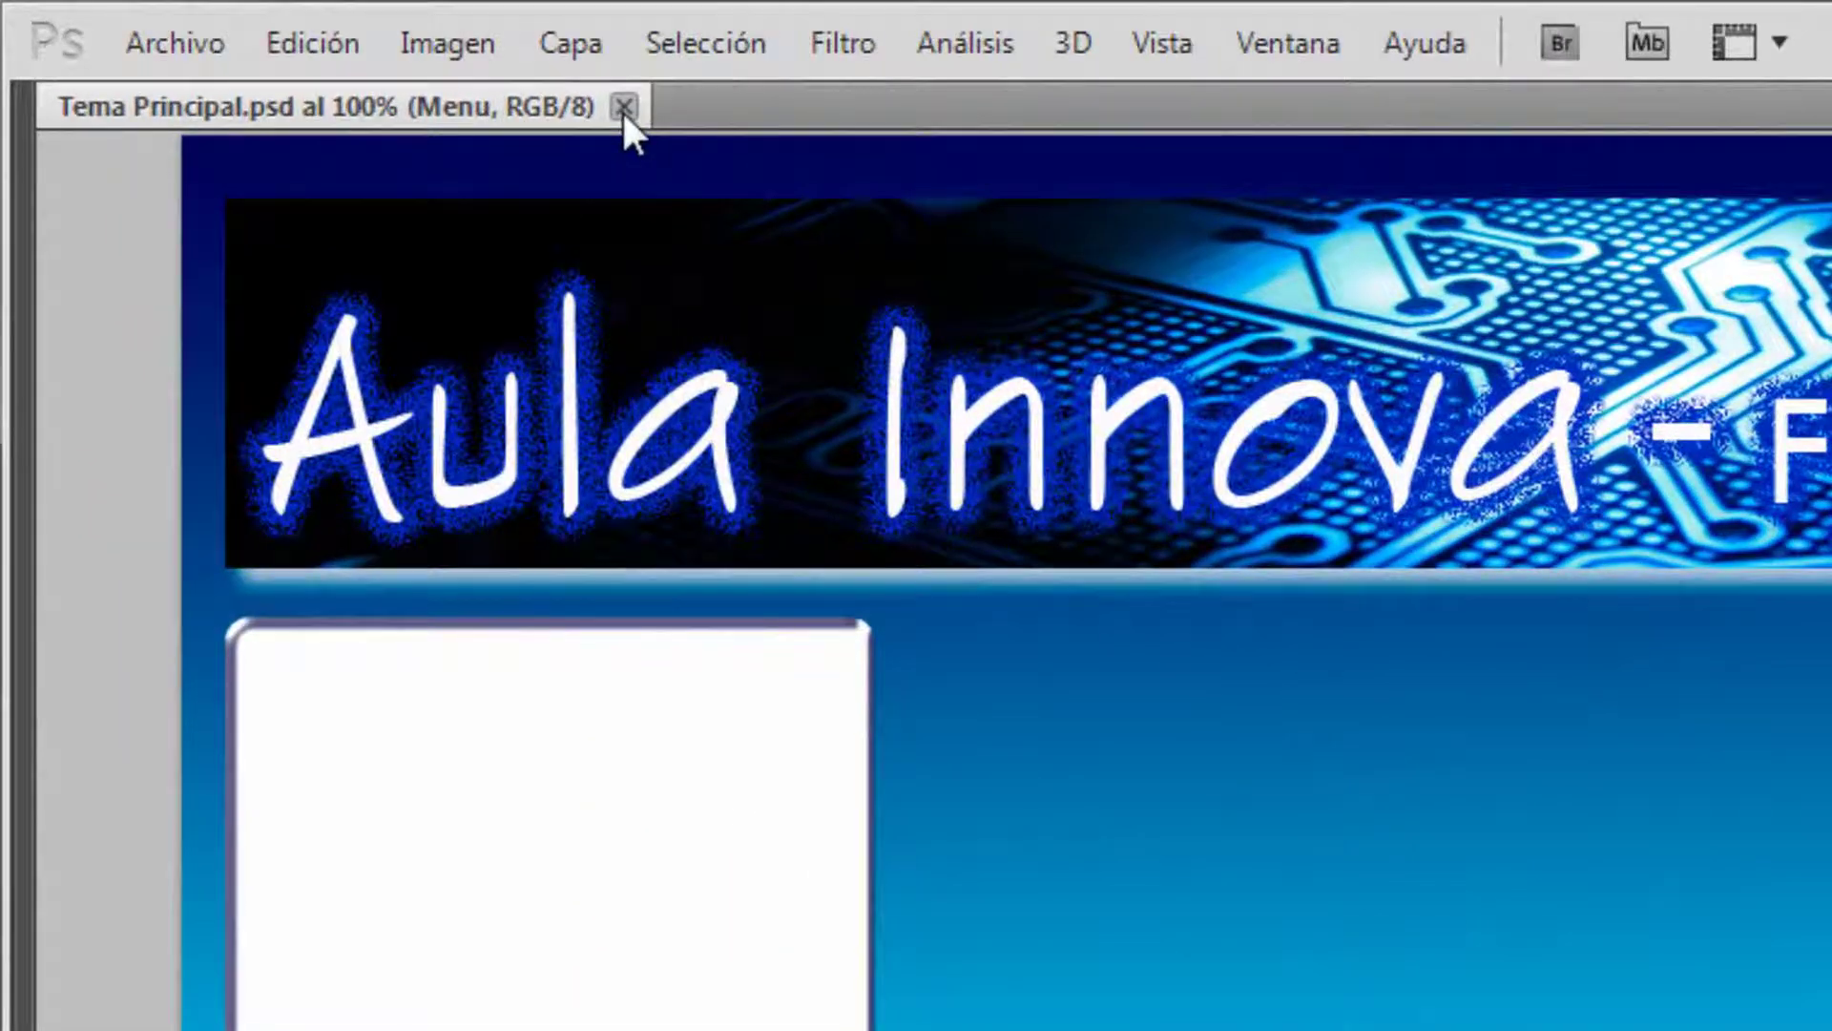
Step: Close the Tema Principal.psd document and start setting up a new document
click(548, 94)
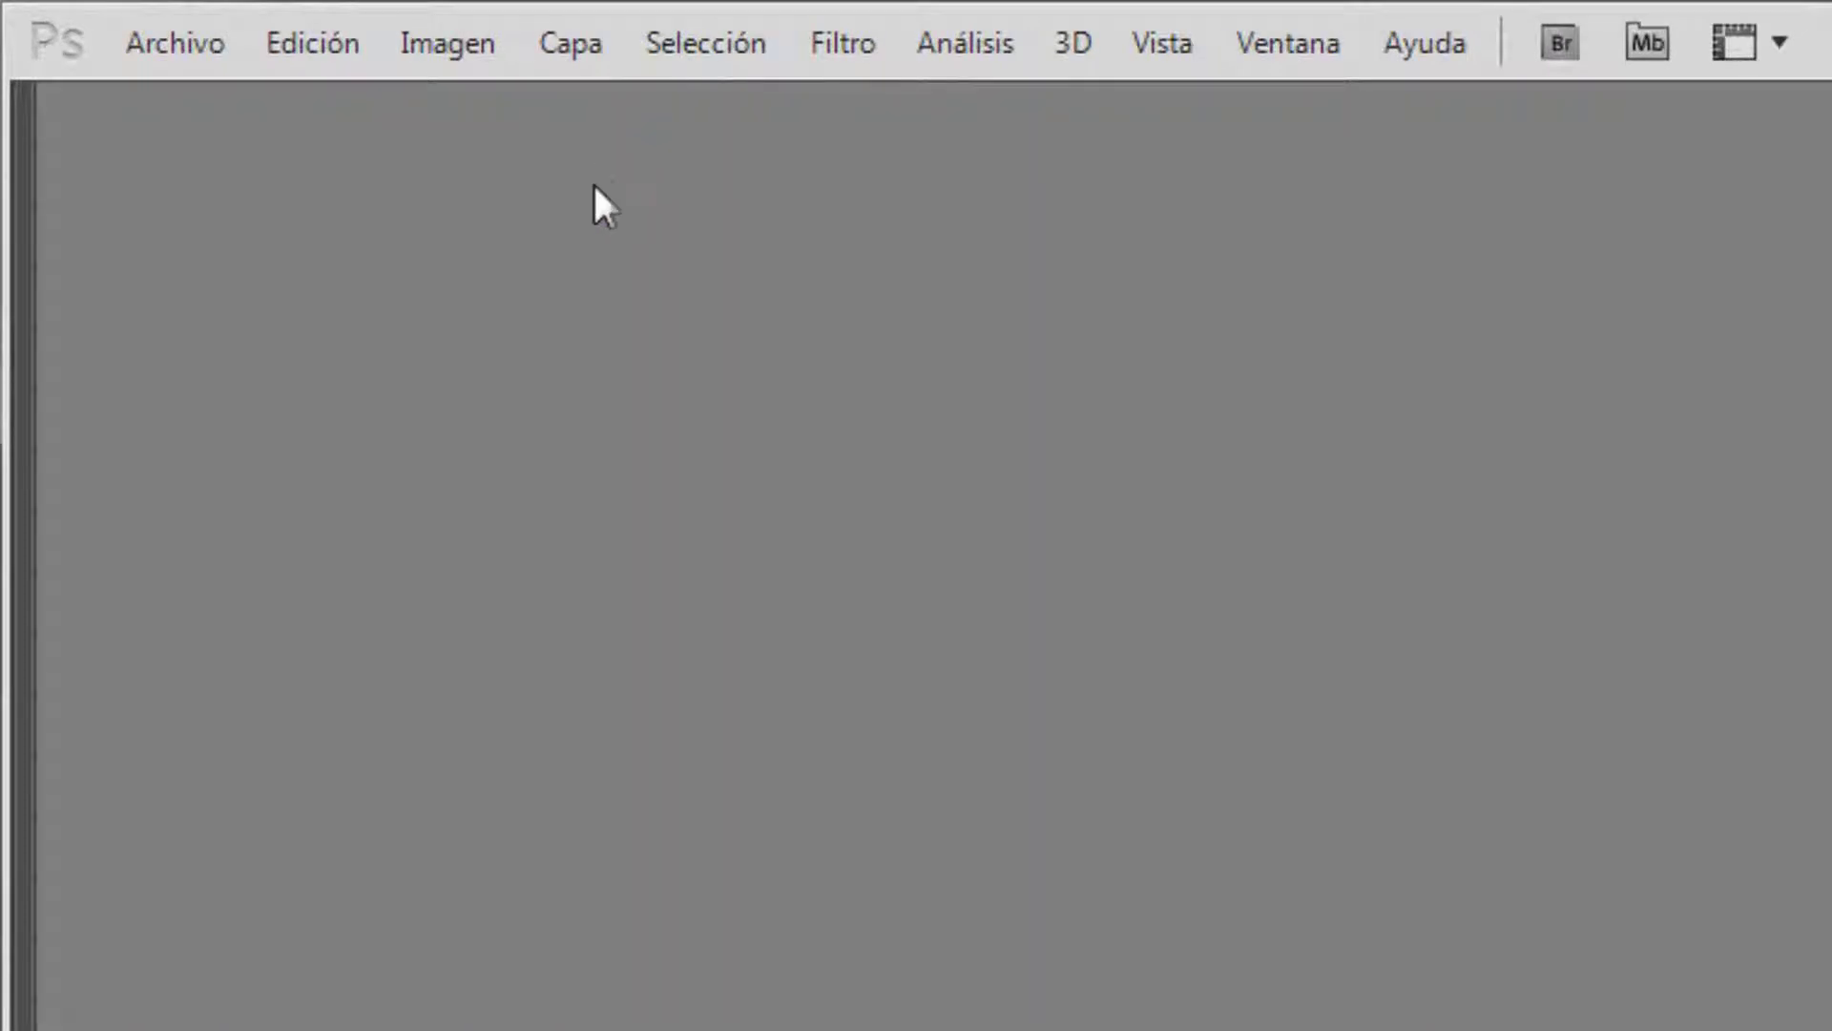
click(189, 59)
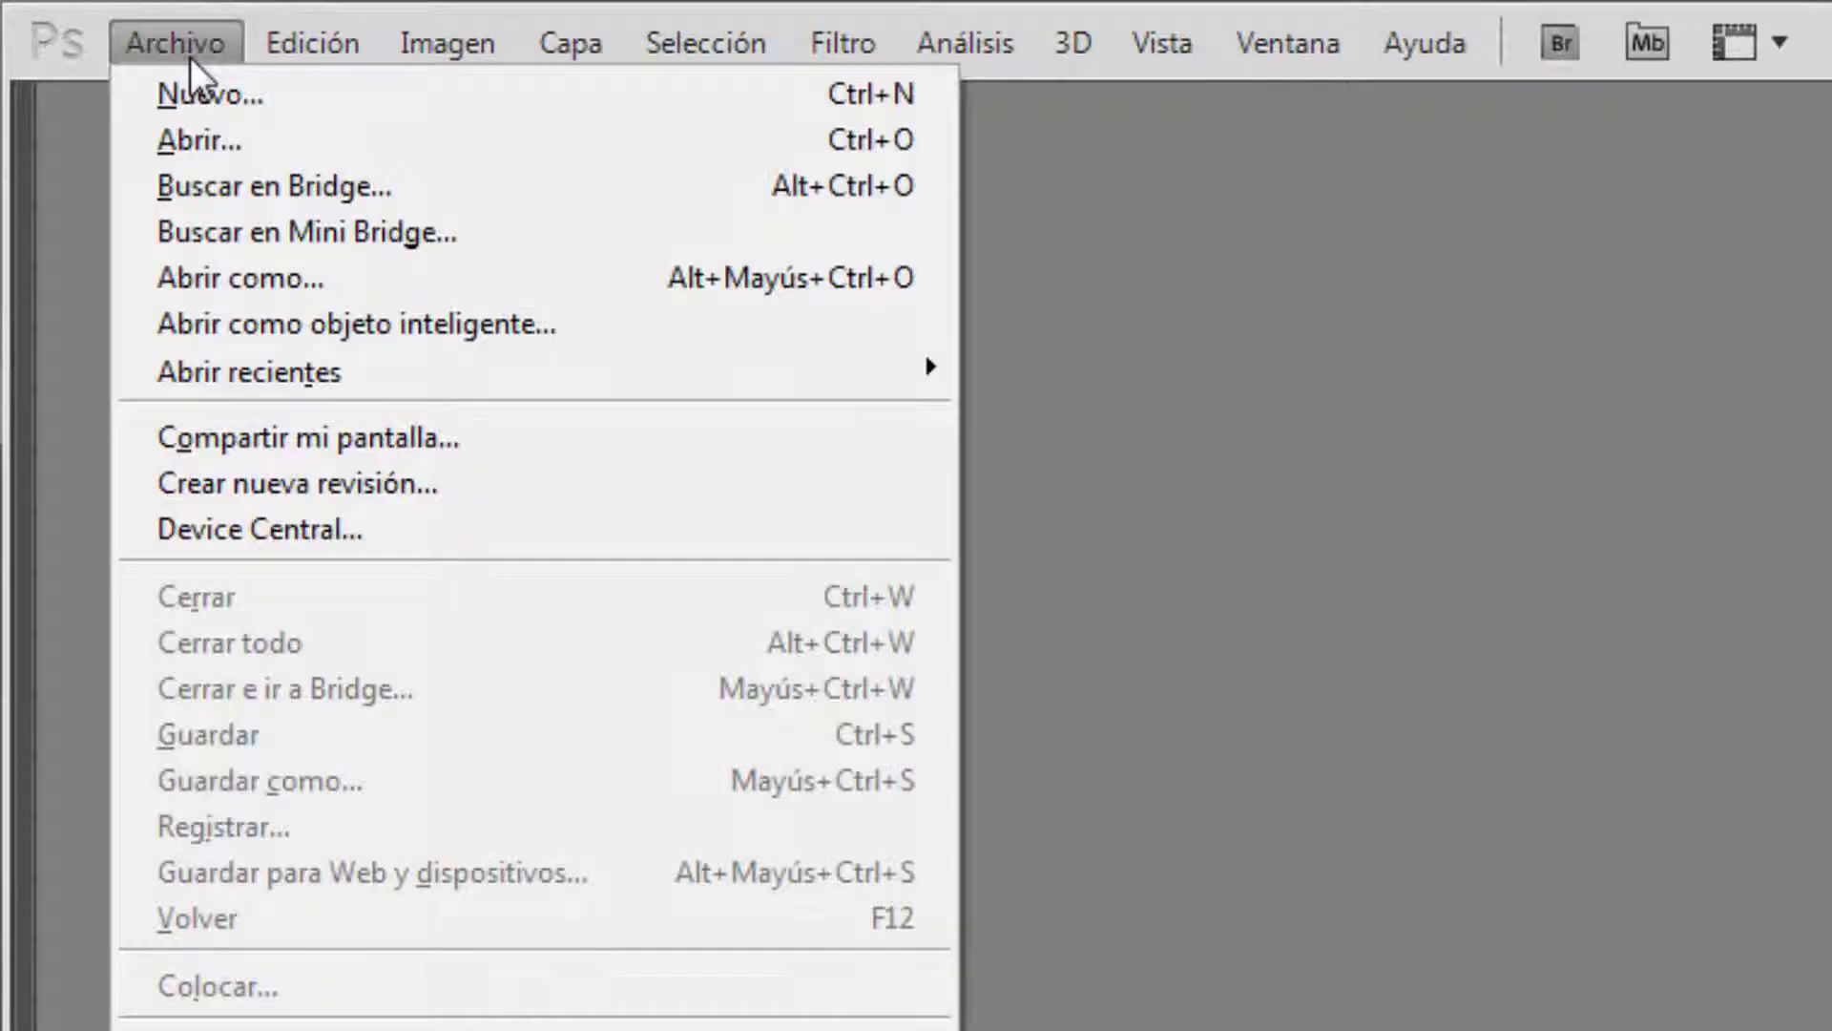
click(229, 99)
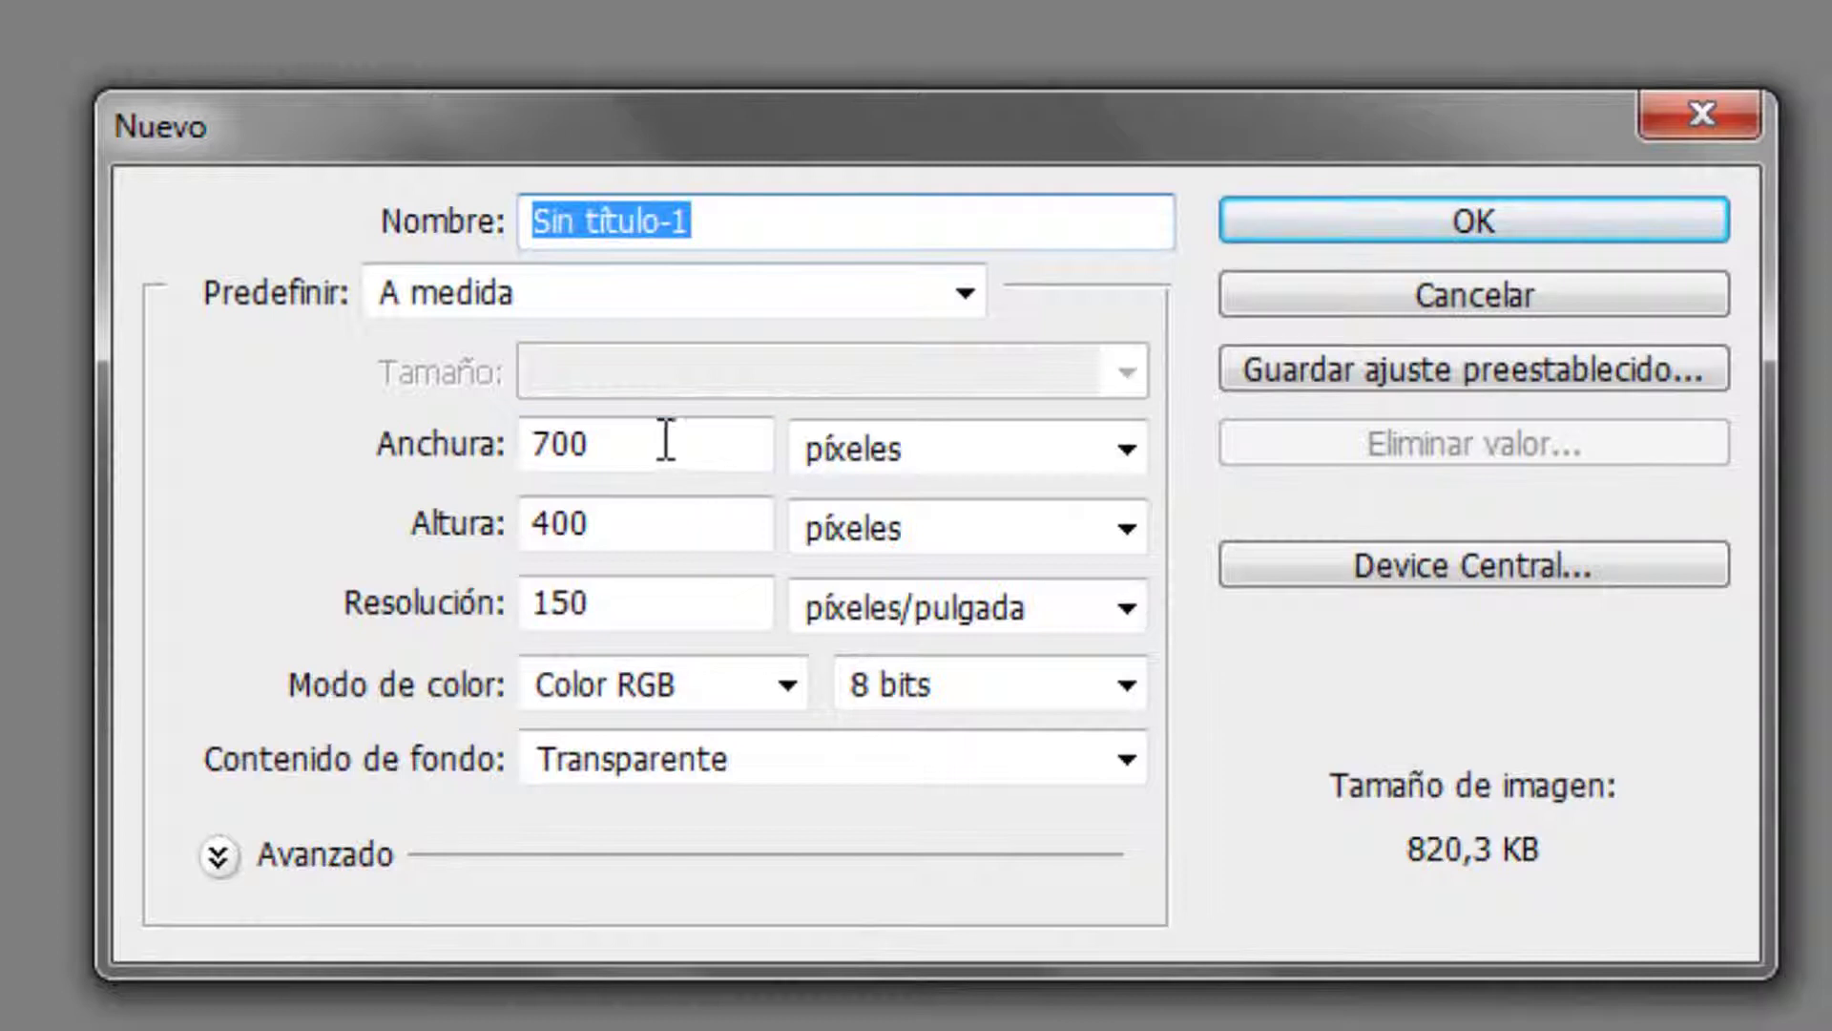
Step: Set the new document's size to 1200 pixels wide by 650 pixels high
drag(687, 438, 449, 458)
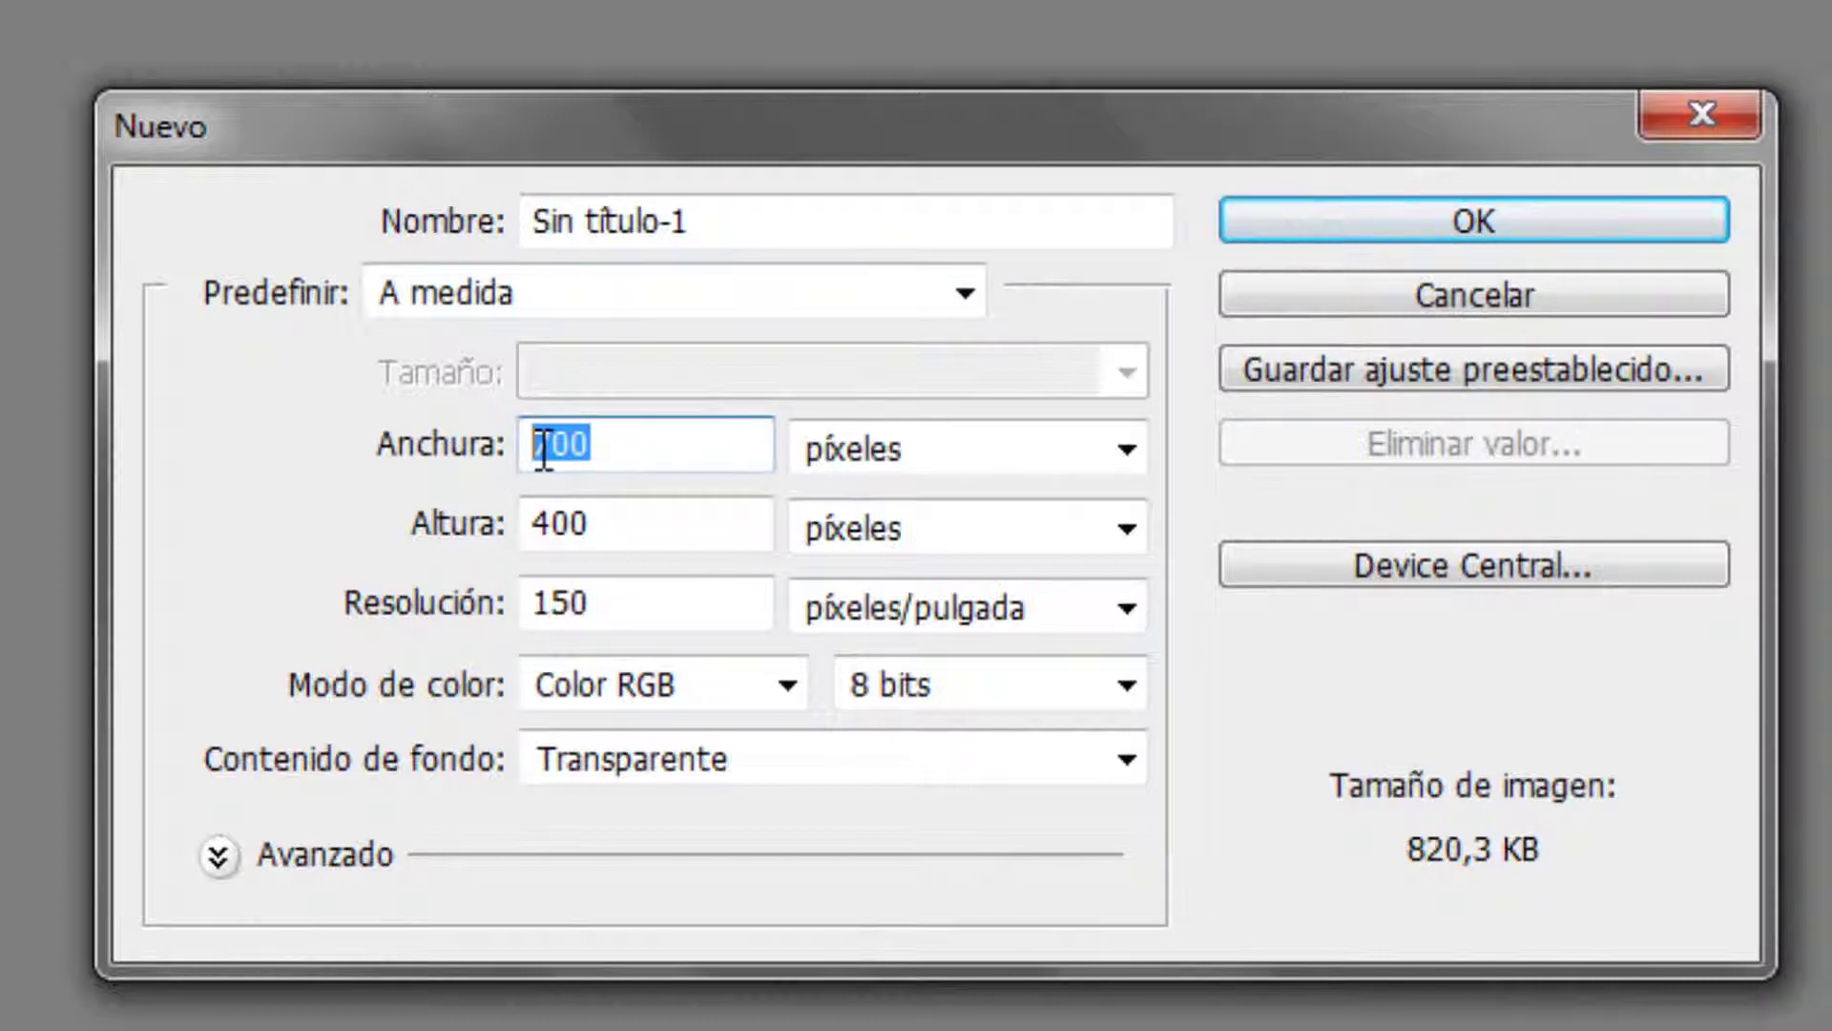
text(1200)
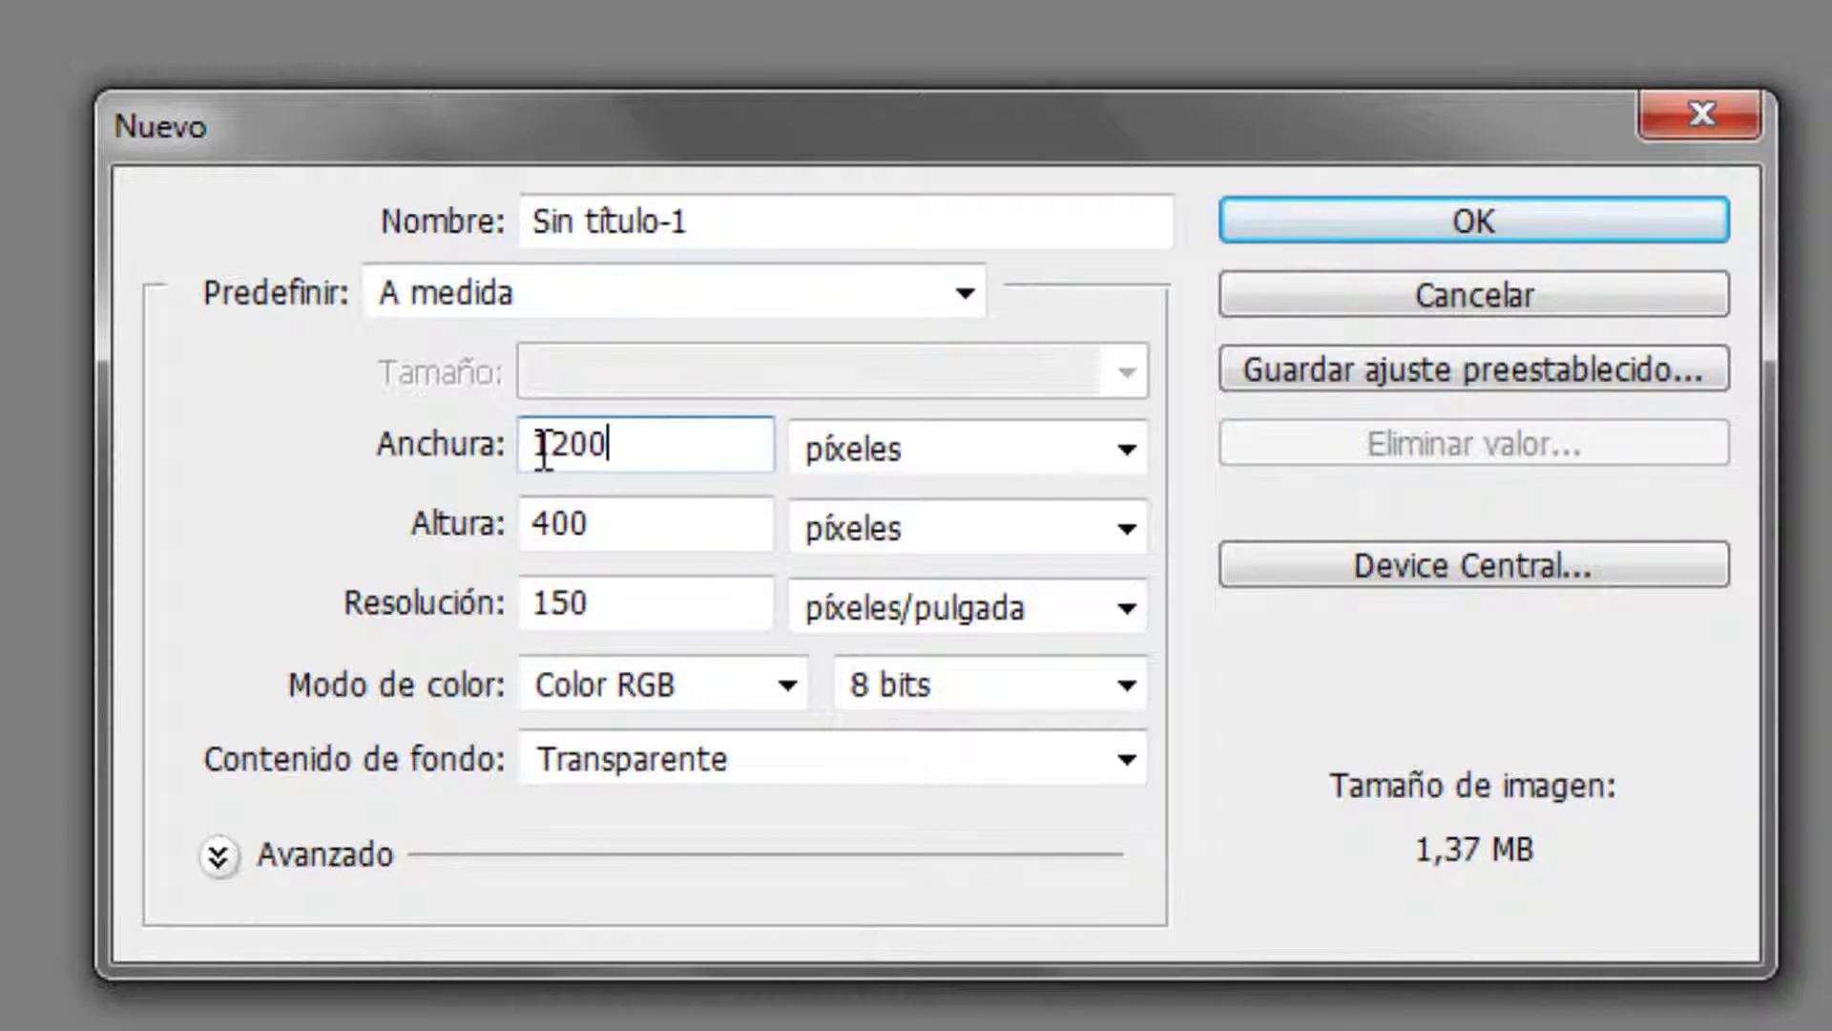
click(903, 451)
click(902, 448)
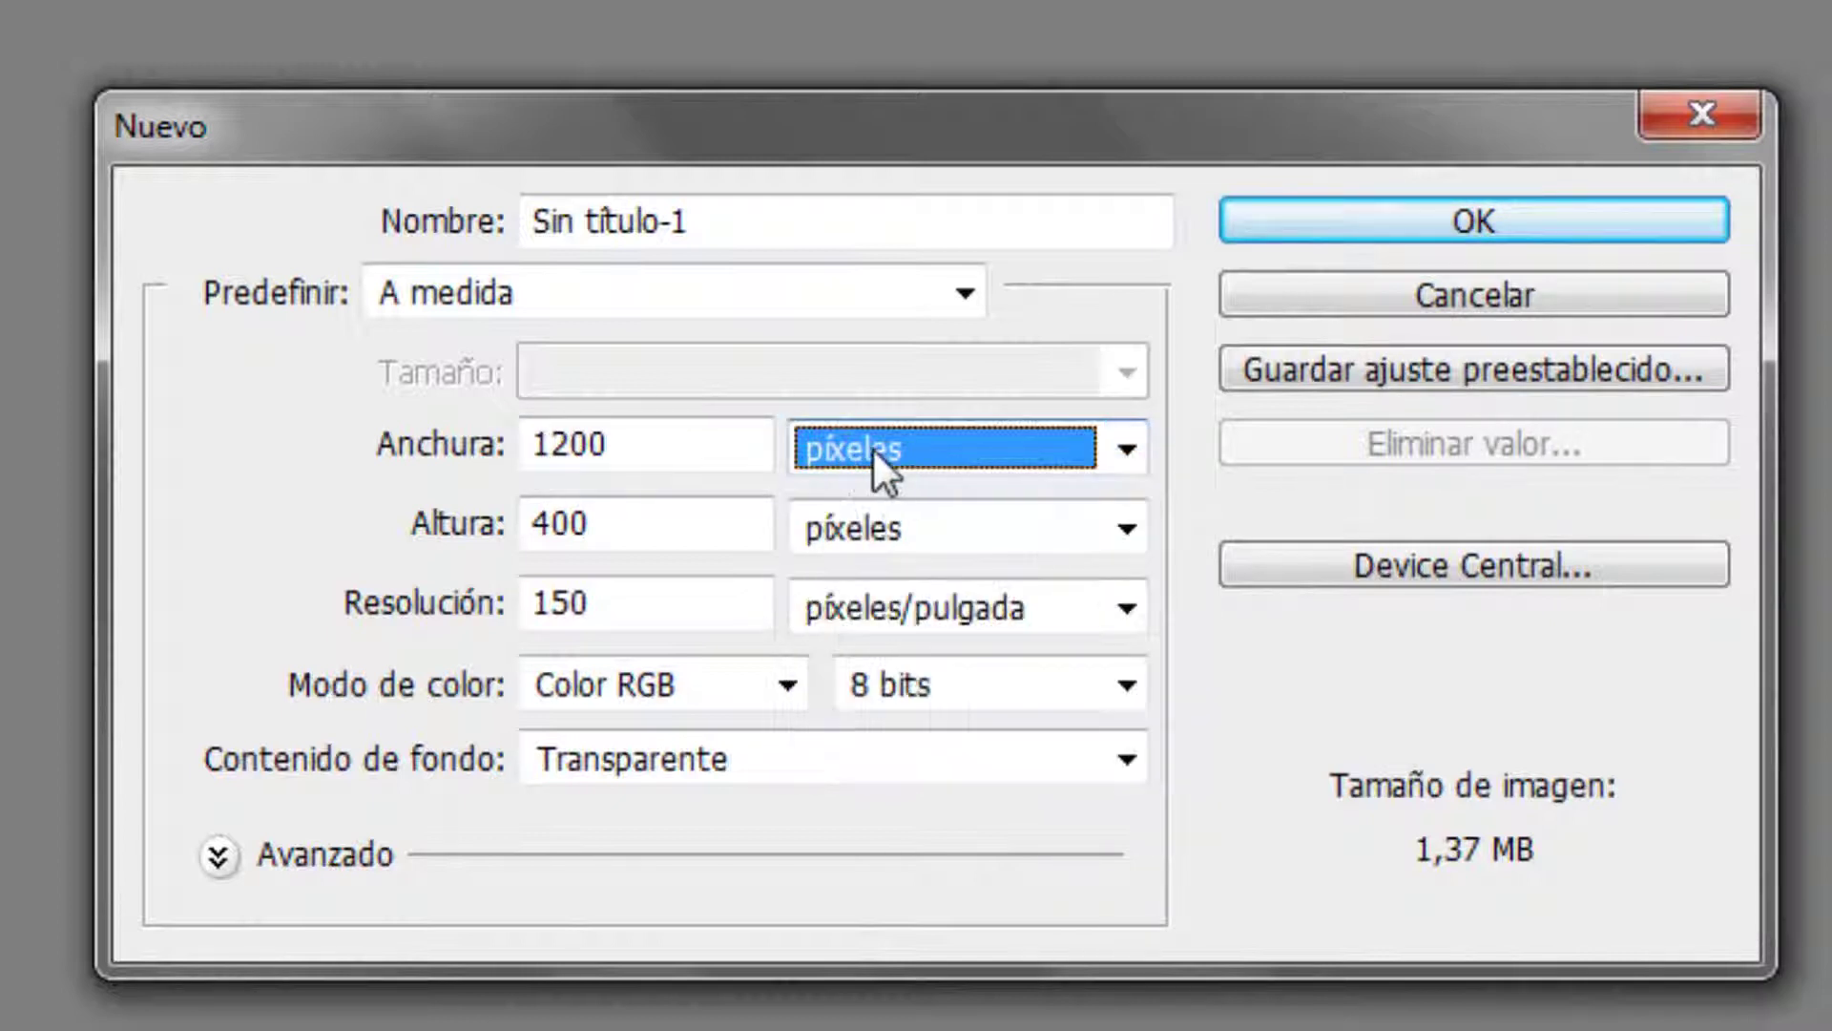
click(592, 536)
double_click(543, 536)
text(650)
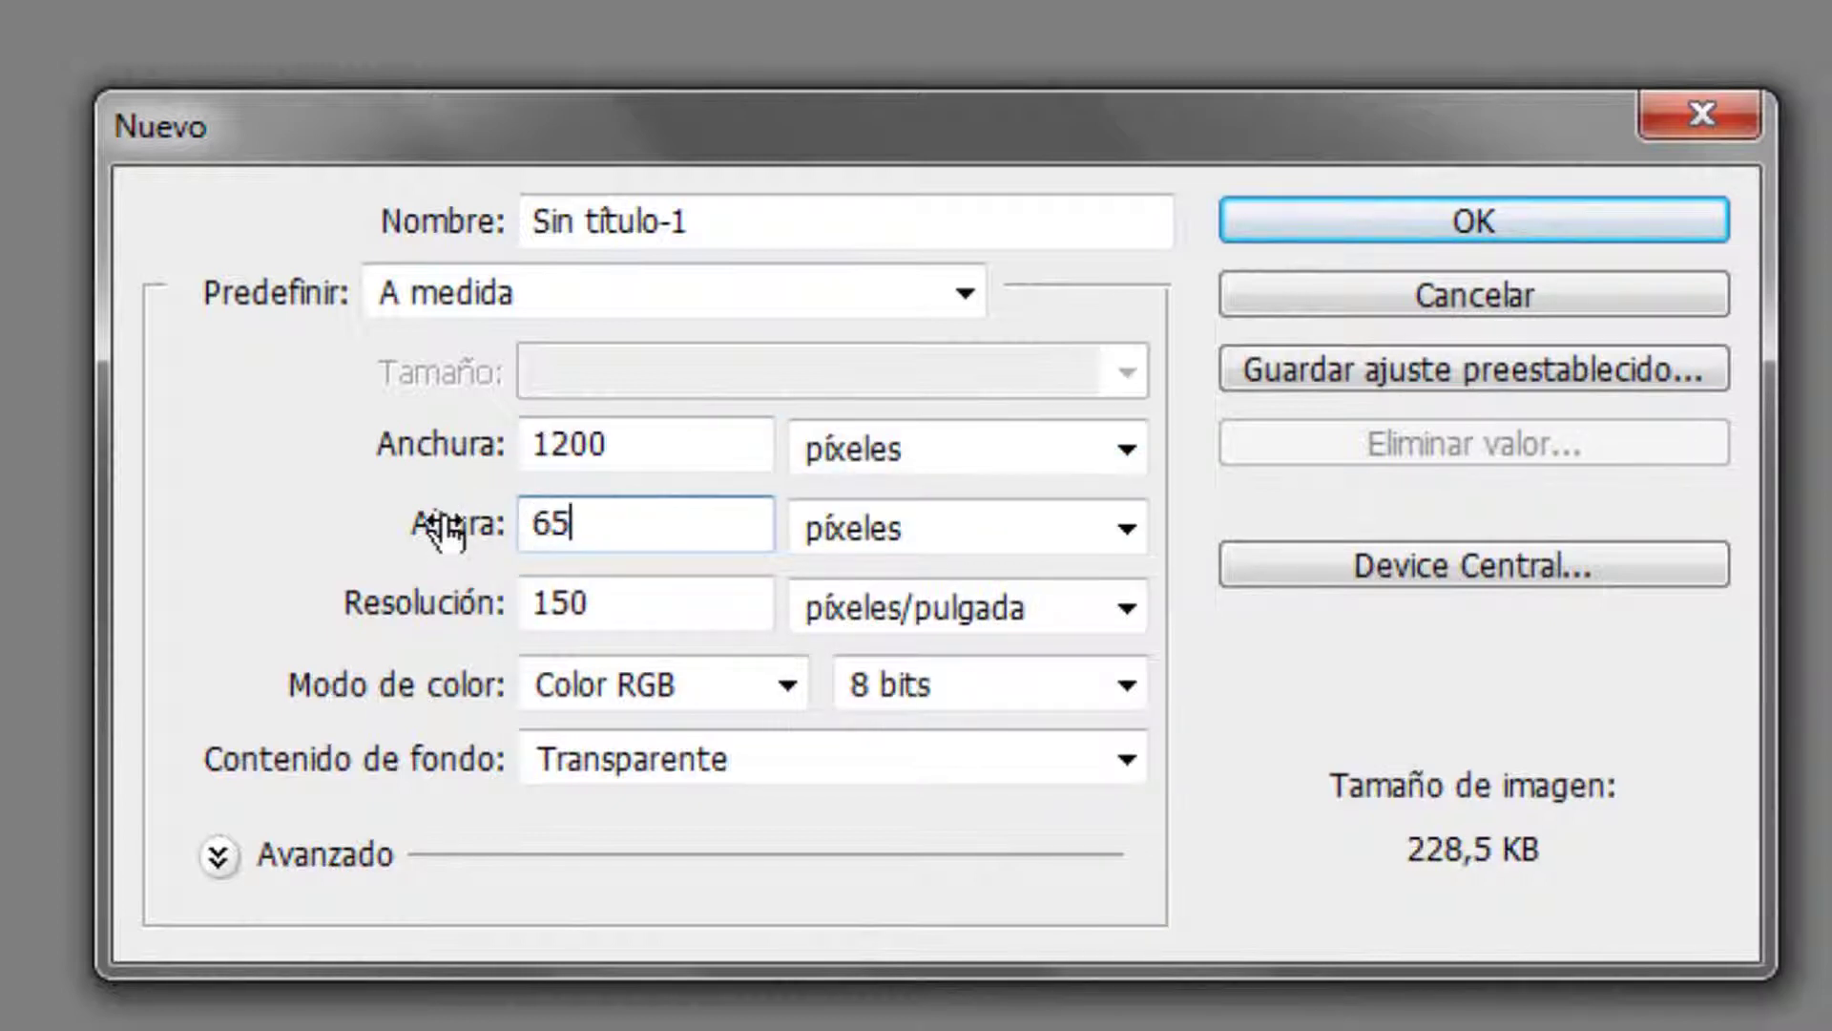
Step: Set the background contents to white (Blanco) and create the document at 150 pixels per inch
click(612, 598)
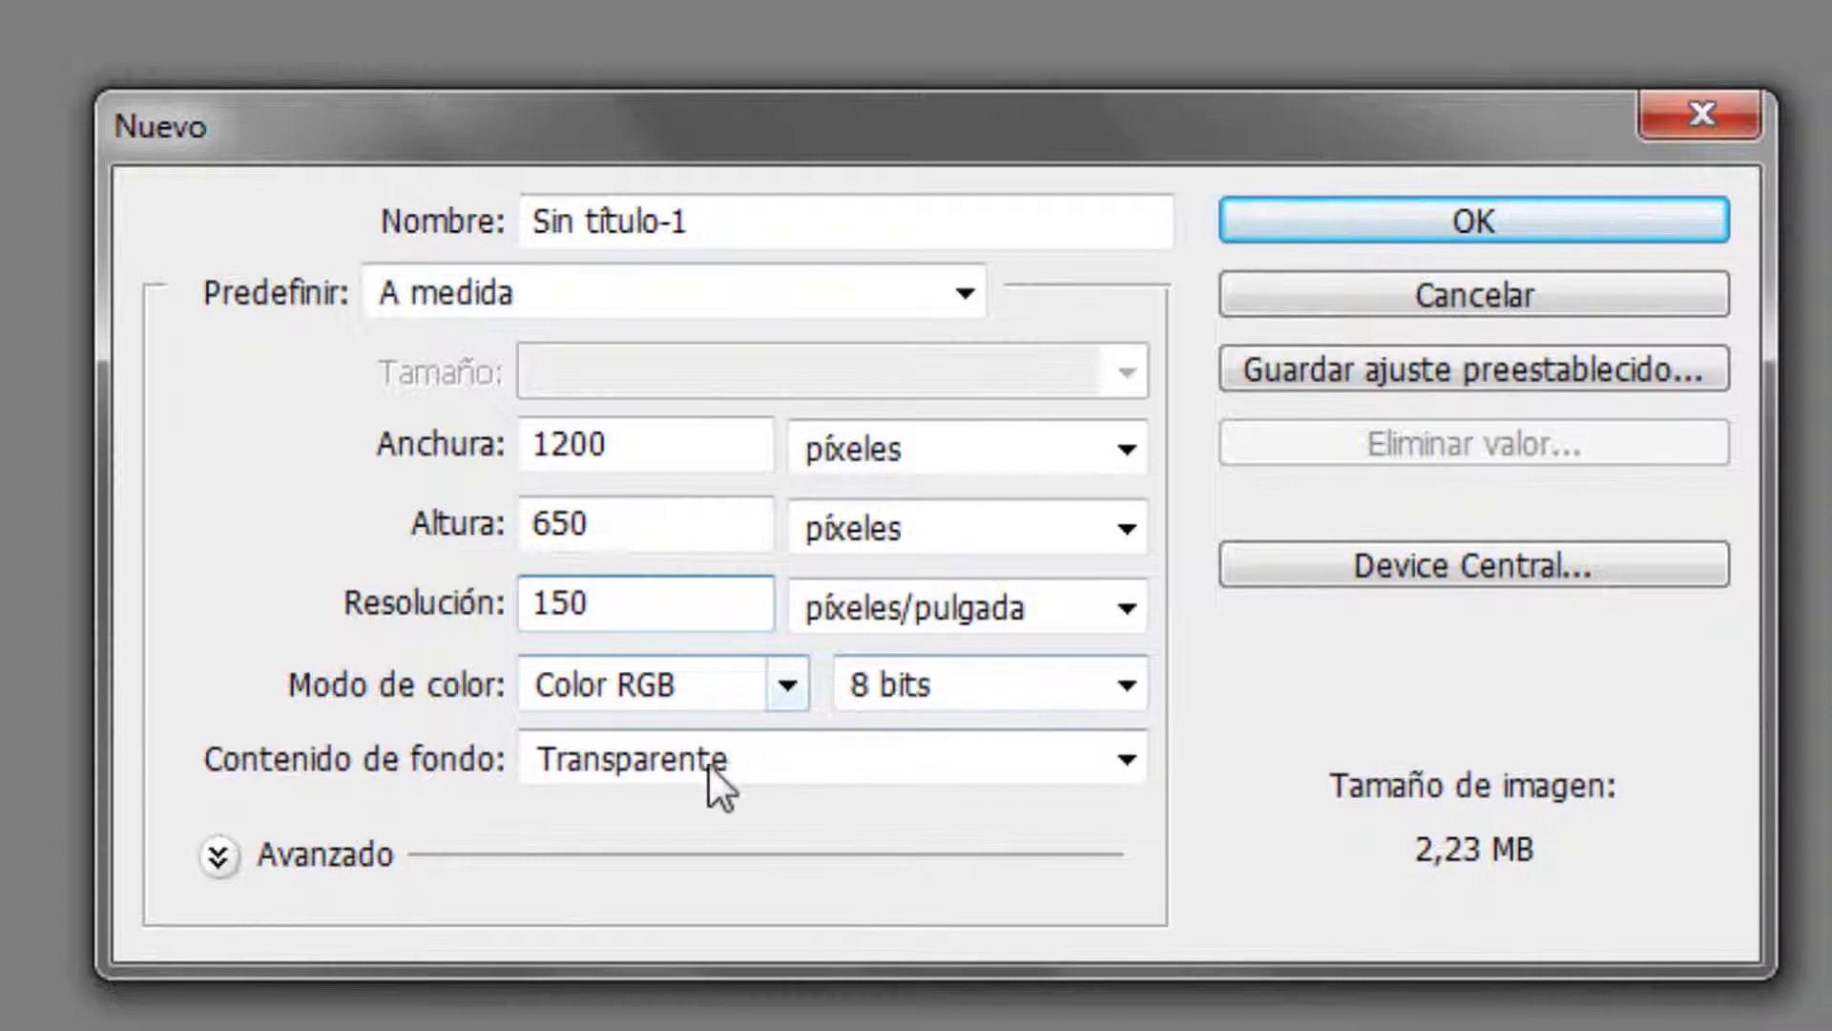
click(792, 760)
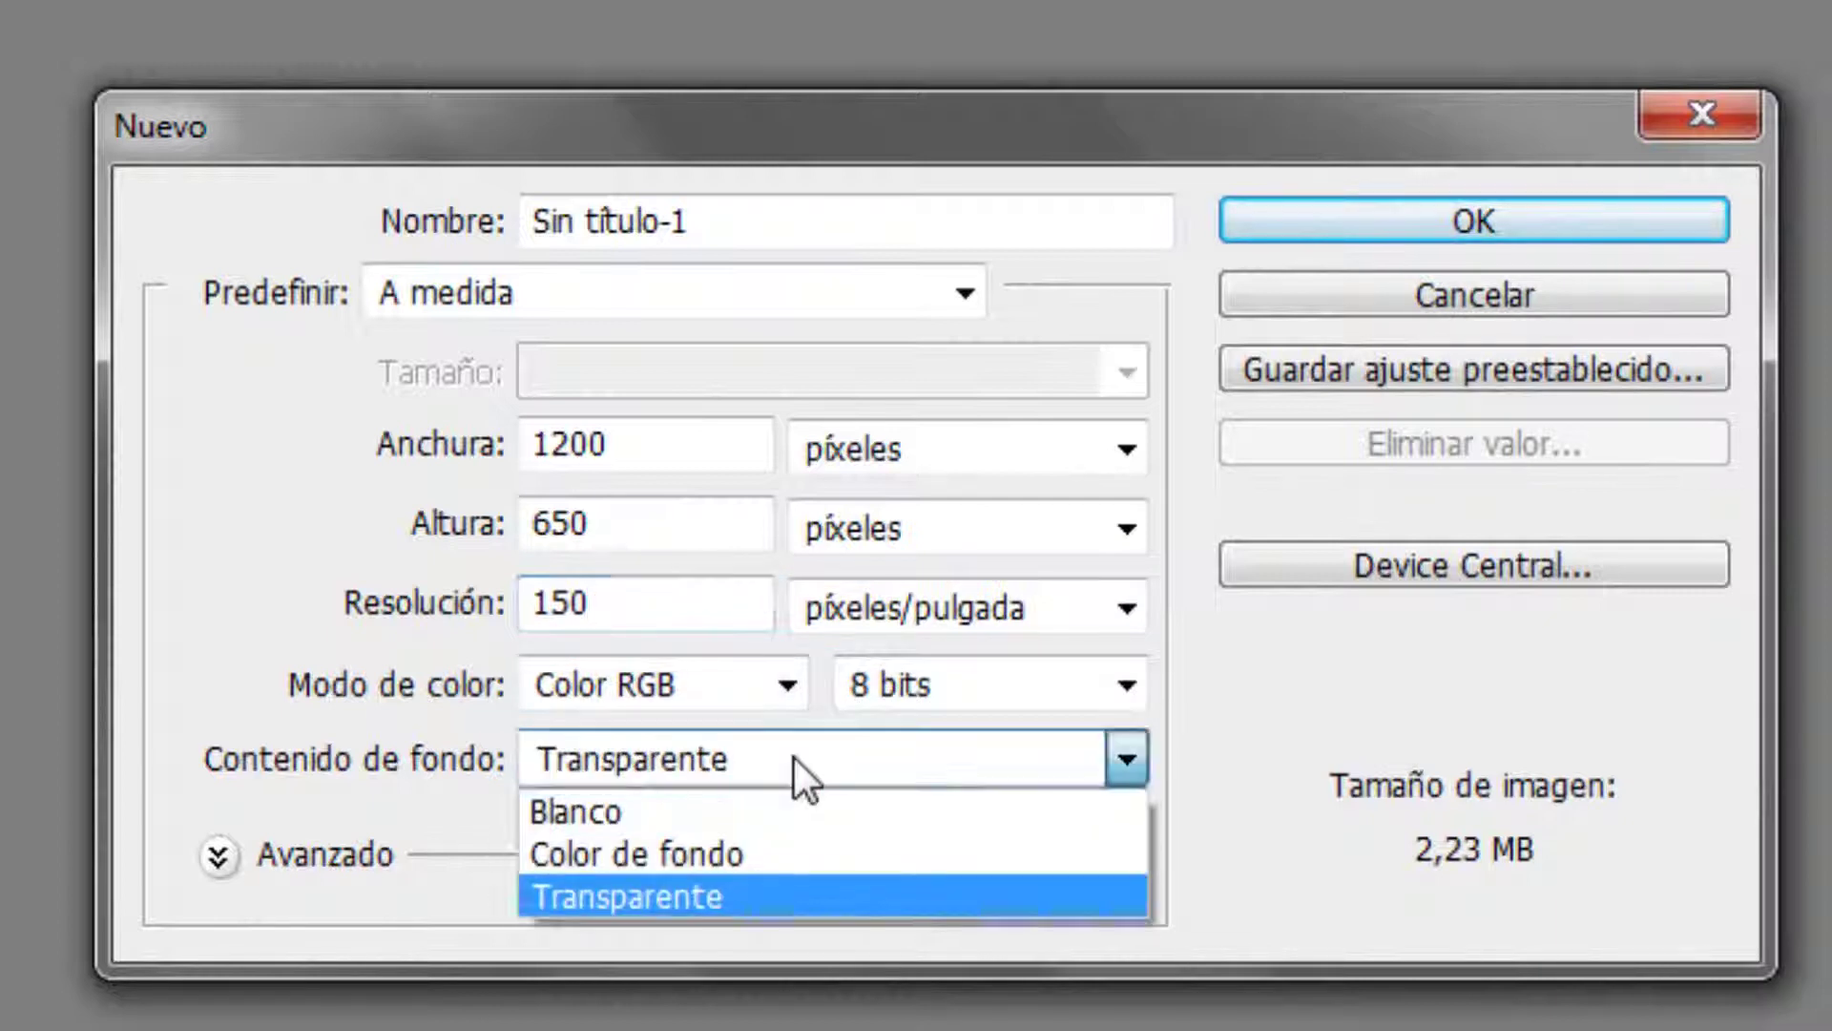
click(632, 811)
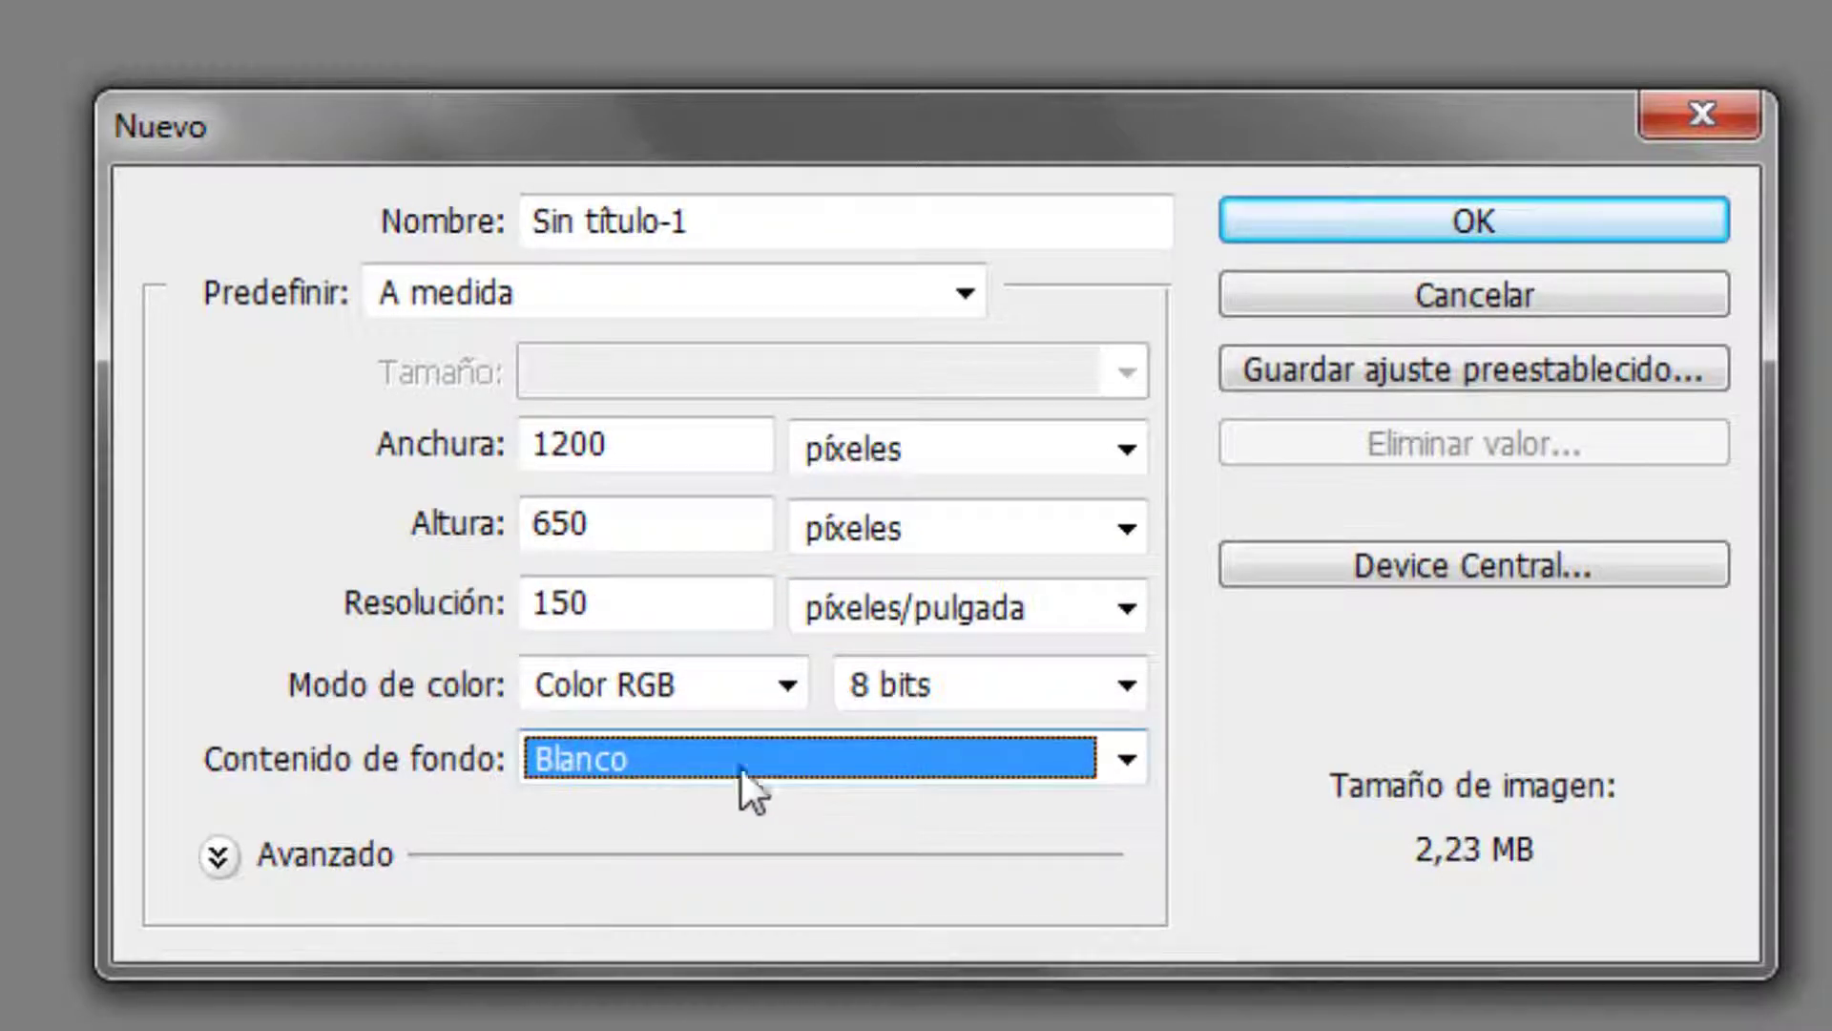
click(1484, 208)
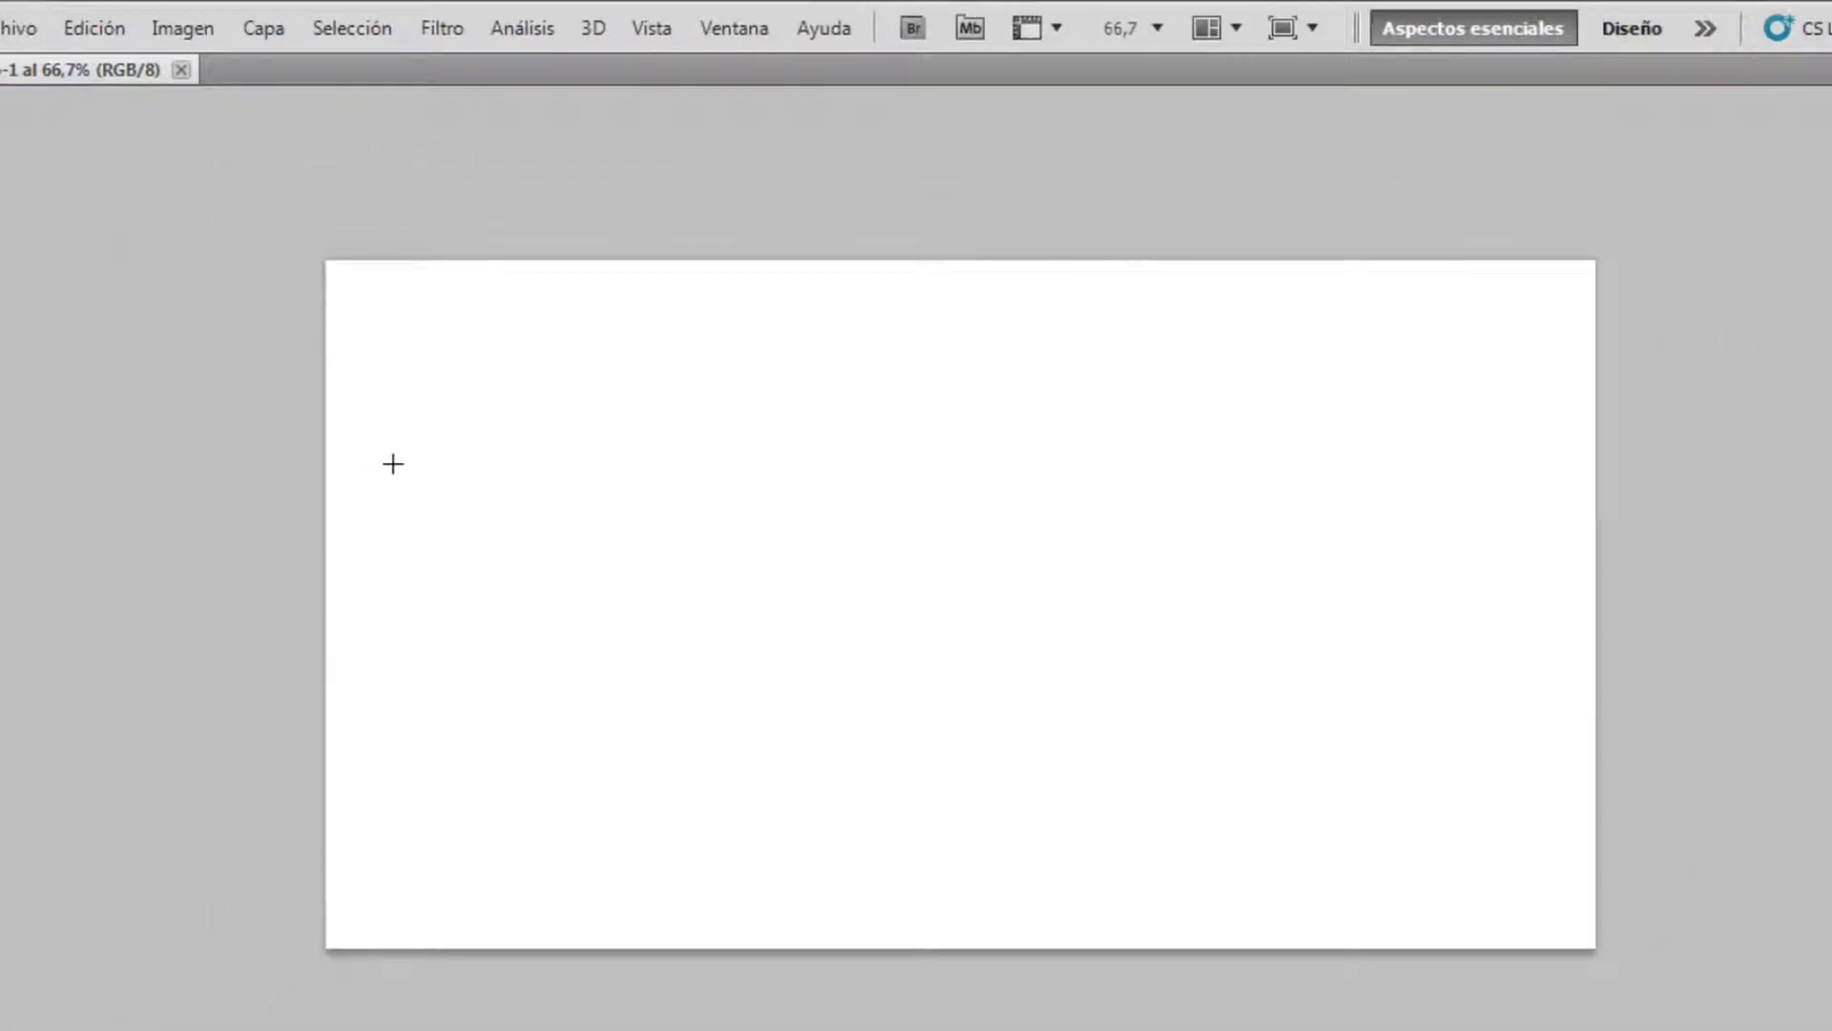
Step: Activate the Gradient tool (Degradado) and choose the first preset, which blends the foreground colour into the background colour
key(Tab)
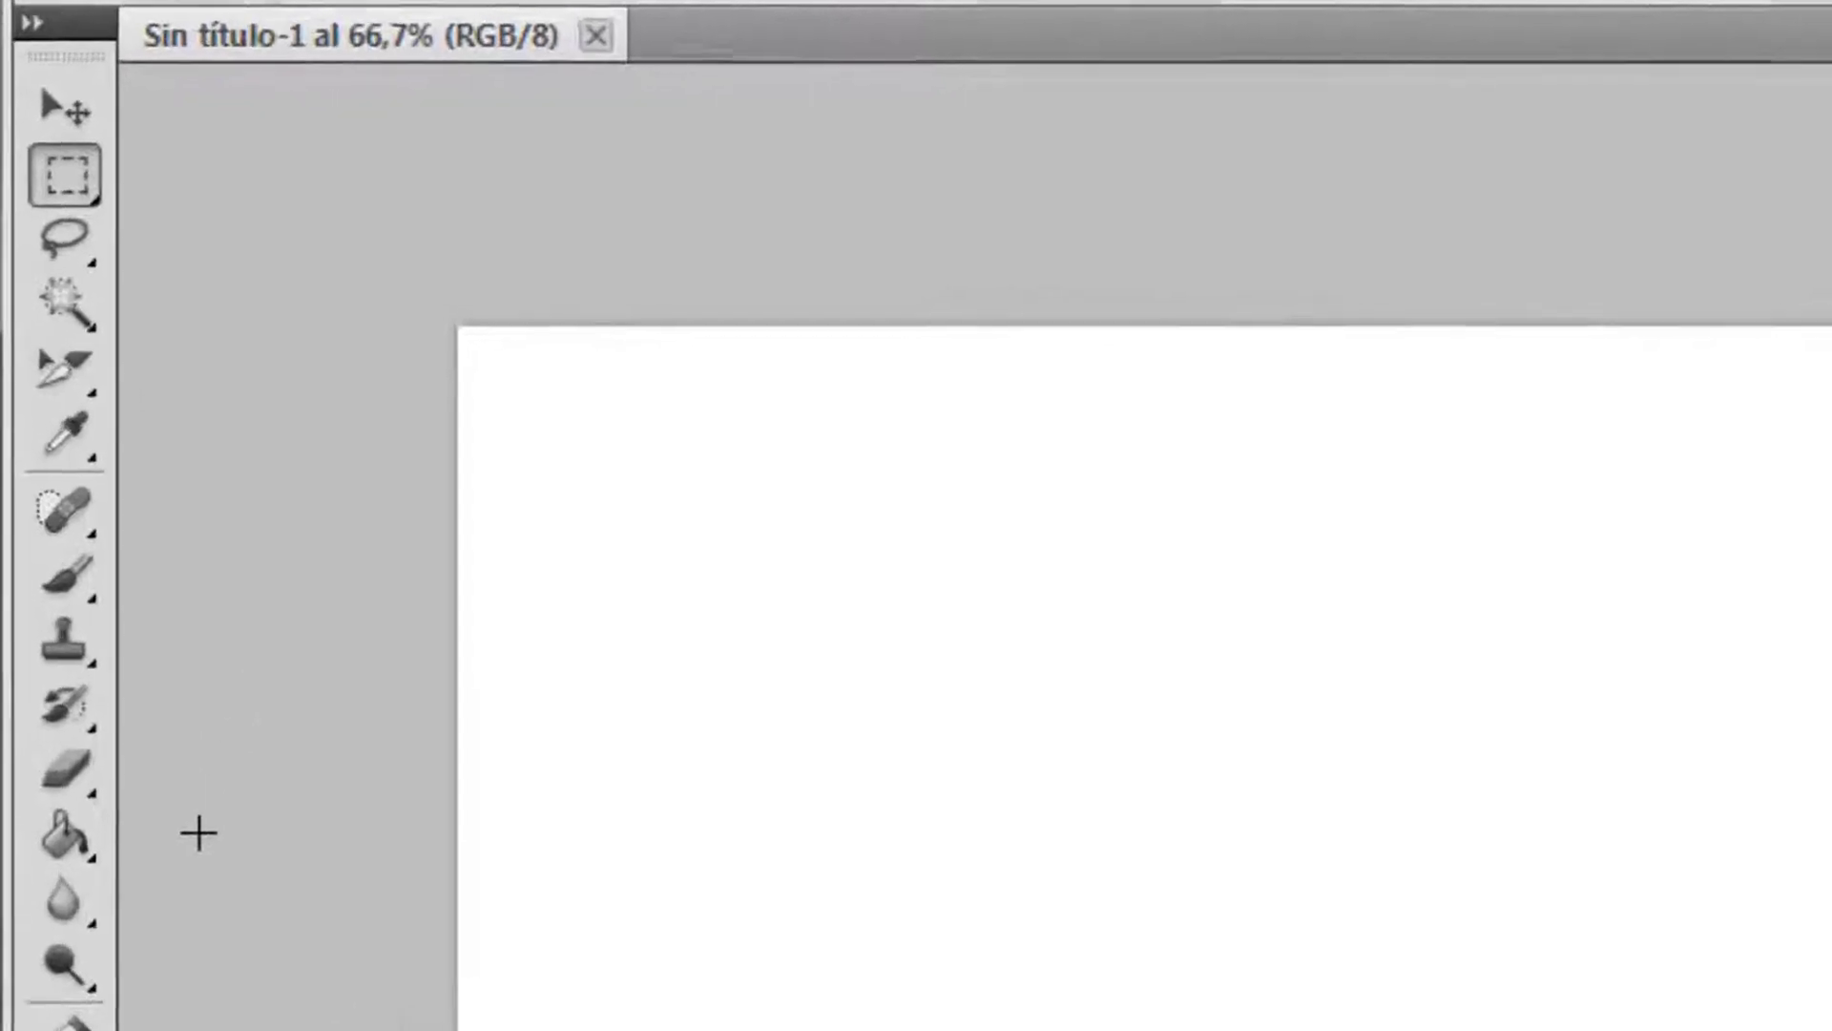
click(67, 848)
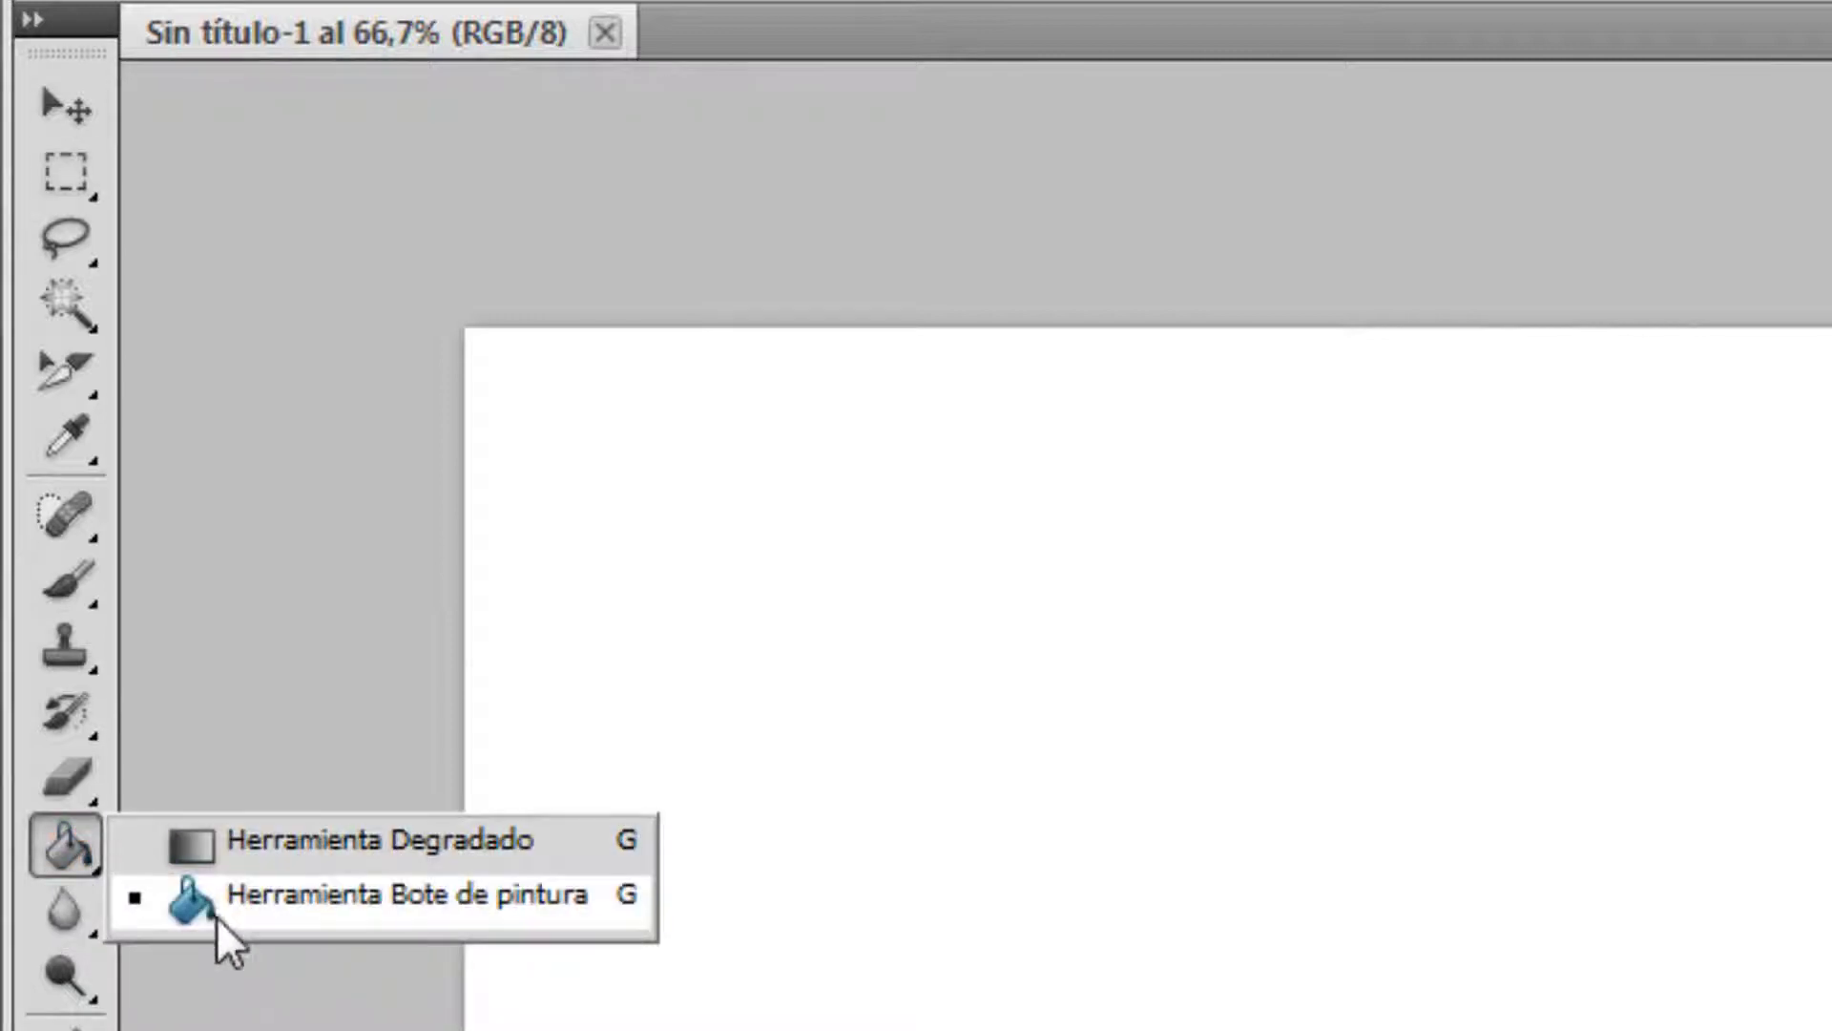
click(311, 852)
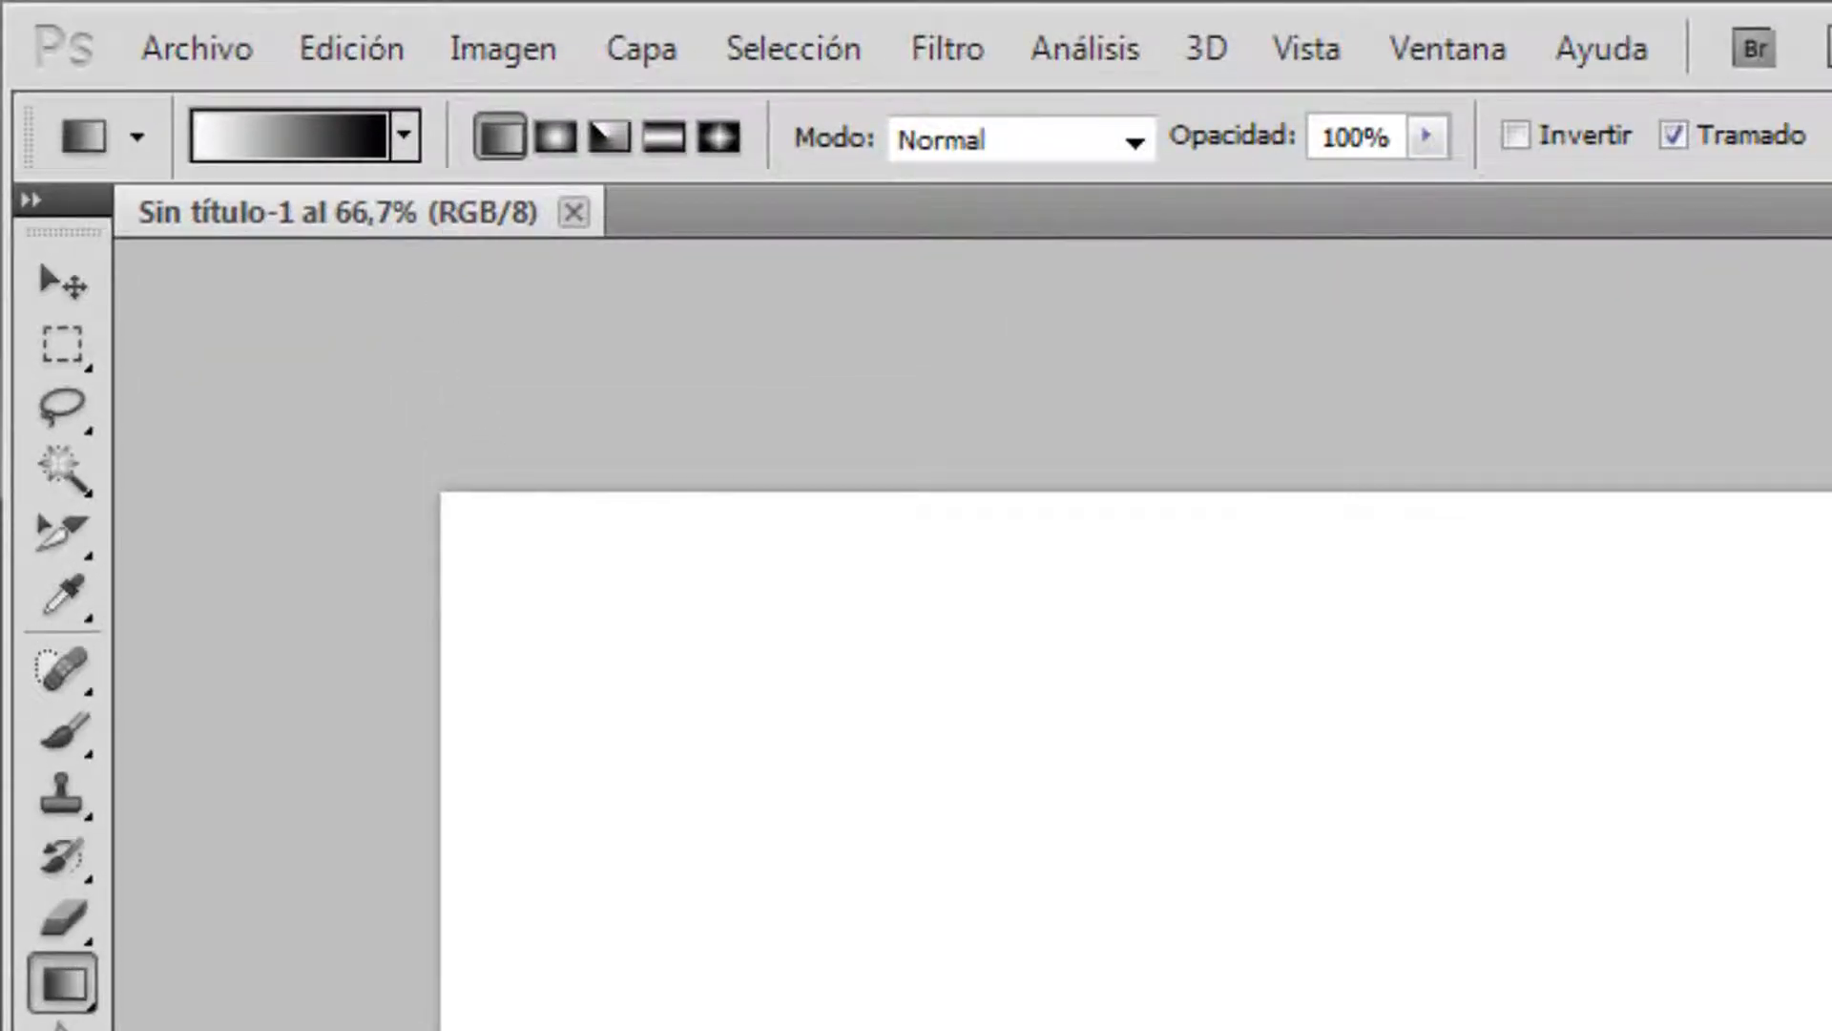
click(404, 136)
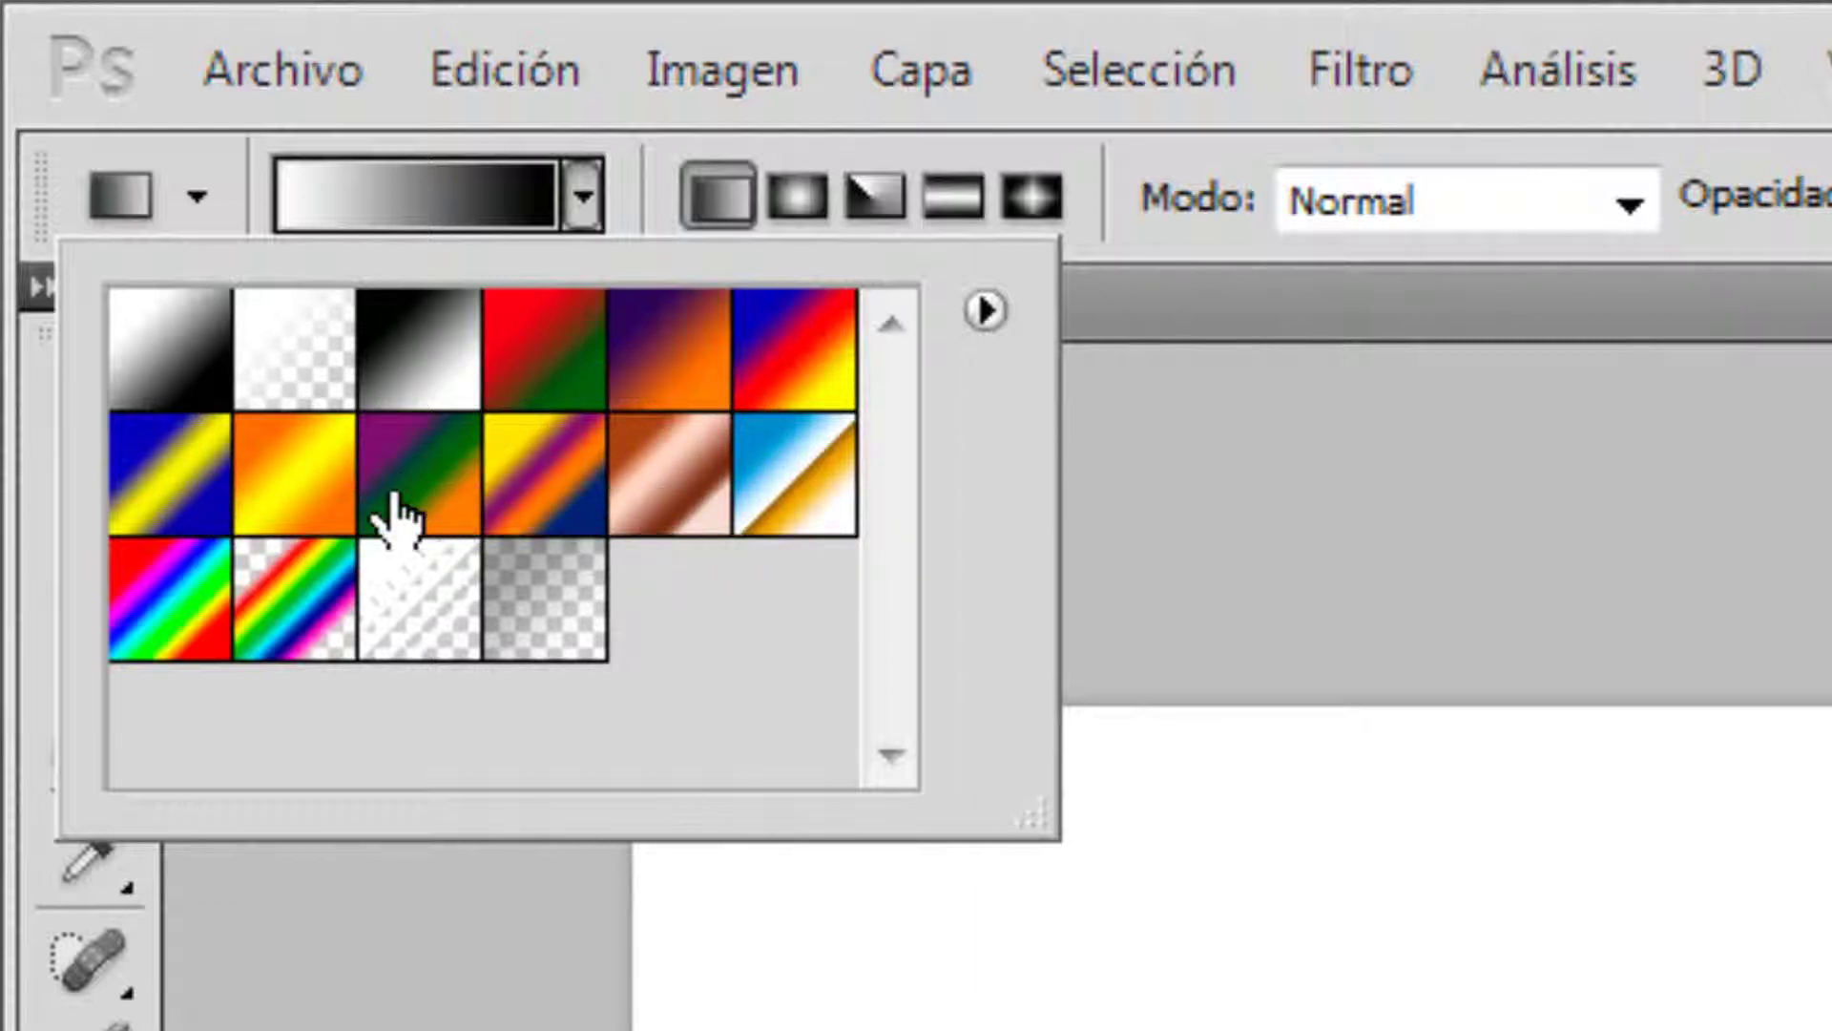
click(177, 387)
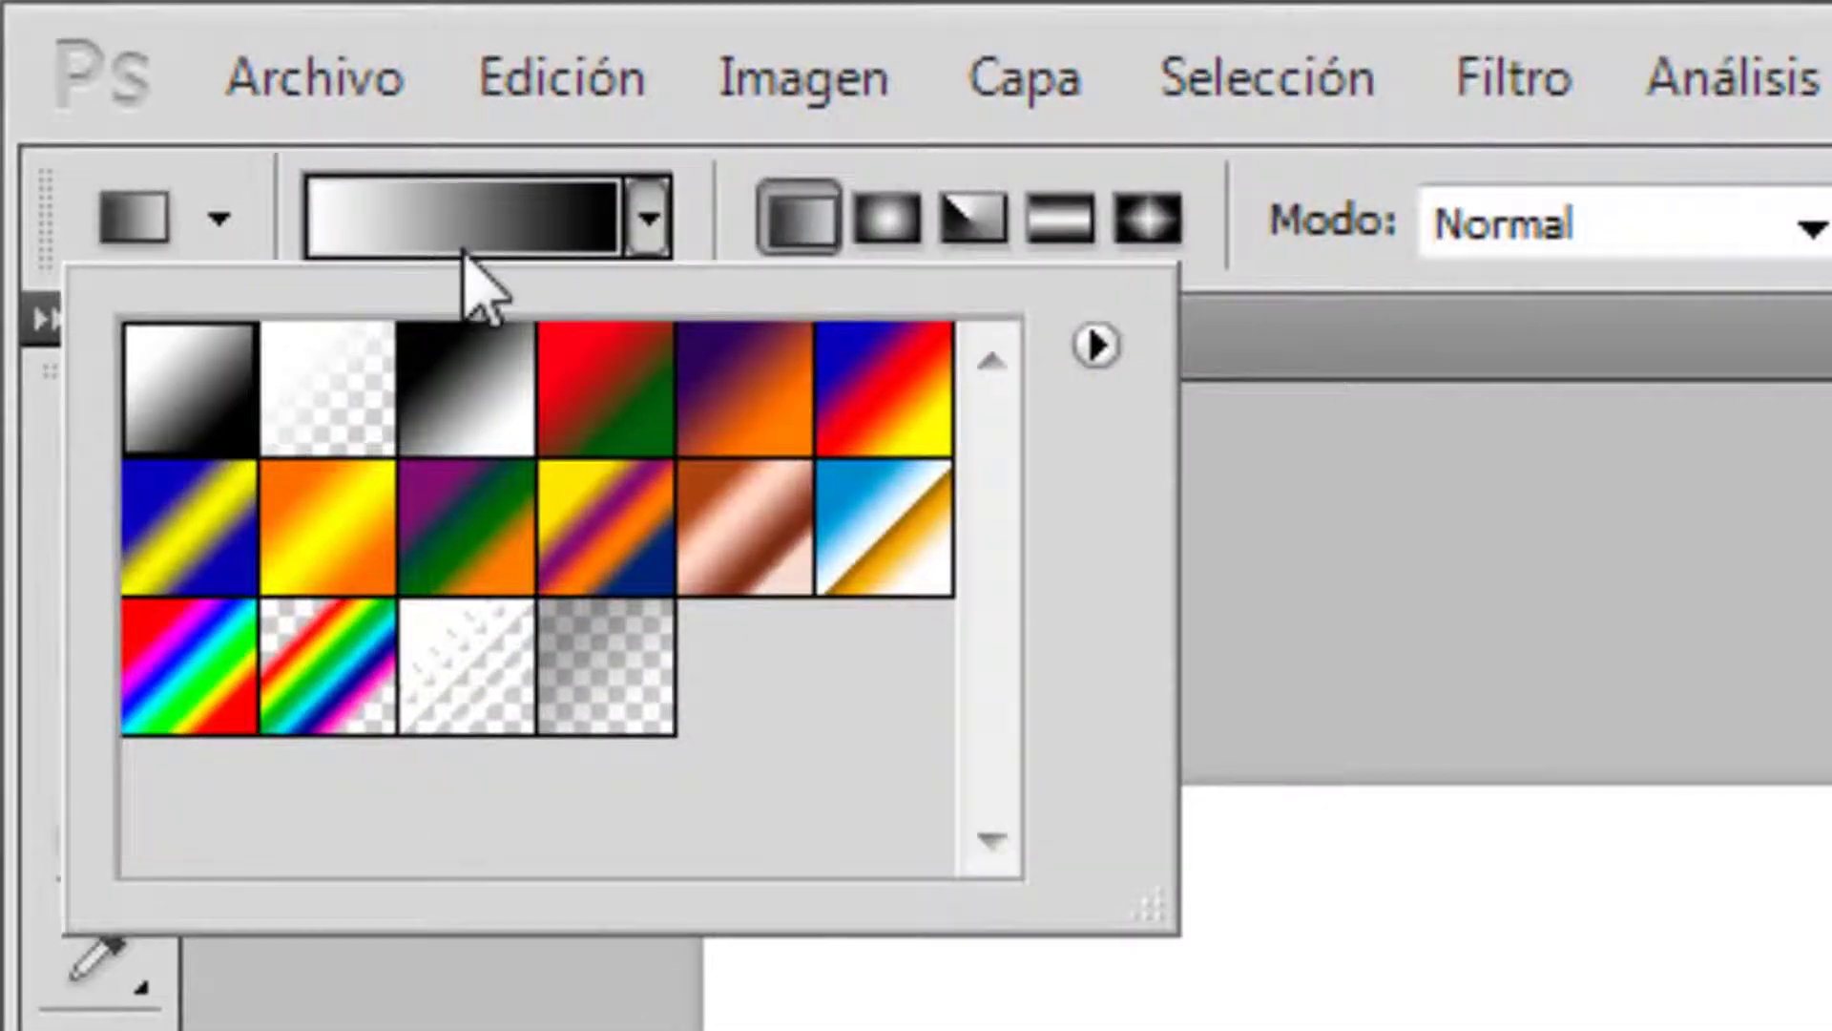
click(507, 212)
key(Return)
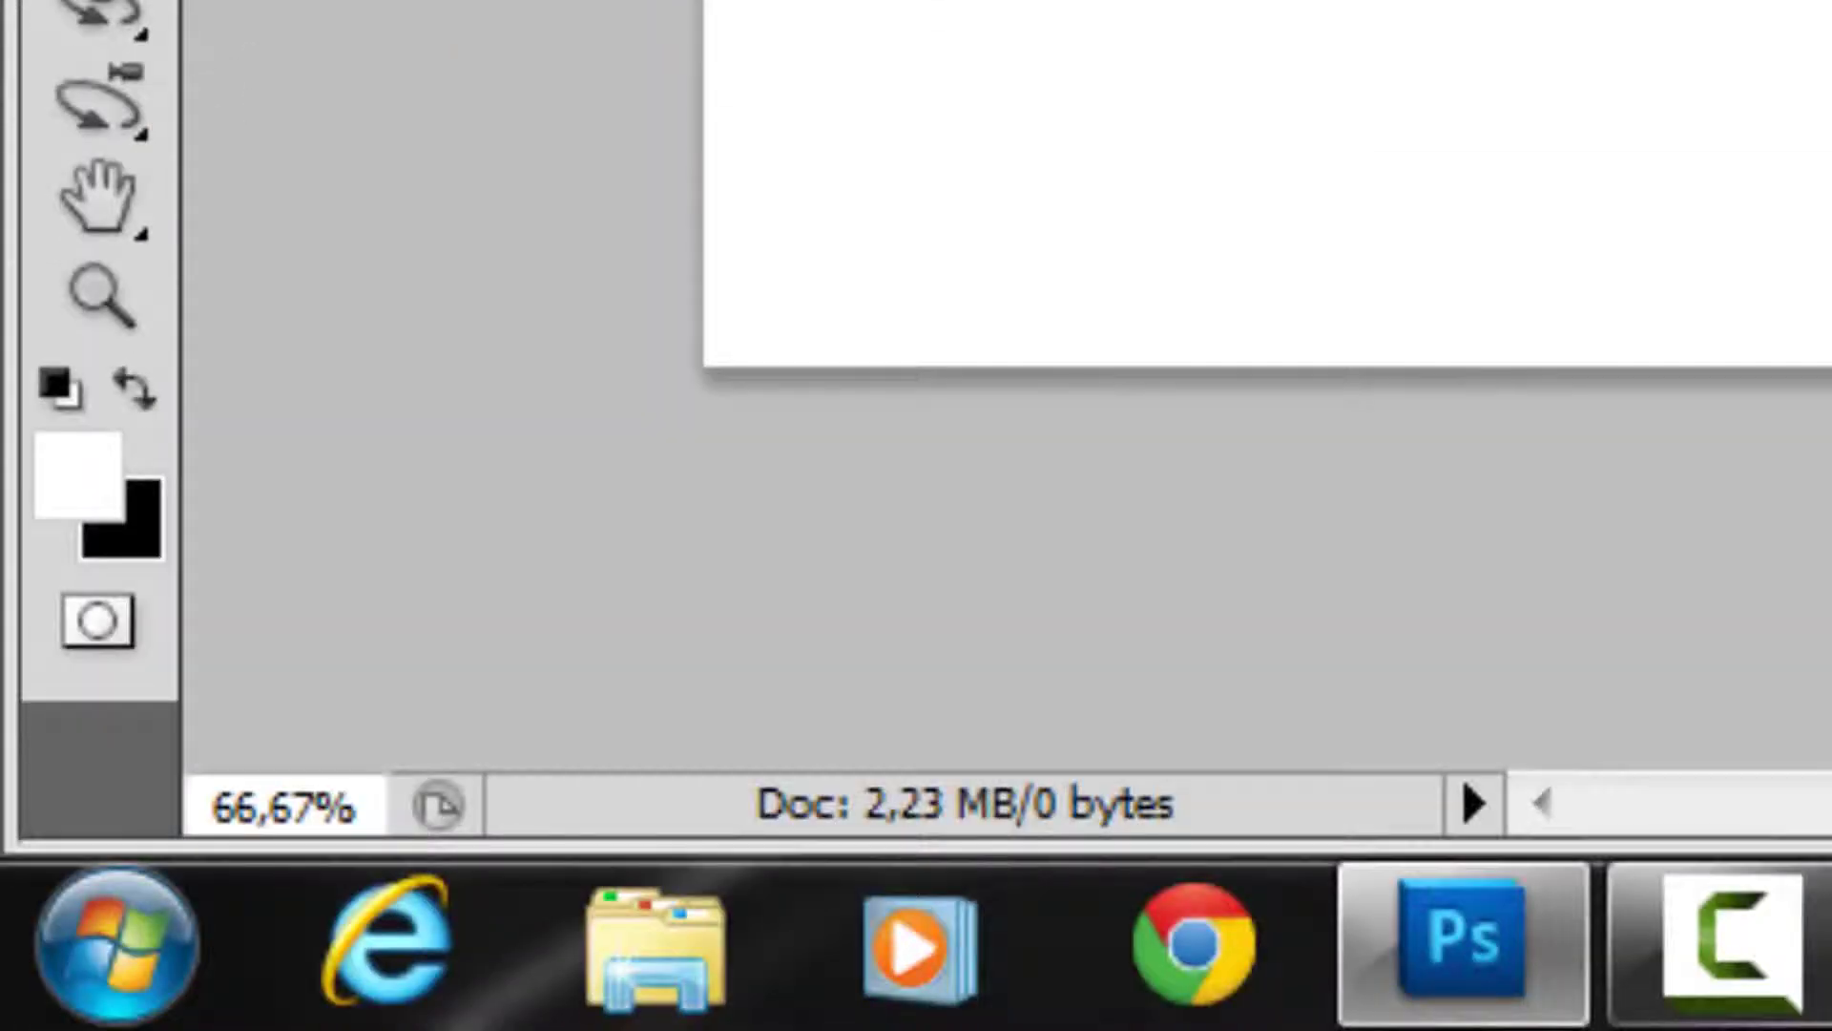
Step: Set the foreground colour to a saturated, bright blue
click(74, 471)
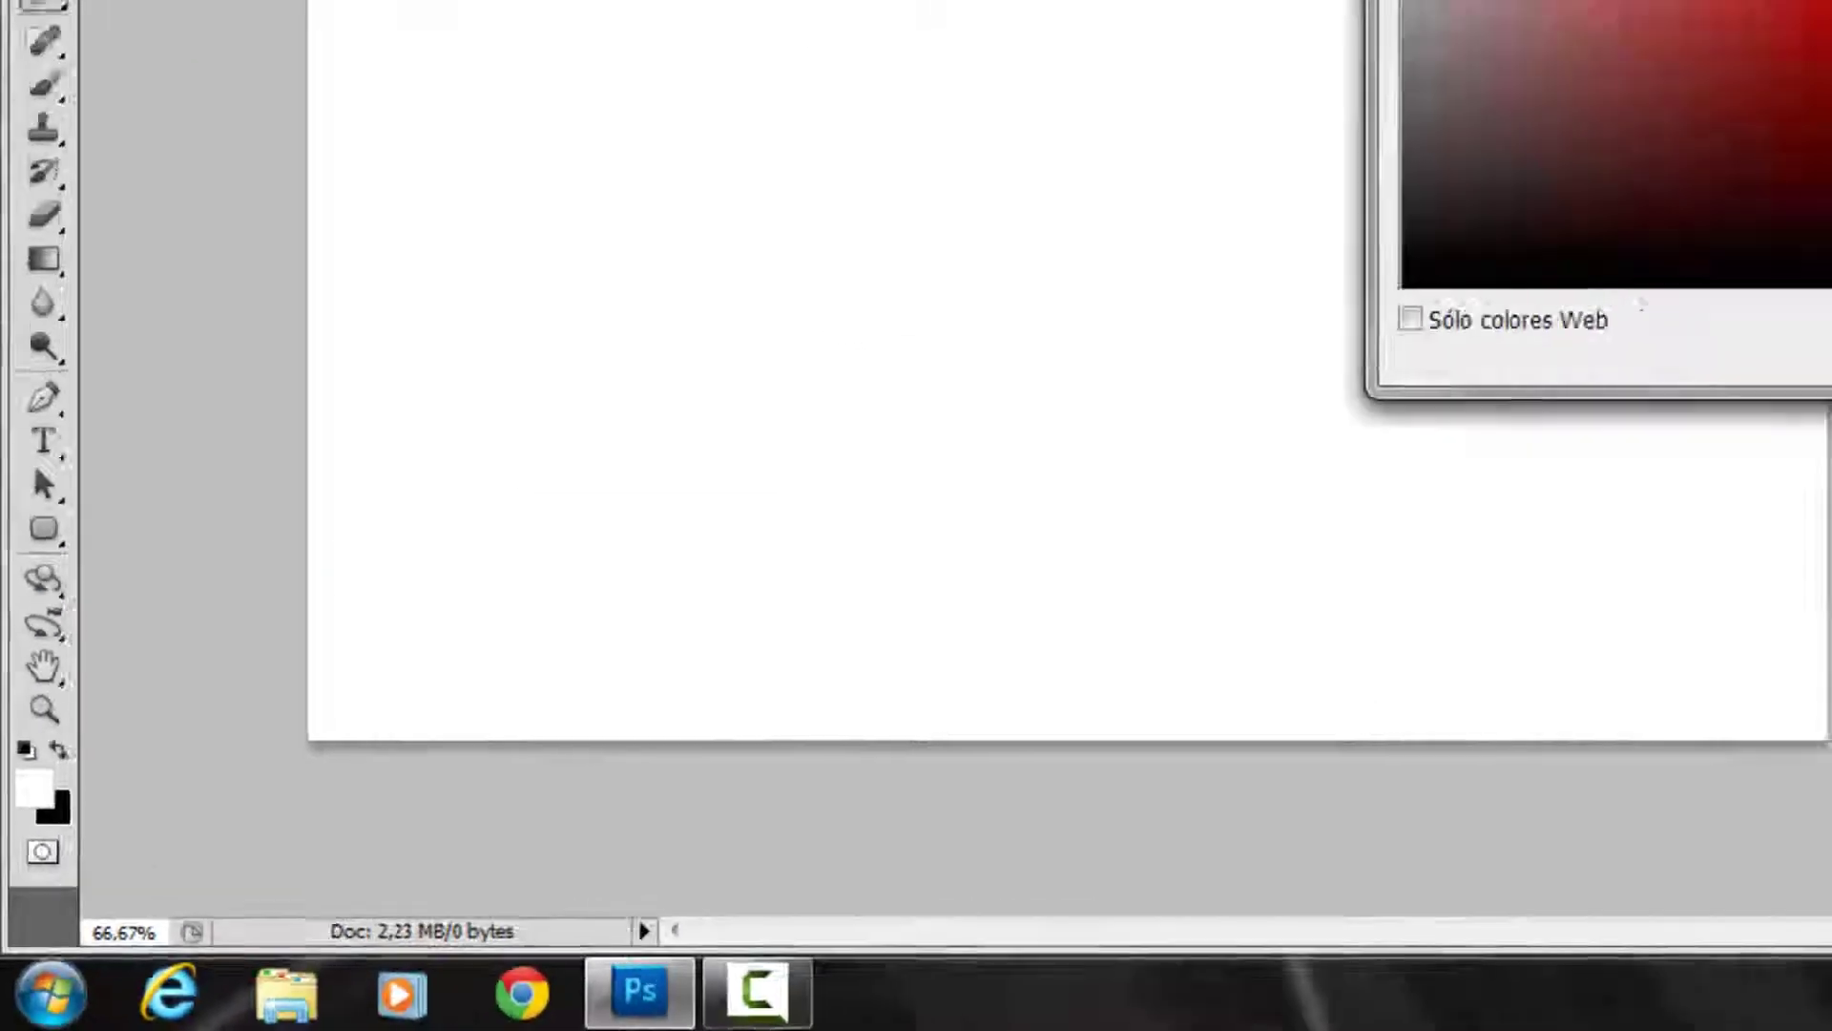
click(1445, 246)
click(1365, 155)
click(1645, 99)
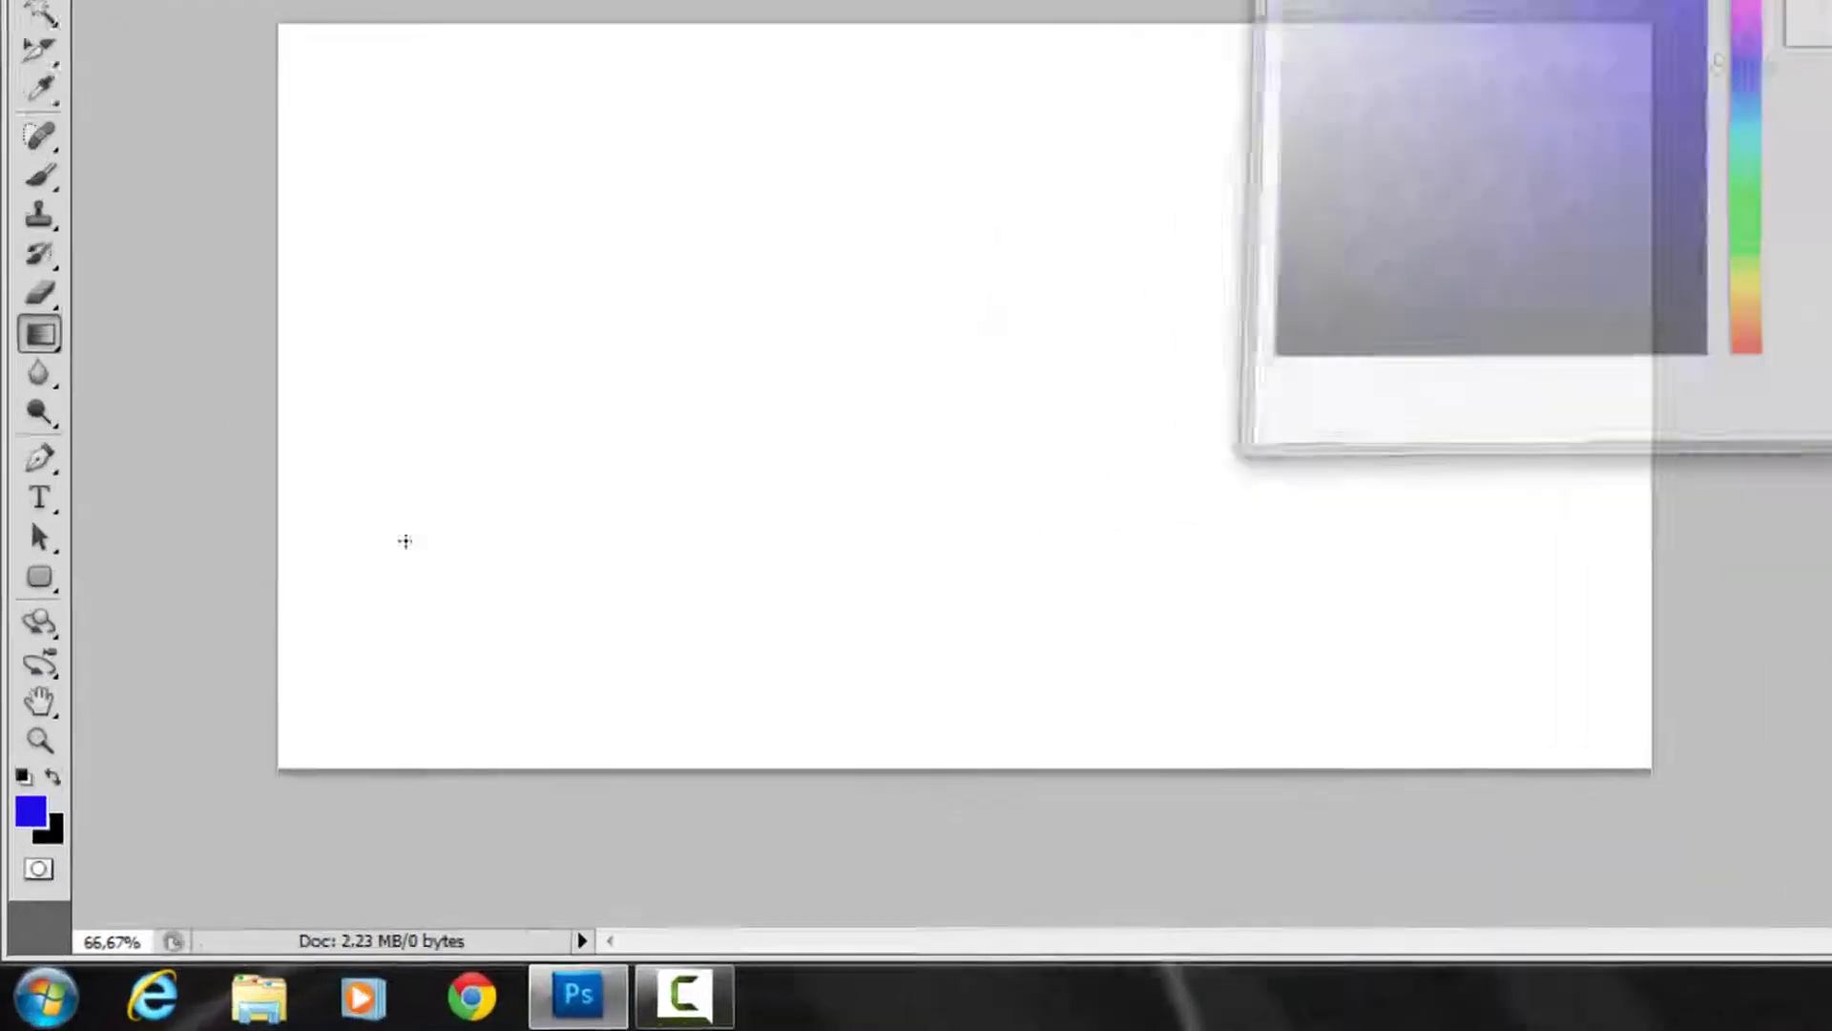
Step: Set the background colour to cyan #1cd4ea and return to the Gradient tool
click(55, 836)
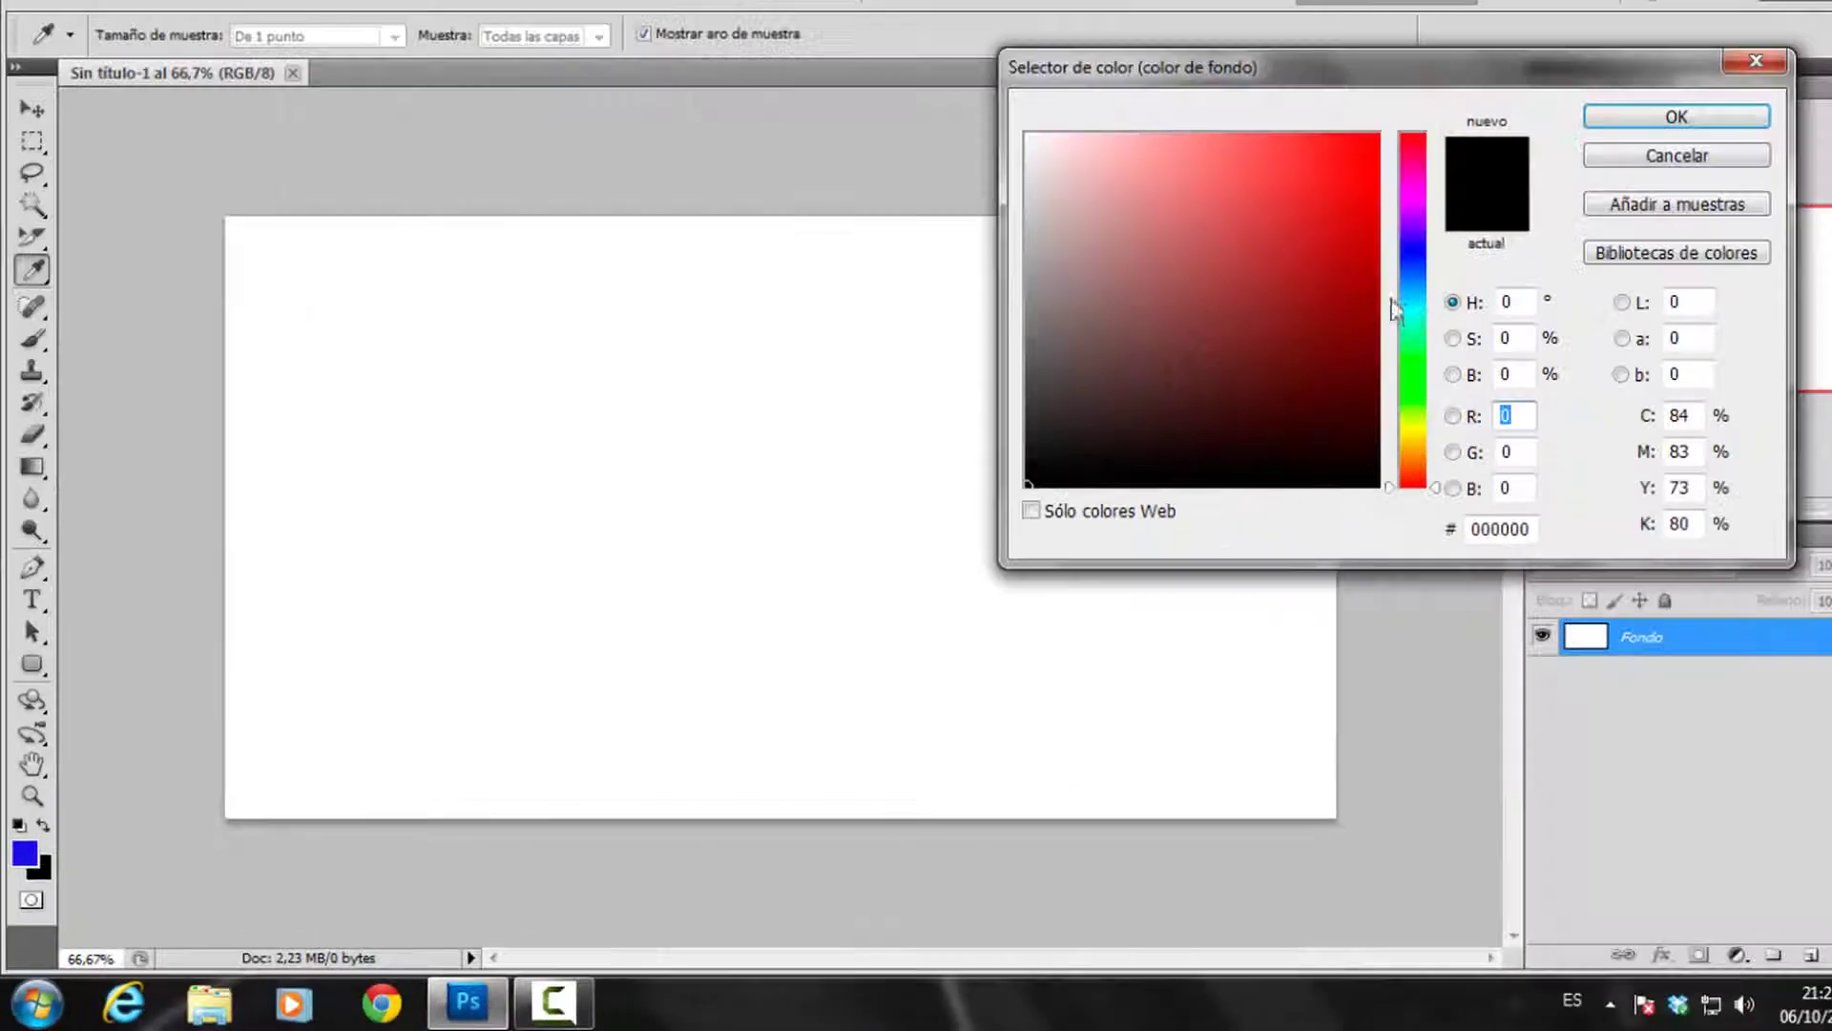
click(1412, 304)
click(1337, 162)
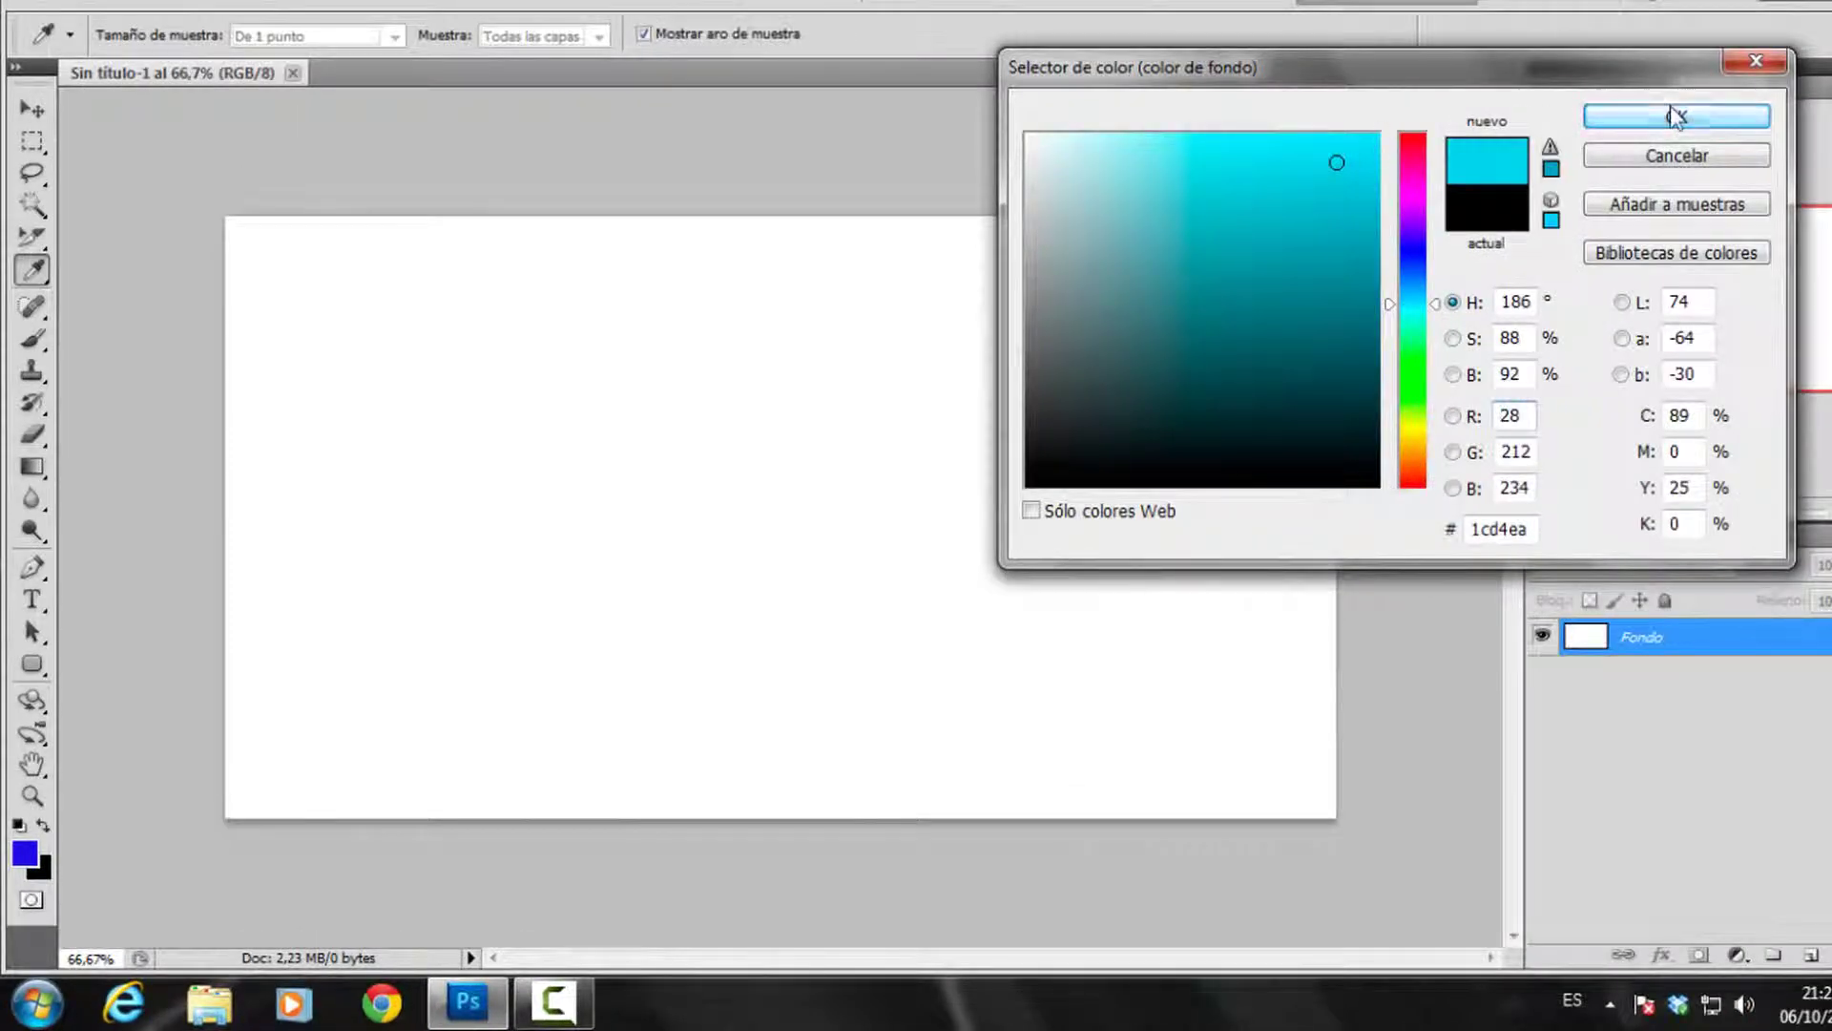
click(1677, 116)
key(g)
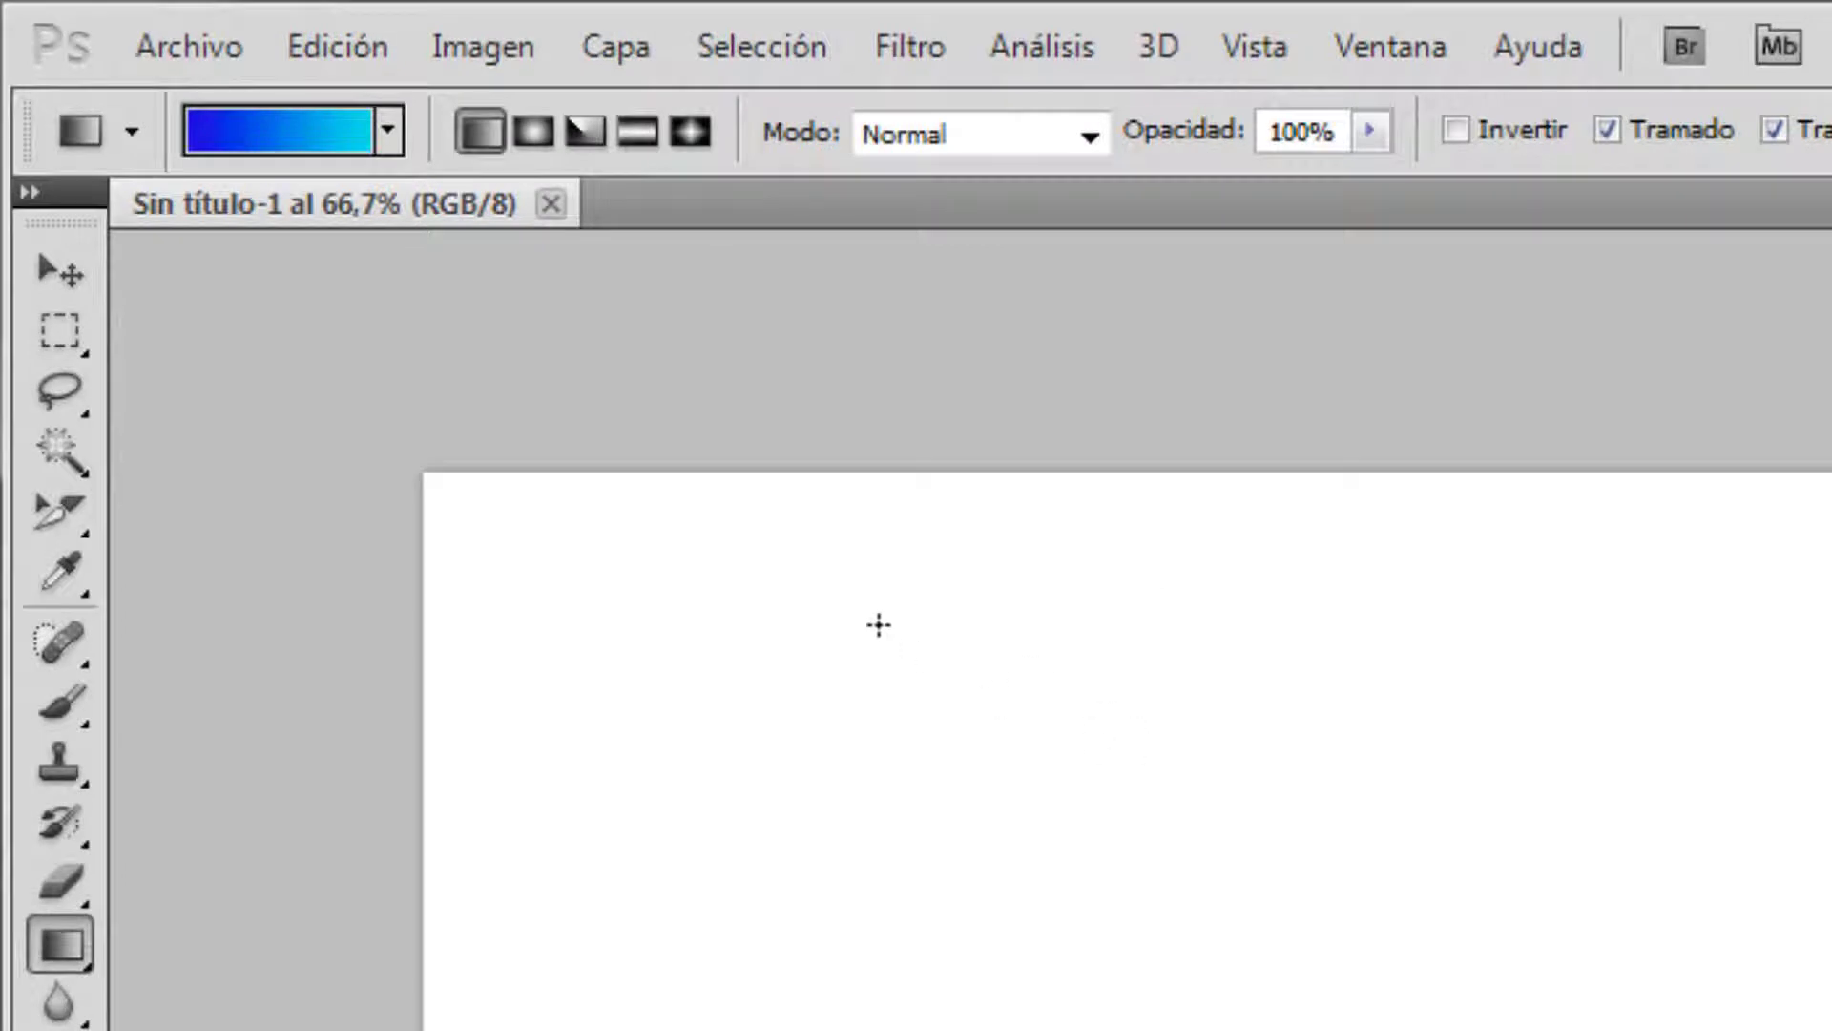
Step: Try a diagonal linear gradient from the canvas's upper-left area to its lower-right area, and undo it
drag(842, 601, 1831, 1030)
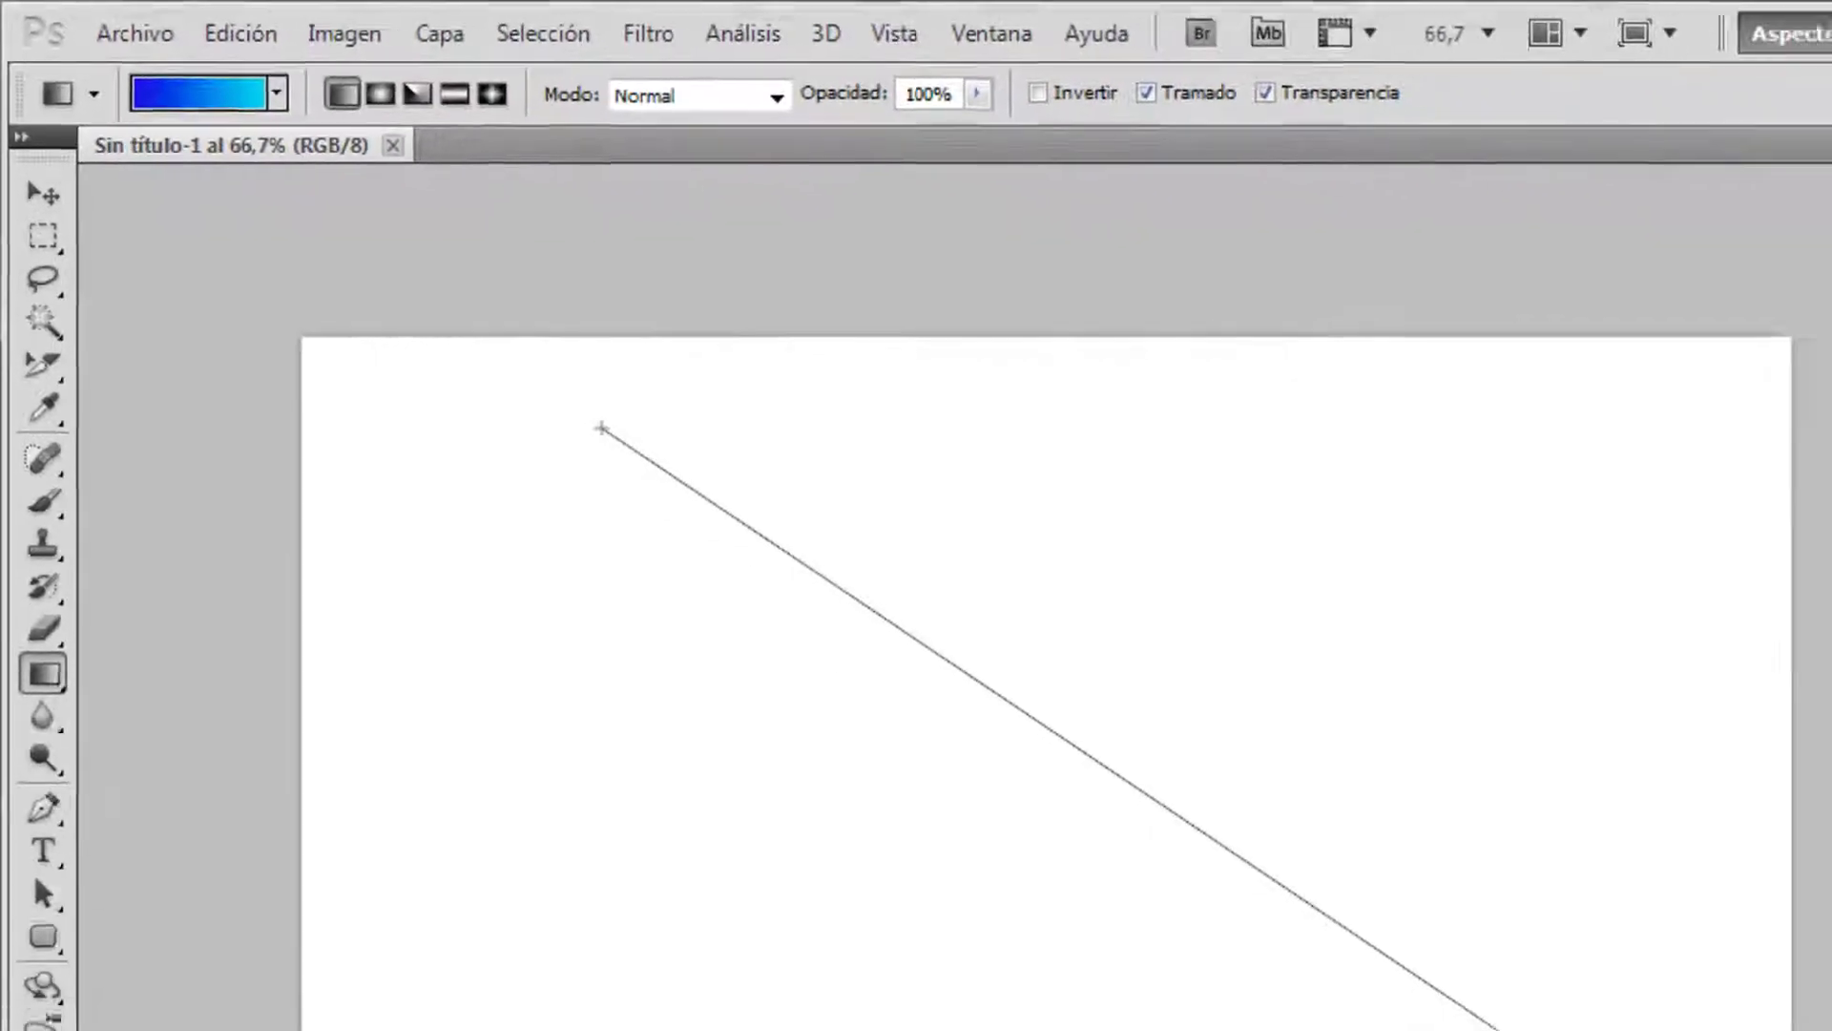
drag(1567, 1030, 1558, 1030)
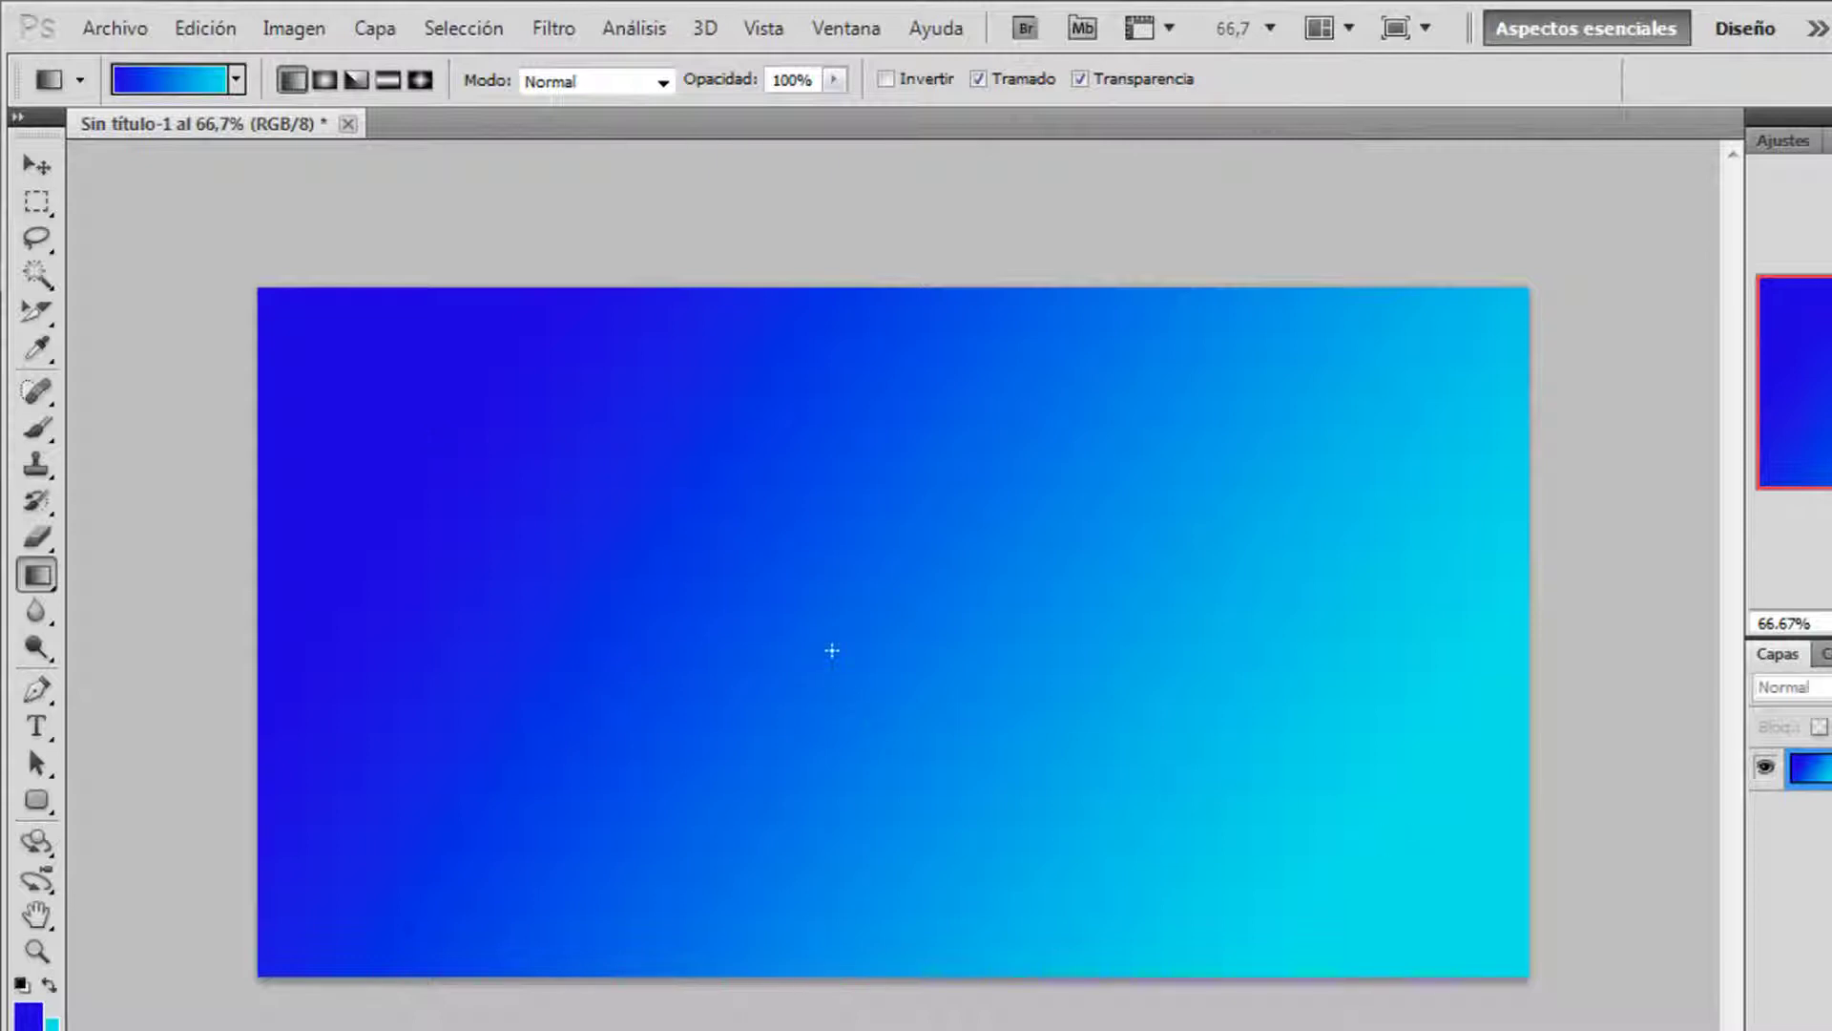
key(ctrl+z)
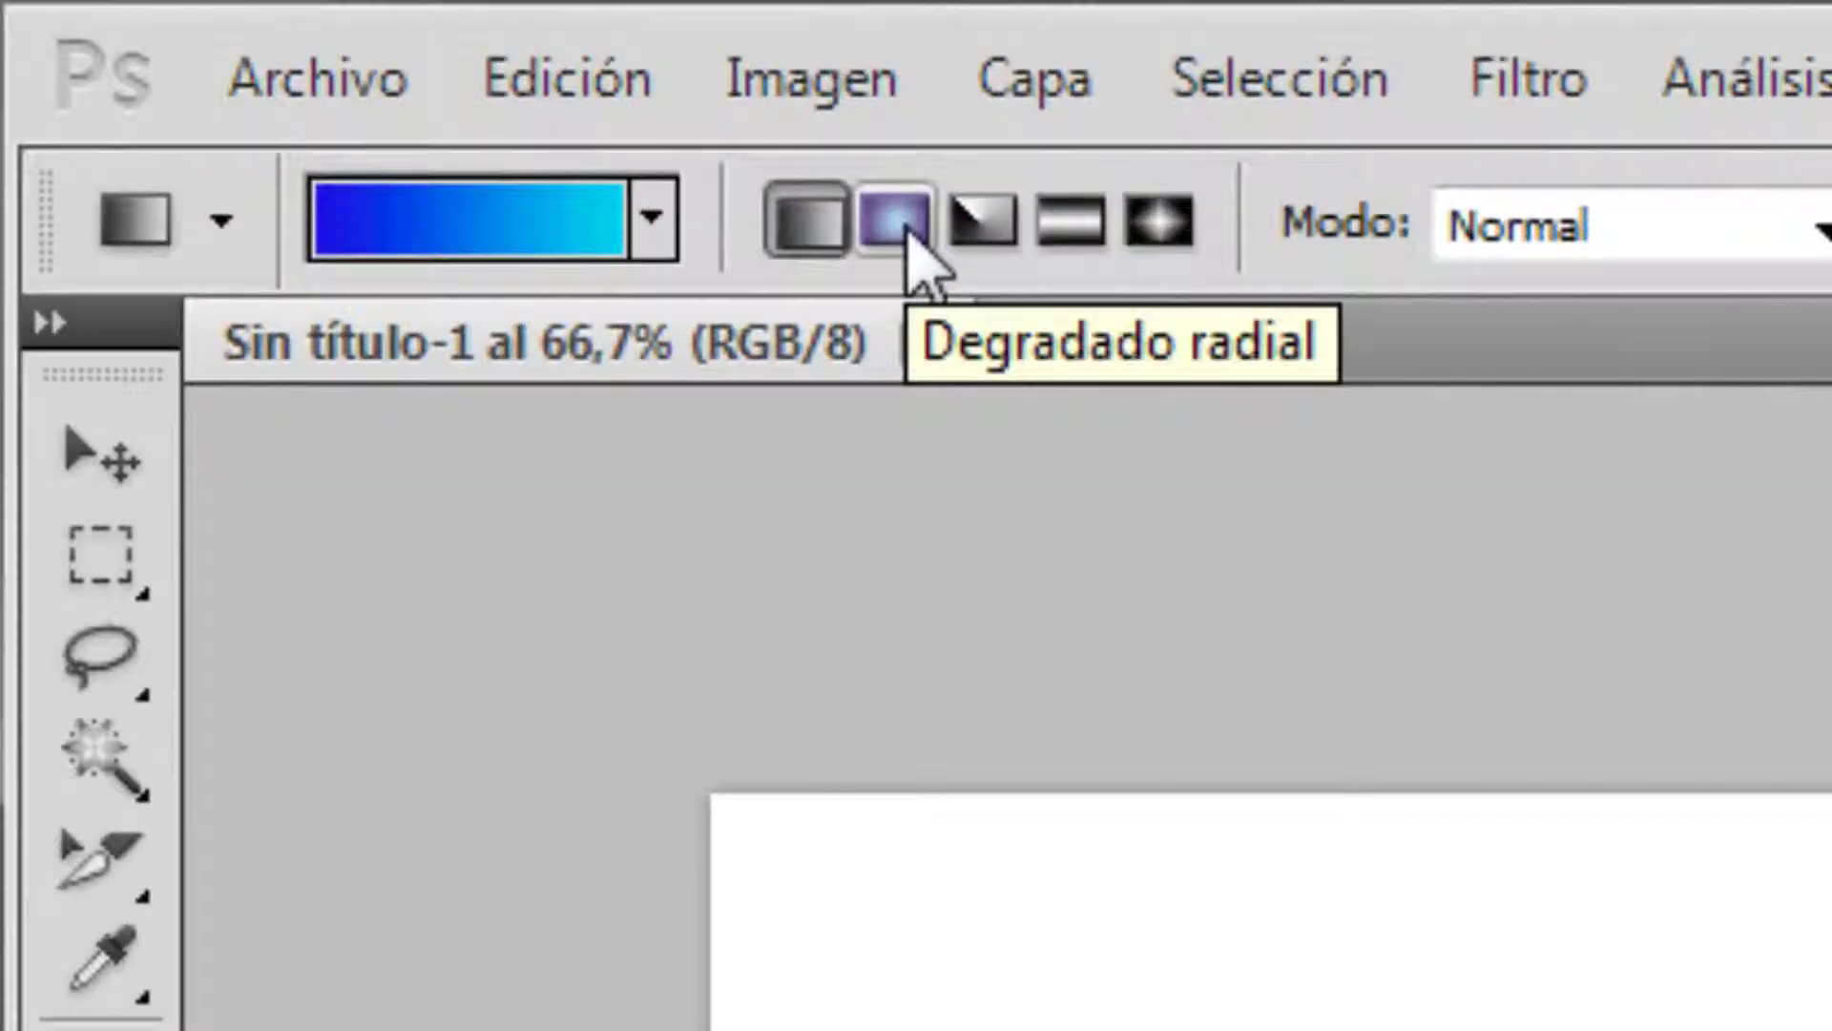
Step: Try the radial, angle and reflected gradient types, draw a nearly vertical reflected gradient on the canvas, and undo it
click(905, 229)
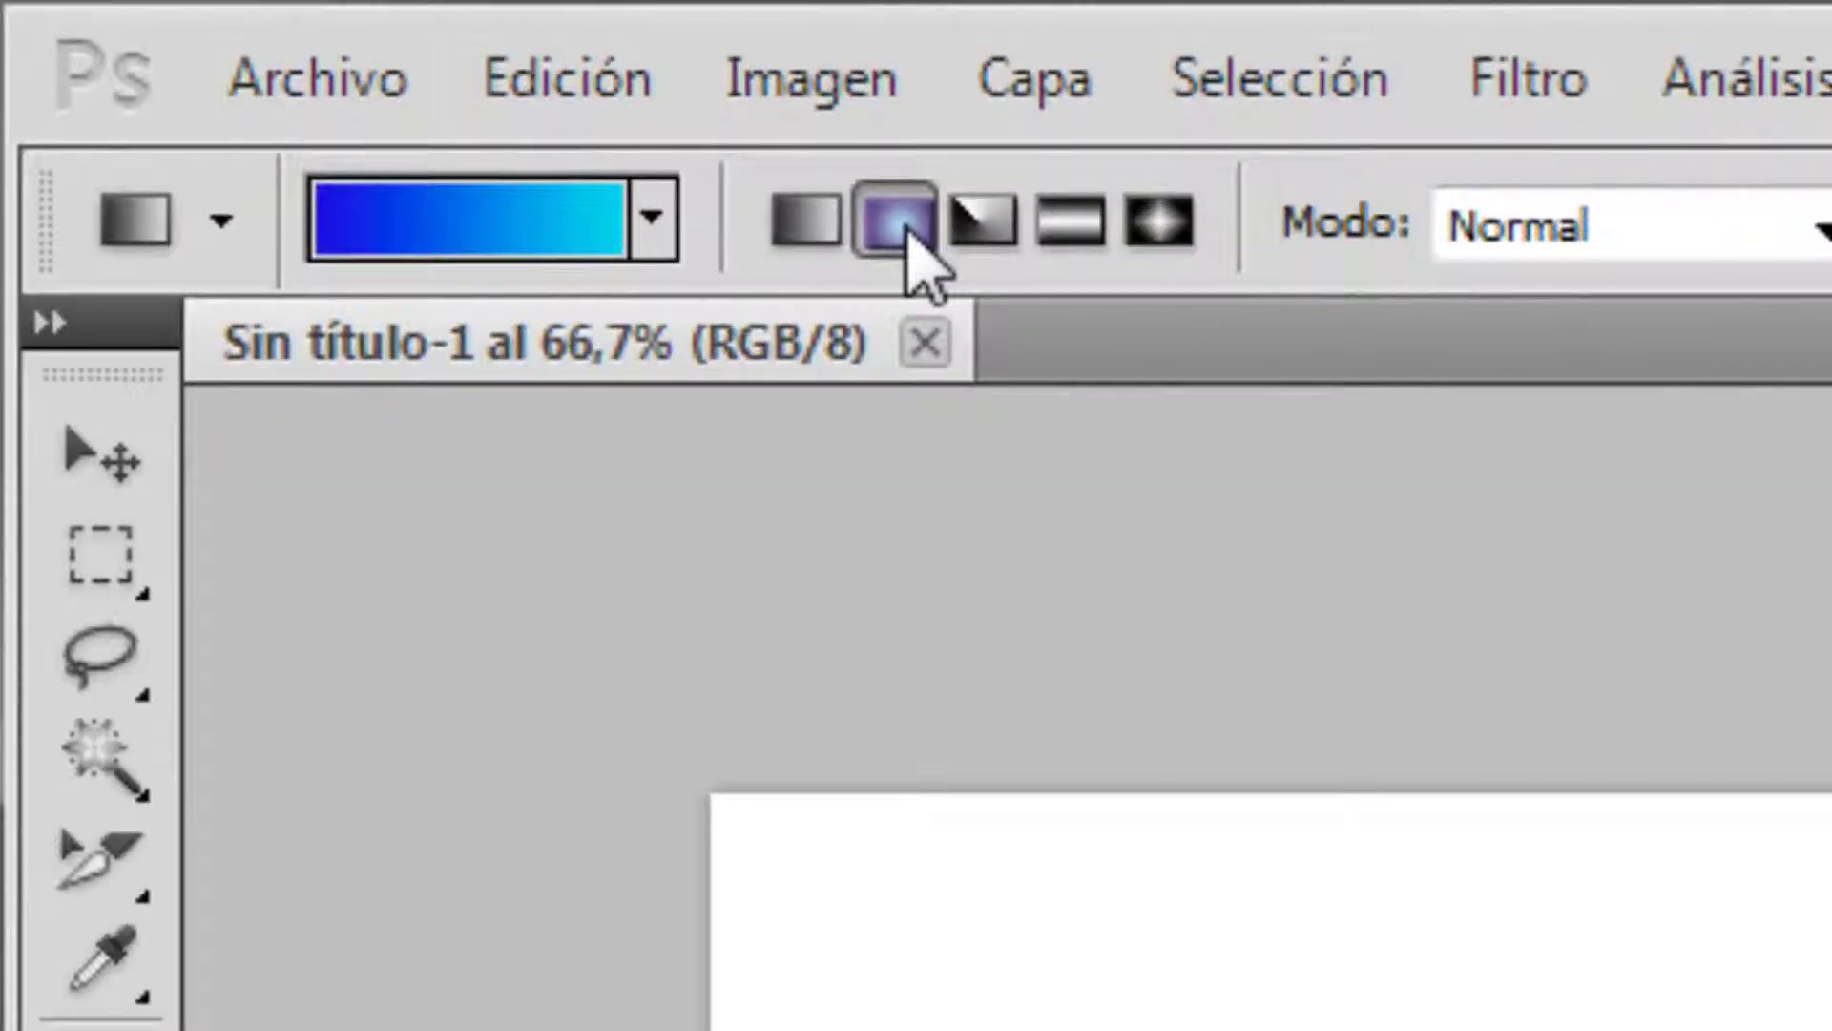
click(987, 226)
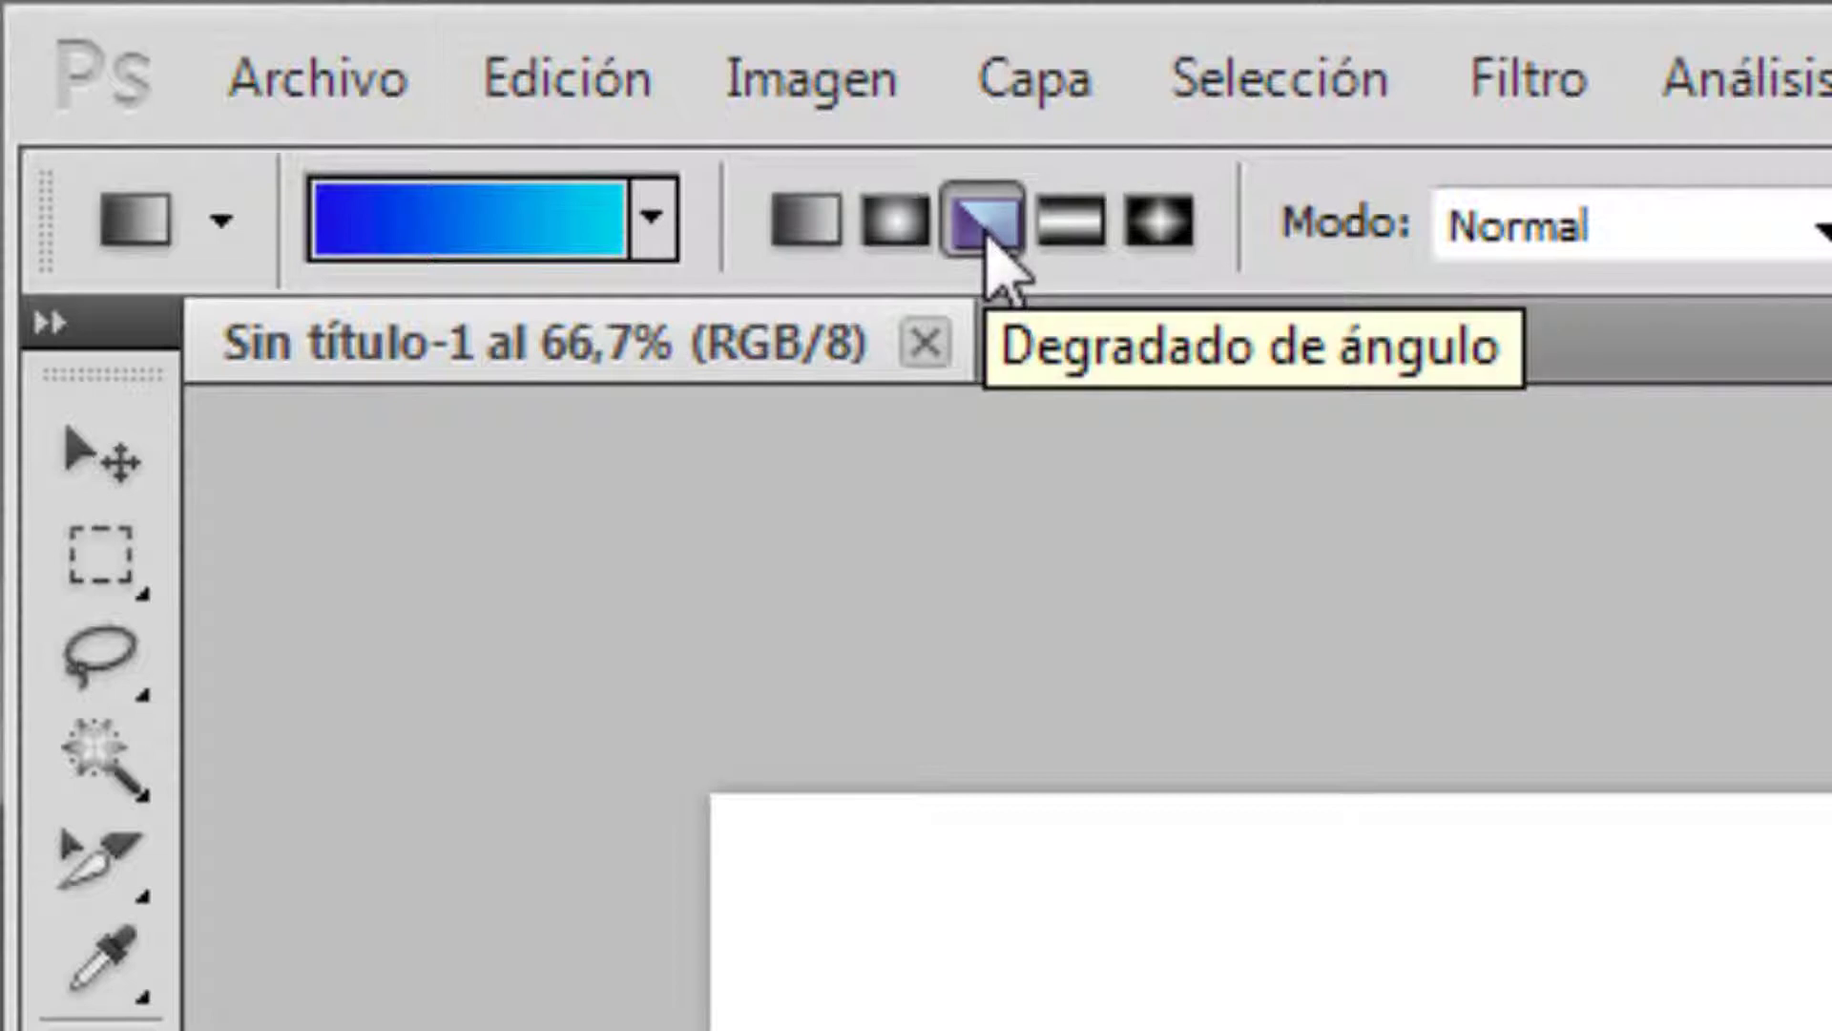
click(1074, 242)
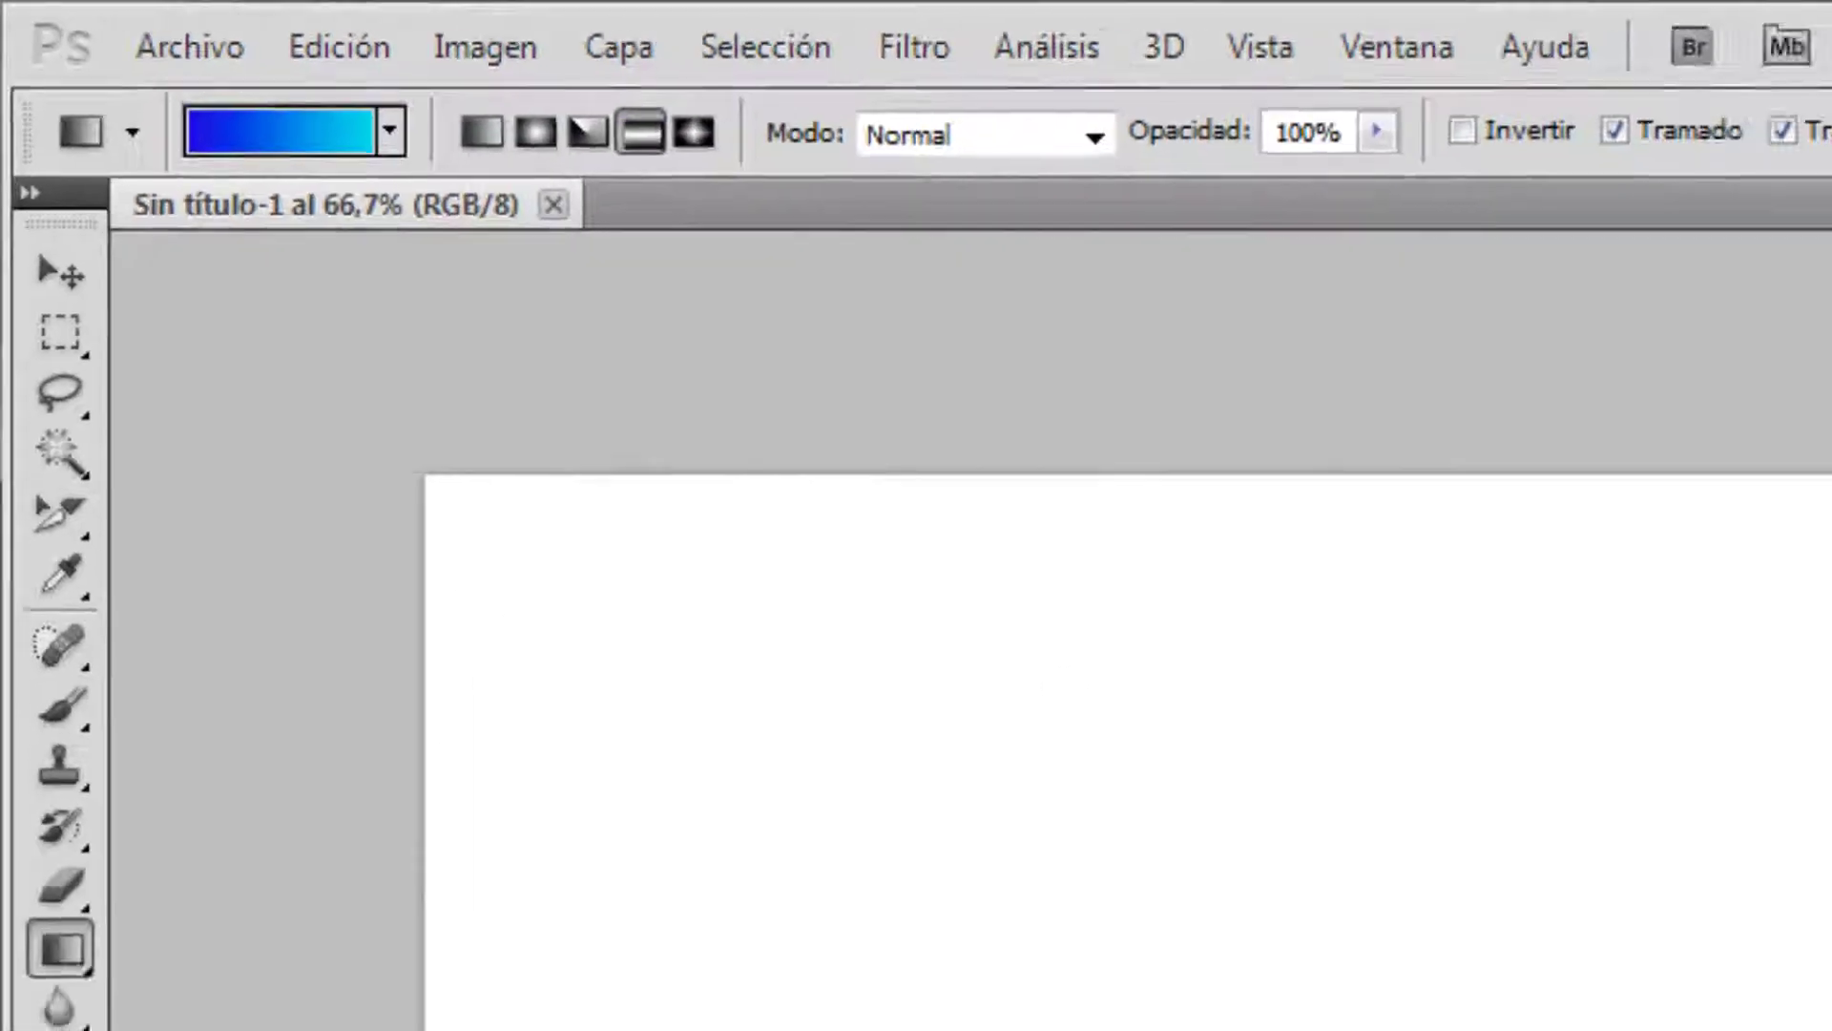
drag(834, 483, 859, 939)
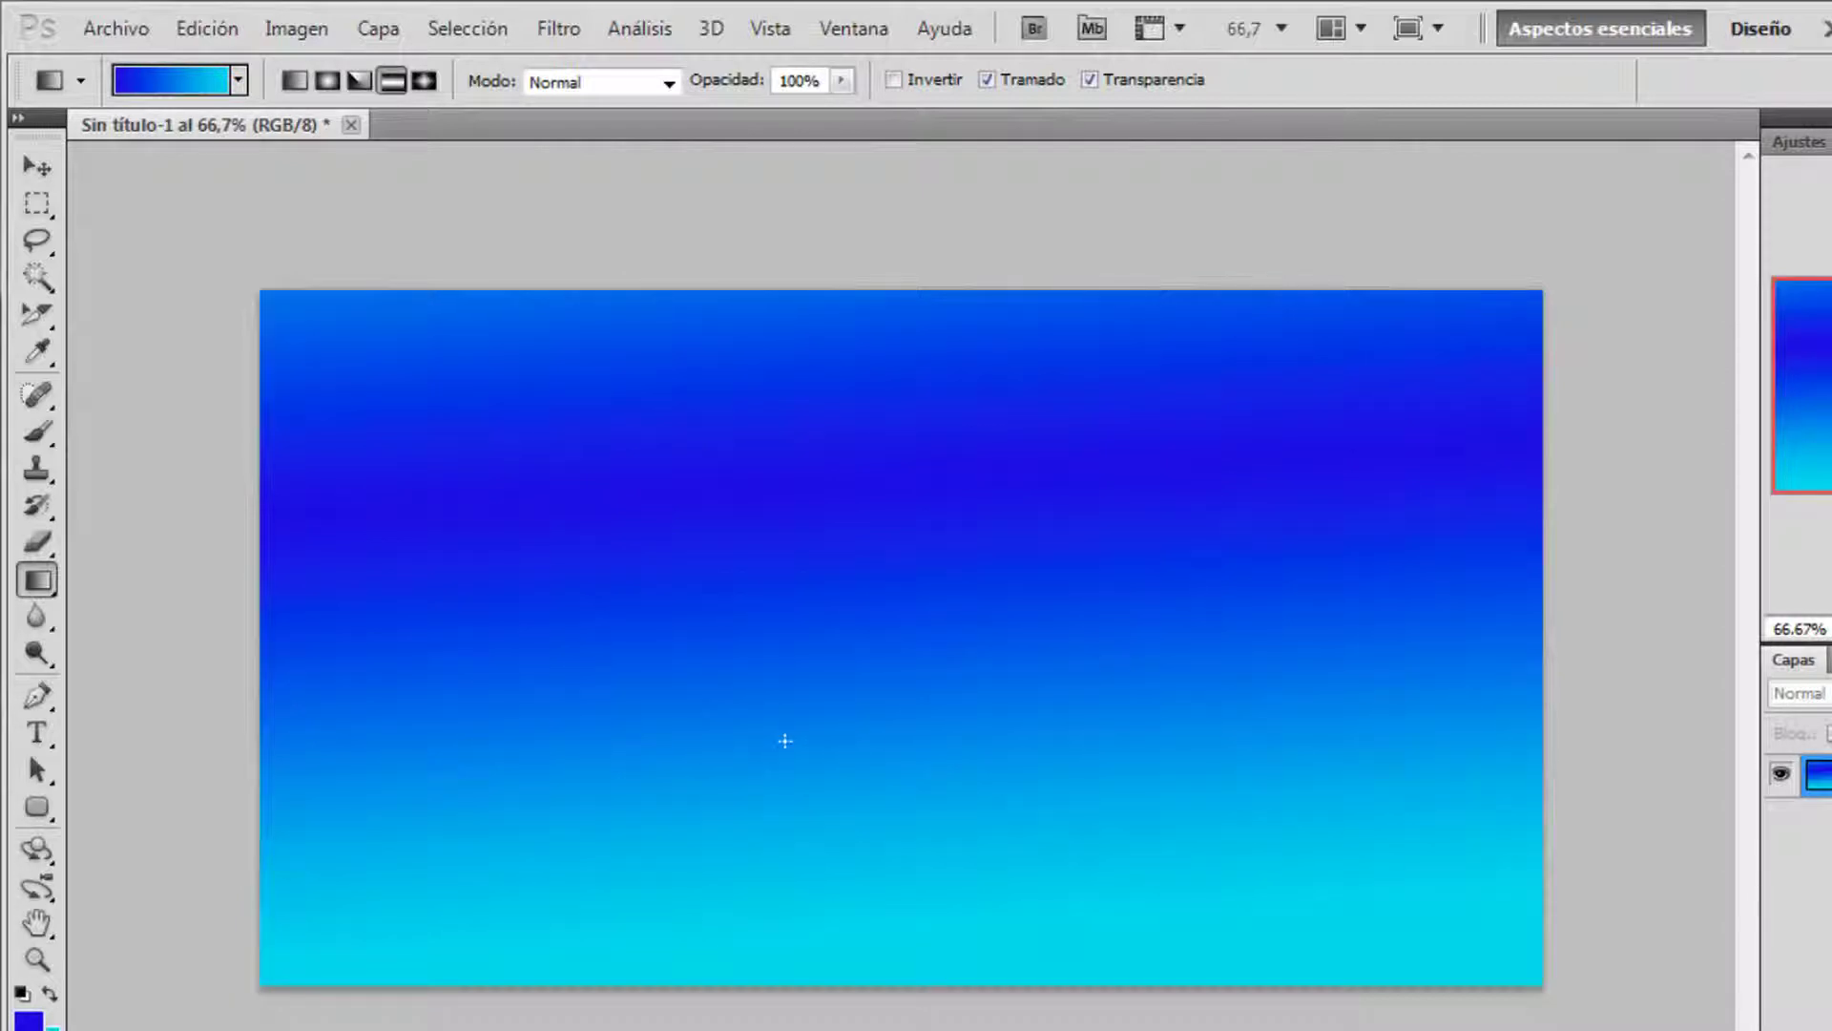
key(ctrl+z)
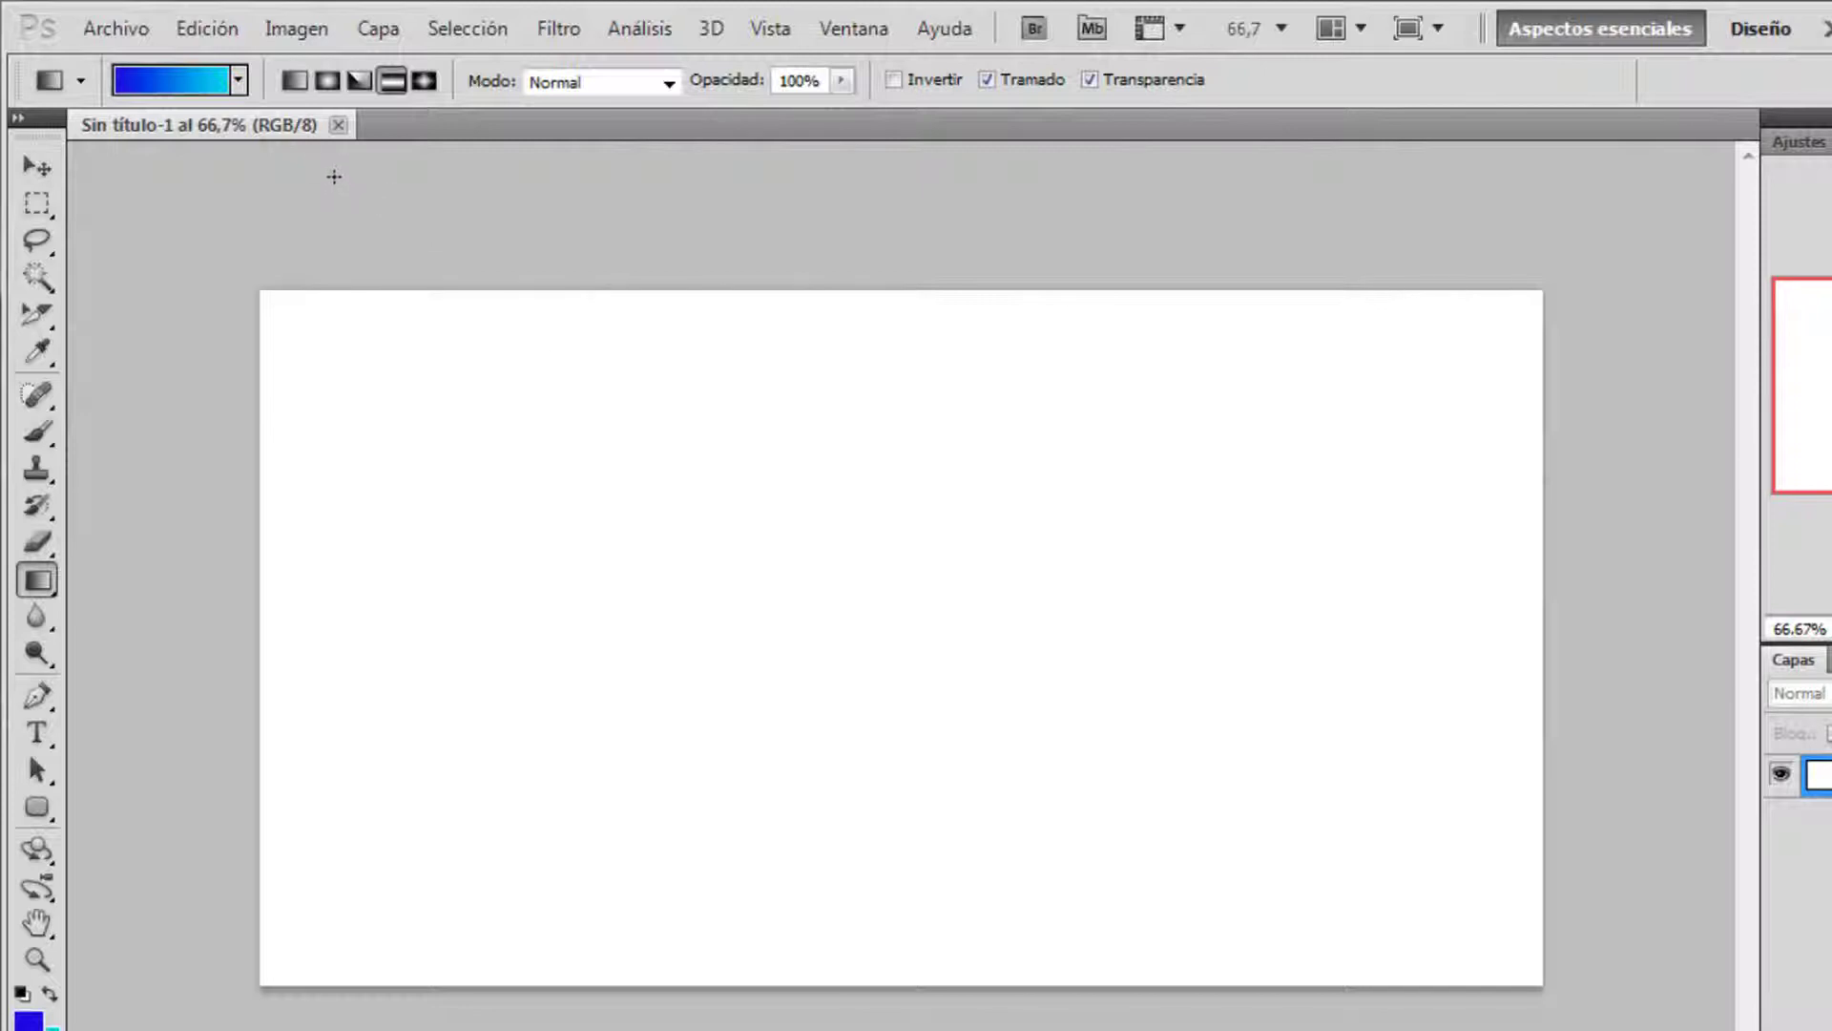
Step: Fill the background with a vertical linear gradient, blue at the top to cyan at the bottom, and add a new empty layer
click(296, 81)
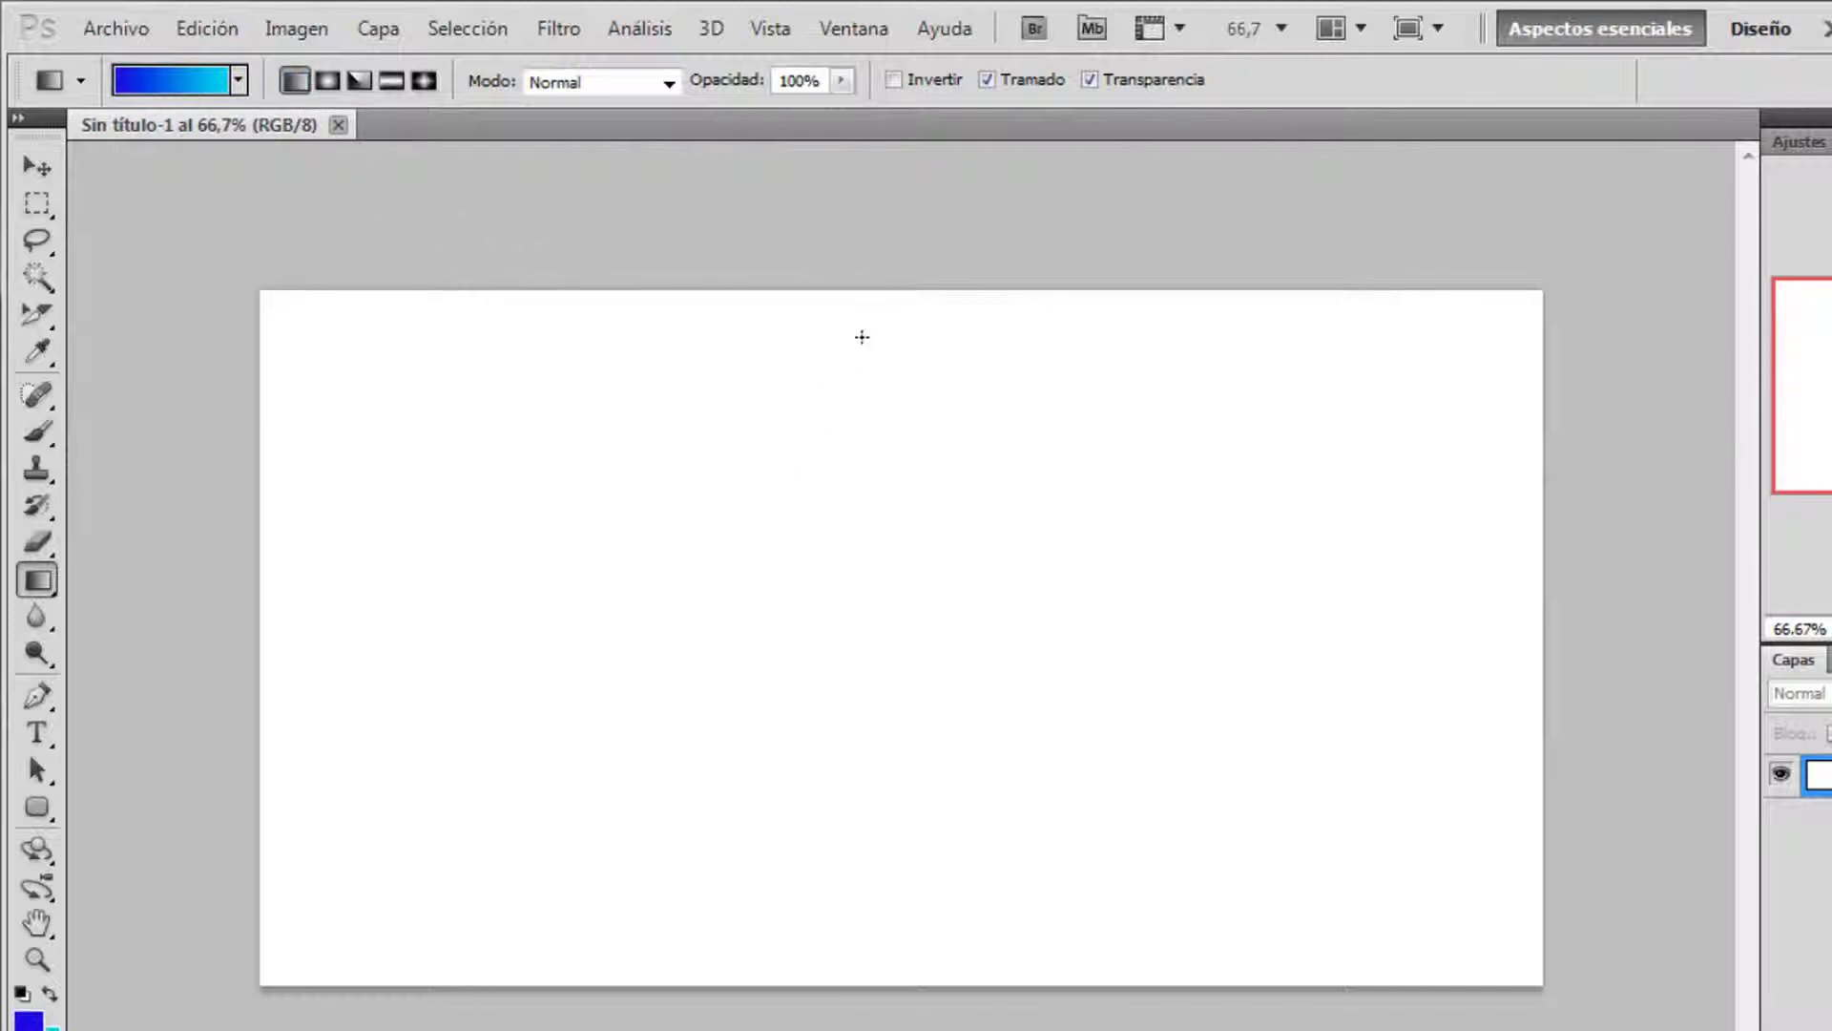
drag(861, 337, 880, 1029)
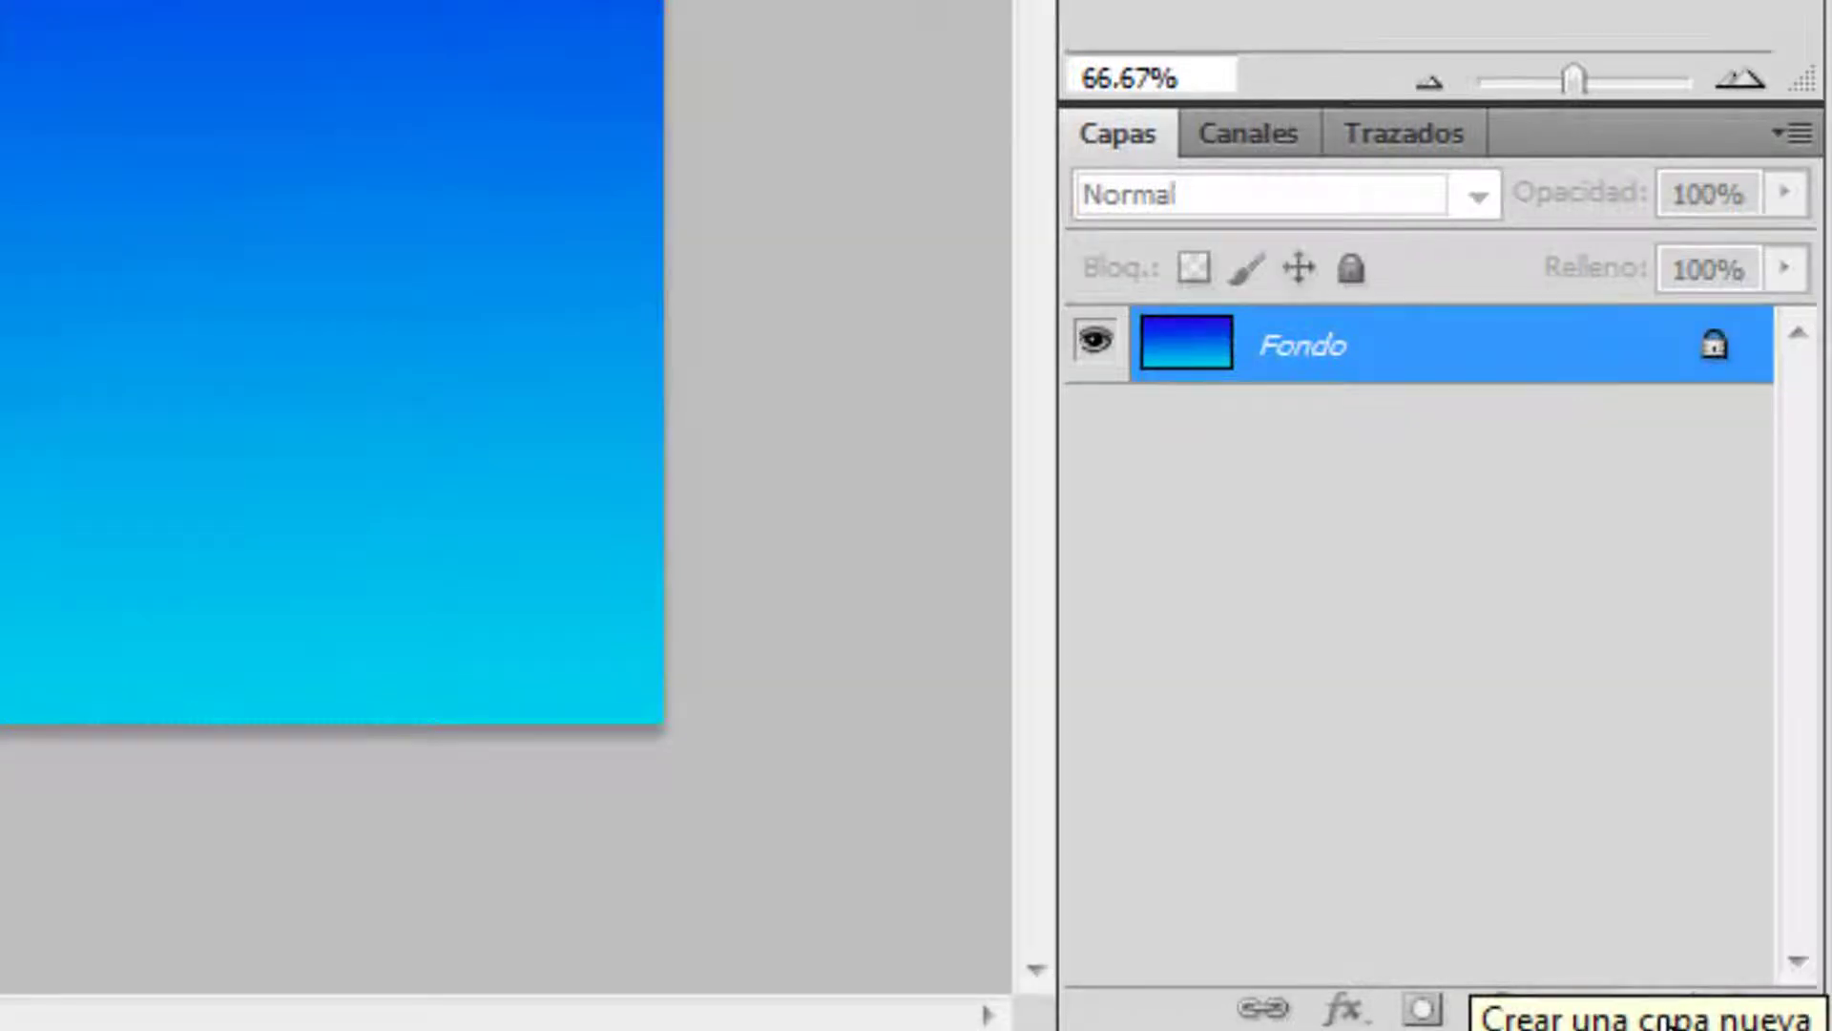
click(1662, 1015)
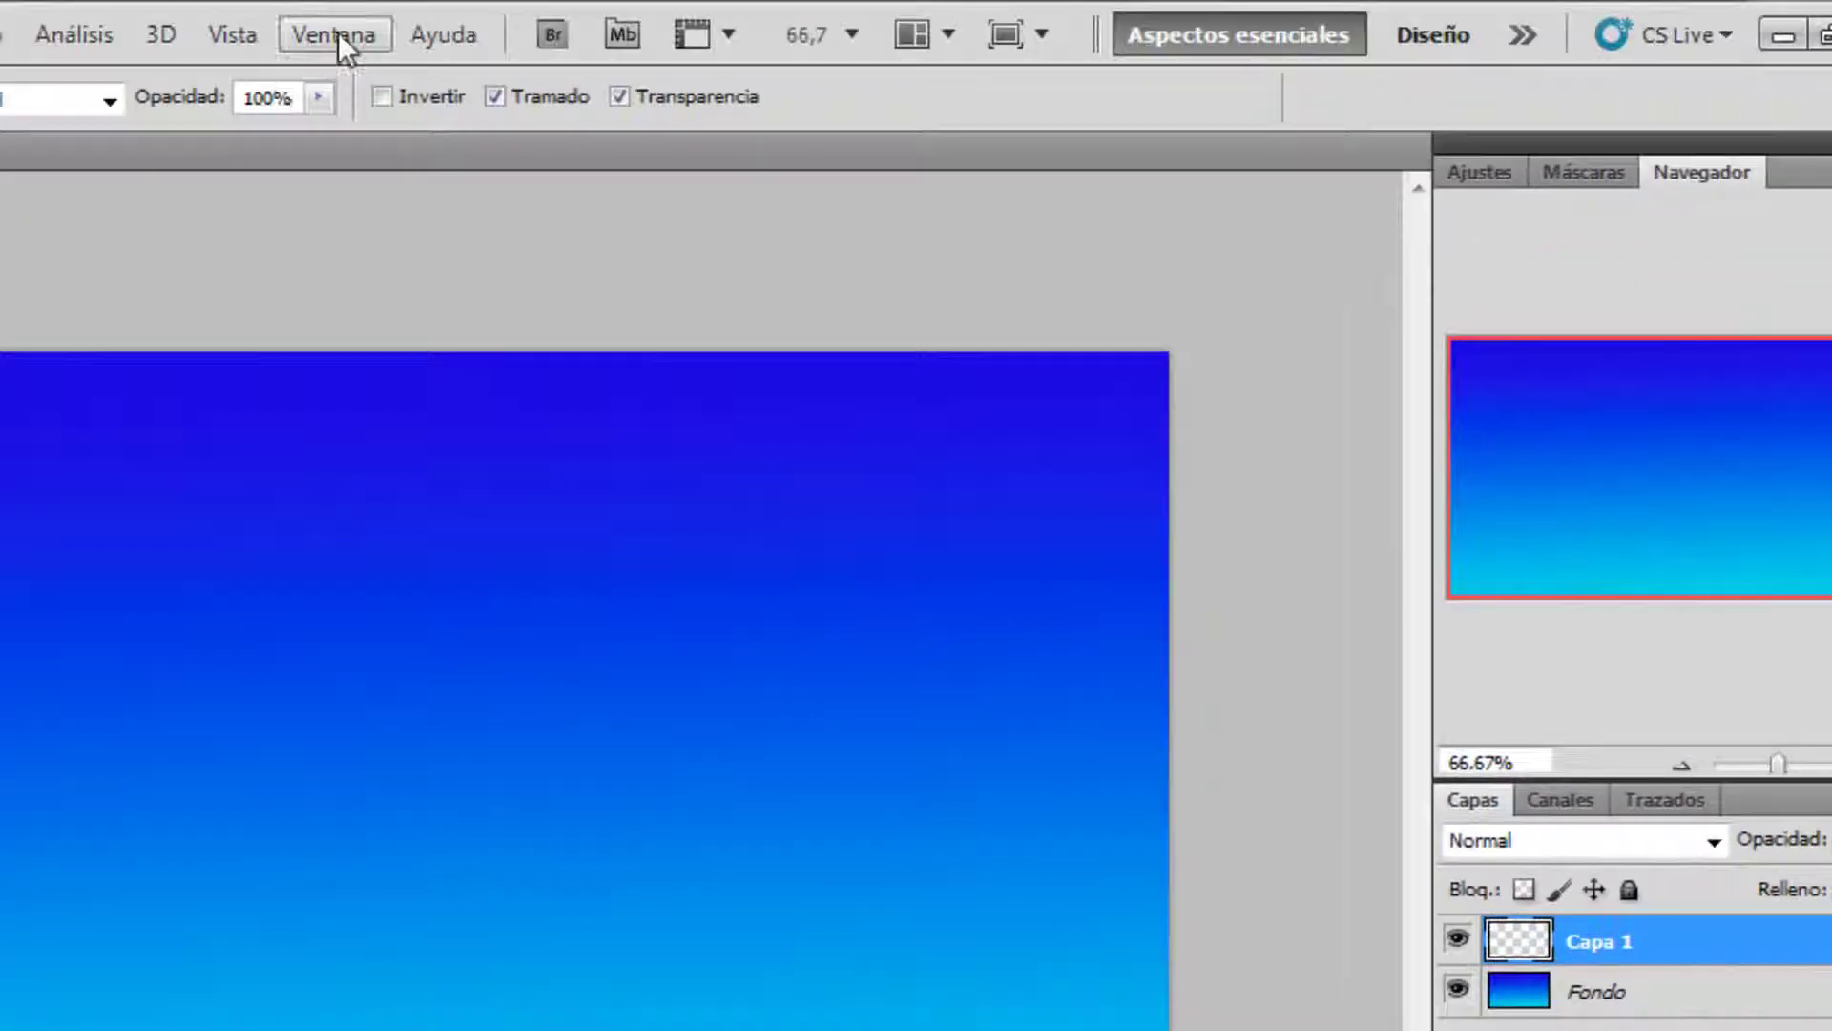
Step: Hide the Capas (Layers) panel and show it again
click(336, 30)
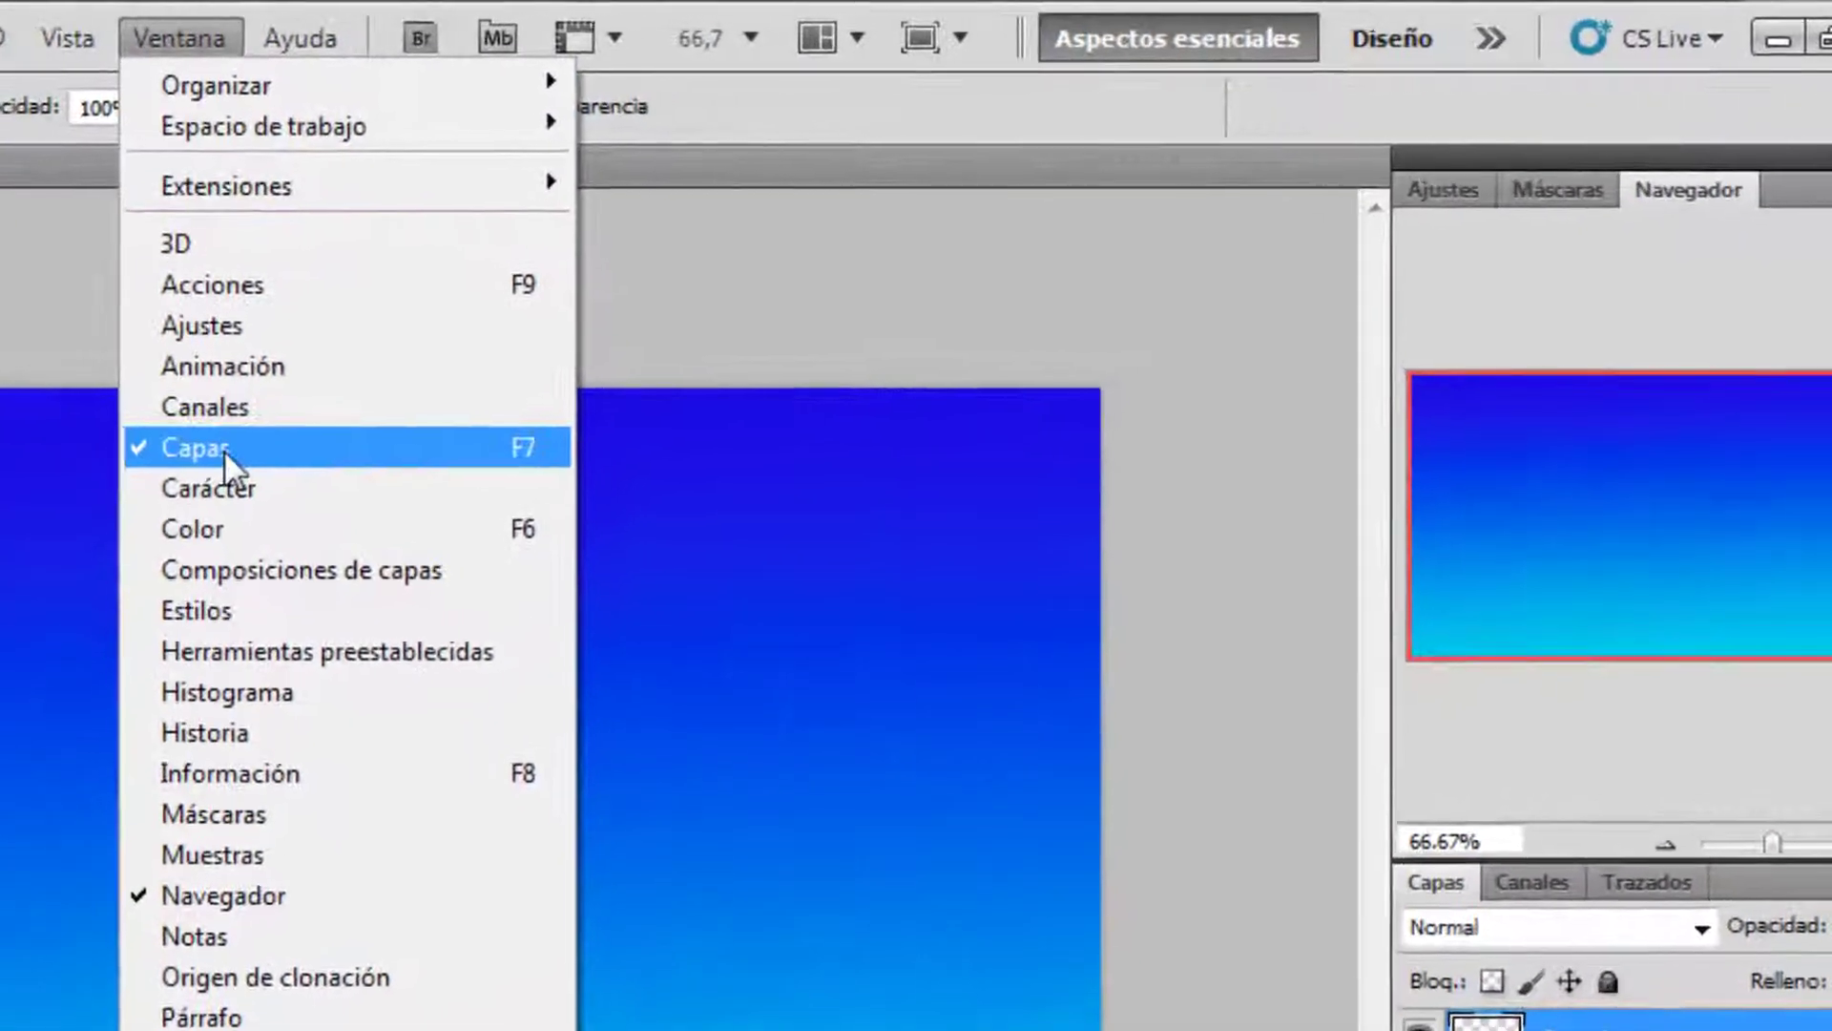
click(309, 417)
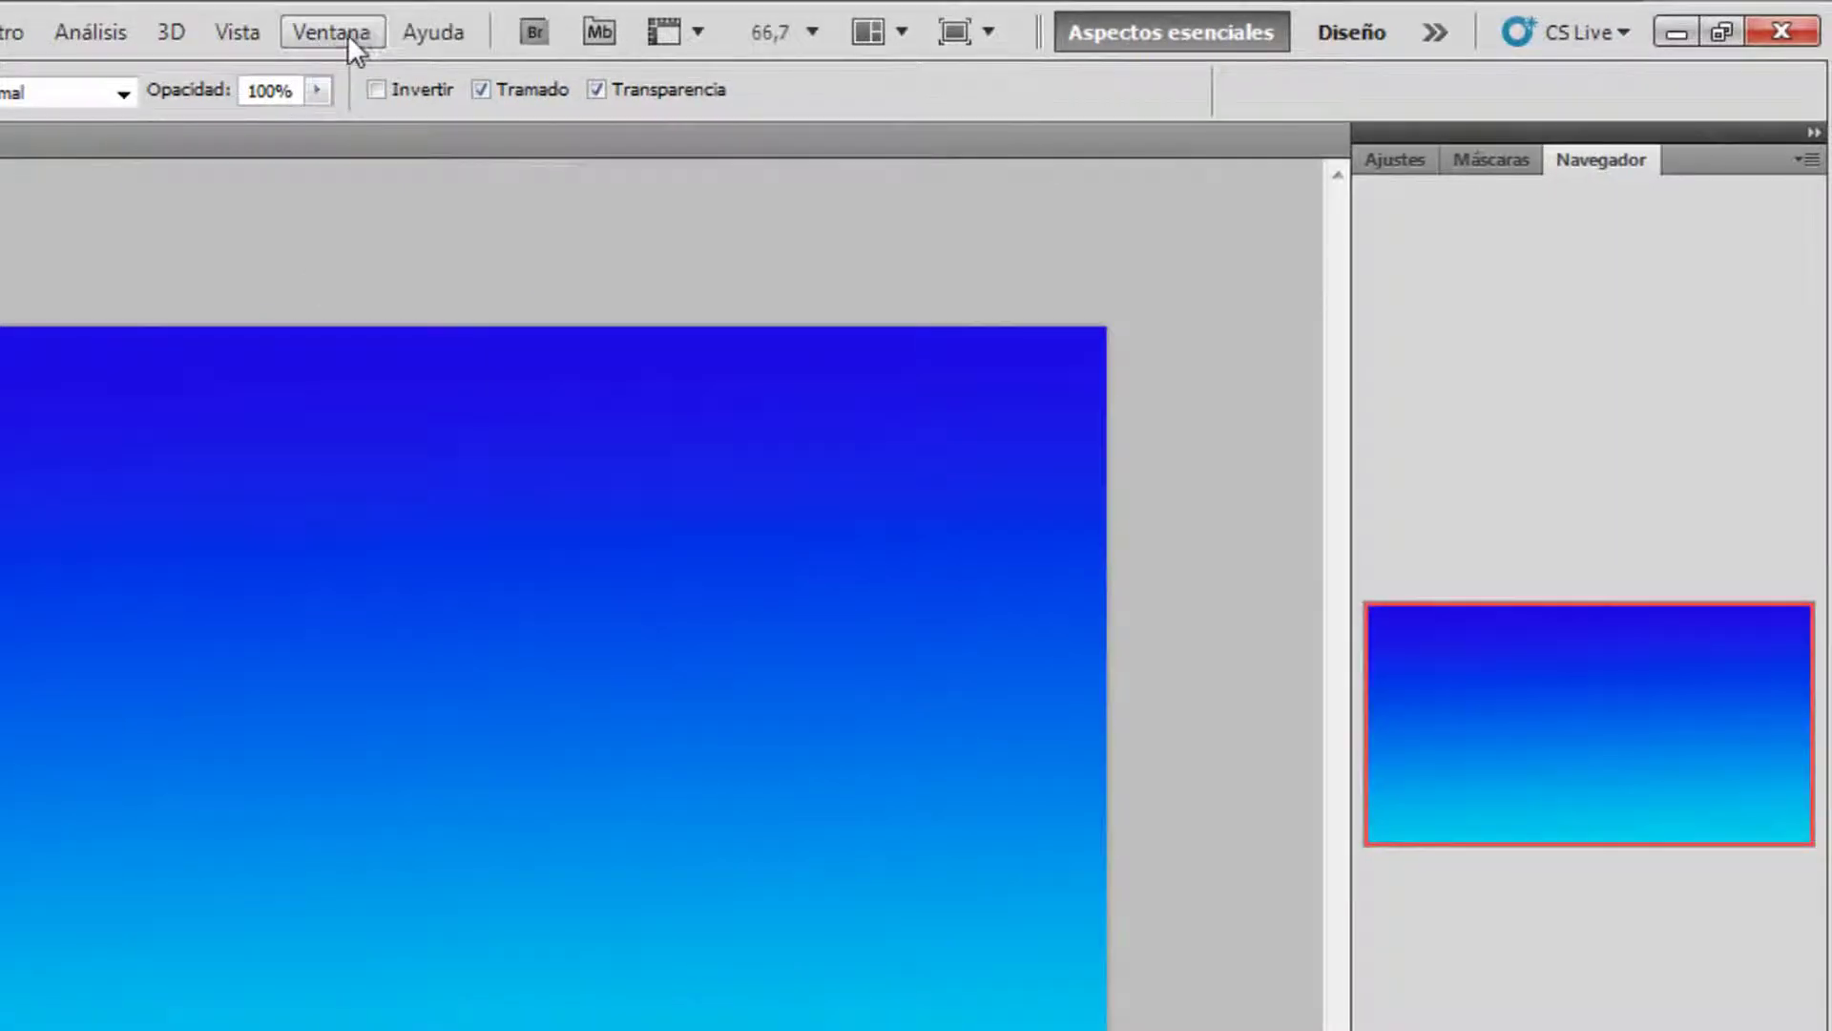
click(347, 35)
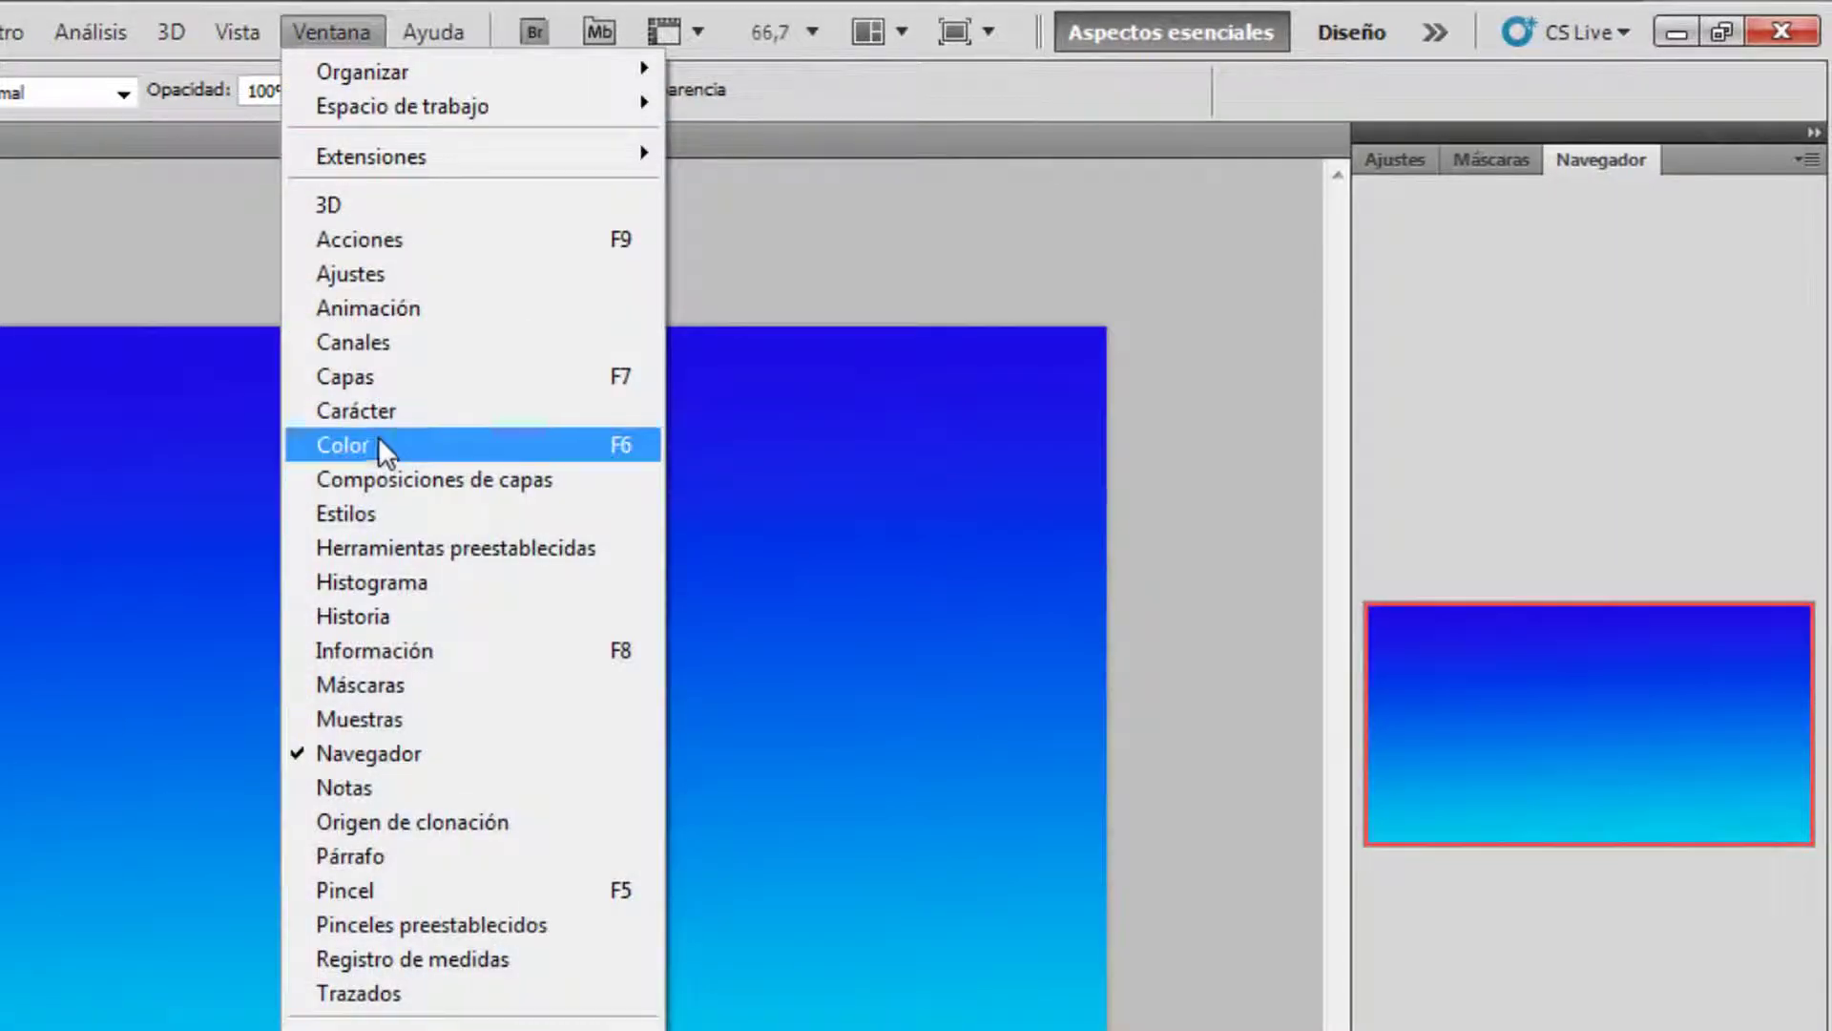
click(376, 380)
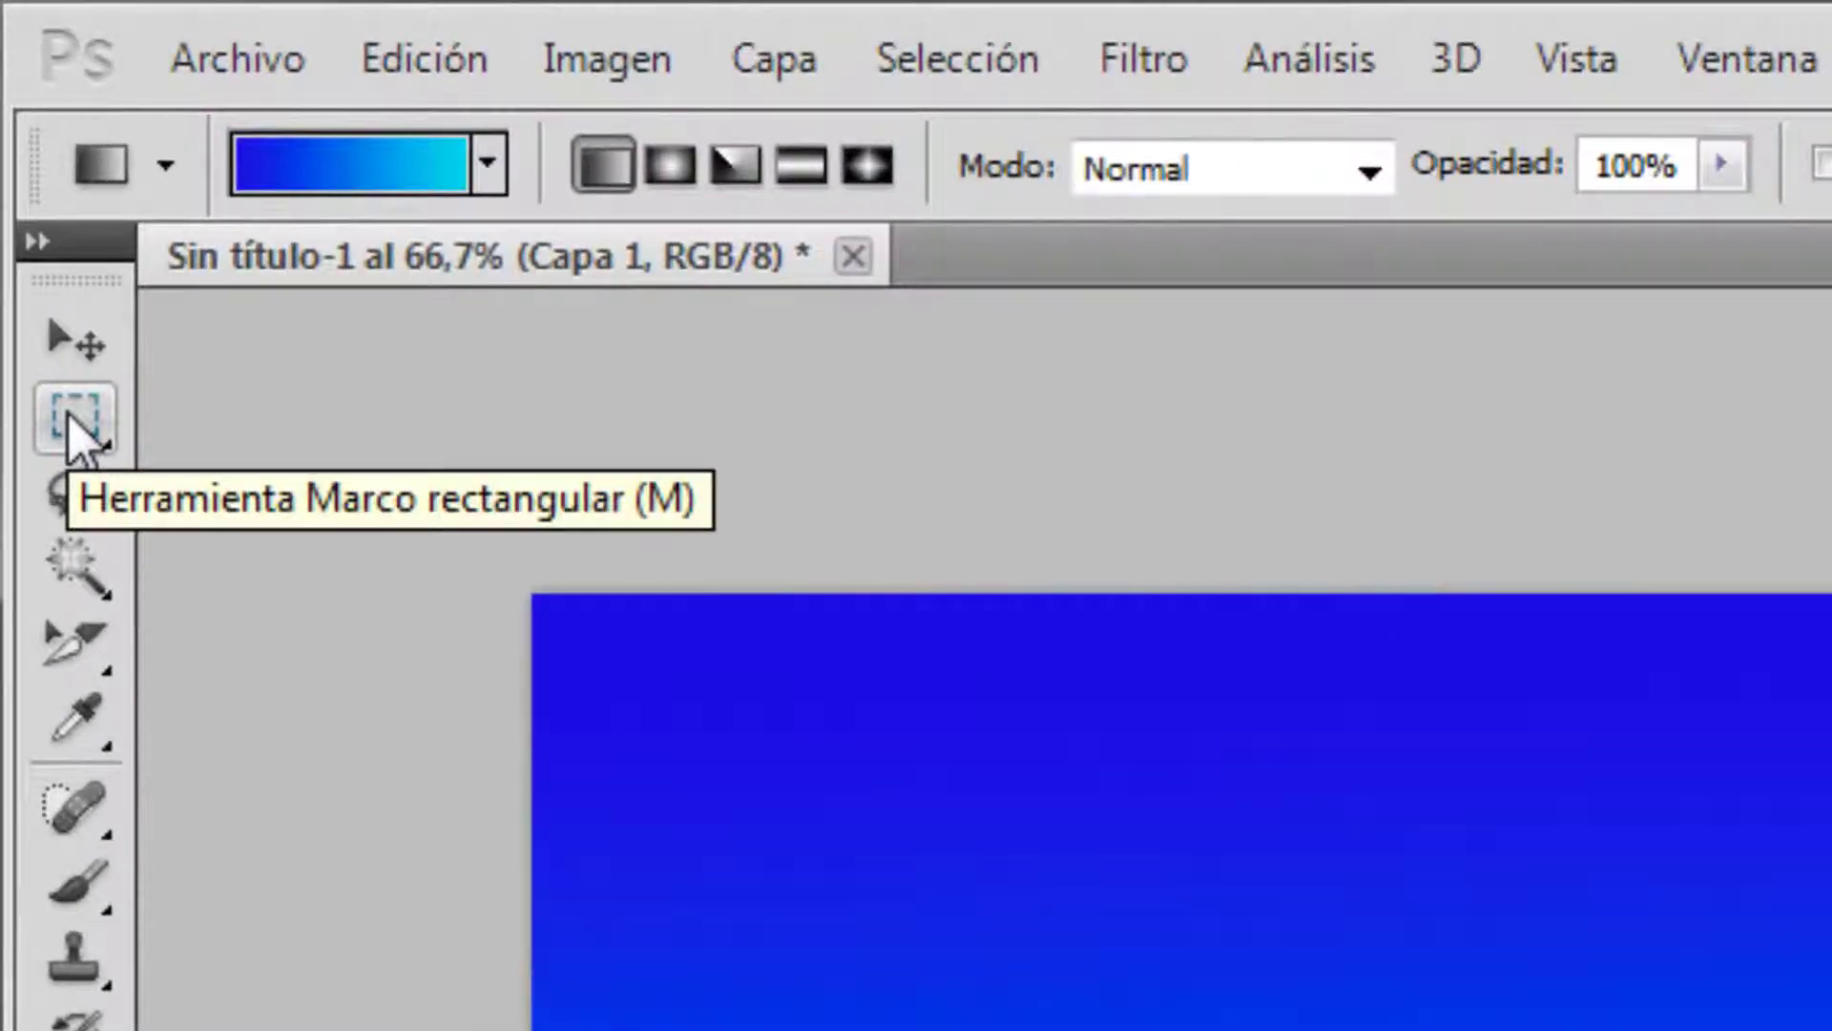
Step: Make a wide rectangular selection across the upper part of the canvas, leaving narrow margins at its edges
click(66, 410)
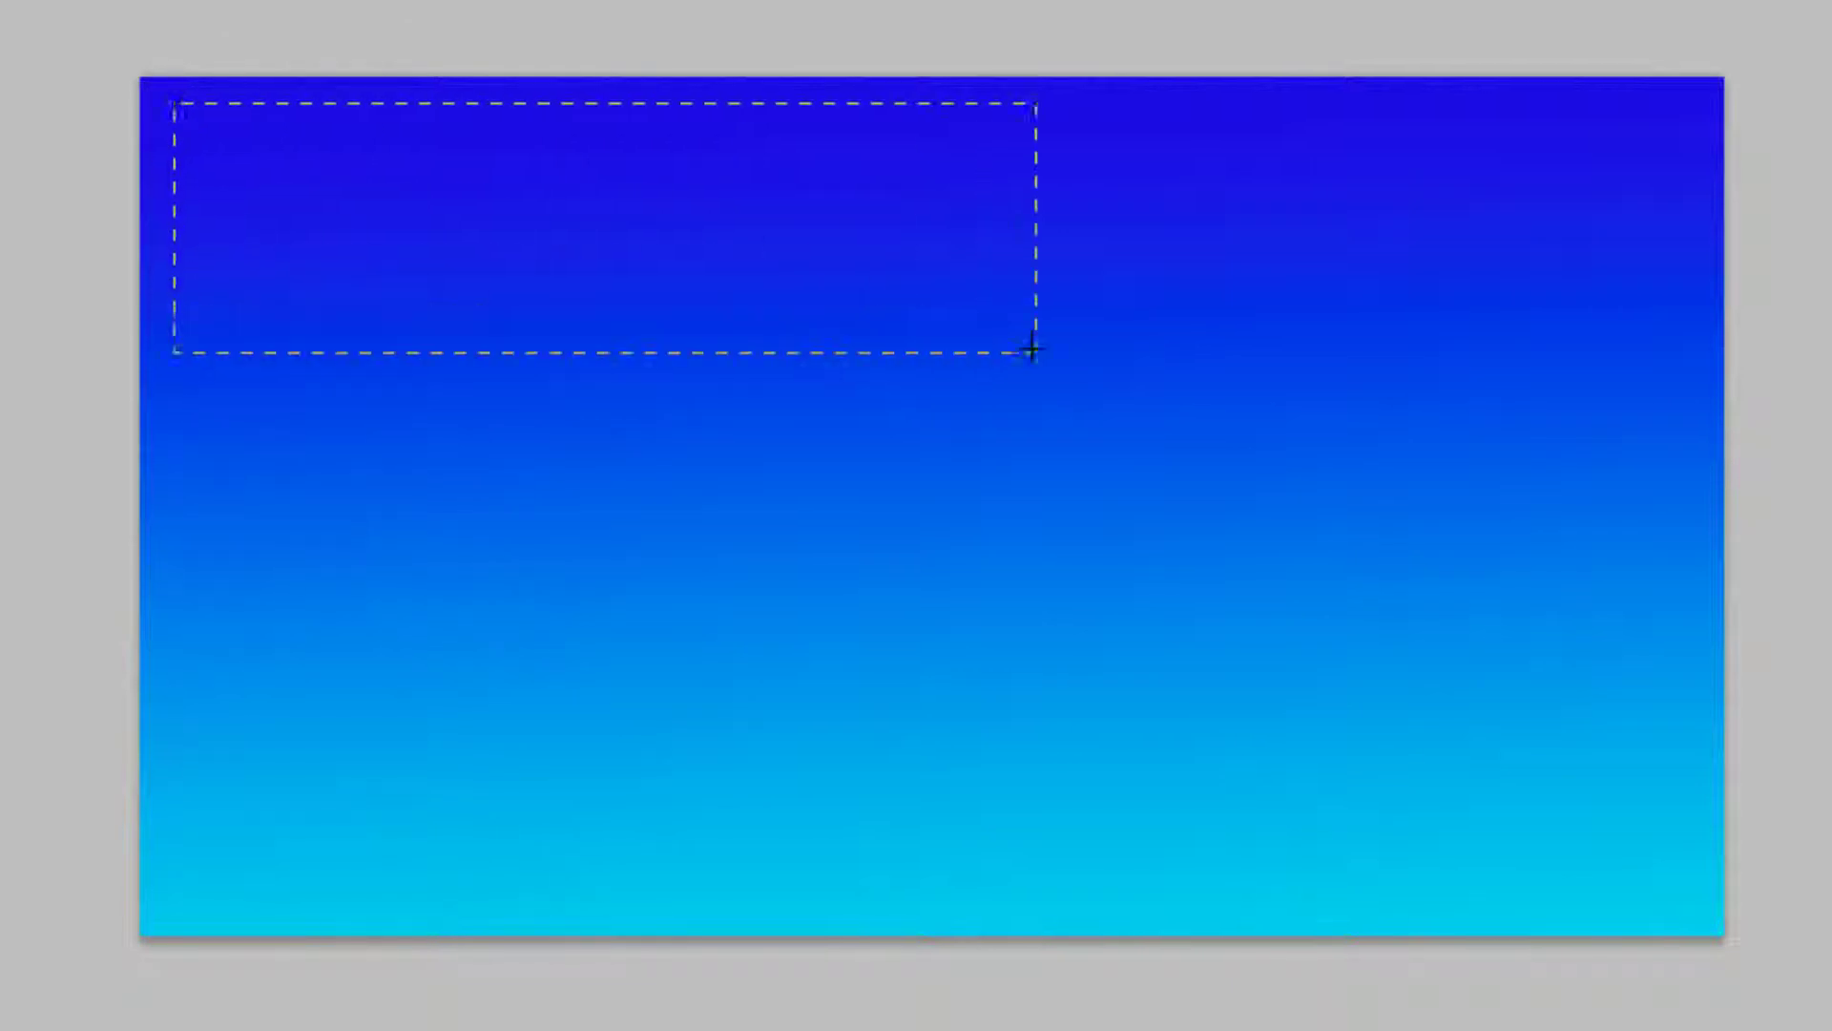
drag(1032, 349, 1700, 354)
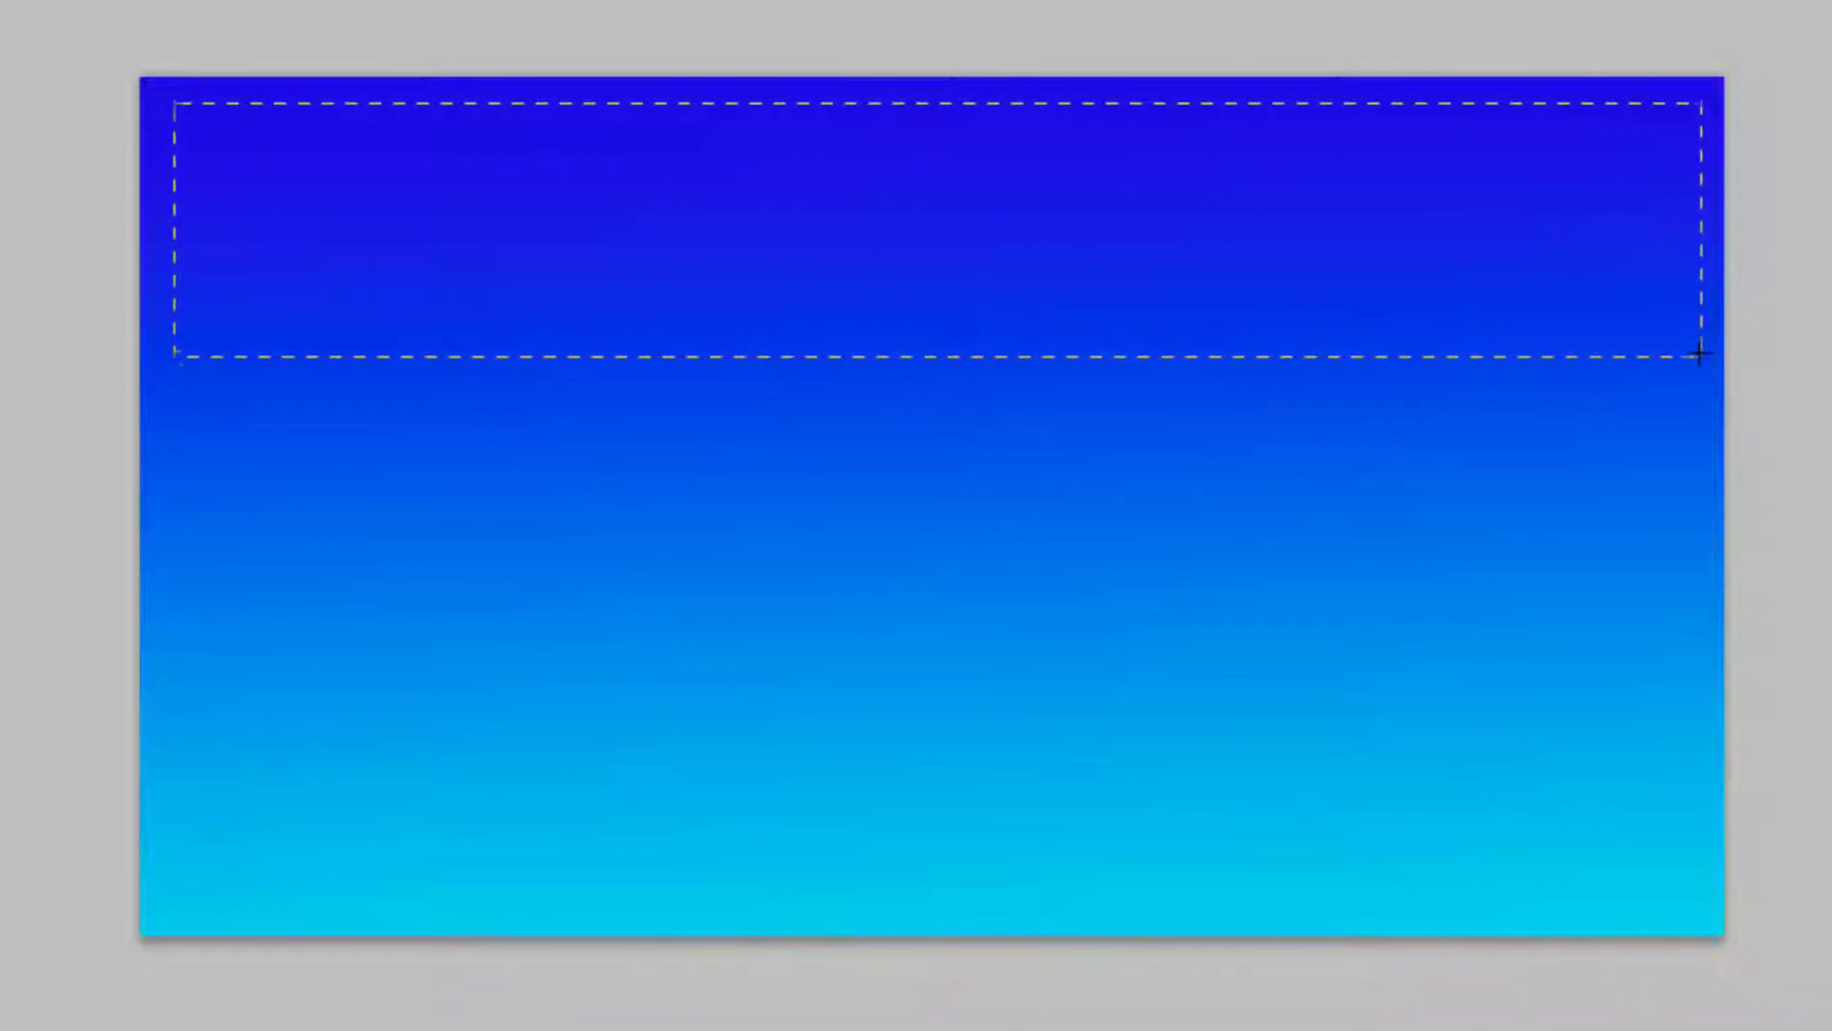
drag(1700, 353, 1697, 330)
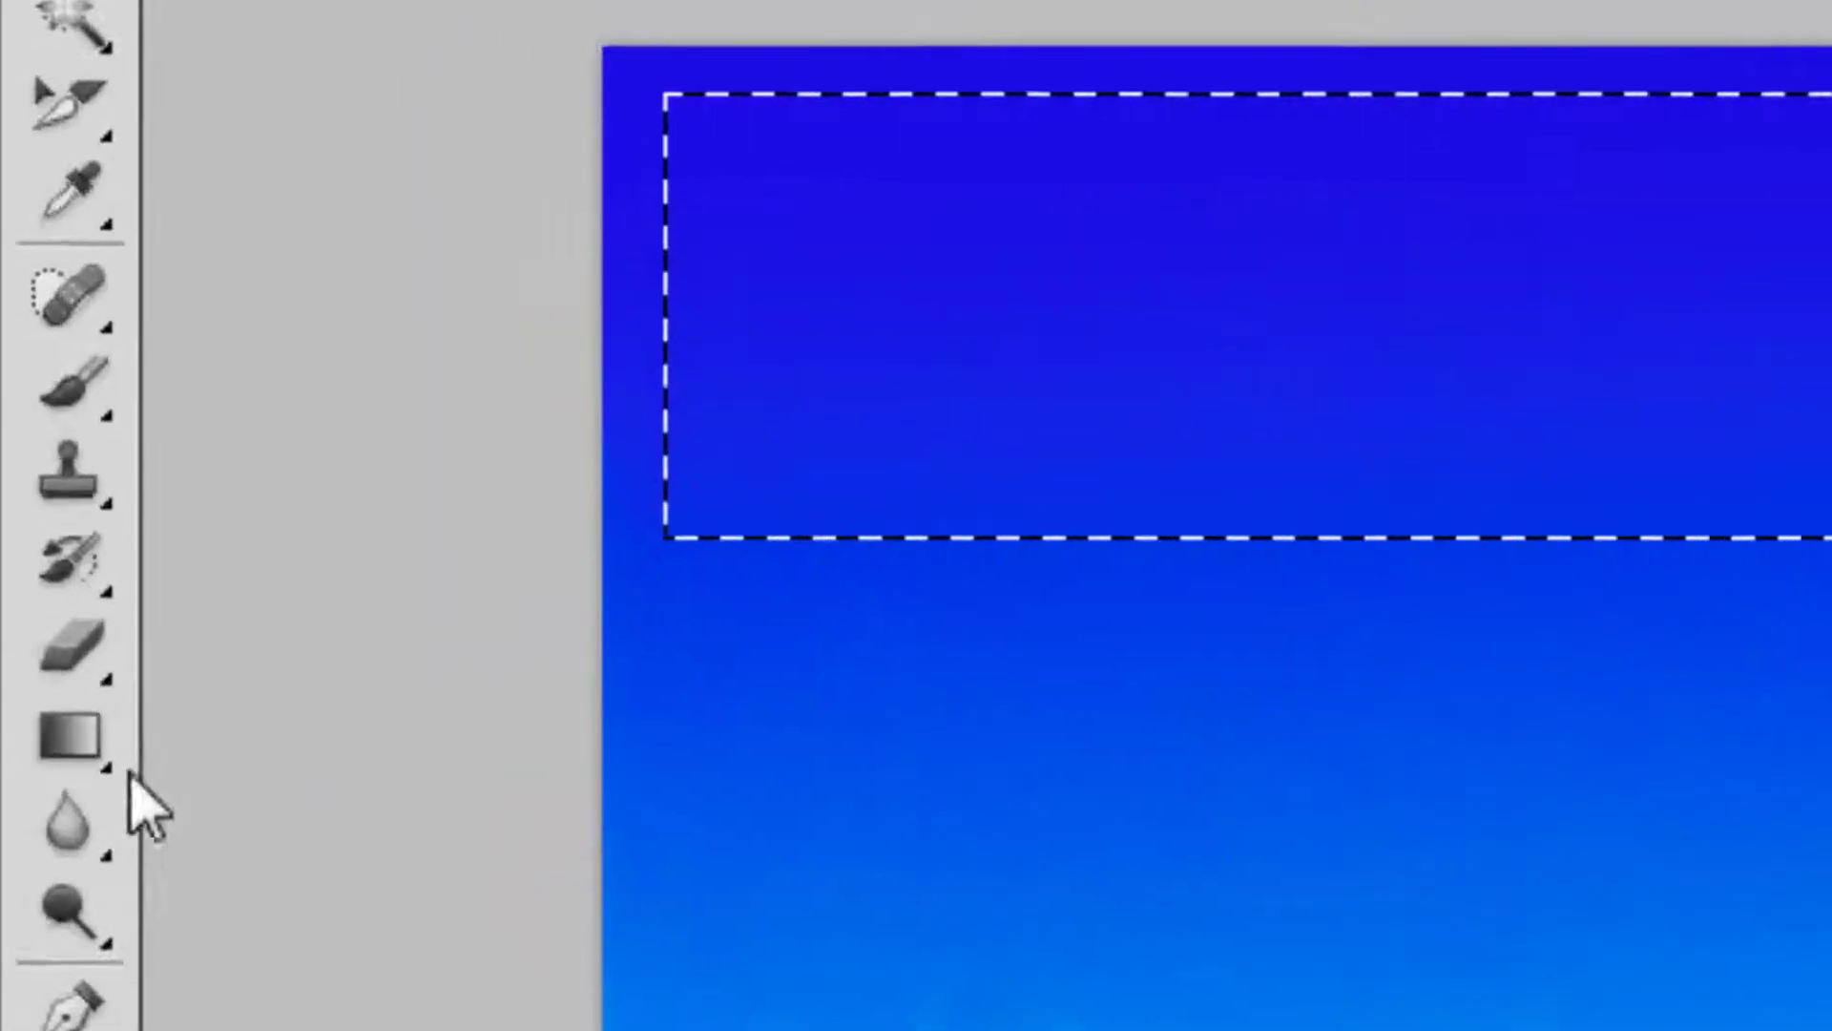
Step: Choose the Paint Bucket tool and set the foreground colour to dark blue #08036e
click(113, 773)
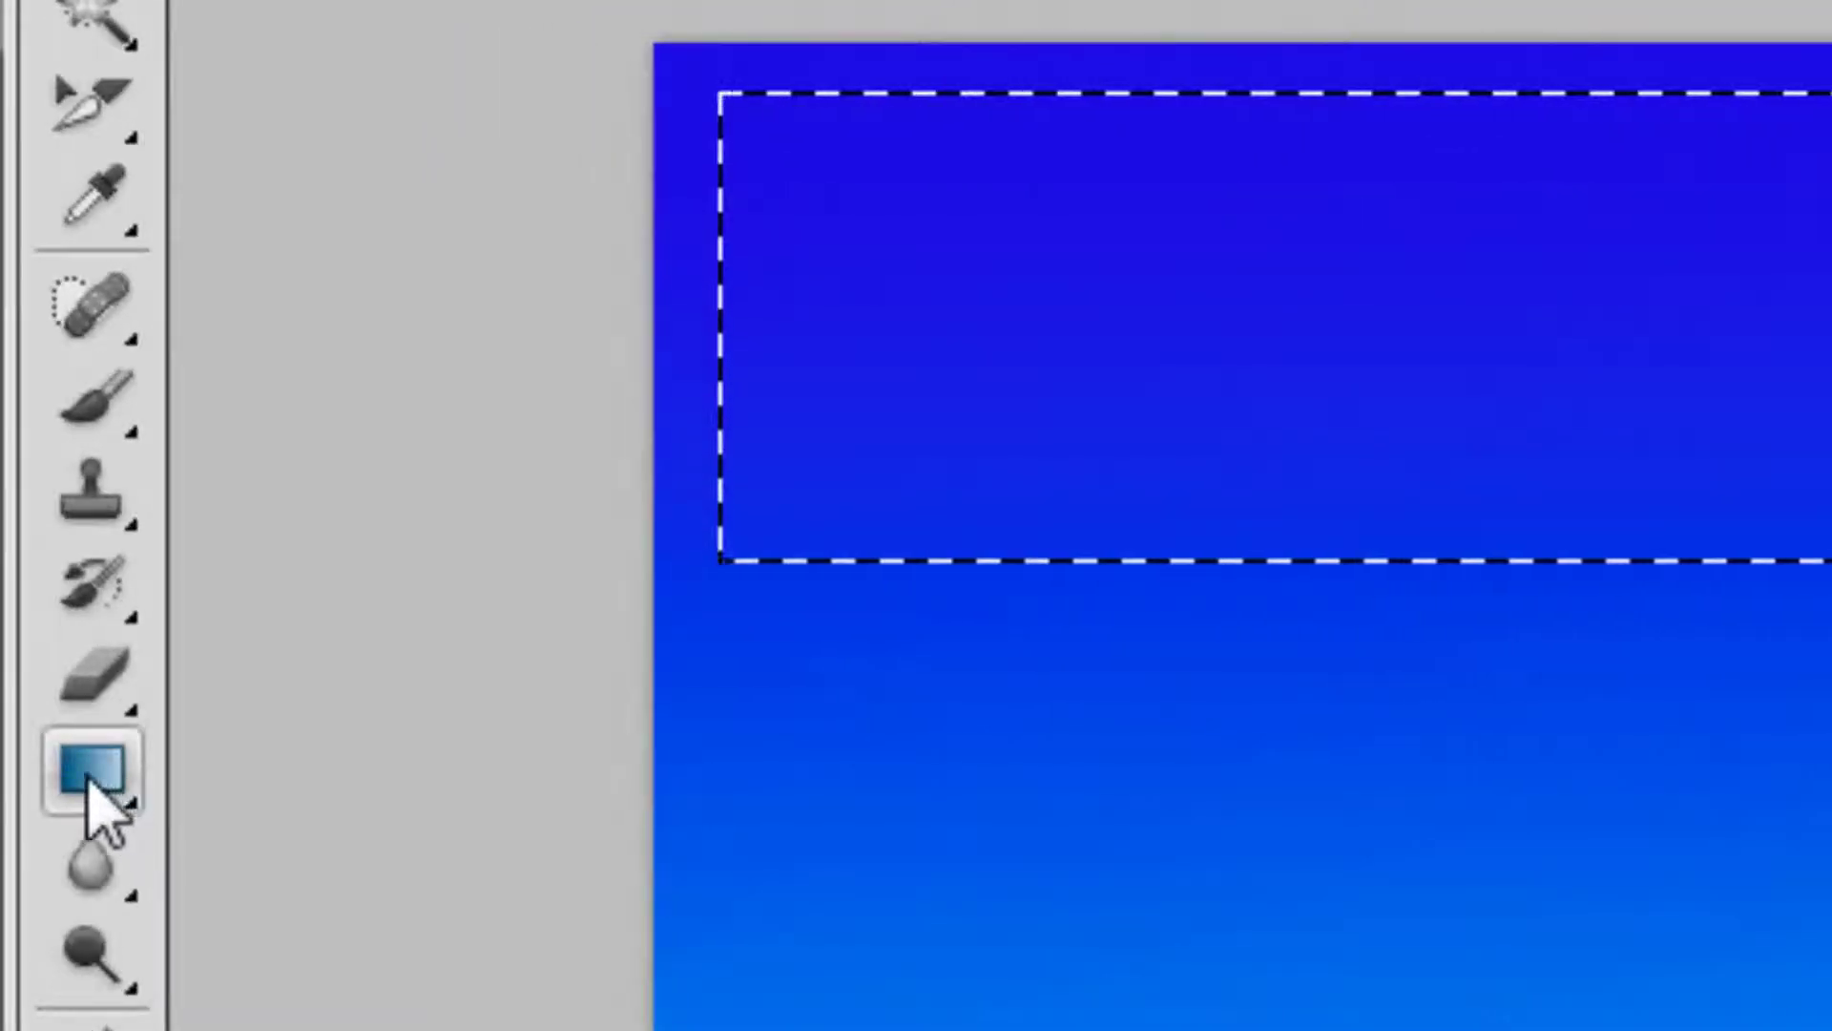
click(87, 771)
click(89, 775)
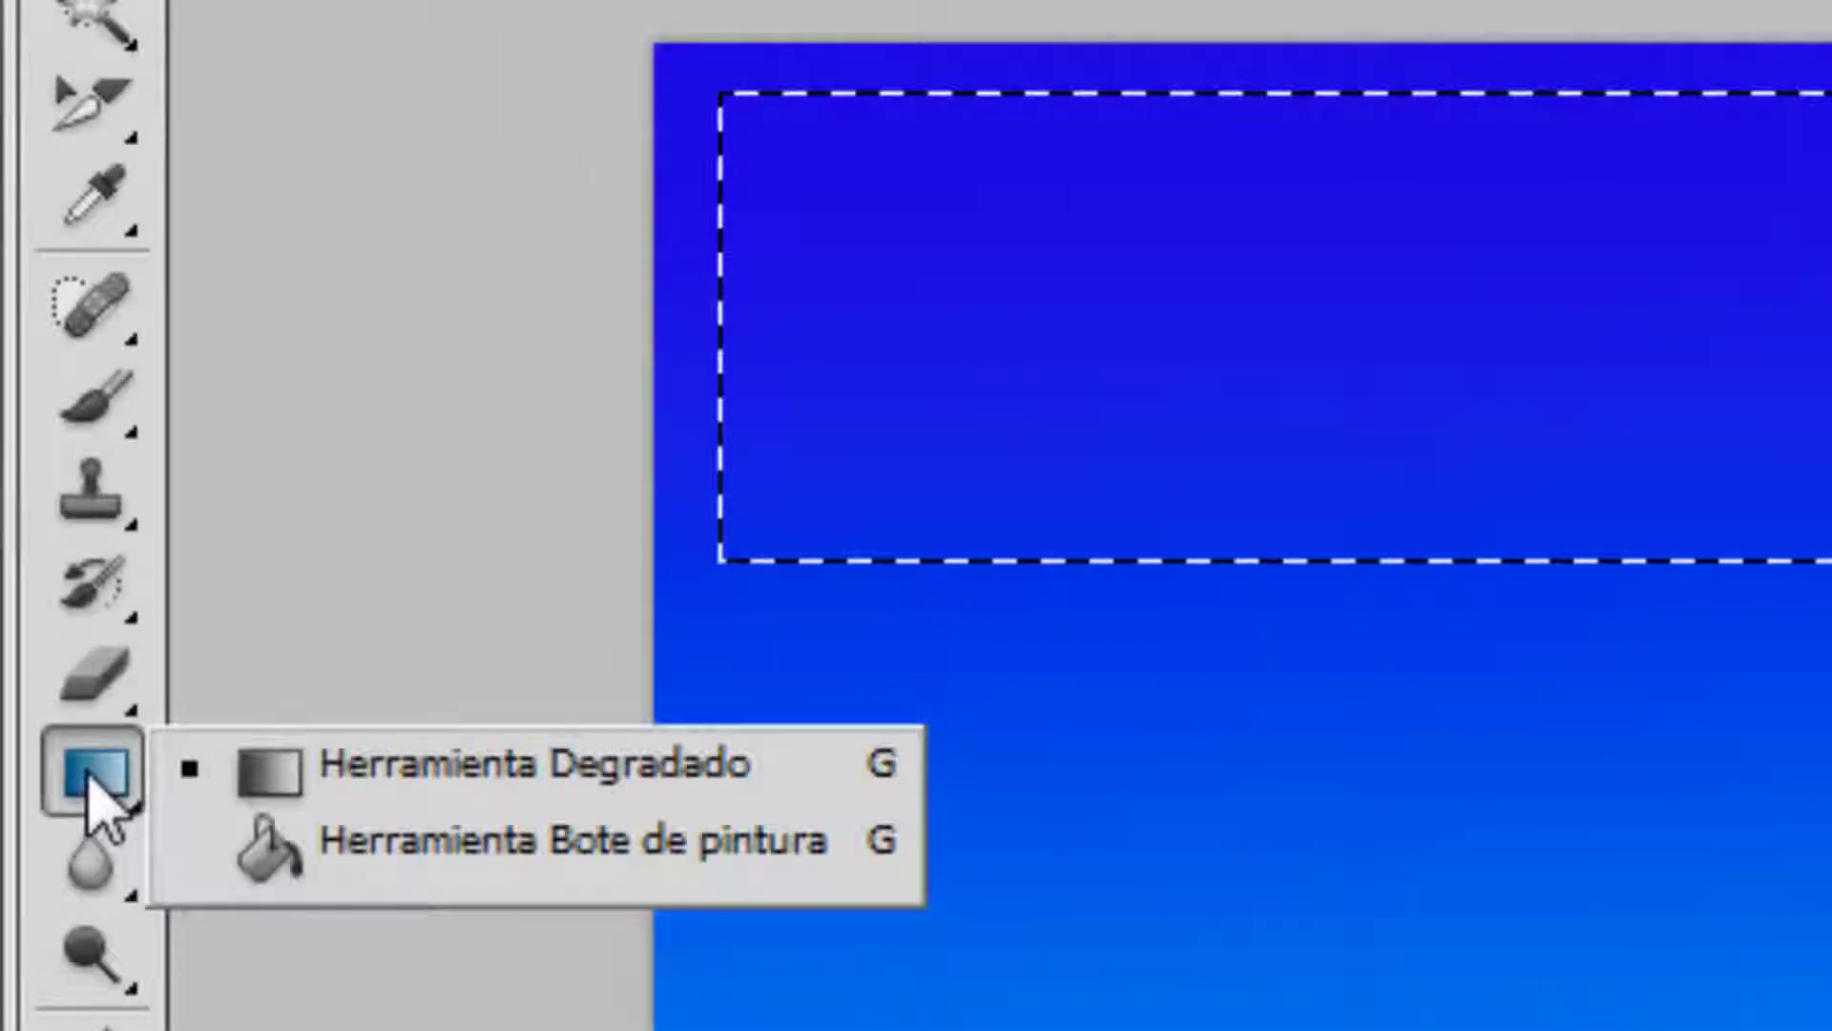
click(336, 848)
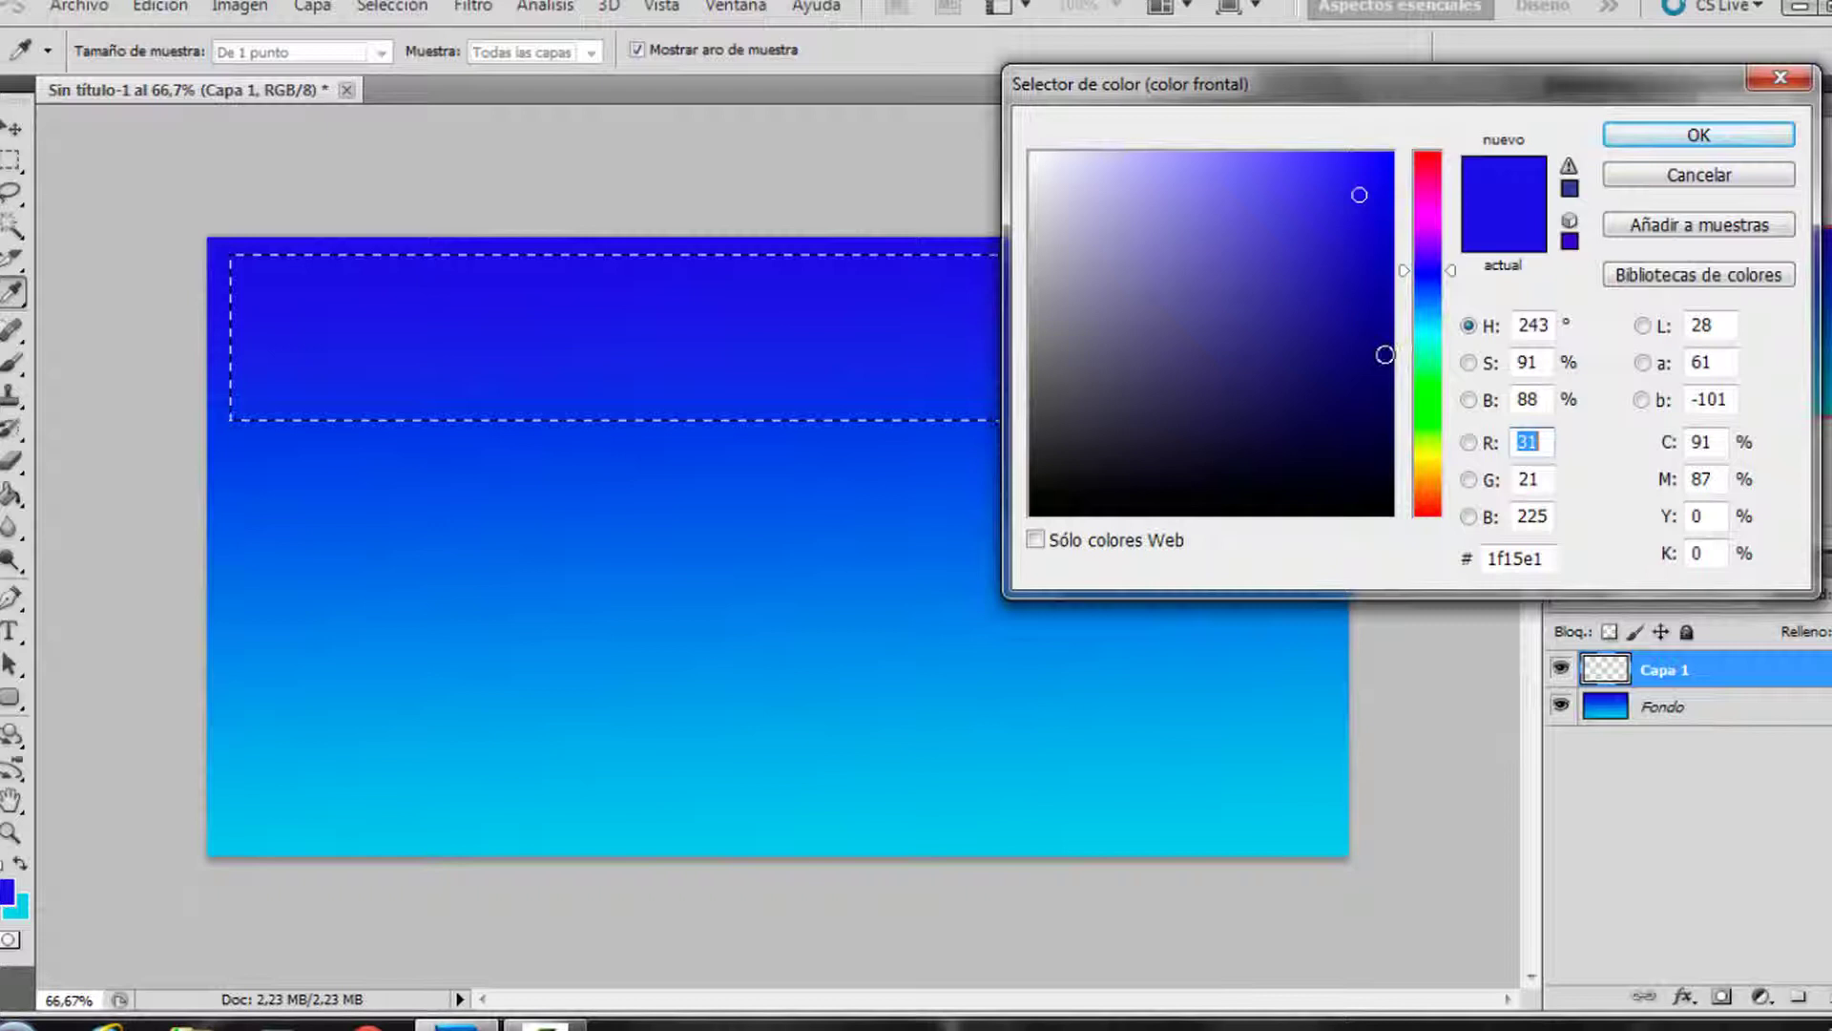
click(1383, 360)
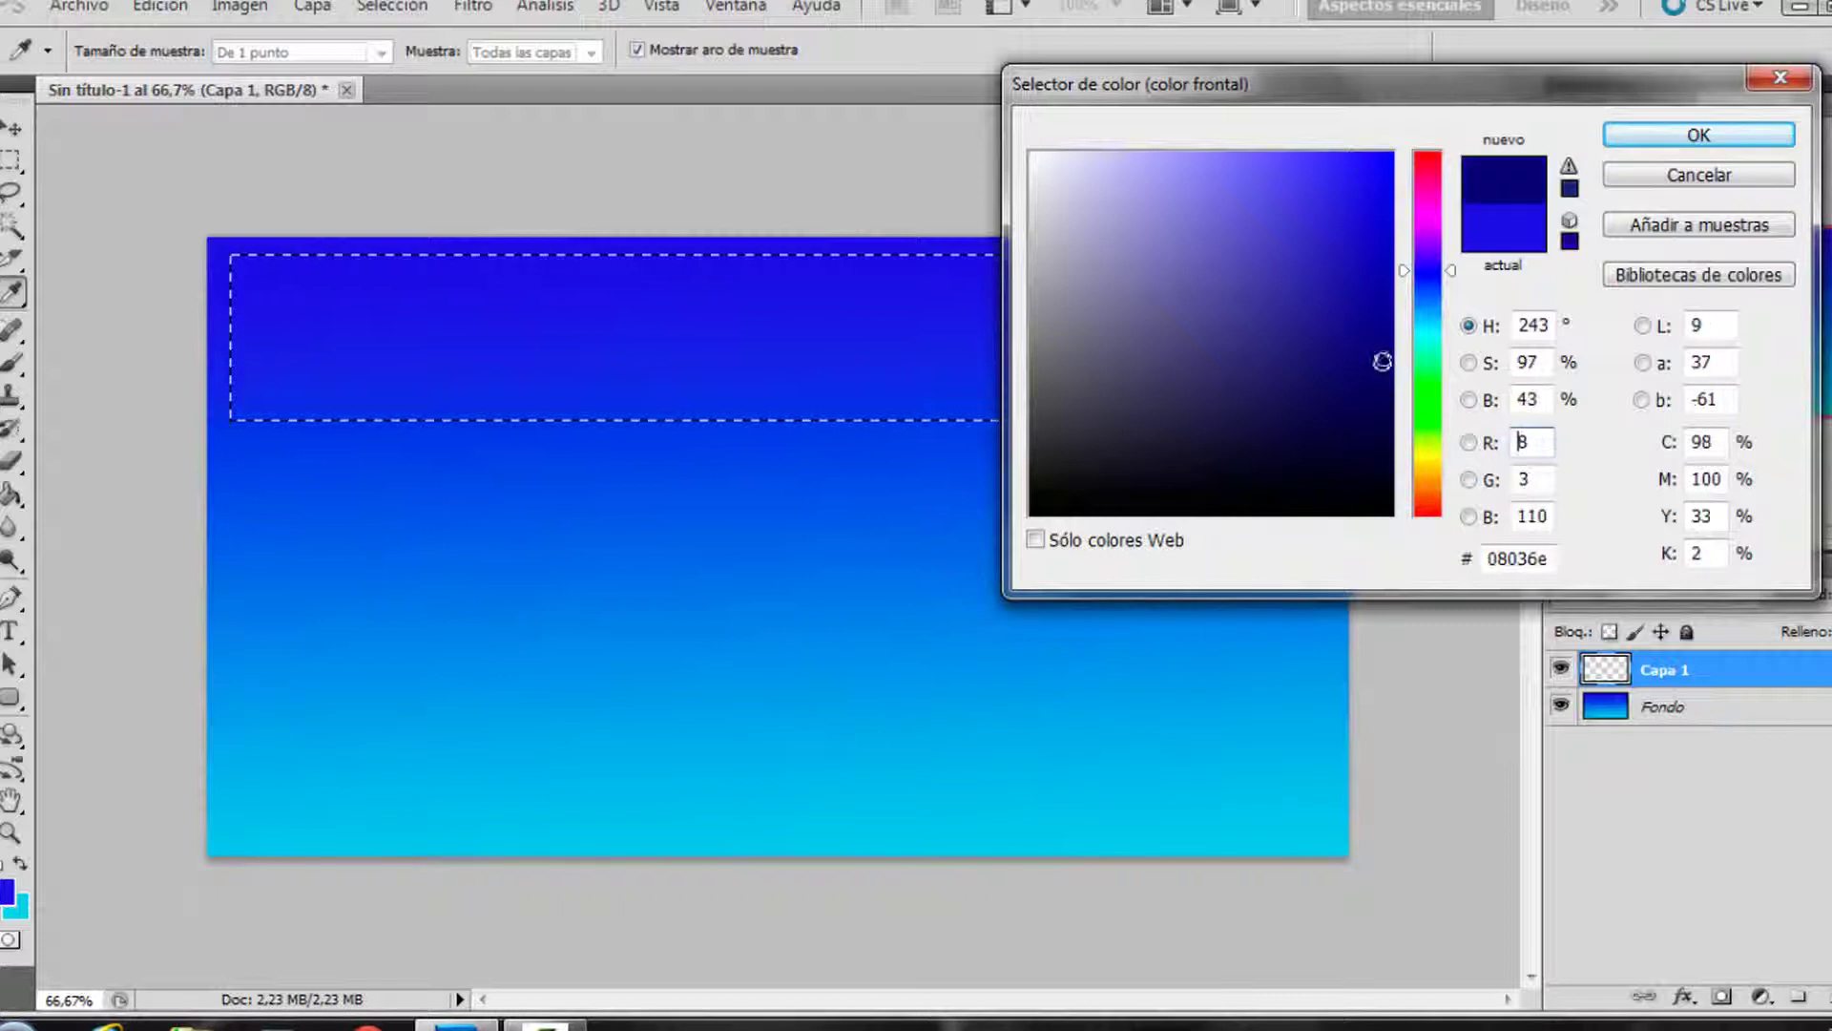
click(1649, 136)
Step: Fill the rectangular selection on Capa 1 with the foreground colour and deselect it
key(g)
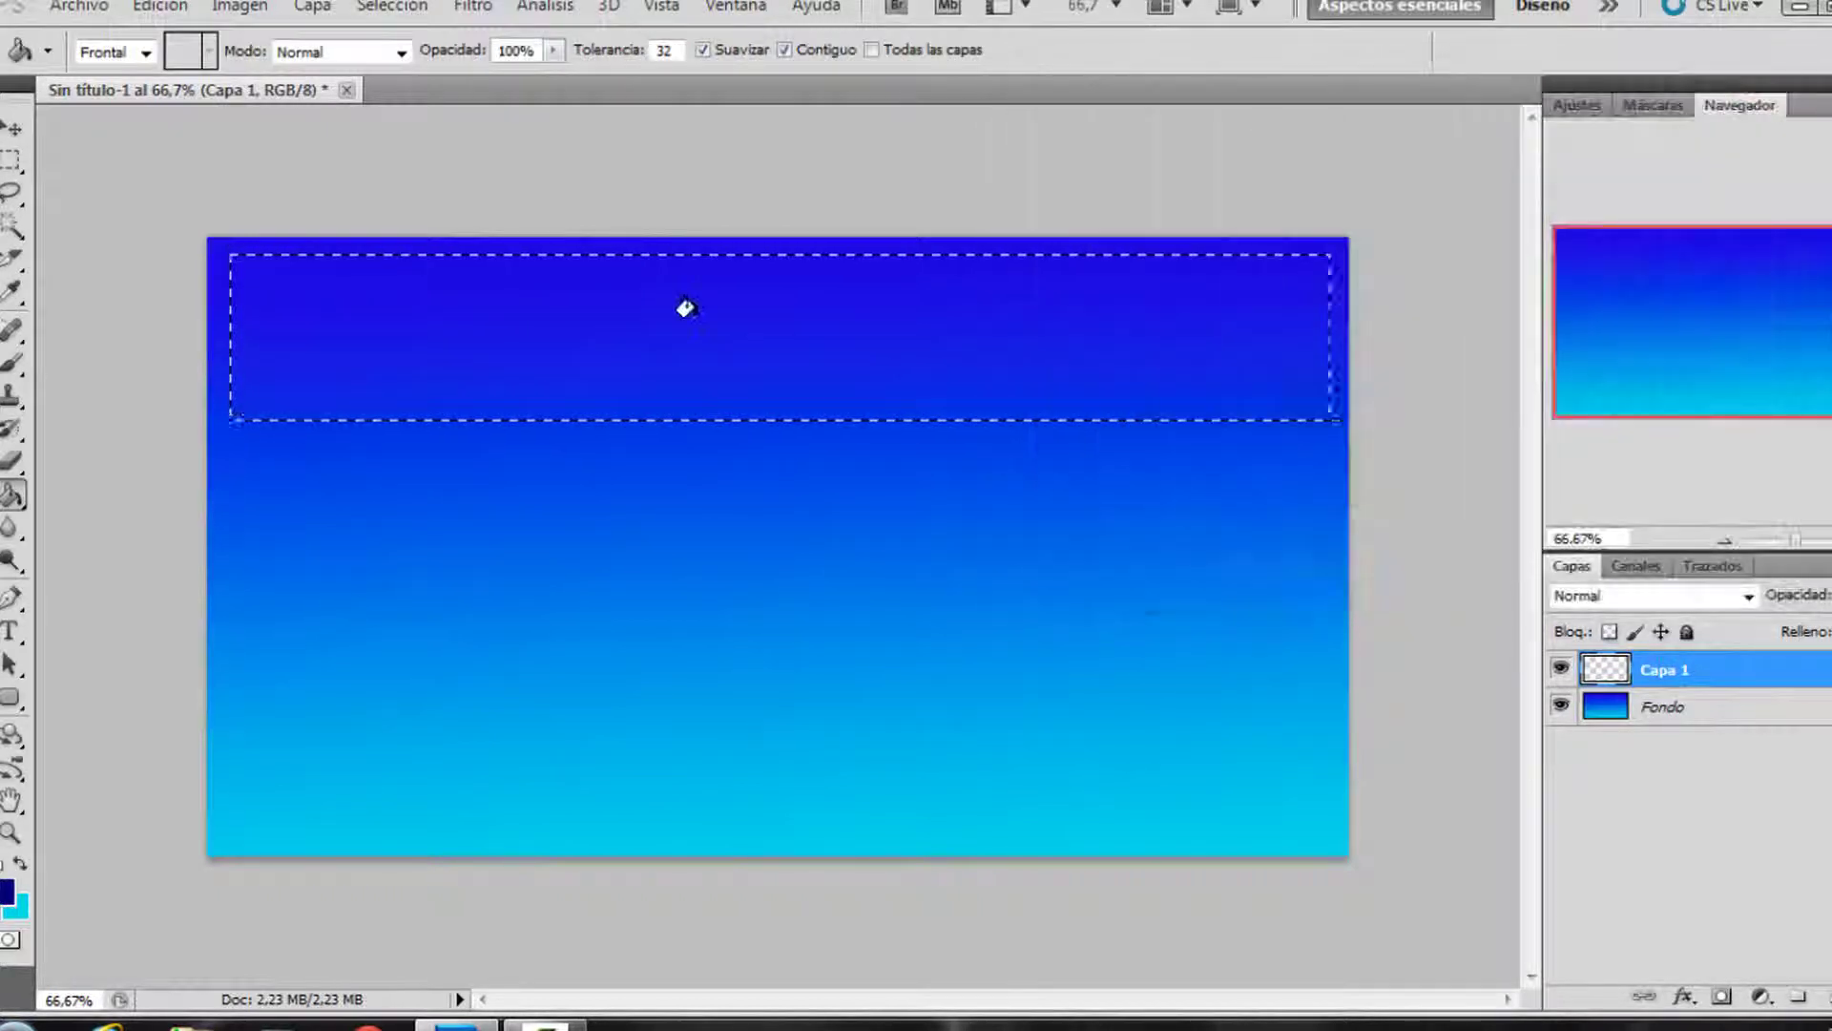
click(652, 302)
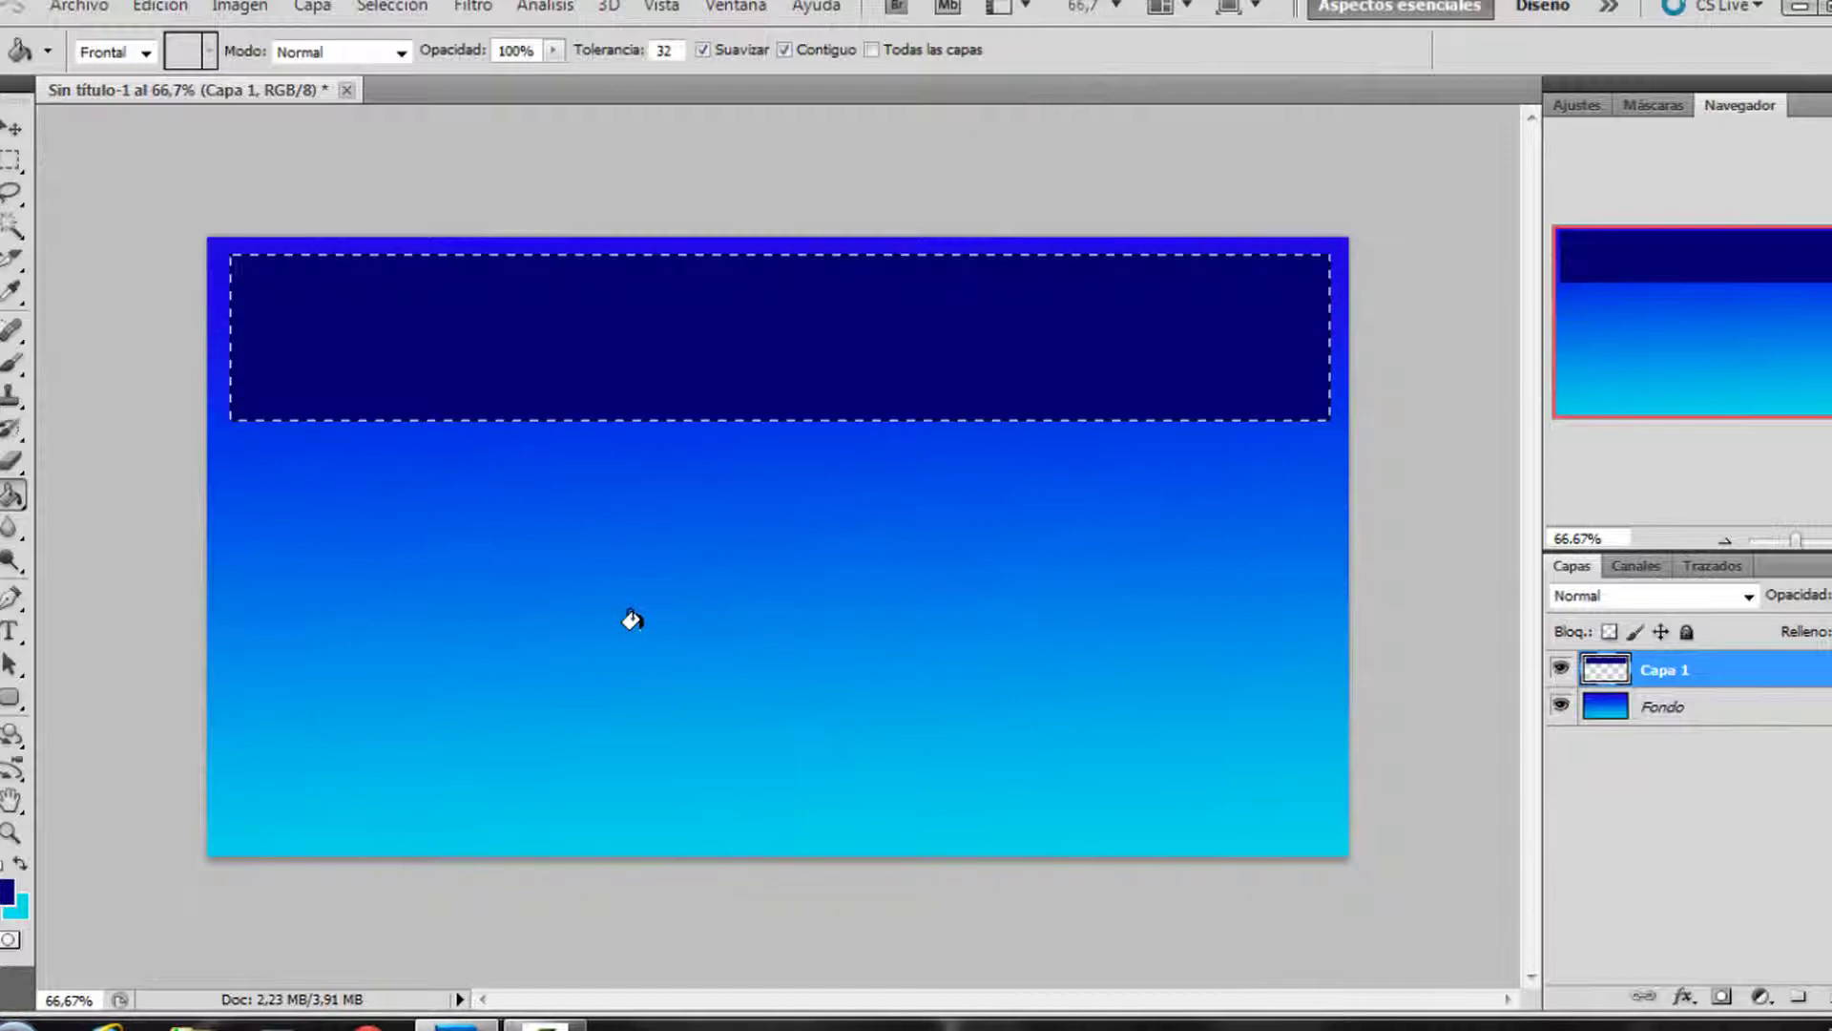
key(ctrl+d)
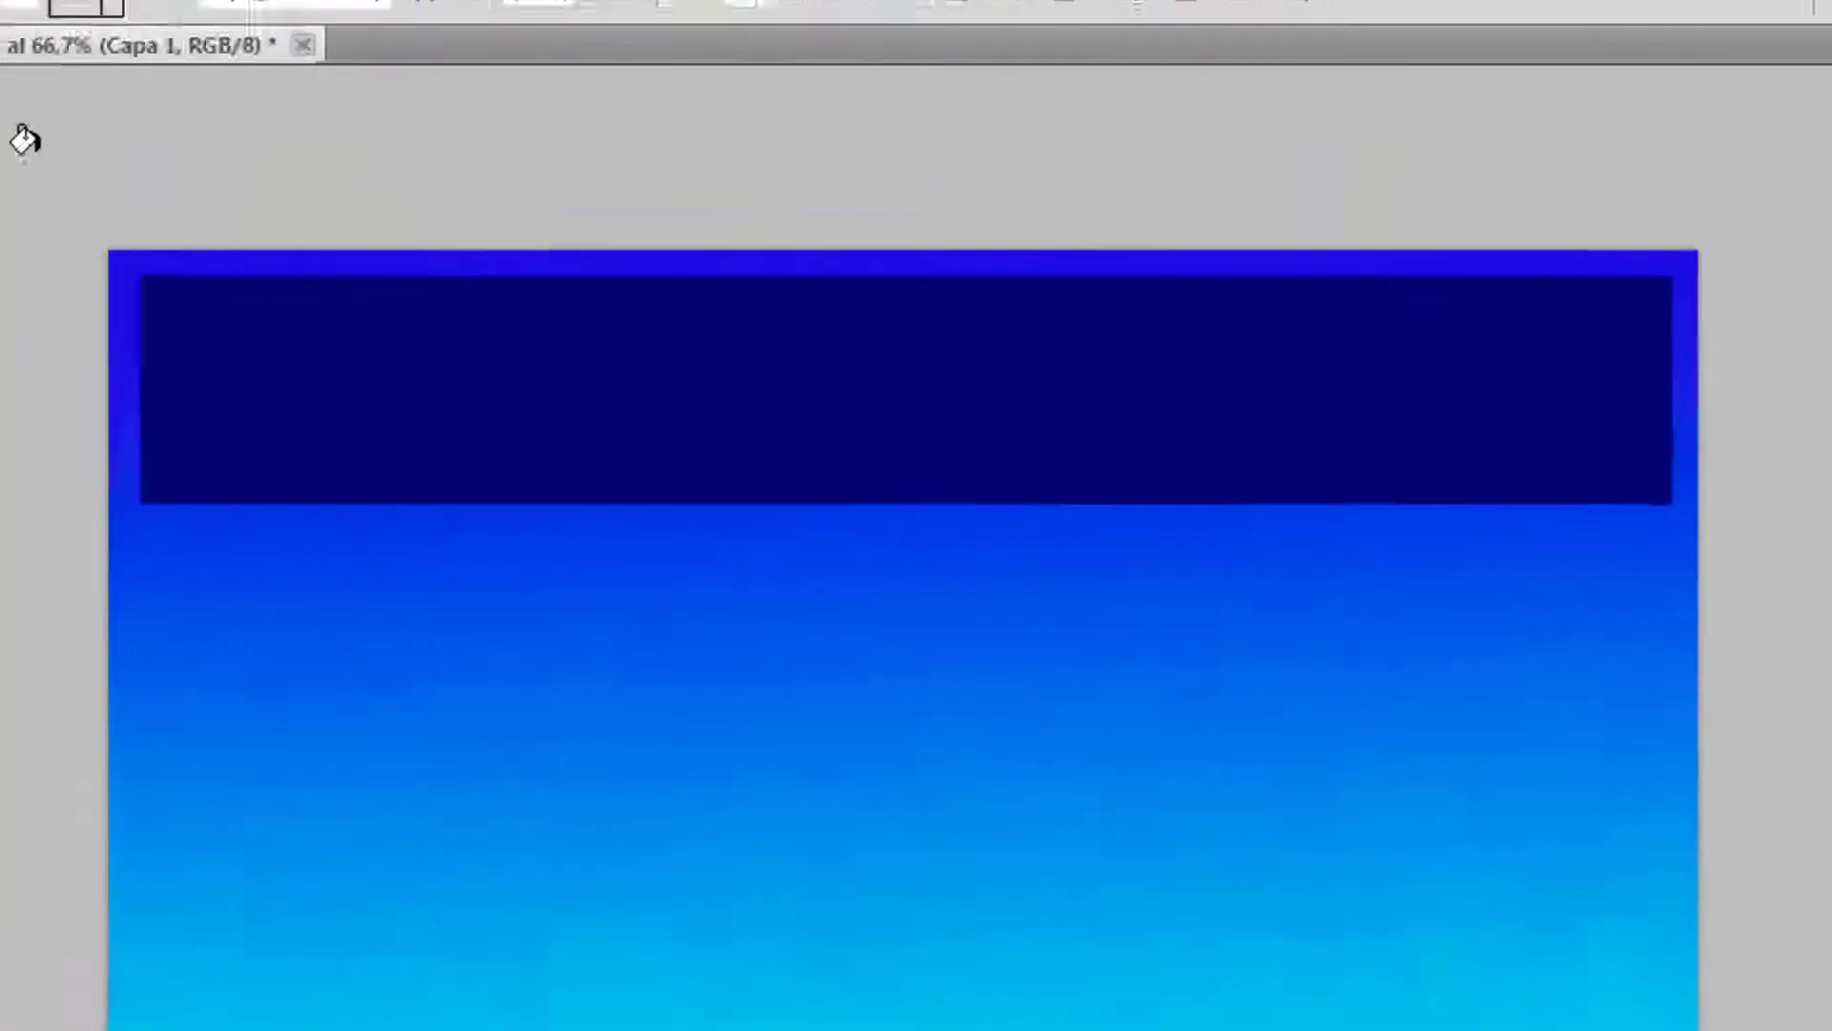
Step: Reposition the dark blue rectangle slightly and stretch its height to about 168%, and delete its layer, Capa 1
click(44, 199)
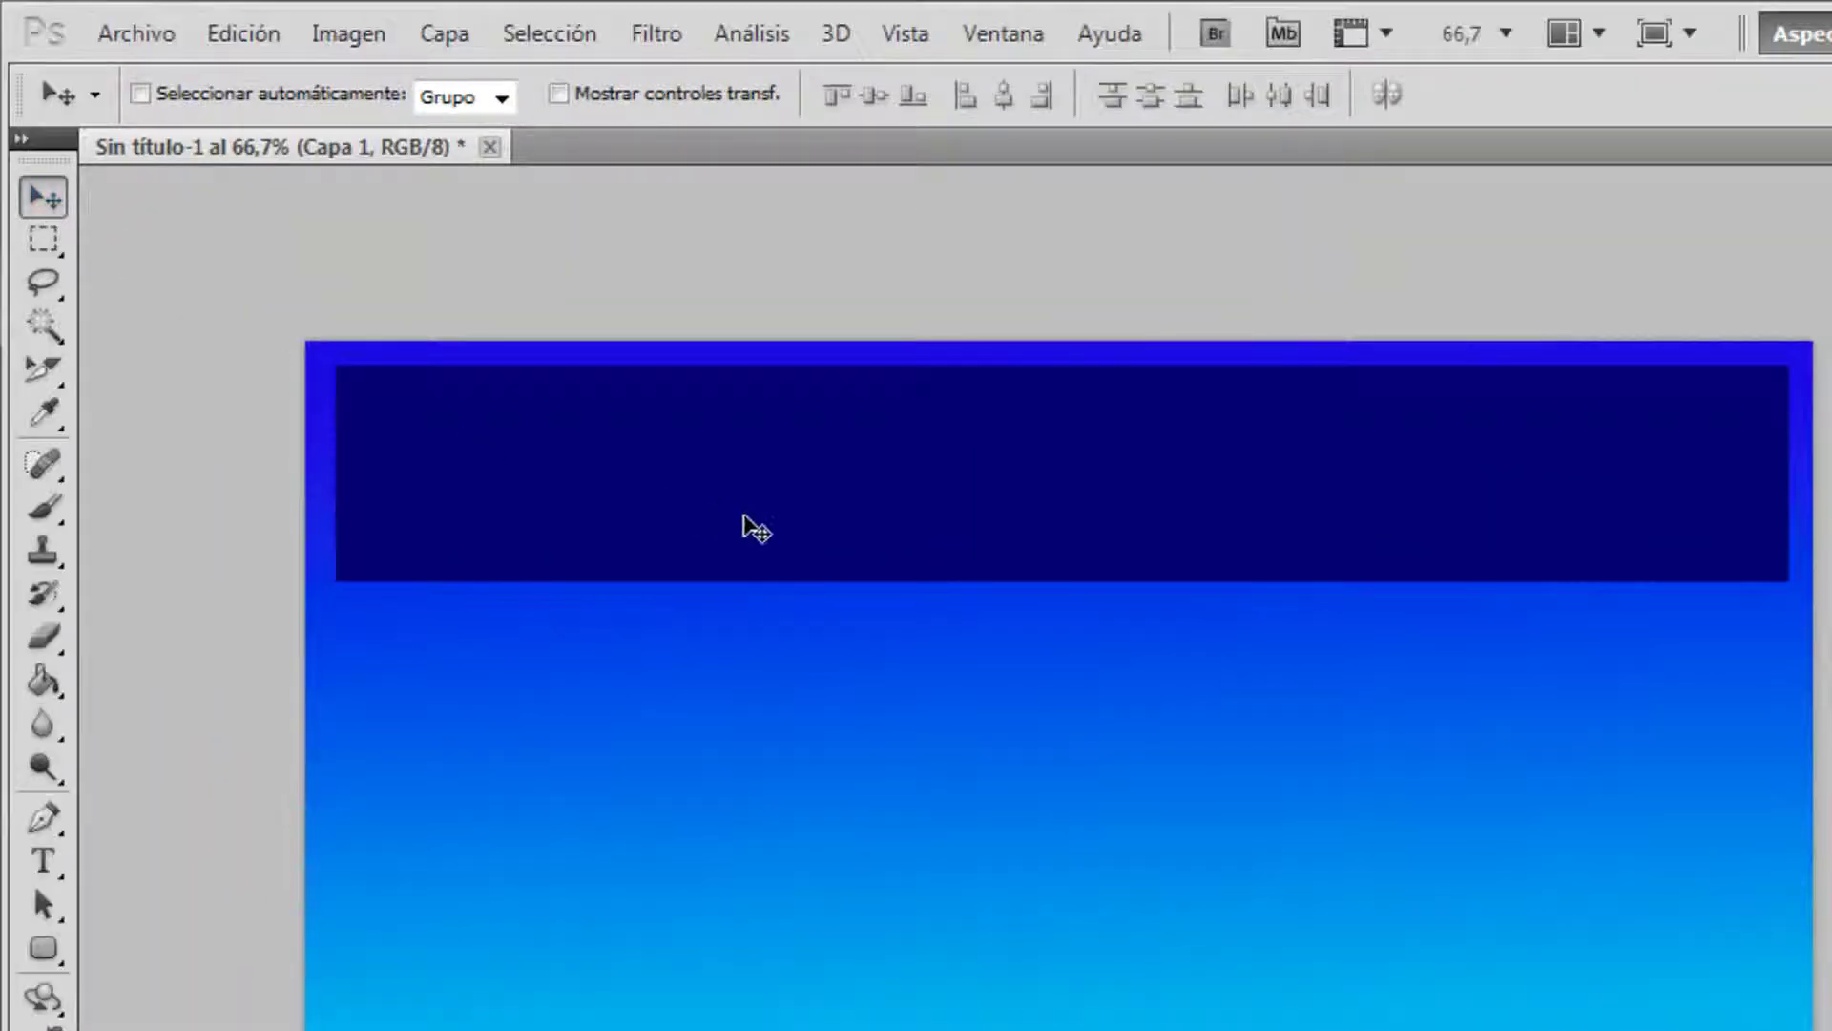
mouse_move(743, 515)
mouse_down()
mouse_move(728, 614)
mouse_move(879, 638)
mouse_move(728, 519)
mouse_move(754, 532)
mouse_move(761, 499)
mouse_move(778, 517)
mouse_up()
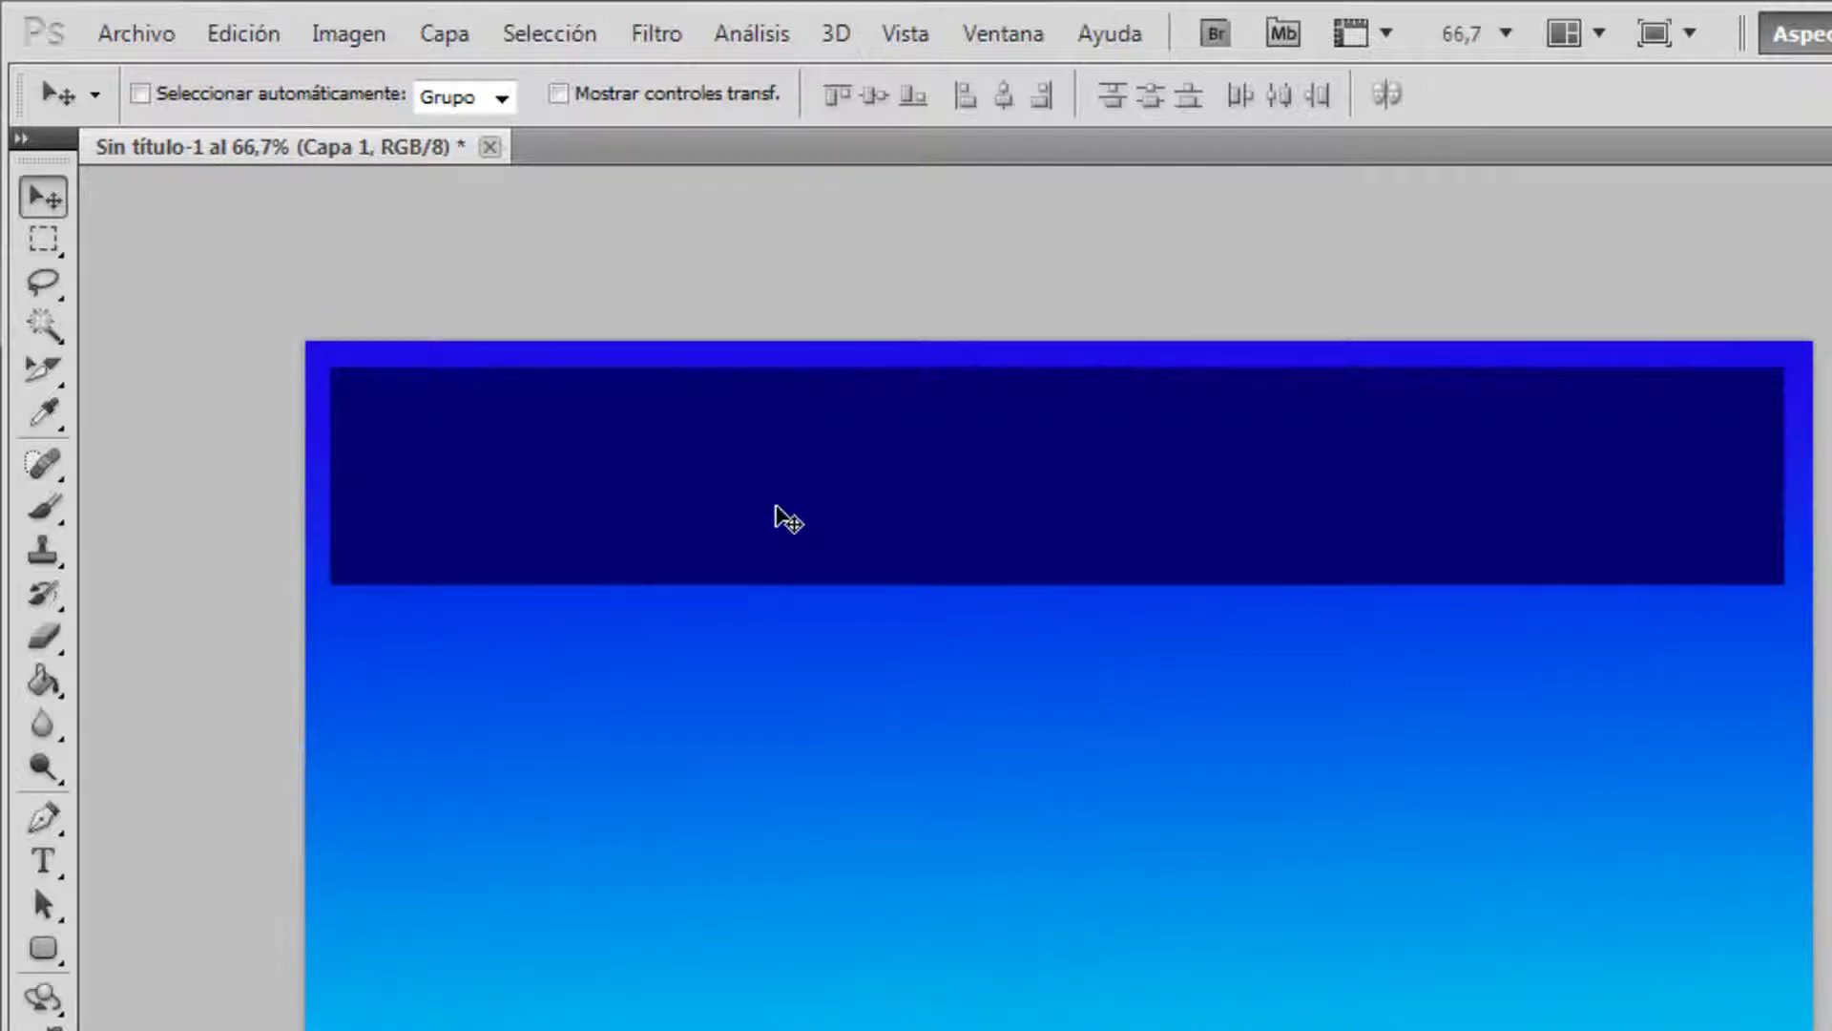
key(ctrl+t)
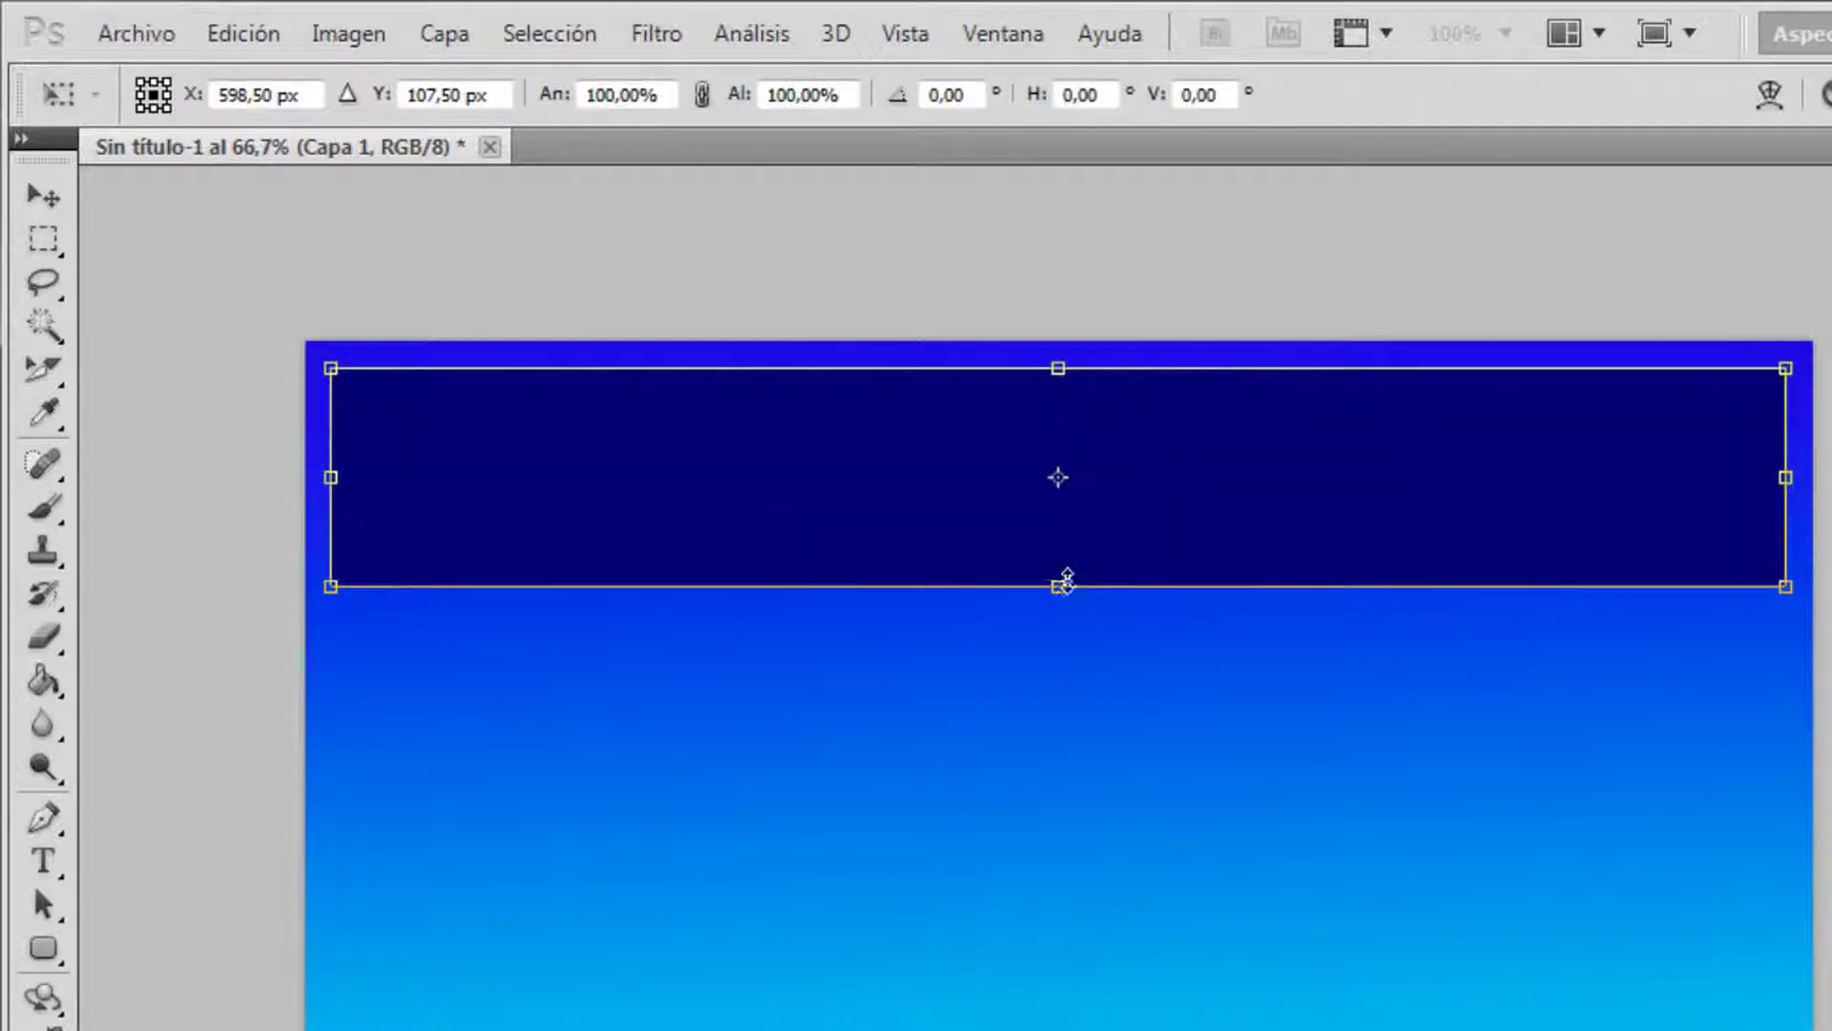
drag(1058, 585, 1058, 745)
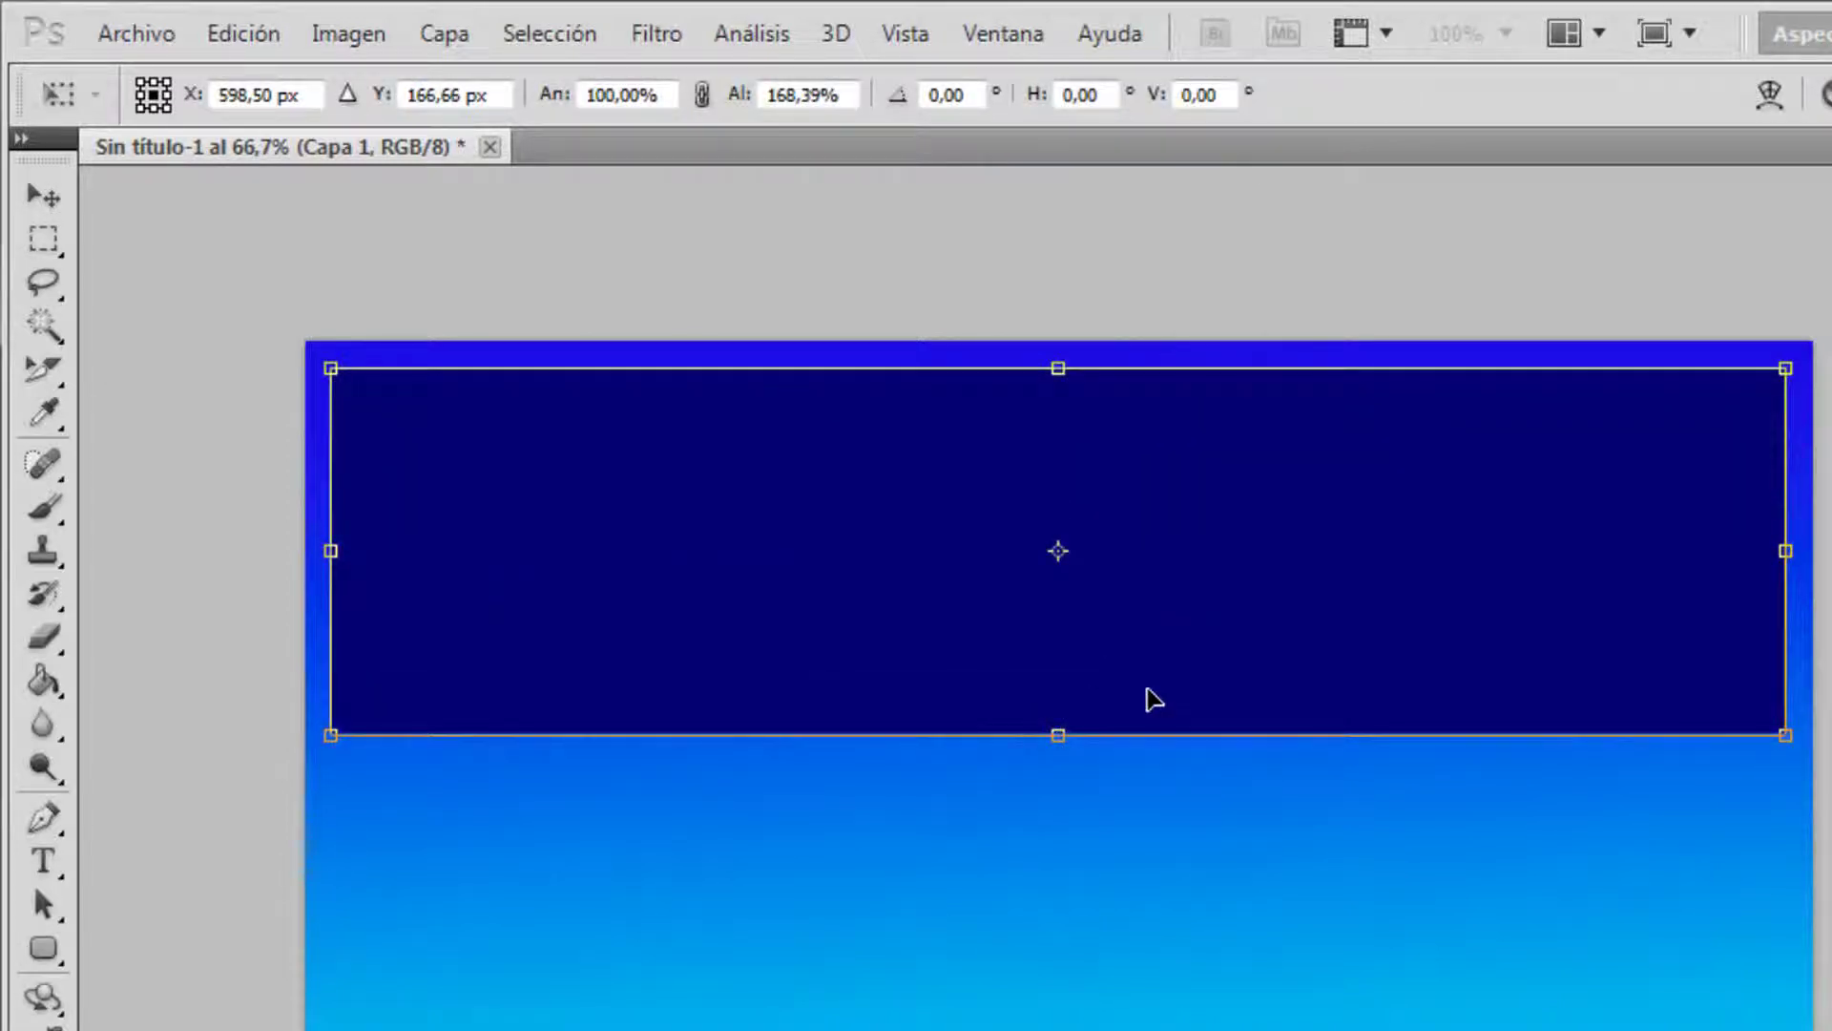
key(Return)
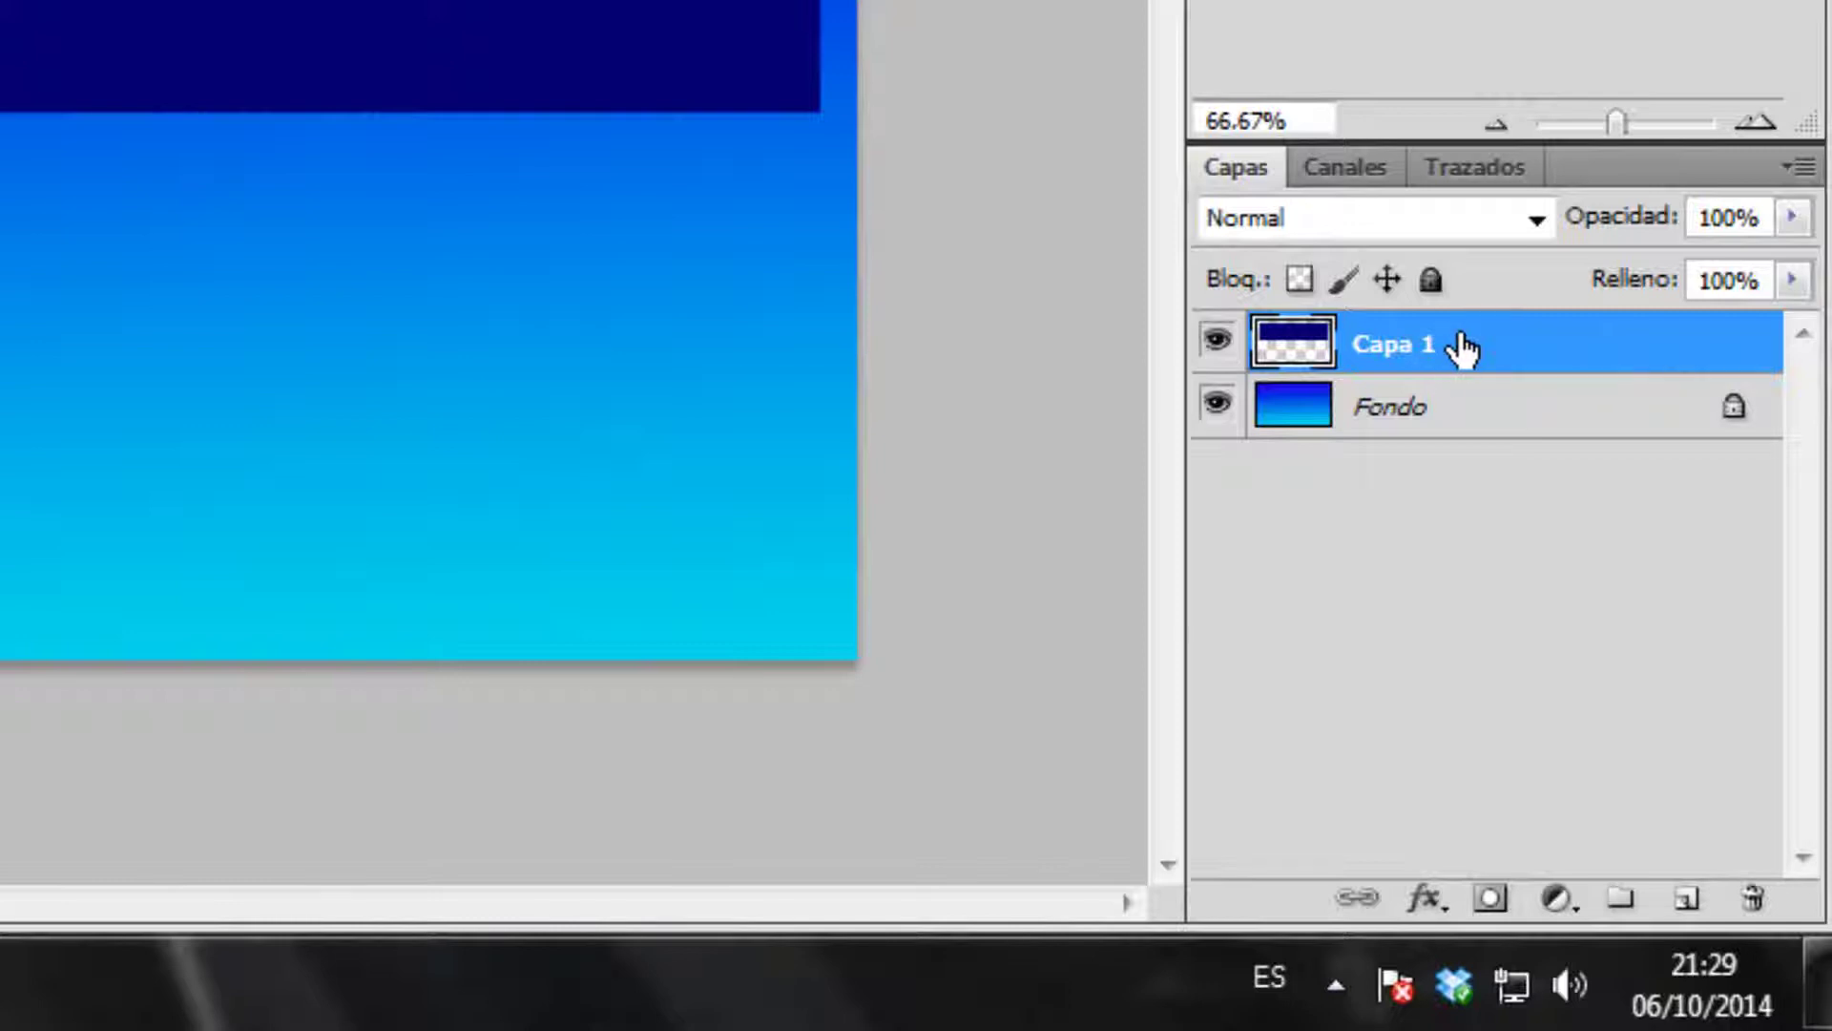
key(Delete)
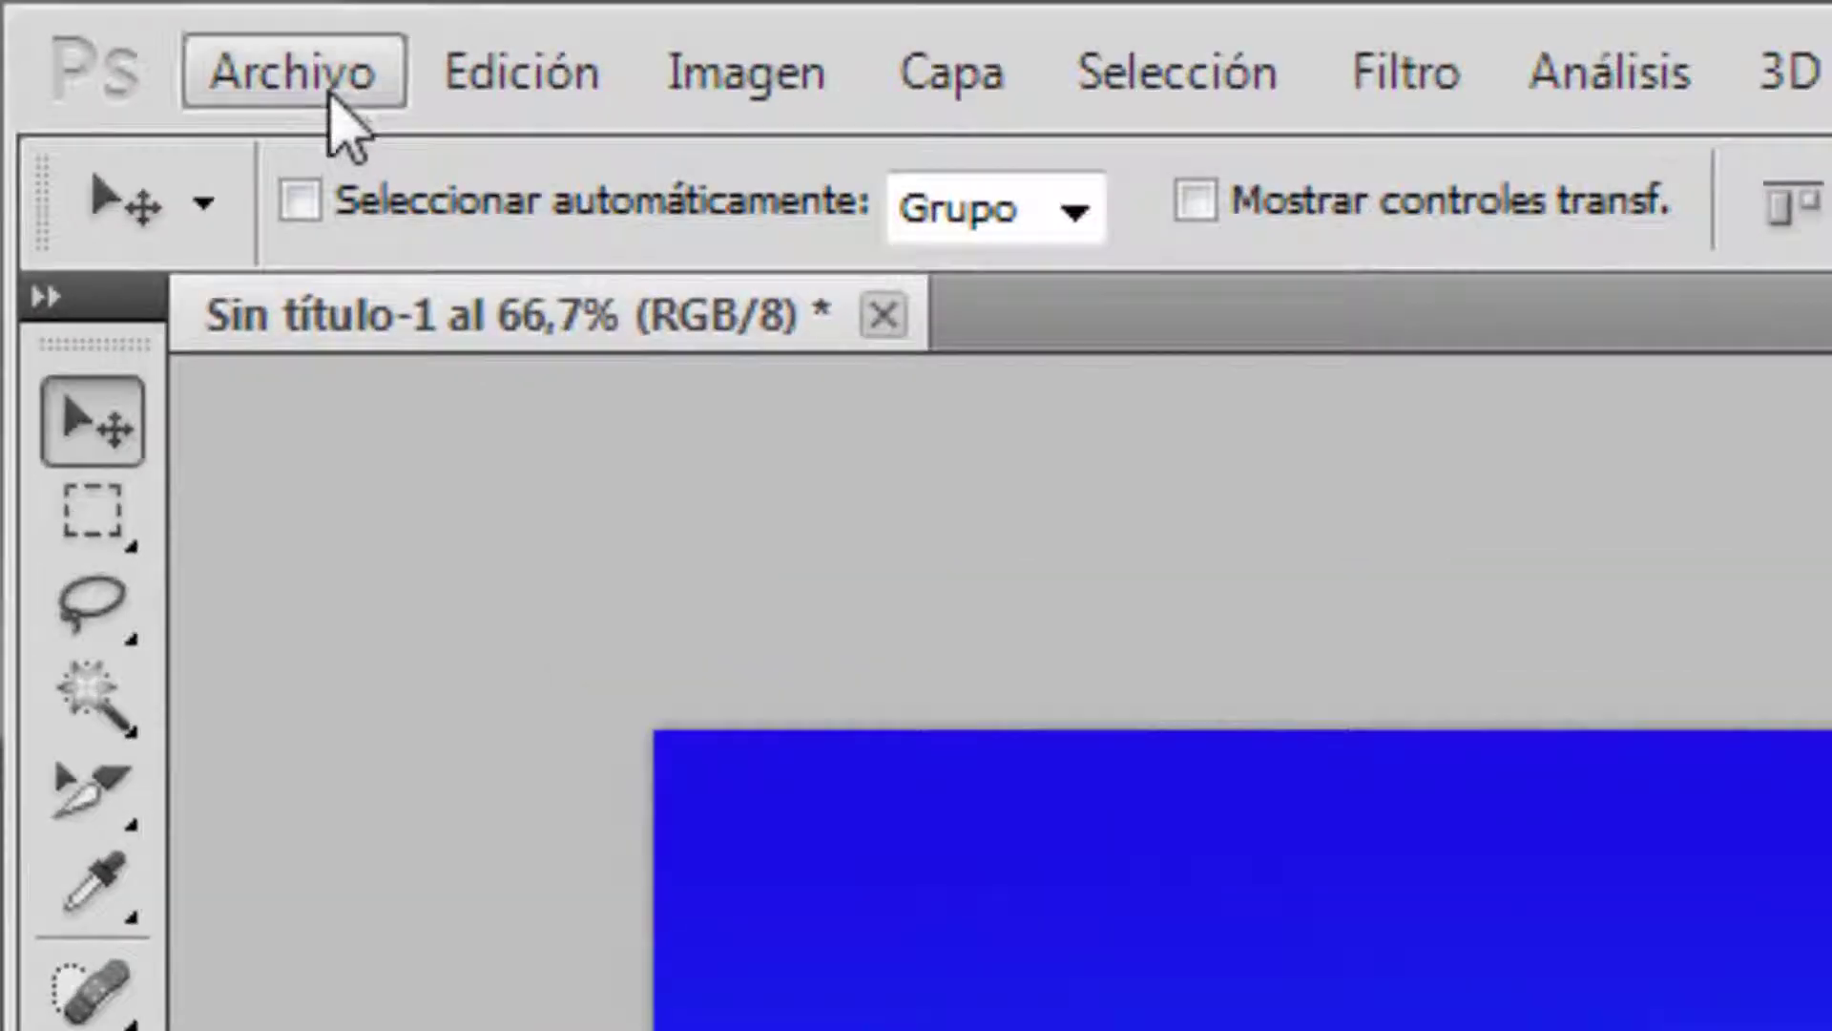
Step: Open the image Wallpaper.jpg from the desktop folder
click(331, 88)
click(250, 229)
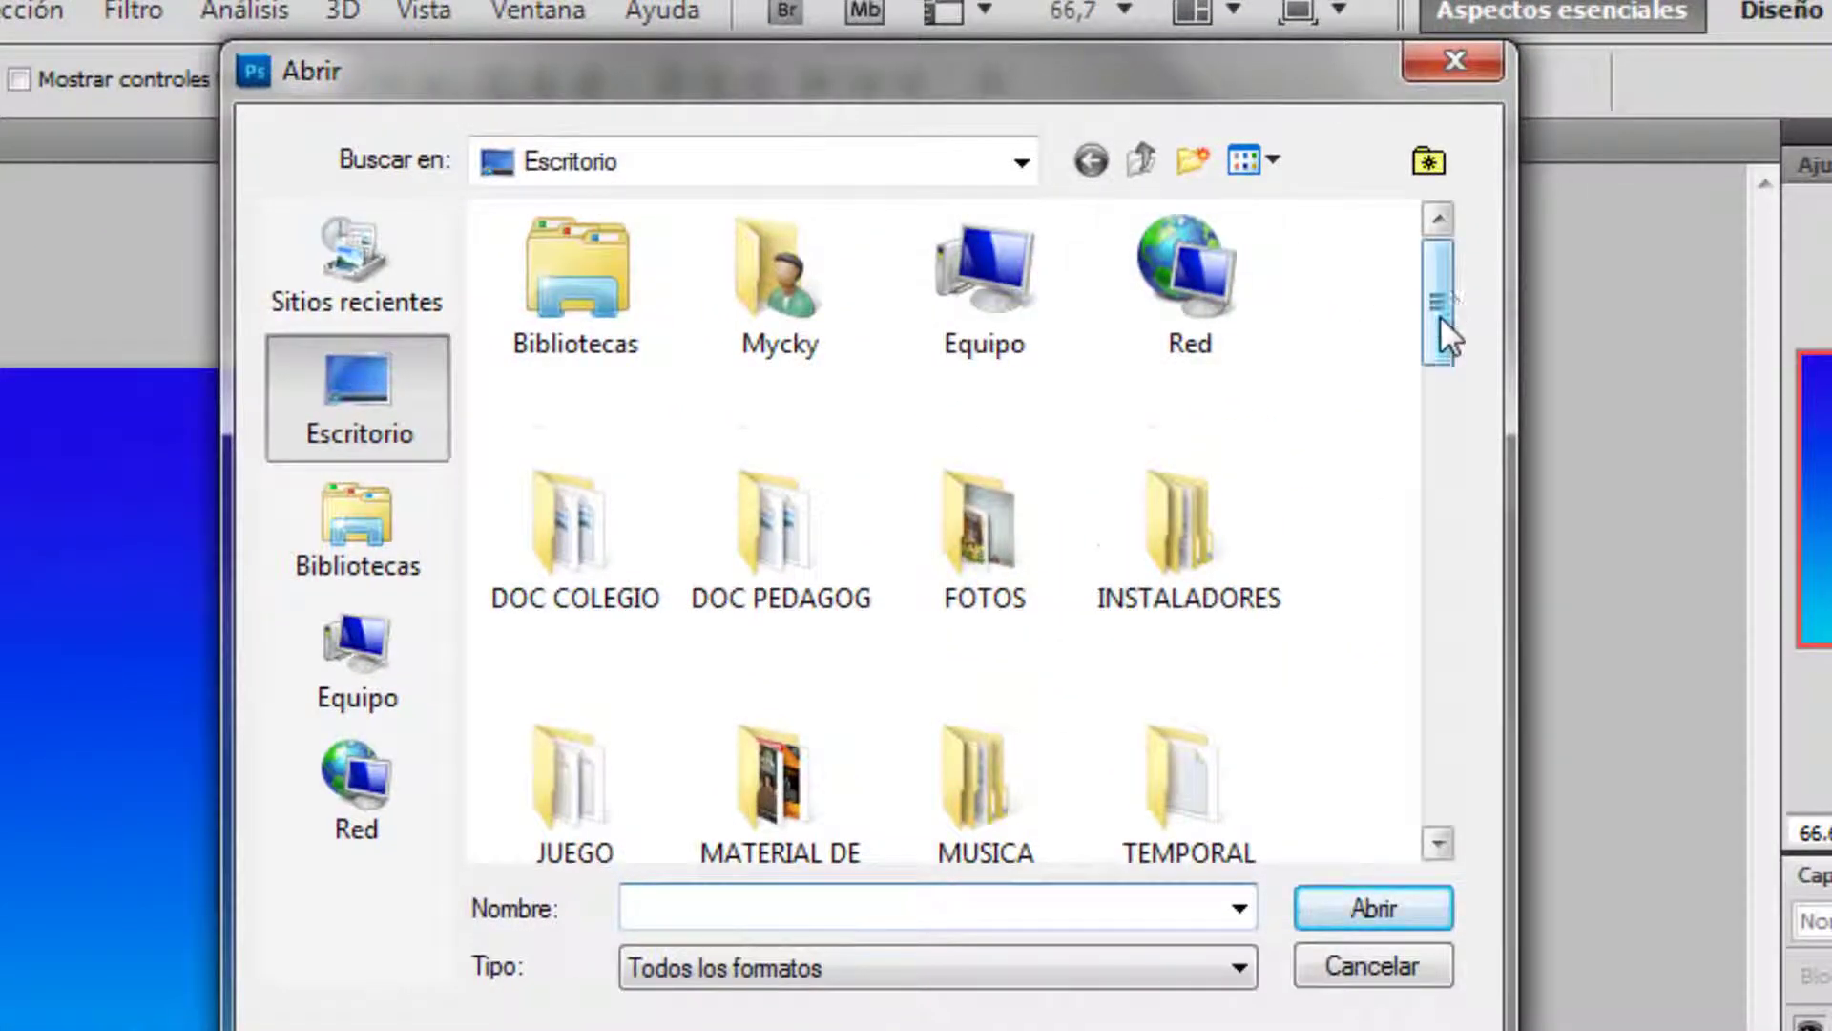
drag(1440, 315, 1473, 778)
click(610, 823)
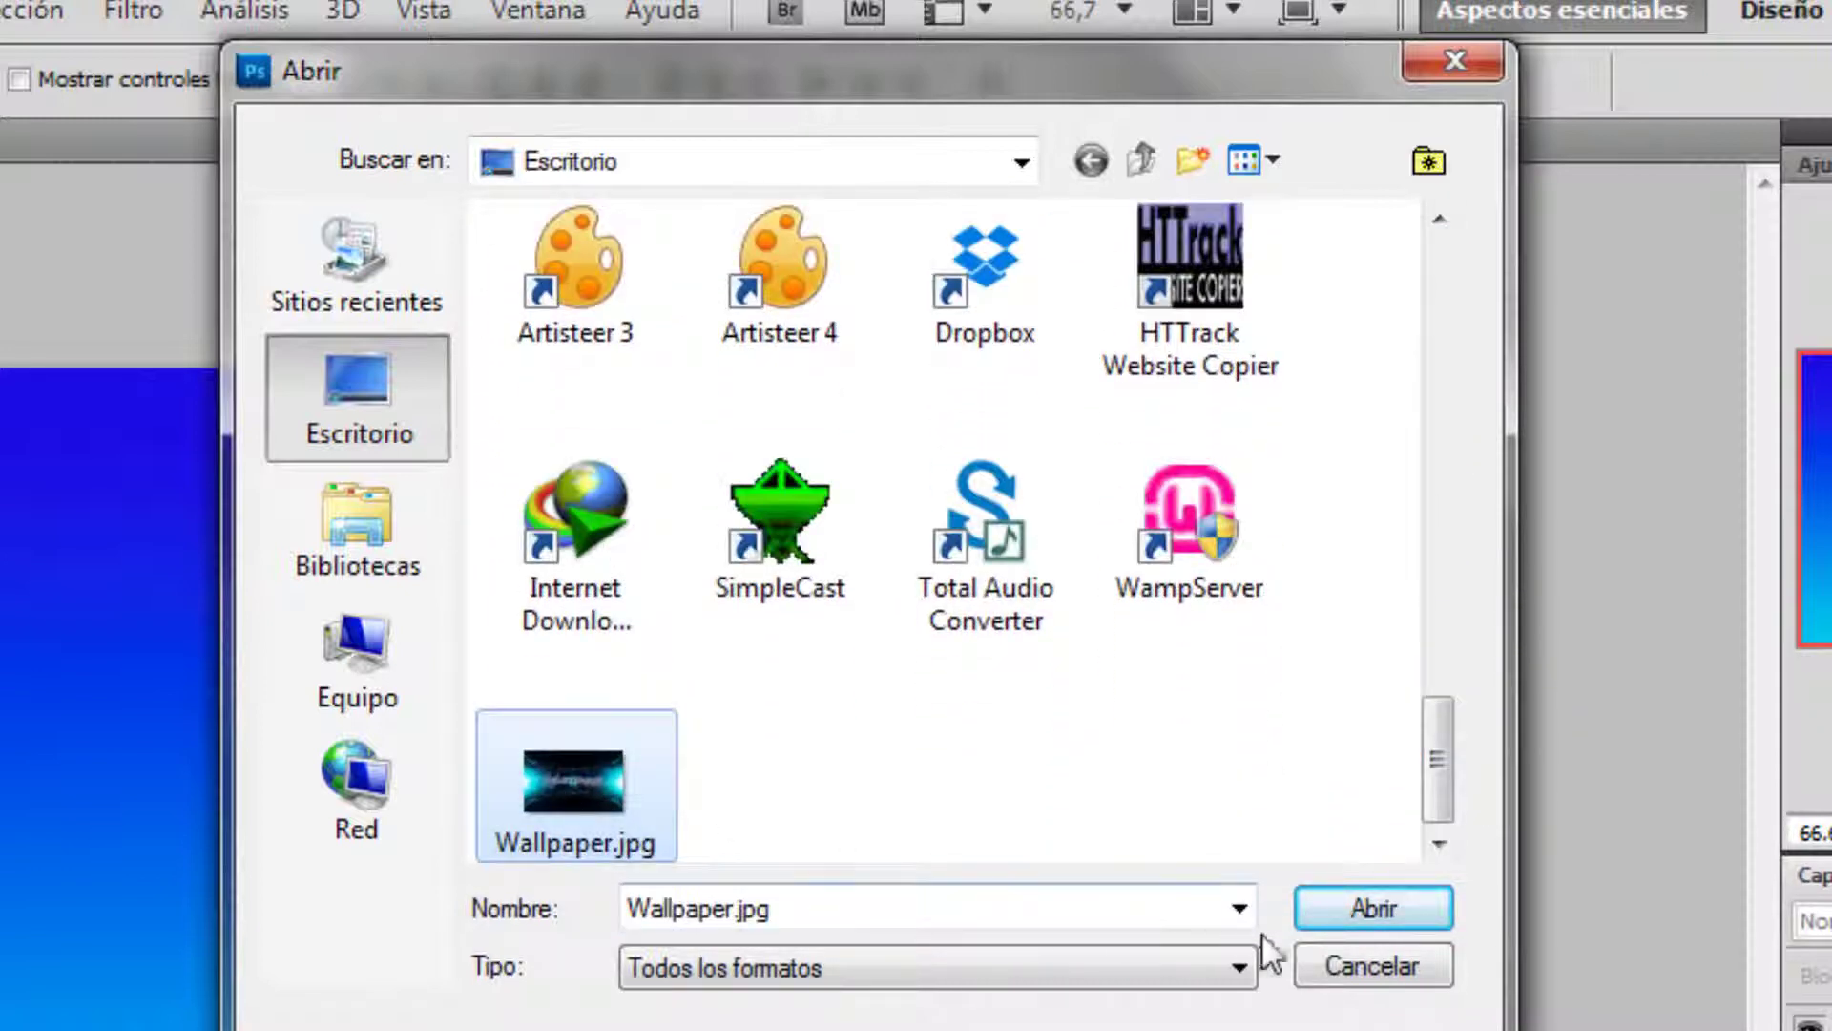
click(1350, 910)
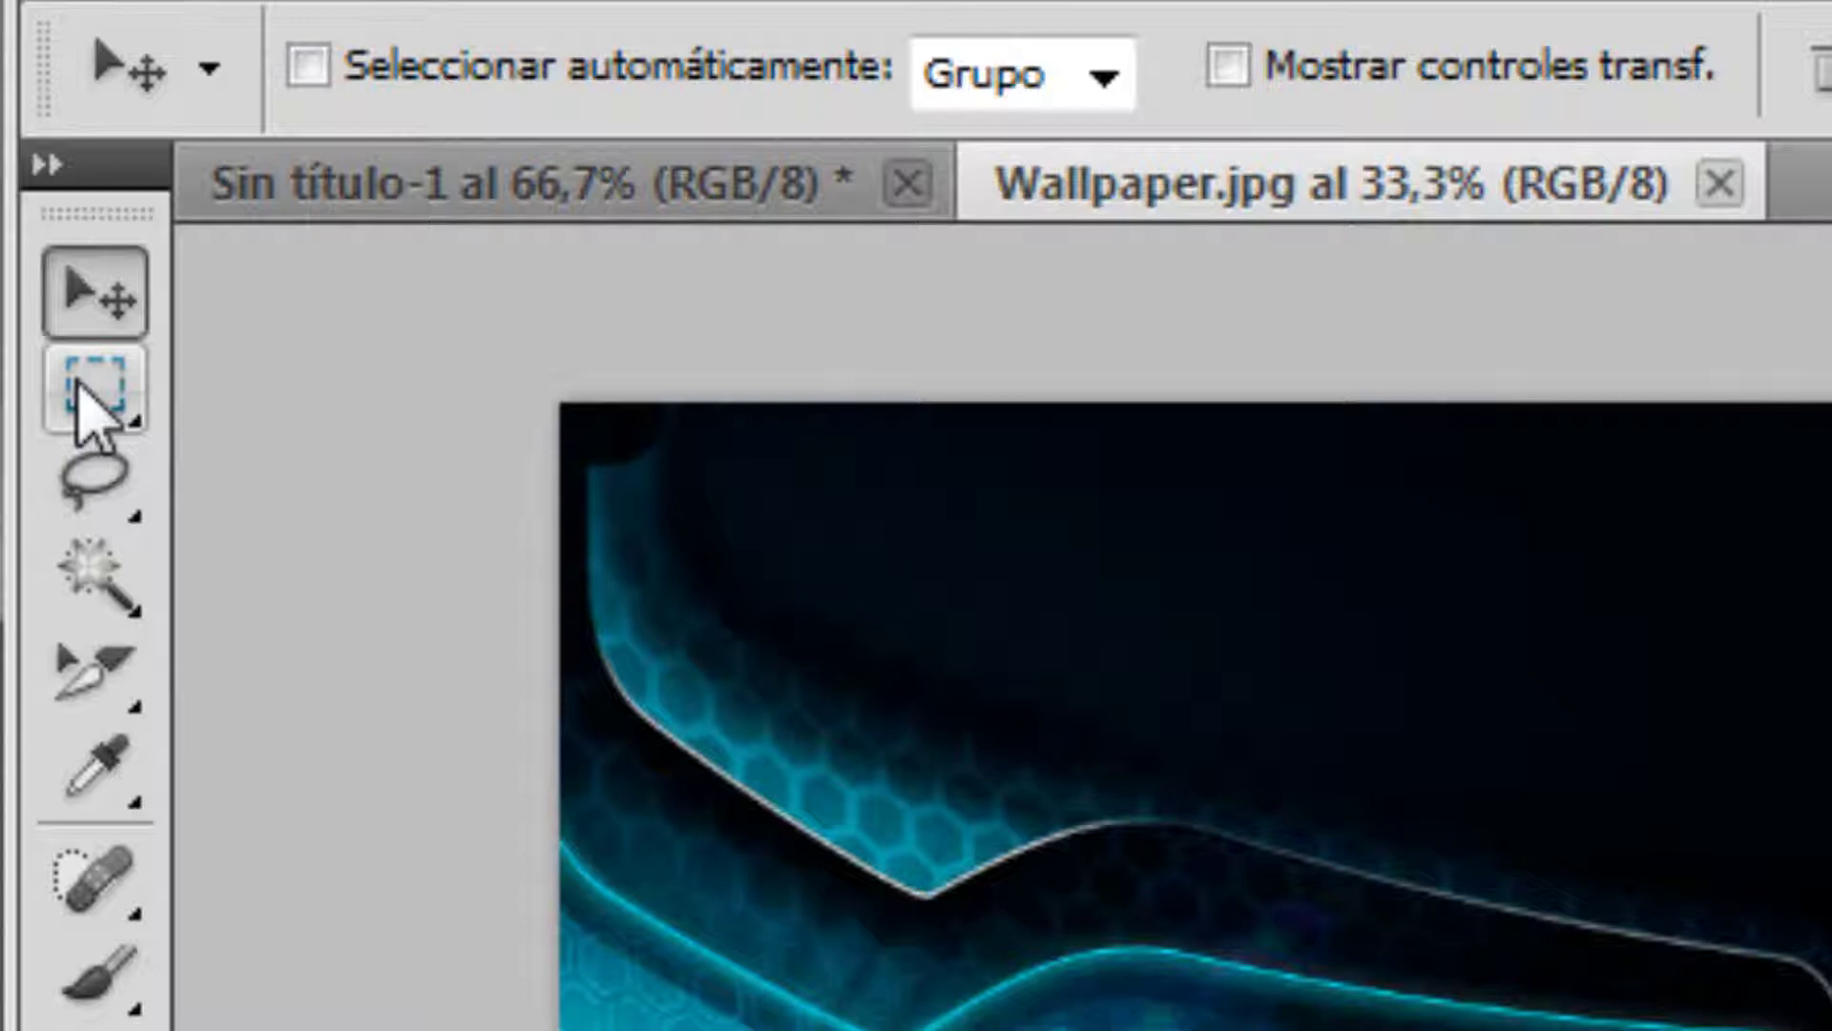
Step: Make a wide rectangular selection around the Aulainnova lettering in Wallpaper.jpg and adjust its position over the middle band
click(85, 389)
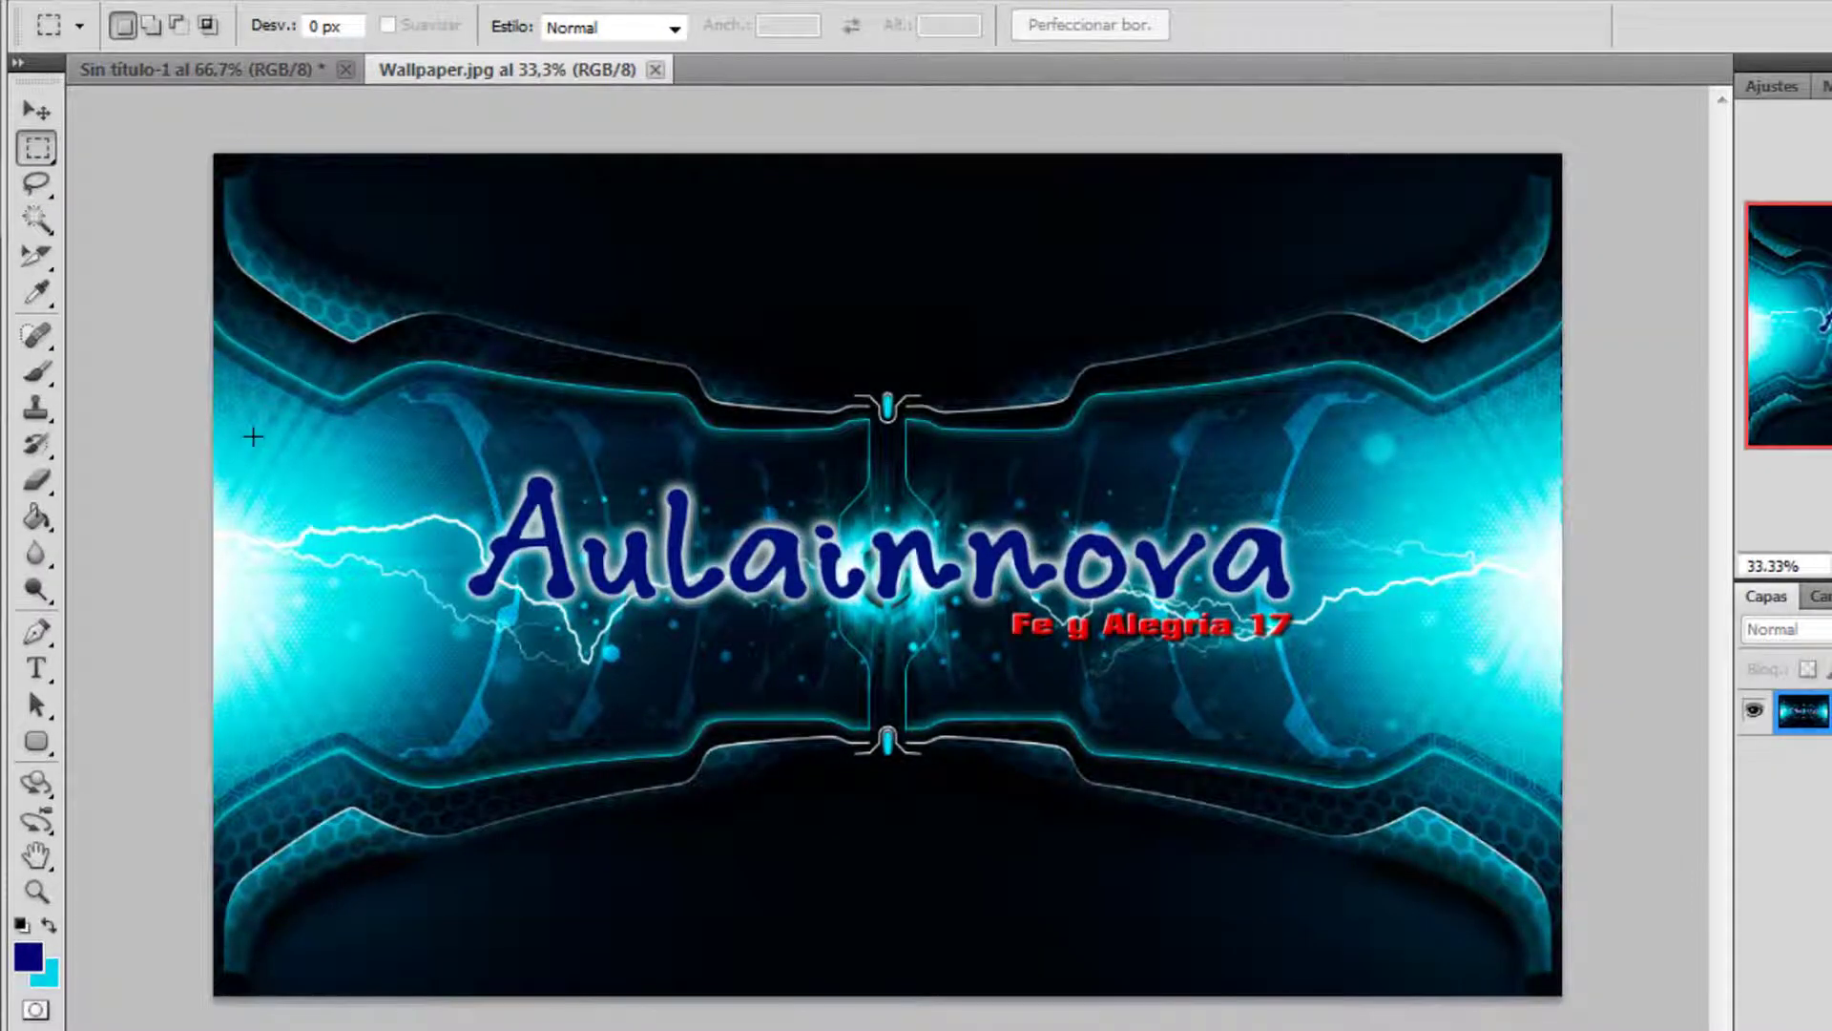
drag(254, 436, 1527, 667)
mouse_move(892, 523)
mouse_down()
mouse_move(894, 547)
mouse_move(904, 526)
mouse_up()
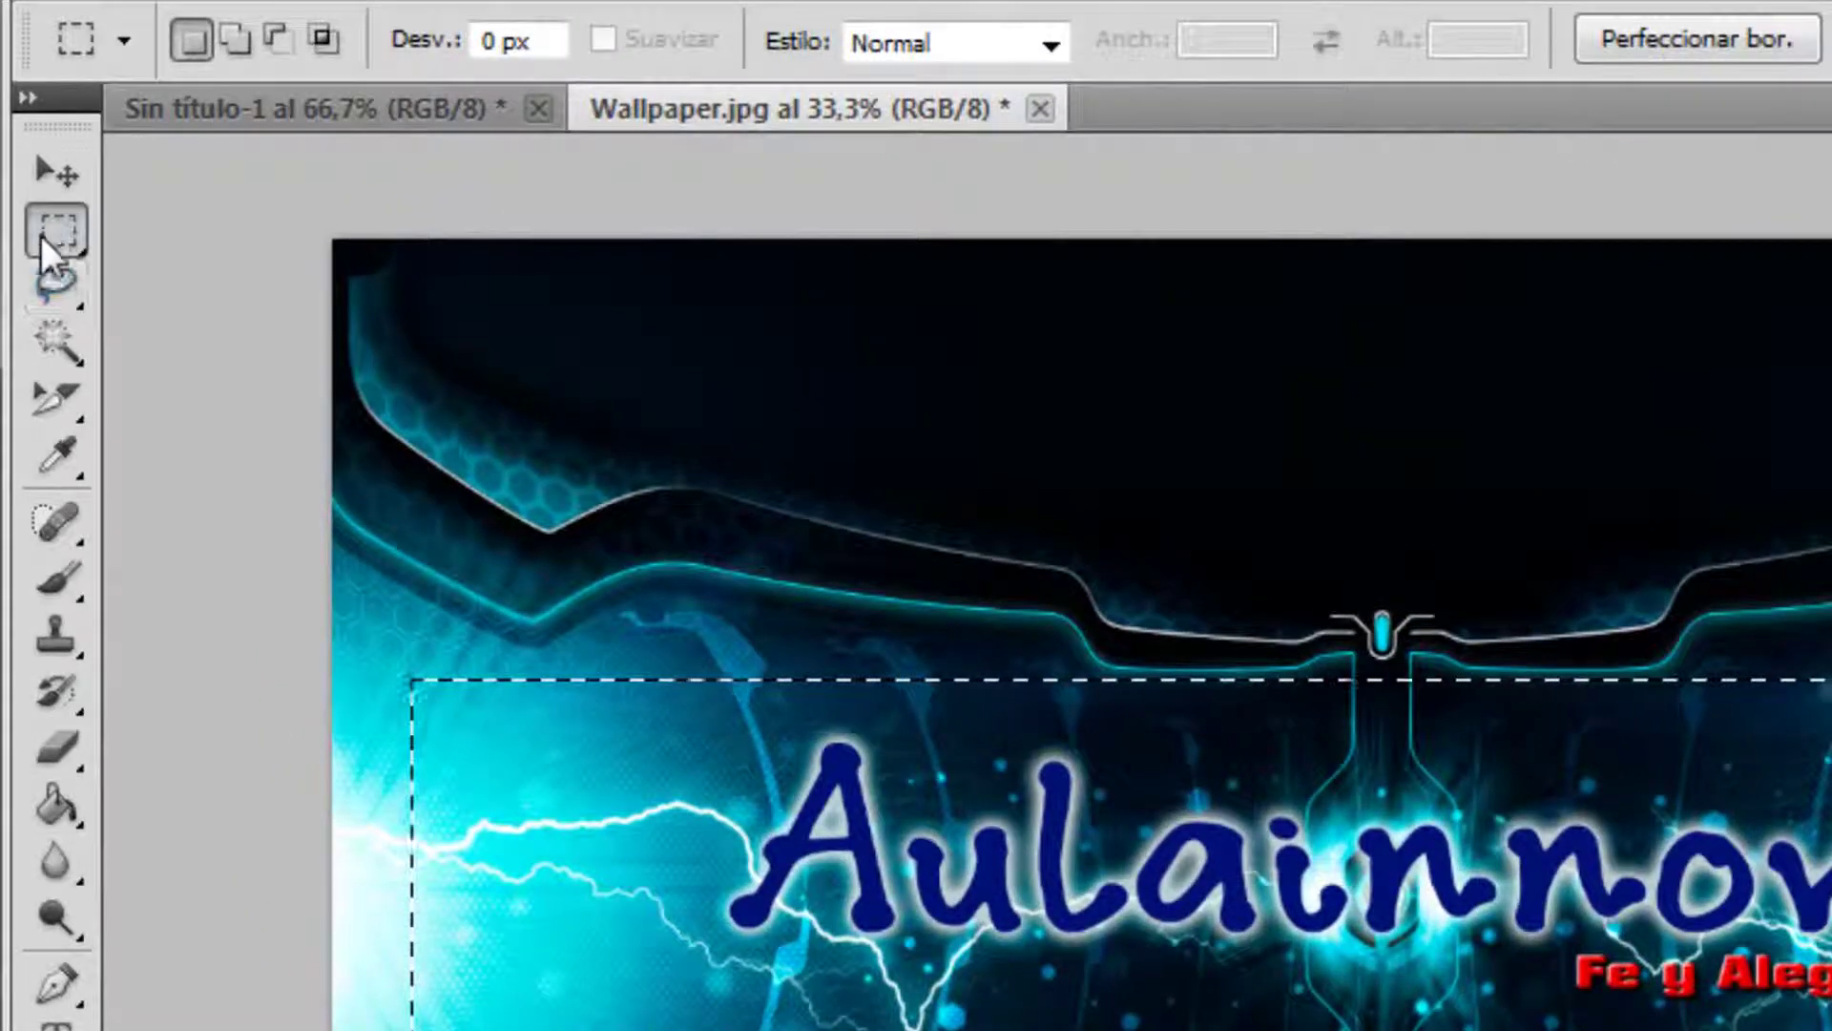
mouse_move(1170, 885)
mouse_down()
mouse_move(1204, 957)
mouse_move(1145, 895)
mouse_up()
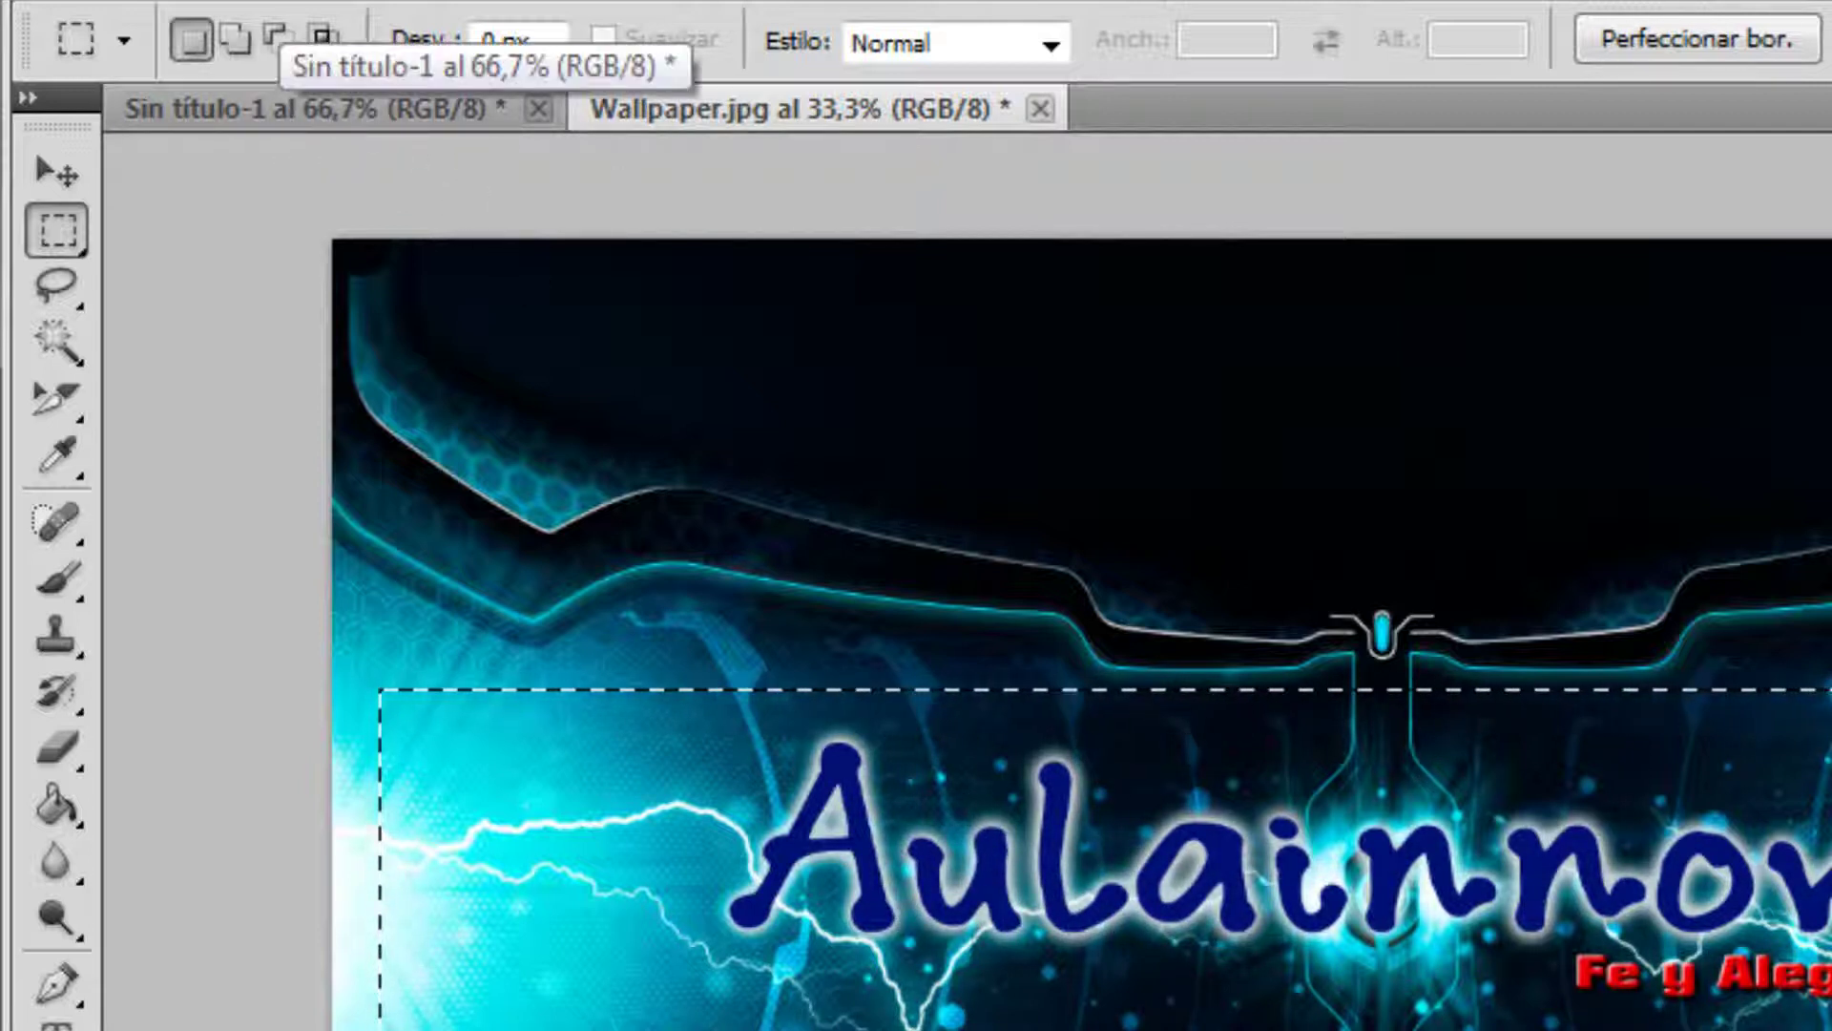
Step: Switch back and forth between the untitled gradient document and Wallpaper.jpg to view both open images
click(314, 102)
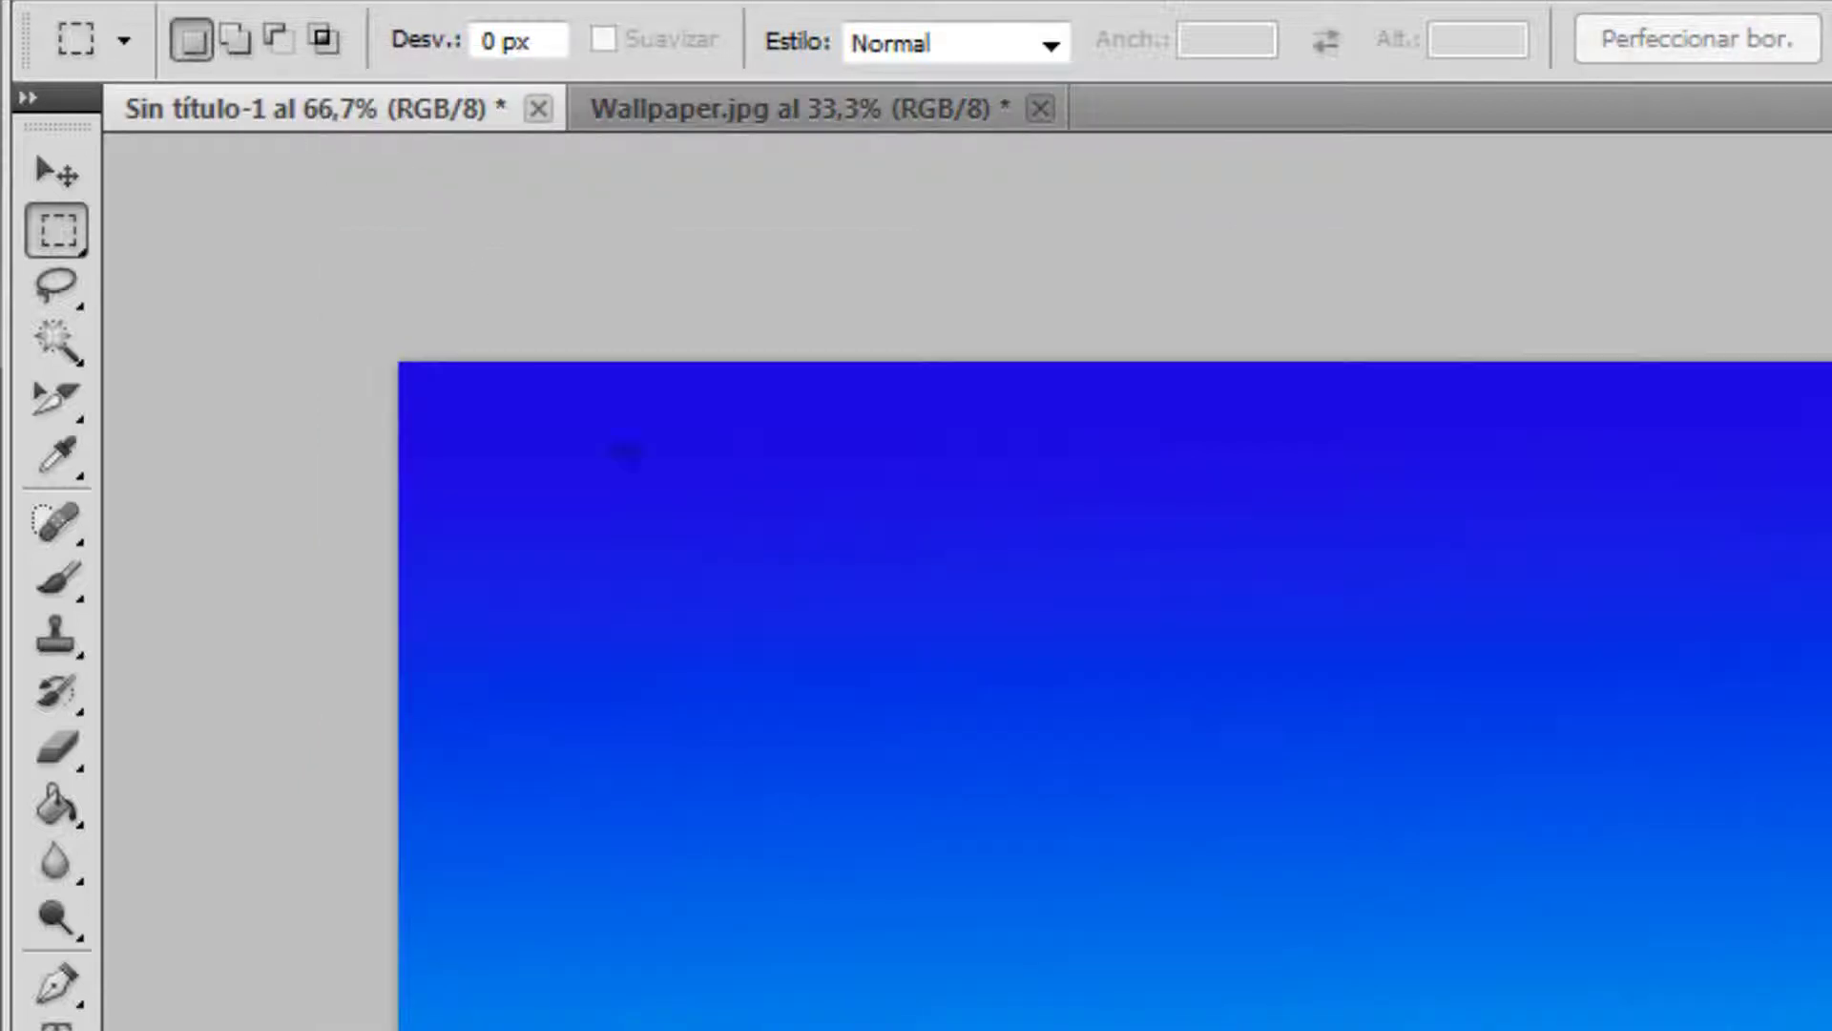
click(775, 107)
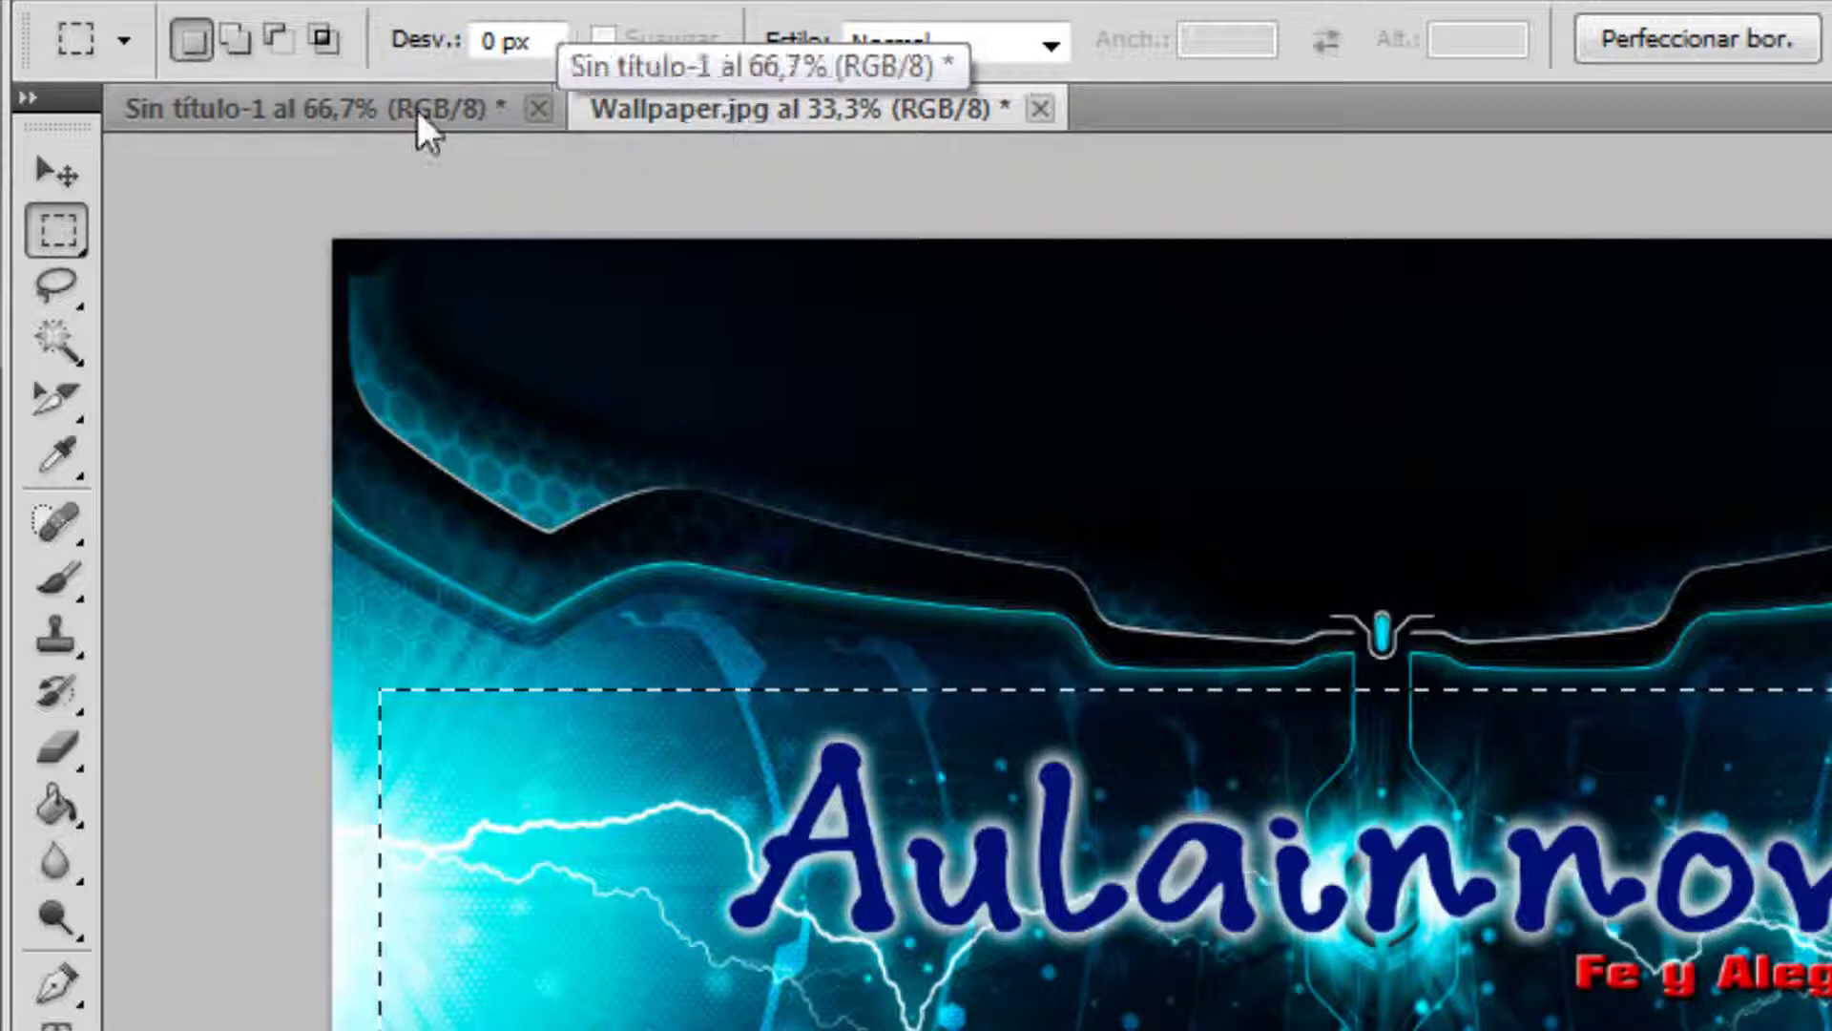
click(458, 109)
click(745, 107)
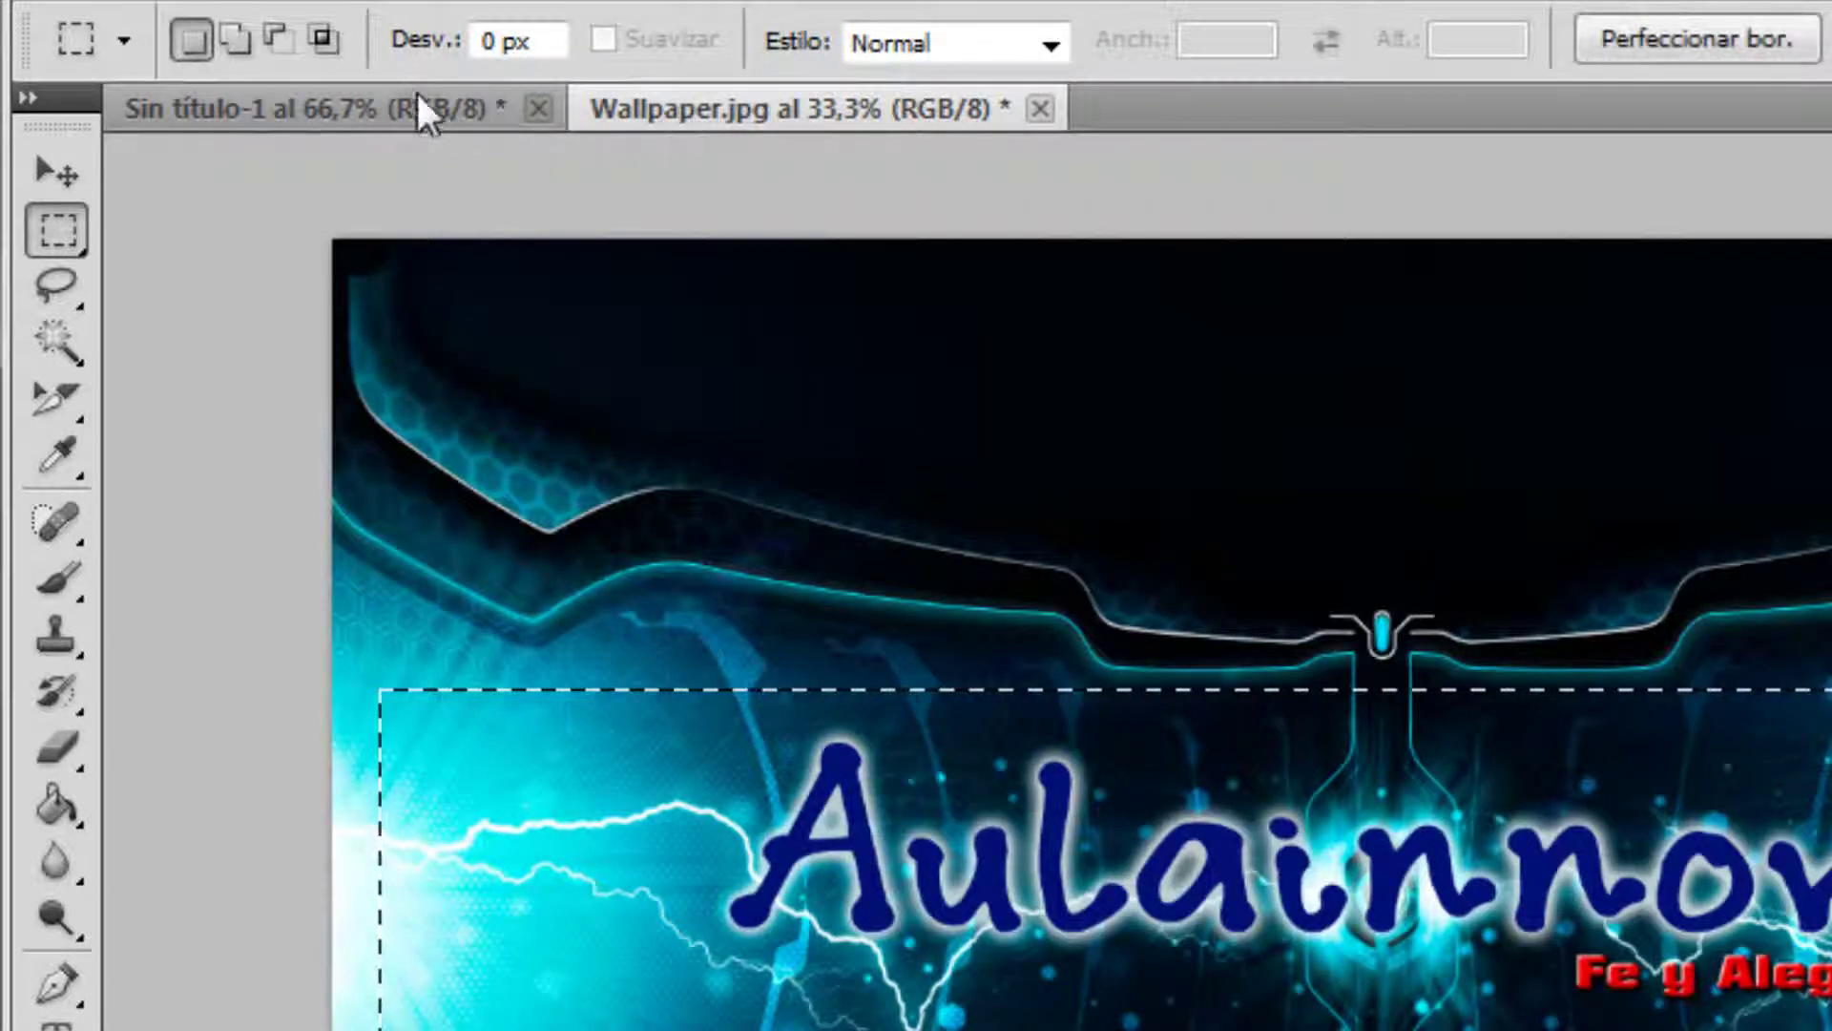
click(361, 107)
click(763, 100)
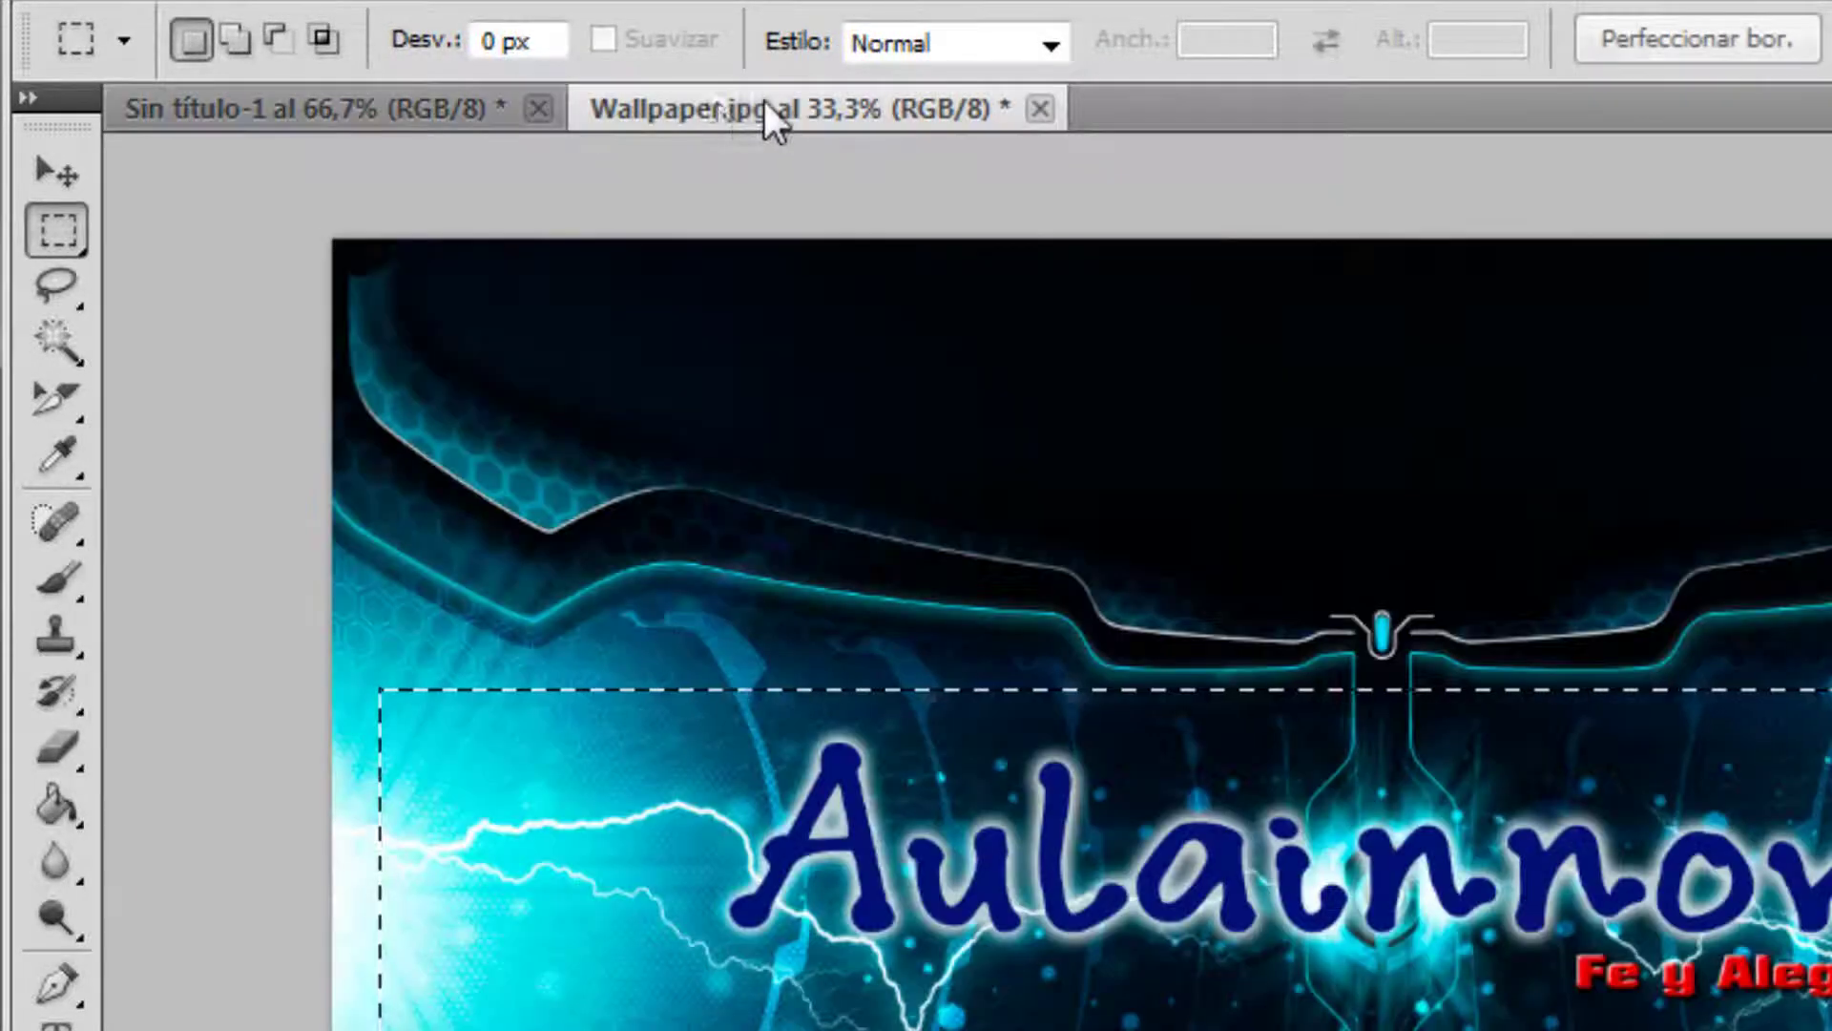
click(418, 105)
click(689, 109)
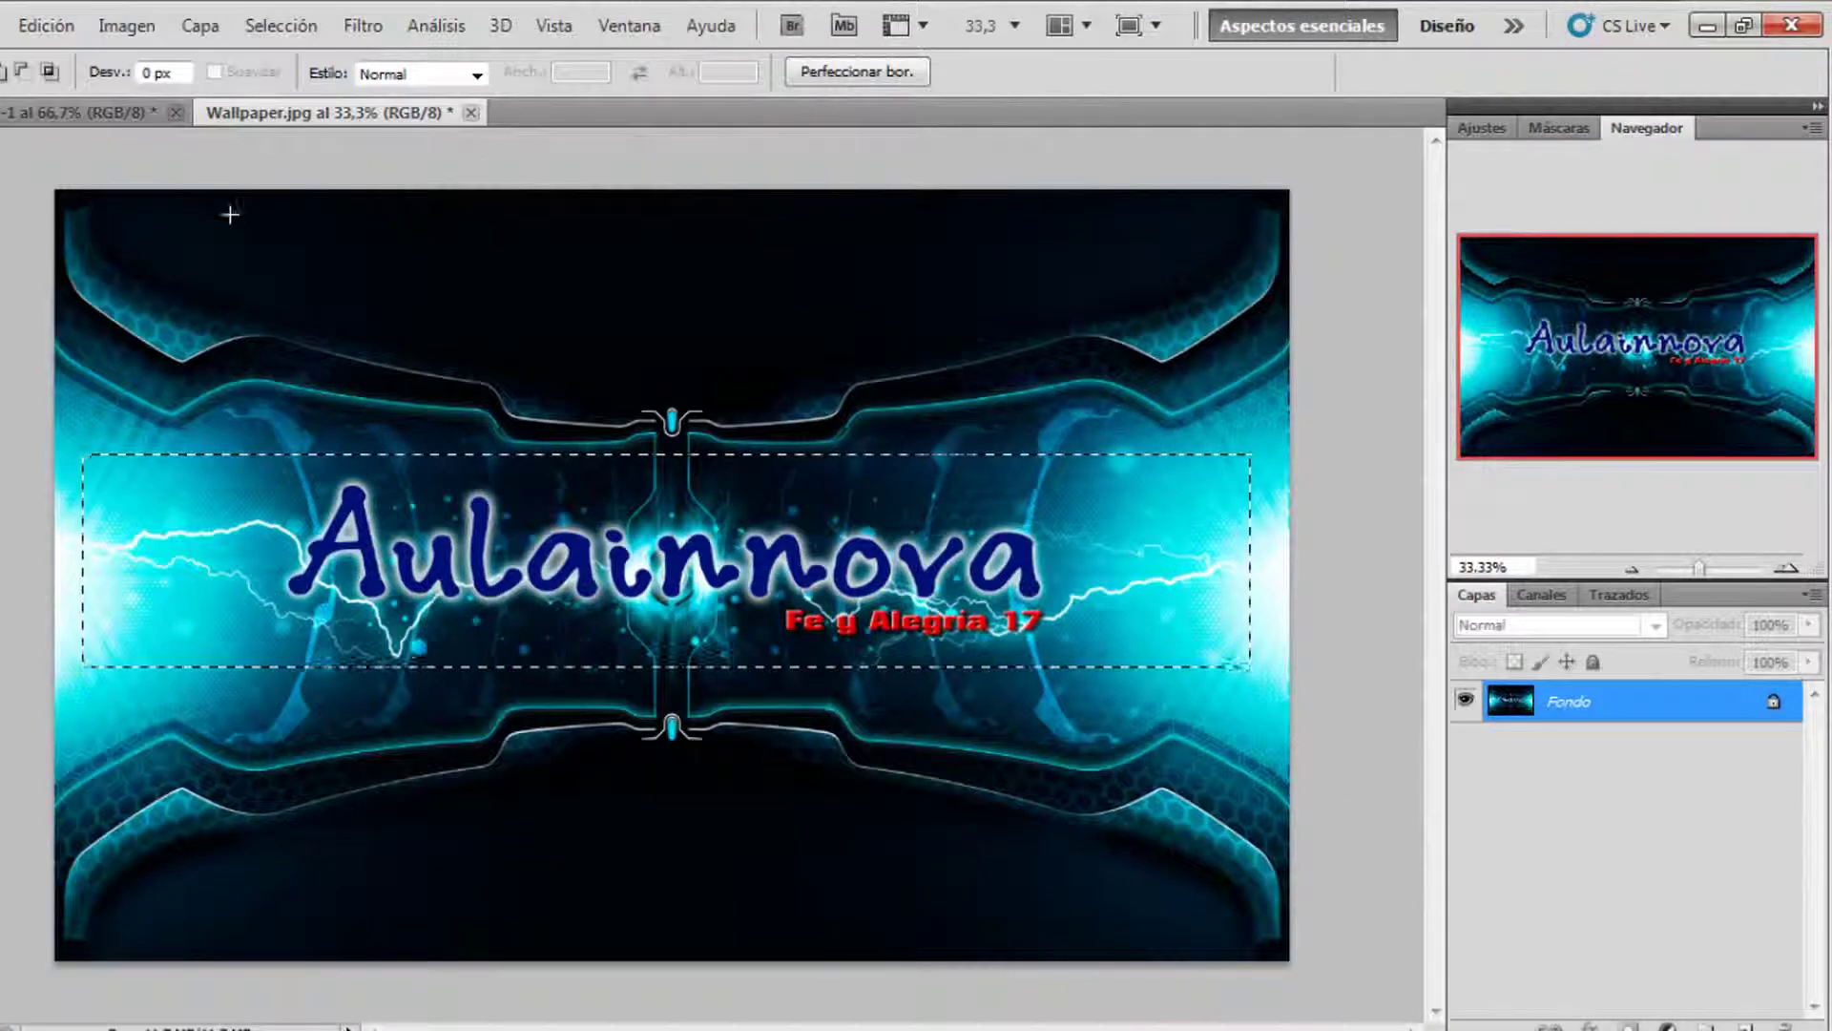
Step: Move the Wallpaper.jpg document out into its own floating window
click(84, 110)
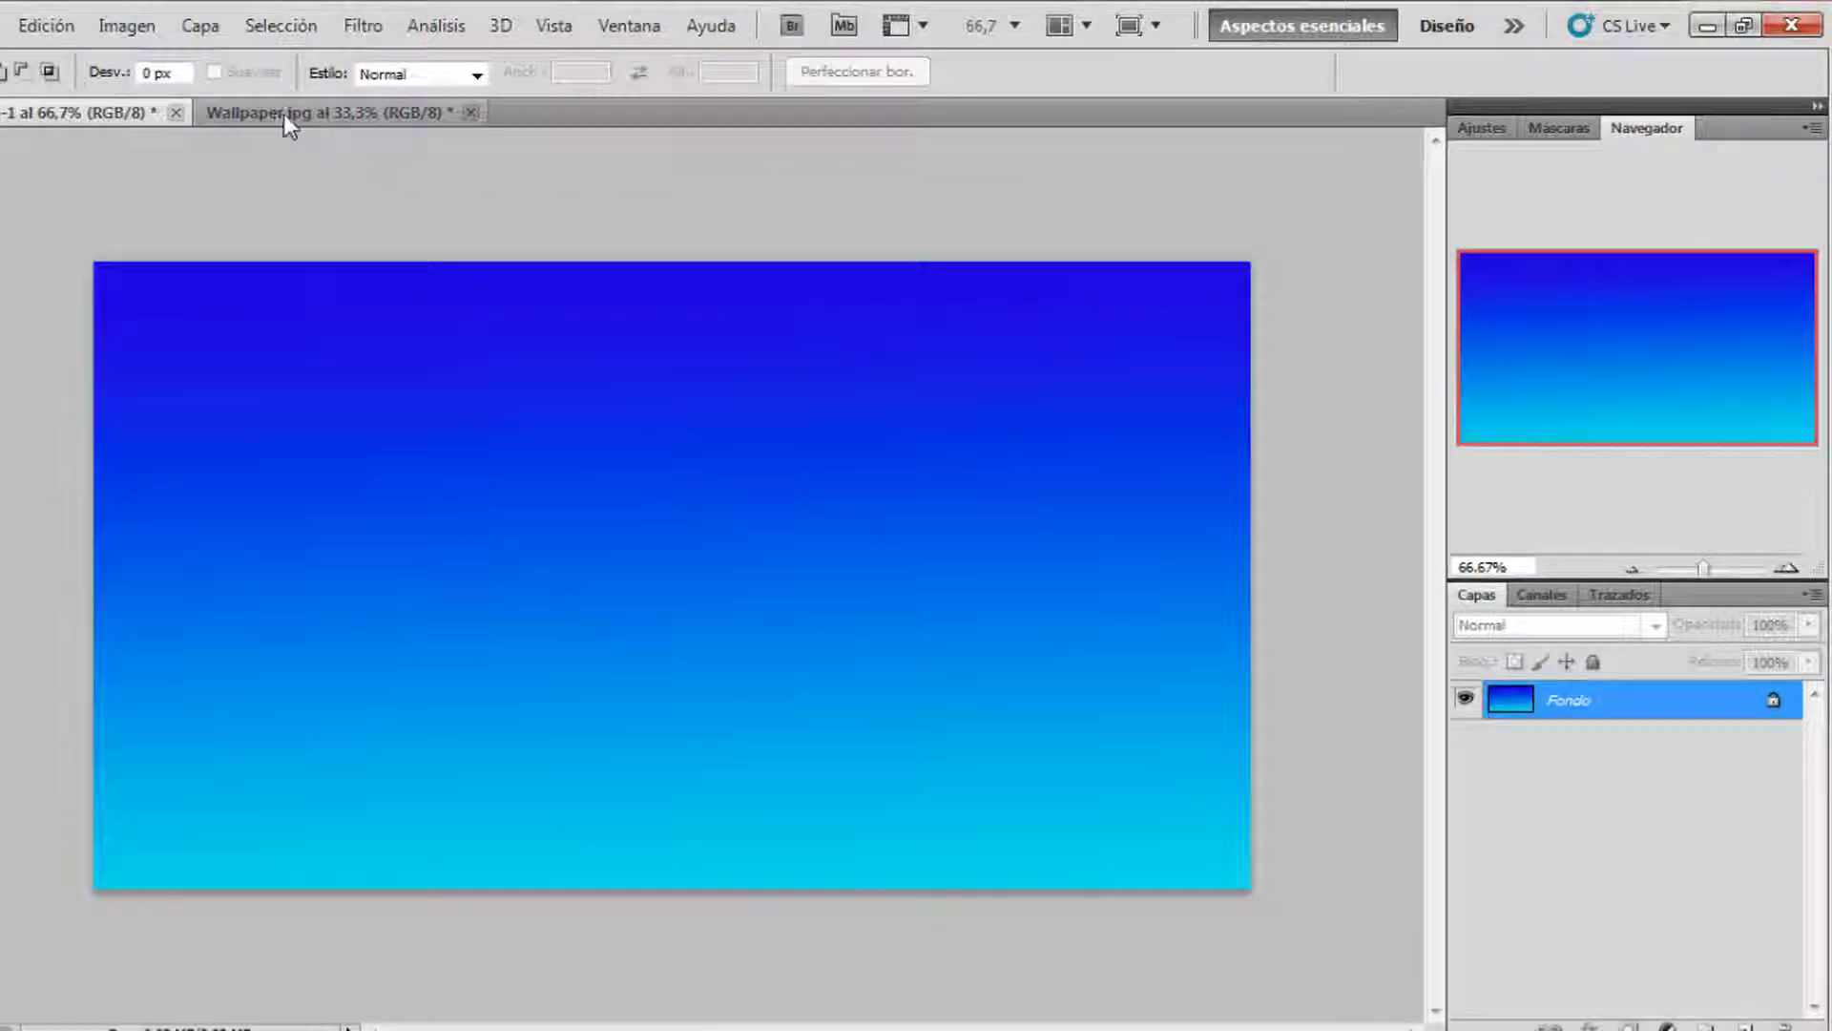
click(284, 112)
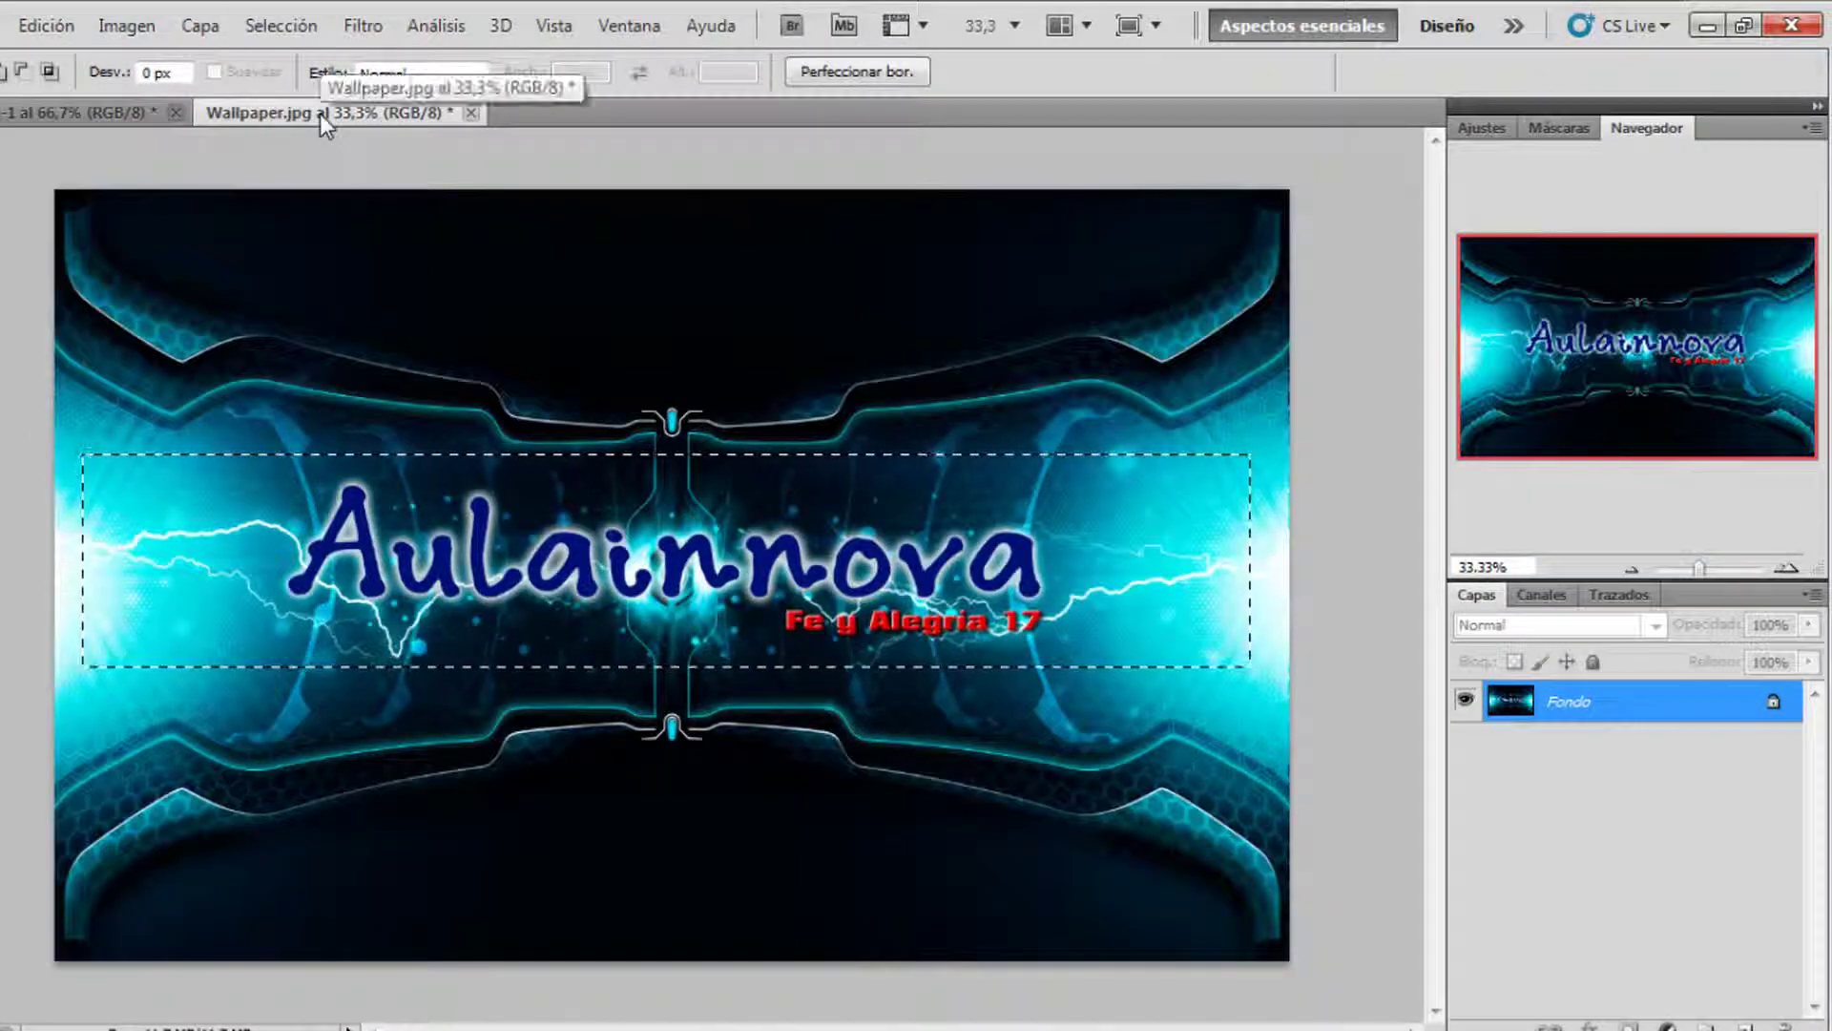
right_click(319, 113)
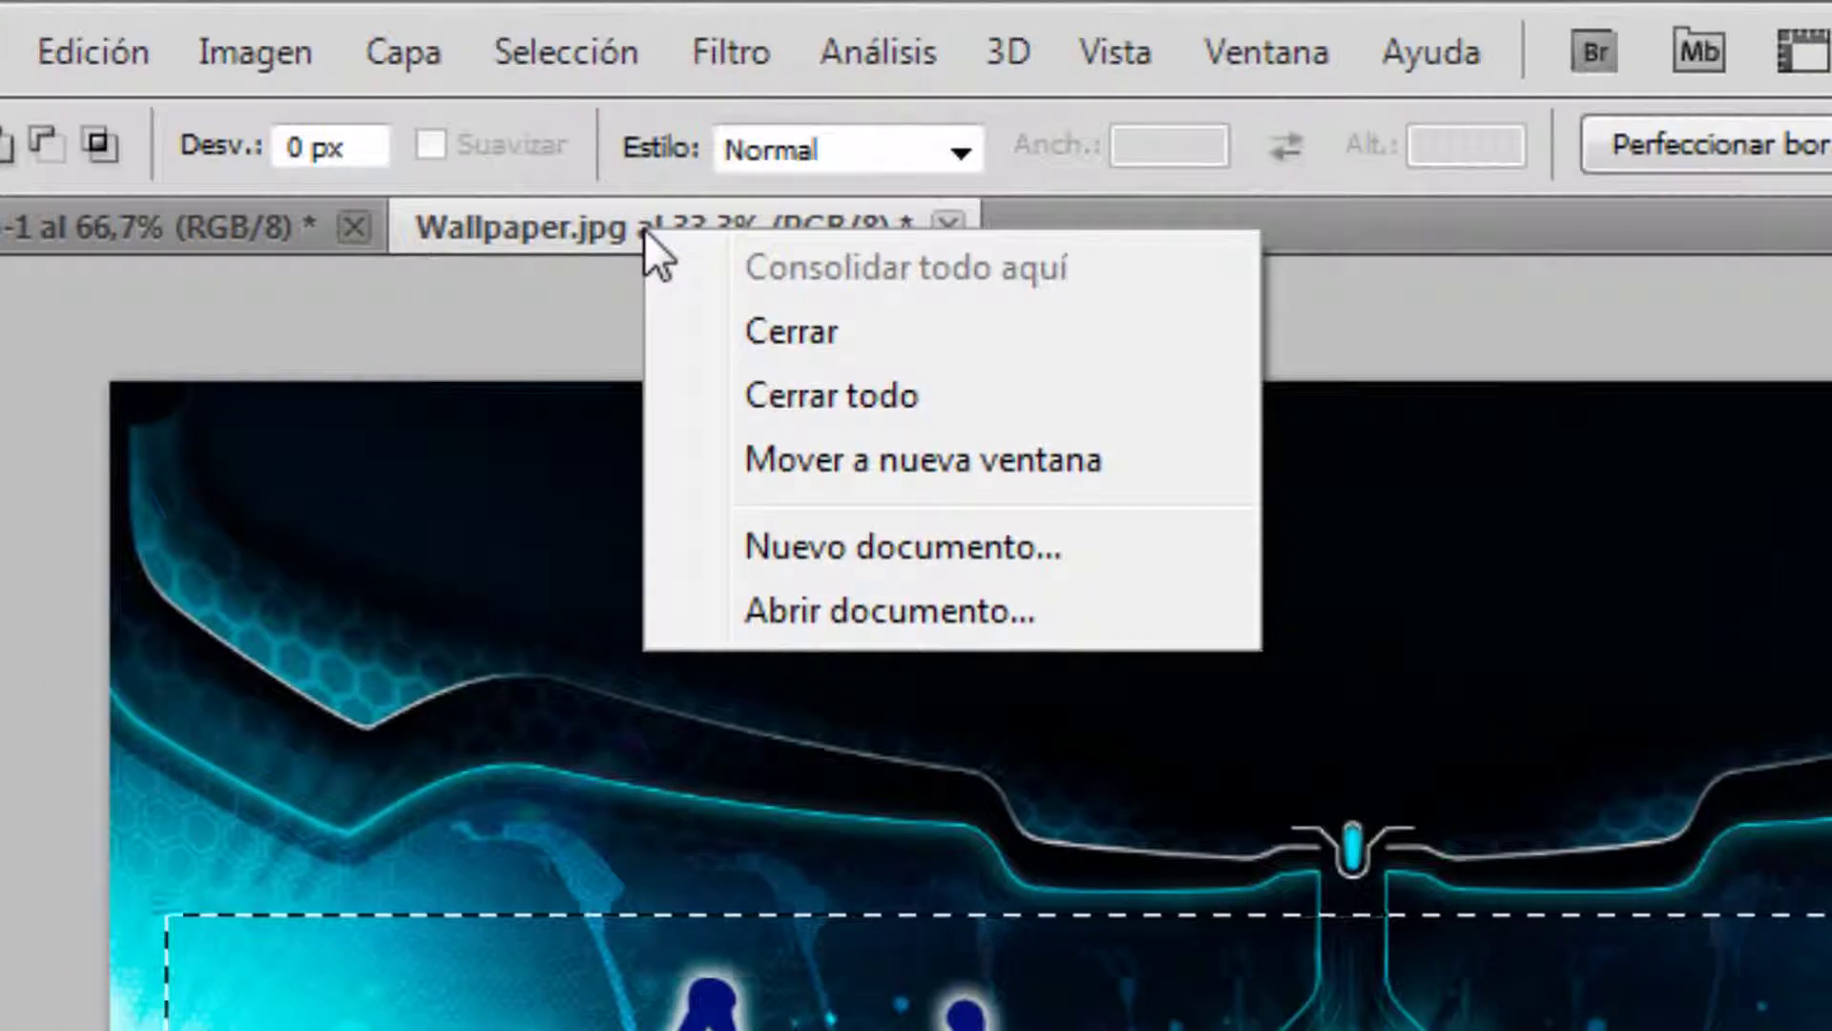
click(883, 463)
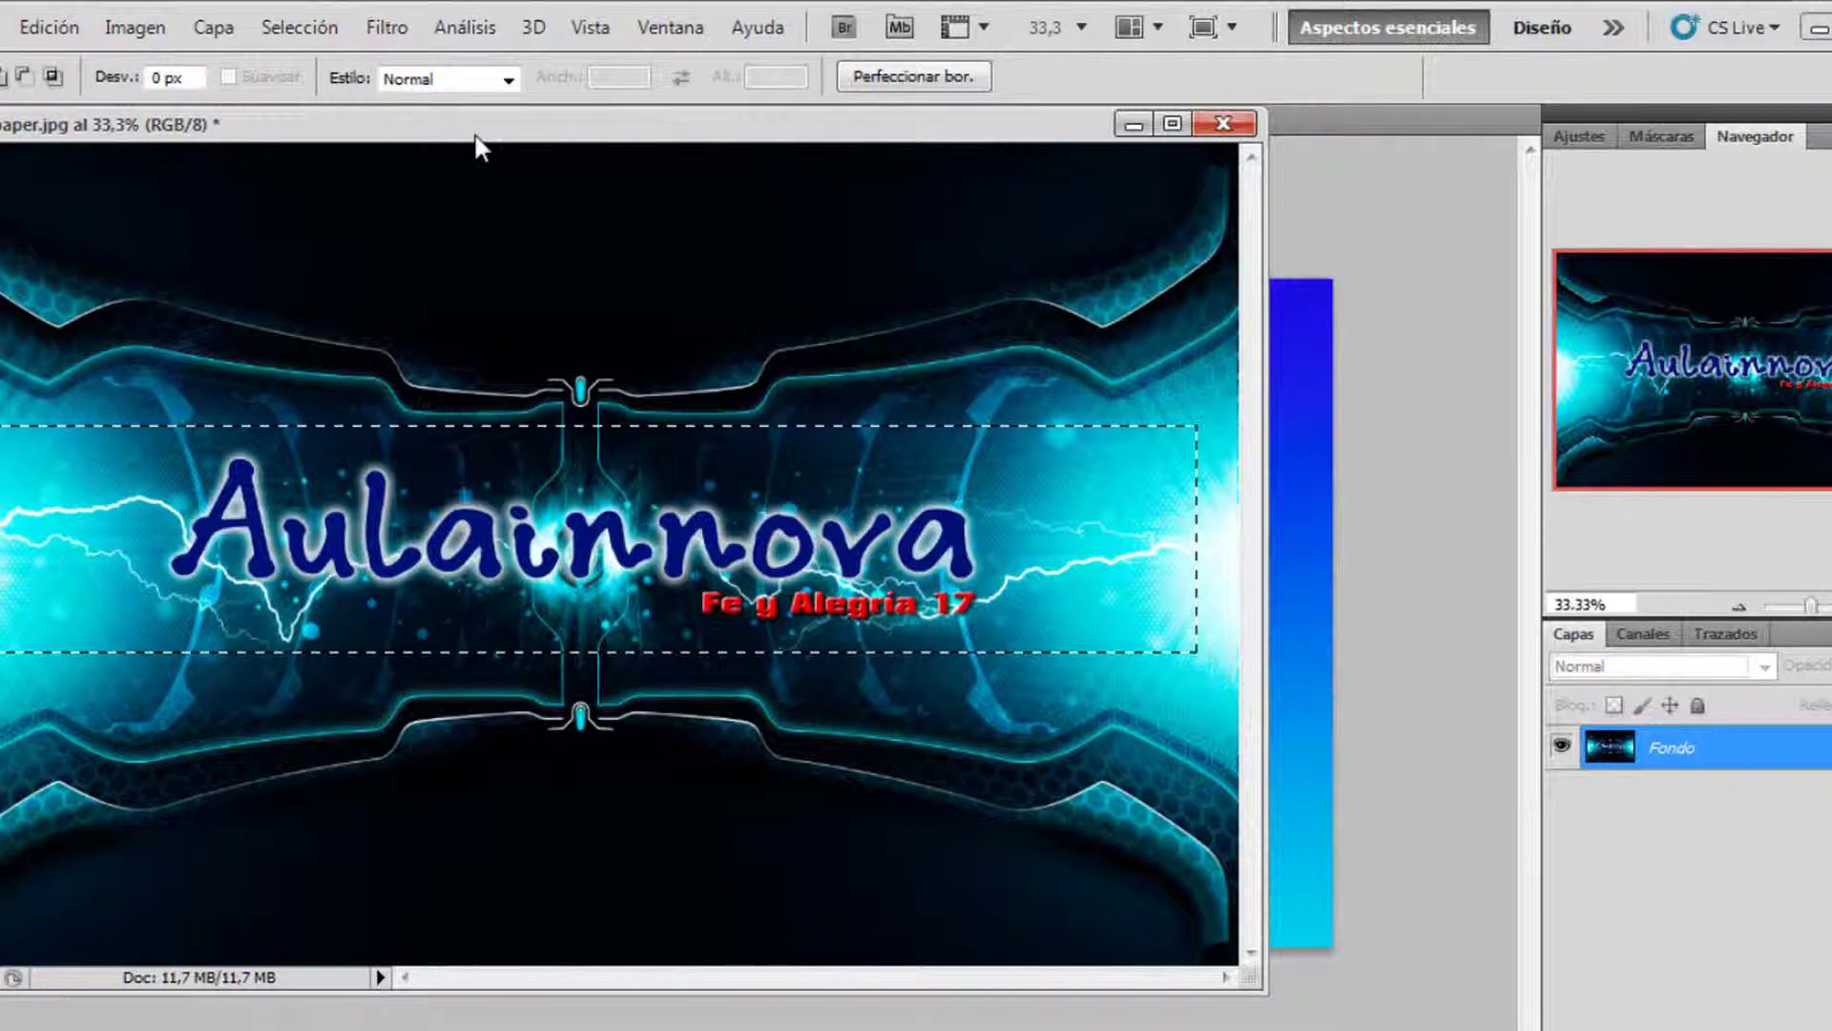
Step: Place the floating Wallpaper.jpg window beside the gradient canvas and move the selected Aulainnova banner into the untitled document
drag(550, 150, 997, 387)
drag(866, 334, 1141, 246)
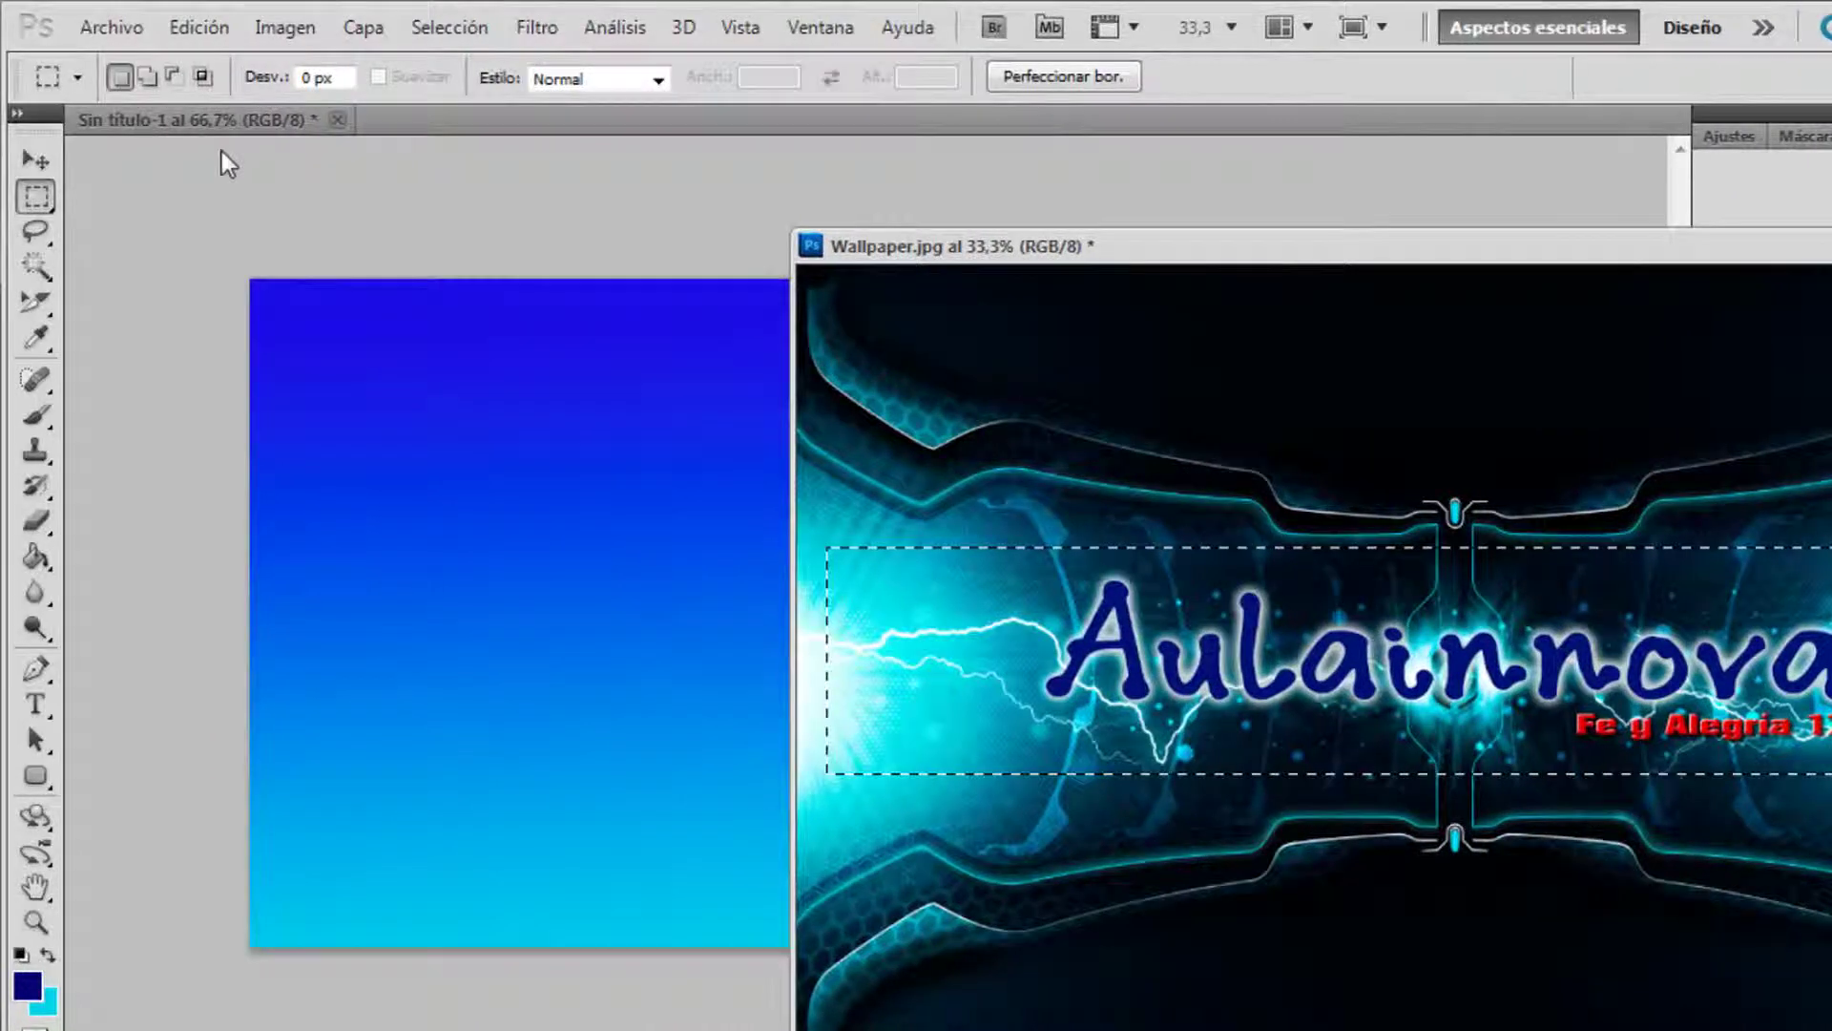
drag(1243, 249, 1277, 203)
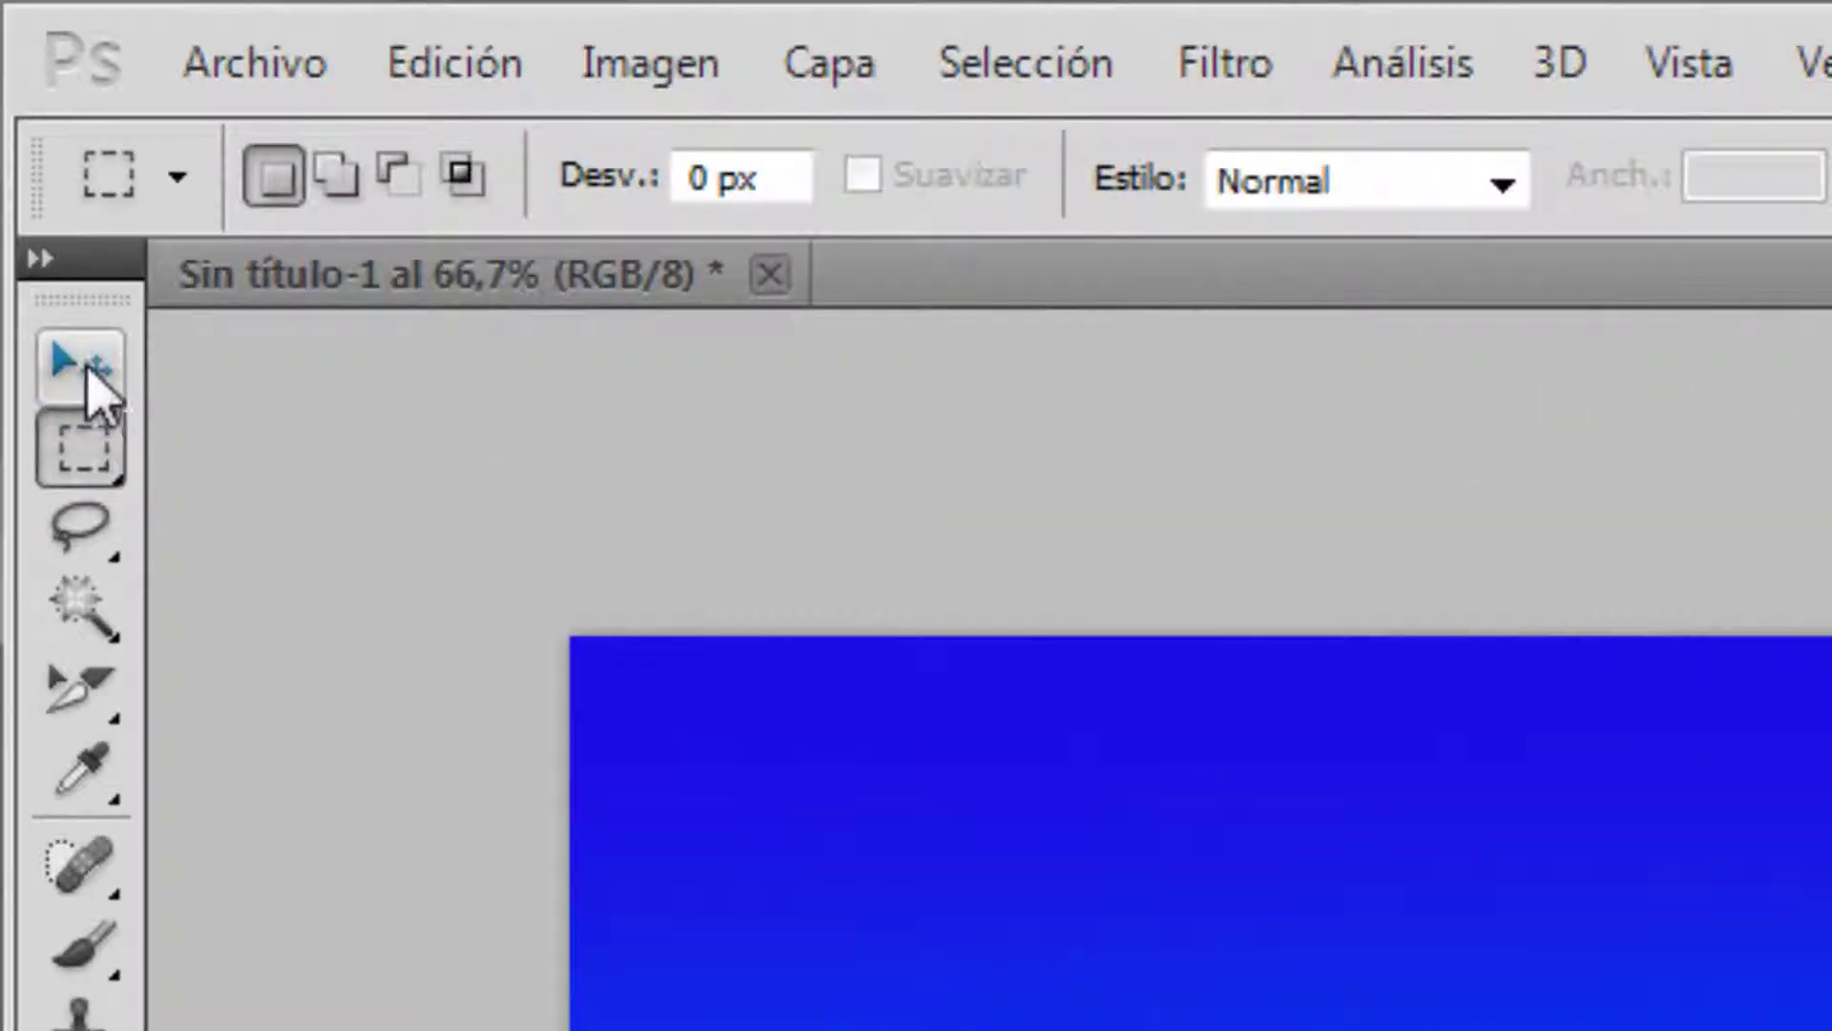
click(84, 368)
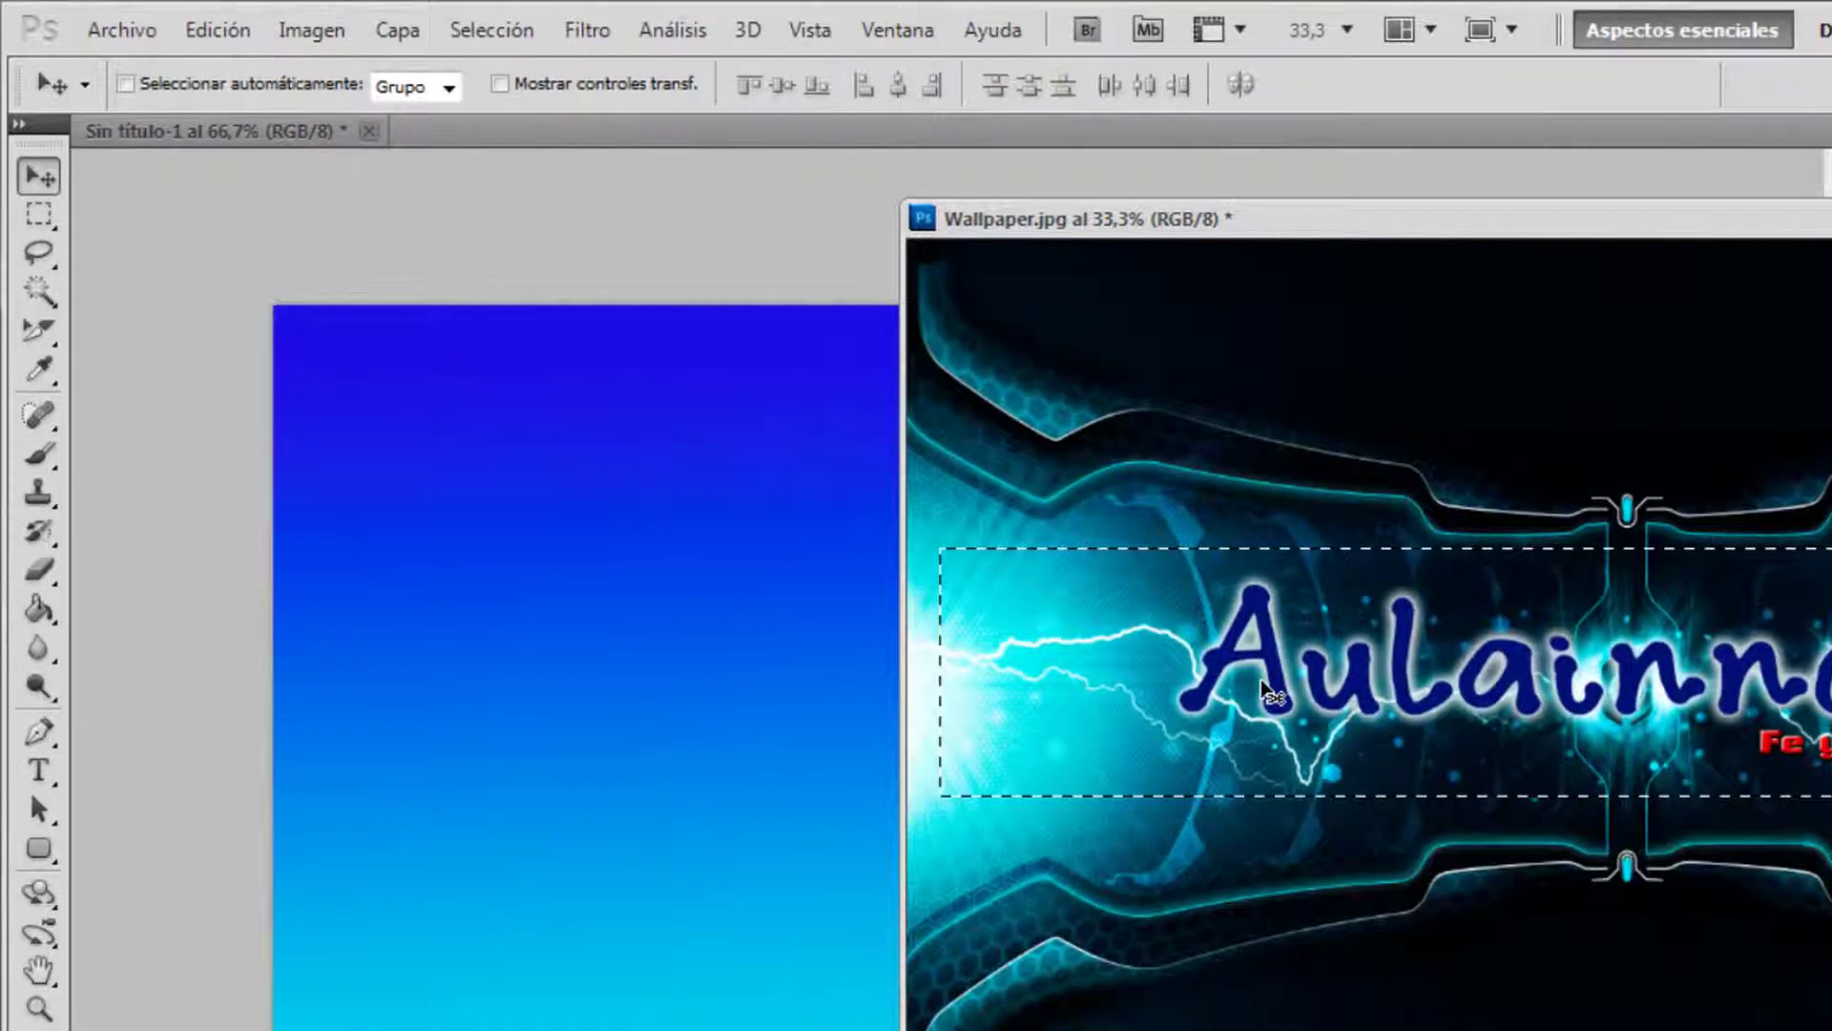
drag(1270, 691, 689, 570)
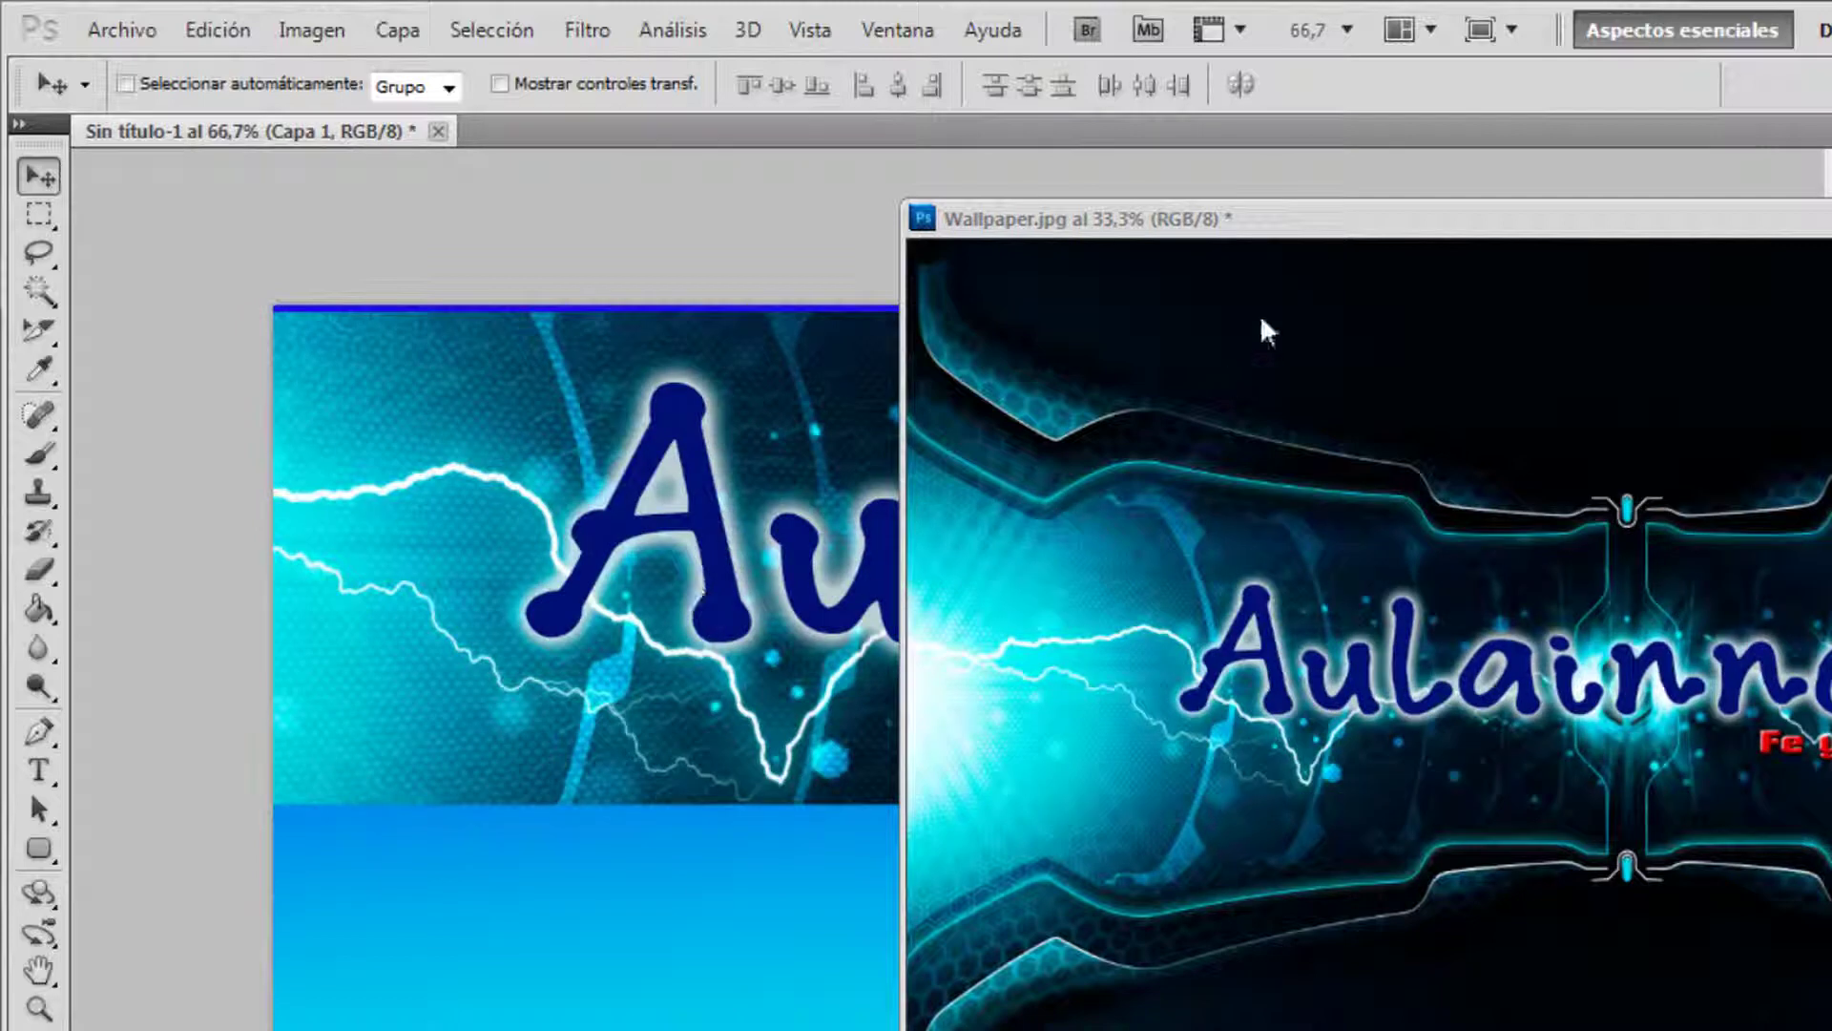
Step: Close the floating Wallpaper.jpg document without saving its changes
drag(1377, 227, 771, 236)
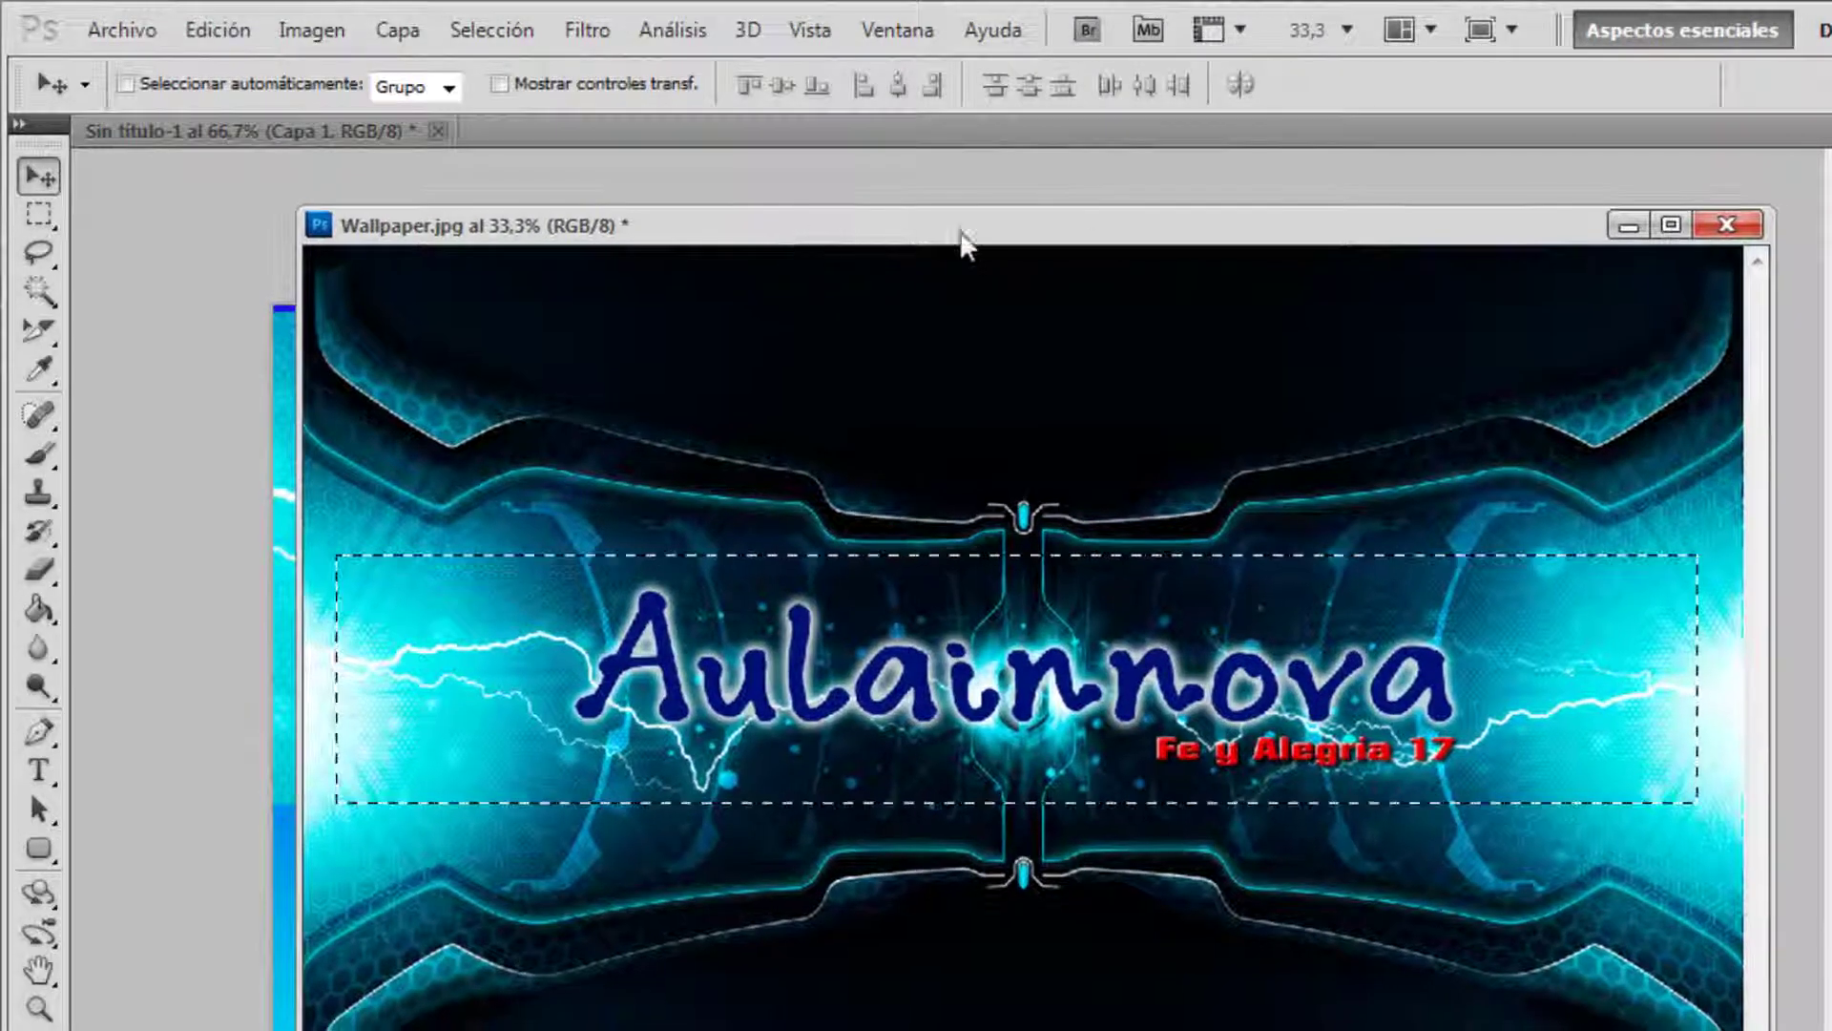
click(1728, 225)
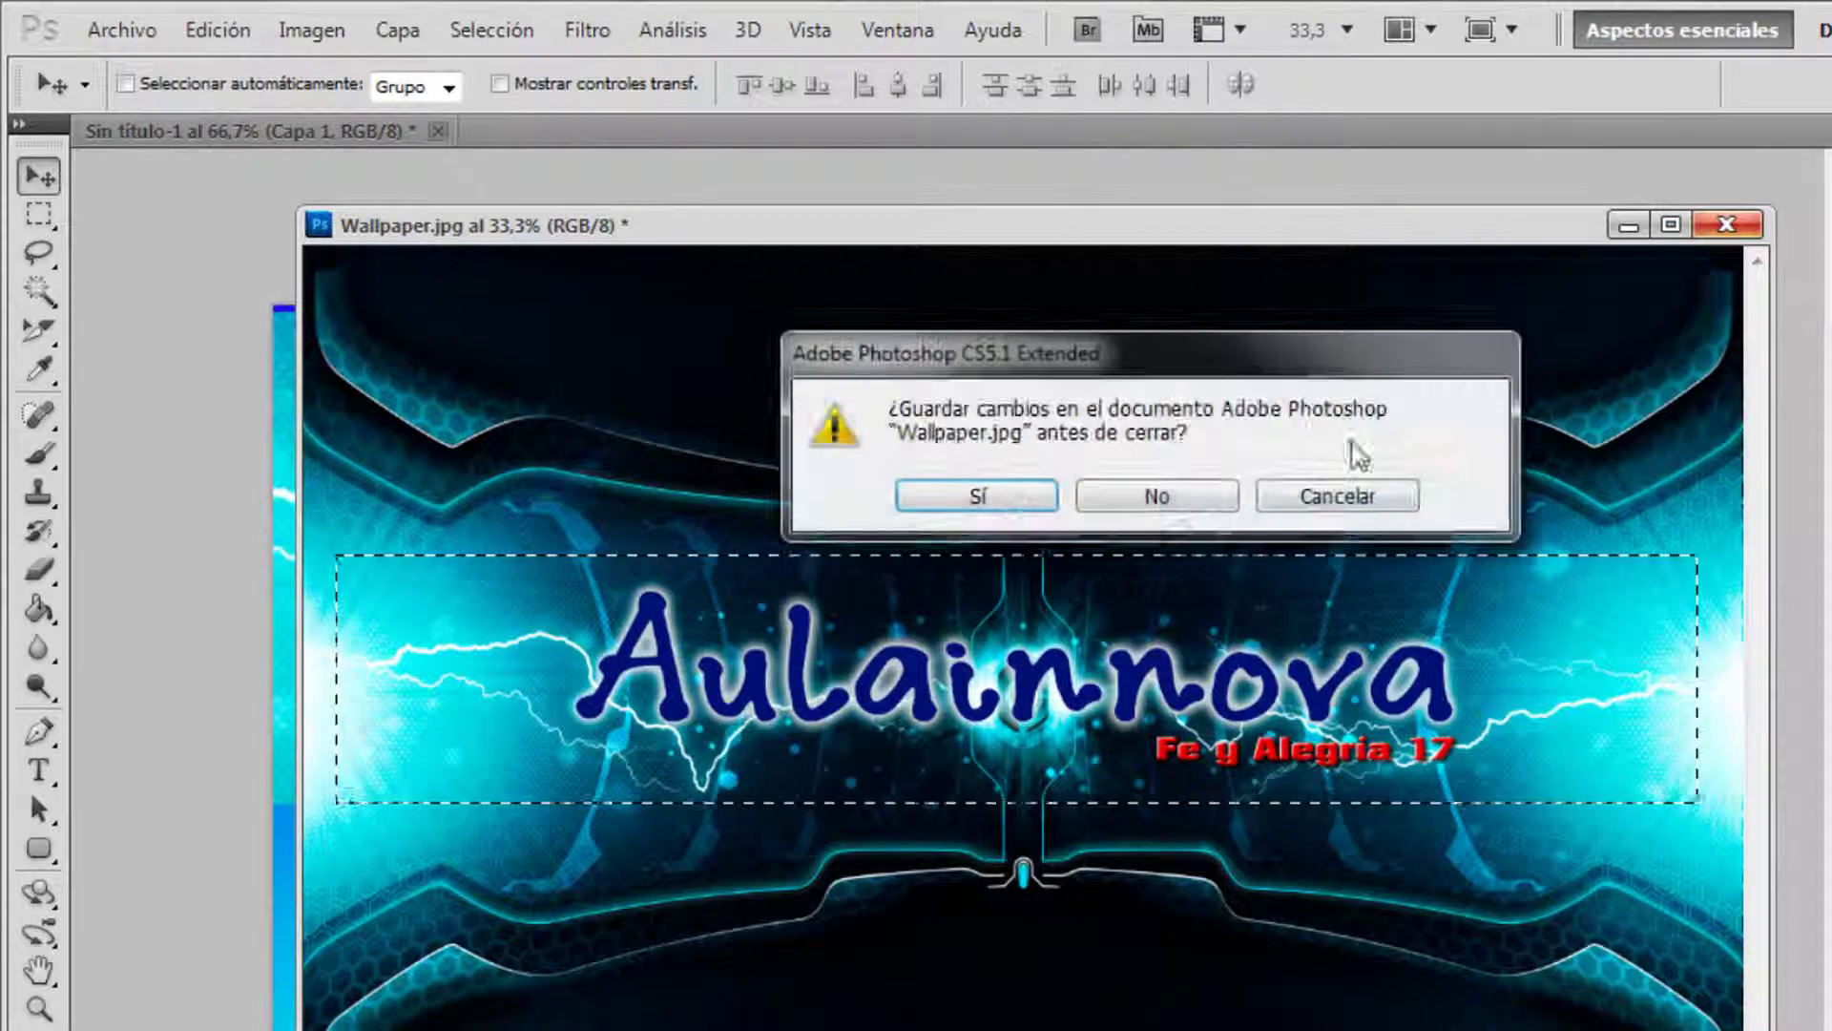
click(1160, 497)
Step: Reposition the oversized banner on the gradient canvas so that its left edge lies inside the canvas
drag(703, 492, 851, 500)
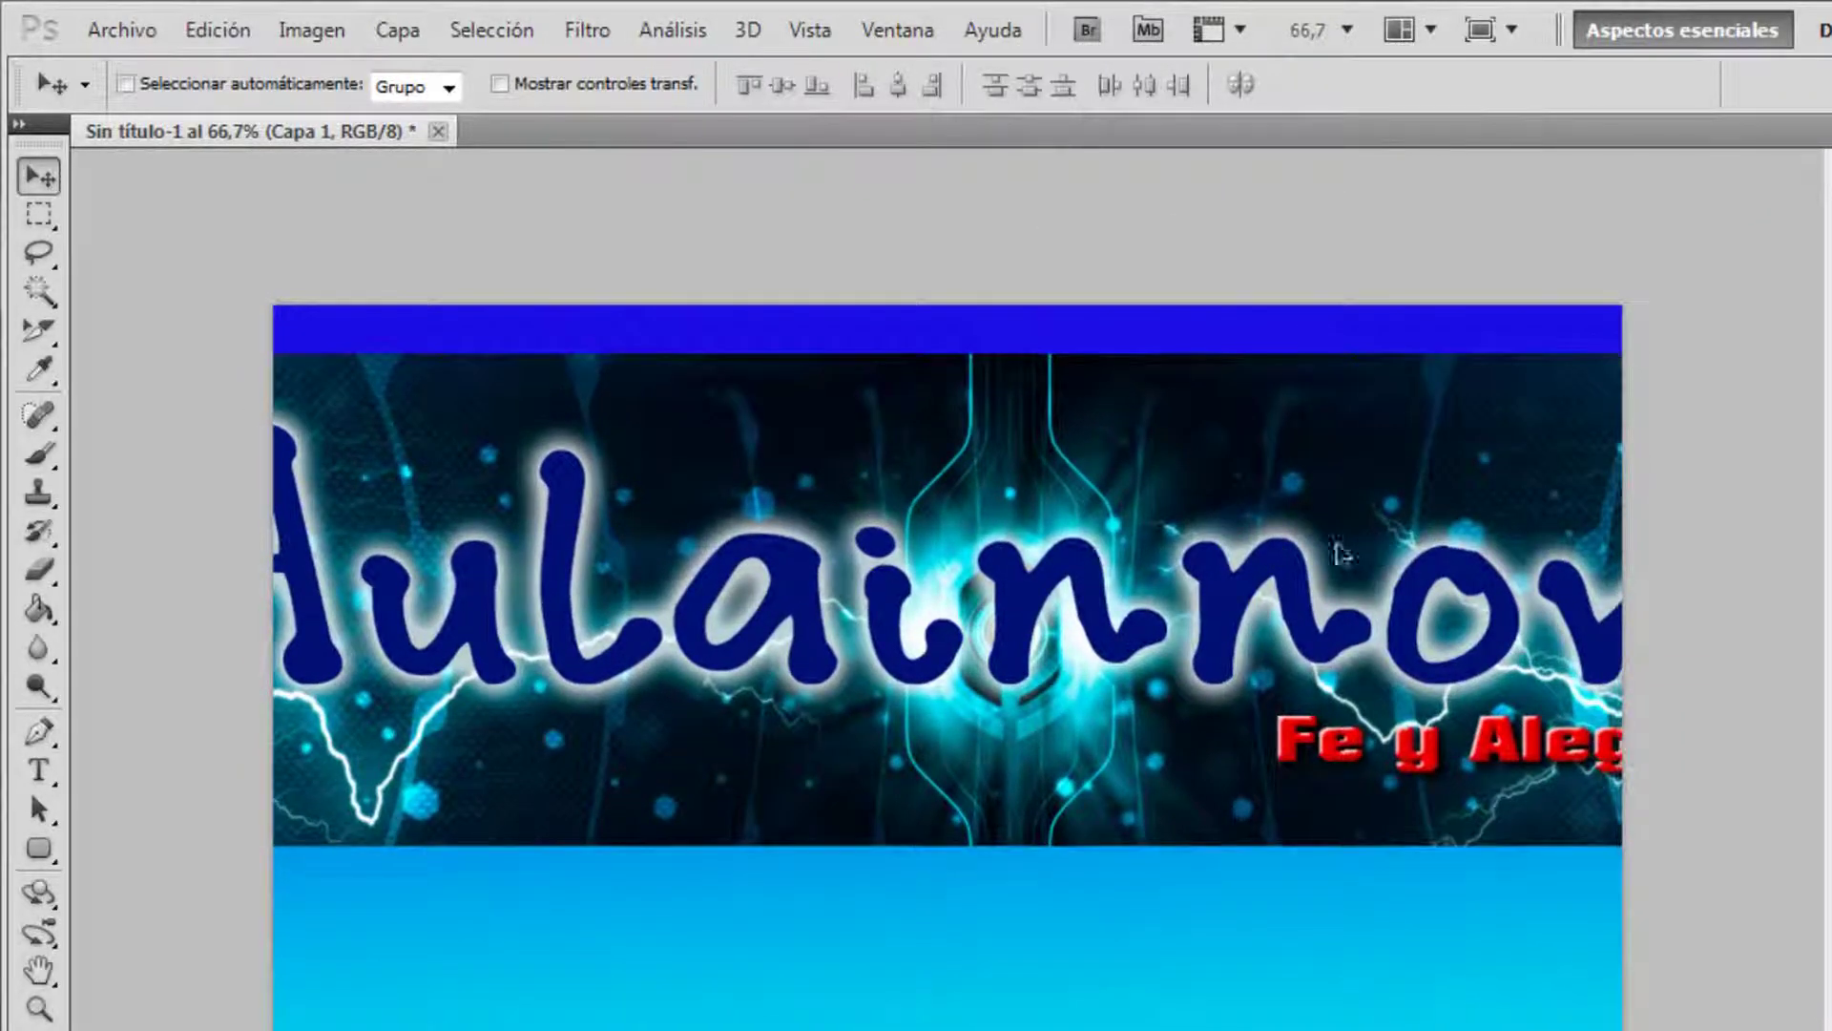
drag(1351, 544, 1406, 541)
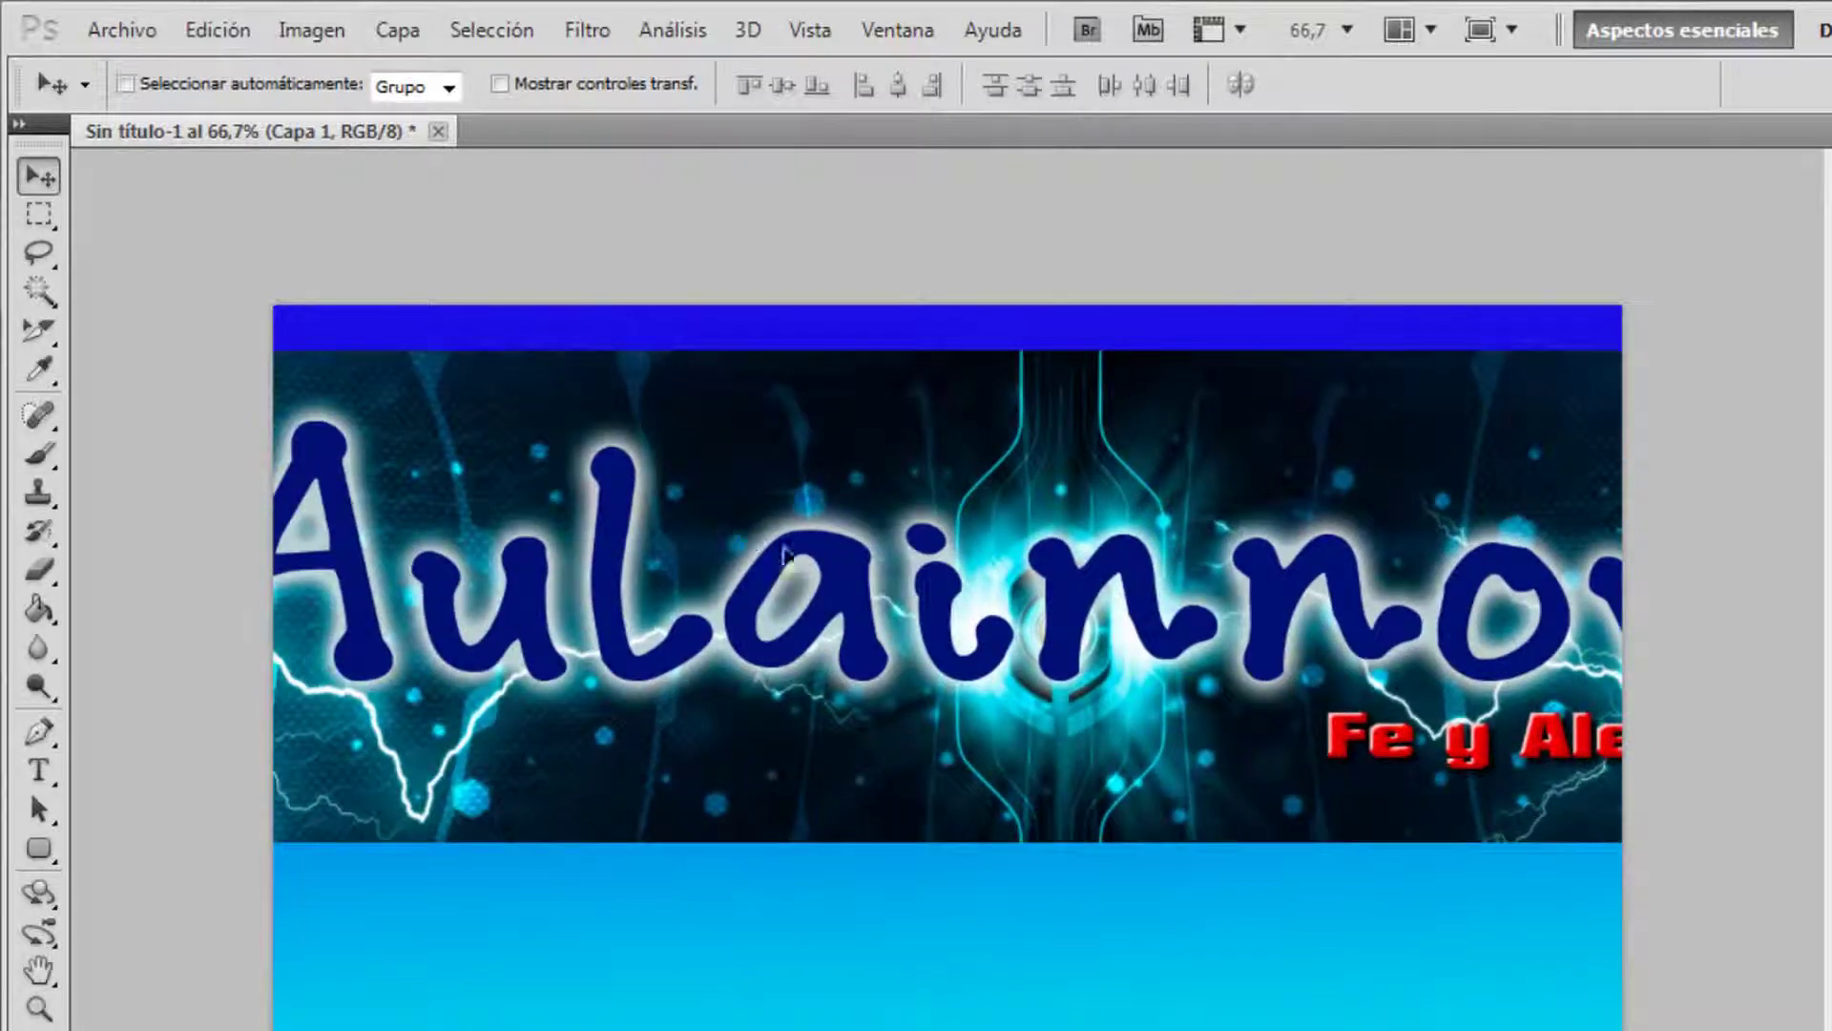
drag(768, 536, 1201, 585)
drag(577, 534, 756, 520)
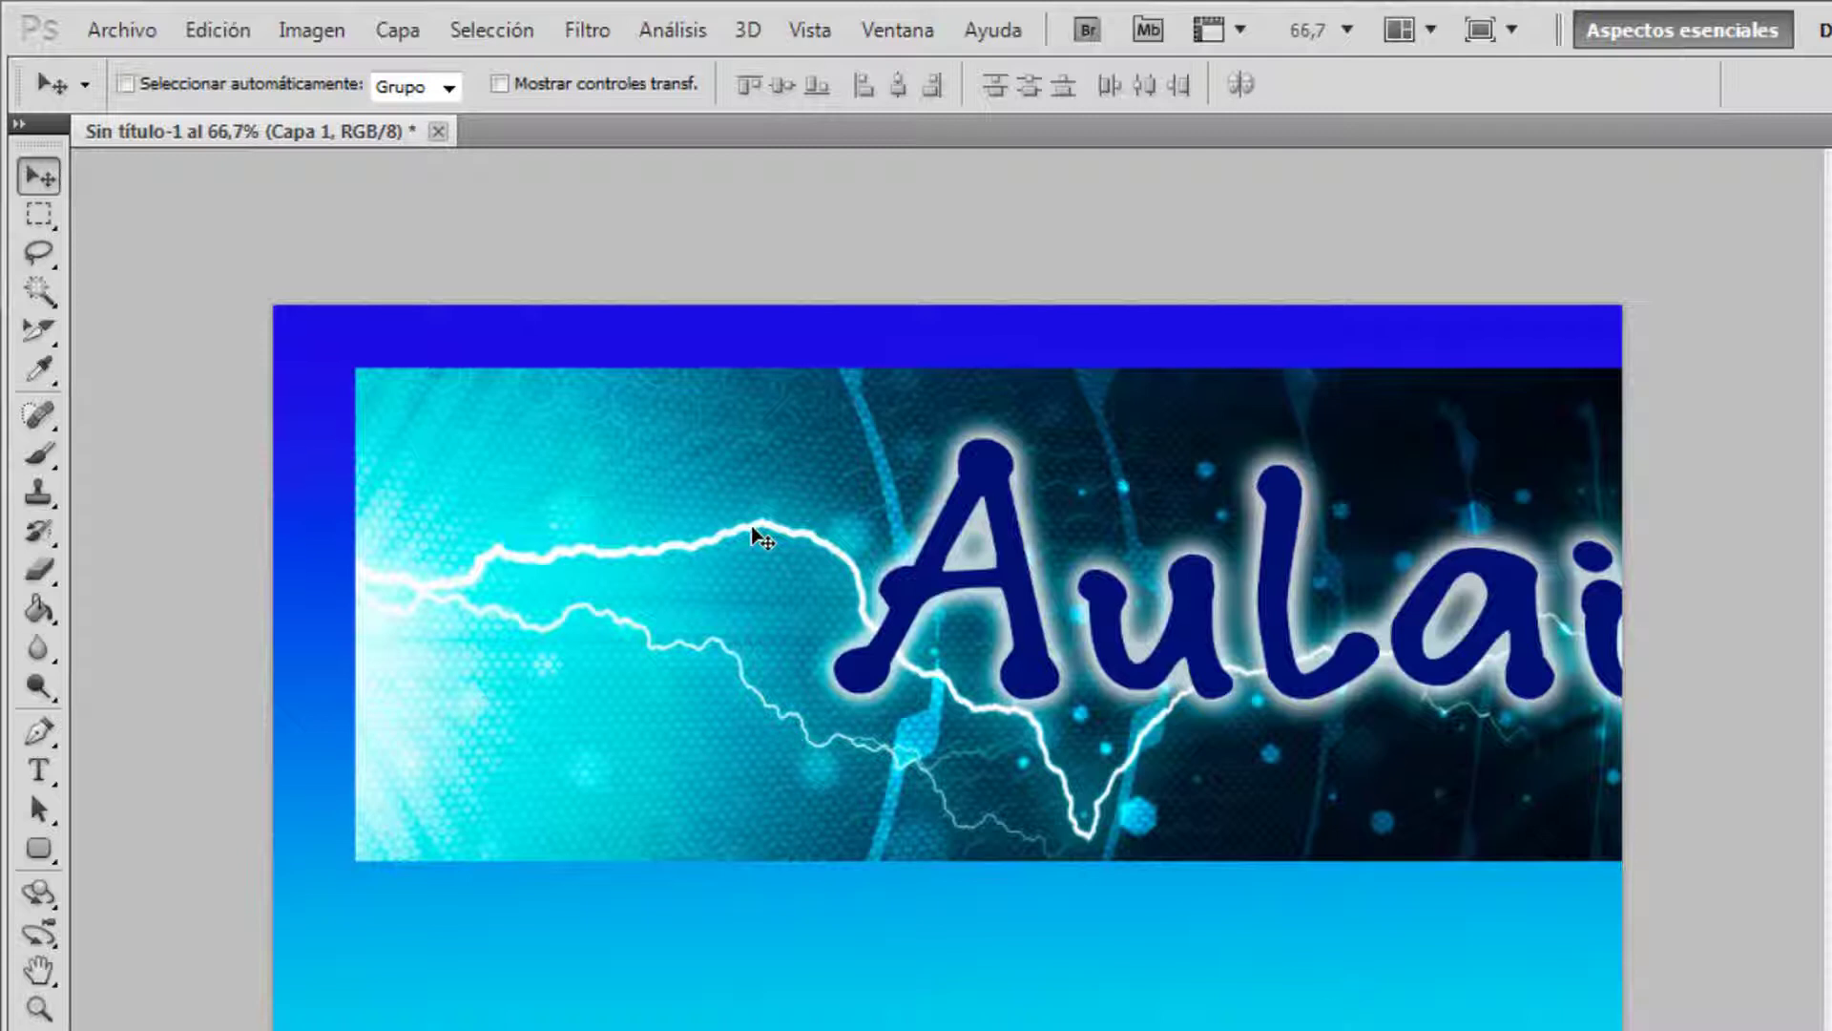
Step: Scale the banner to about 48% width and 40% height, fitting it along the canvas's upper edge with a narrow margin, and apply the transformation
key(ctrl+t)
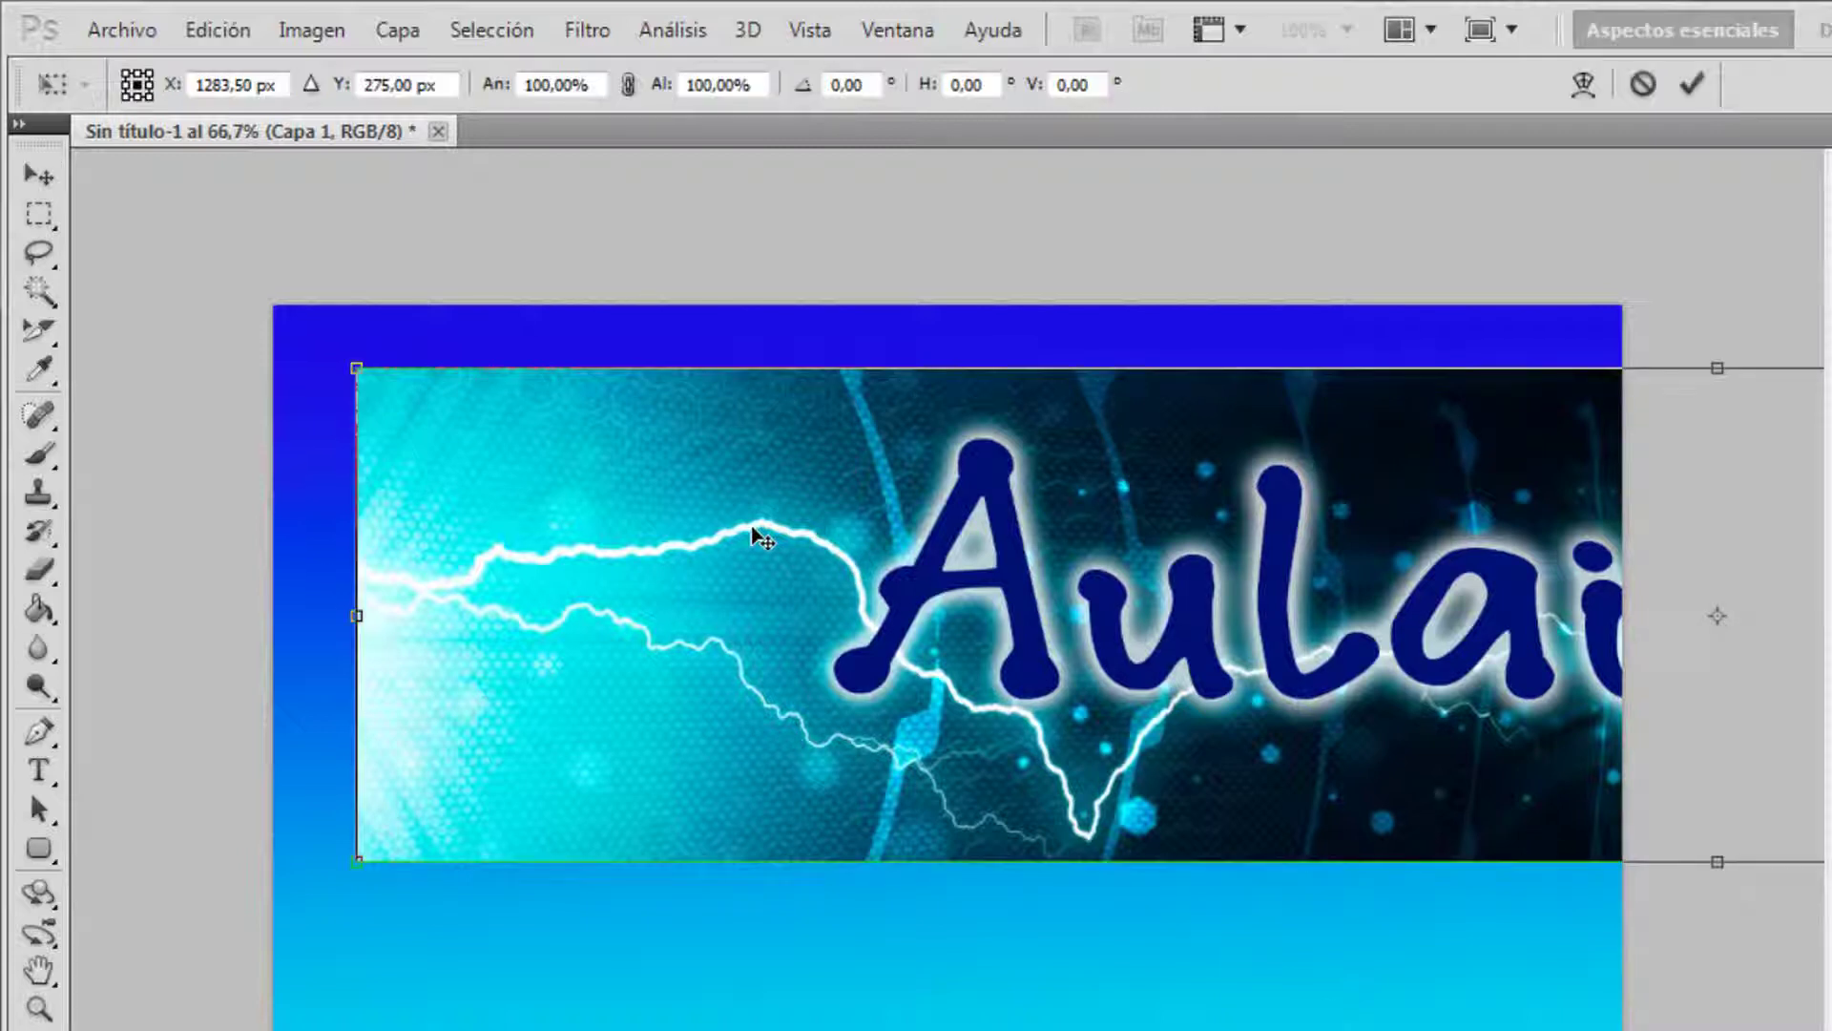
drag(358, 370, 1286, 604)
drag(1387, 671, 431, 405)
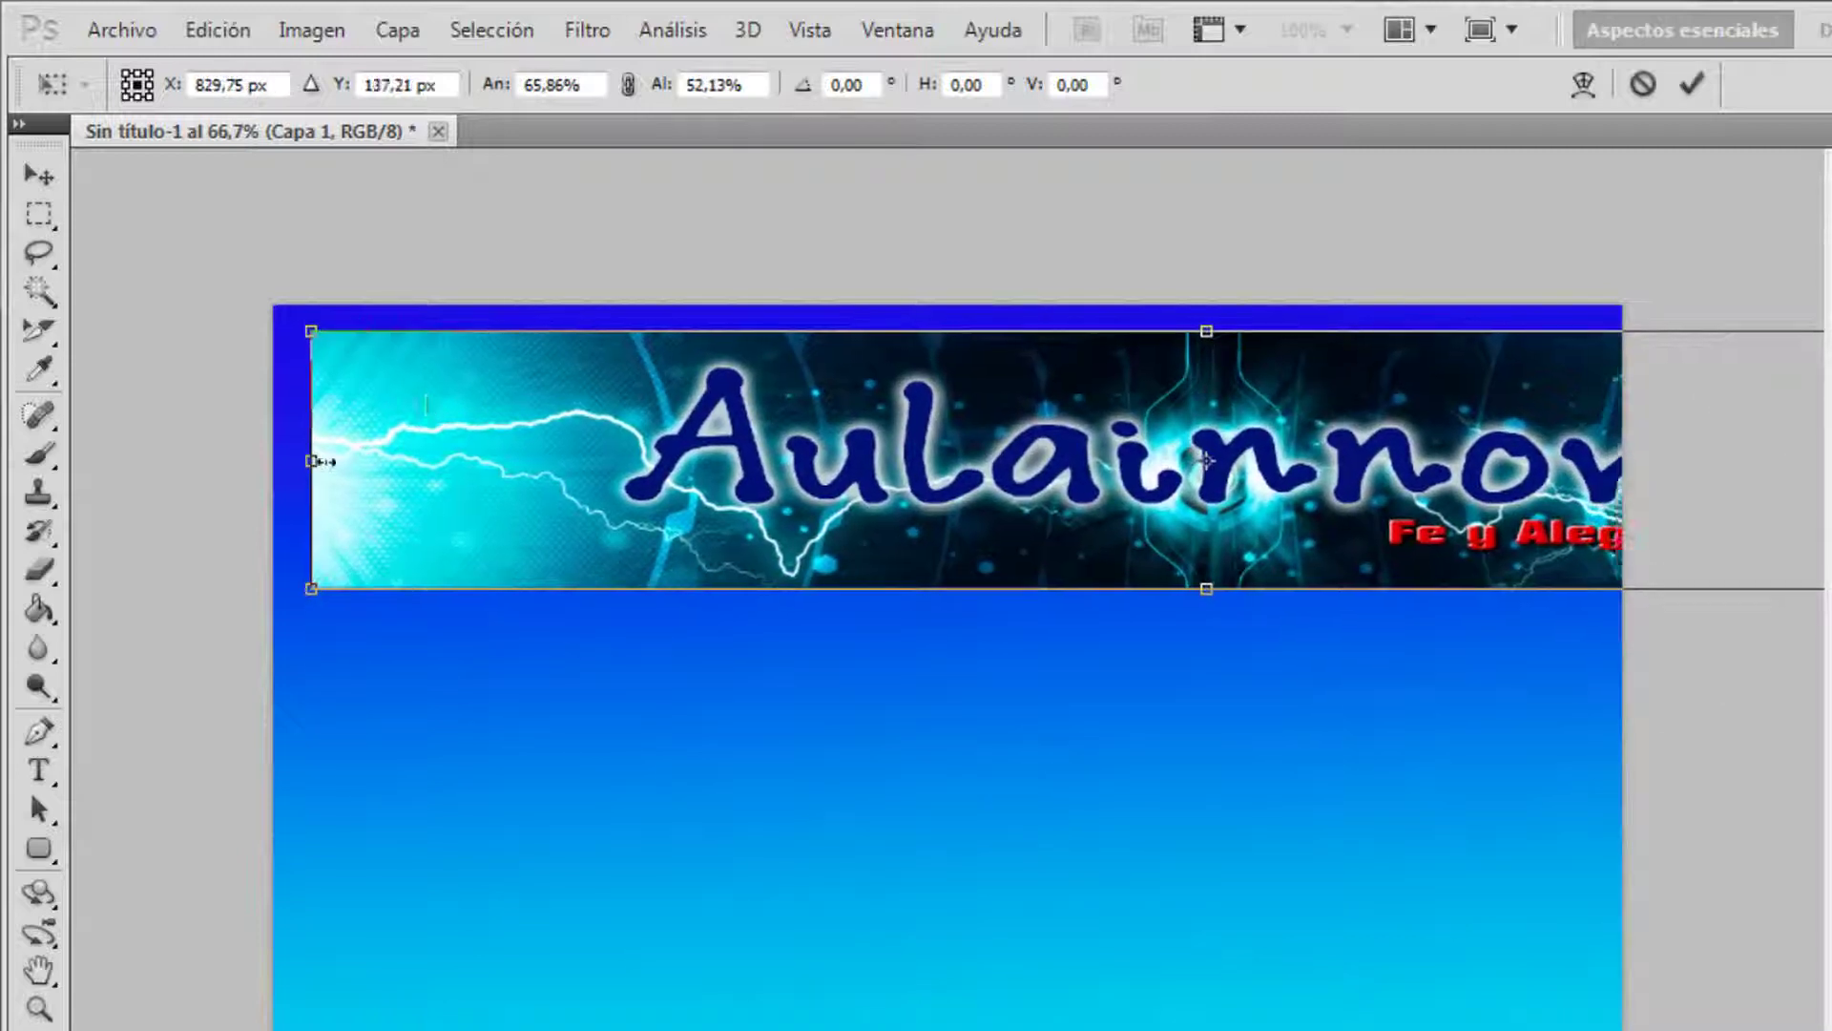
drag(312, 462, 660, 462)
drag(817, 490, 459, 487)
drag(310, 460, 615, 460)
drag(773, 470, 482, 458)
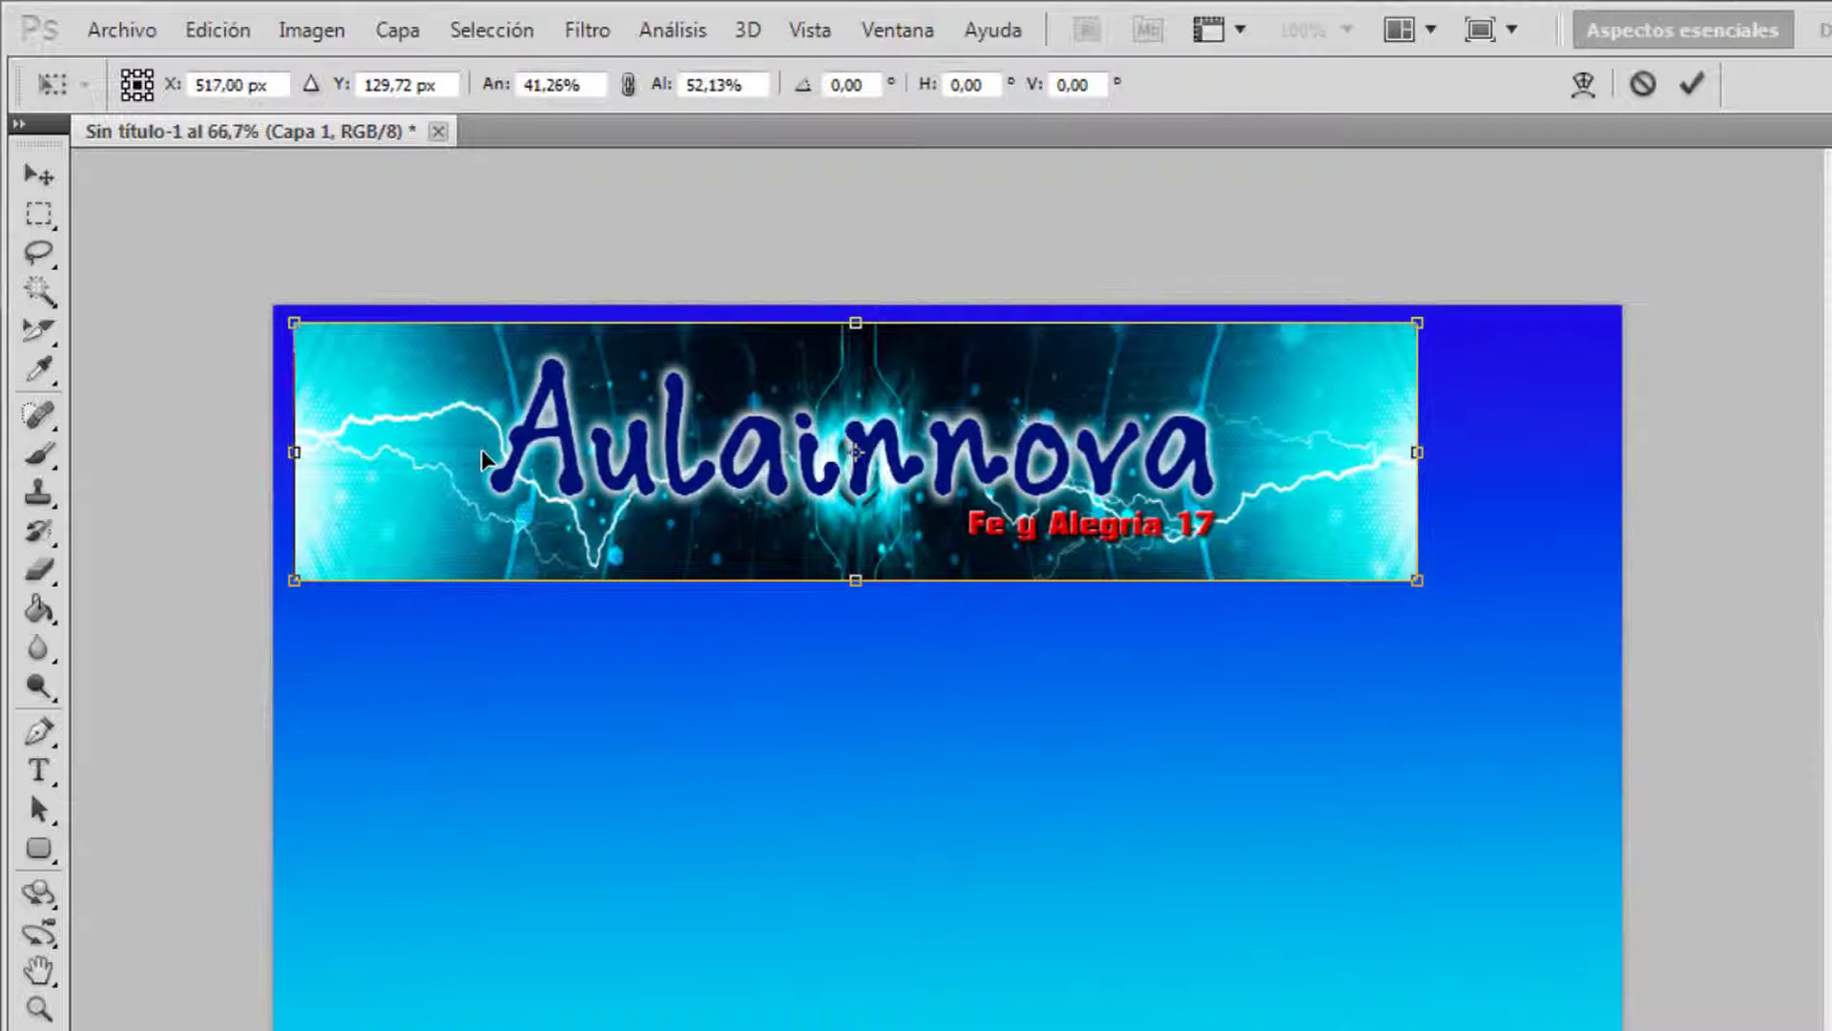
drag(1420, 582, 1603, 522)
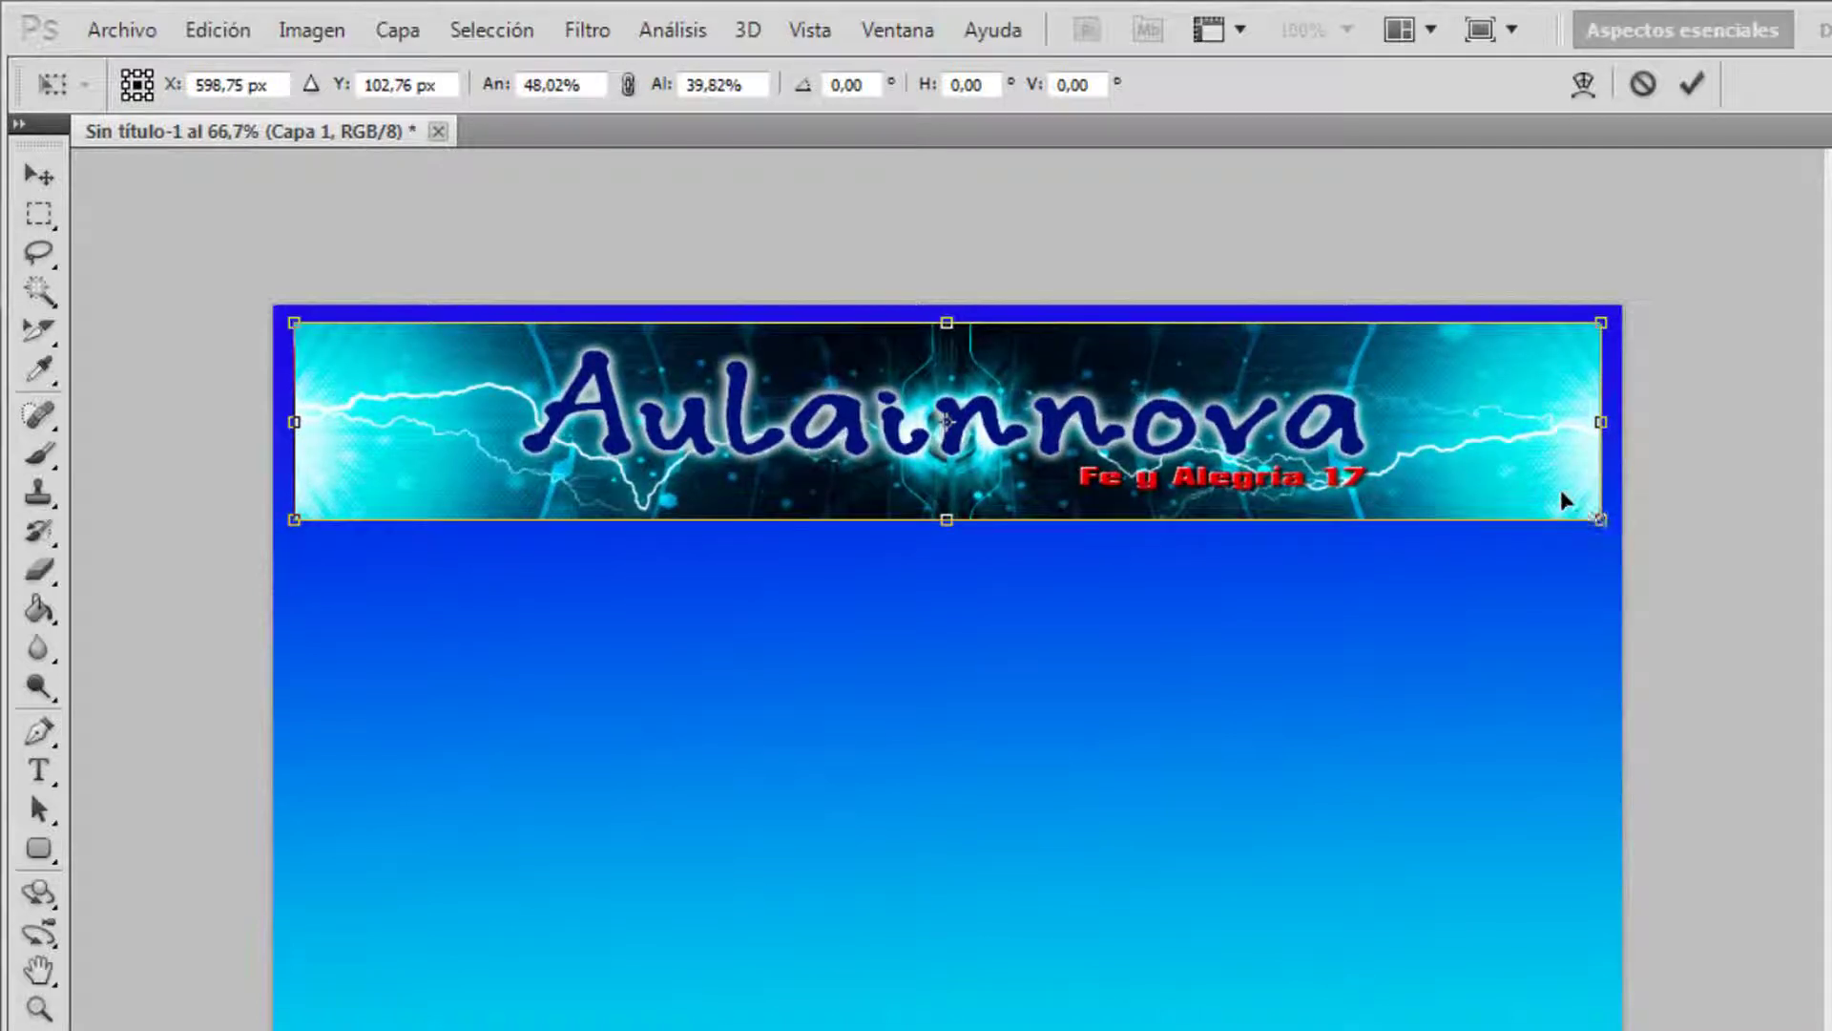
key(Return)
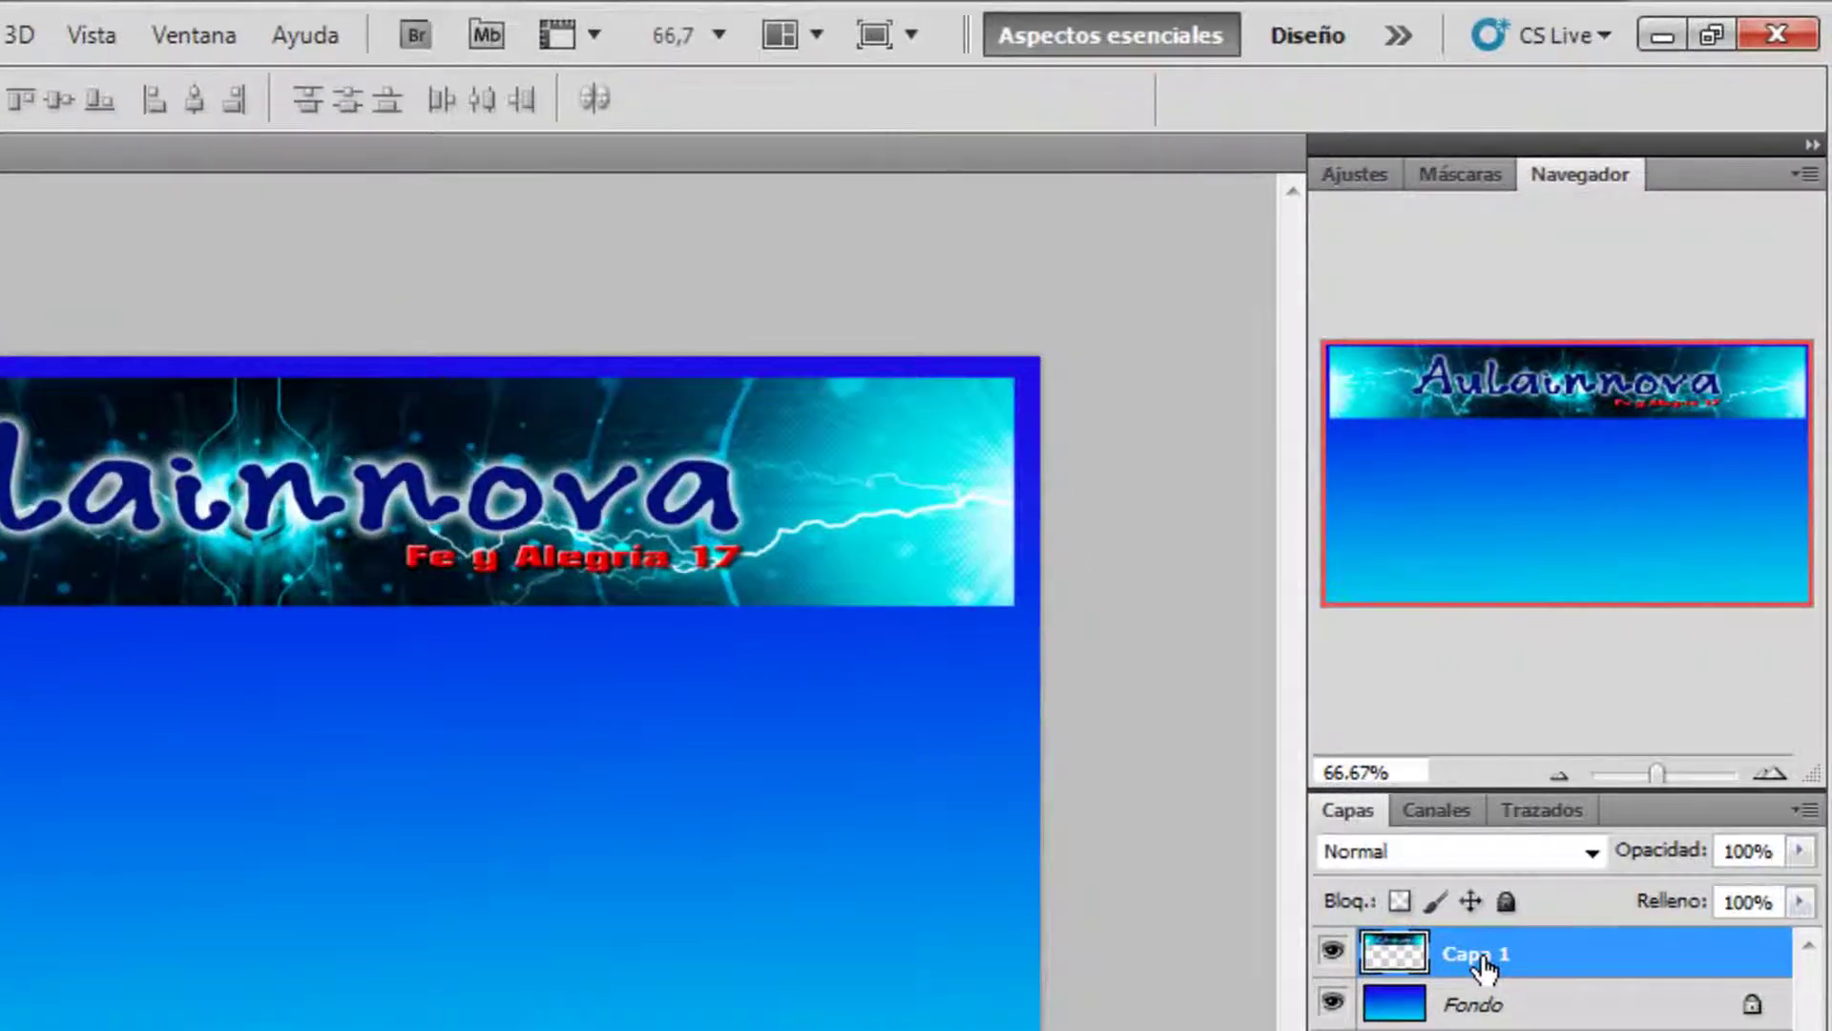
Step: Open the blending options of the banner layer Capa 1 and move the dialog clear of the banner
right_click(1482, 960)
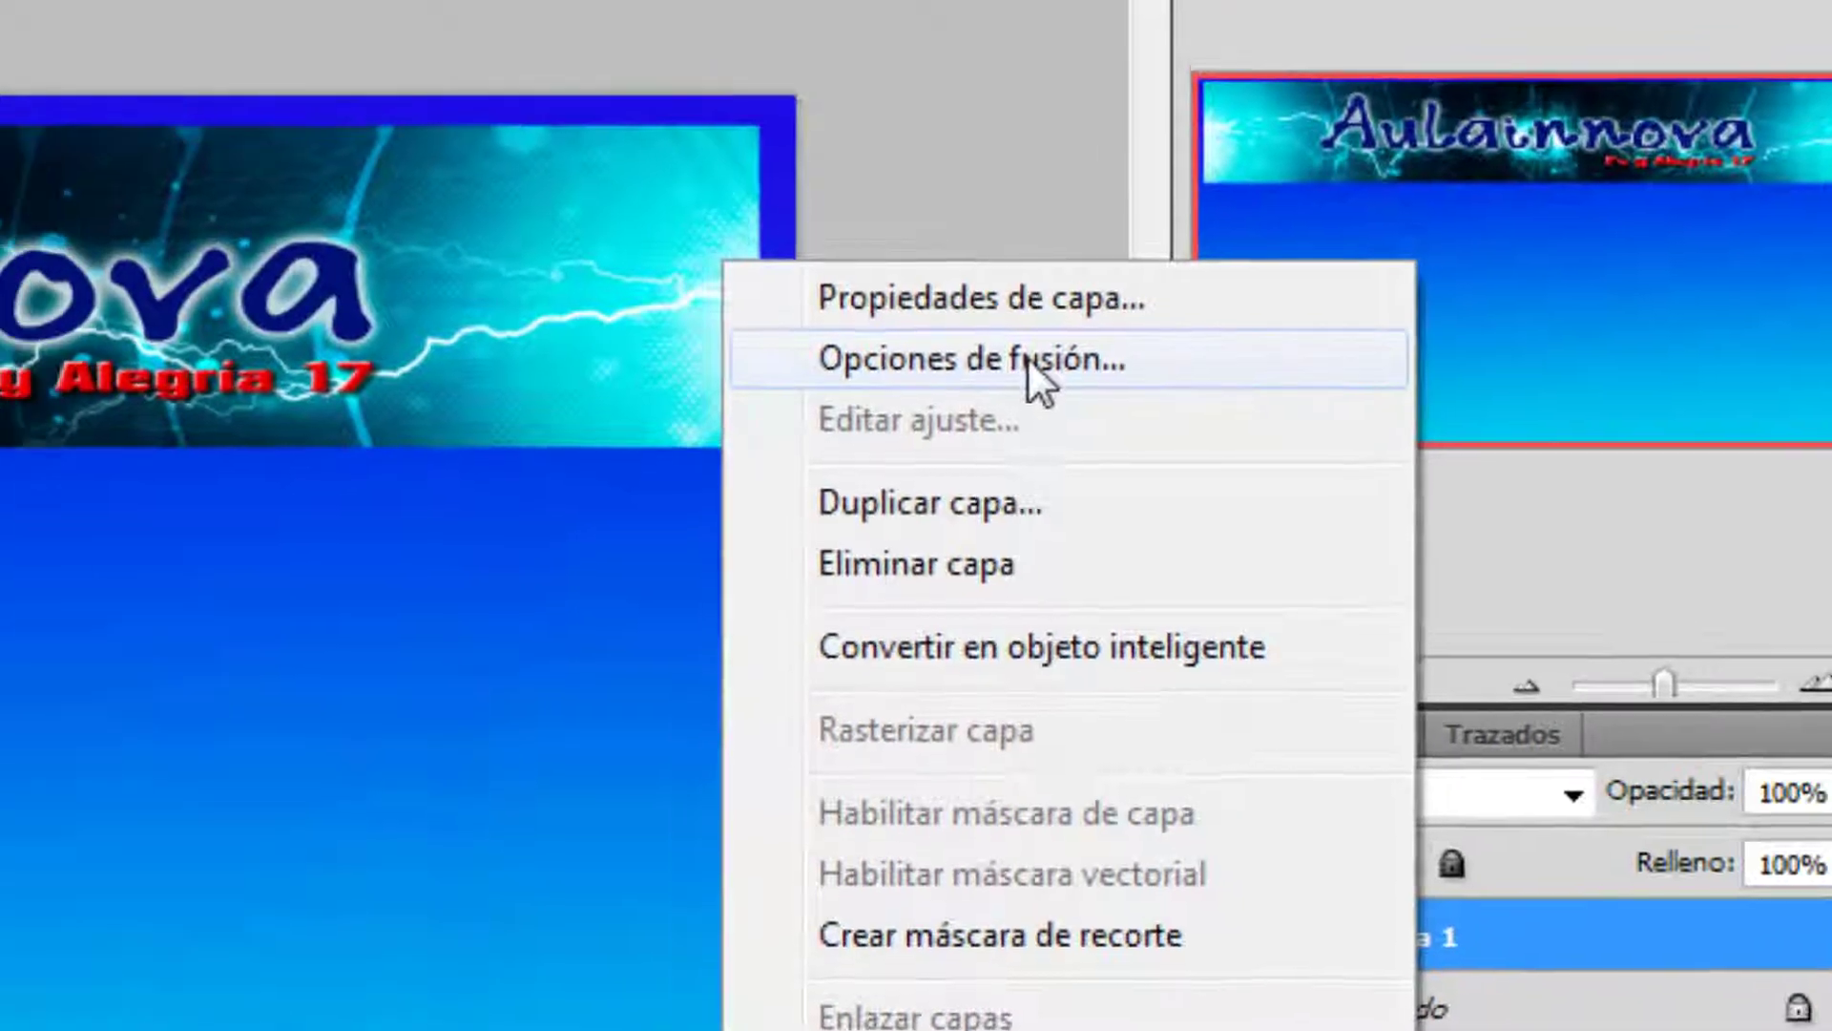
click(945, 339)
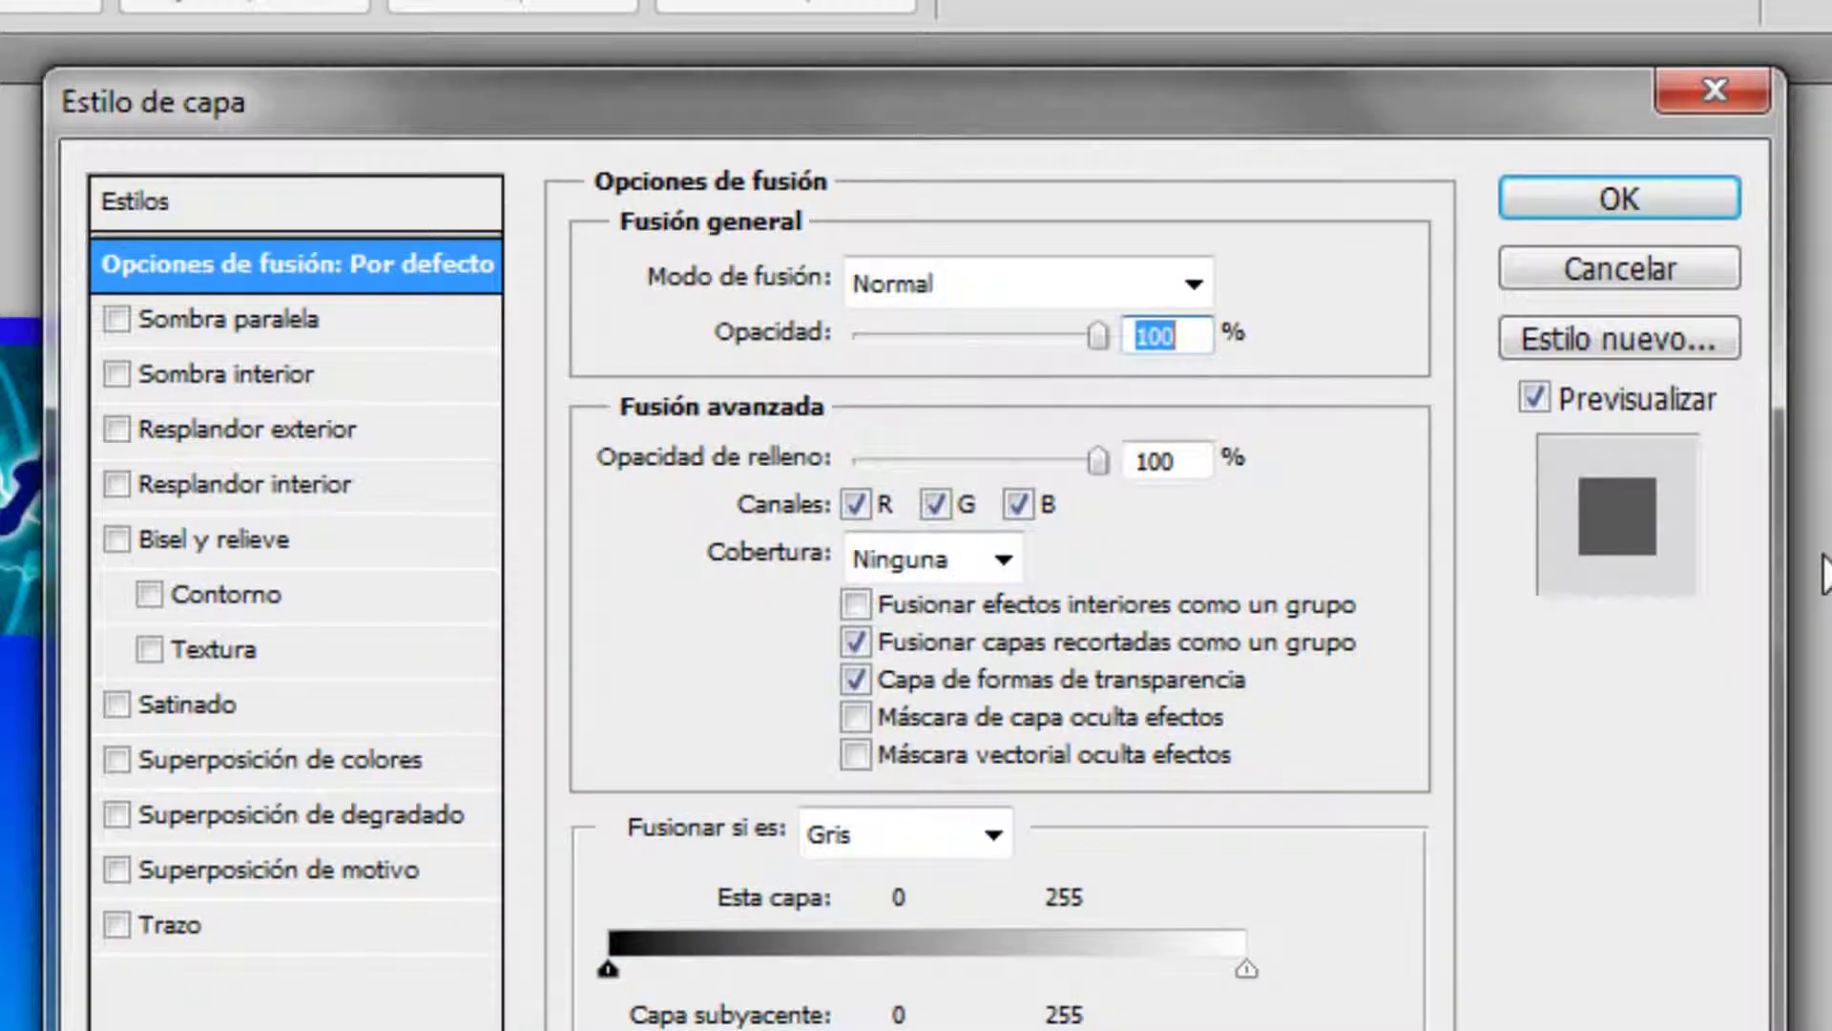
drag(884, 111, 1831, 420)
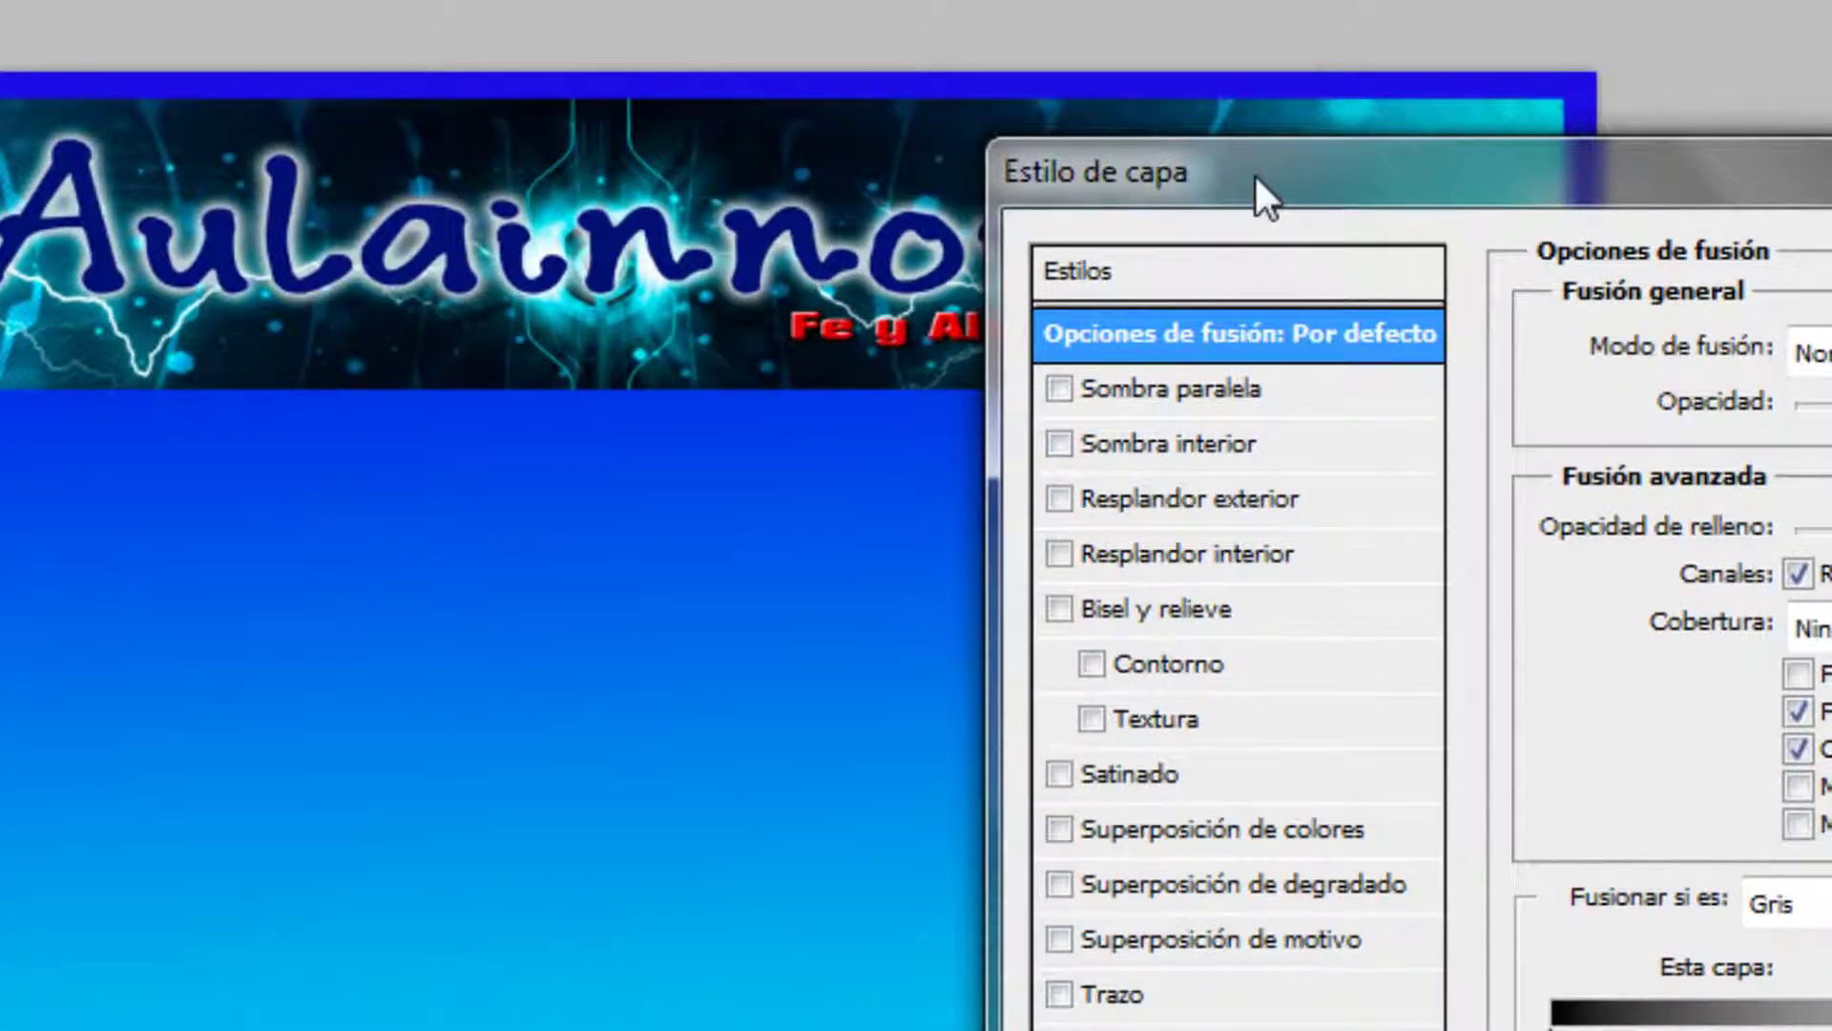
drag(1256, 175, 1172, 168)
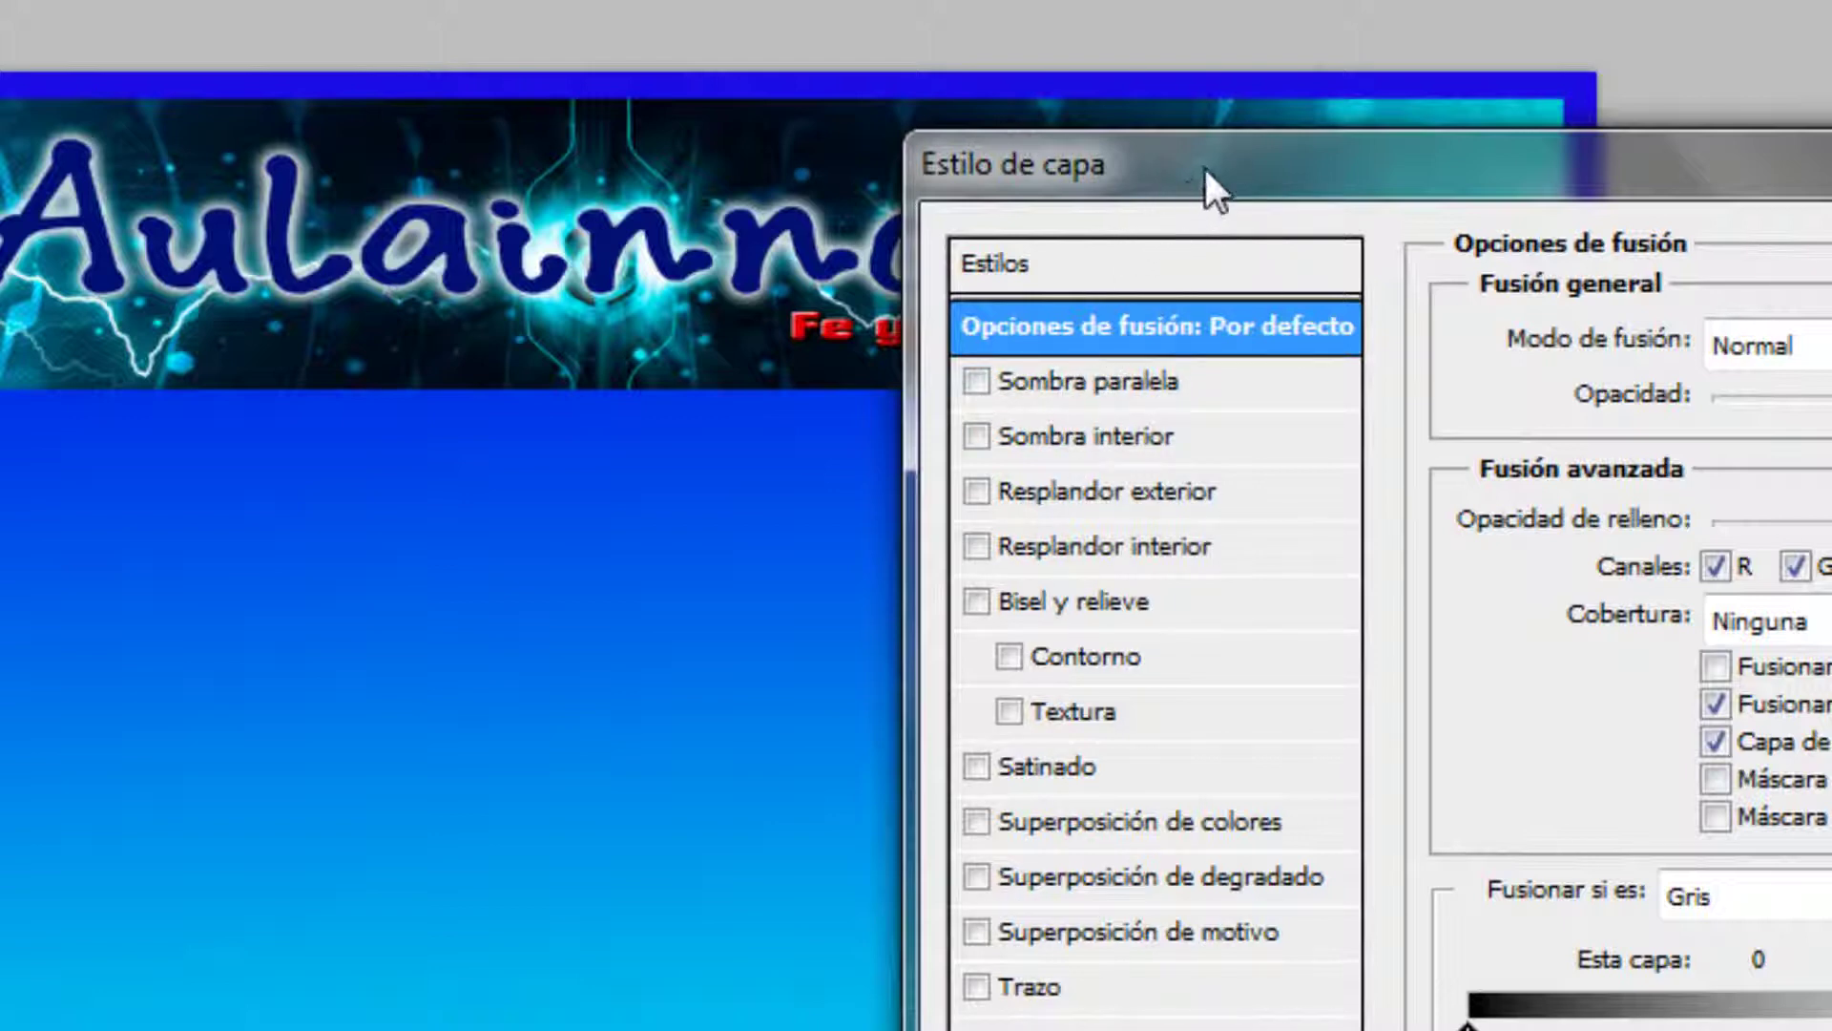
drag(1206, 168, 1260, 412)
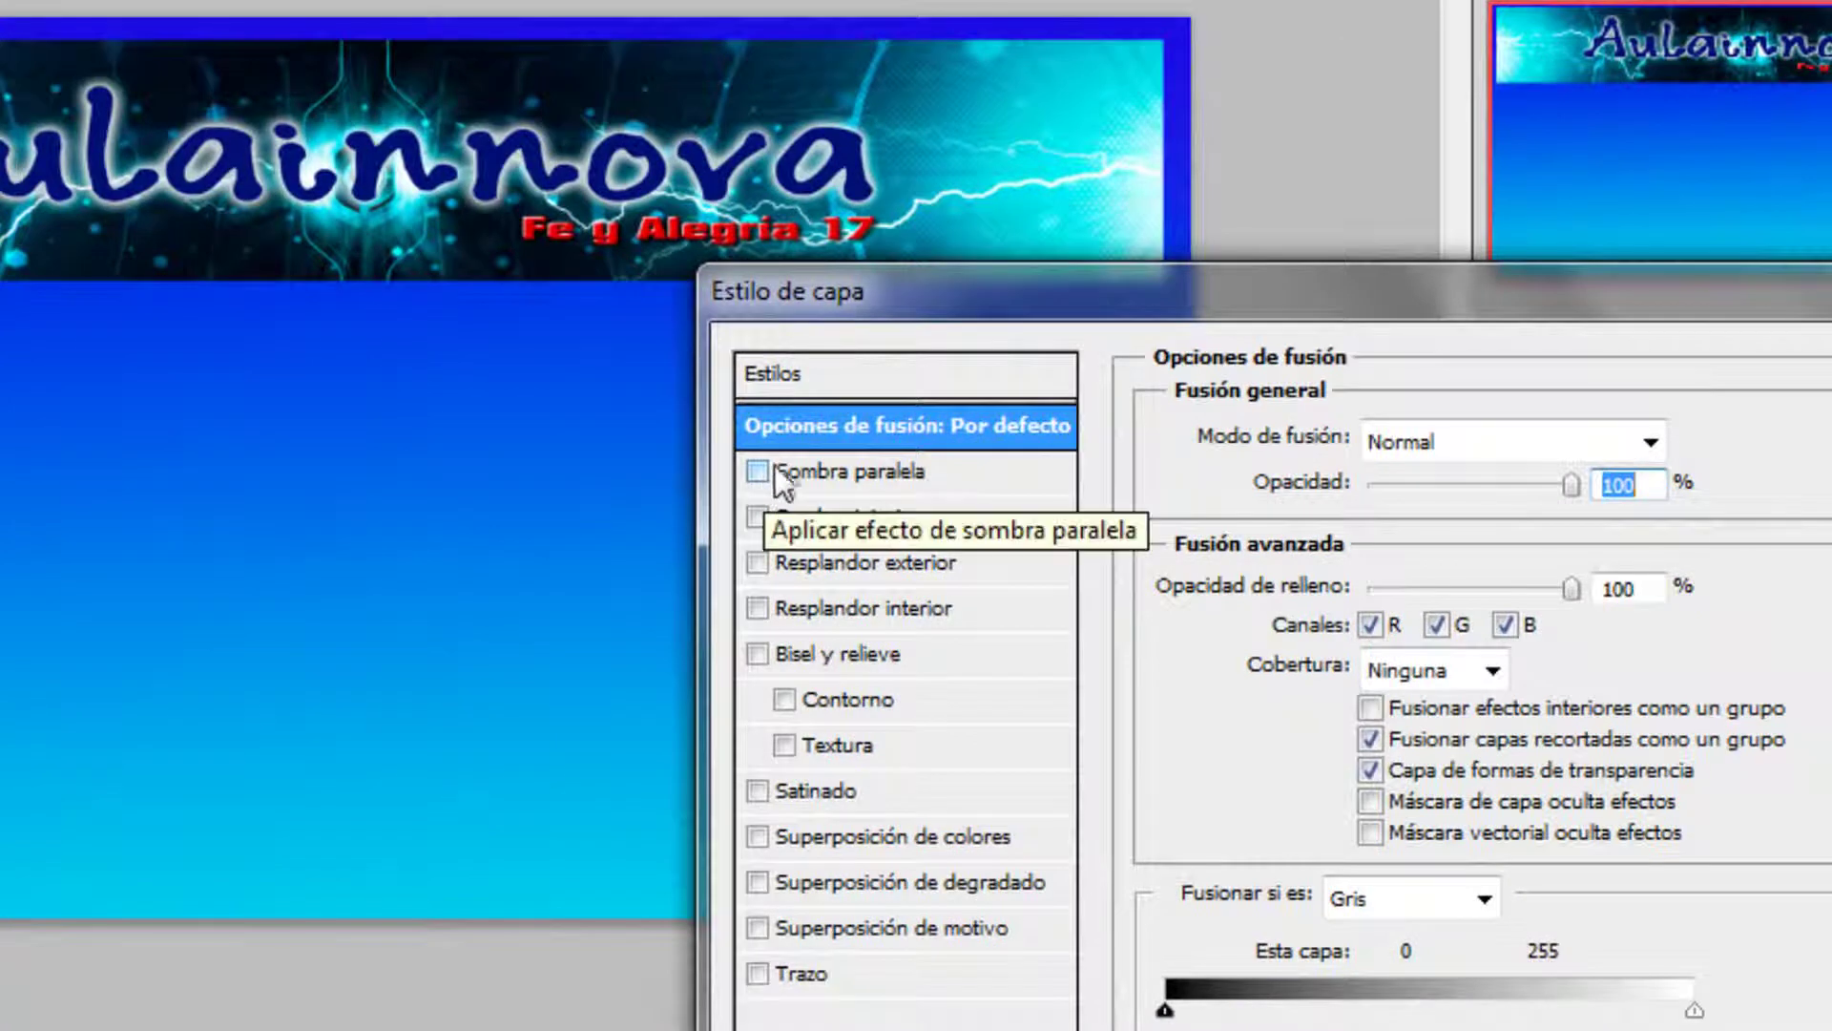
Step: Toggle the banner's drop shadow on and off to compare its effect, leaving it off
click(758, 471)
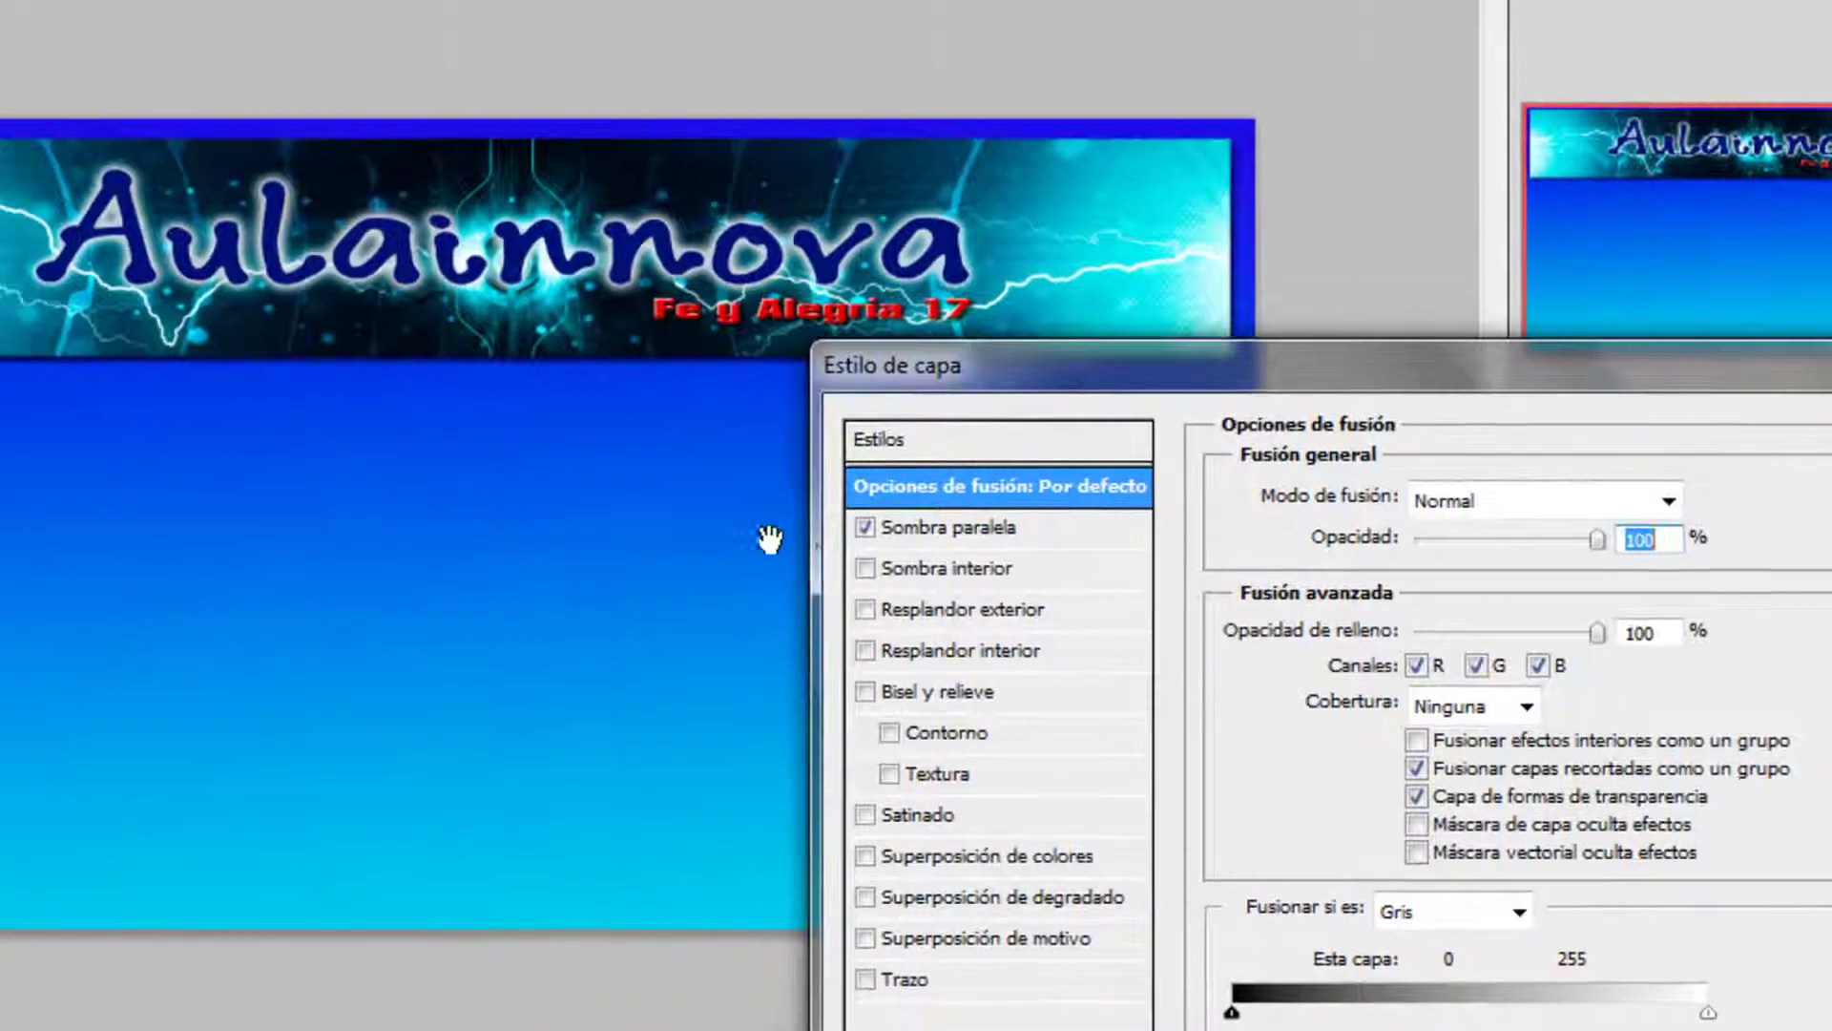
click(864, 528)
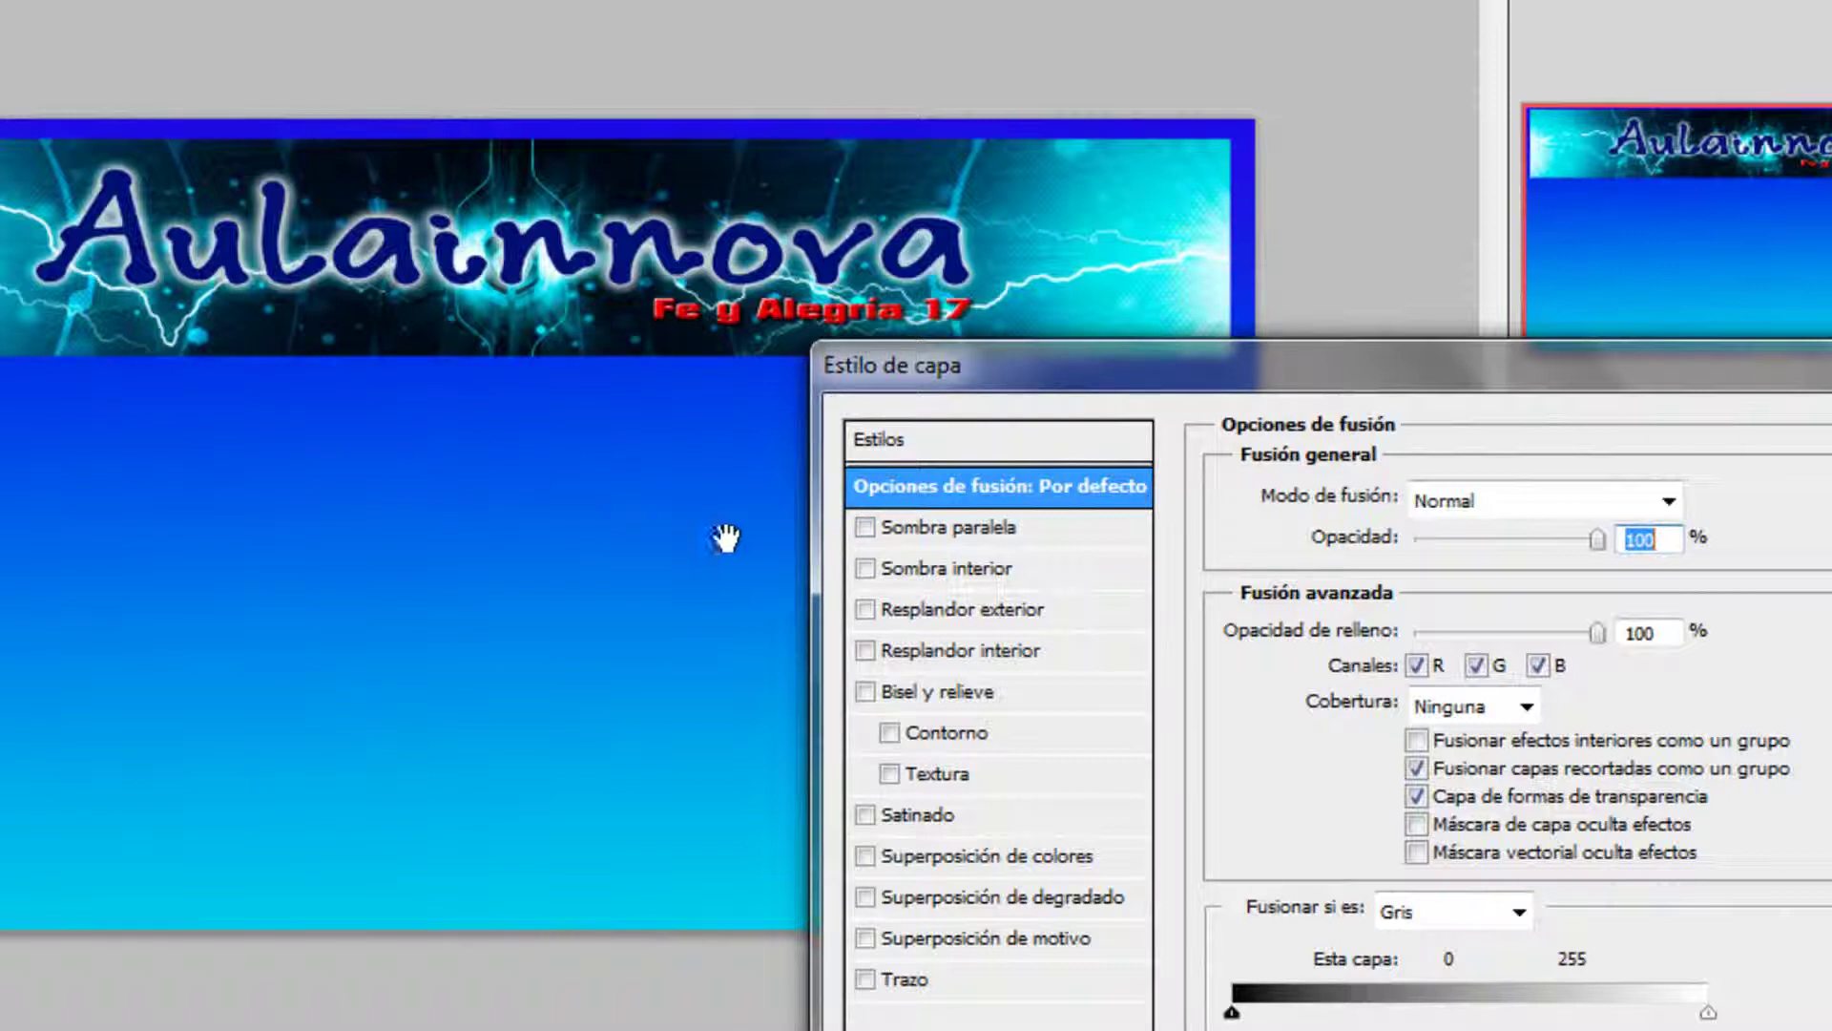
click(865, 527)
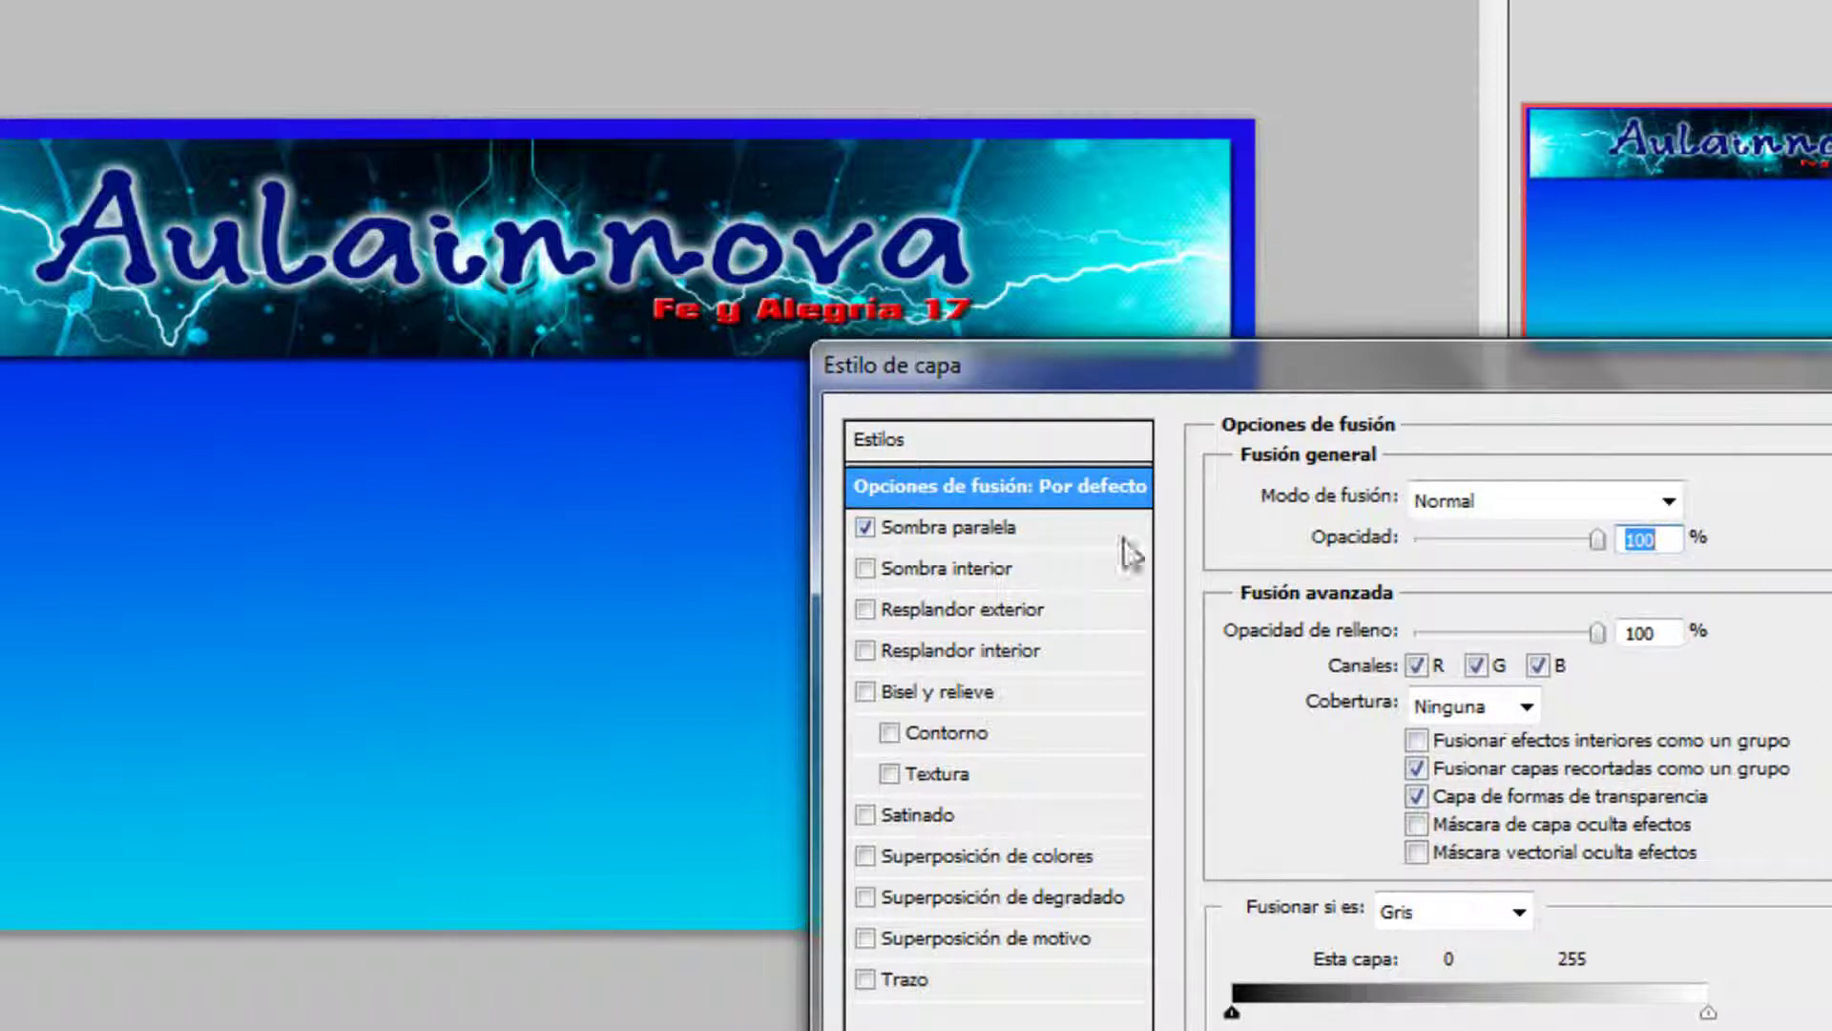
click(866, 527)
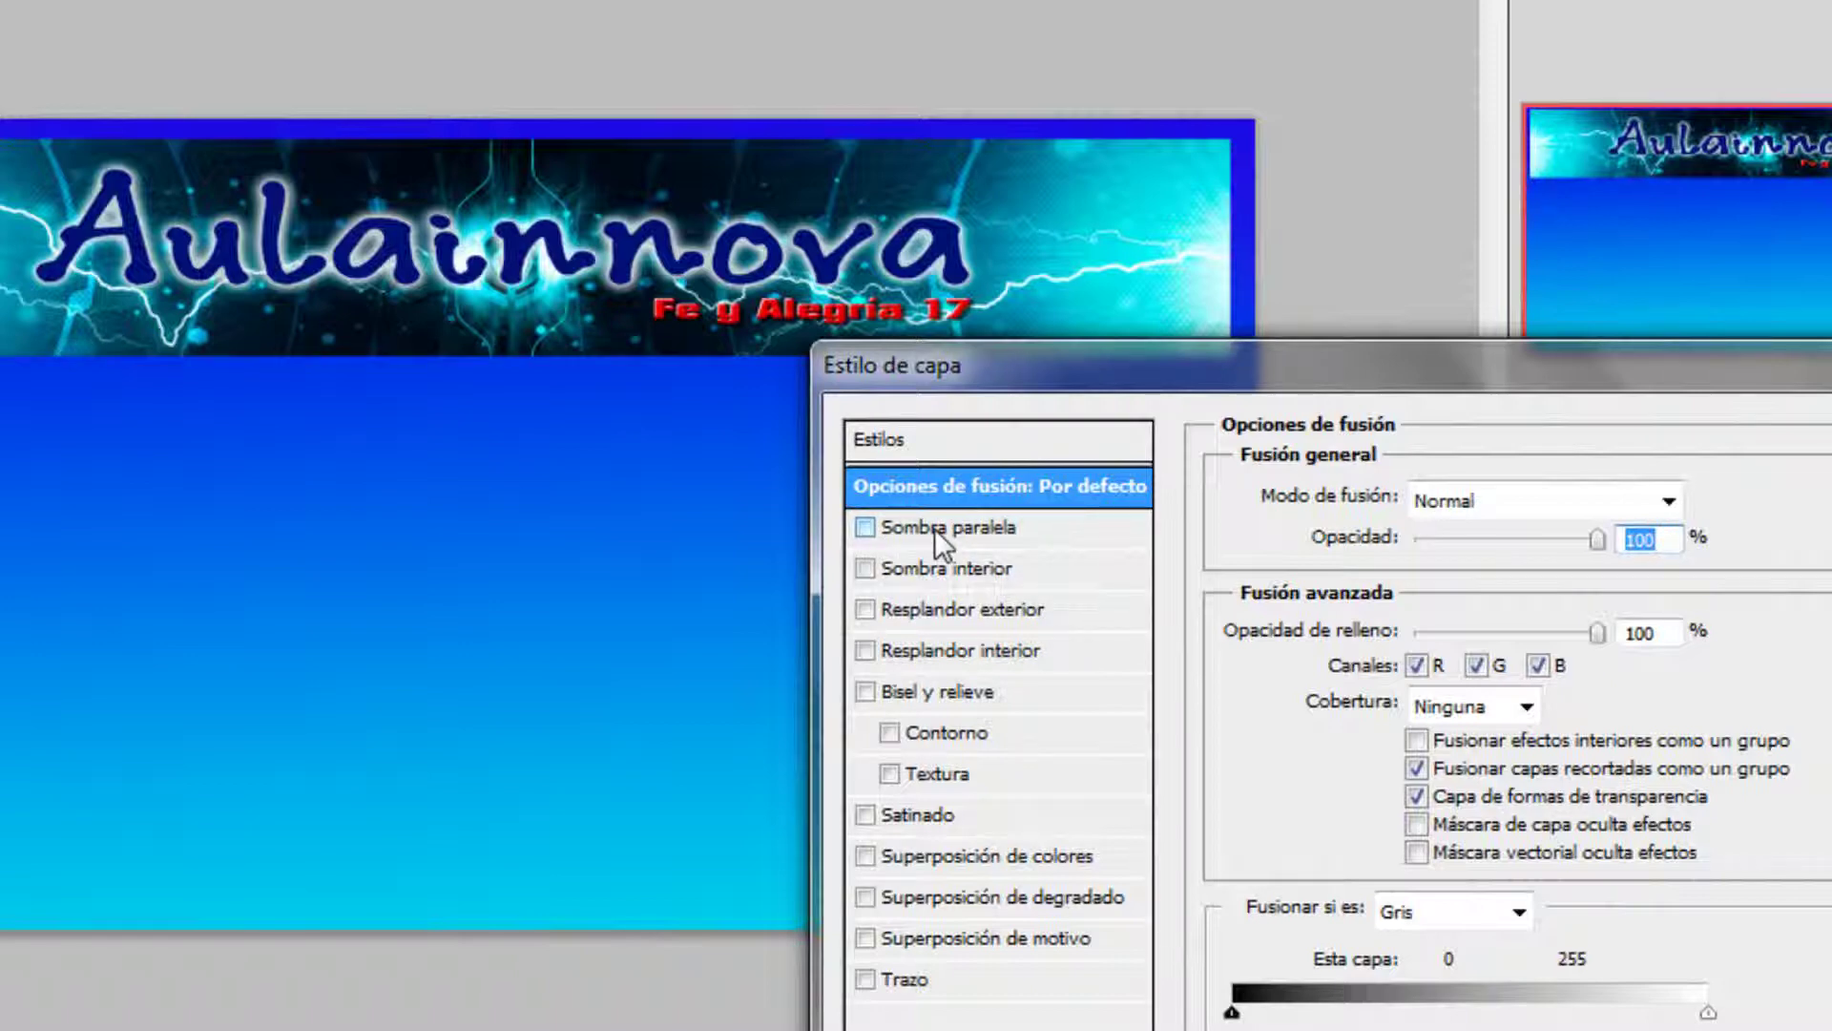
Step: Enable the banner's drop shadow with a distance of 8 px, a spread of 10% and a size of 21 px
click(935, 529)
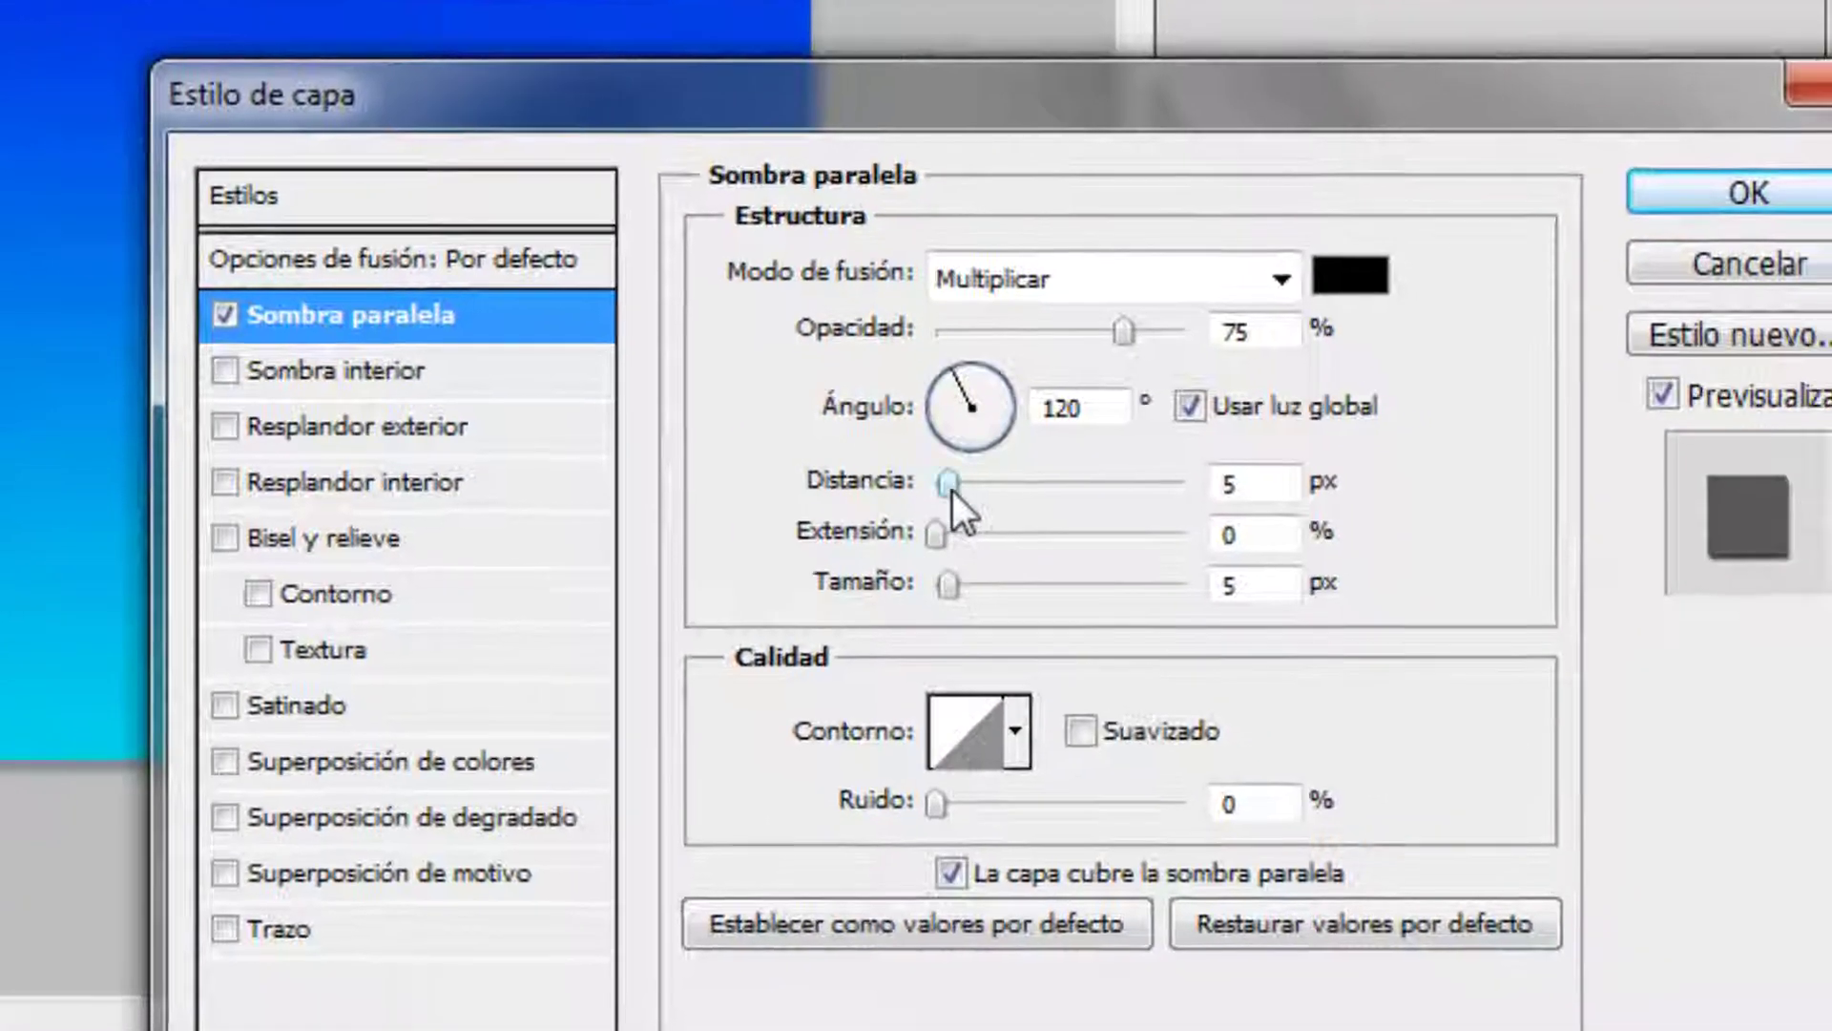
drag(951, 489, 964, 540)
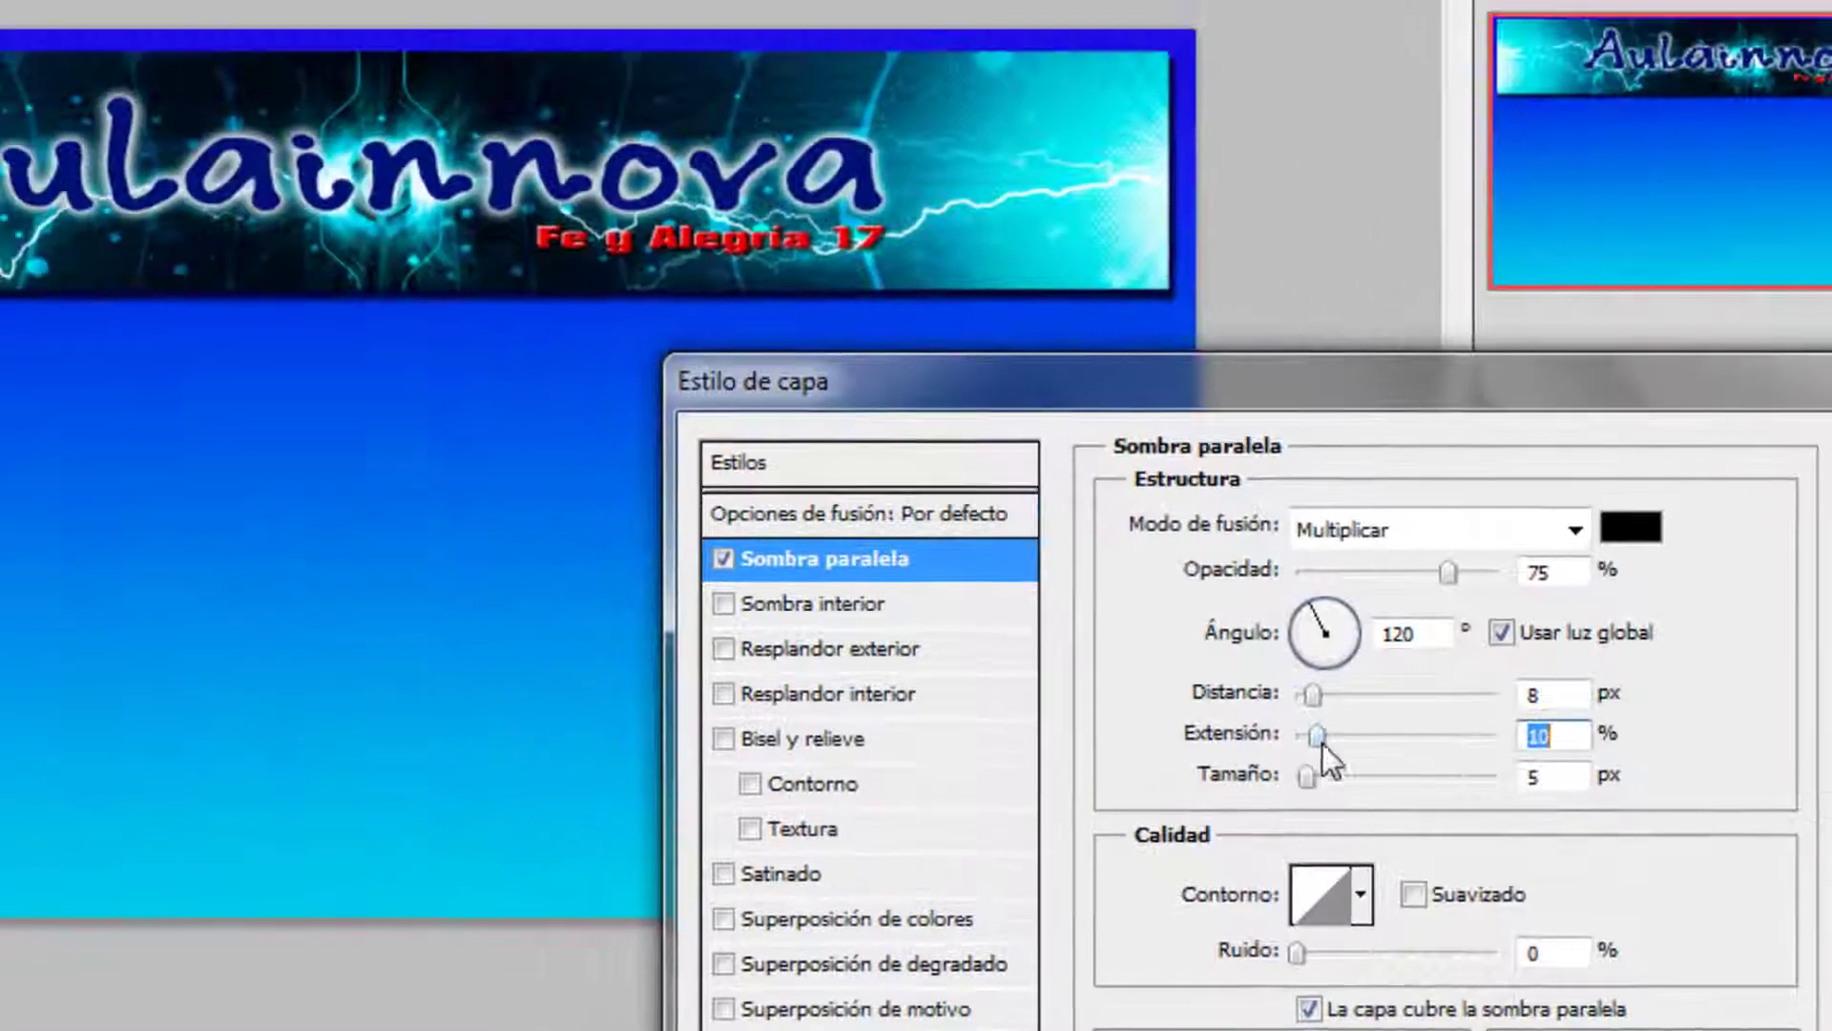
click(949, 586)
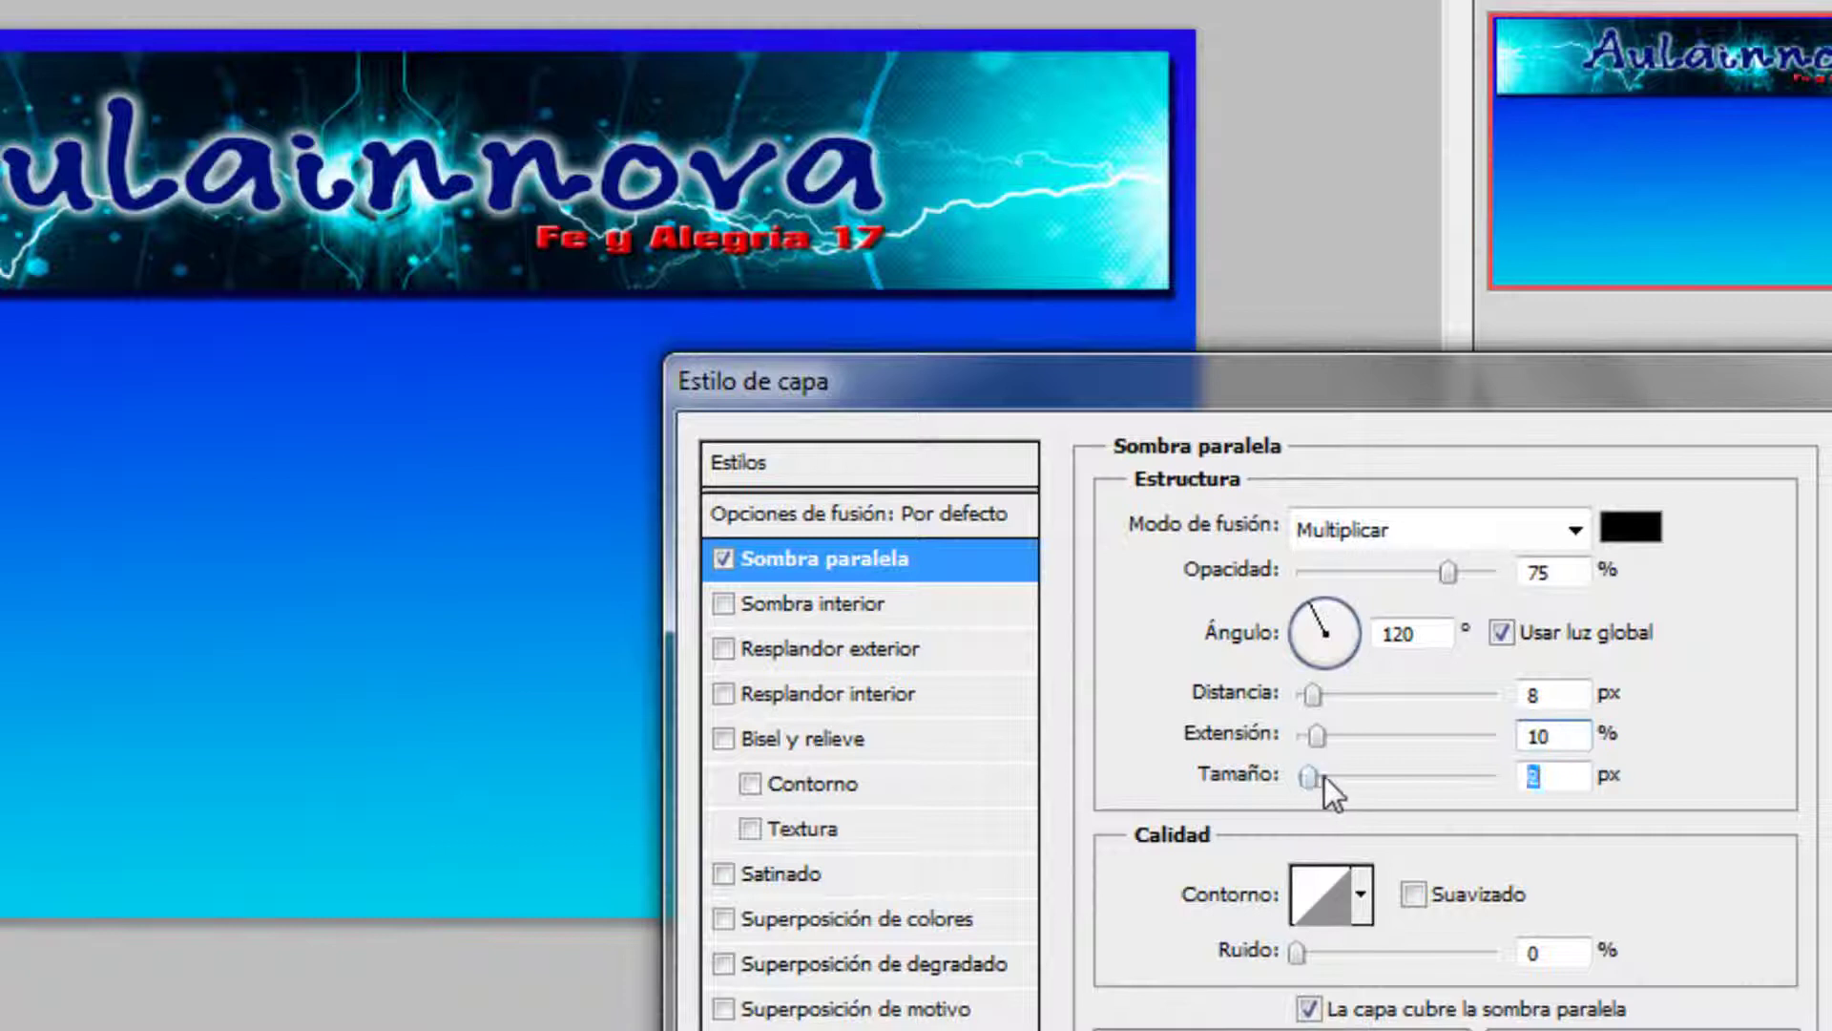
drag(1324, 777, 1327, 776)
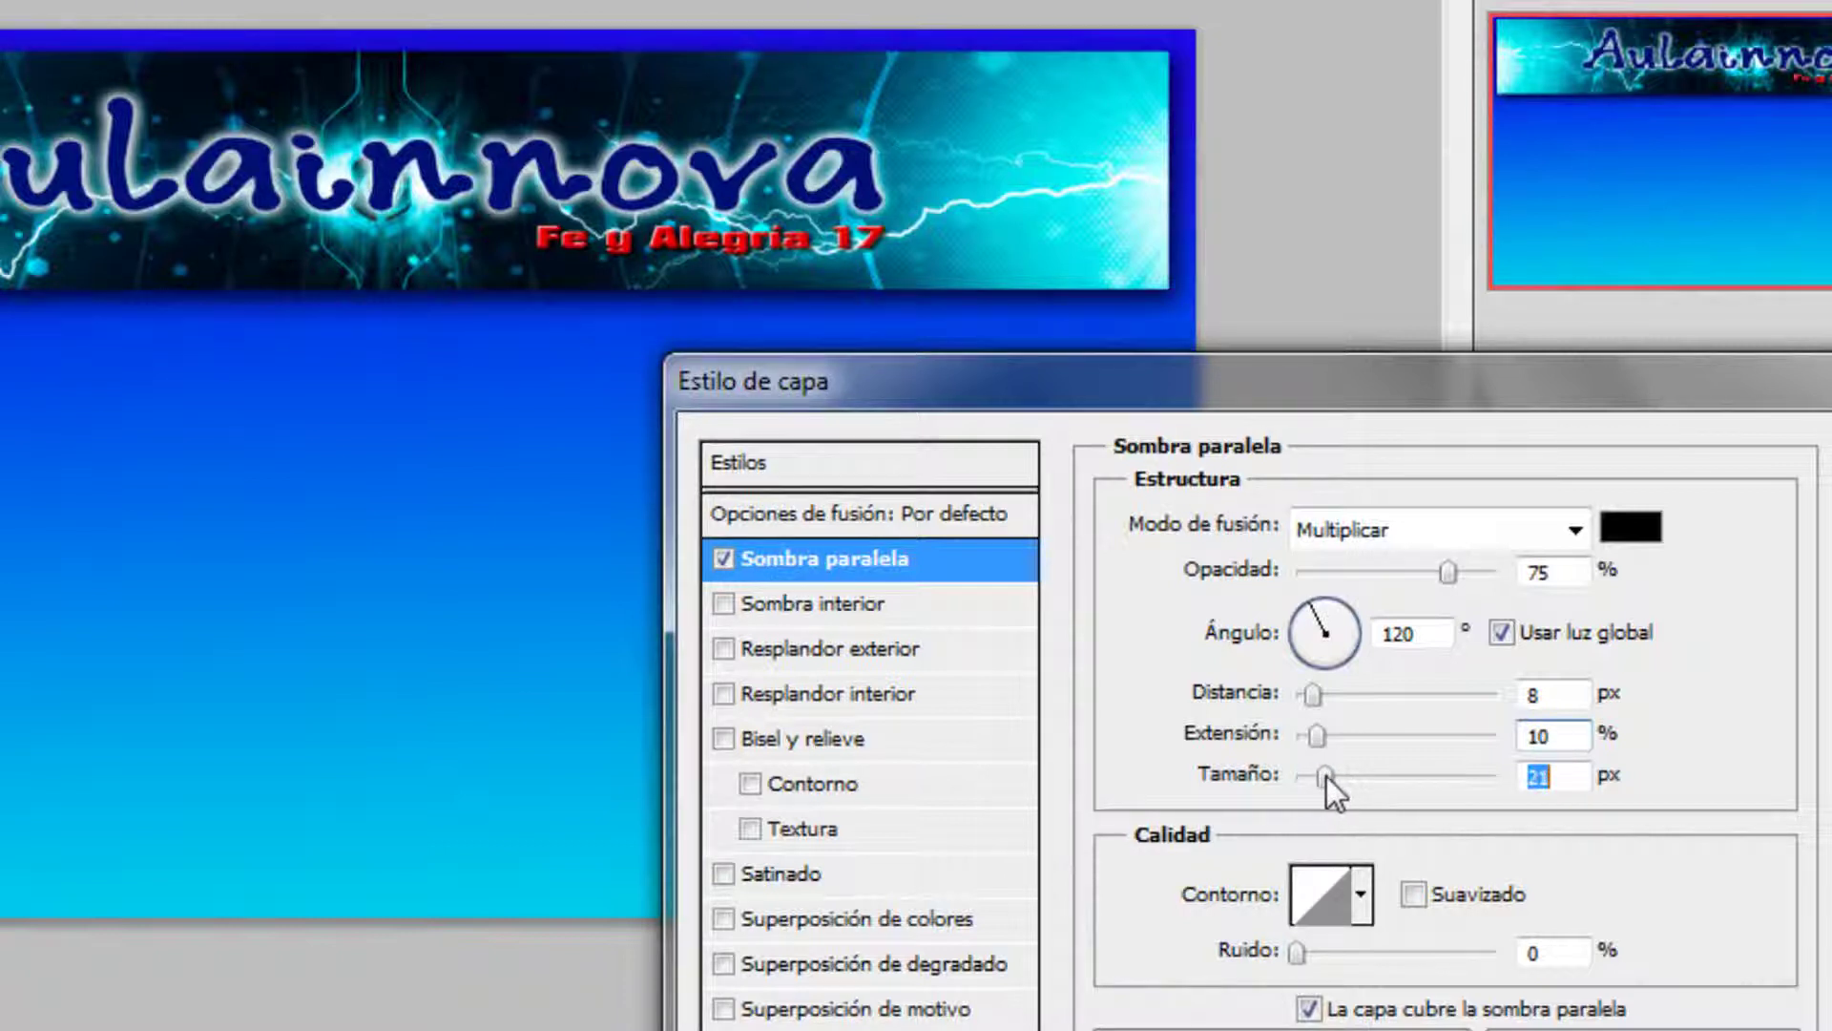
Step: Set the drop shadow's blend mode to Normal and its color to near-white fffefe
click(1576, 531)
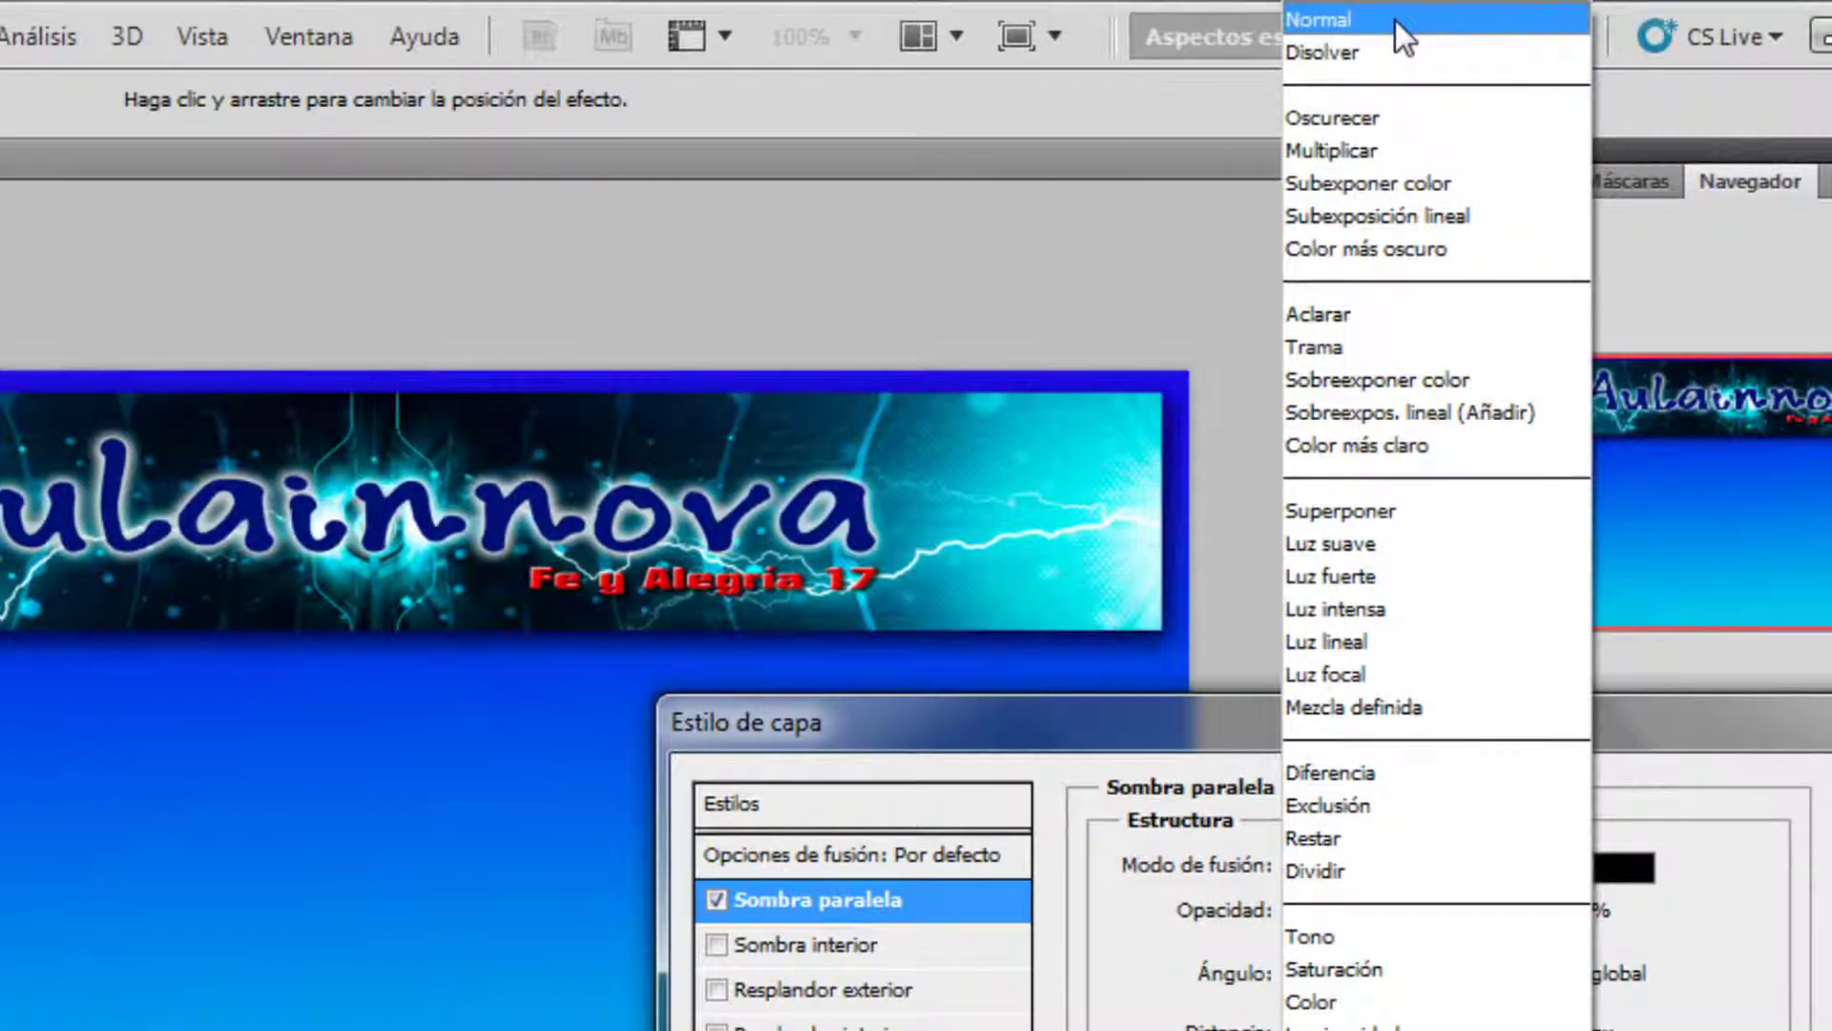
click(1395, 20)
click(1634, 868)
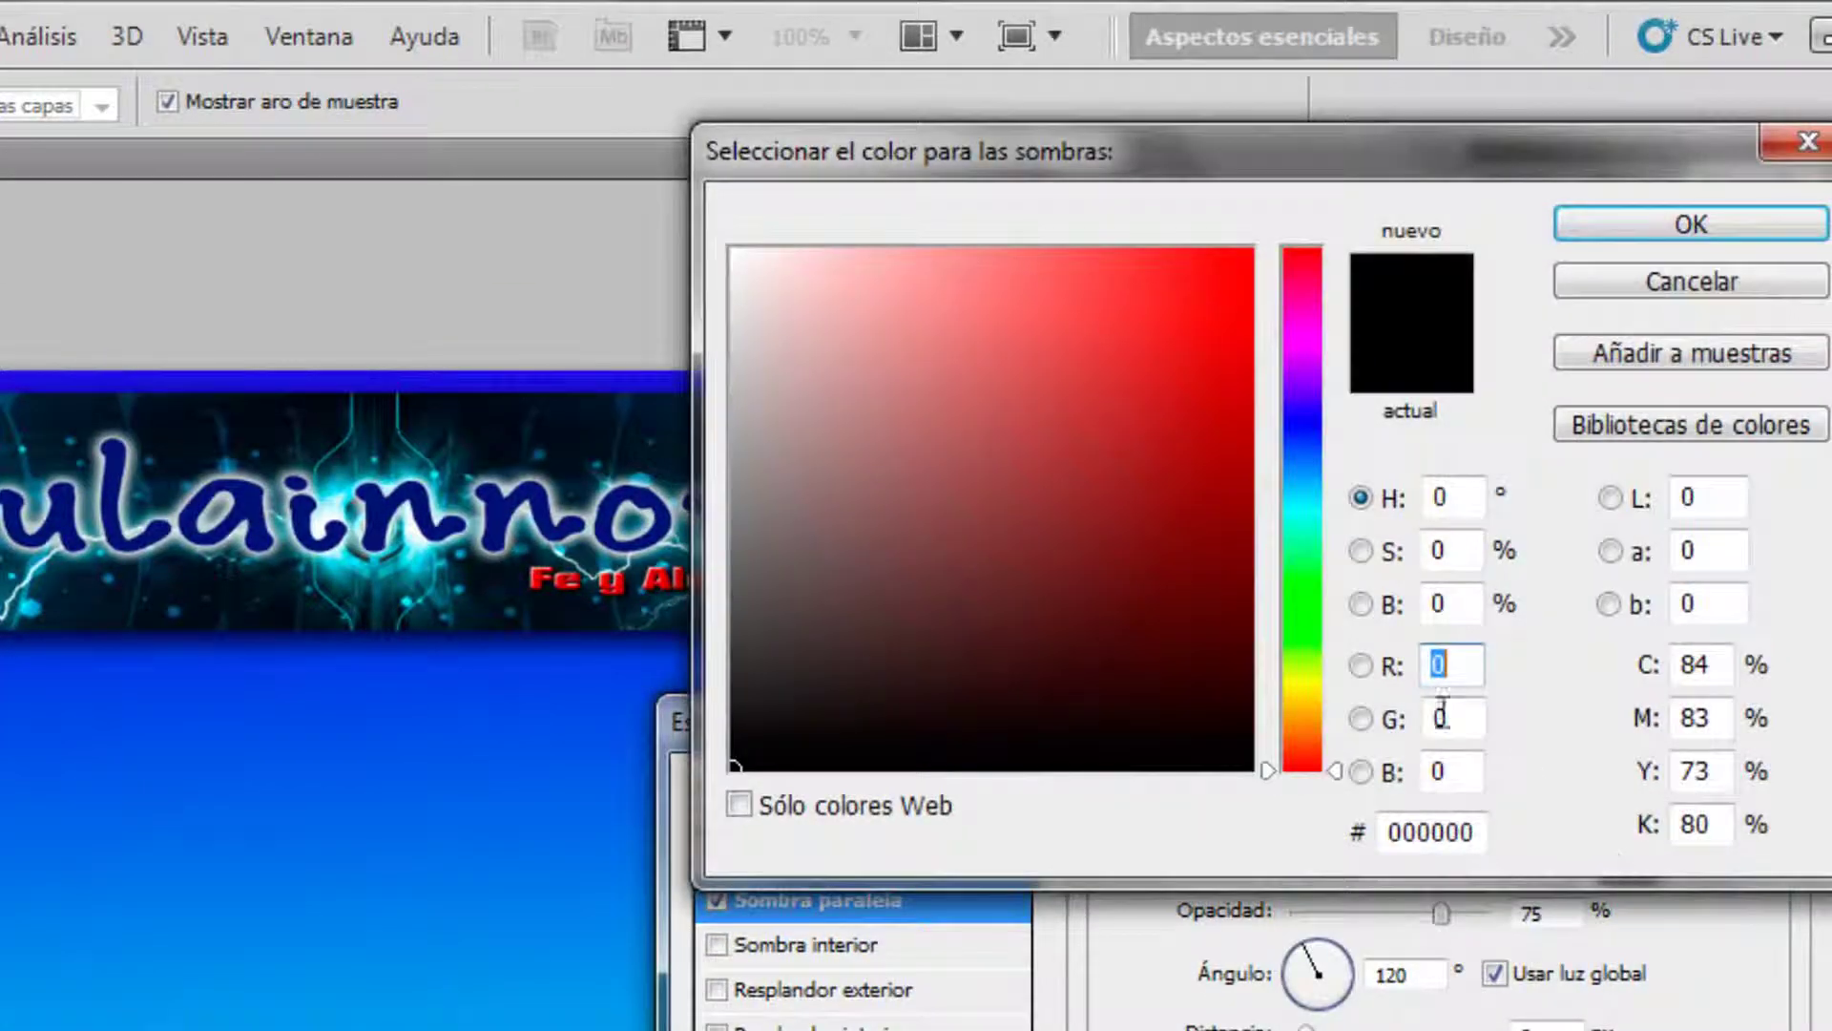
click(735, 251)
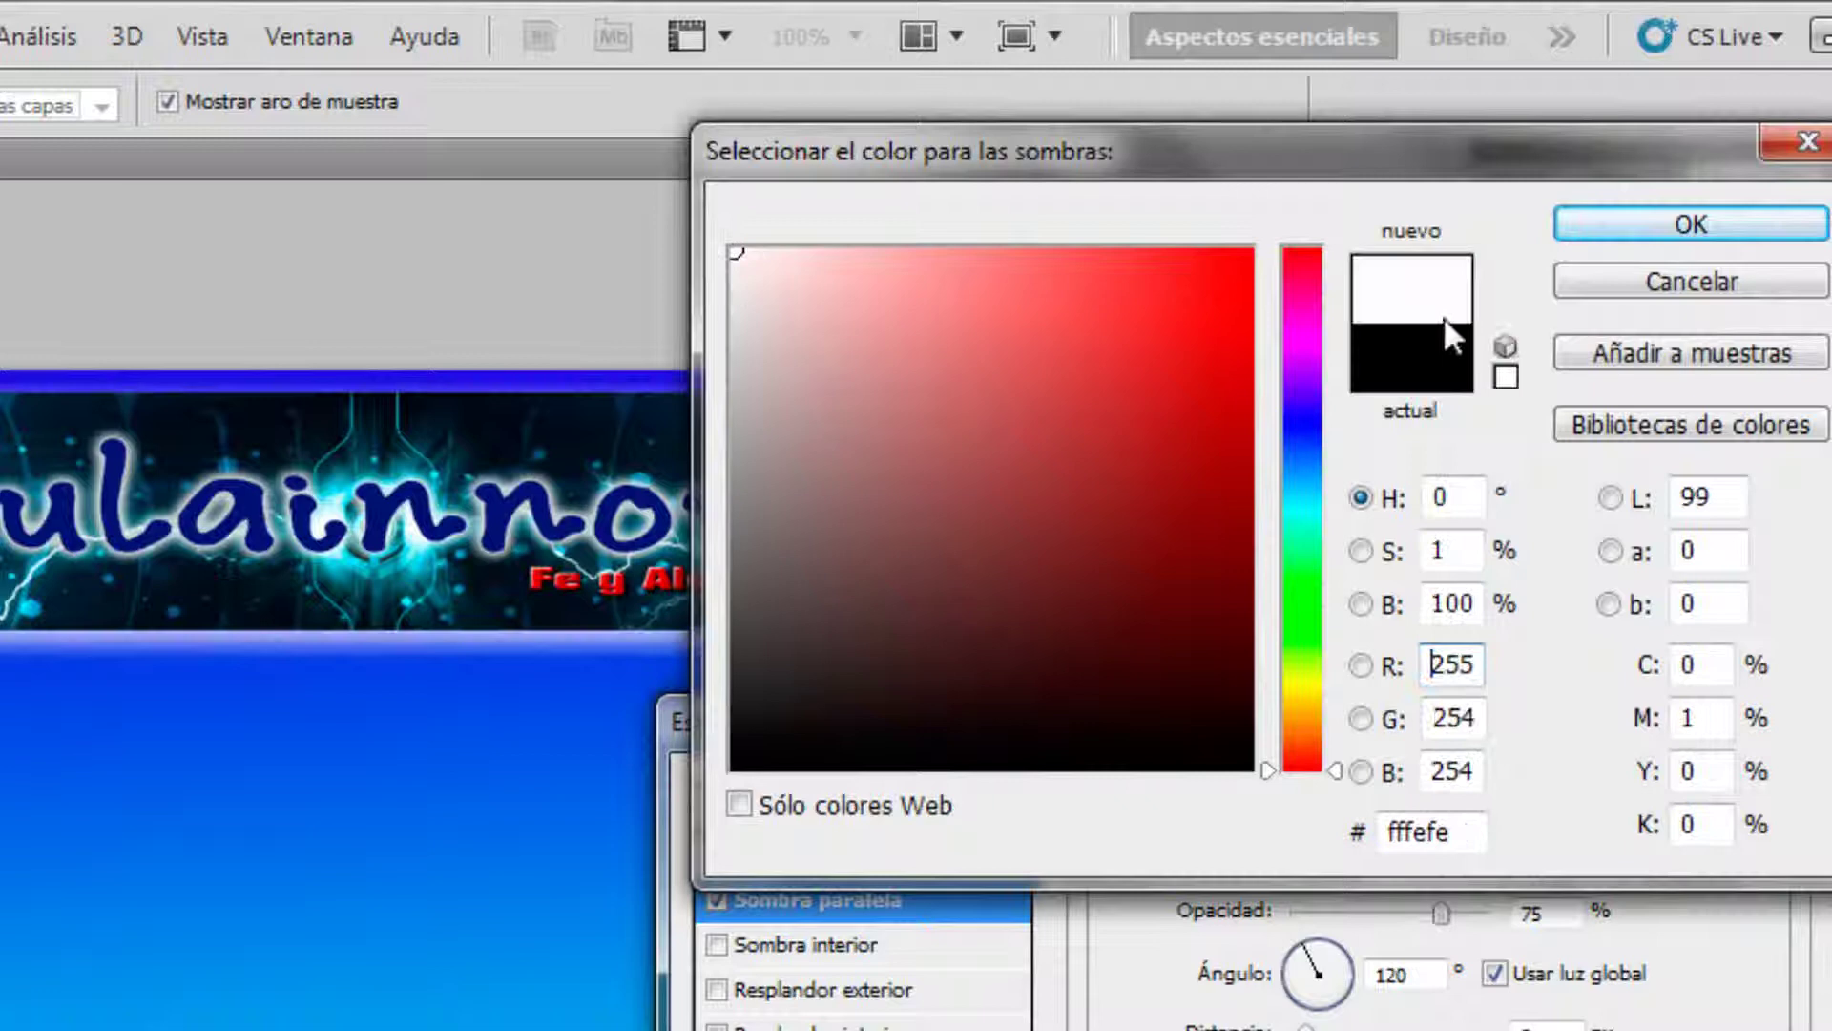
click(1662, 223)
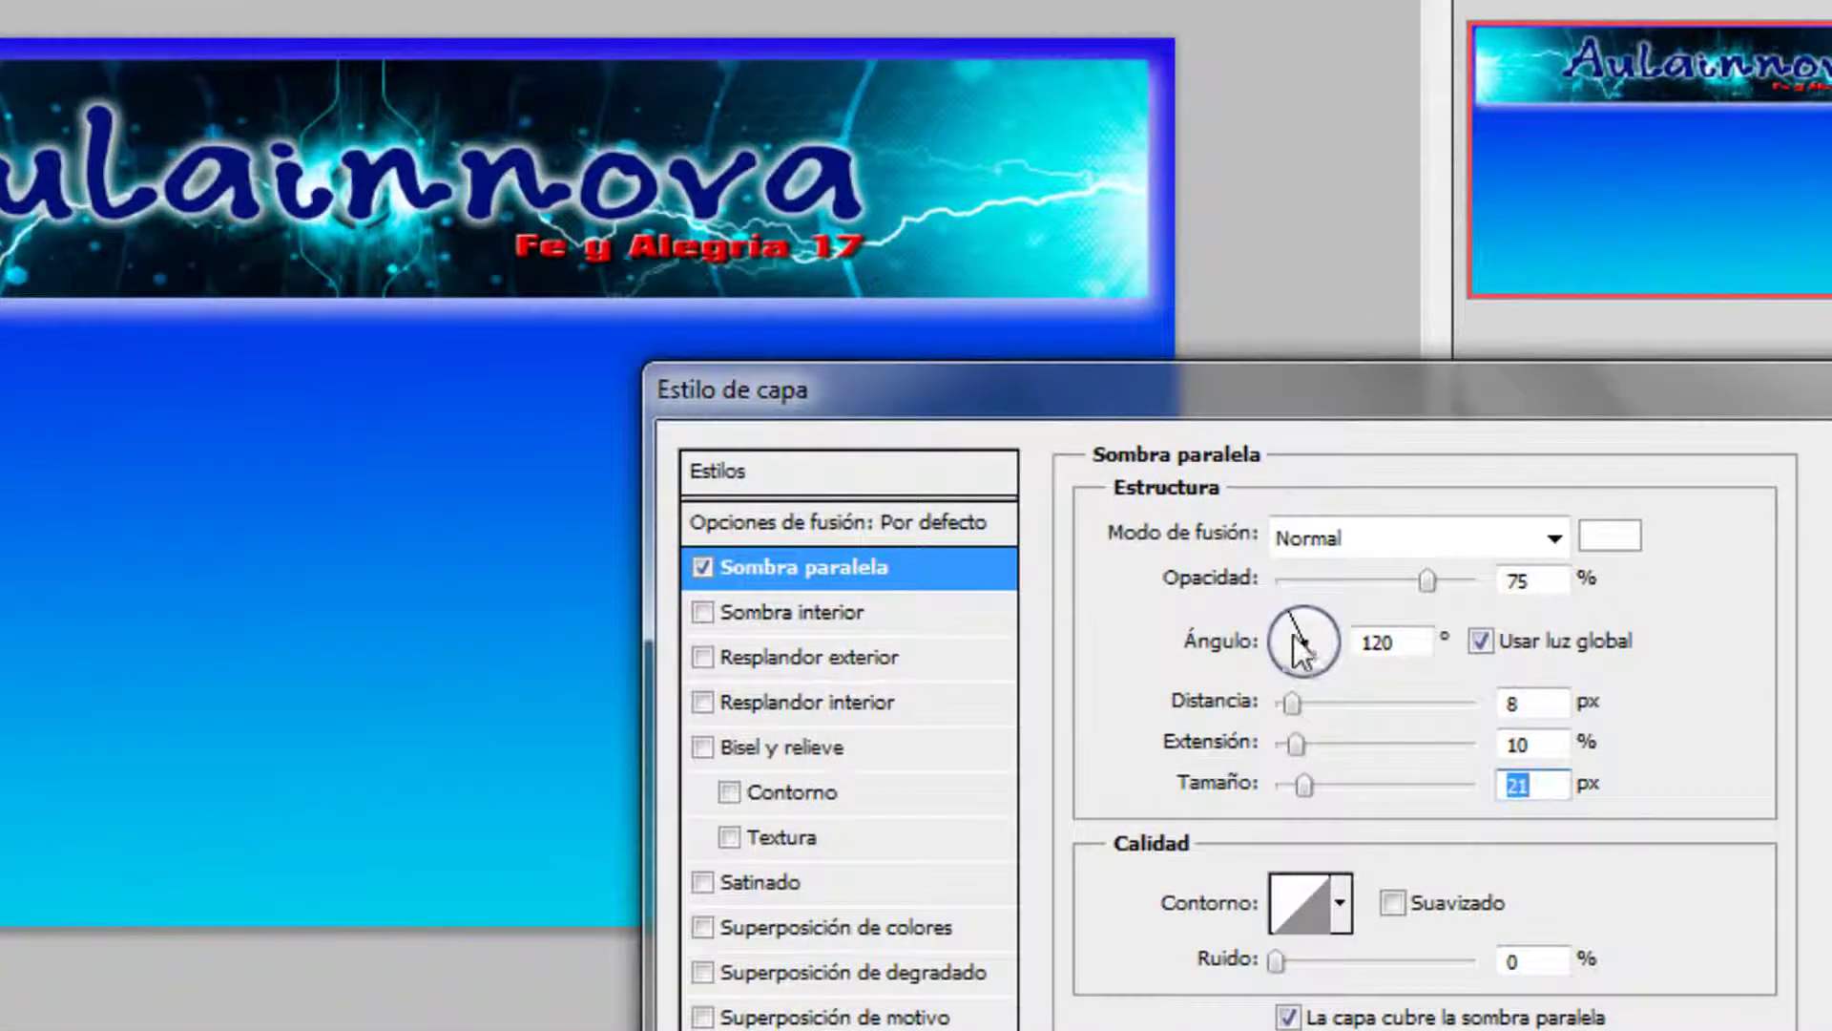
Step: Adjust the drop shadow to an angle of 135°, a spread of 14% and a distance of 11 px
mouse_move(1294, 637)
mouse_down()
mouse_move(1291, 656)
mouse_move(1328, 651)
mouse_move(1288, 626)
mouse_up()
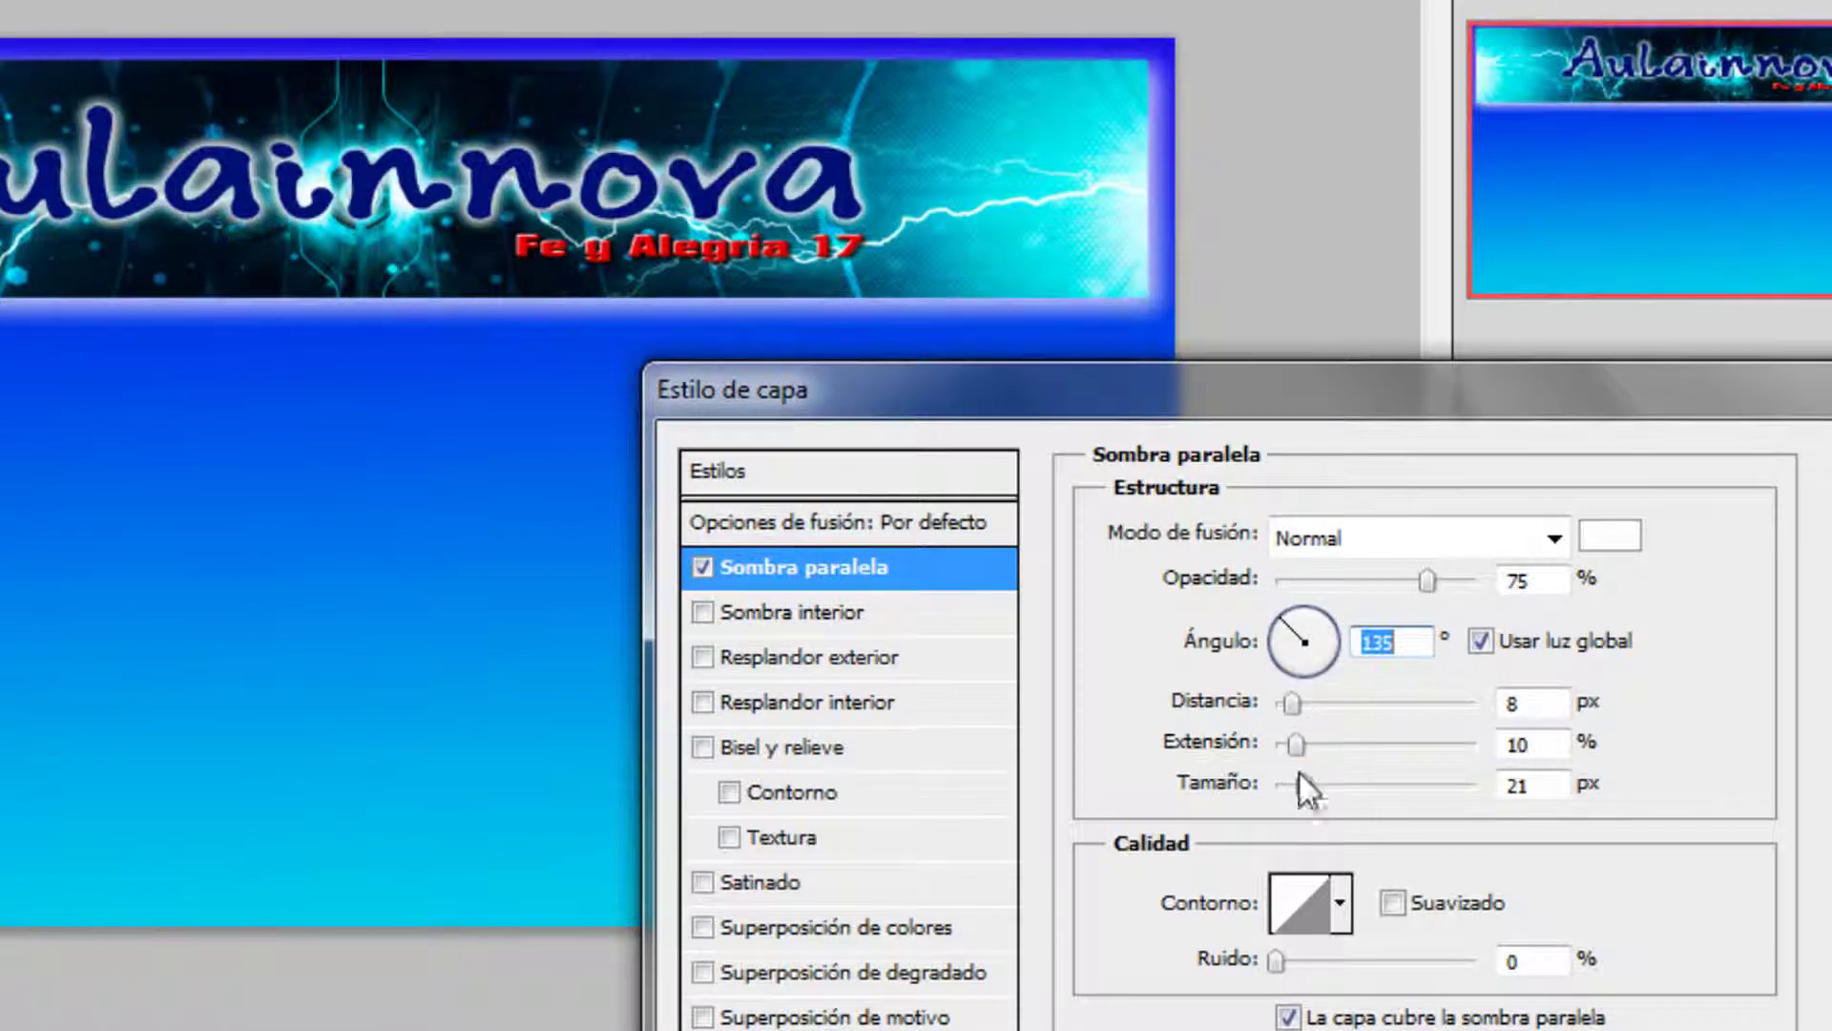
drag(1301, 742, 1307, 743)
click(1298, 708)
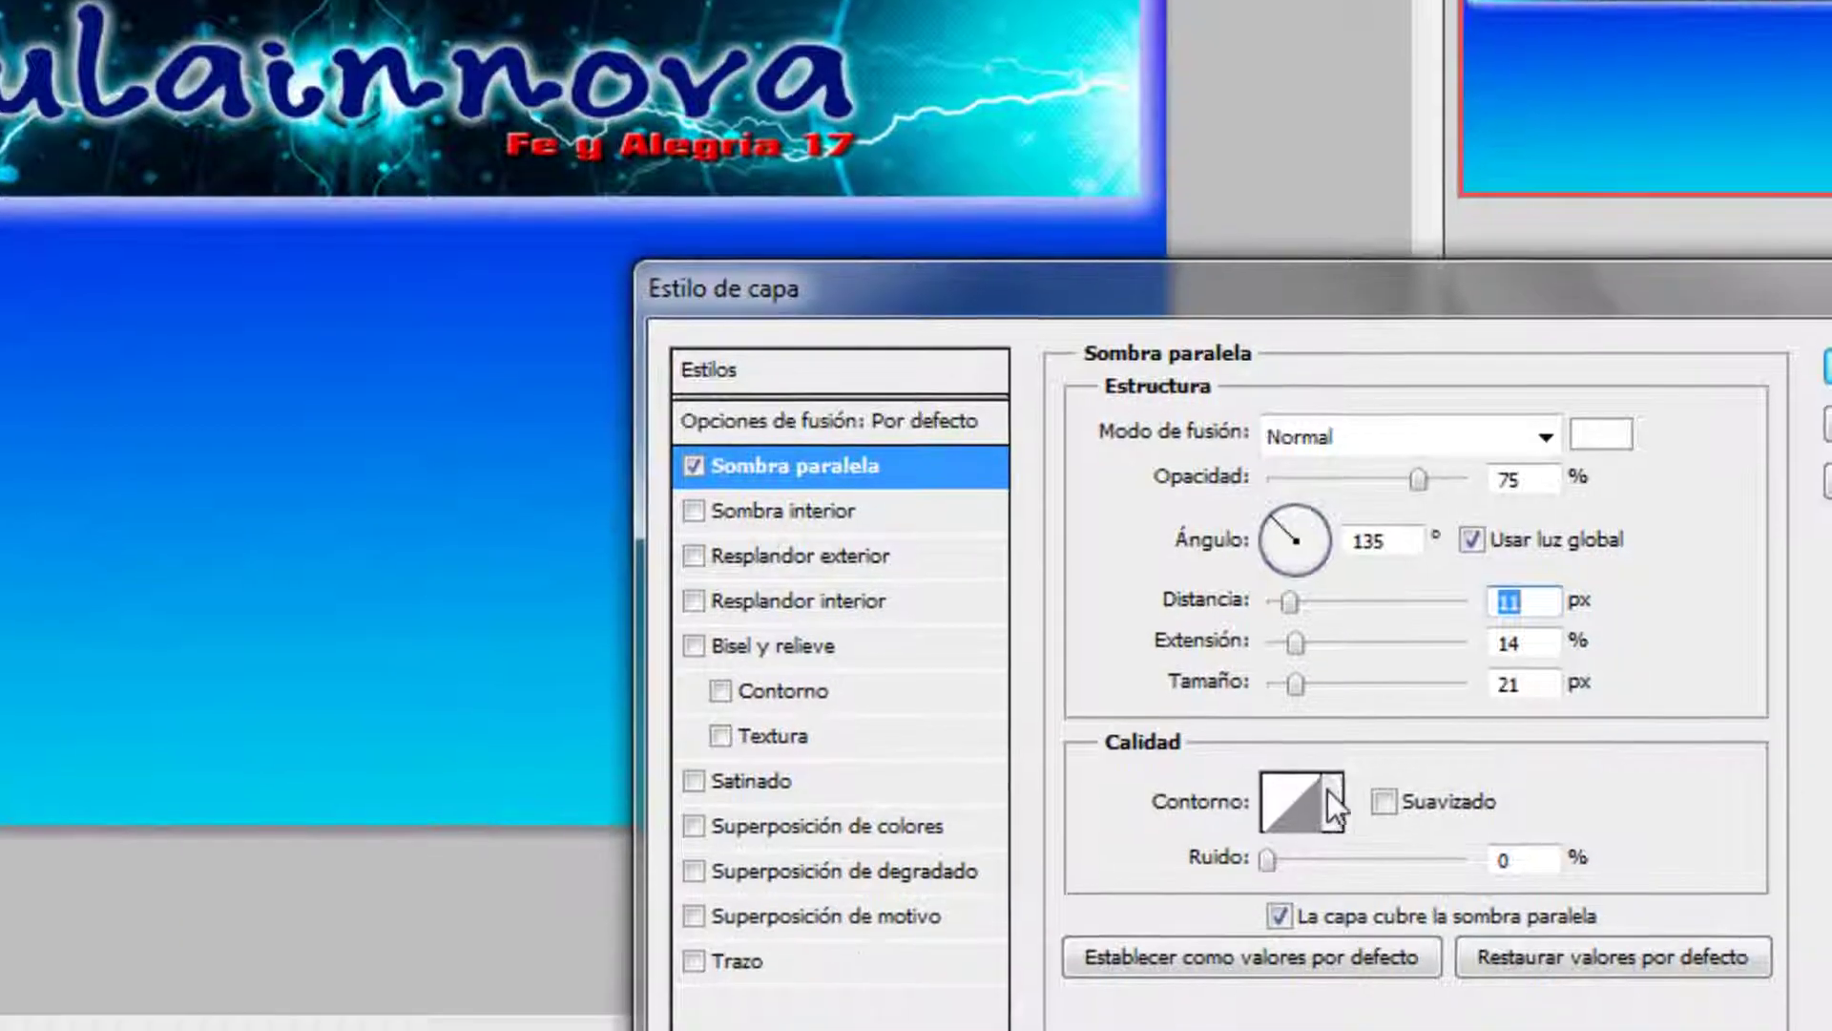
Step: Try several contour presets on the banner's drop shadow and return to the linear contour
click(1340, 902)
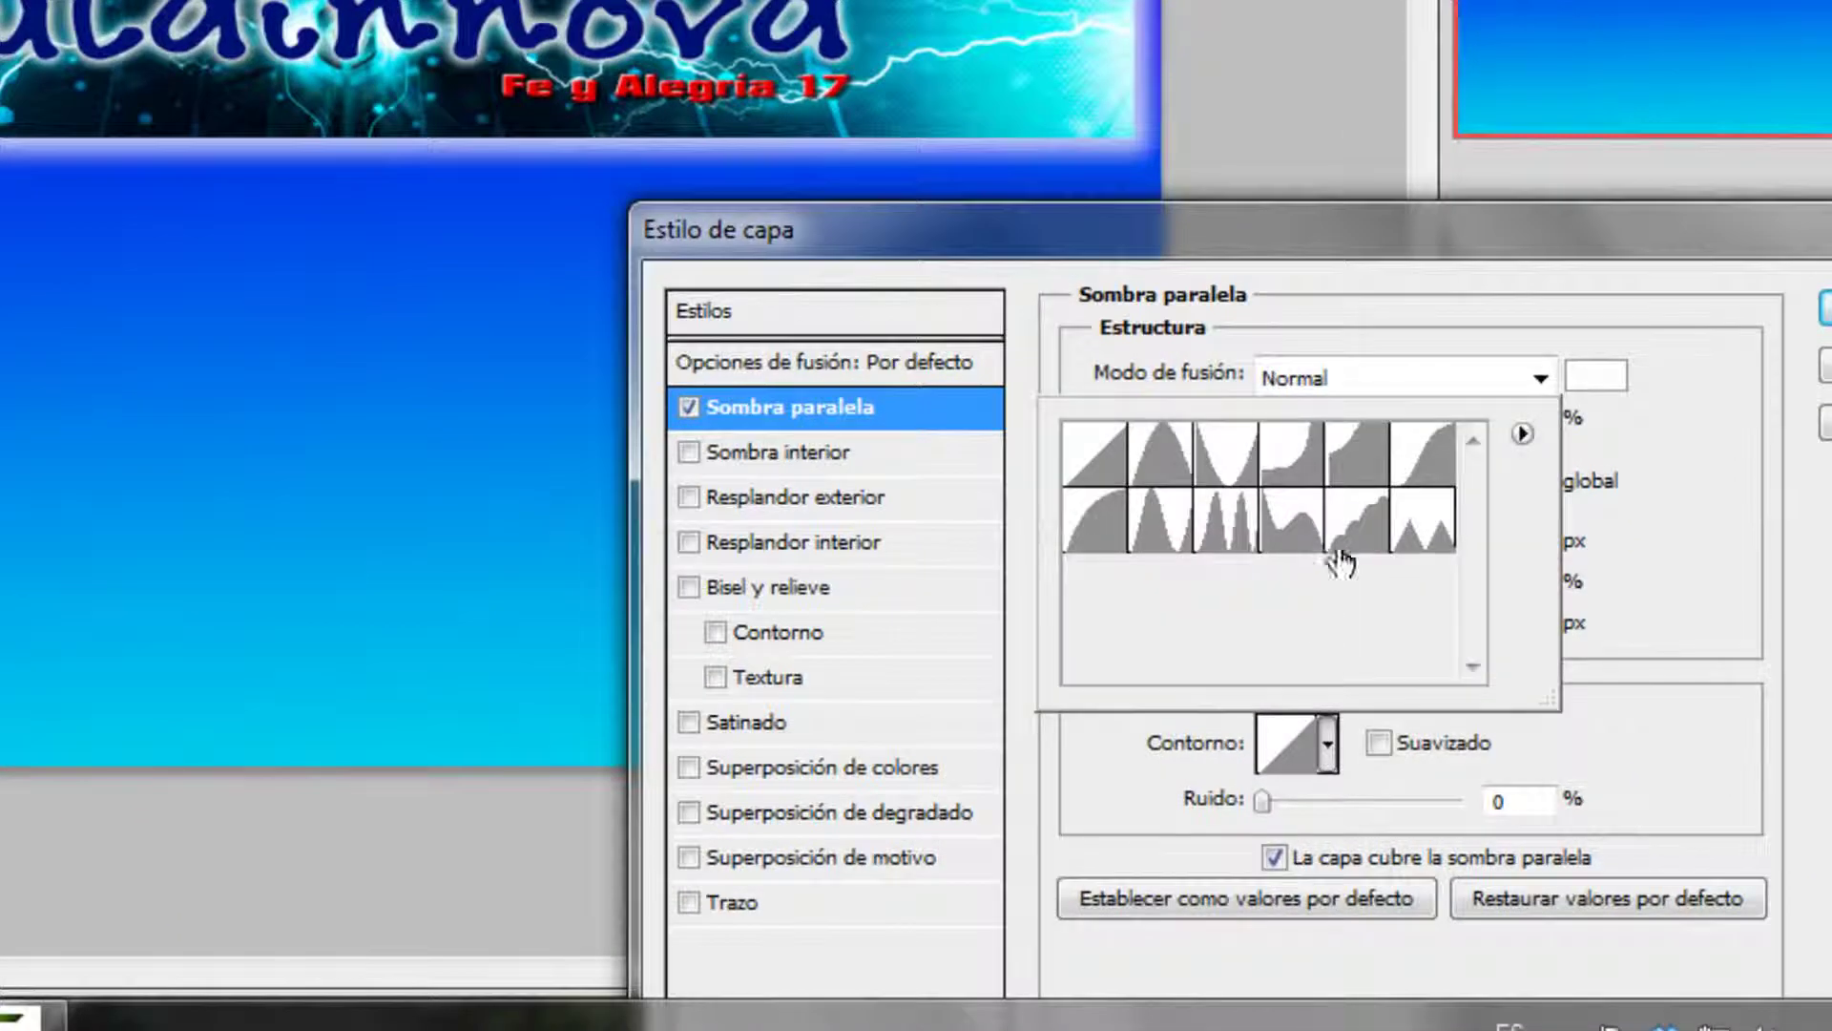
click(1360, 524)
click(1298, 523)
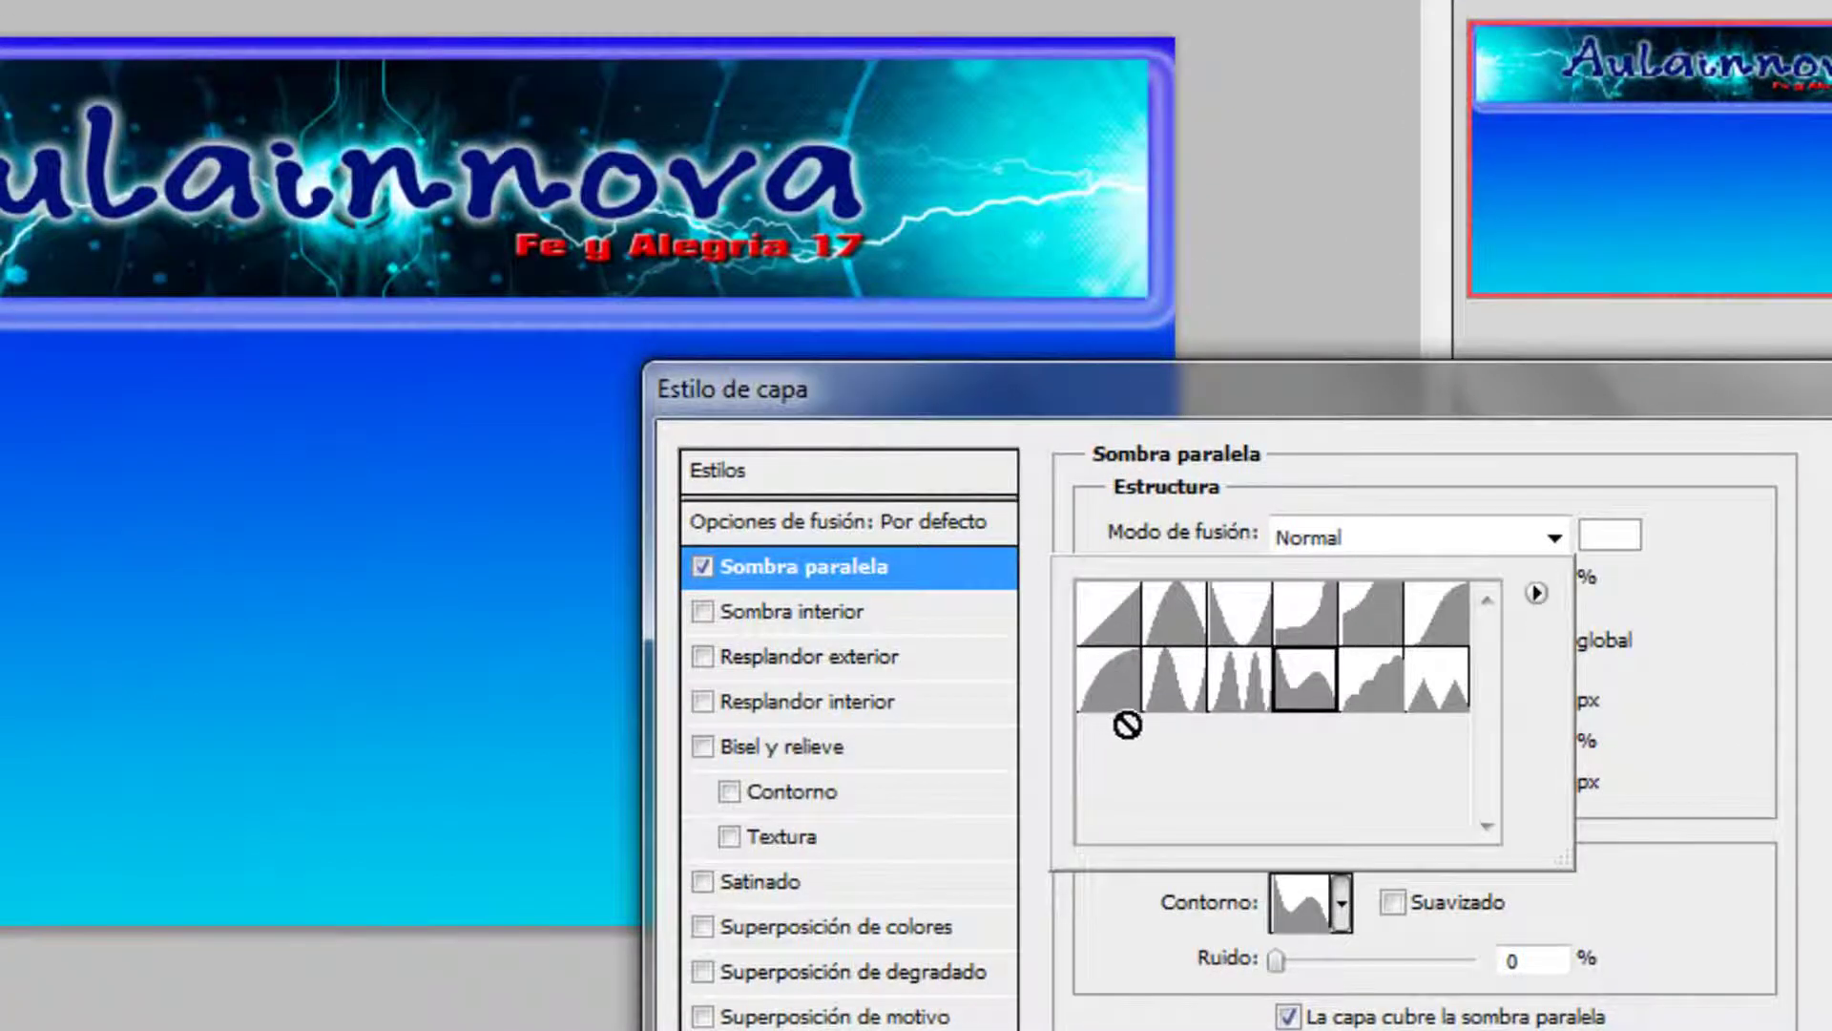
click(1171, 589)
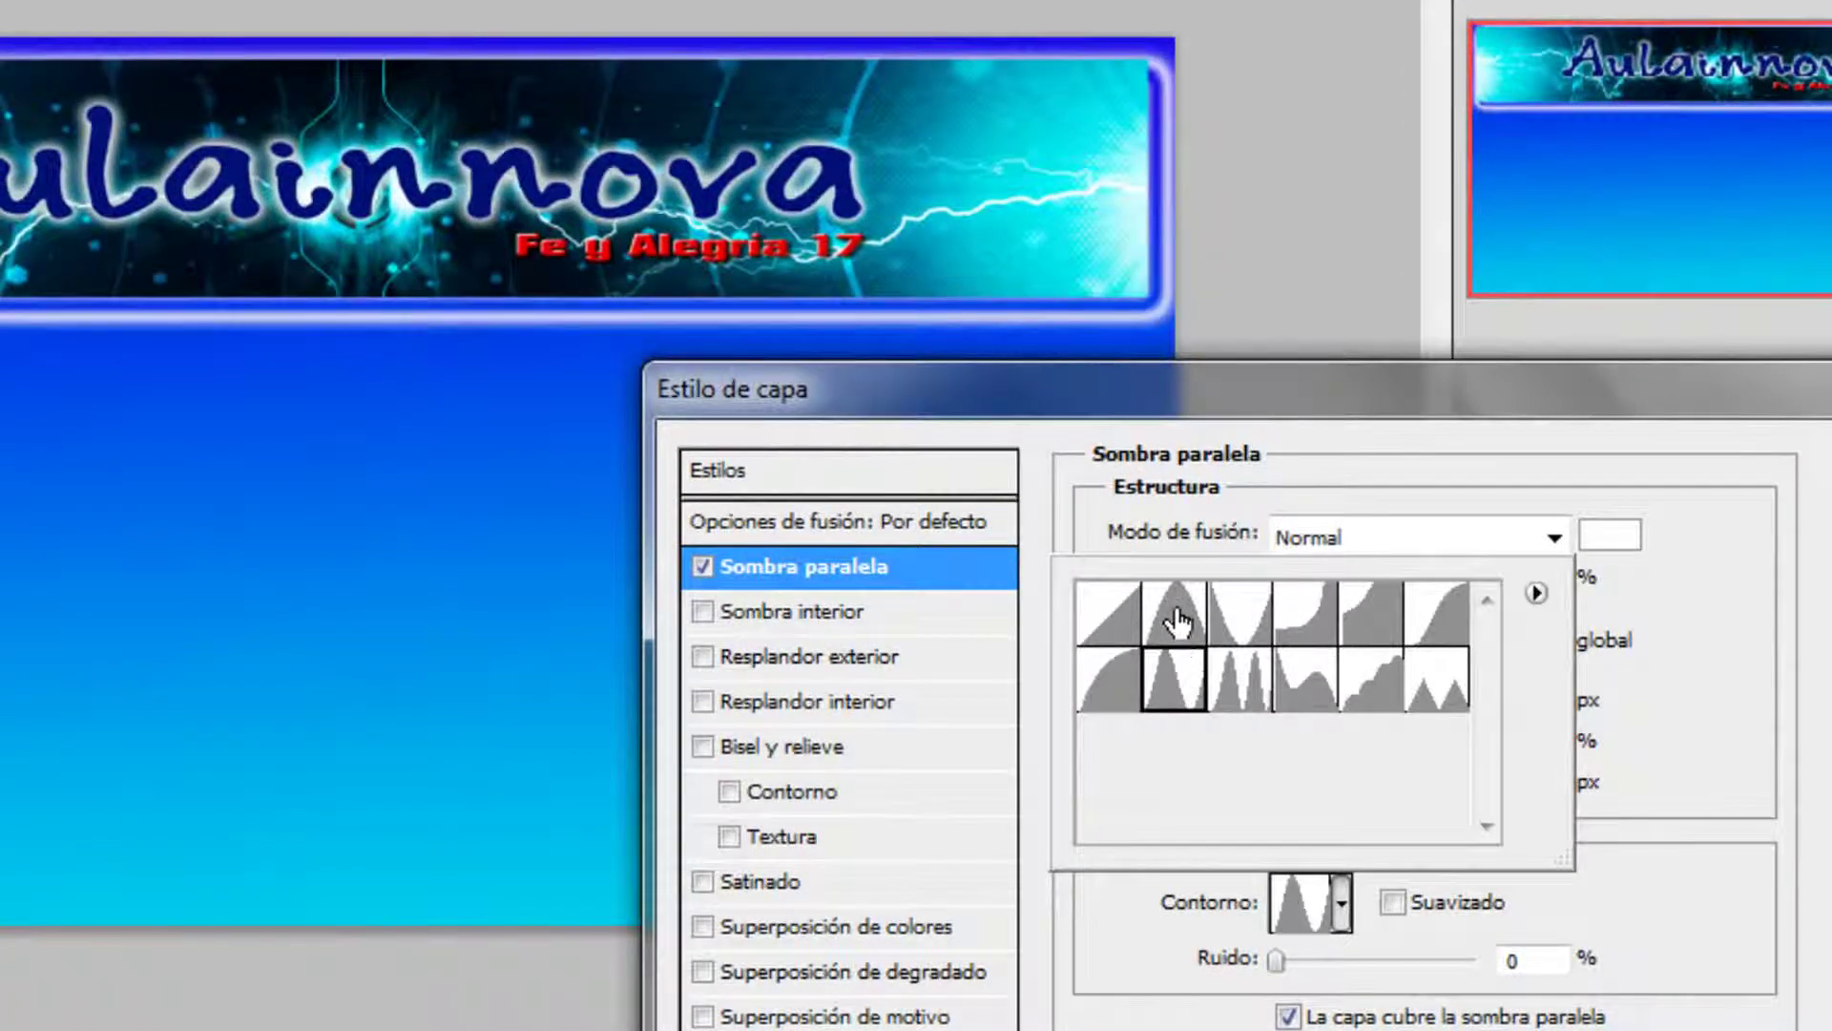
click(1178, 622)
click(1111, 613)
click(1124, 695)
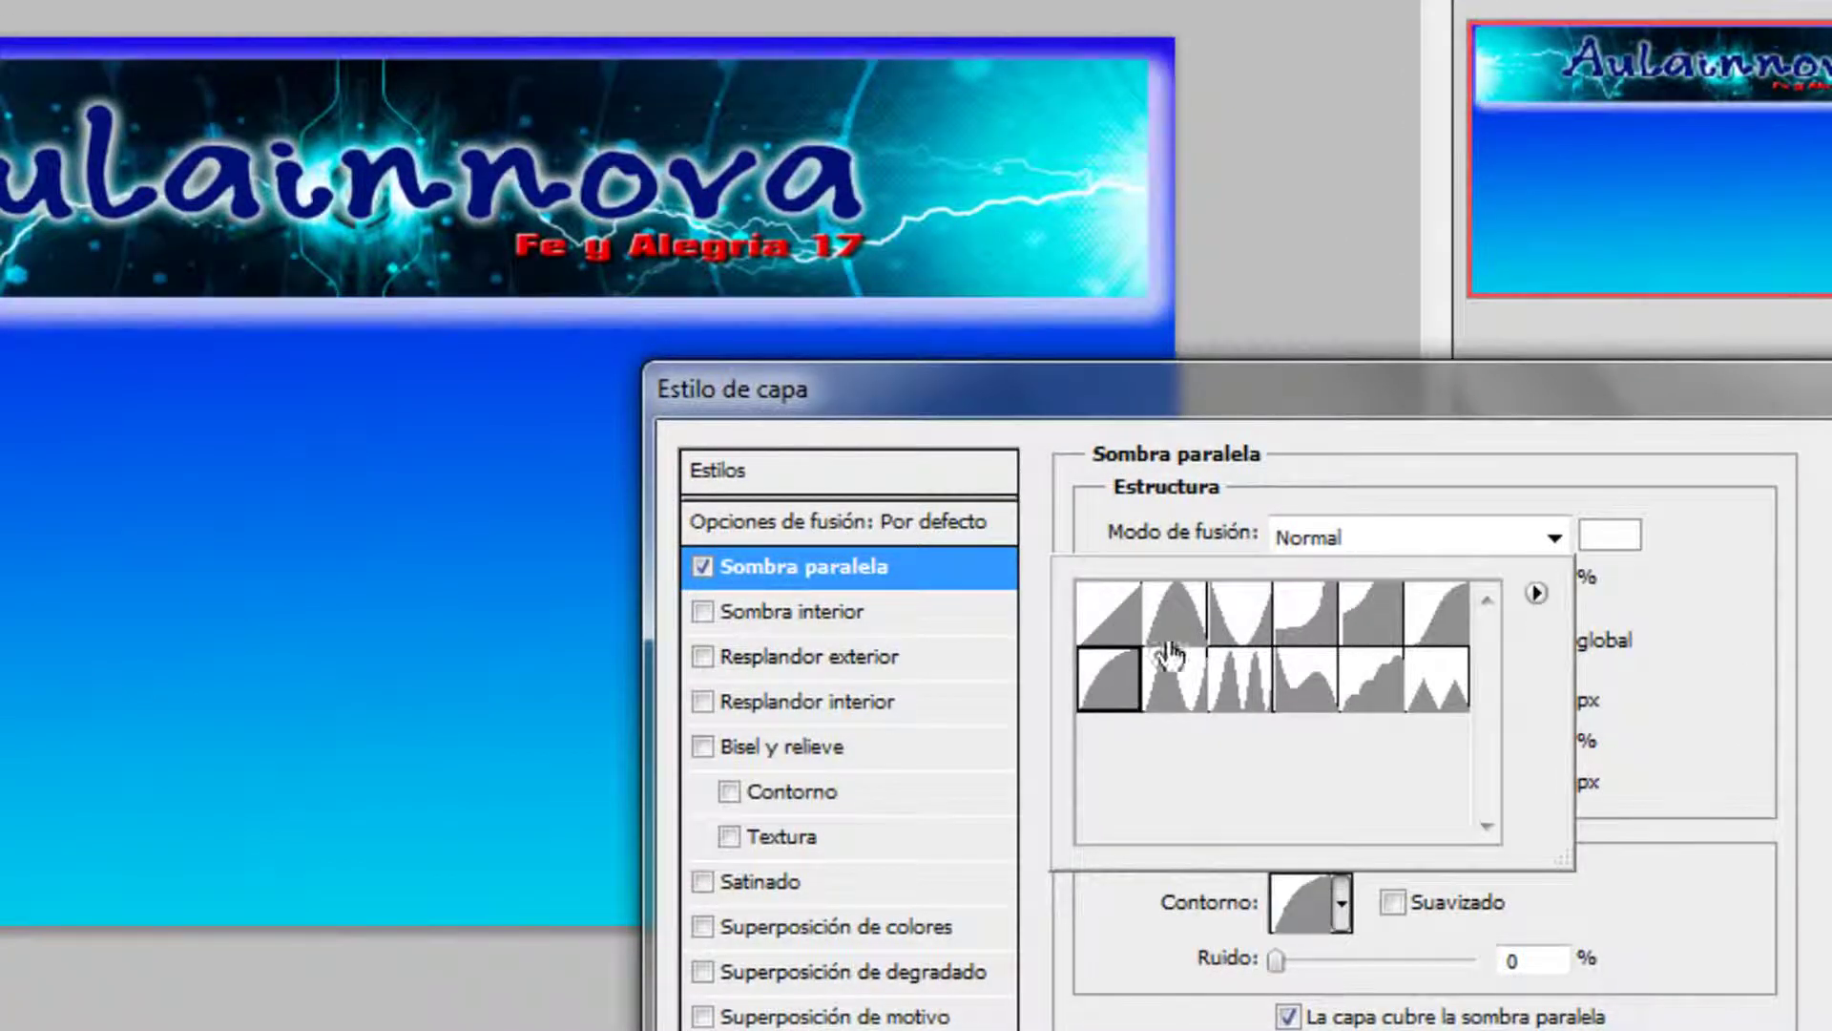
click(1176, 627)
click(1135, 620)
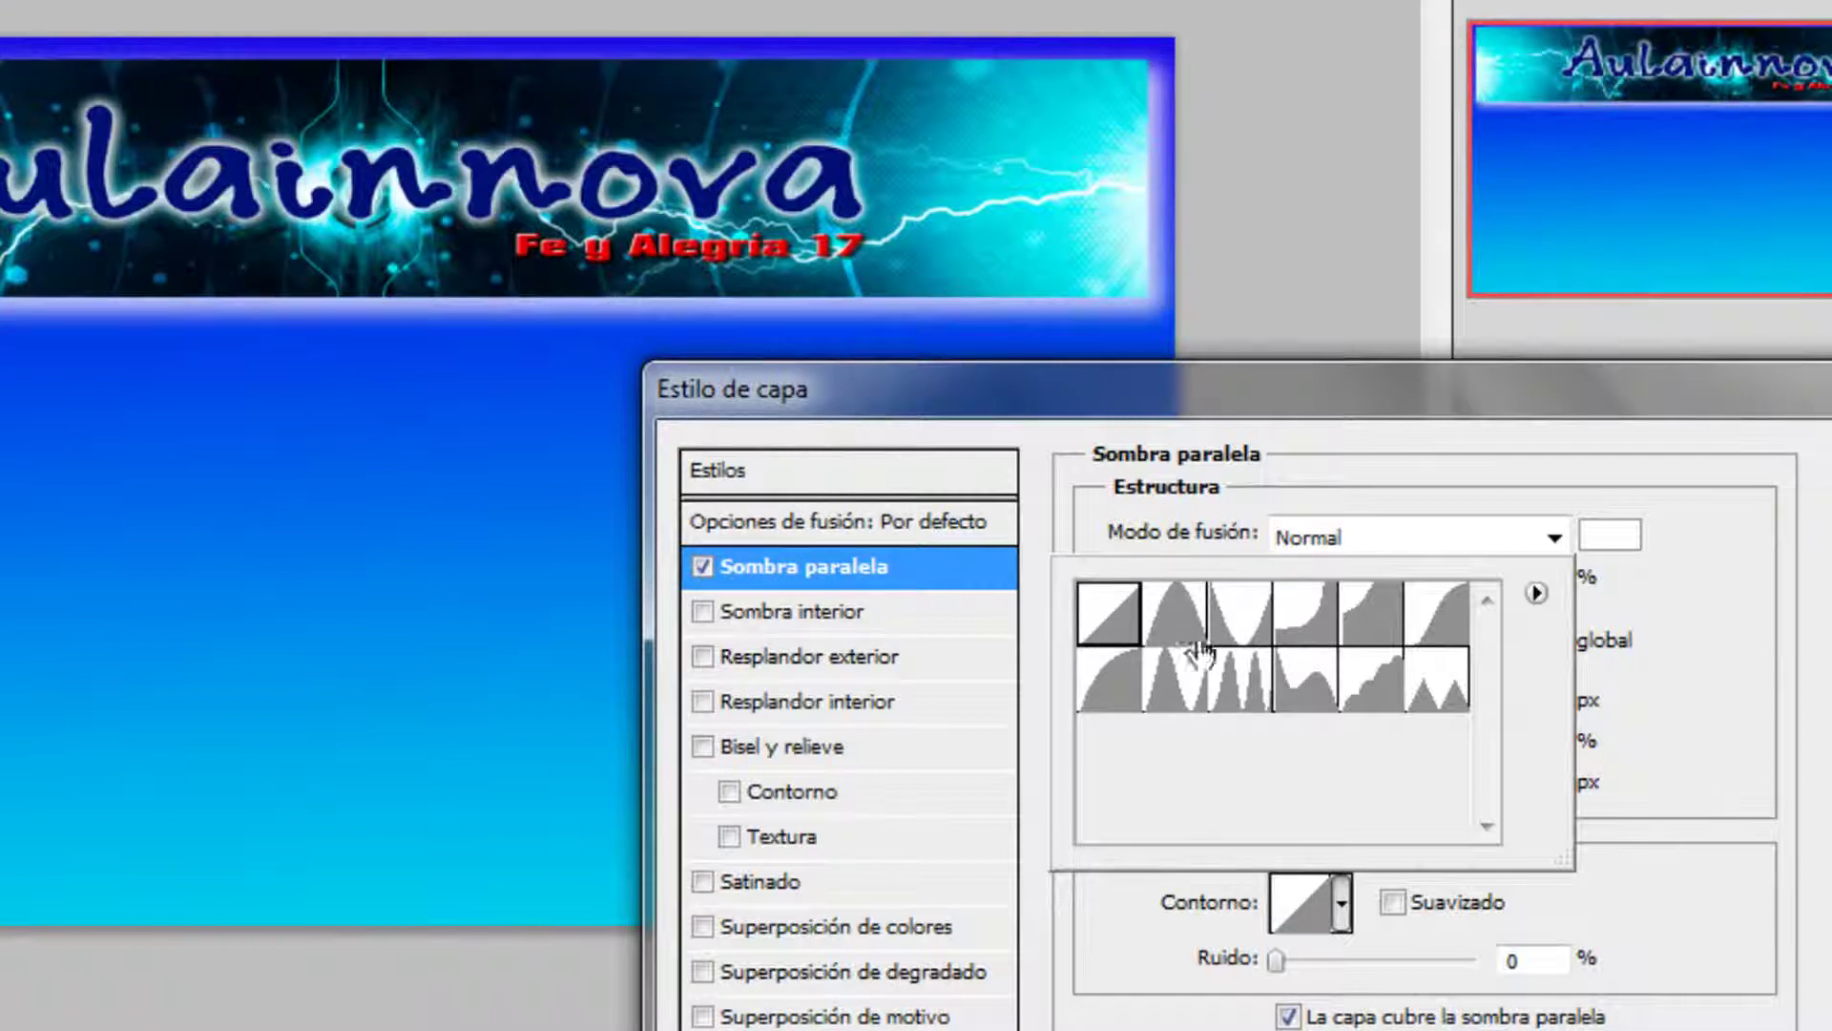
click(1729, 593)
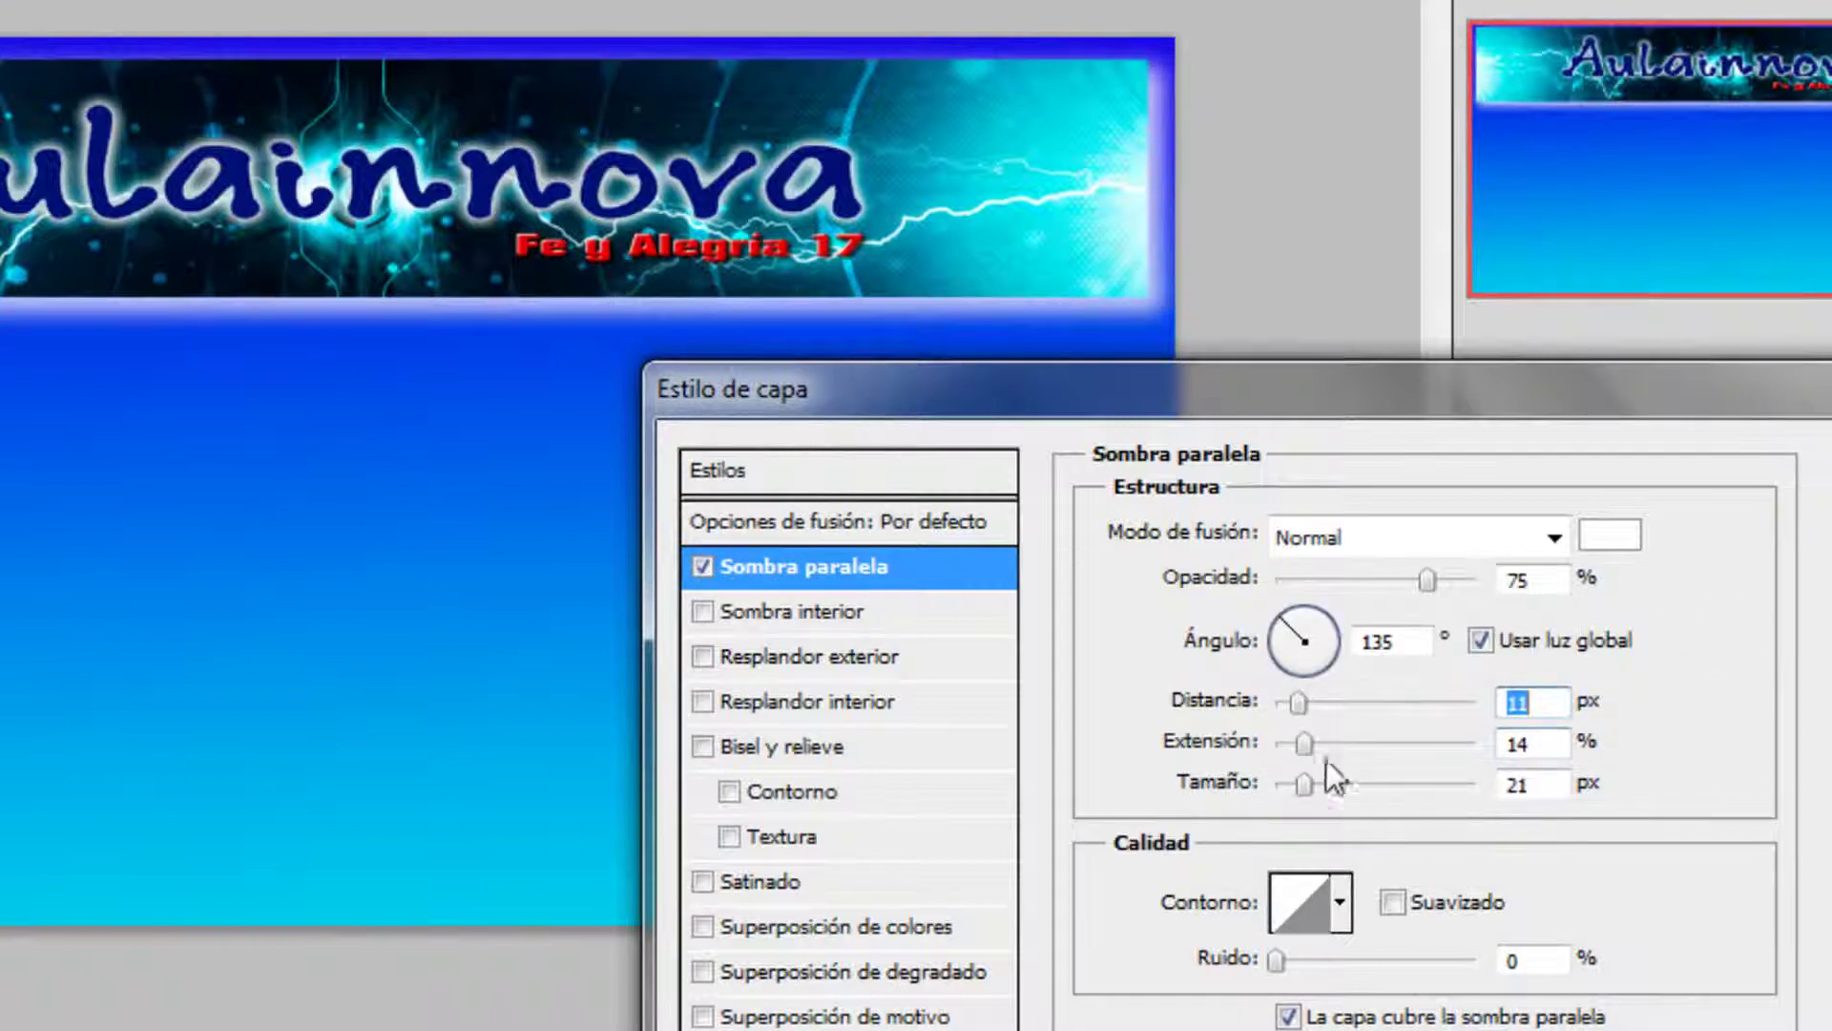
Step: Reduce the drop shadow to a spread of 6% and a size of 7 px, apply it and collapse the layer's effects list
drag(1306, 743, 1291, 787)
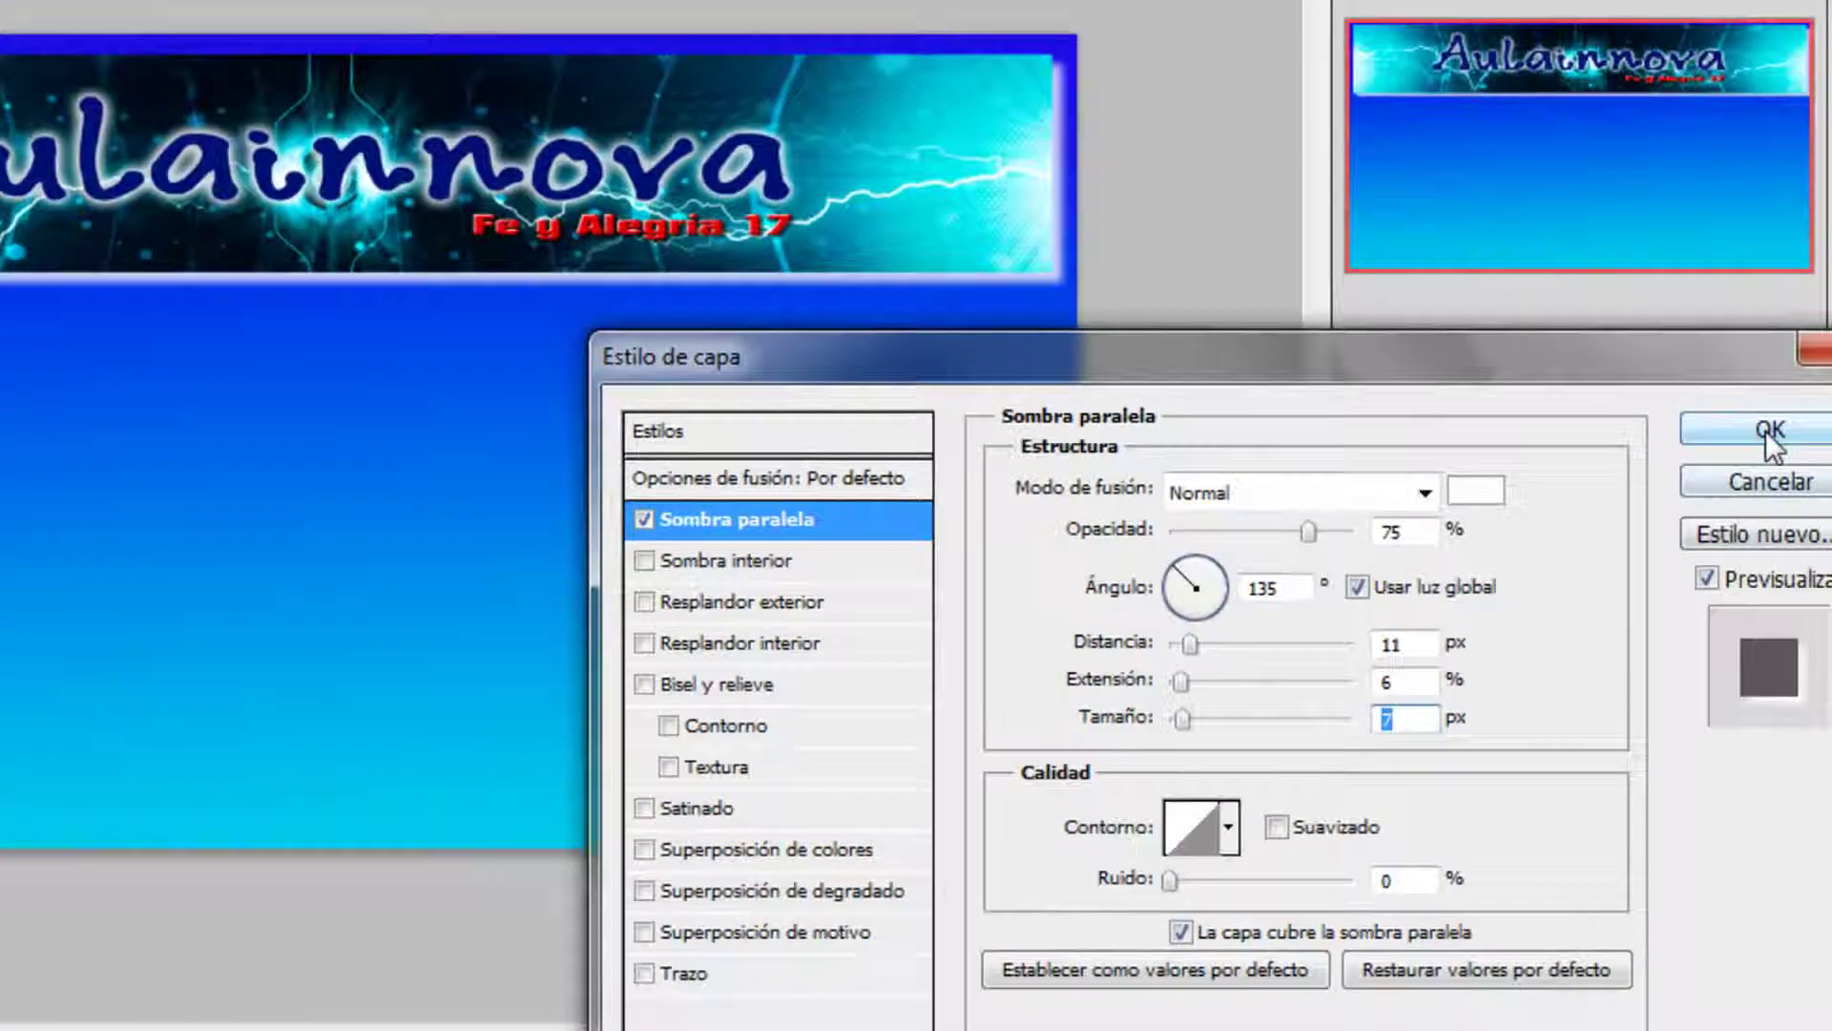
click(1766, 428)
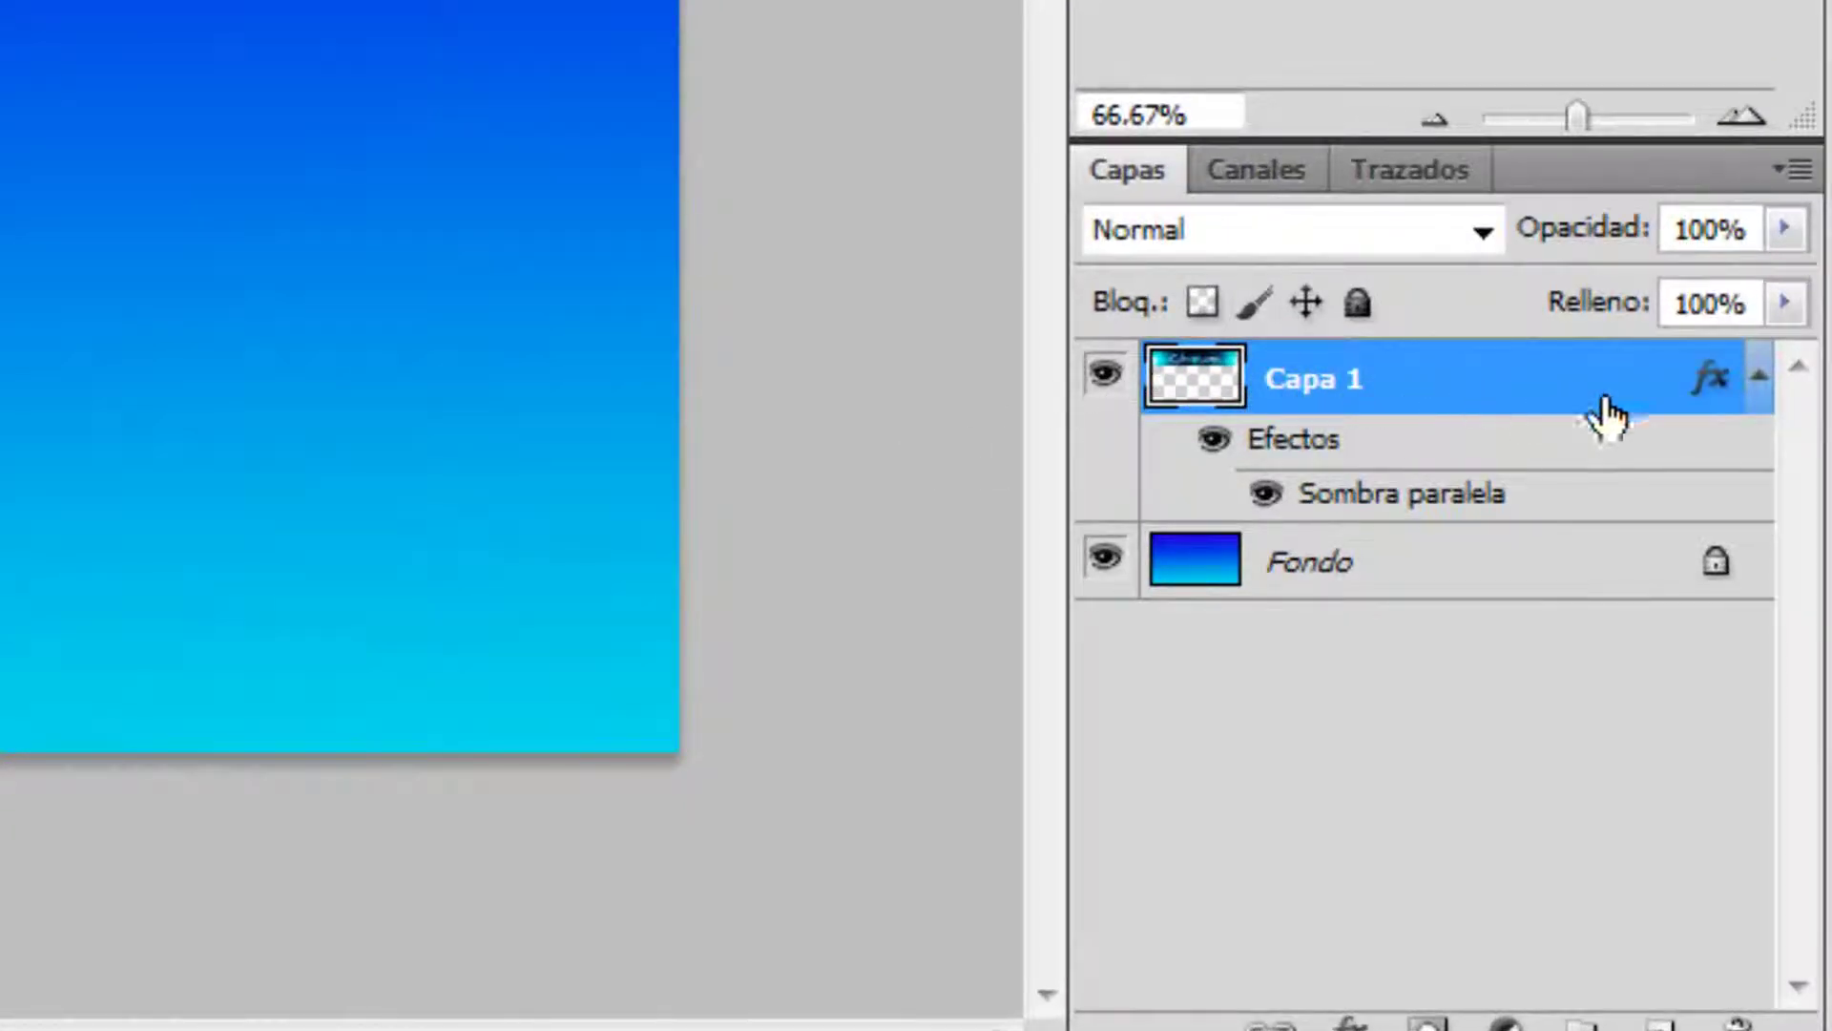
click(1759, 375)
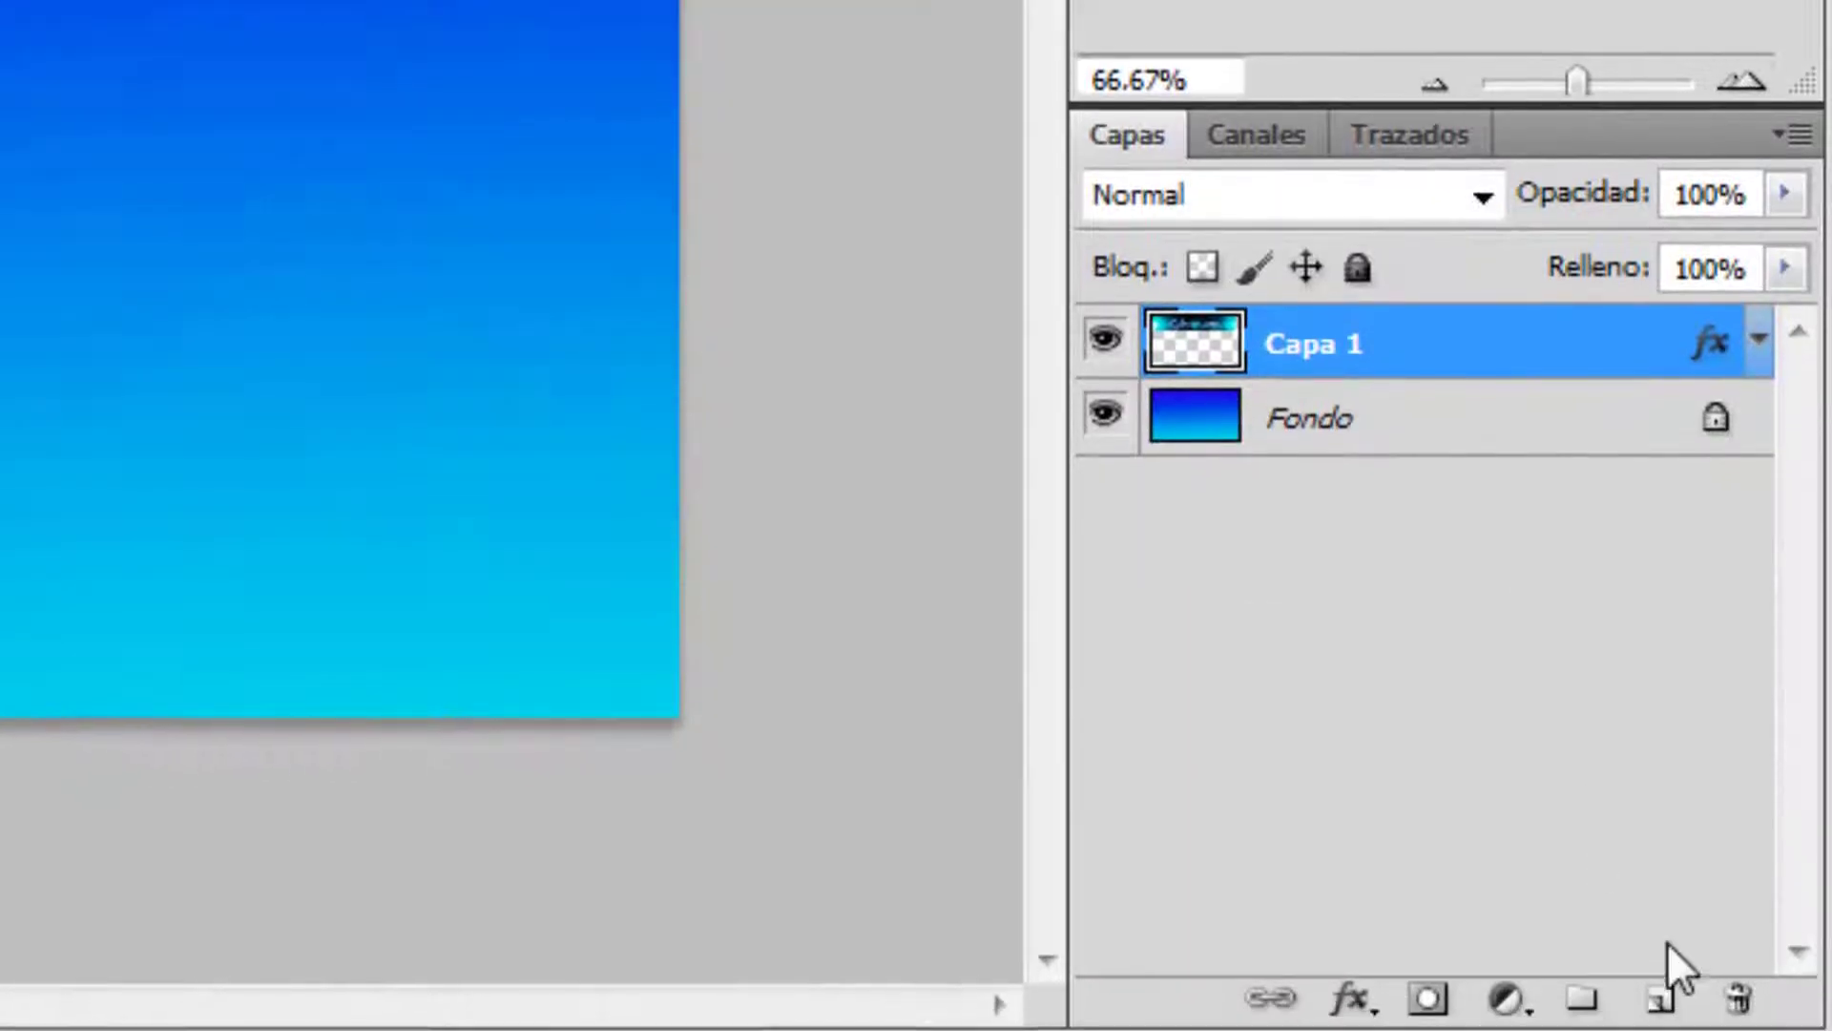
Step: On a new layer, fill a wide rectangular strip along the canvas's lower edge with dark navy 03021e and deselect it
click(1660, 959)
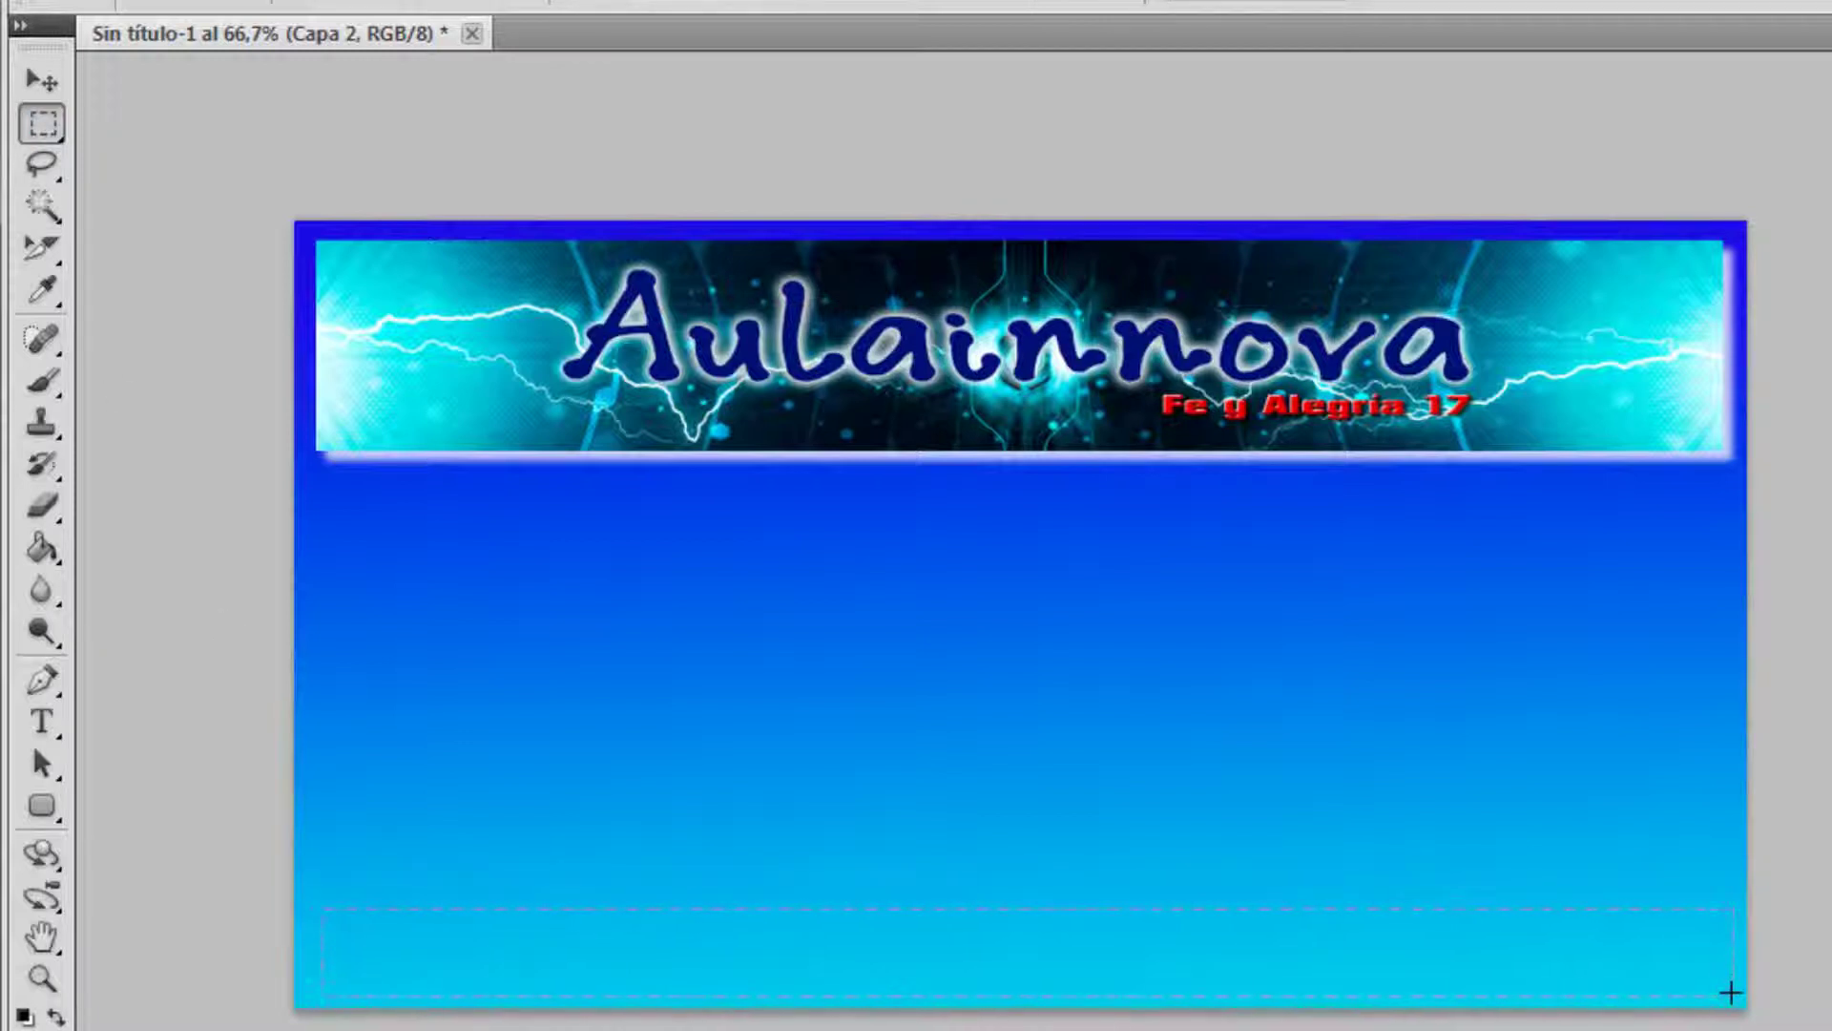
drag(1732, 991, 1733, 994)
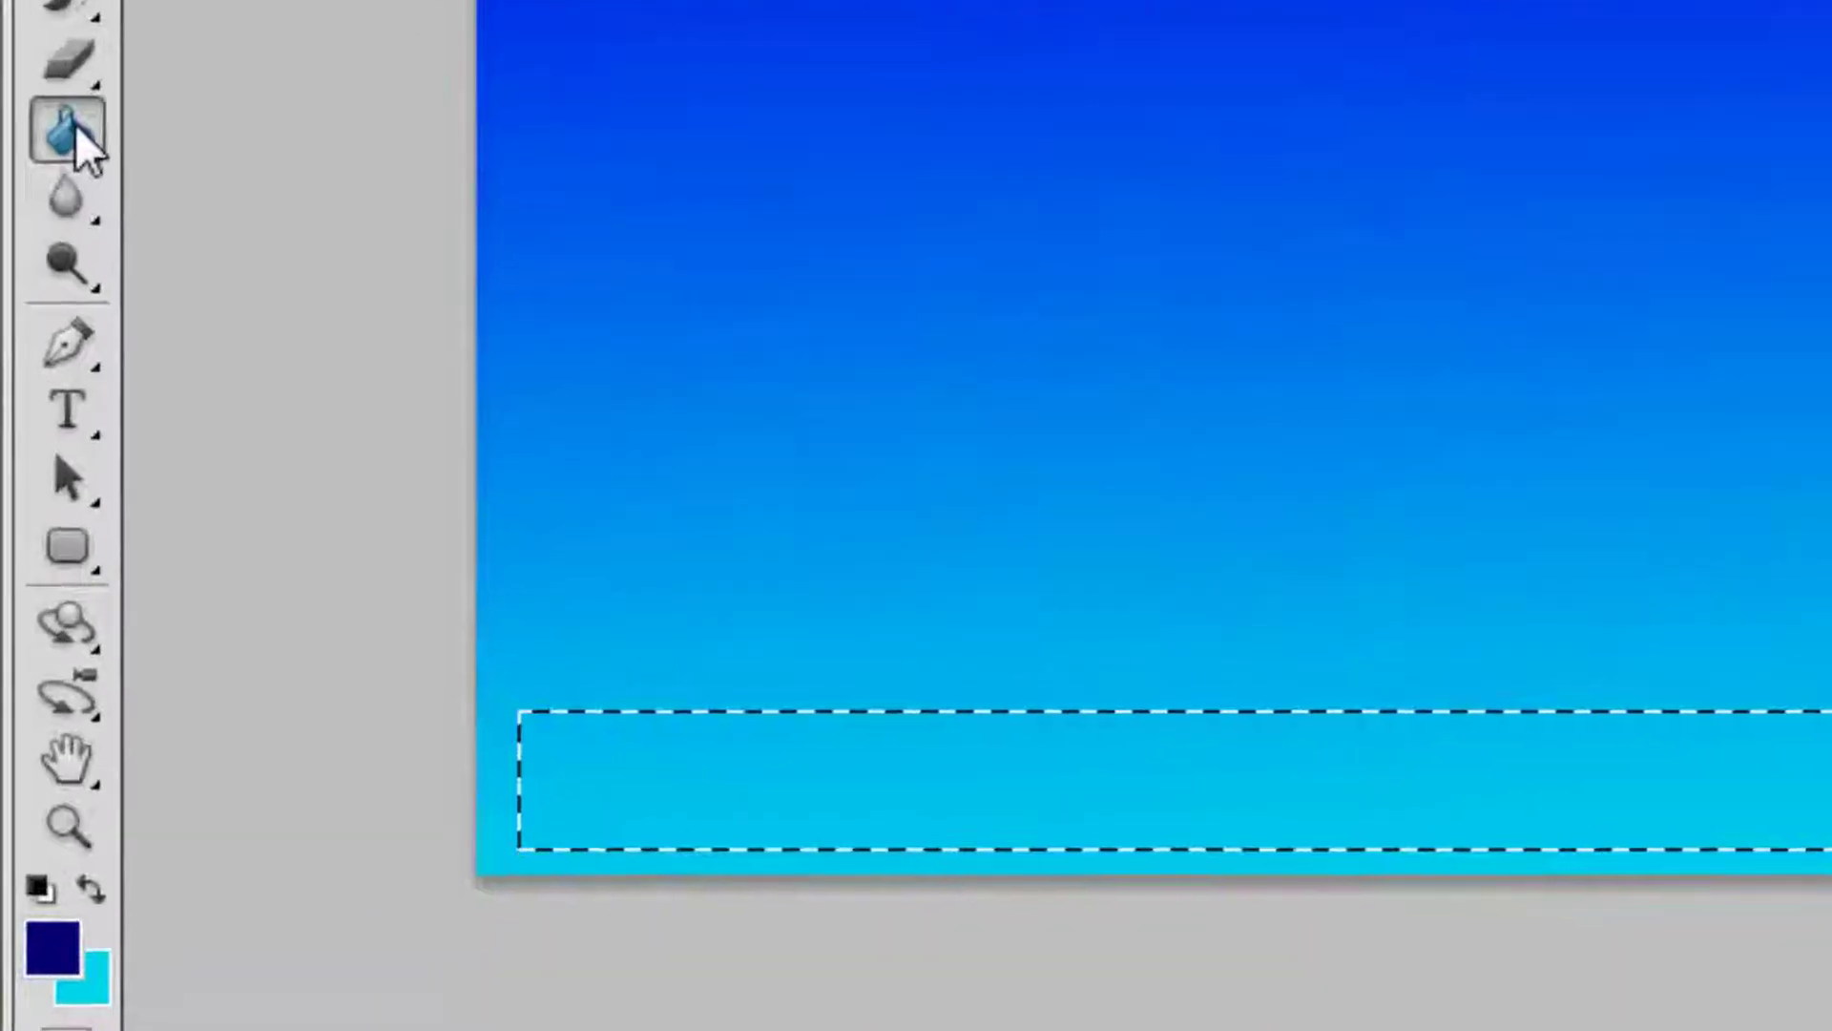
click(51, 394)
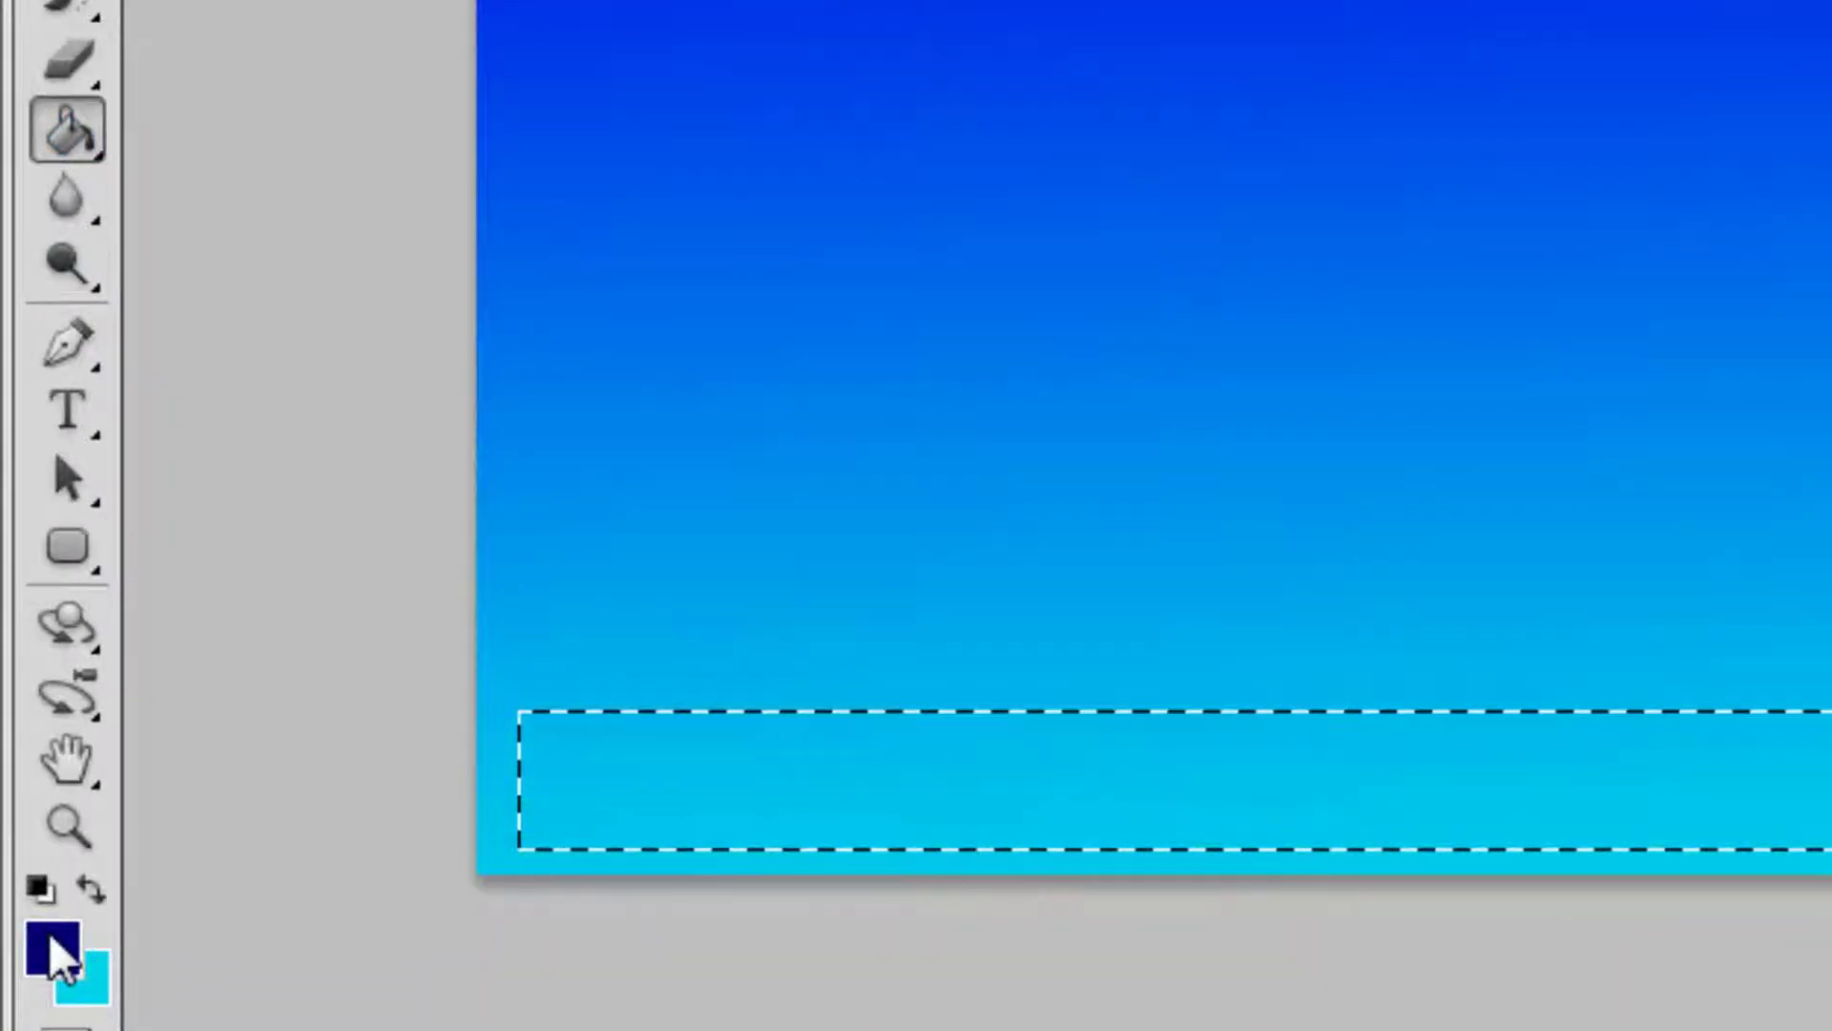
click(50, 932)
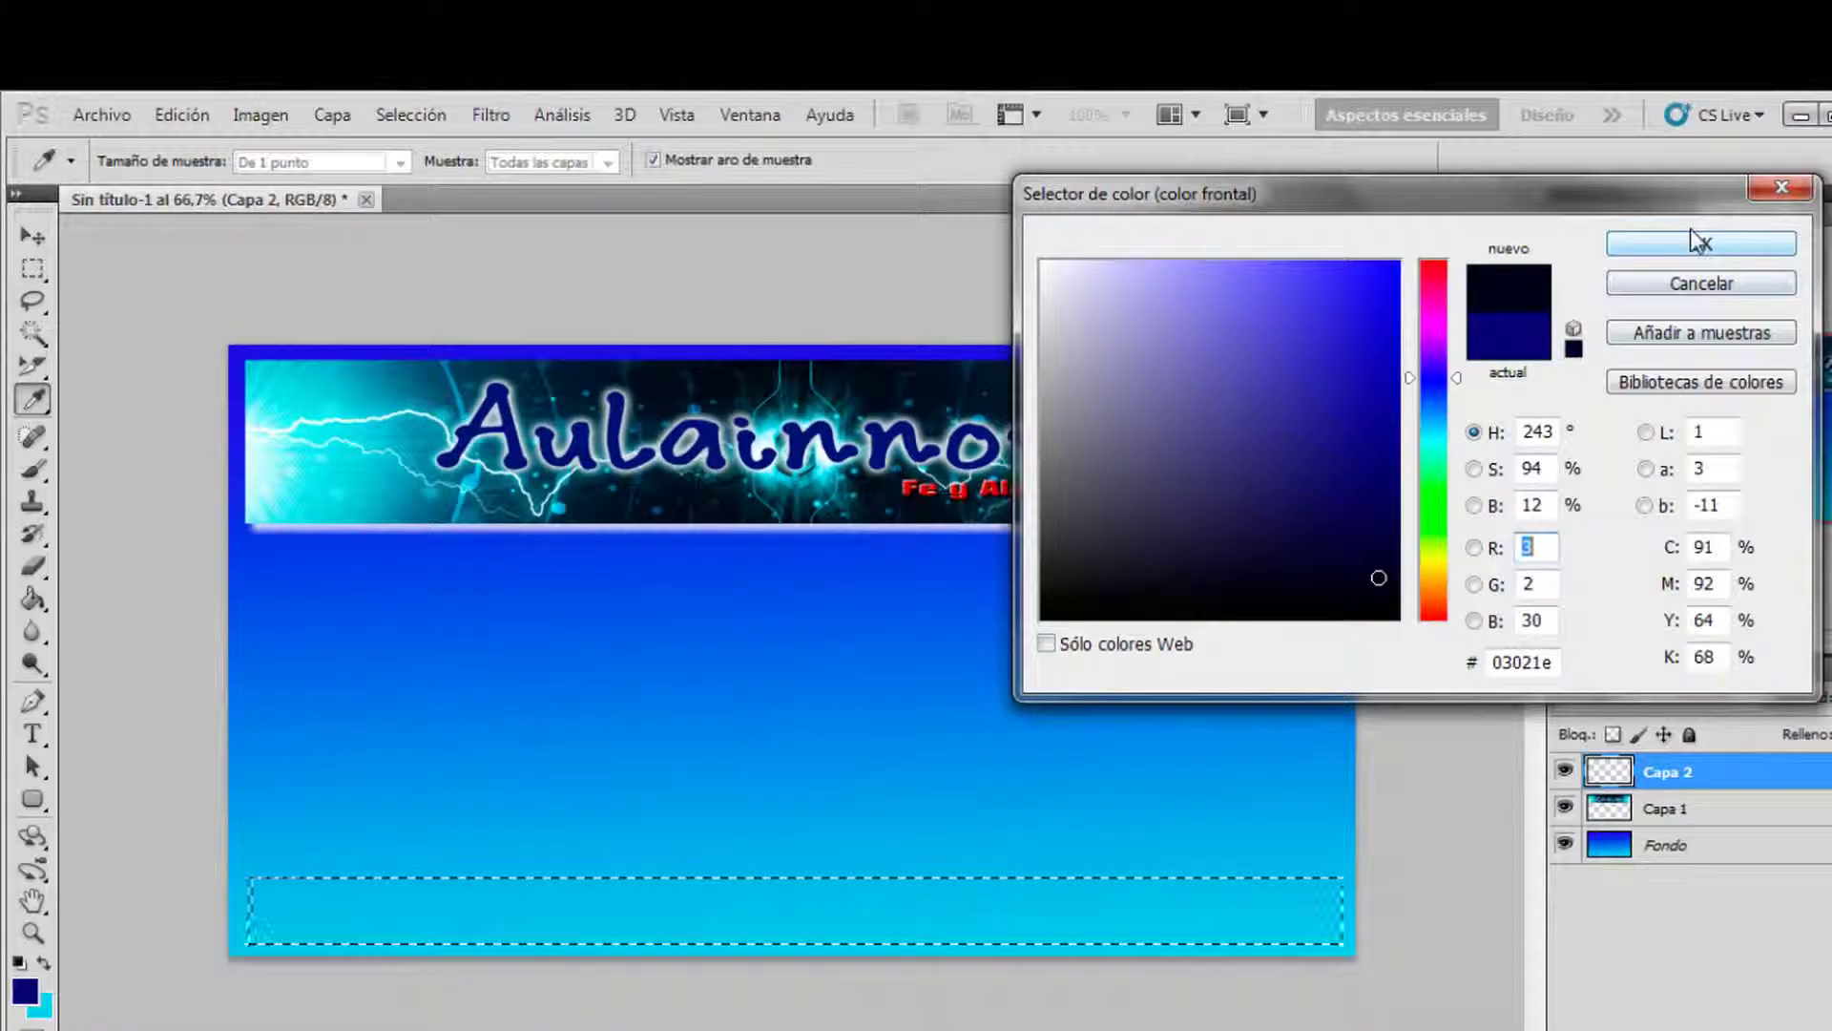
click(1700, 244)
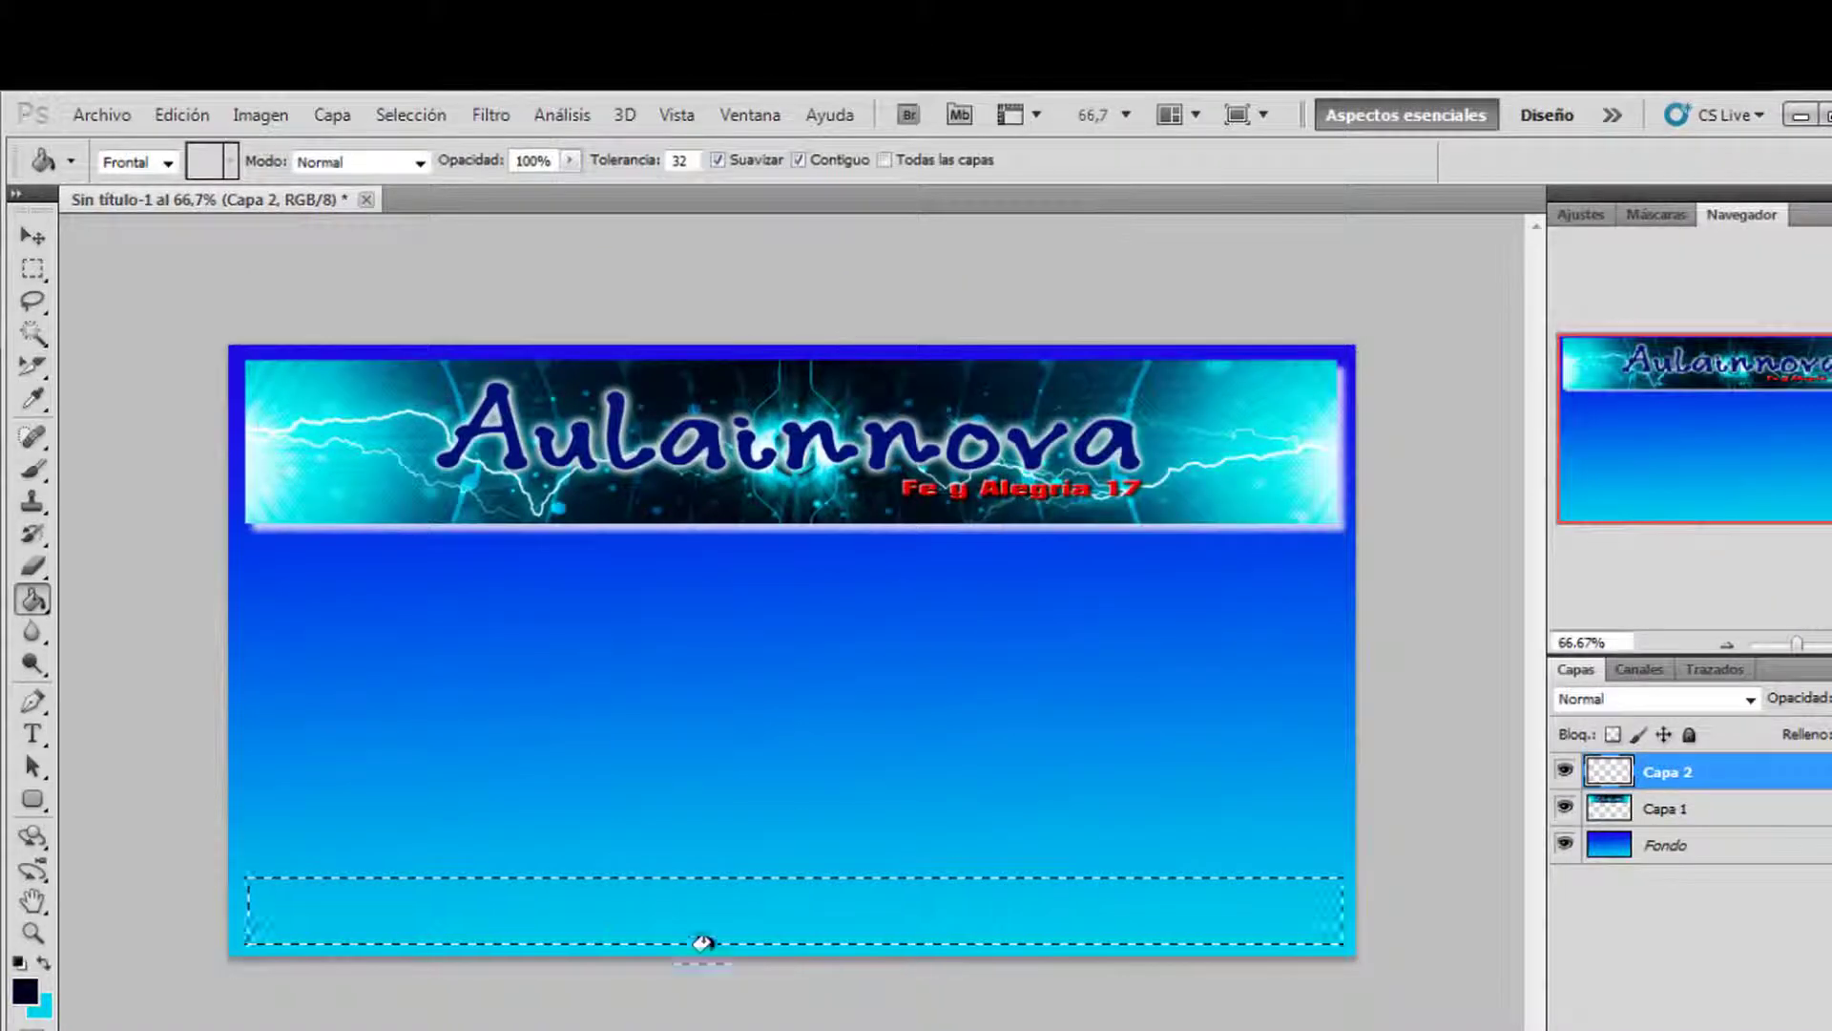
click(647, 897)
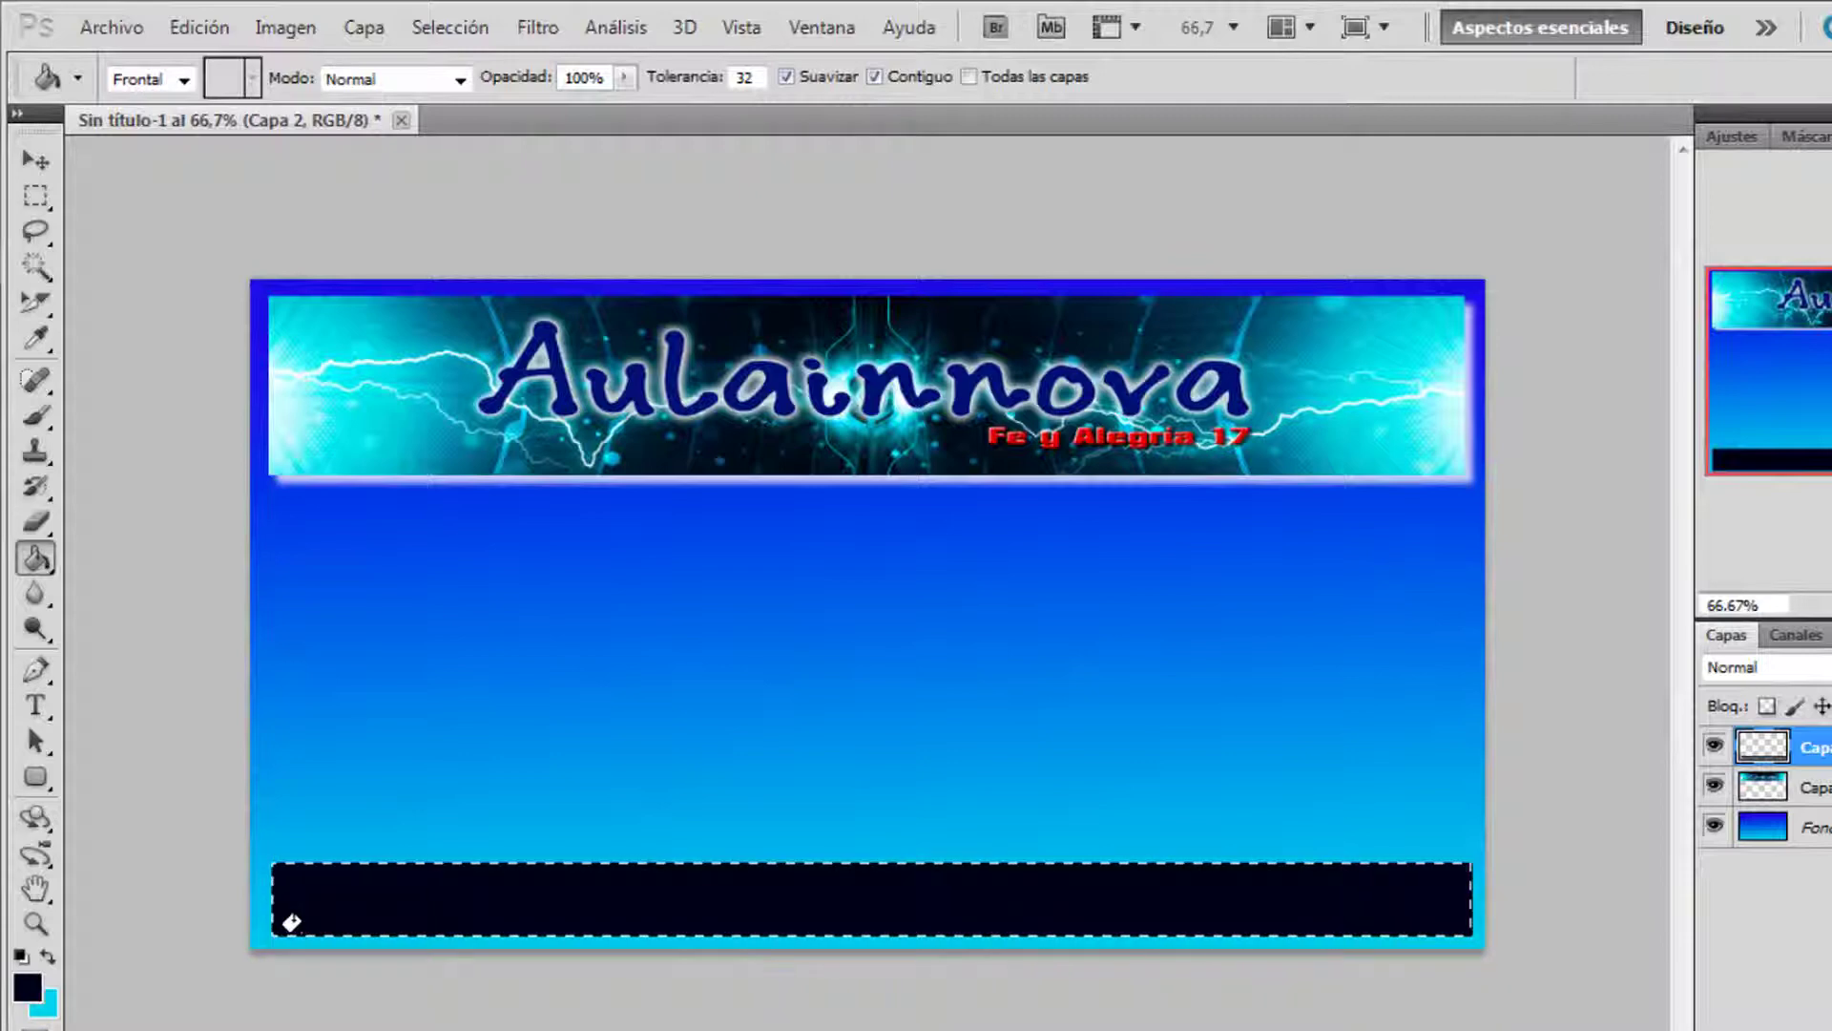
key(ctrl+d)
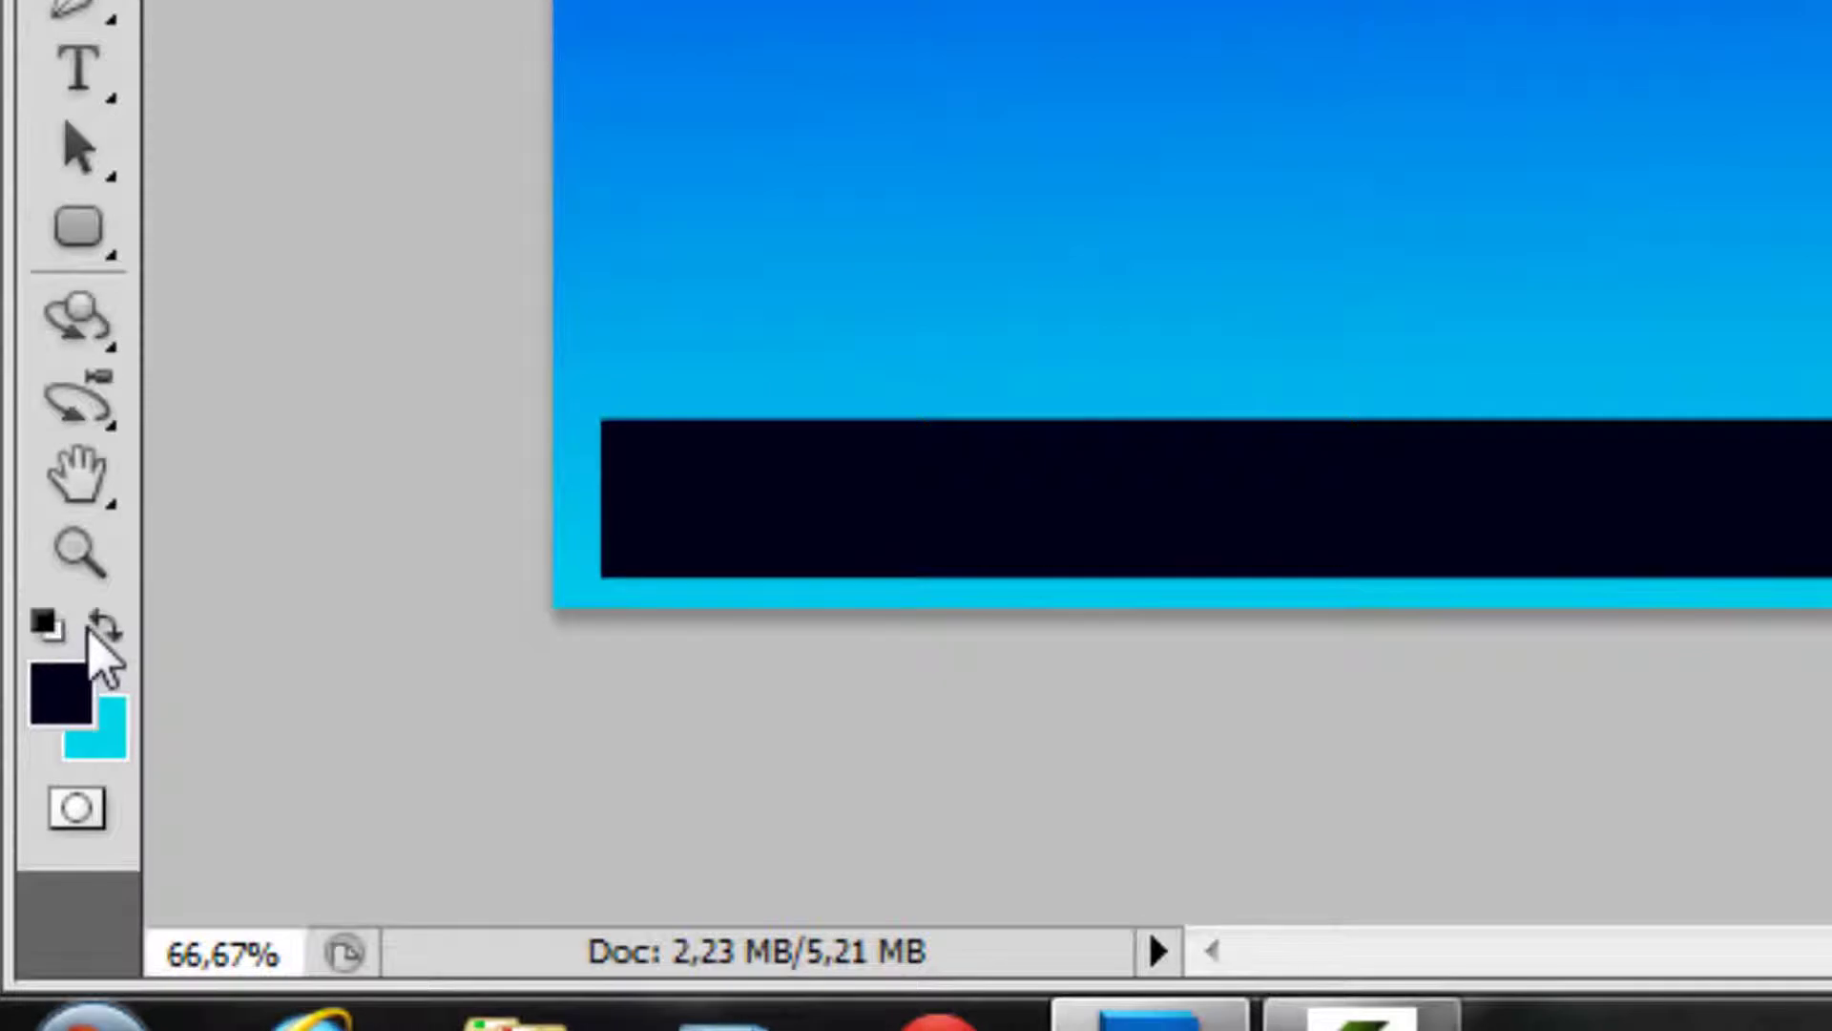
Step: Set the foreground color to near-white fcfcfe
click(64, 703)
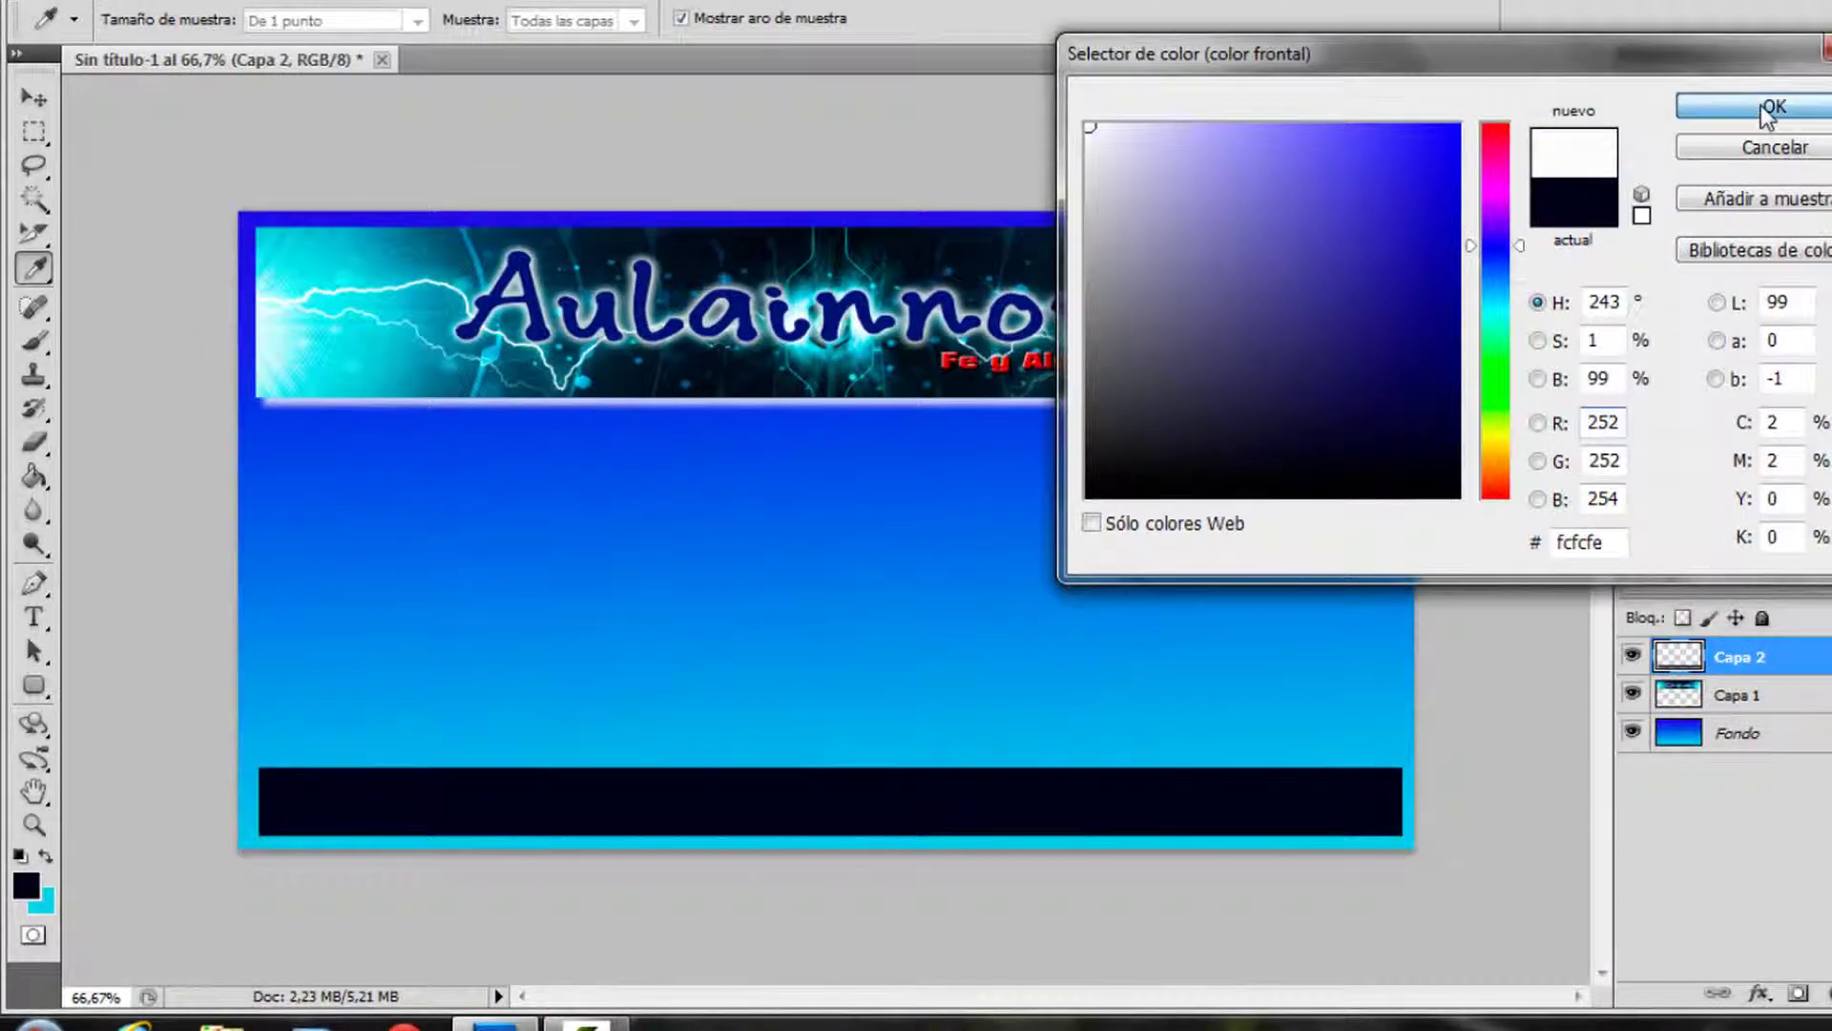
click(1760, 105)
key(g)
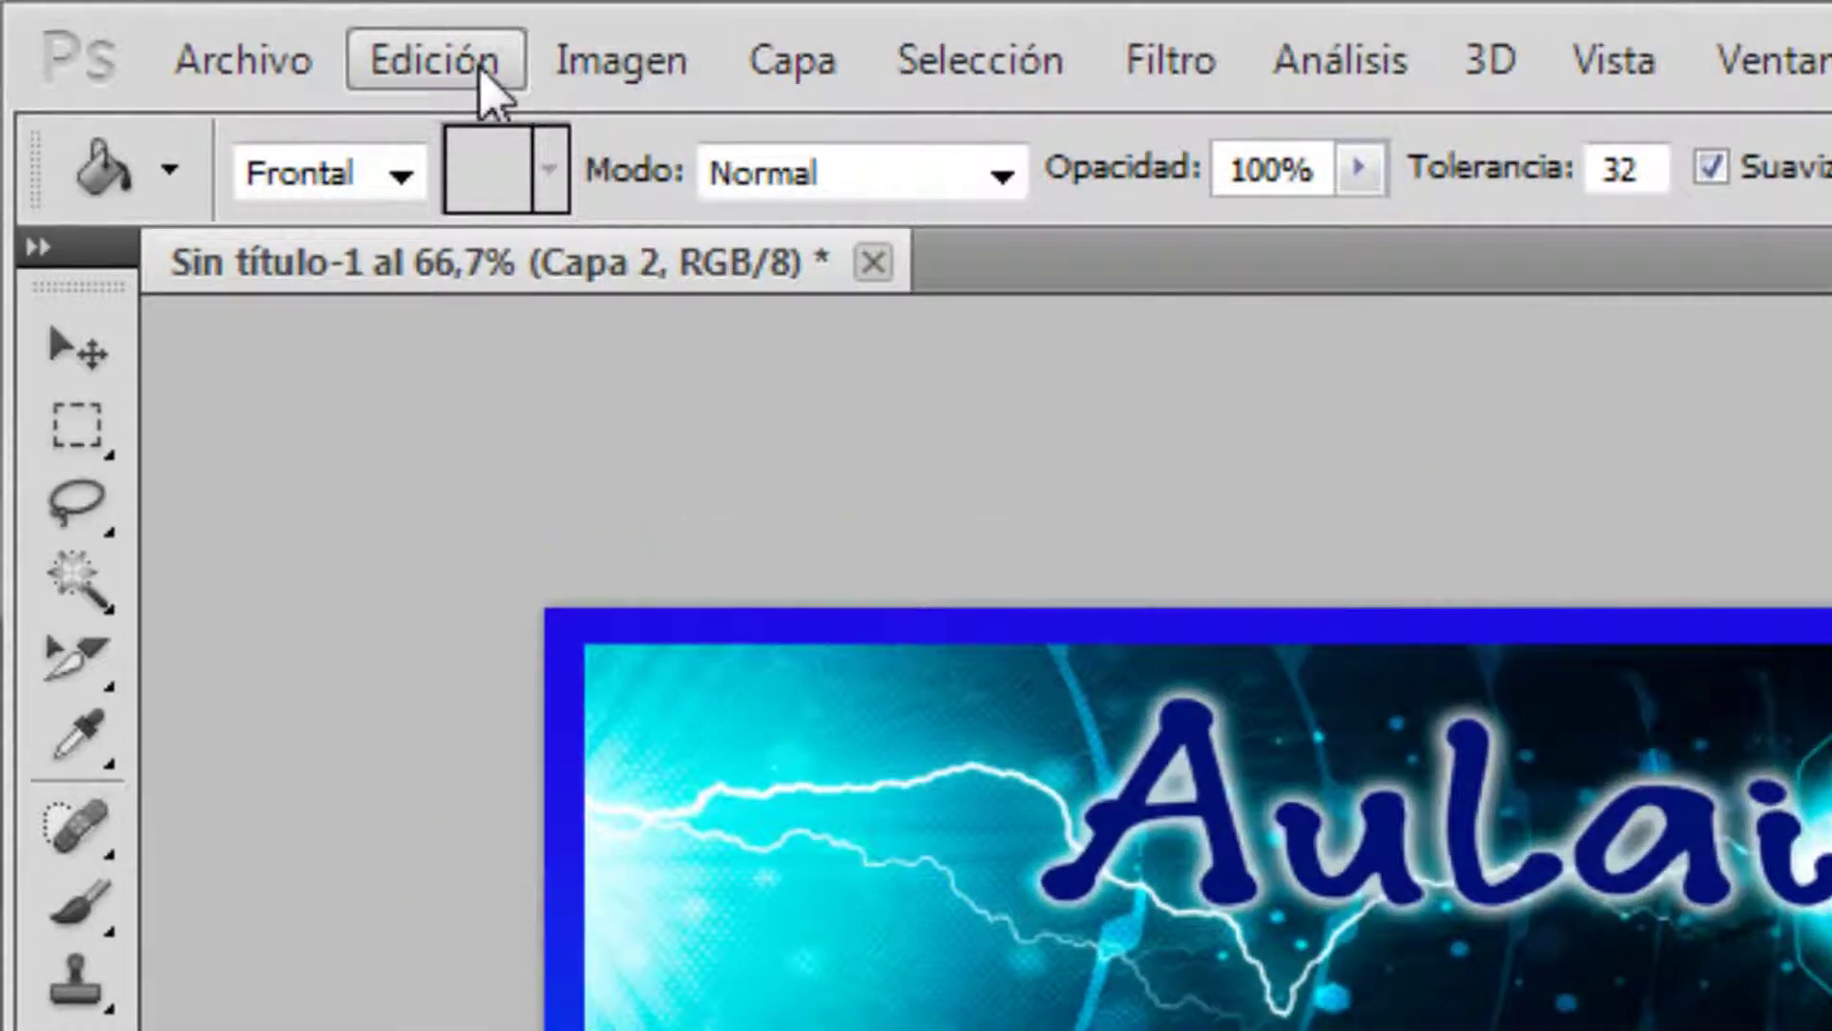
Step: Try a 3 px yellow f9fc02 outside stroke around the dark footer bar and undo it
click(482, 75)
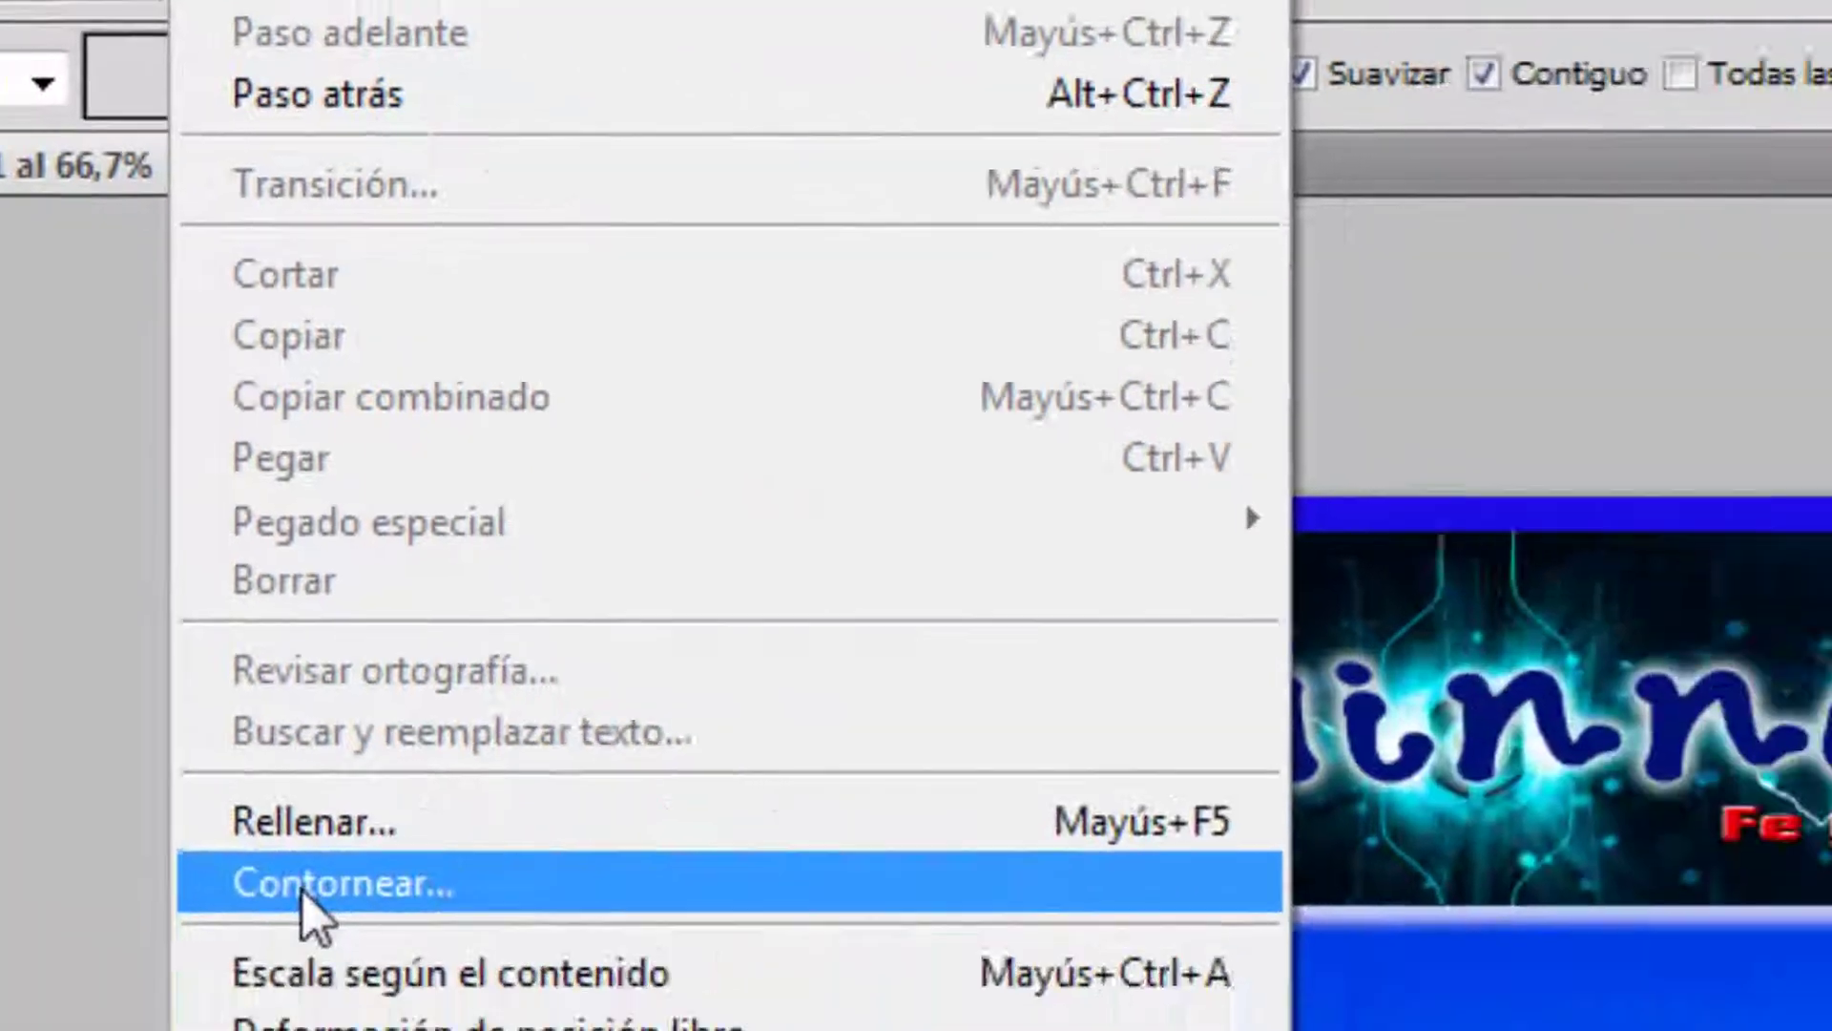
click(302, 890)
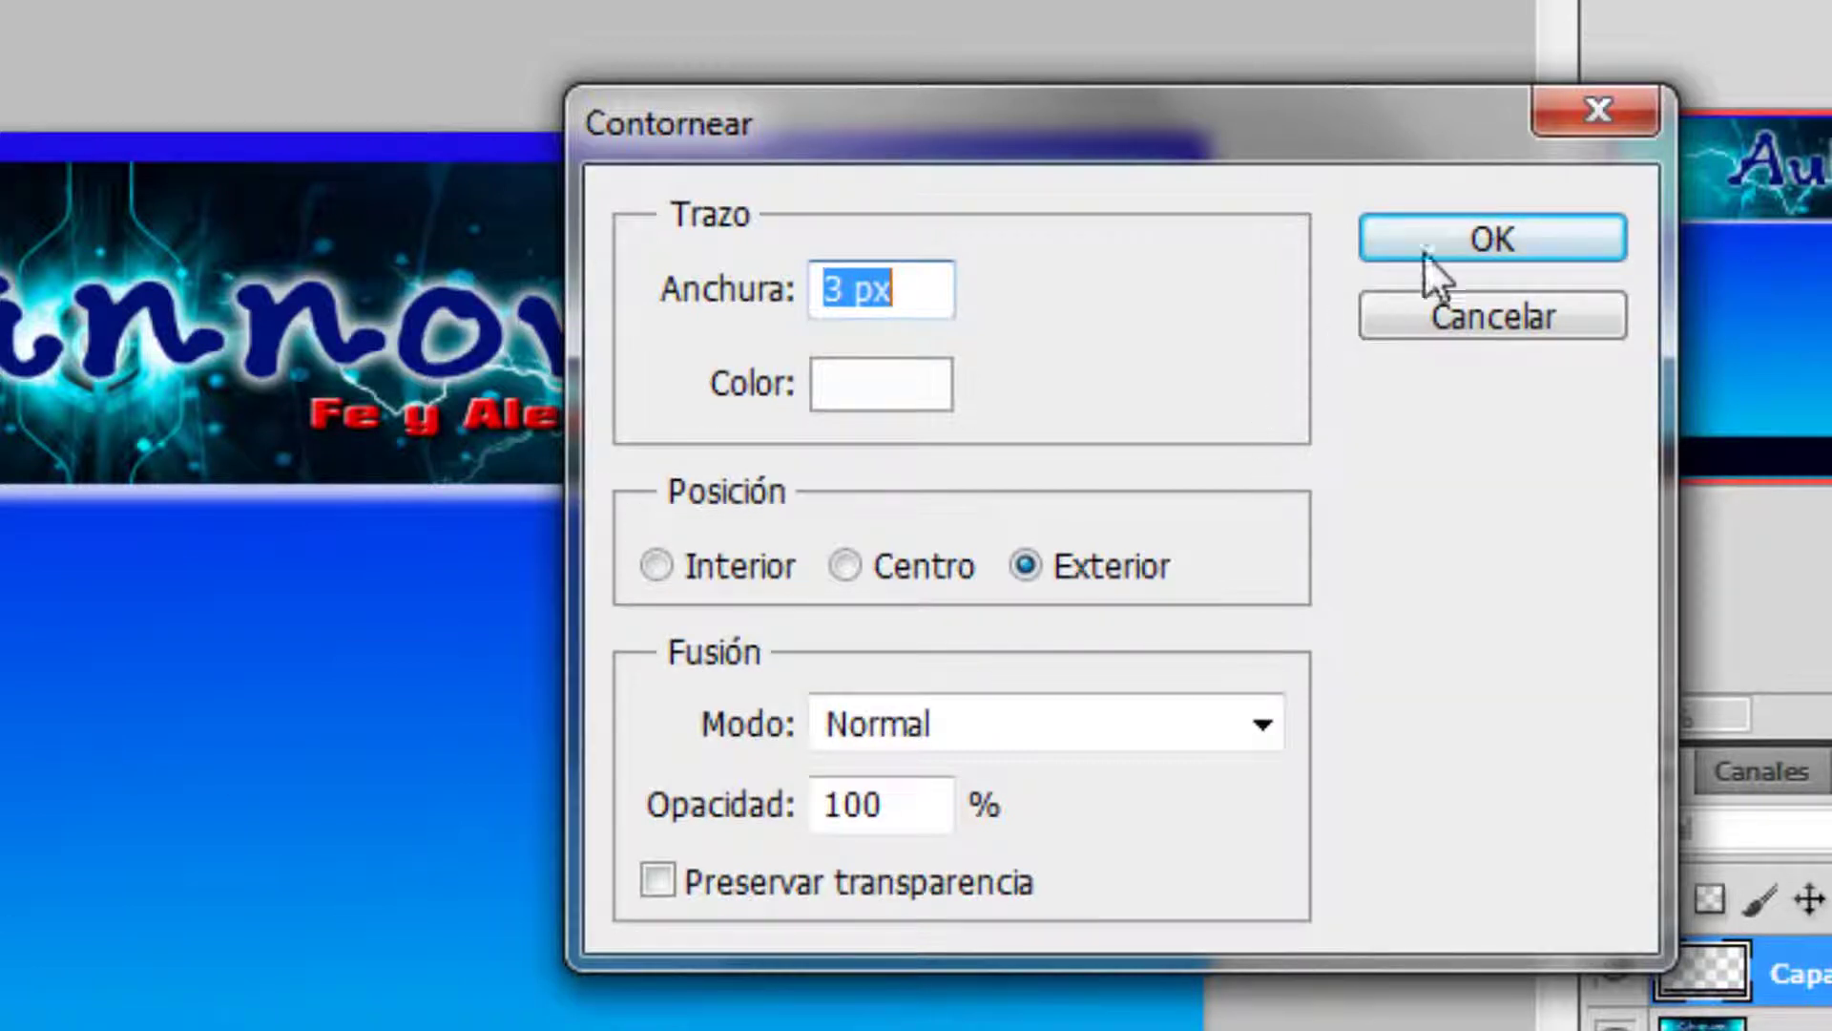
click(871, 392)
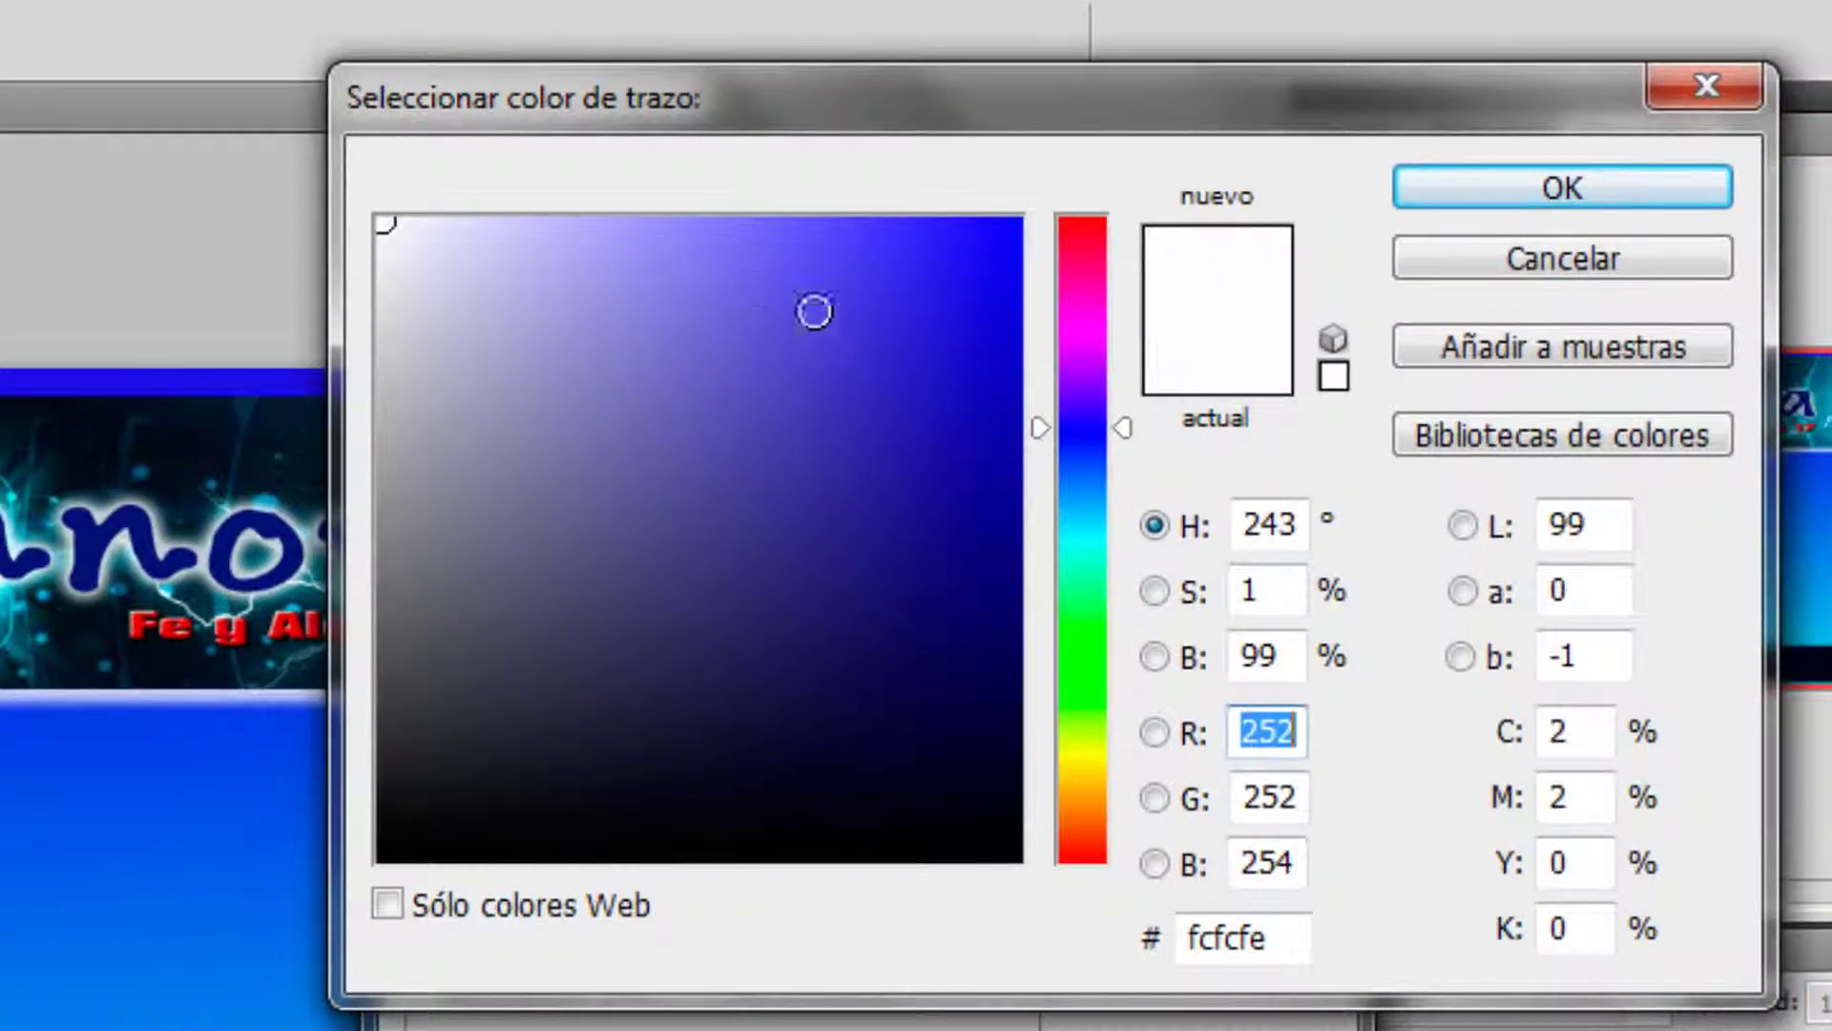
click(1081, 754)
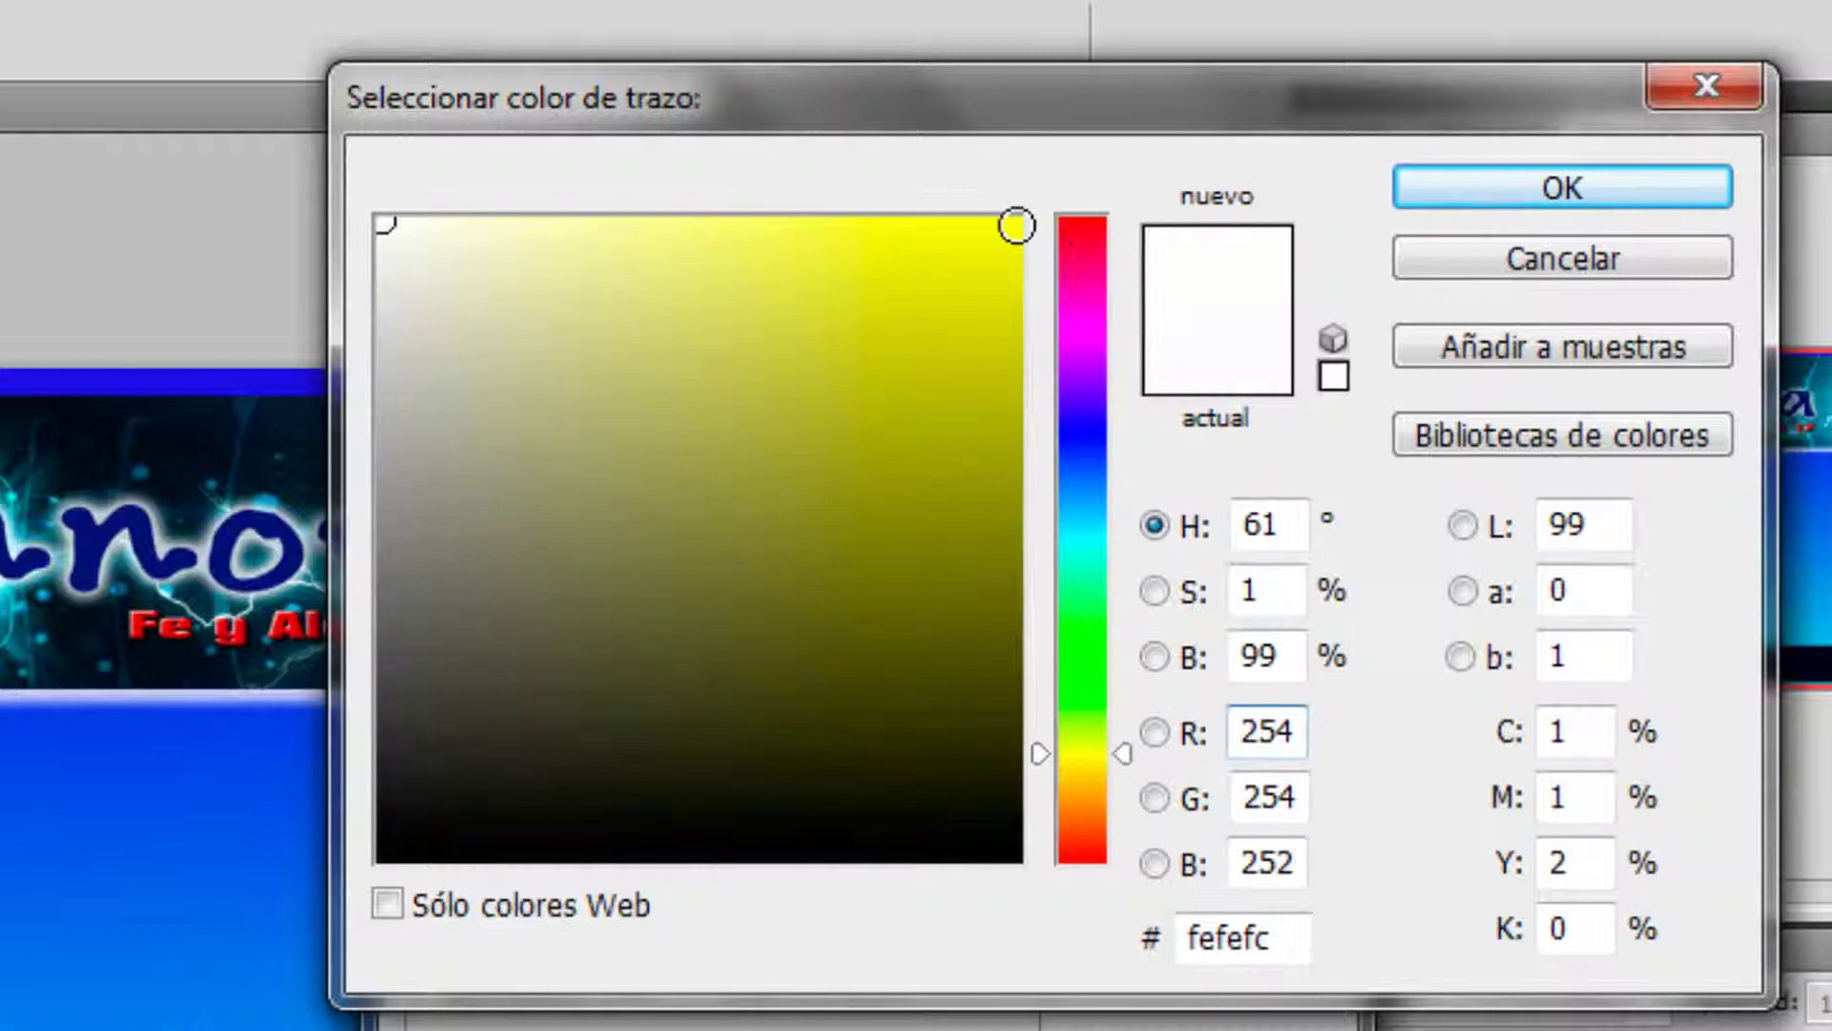
click(1017, 226)
click(1443, 170)
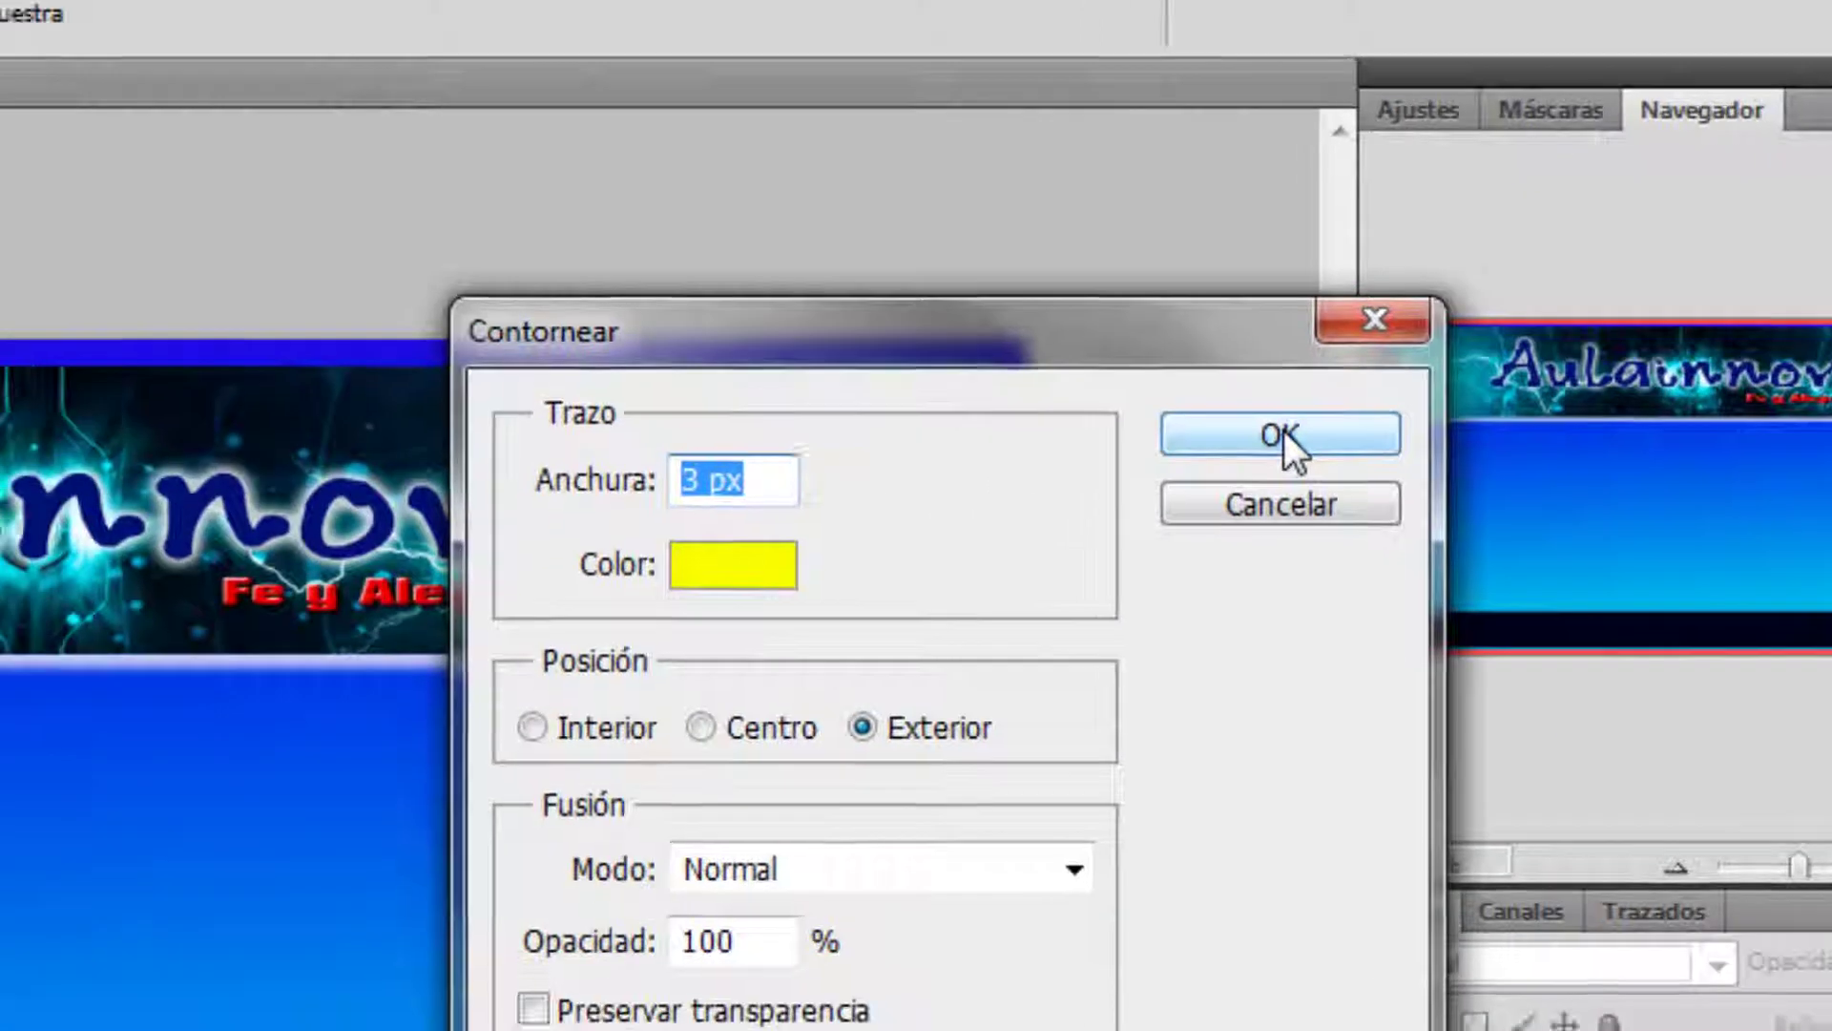
click(1221, 464)
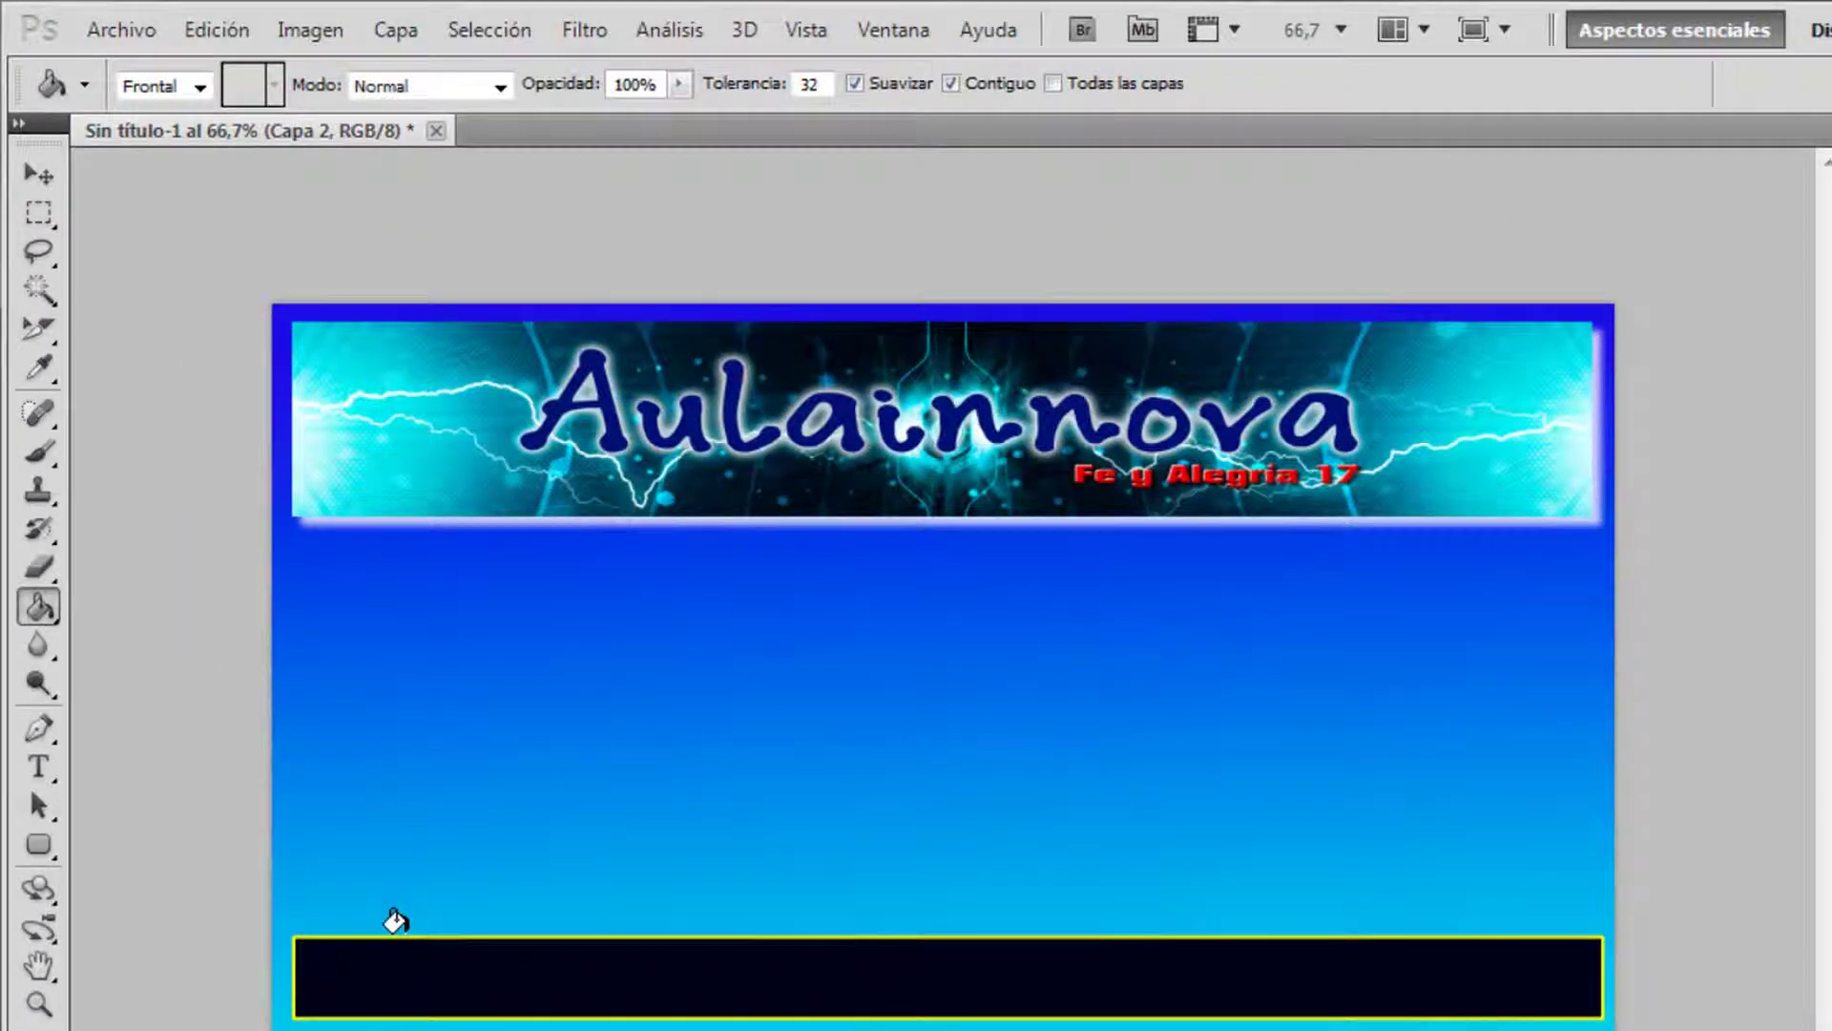
key(ctrl+z)
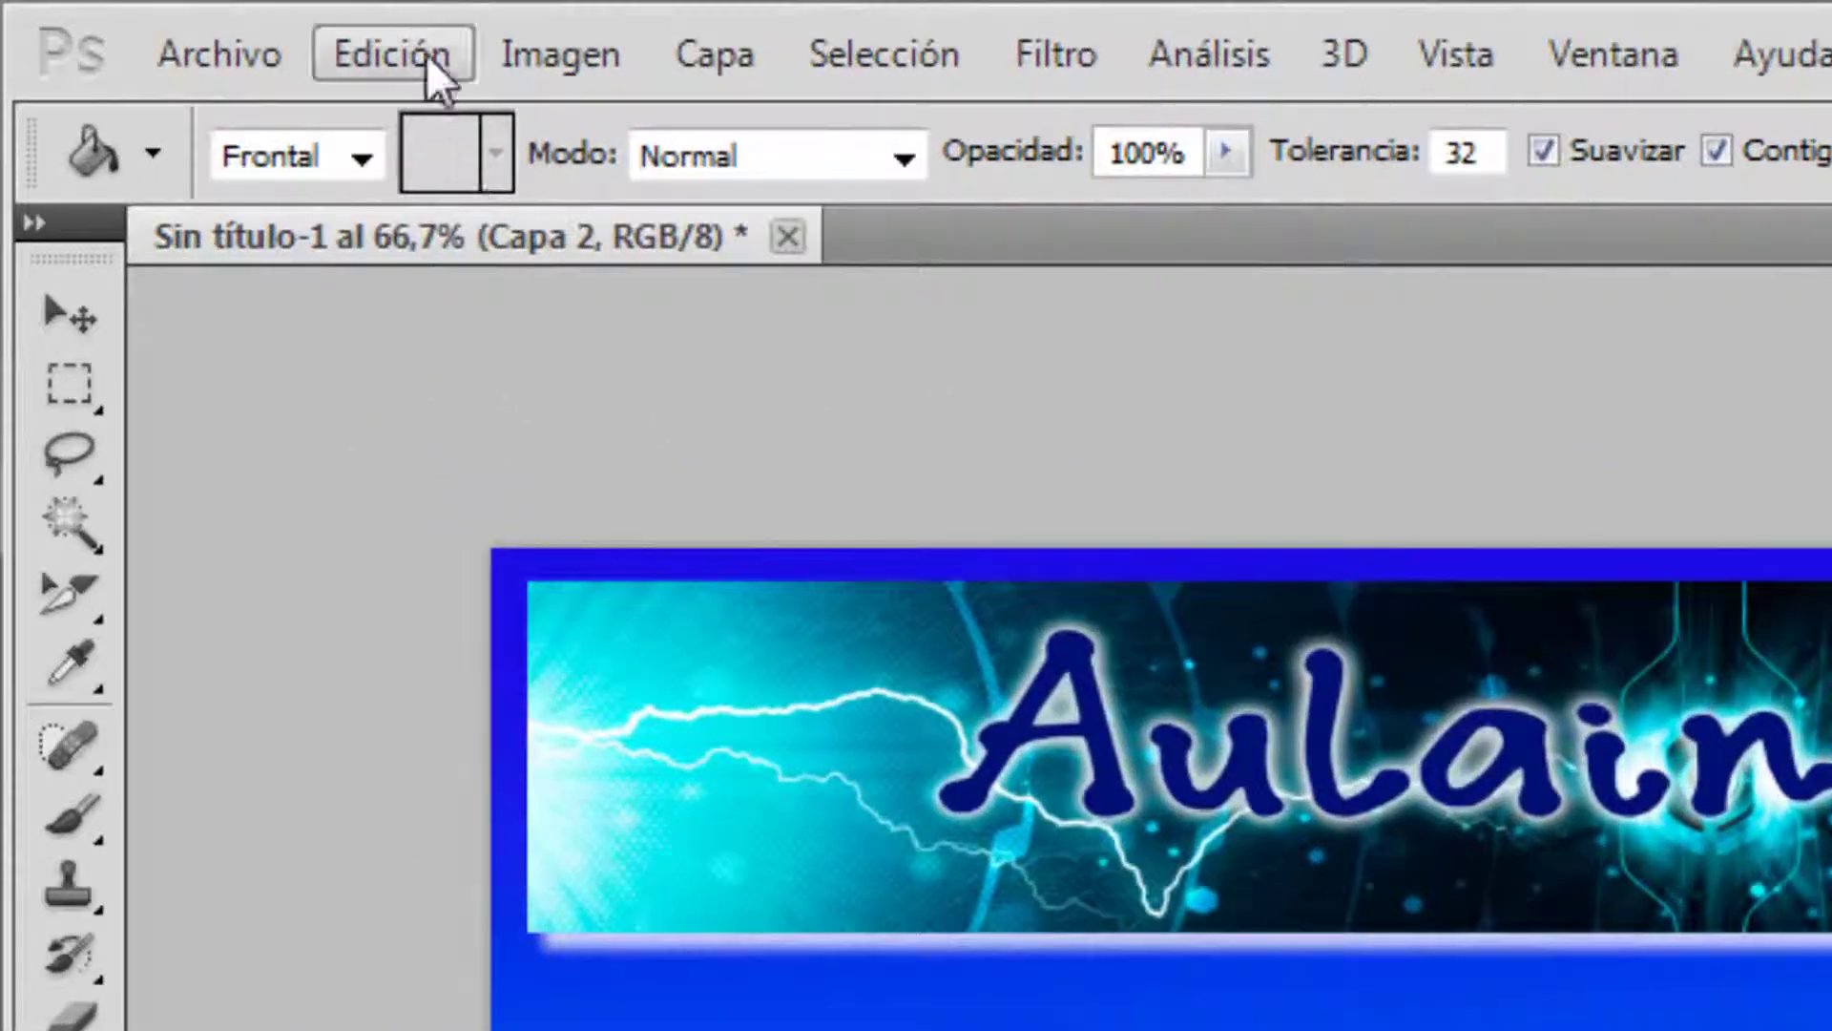
Step: Outline the dark footer bar with a 4 px outside stroke in near-white fcfcfc, in Normal mode at 100% opacity
click(234, 32)
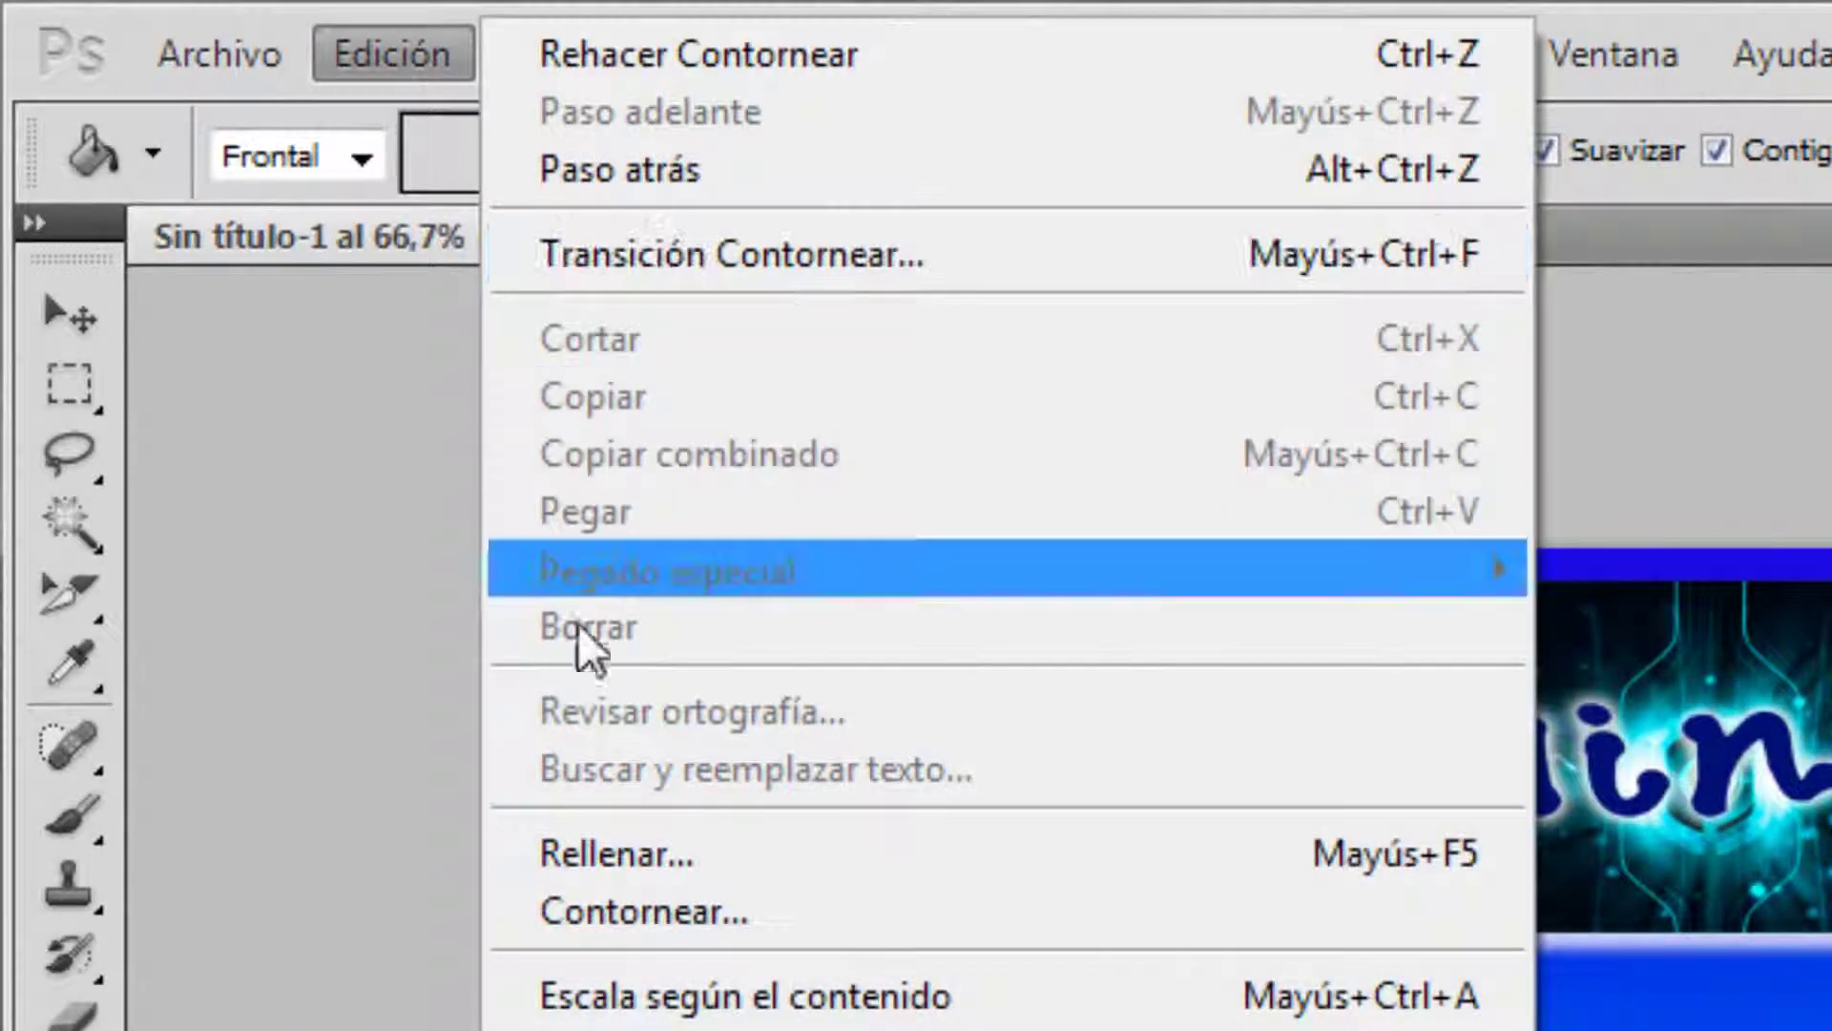
click(658, 911)
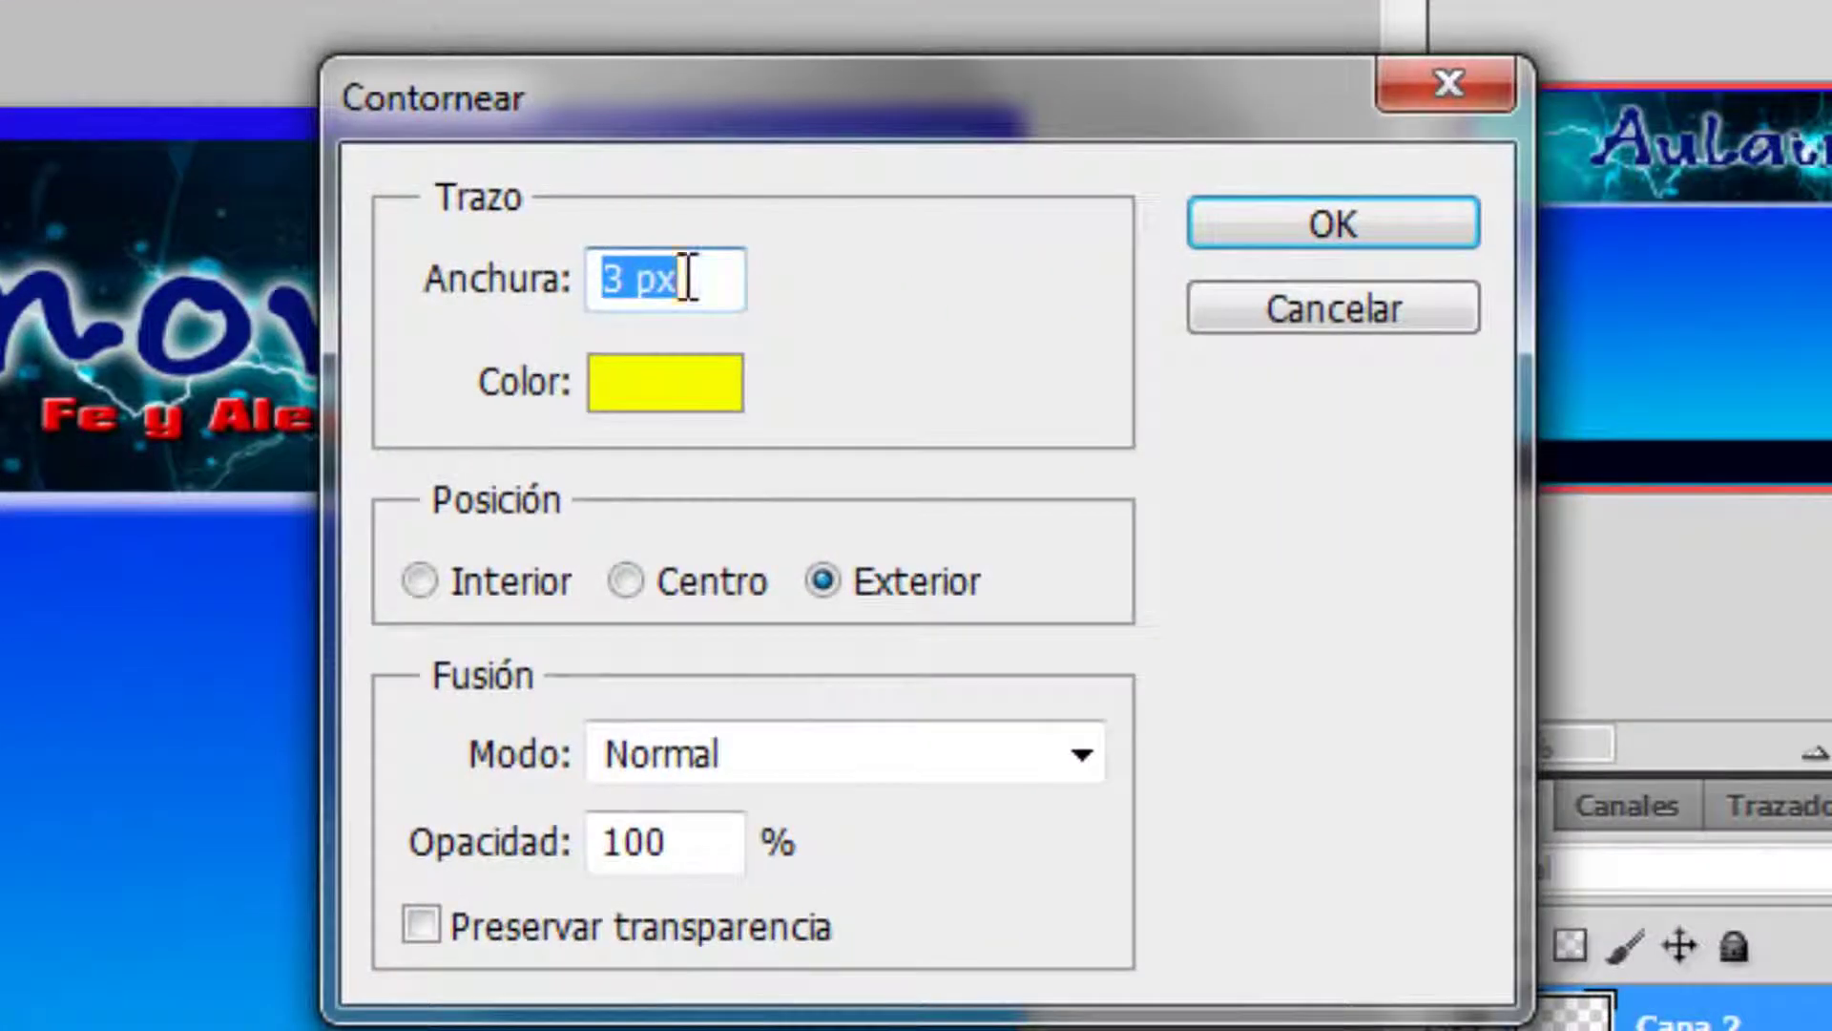
text(4)
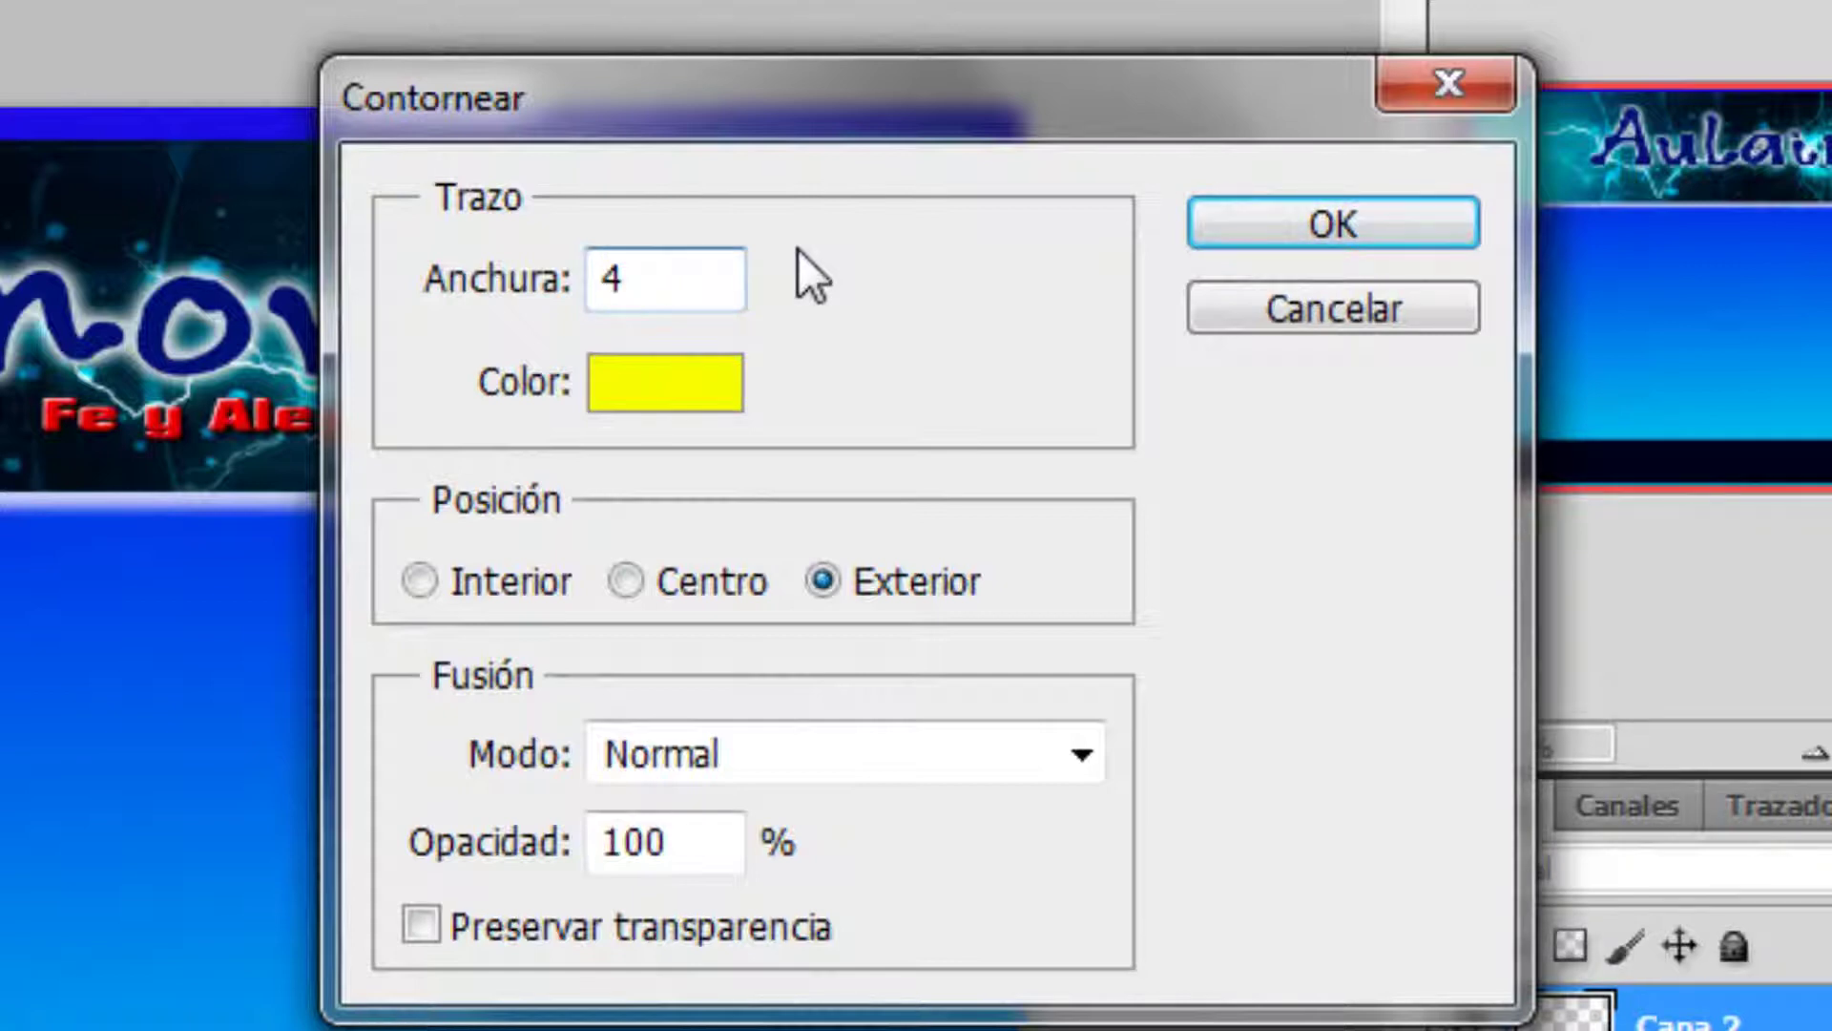
click(655, 410)
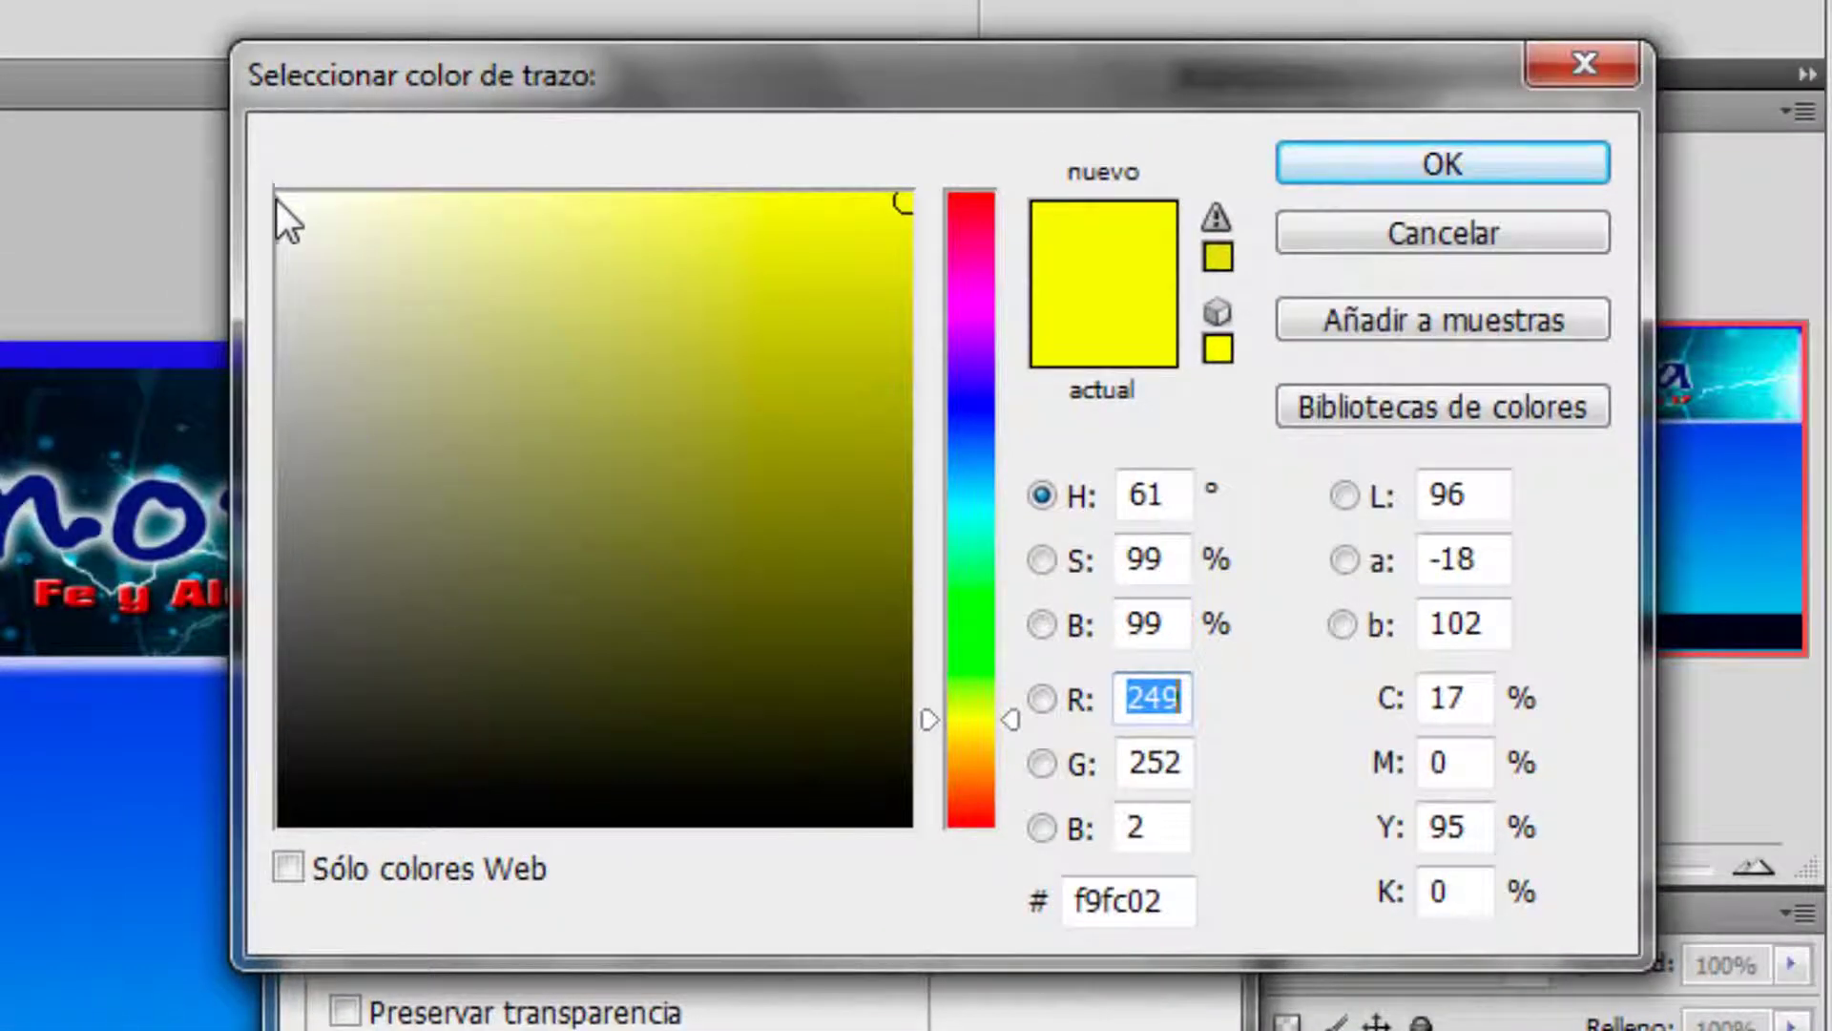
click(277, 198)
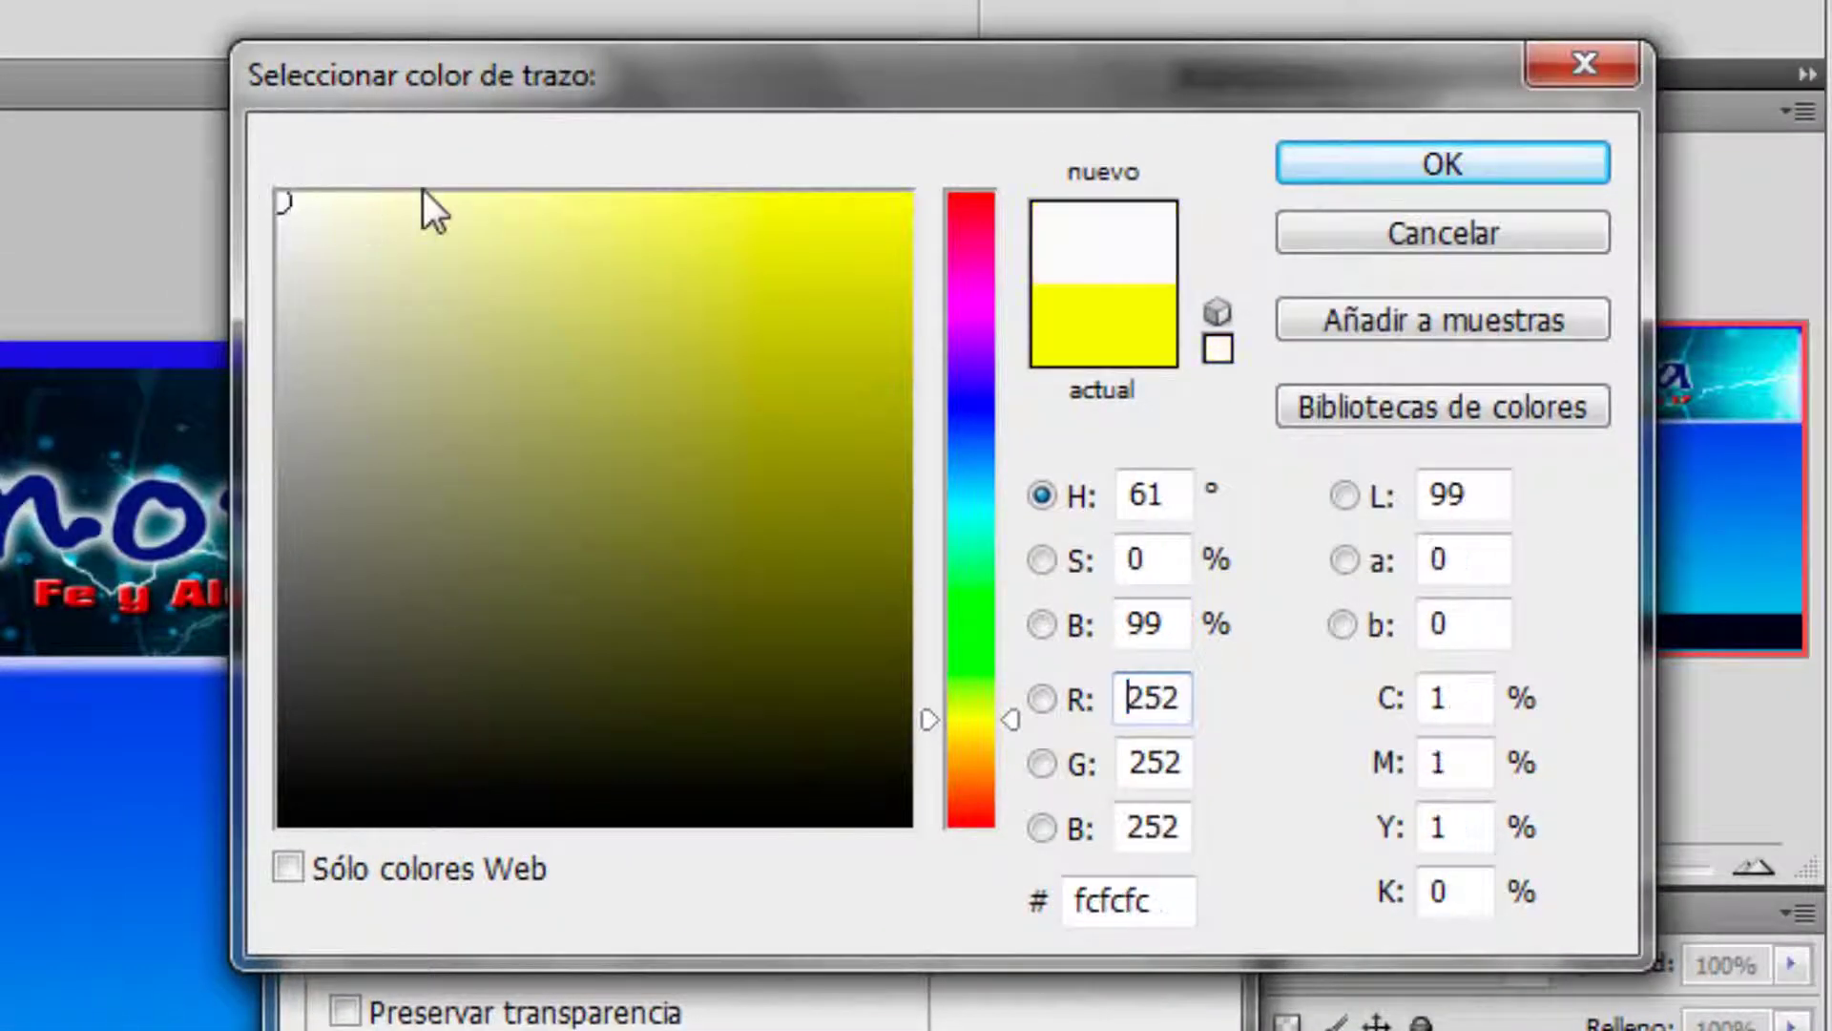
click(1370, 170)
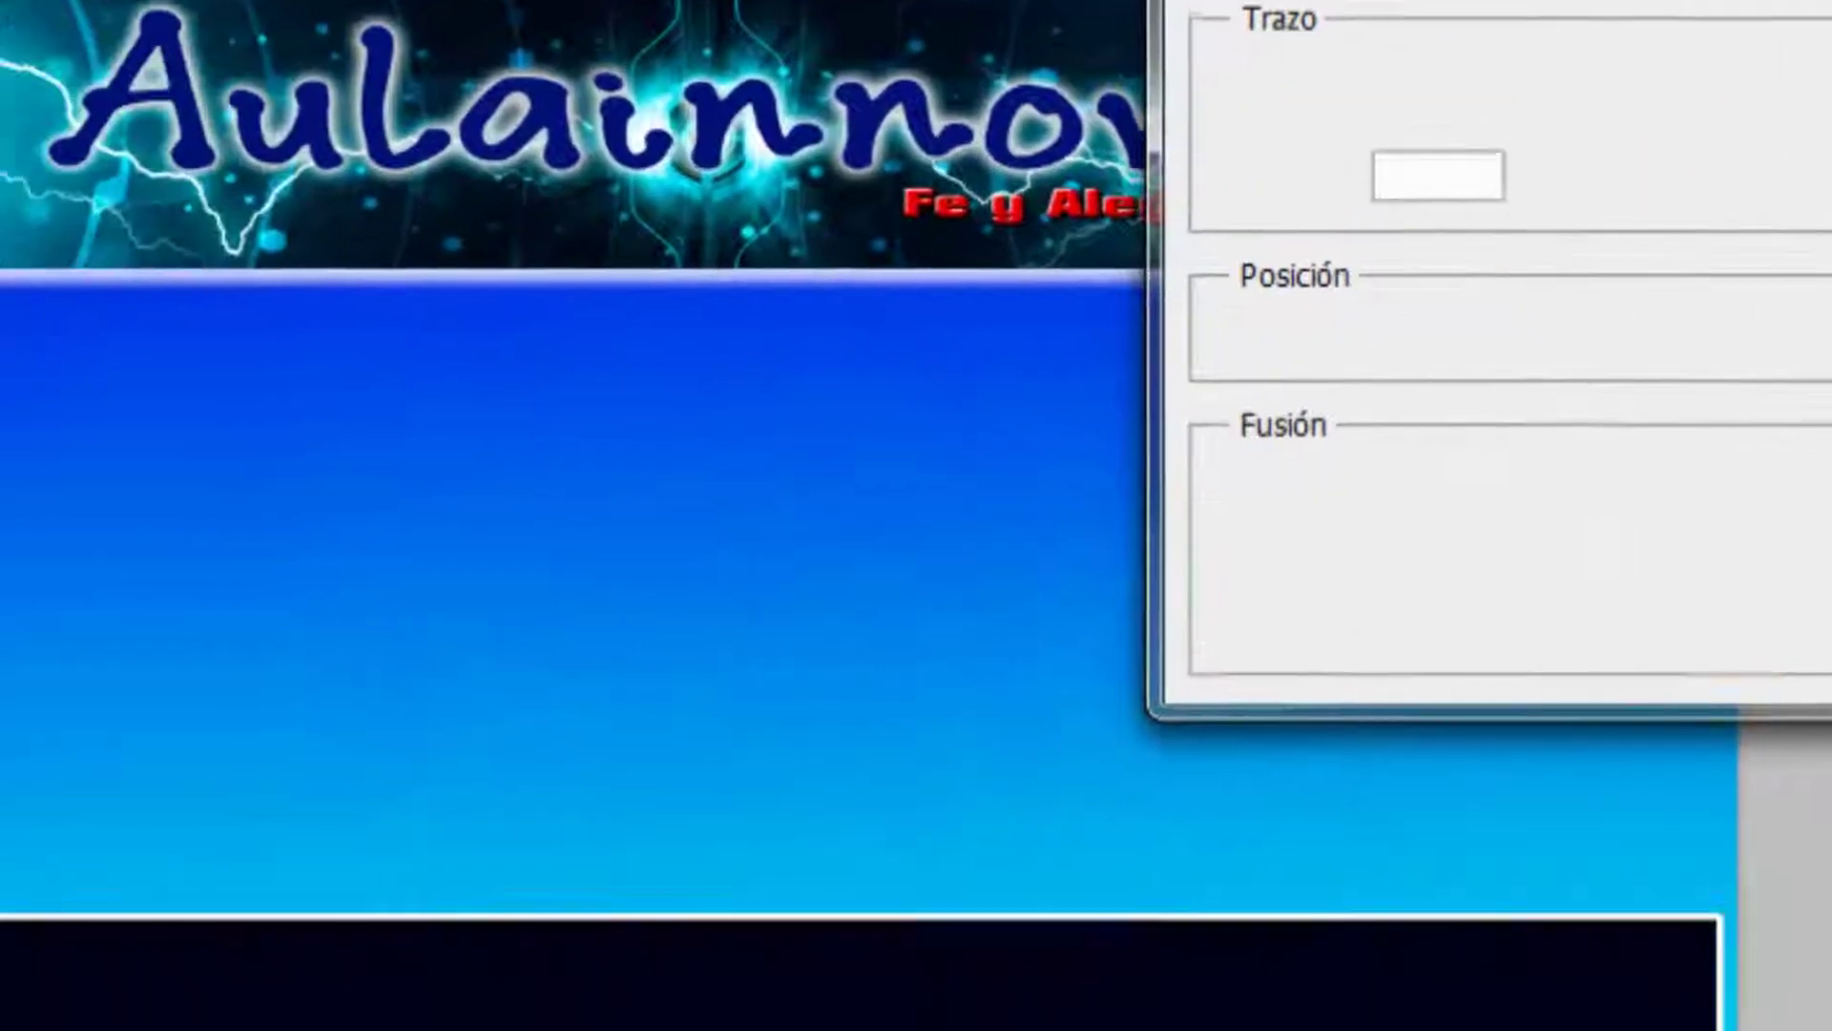
click(1349, 321)
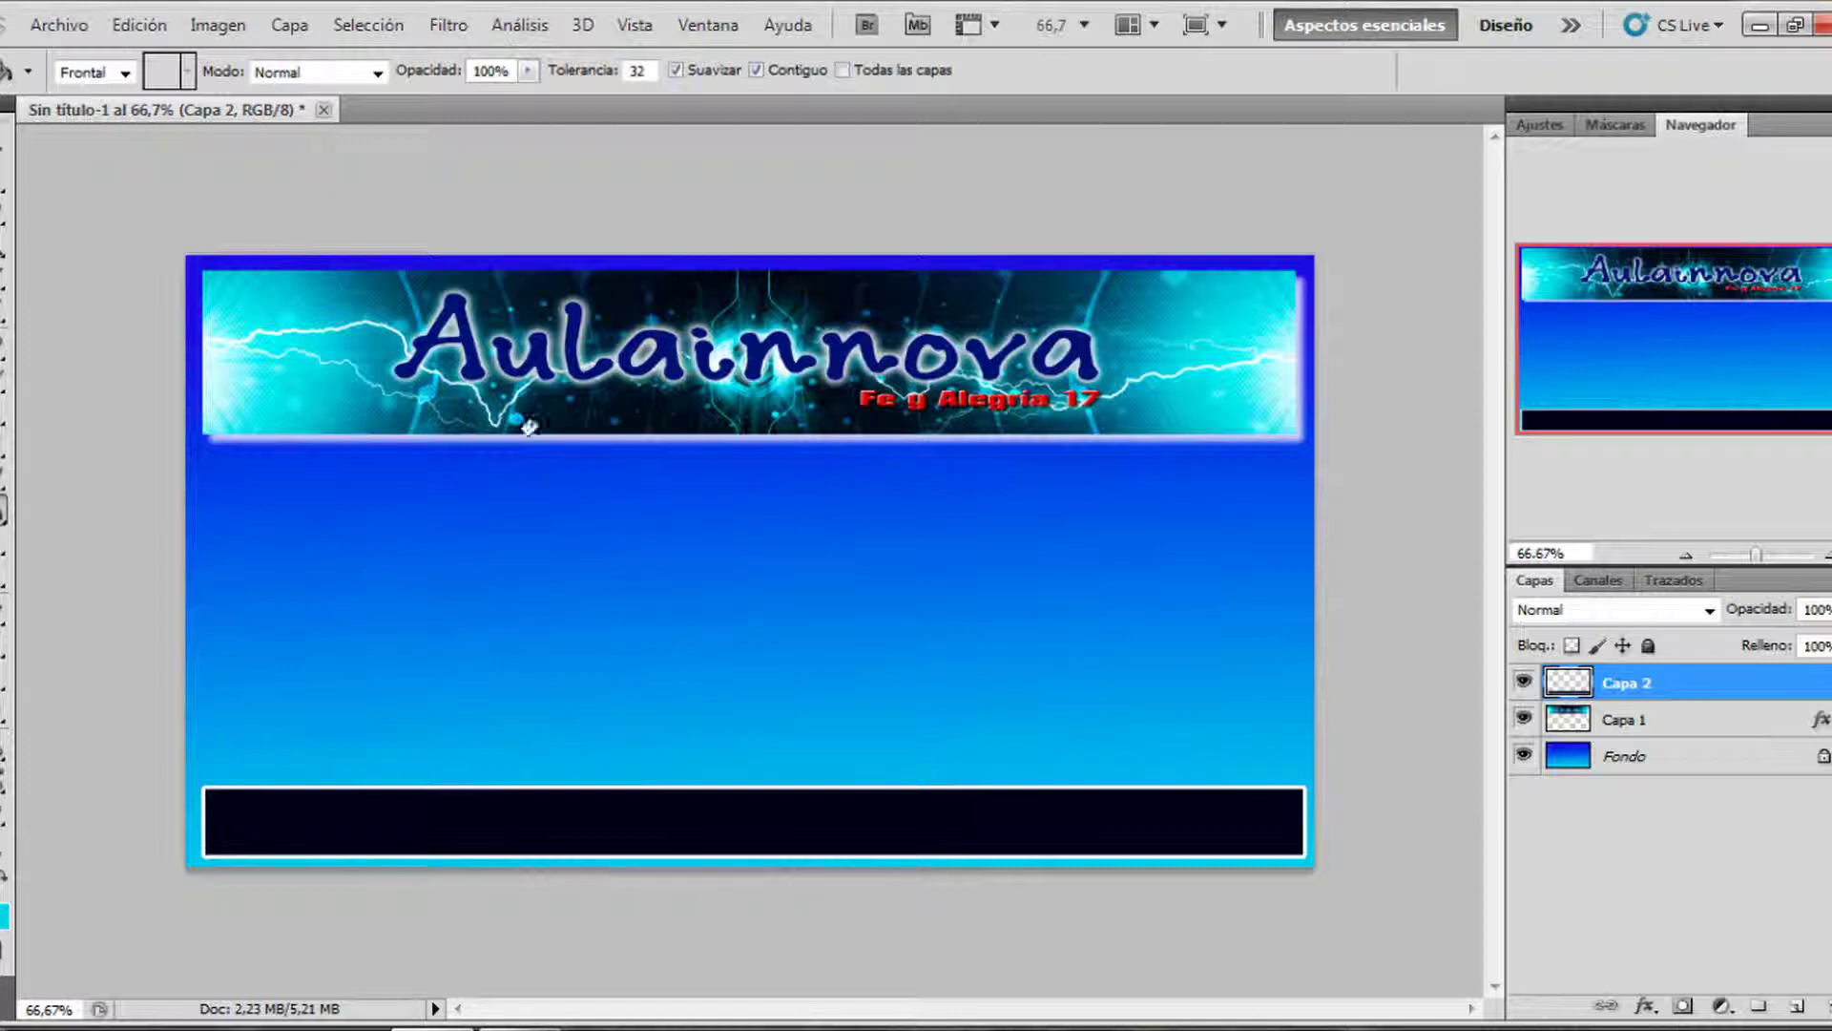
Step: Open Wallpaper.jpg from the desktop as a separate document
click(82, 30)
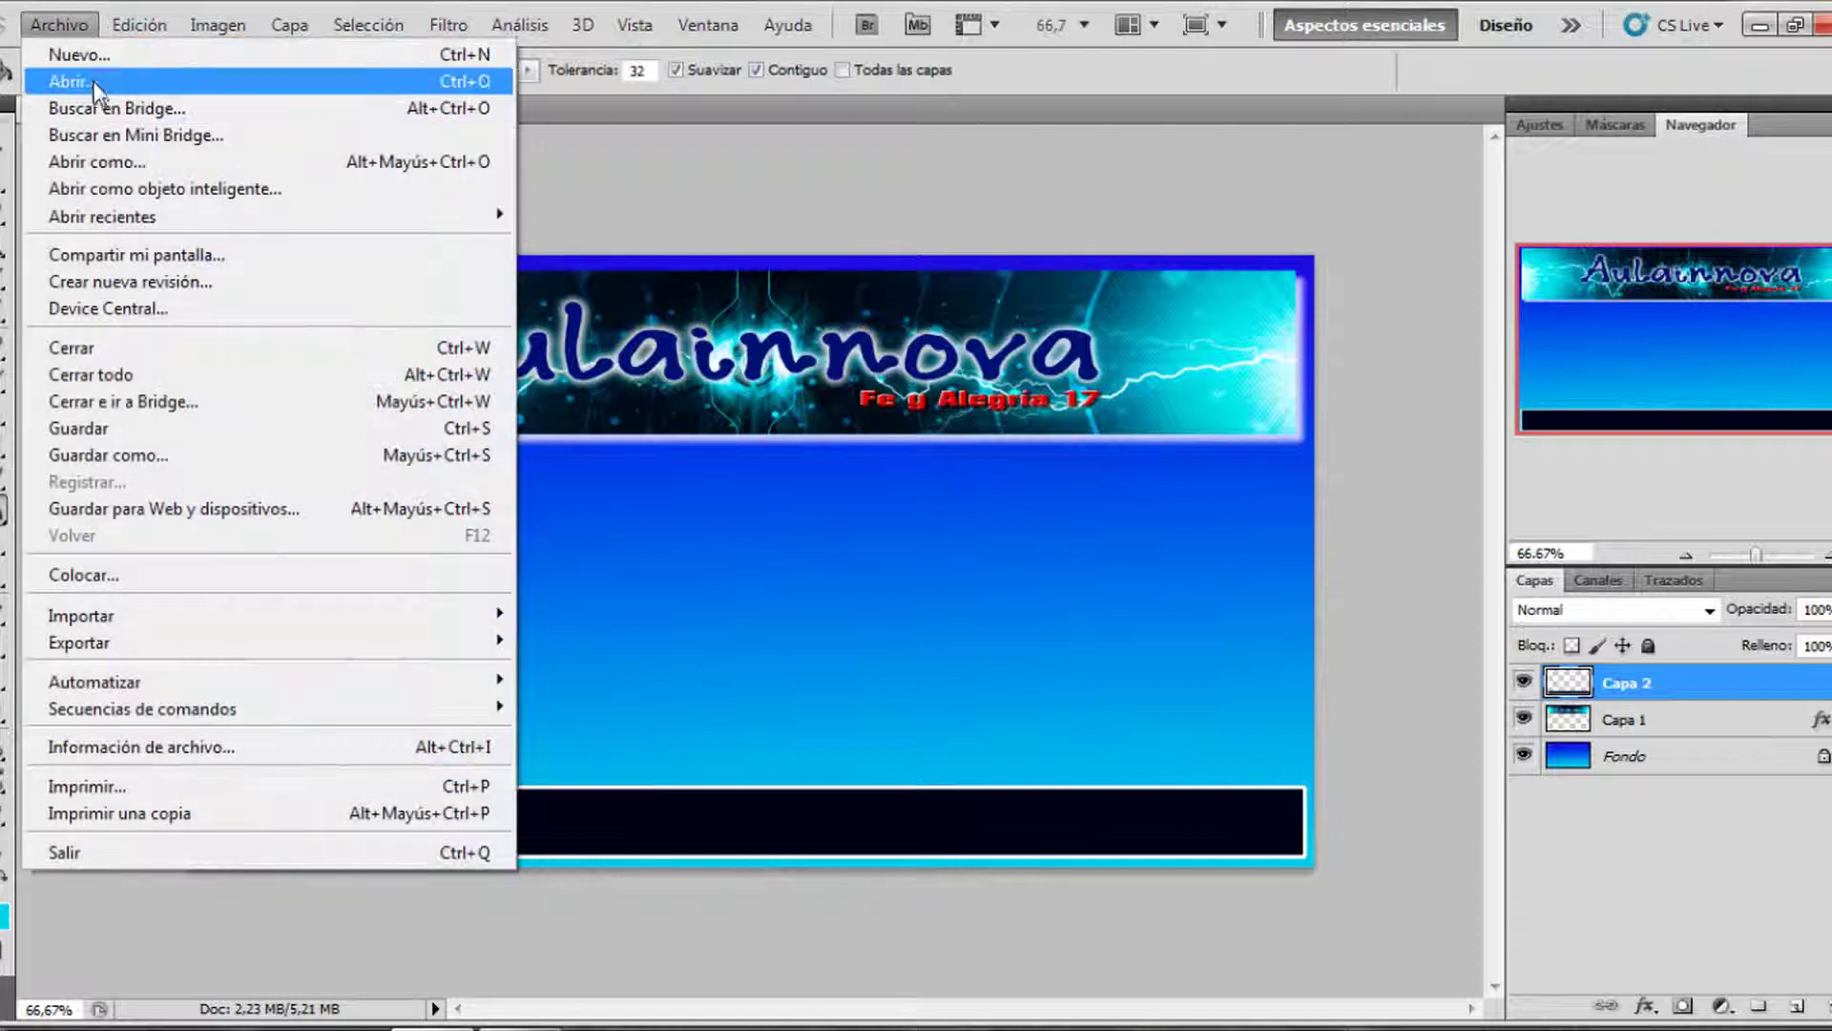
click(92, 81)
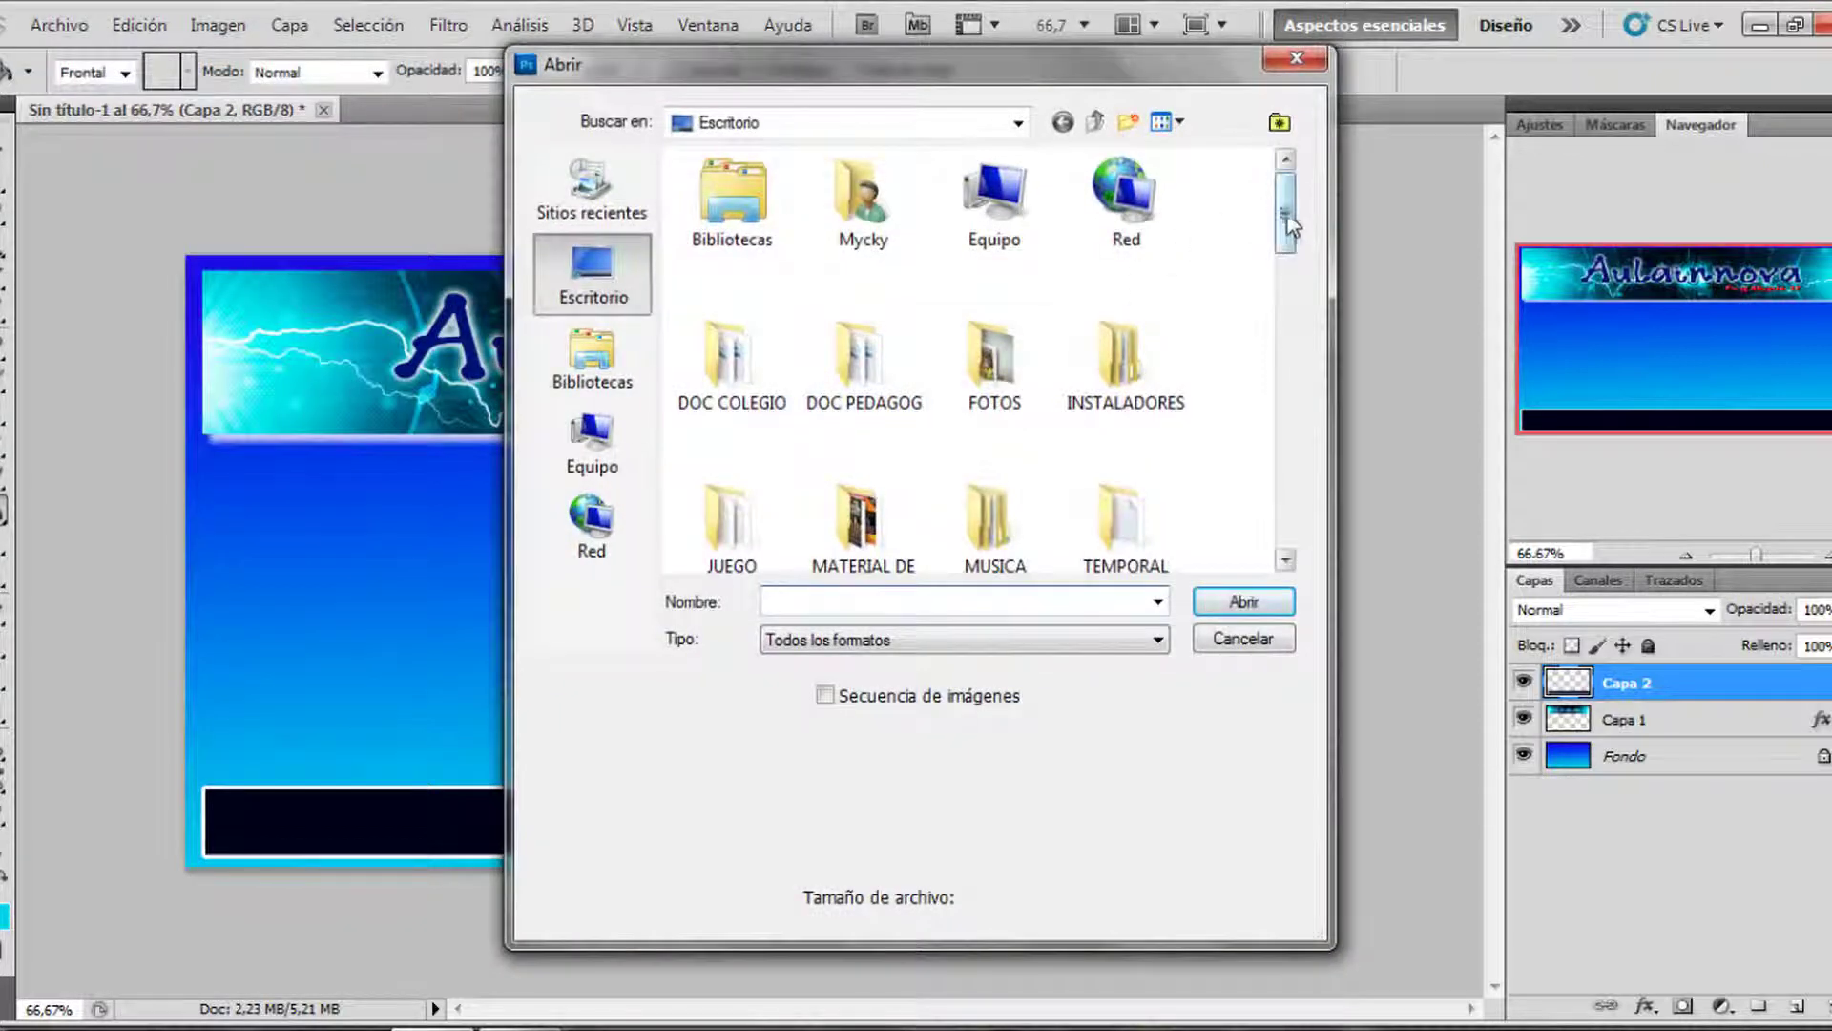
drag(1285, 244, 1309, 533)
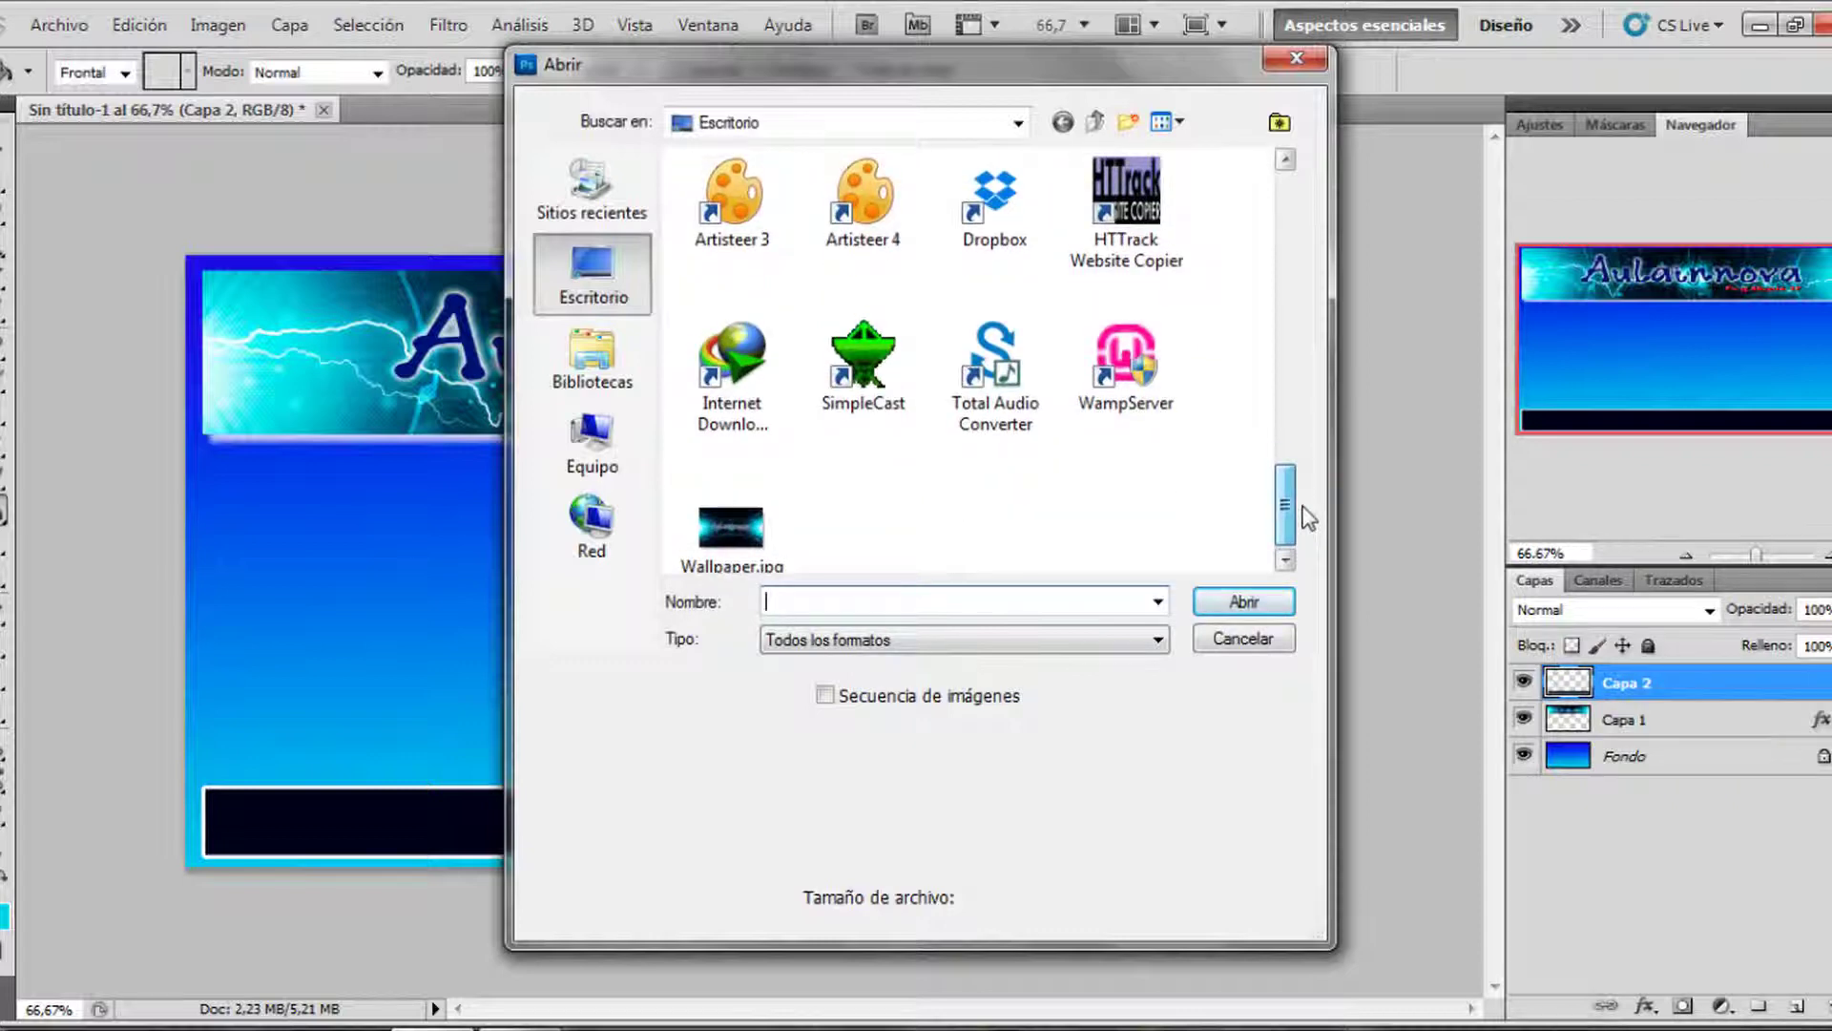
click(731, 525)
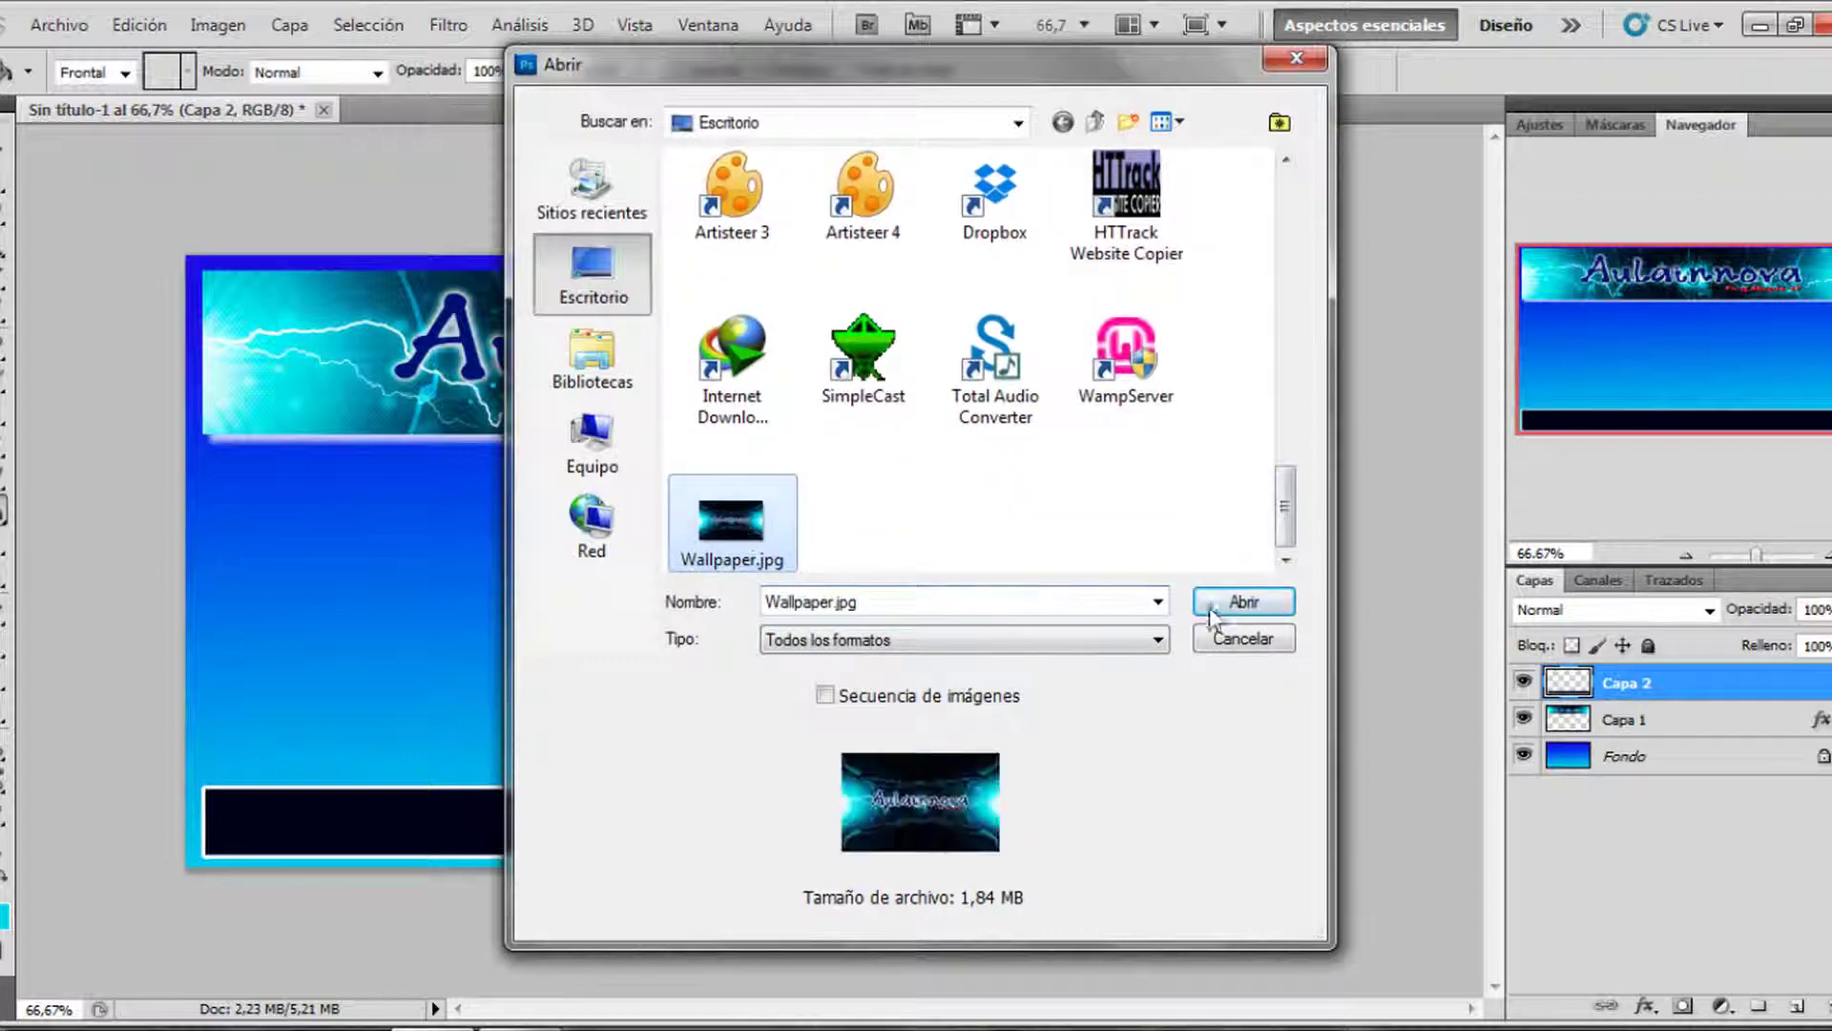
click(1236, 601)
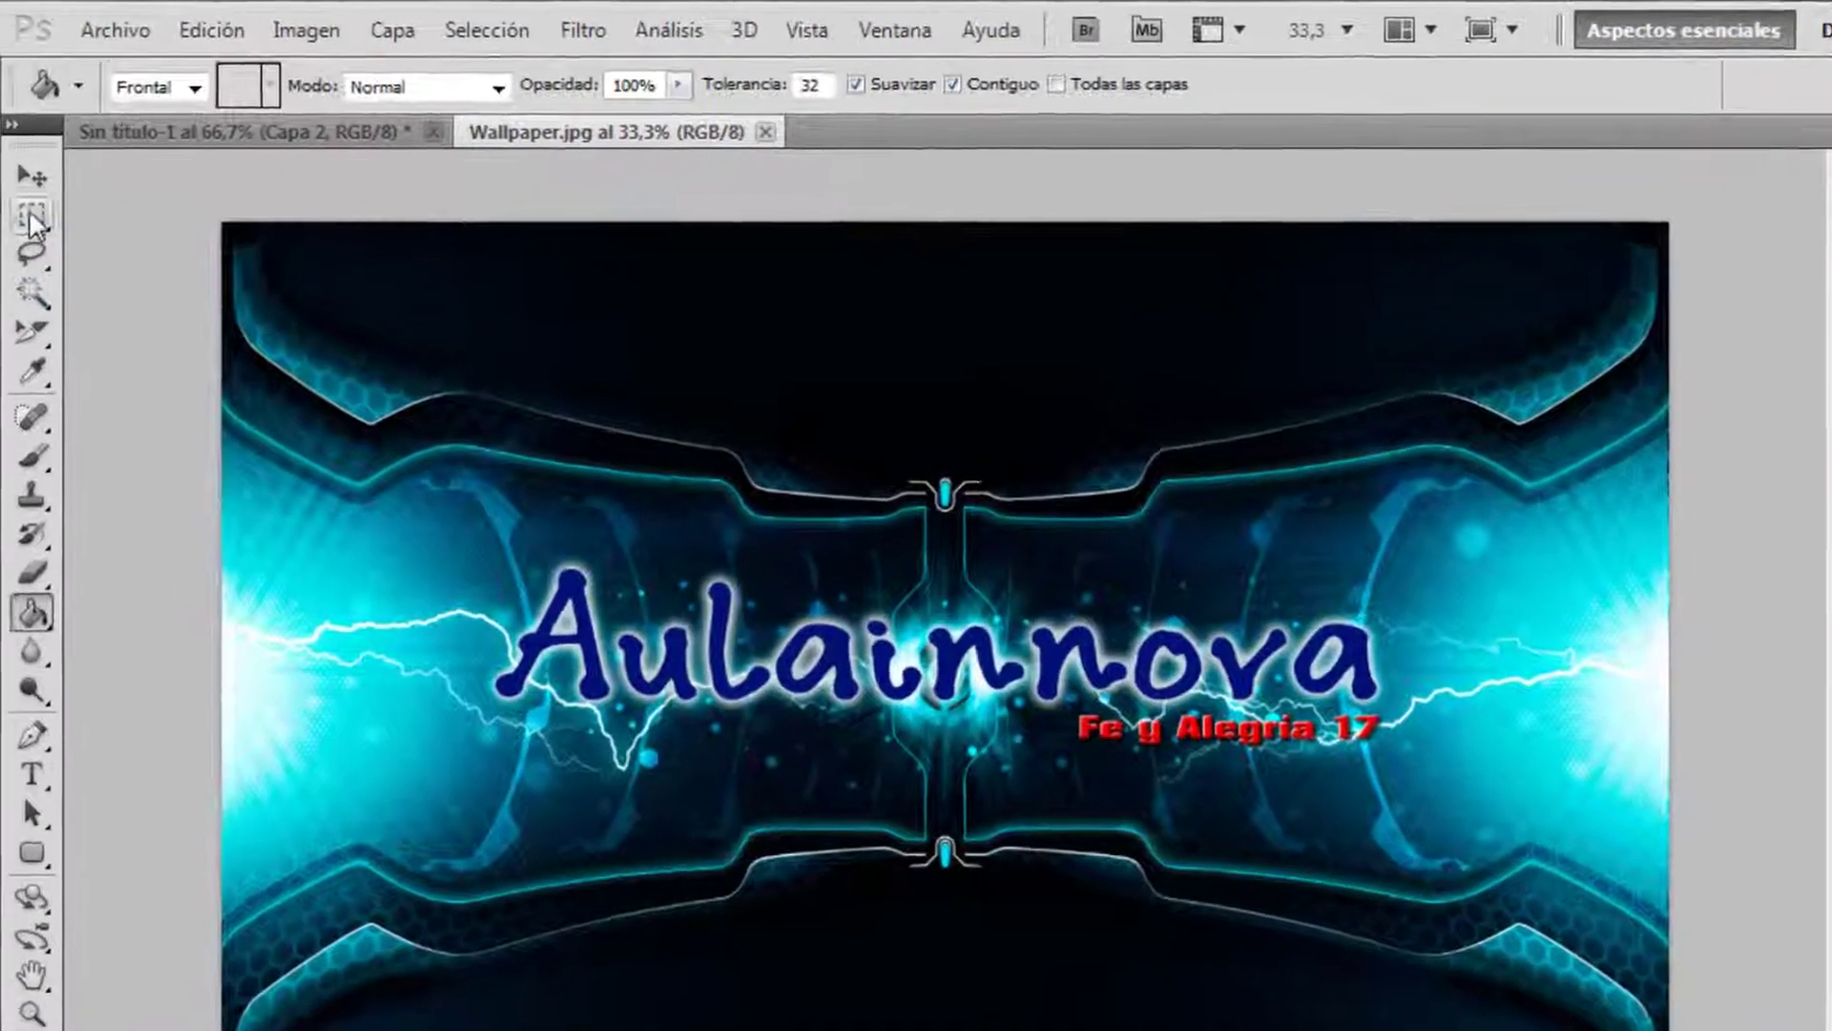
Step: Select a large rectangular area of Wallpaper.jpg, float the image in its own window and move it aside to expose the theme document
click(32, 217)
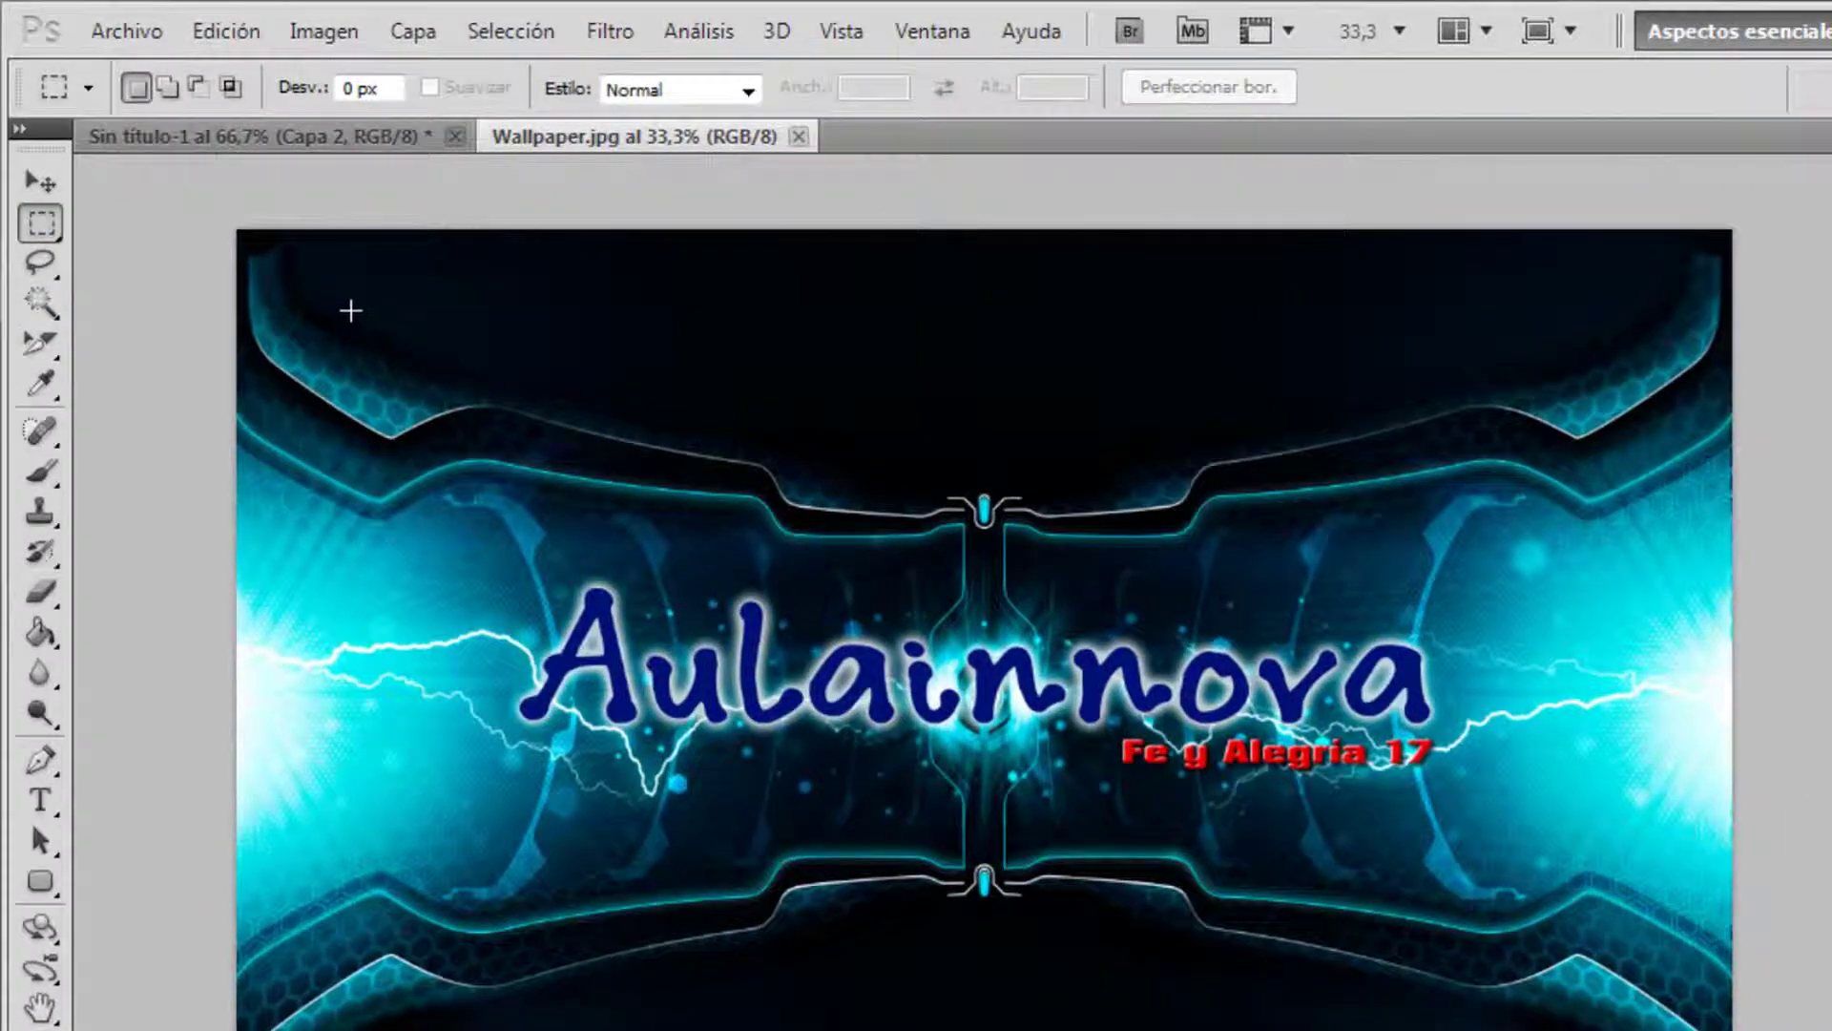
drag(350, 310, 1635, 1026)
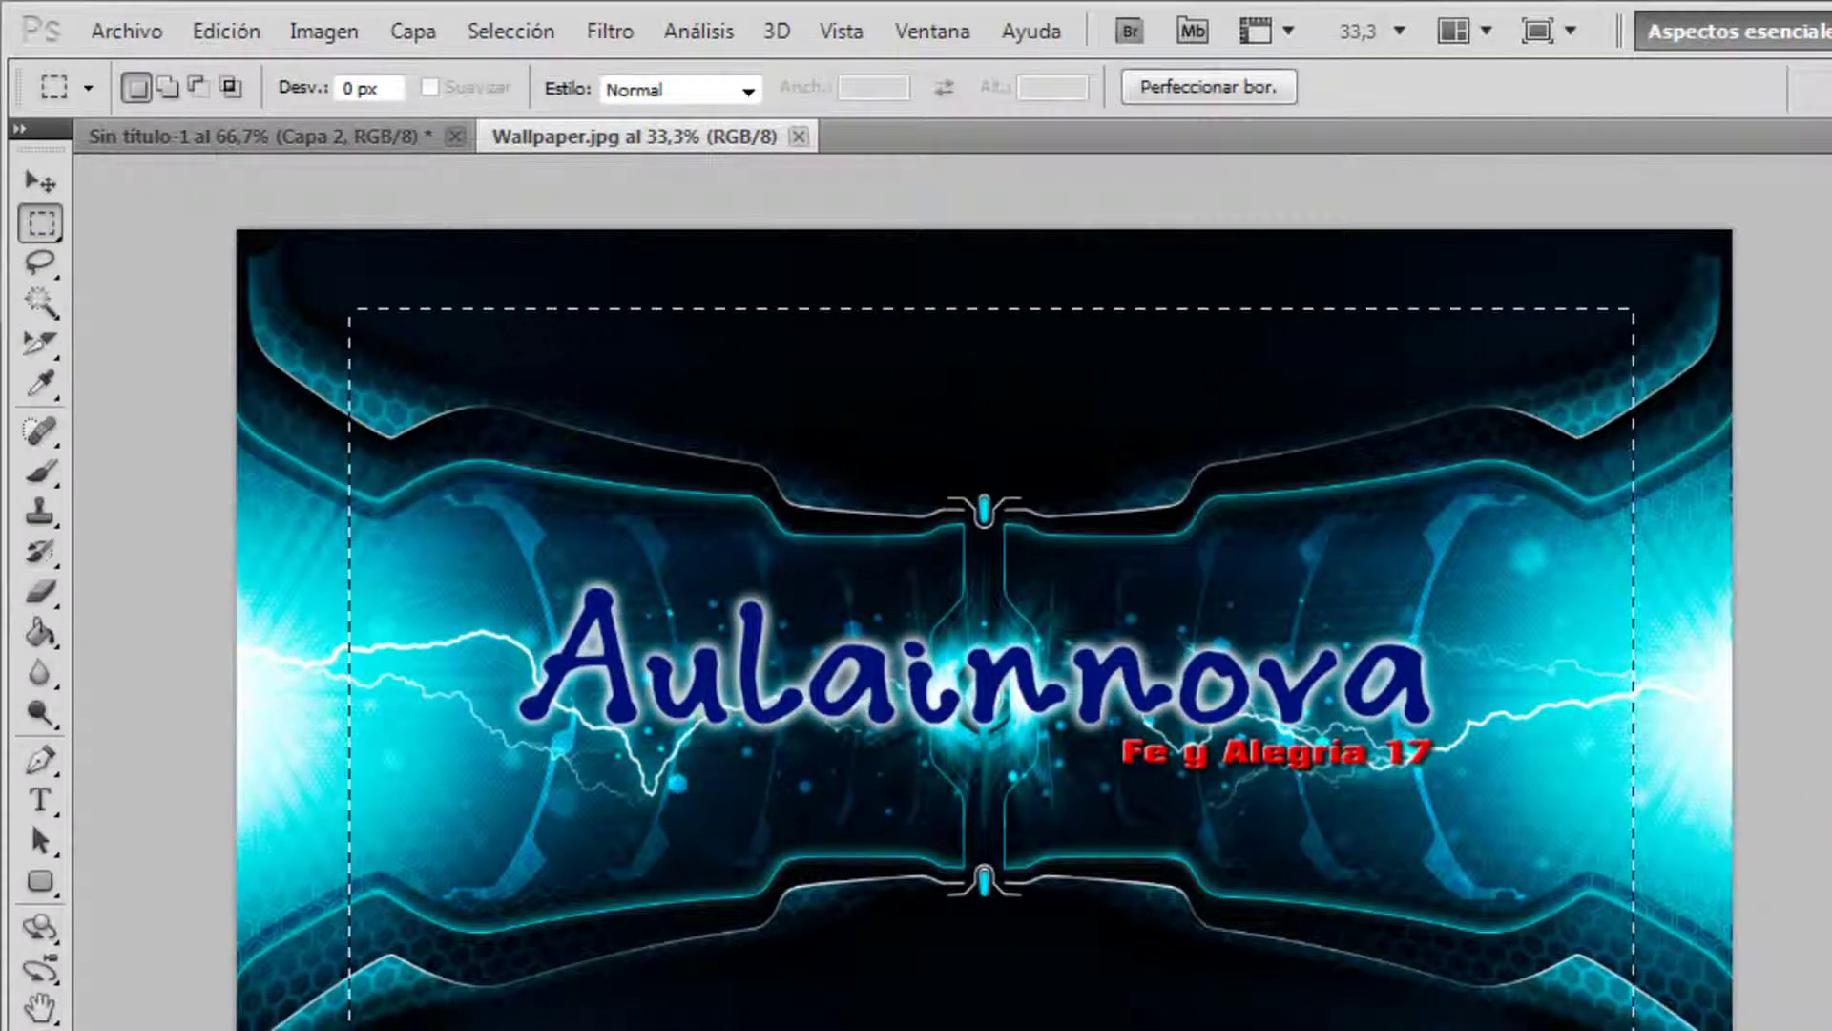
right_click(673, 135)
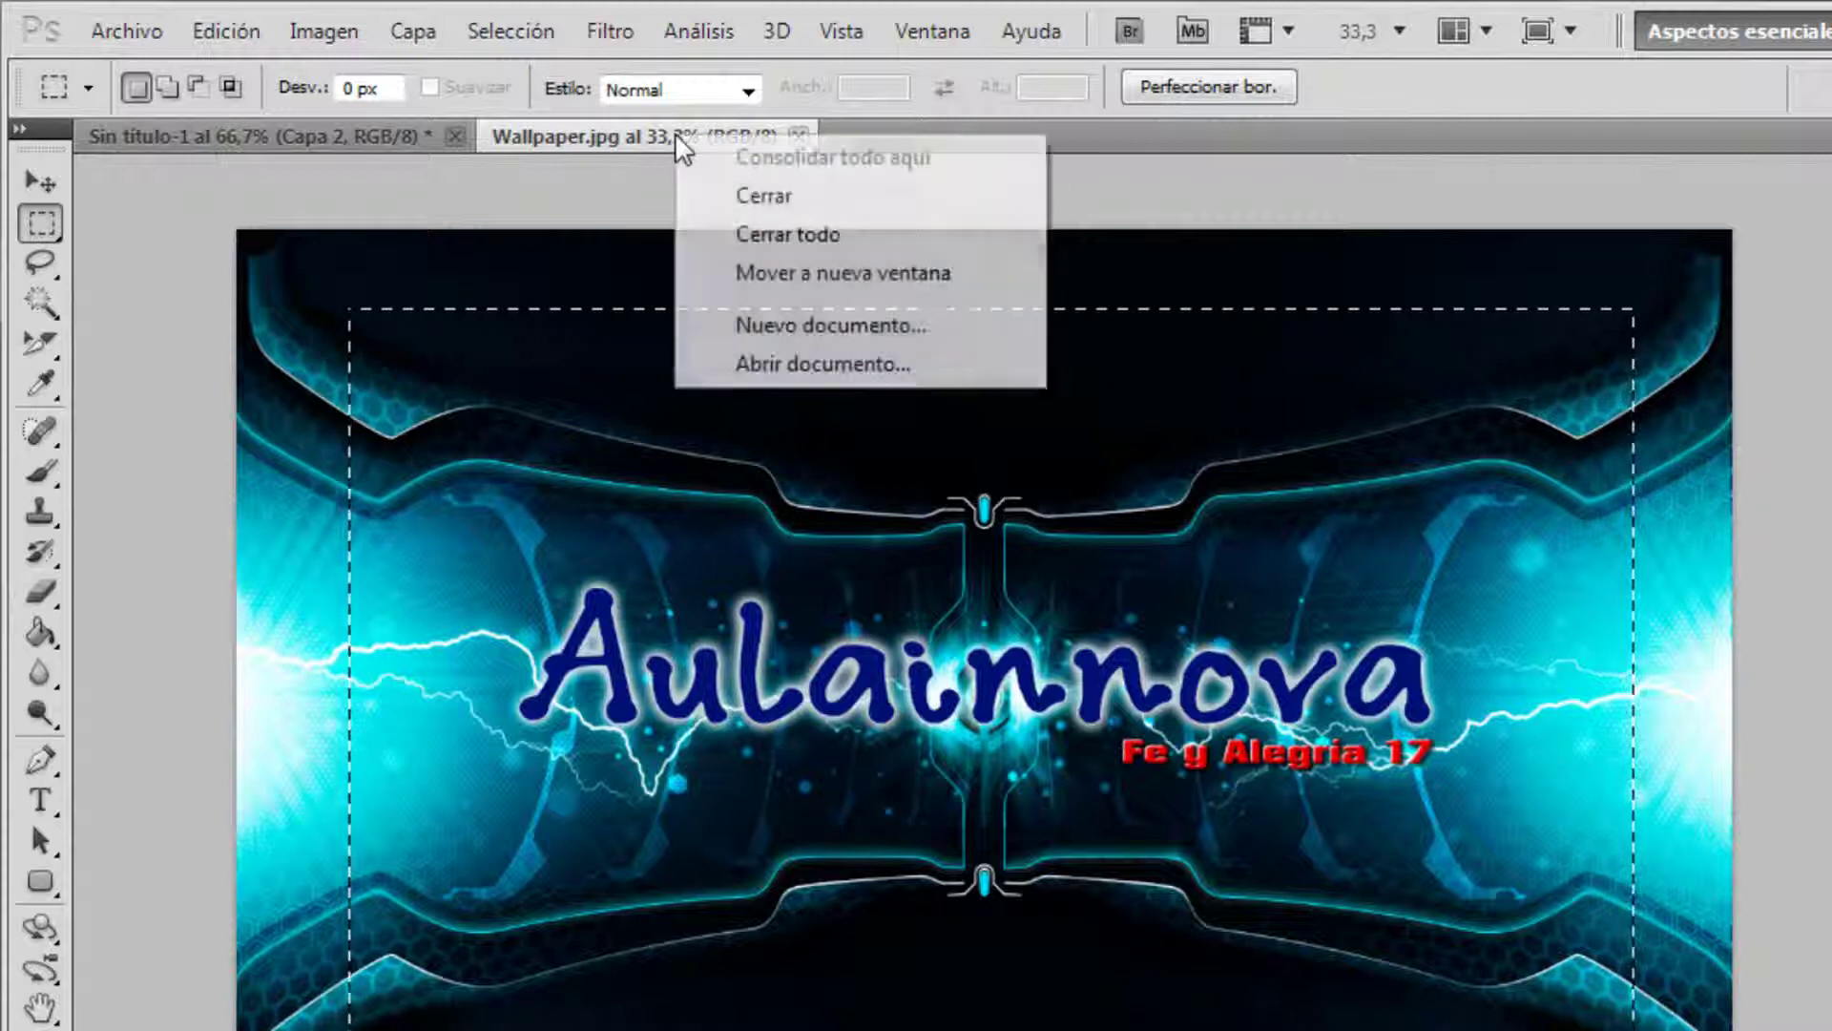
click(775, 272)
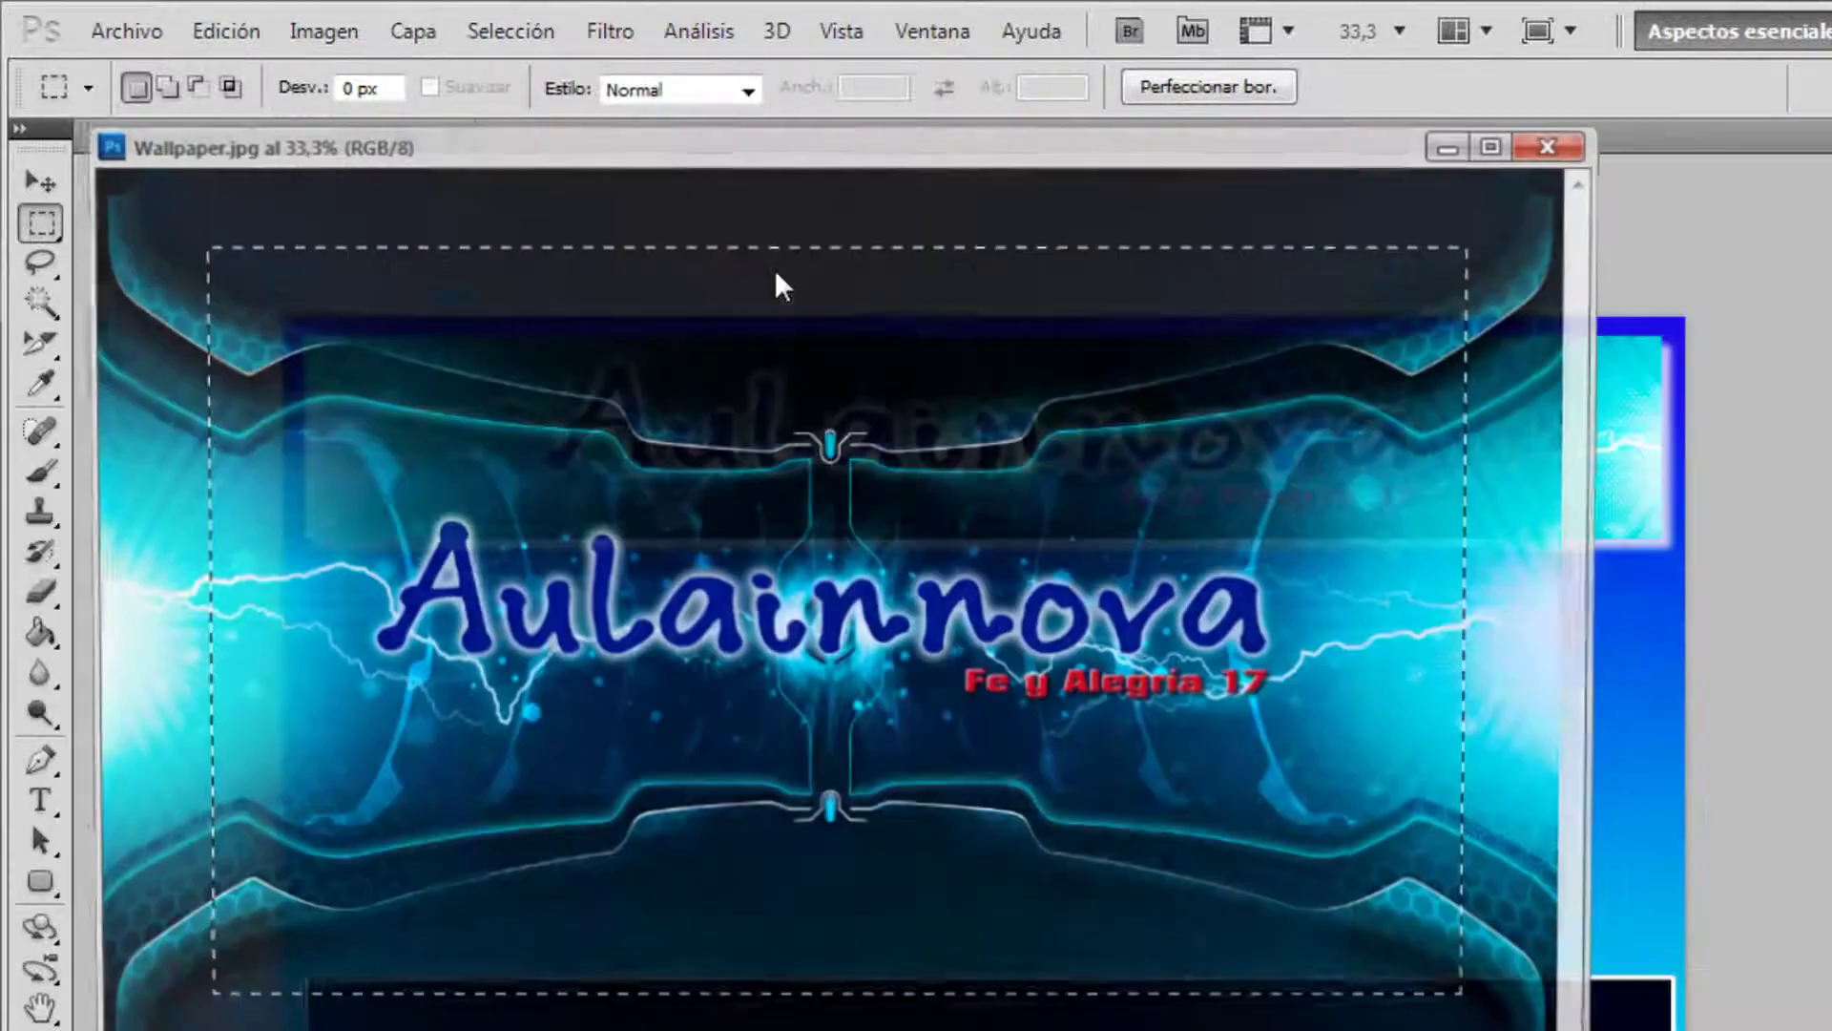
drag(744, 151, 1766, 202)
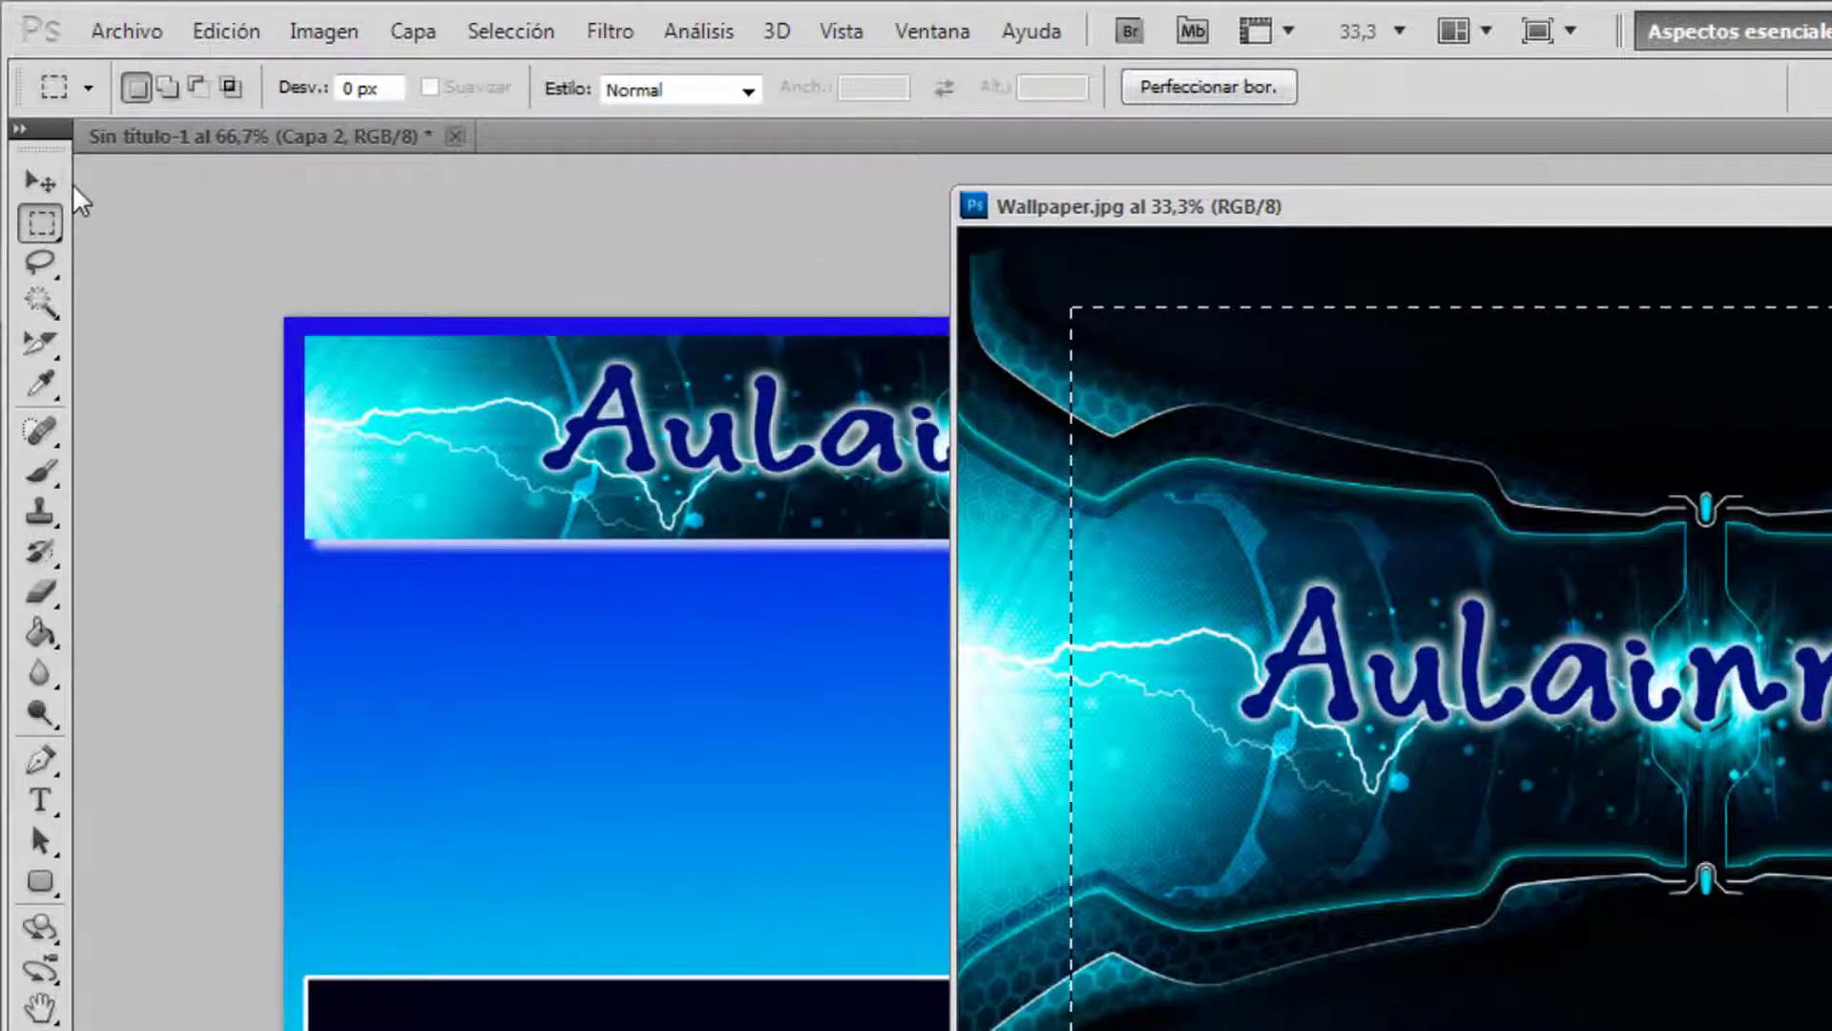
Step: Copy the selected wallpaper area into the theme document with the Move tool and close the Wallpaper.jpg window
click(40, 181)
drag(1615, 830, 654, 743)
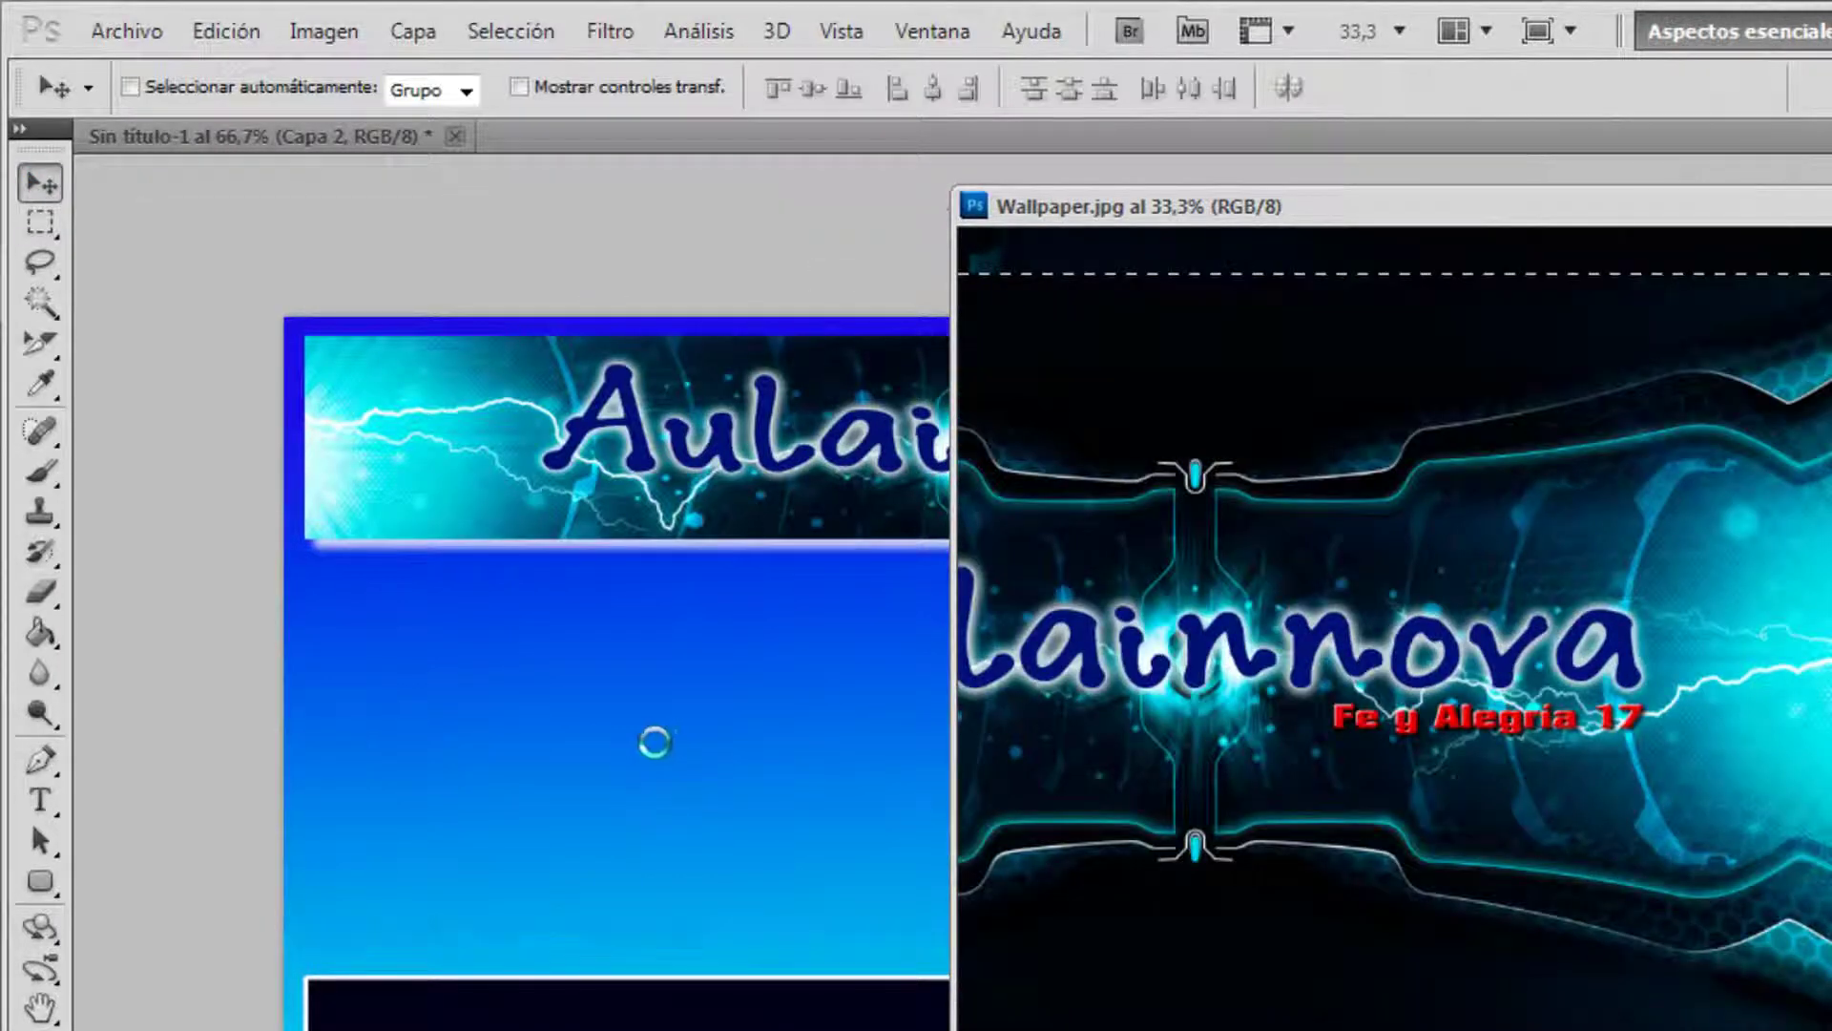
drag(1565, 221, 633, 368)
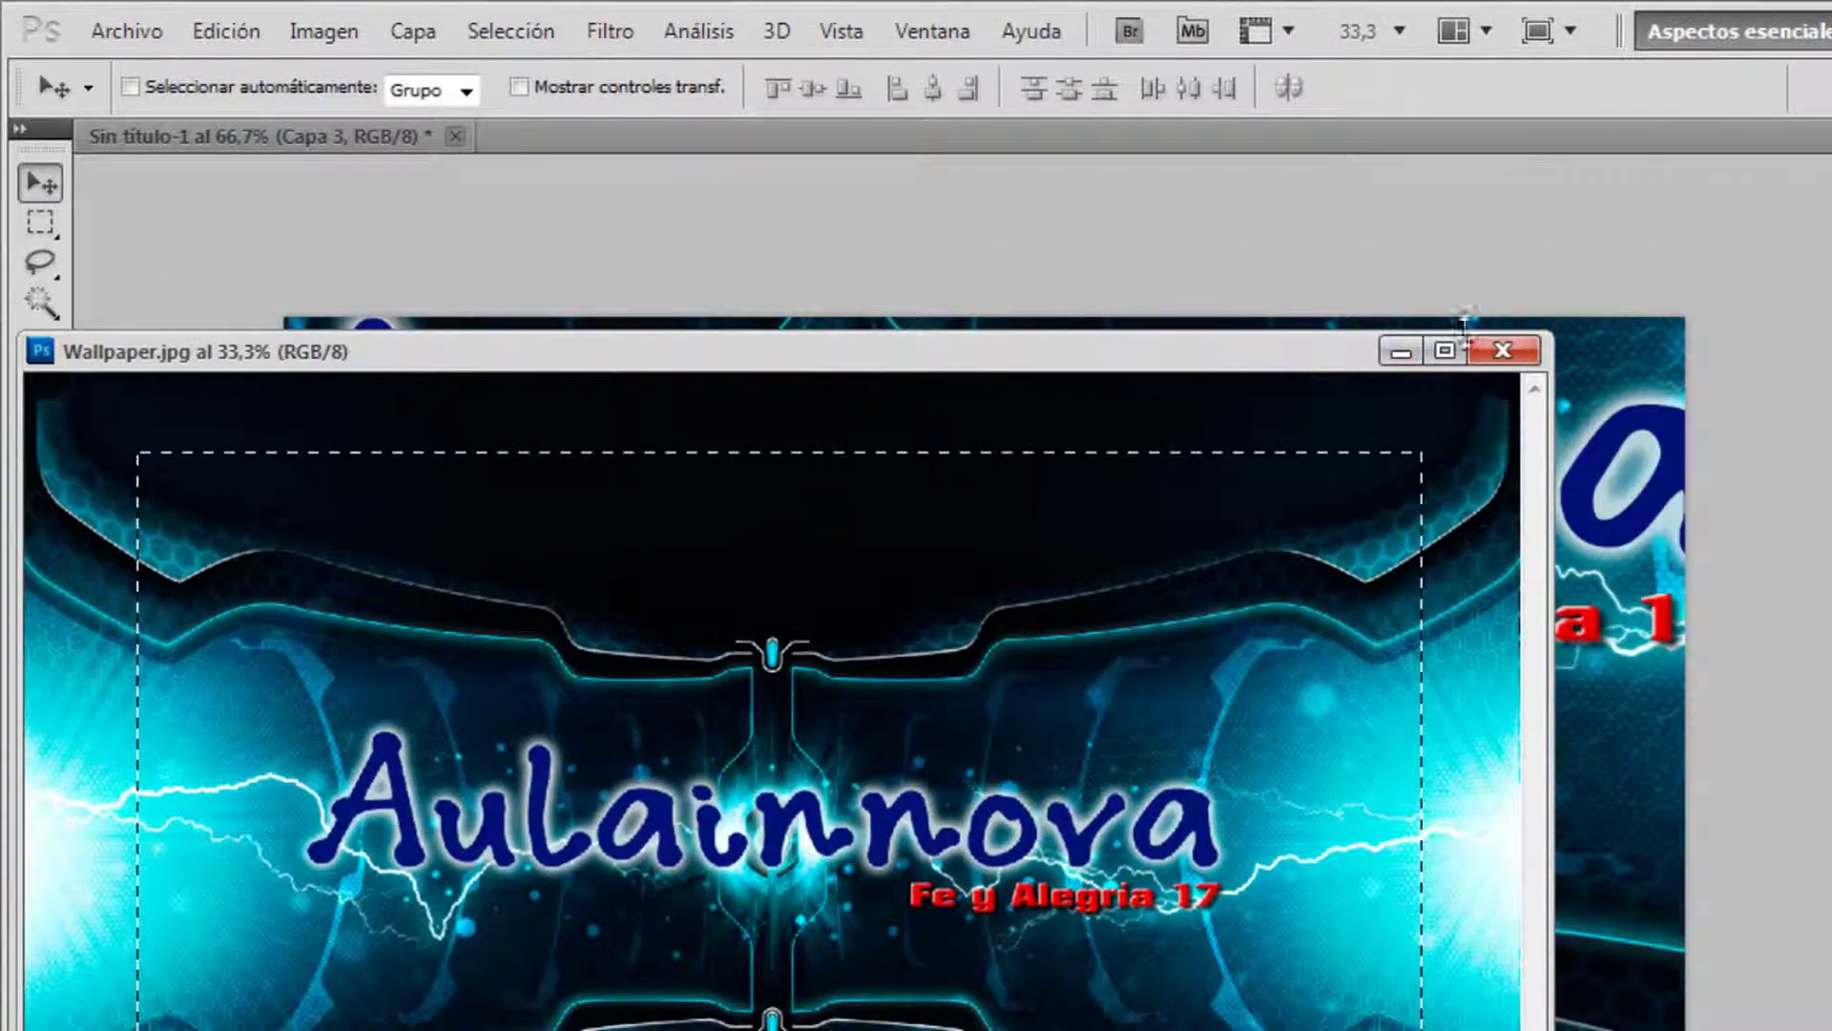
click(1514, 352)
Step: Shrink the copied wallpaper area with Free Transform and place it between the banner and the footer bar
drag(497, 485, 983, 758)
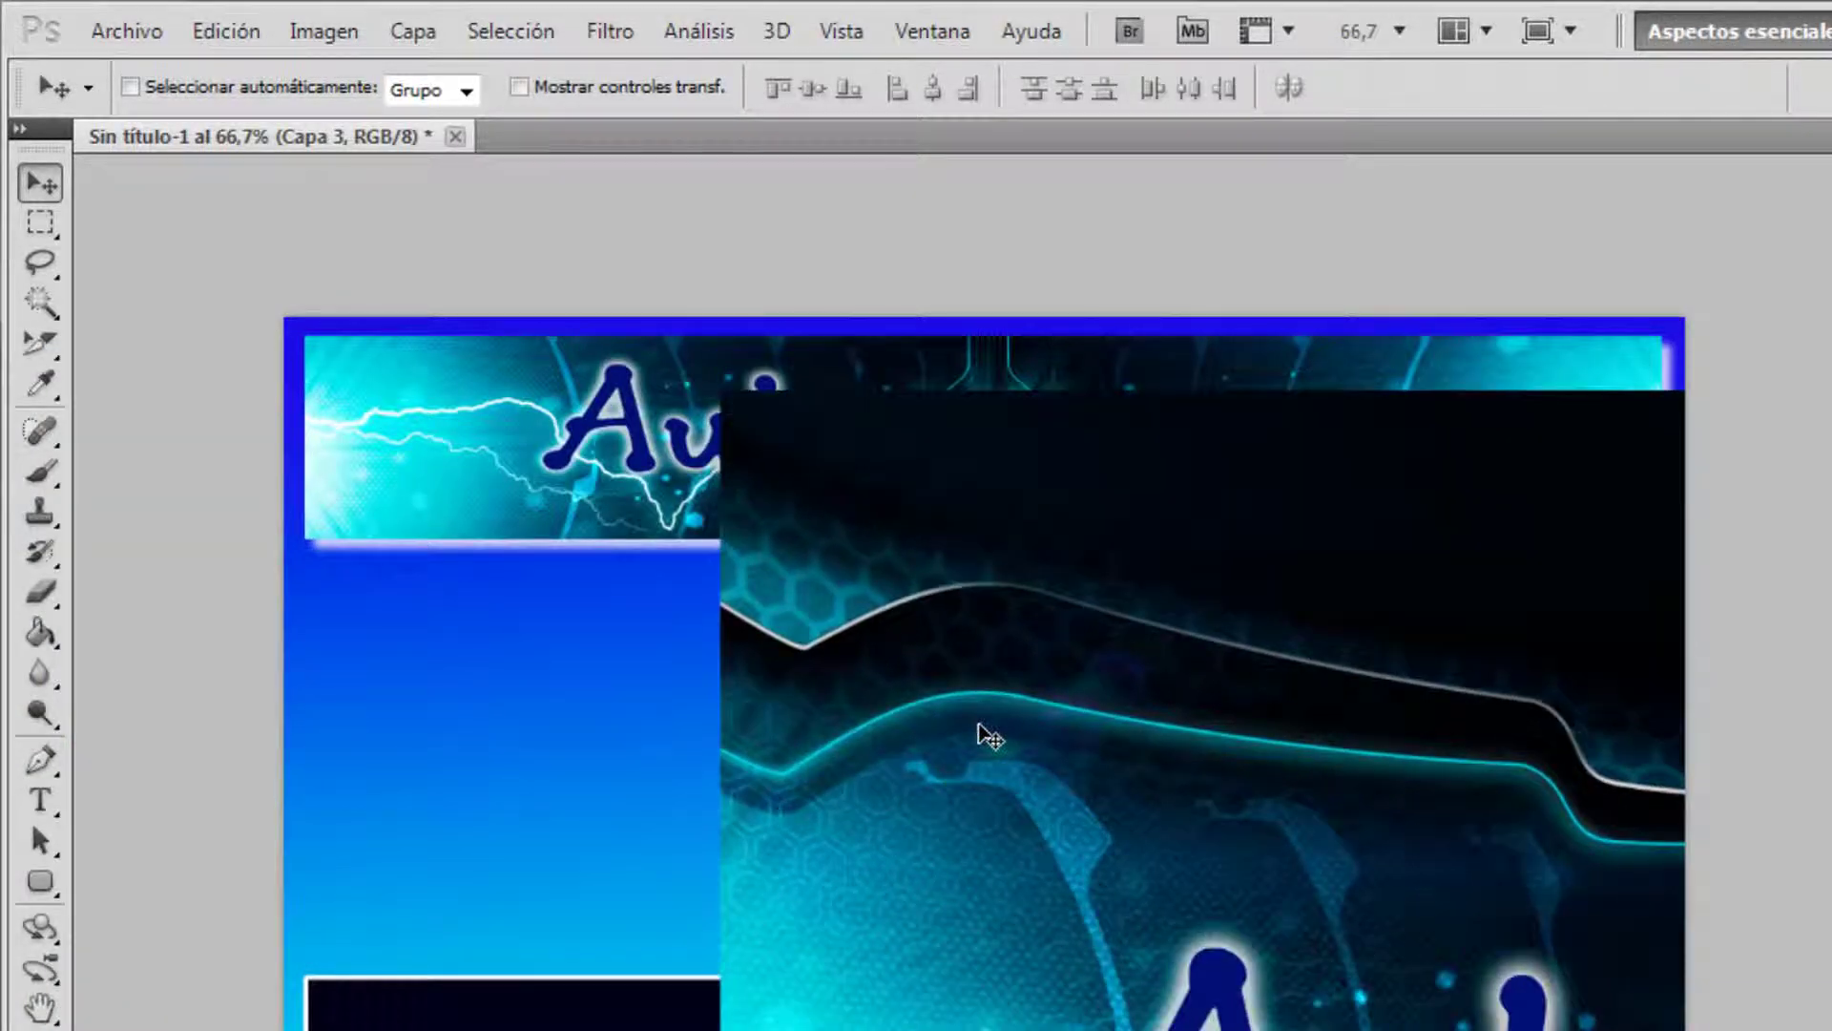
key(ctrl+t)
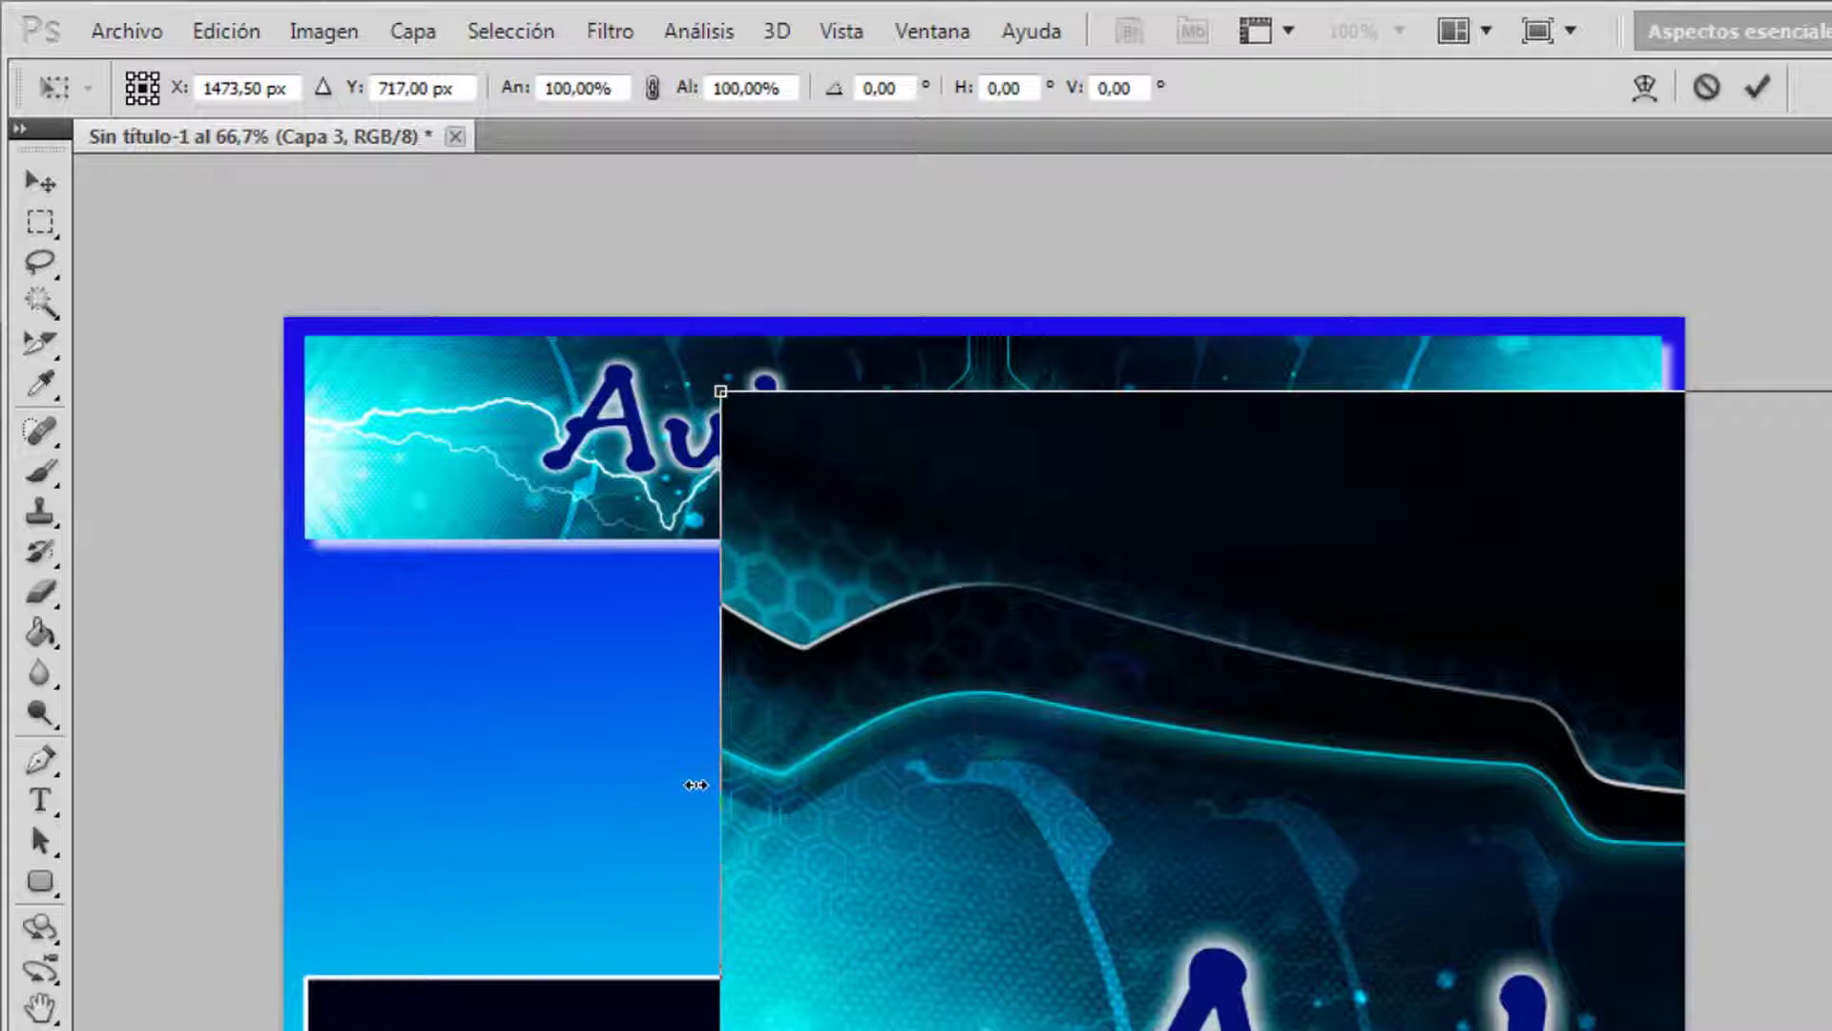
drag(721, 392, 1306, 898)
drag(1351, 964, 620, 534)
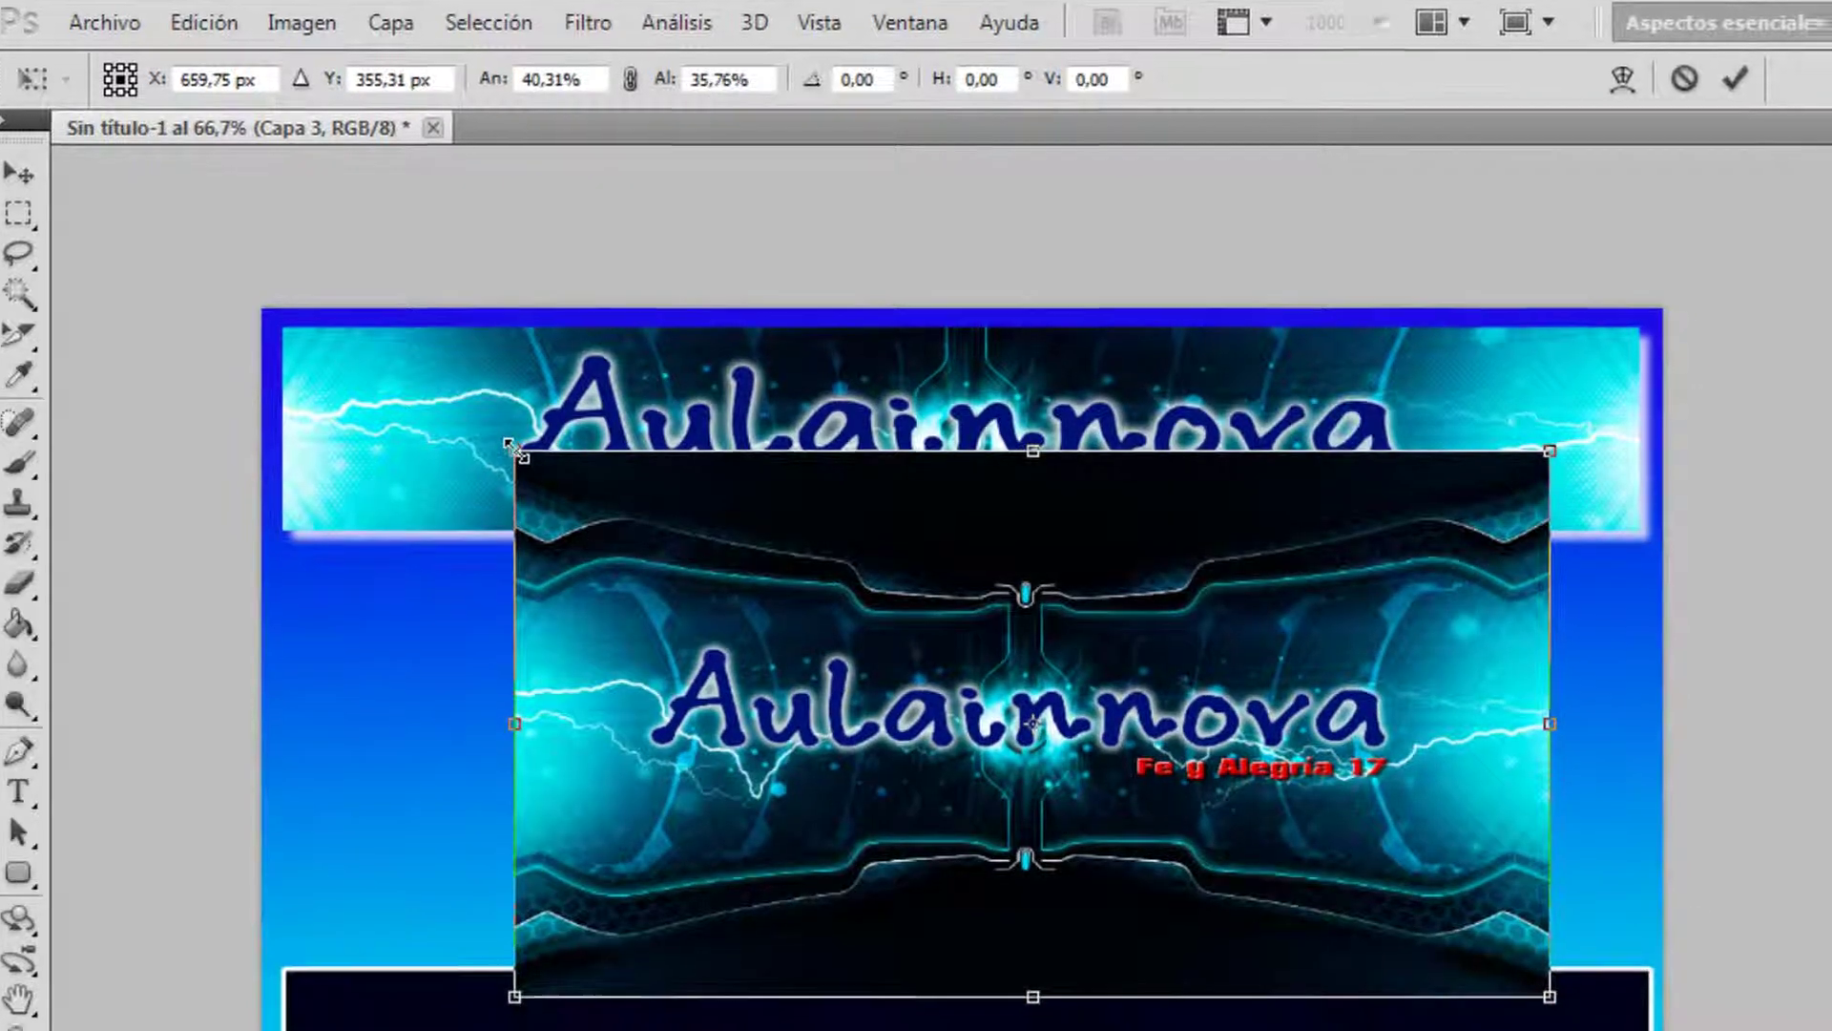
drag(536, 459, 818, 675)
drag(545, 602, 563, 558)
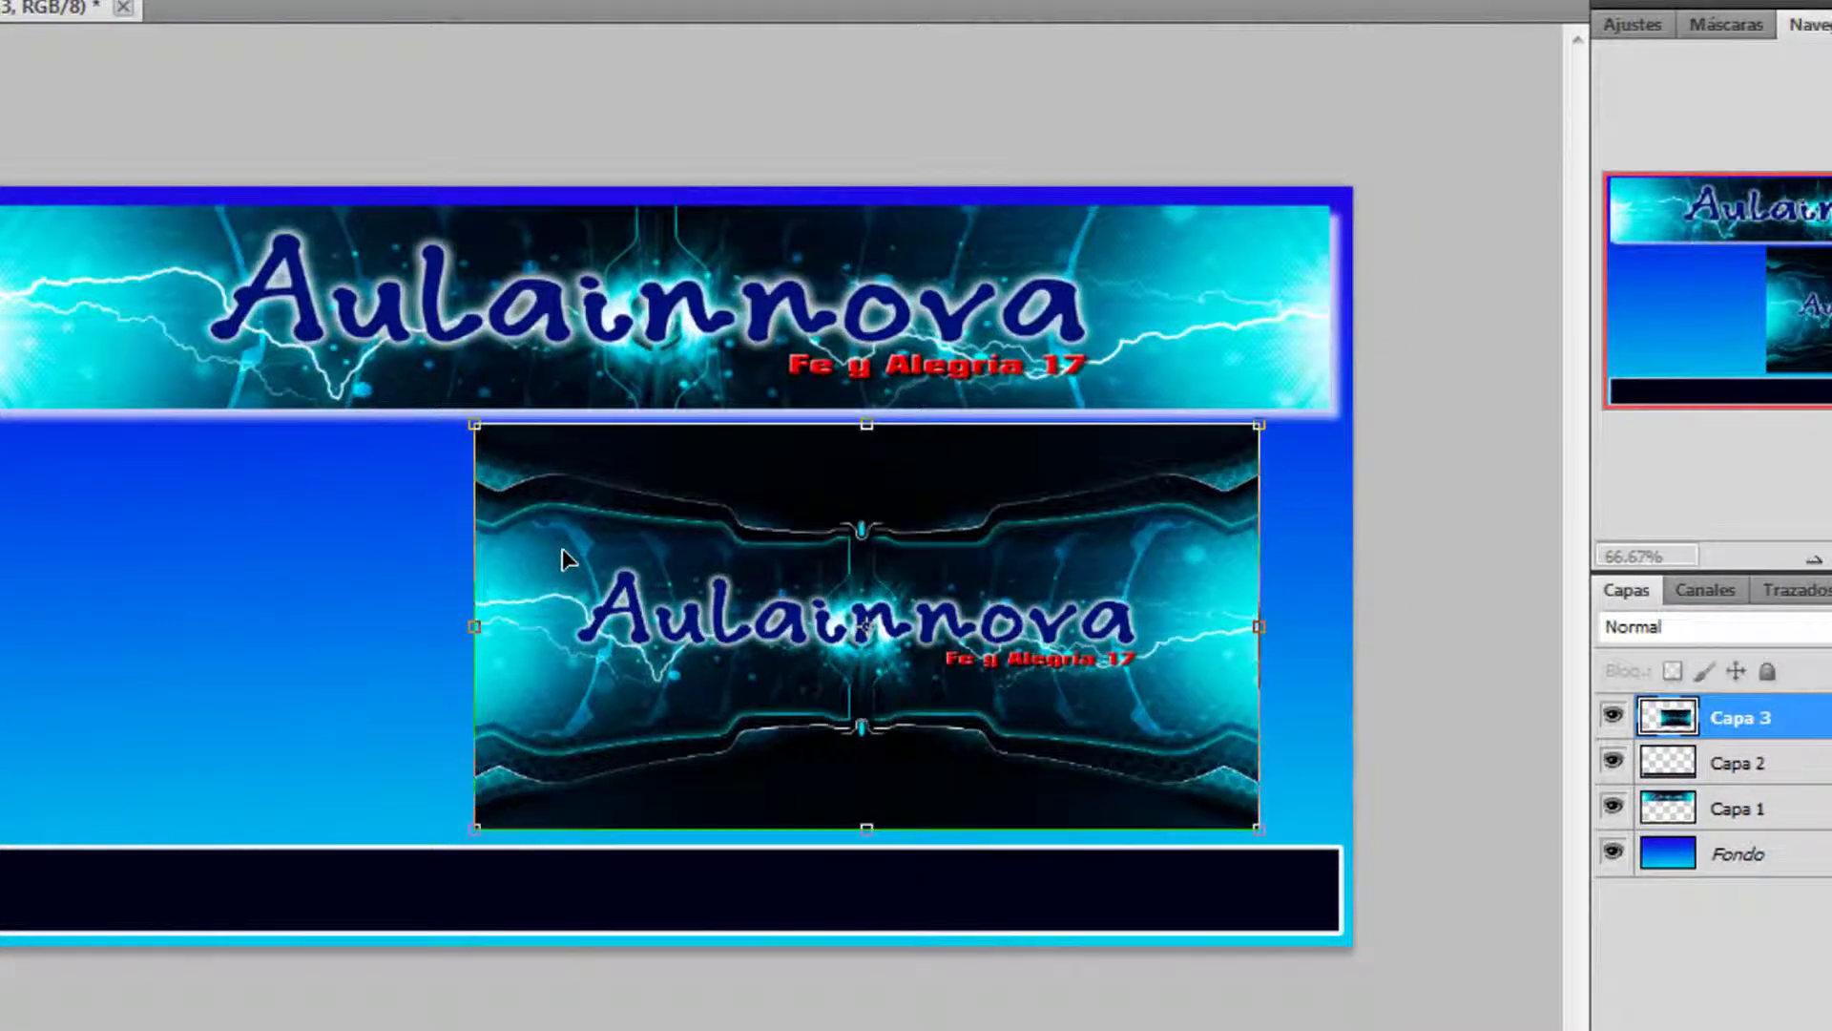
mouse_move(722, 539)
mouse_down()
mouse_move(748, 534)
mouse_move(749, 556)
mouse_up()
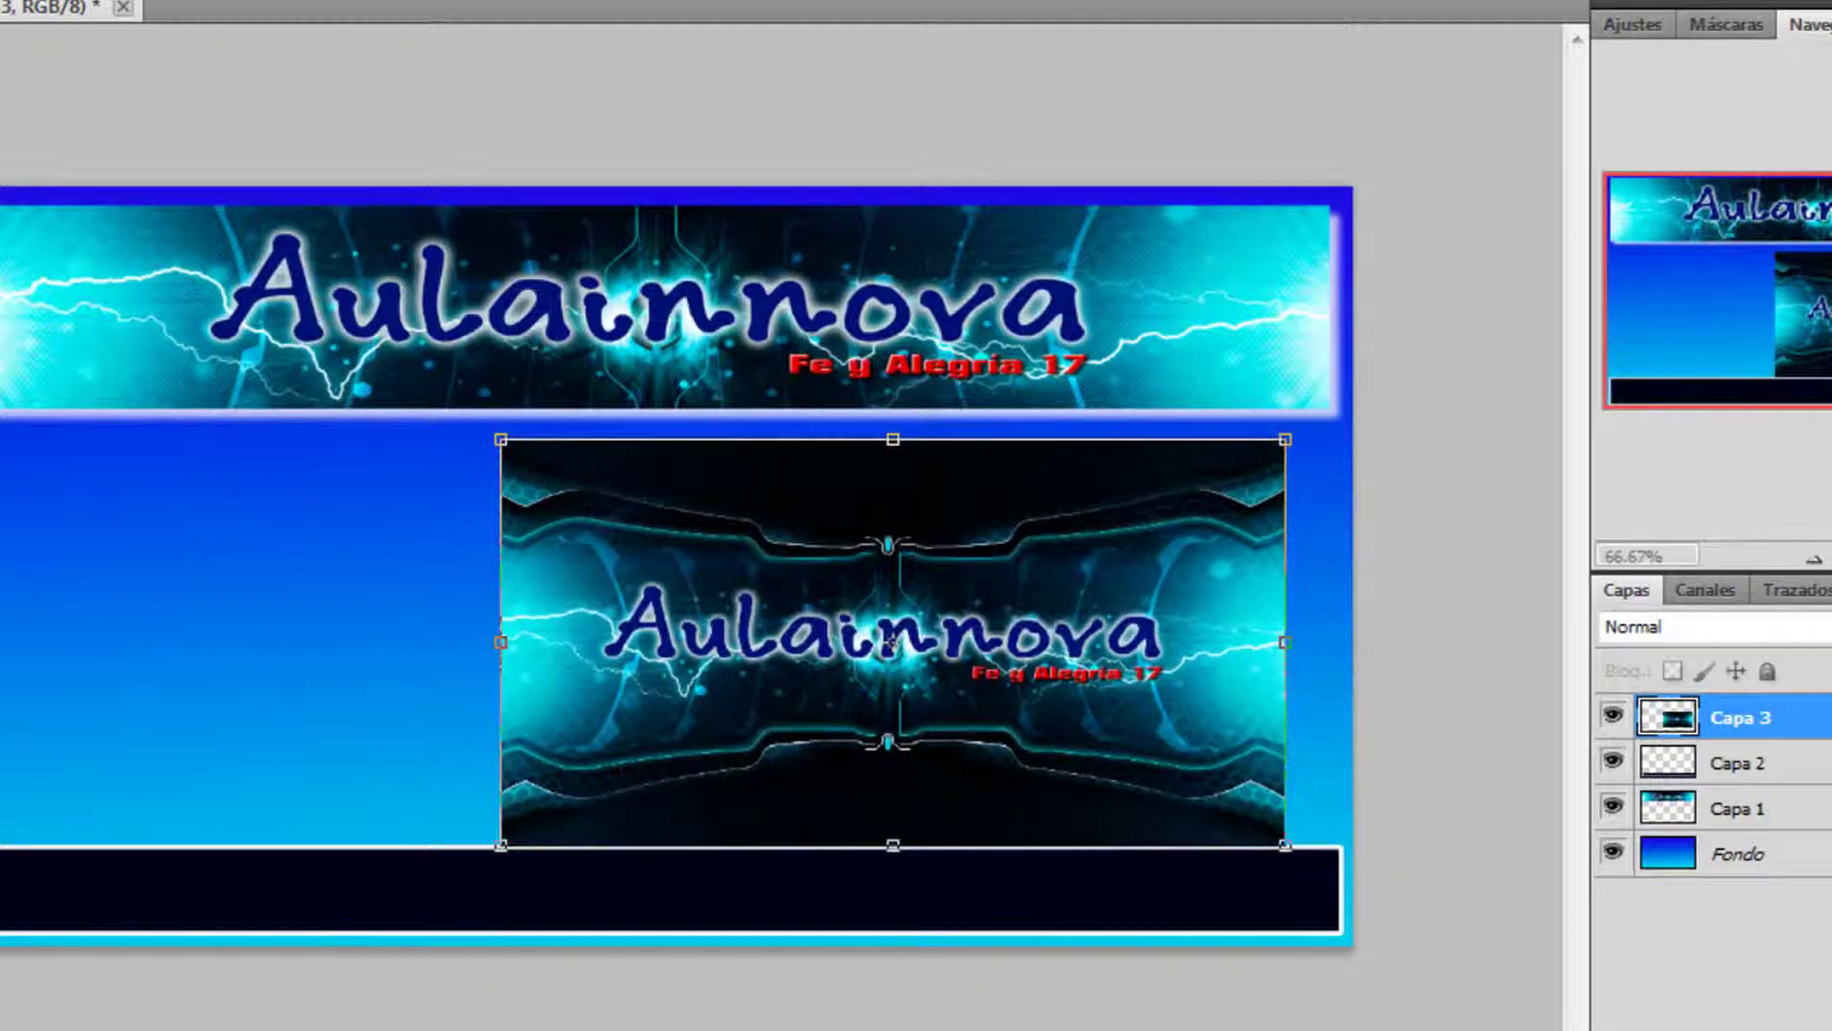
Step: Align the wallpaper piece with the footer bar's right end, stretch it leftward to the bar's full width and apply the transform
key(Up)
key(Up)
key(Up)
key(Up)
key(Up)
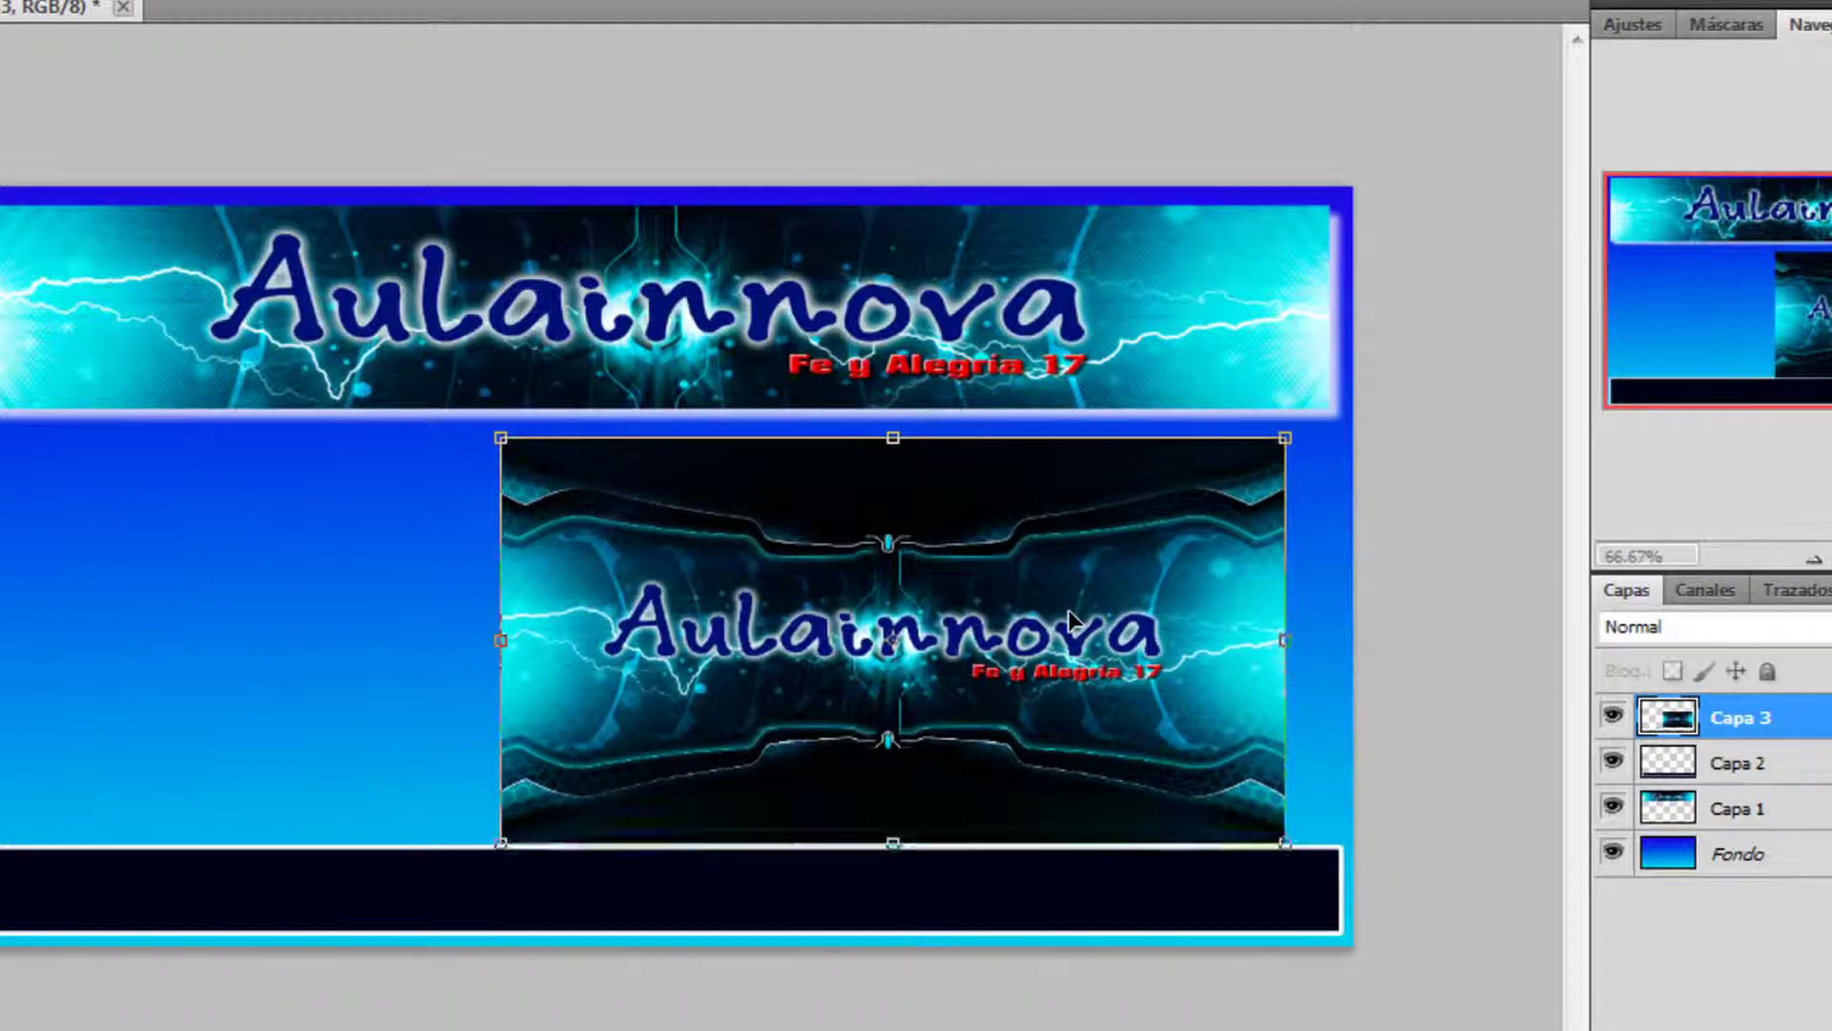
key(Right)
key(Right)
key(Right)
key(Right)
key(Right)
key(Right)
key(Right)
key(Right)
key(Right)
key(Right)
key(Right)
key(Right)
key(Right)
key(Right)
key(Right)
key(Right)
key(Right)
key(Right)
key(Right)
key(Right)
key(Right)
key(Right)
key(Right)
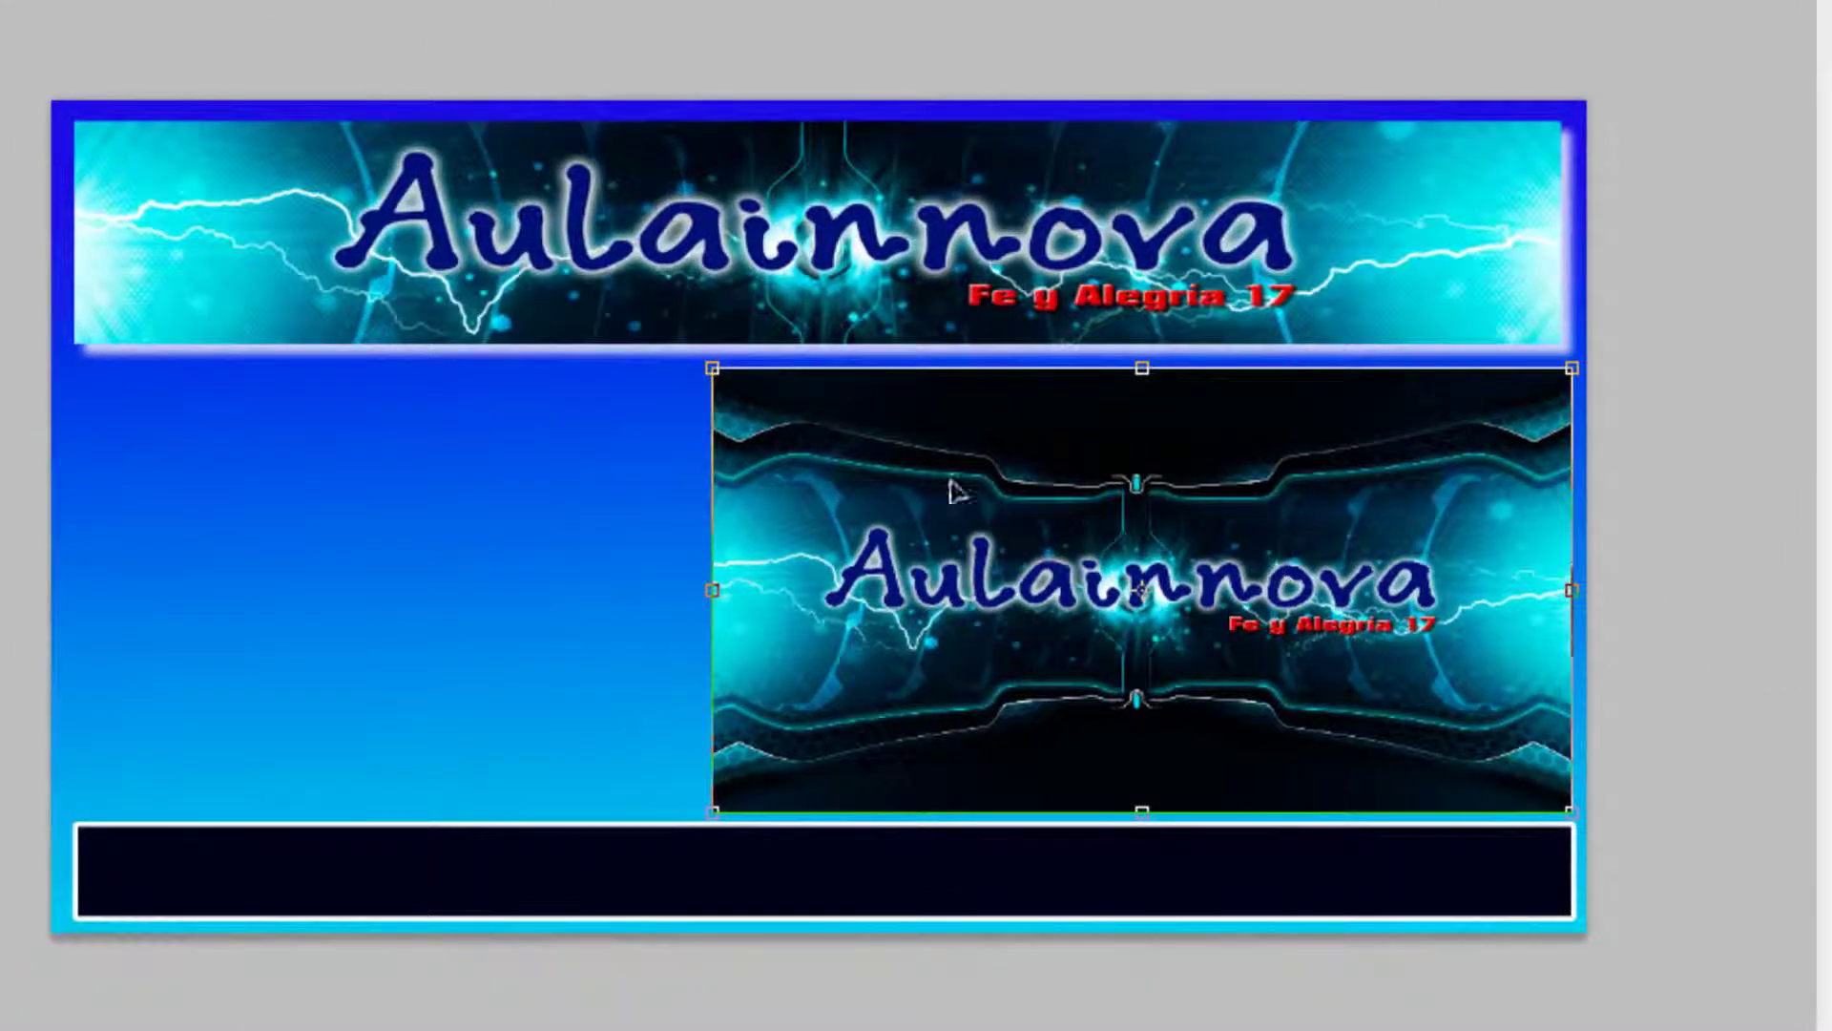
drag(682, 589, 86, 588)
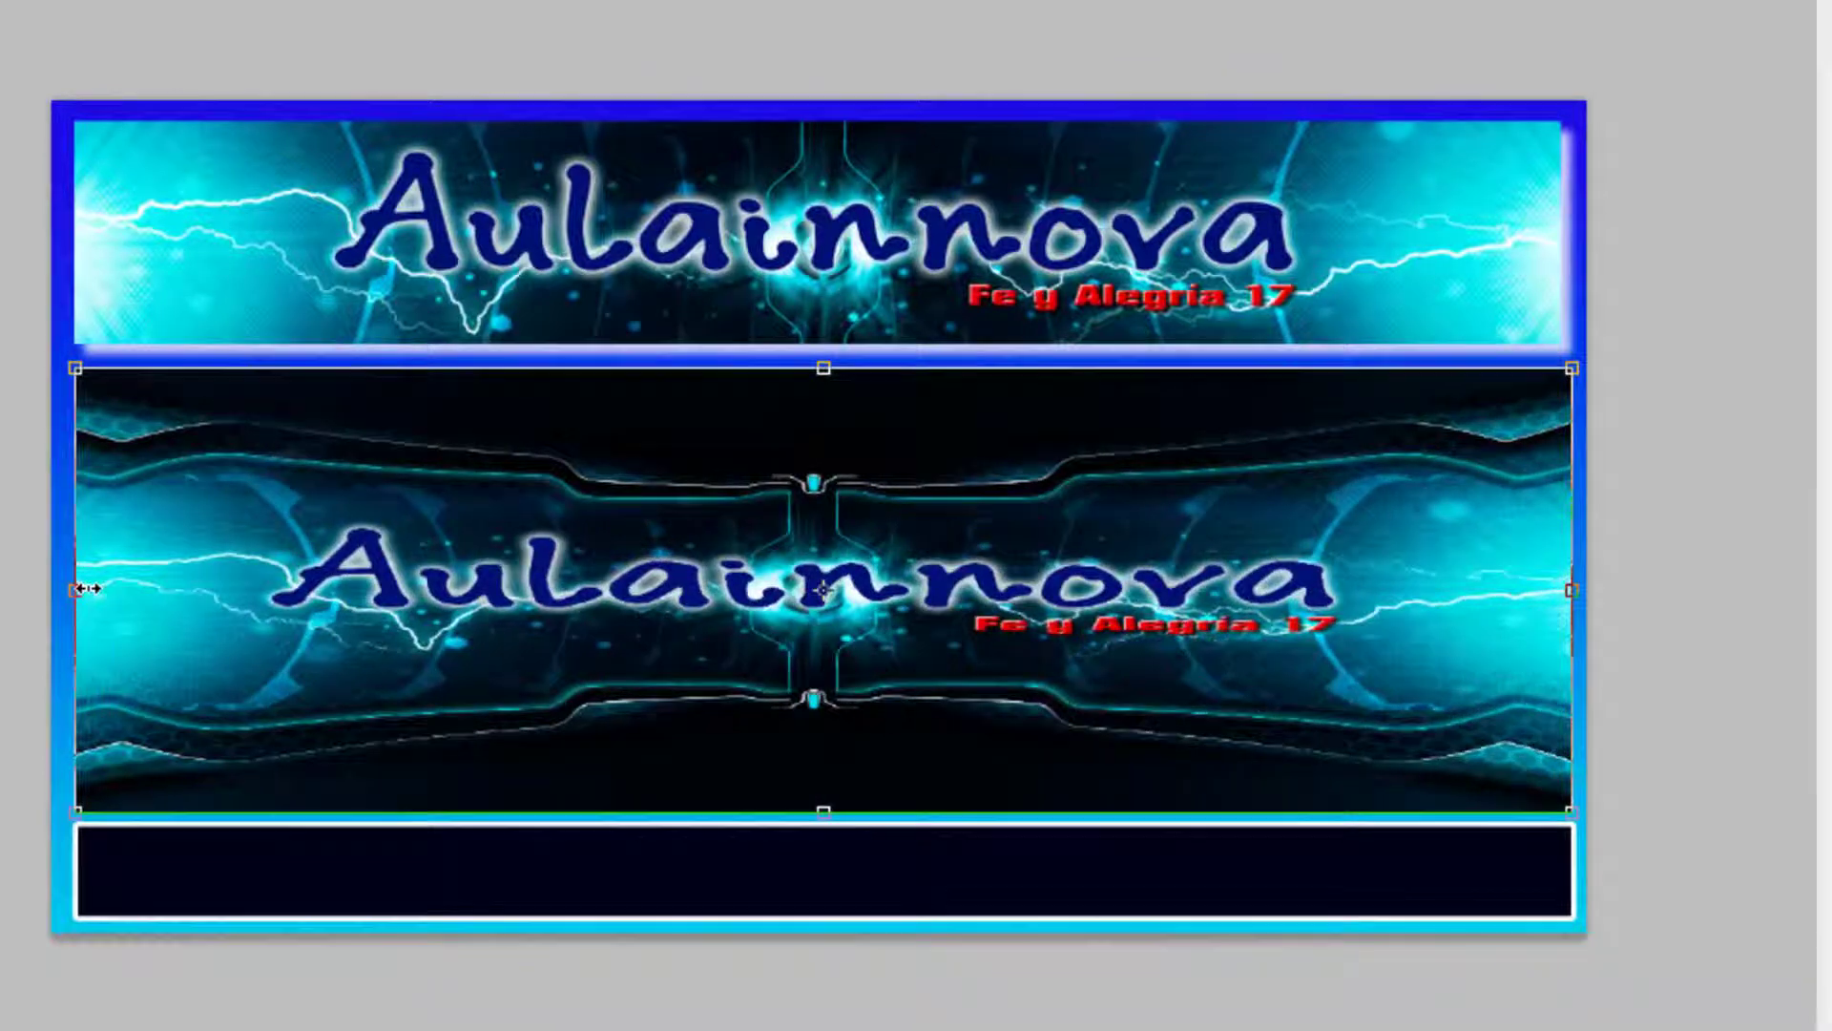
key(Return)
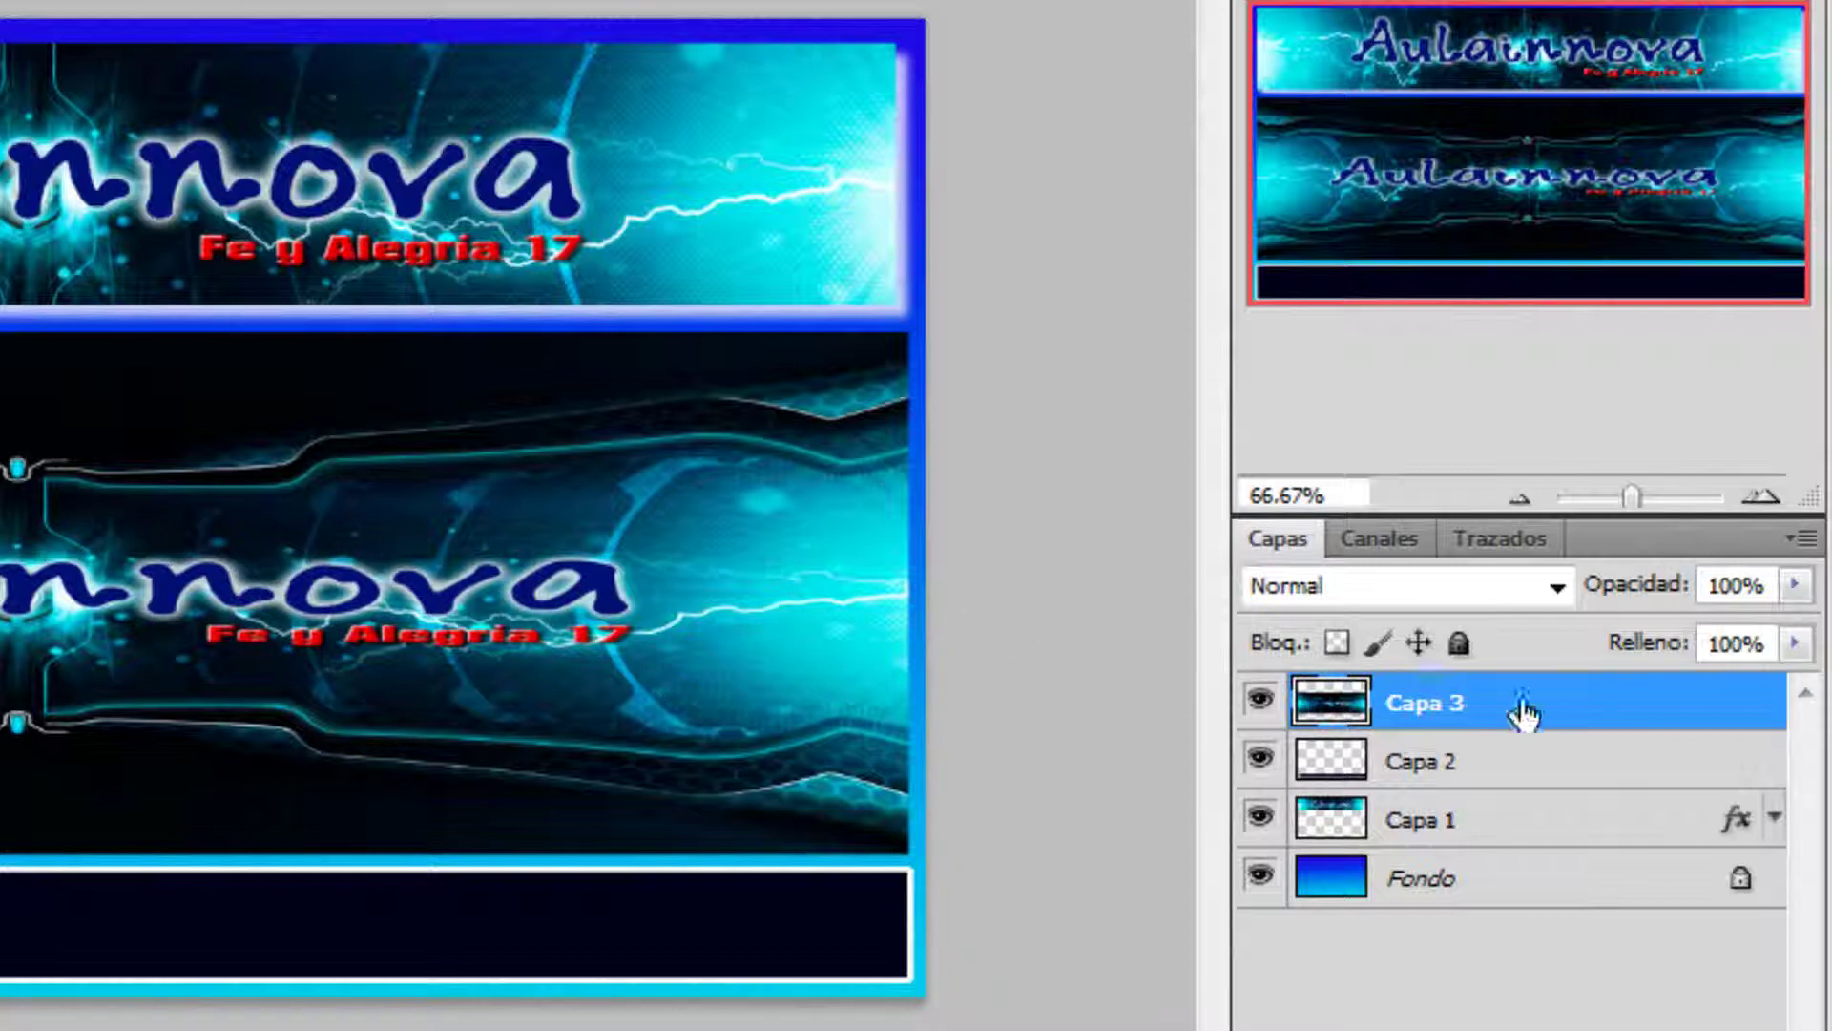
Step: Try a 33% fill on the wallpaper layer Capa 3 and restore it to 100%
click(1796, 646)
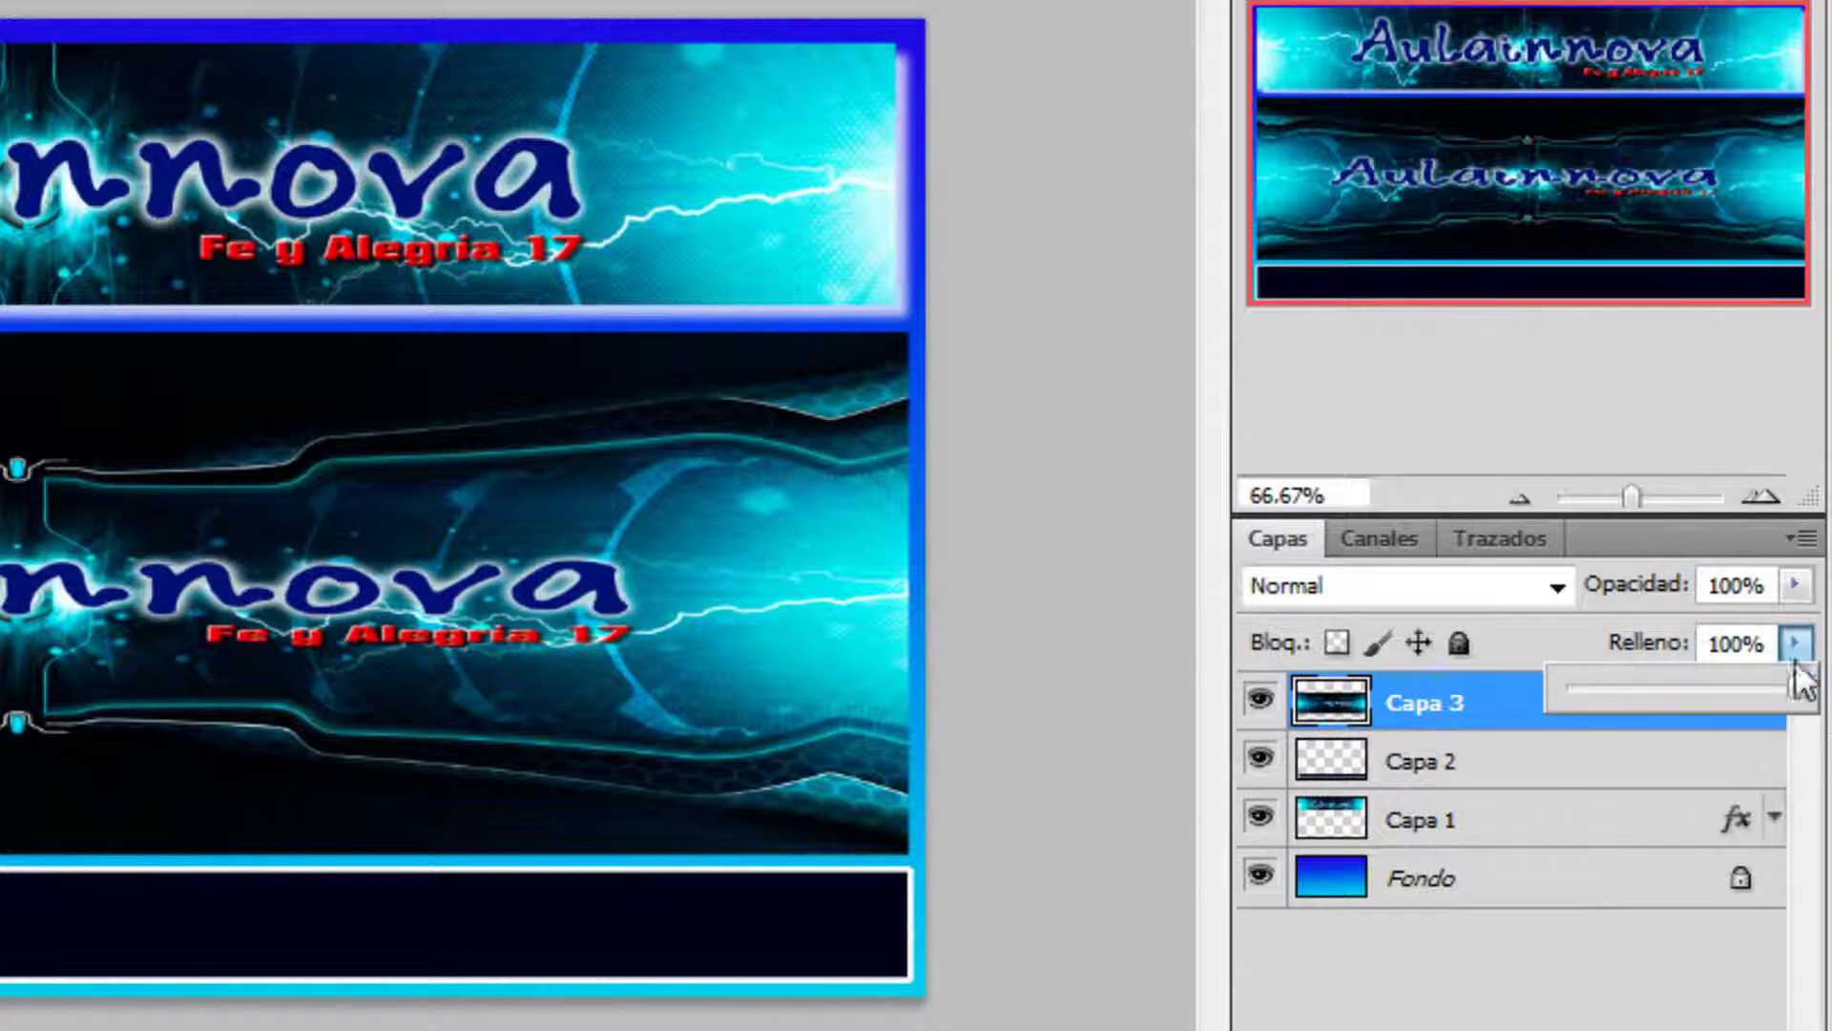
drag(1760, 685, 1643, 685)
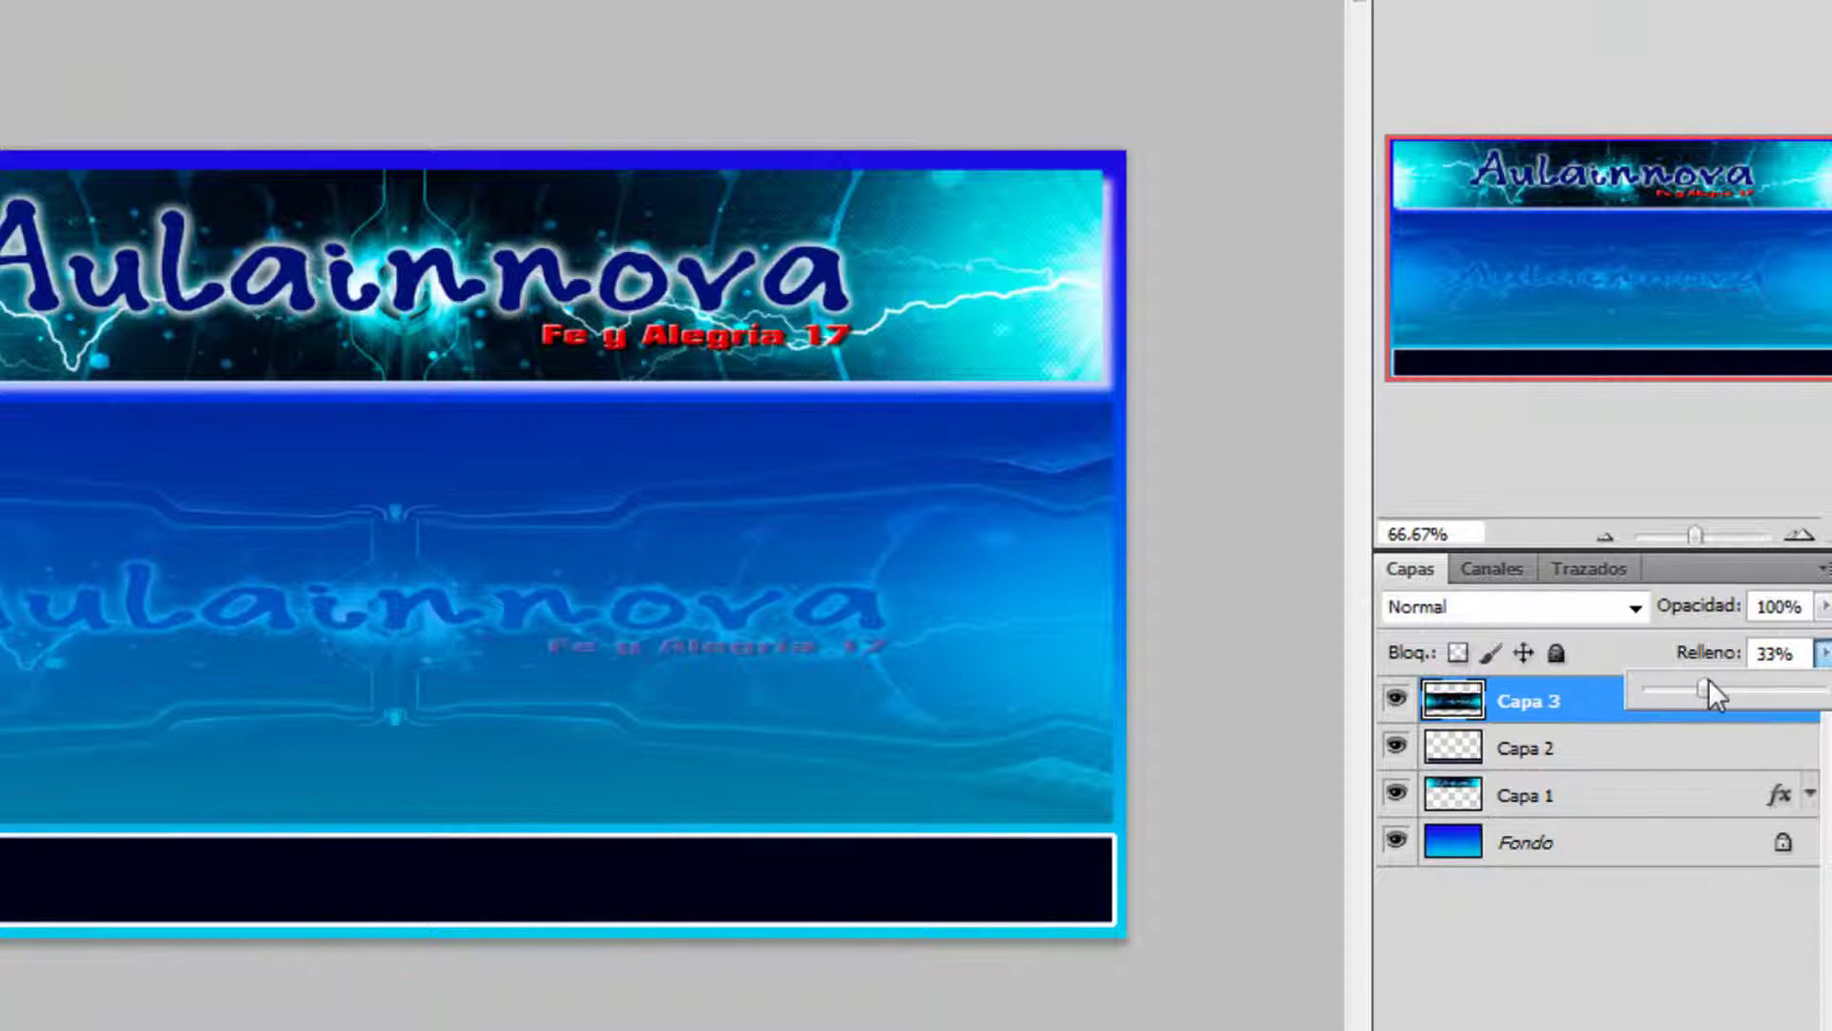
drag(1707, 685, 1828, 689)
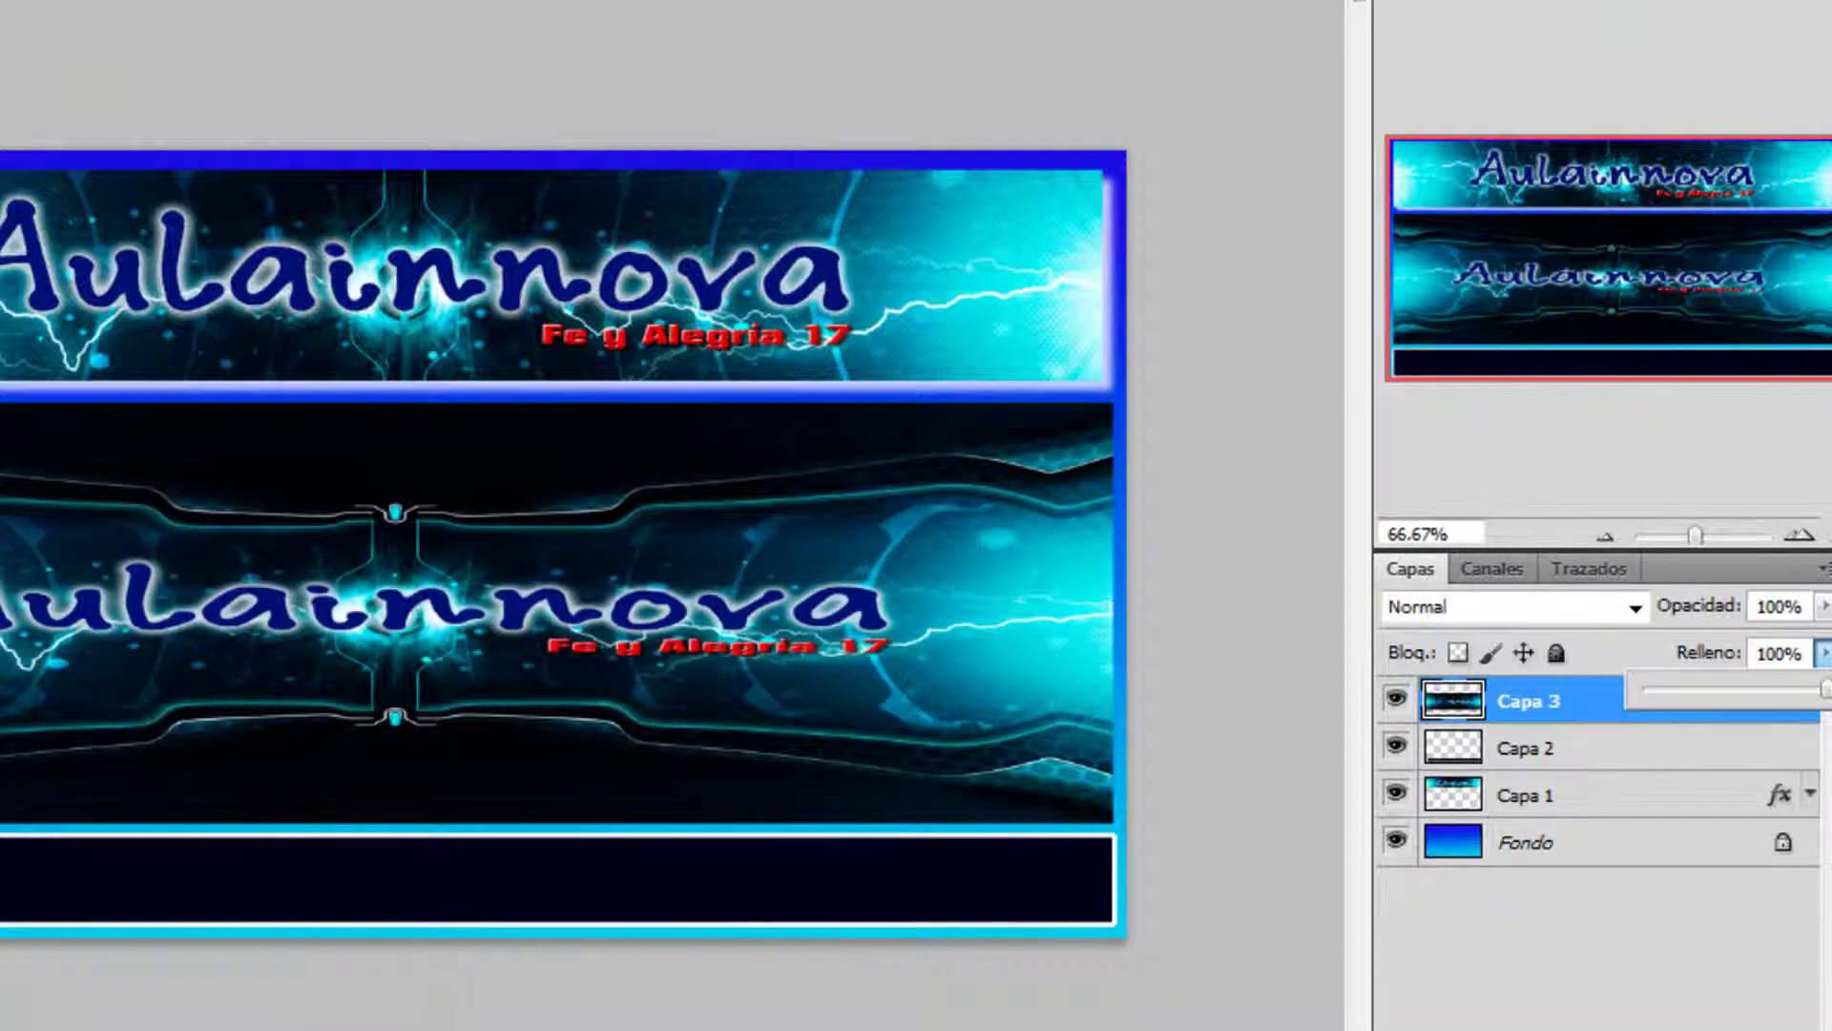
click(1619, 988)
Step: Add a new layer above Capa 3 and fill it with the near-white foreground color using the Paint Bucket
click(1582, 704)
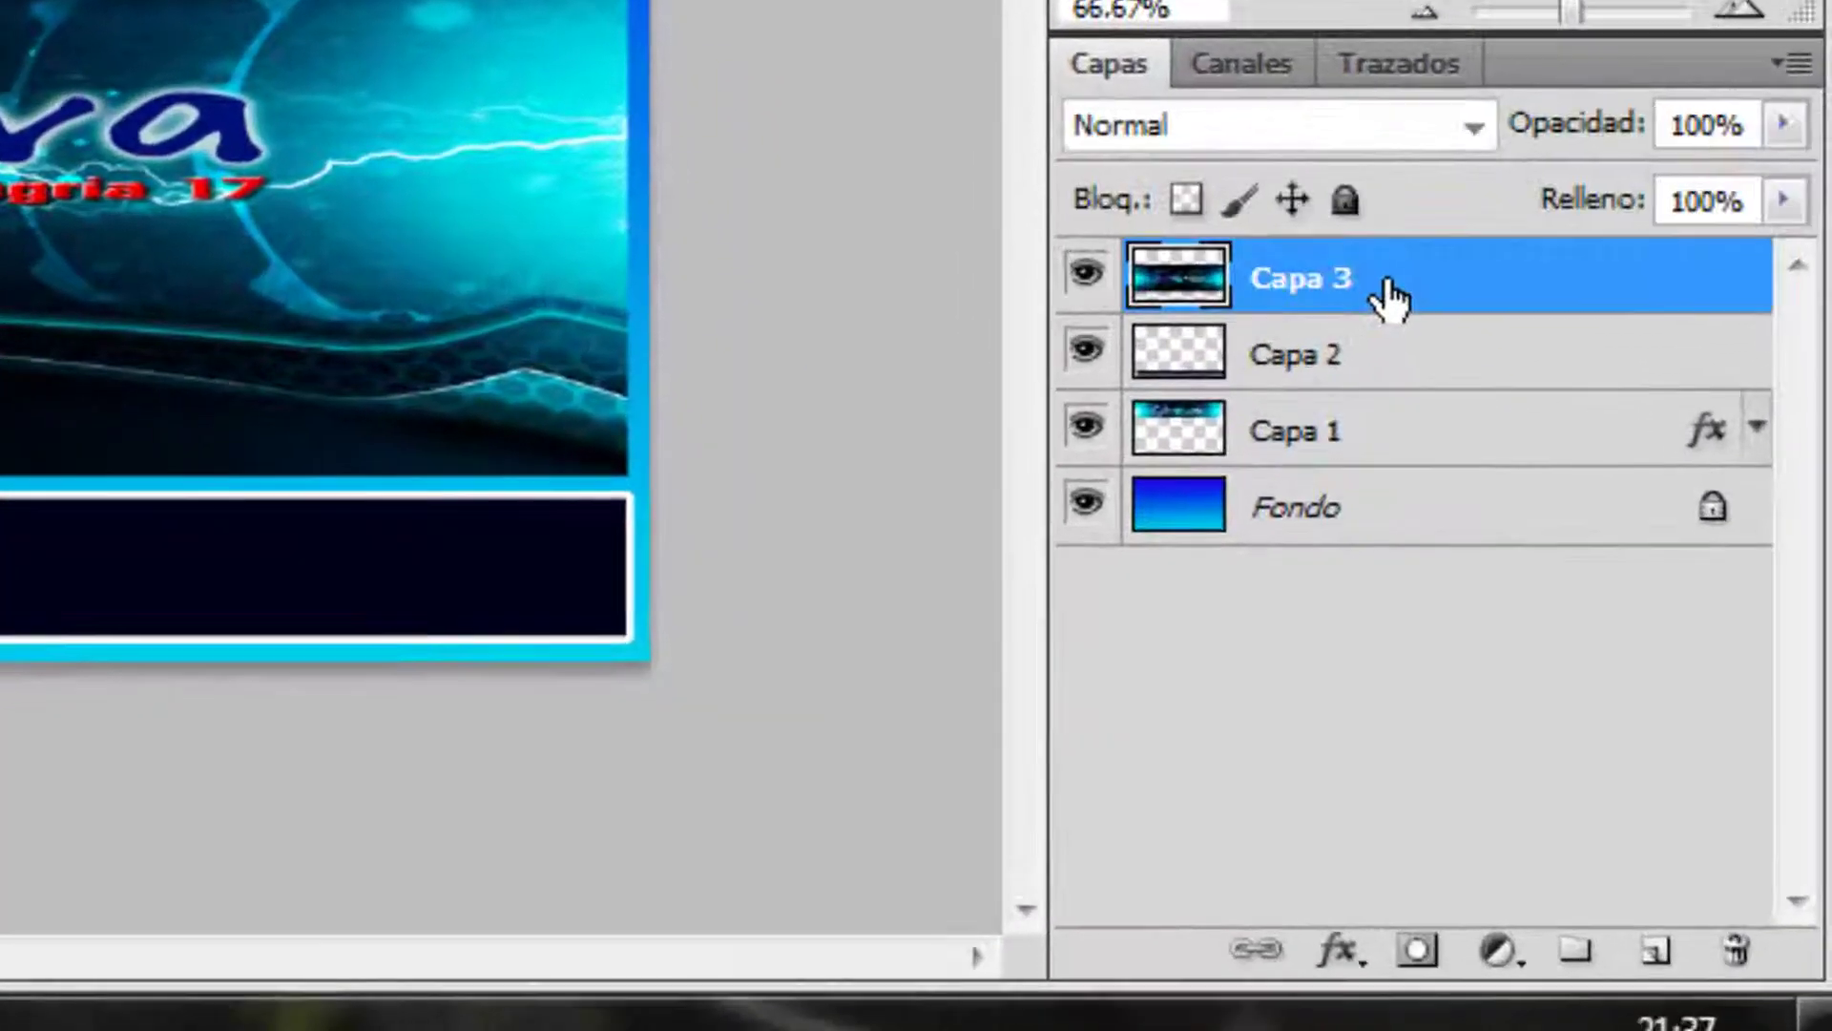
click(1658, 955)
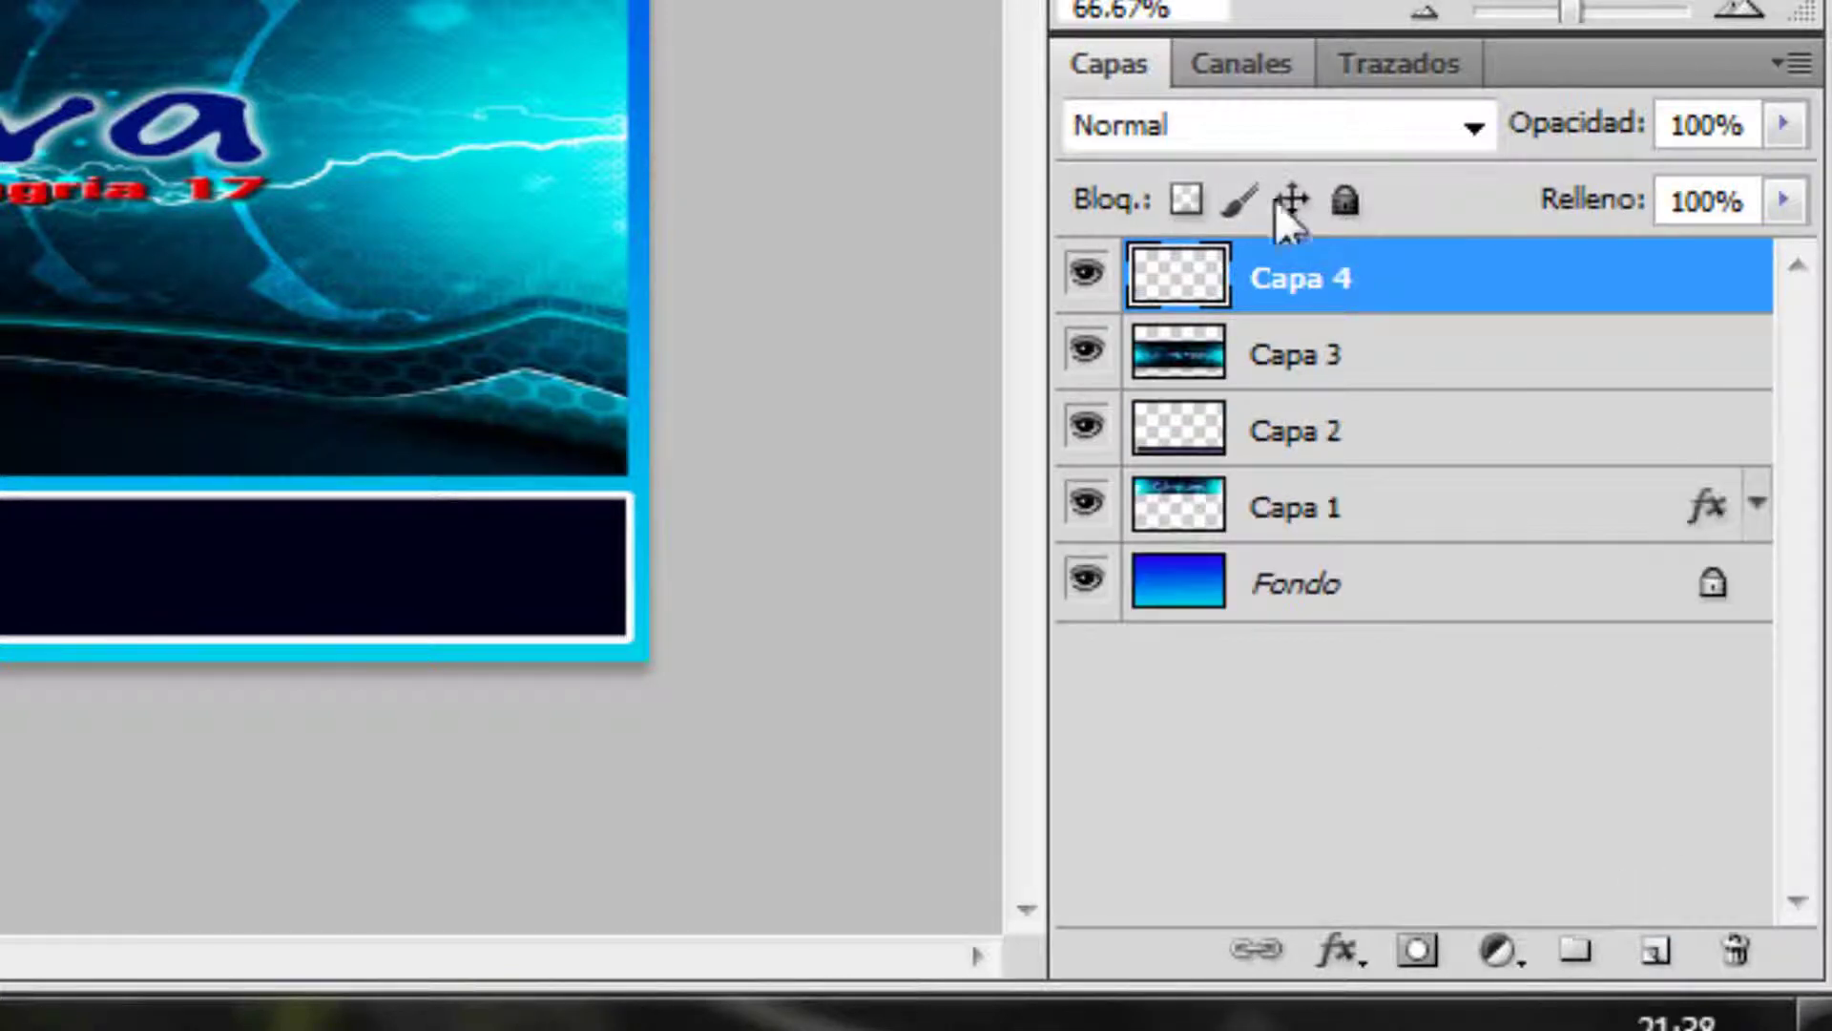
drag(1319, 280, 1329, 487)
drag(1350, 391, 1300, 298)
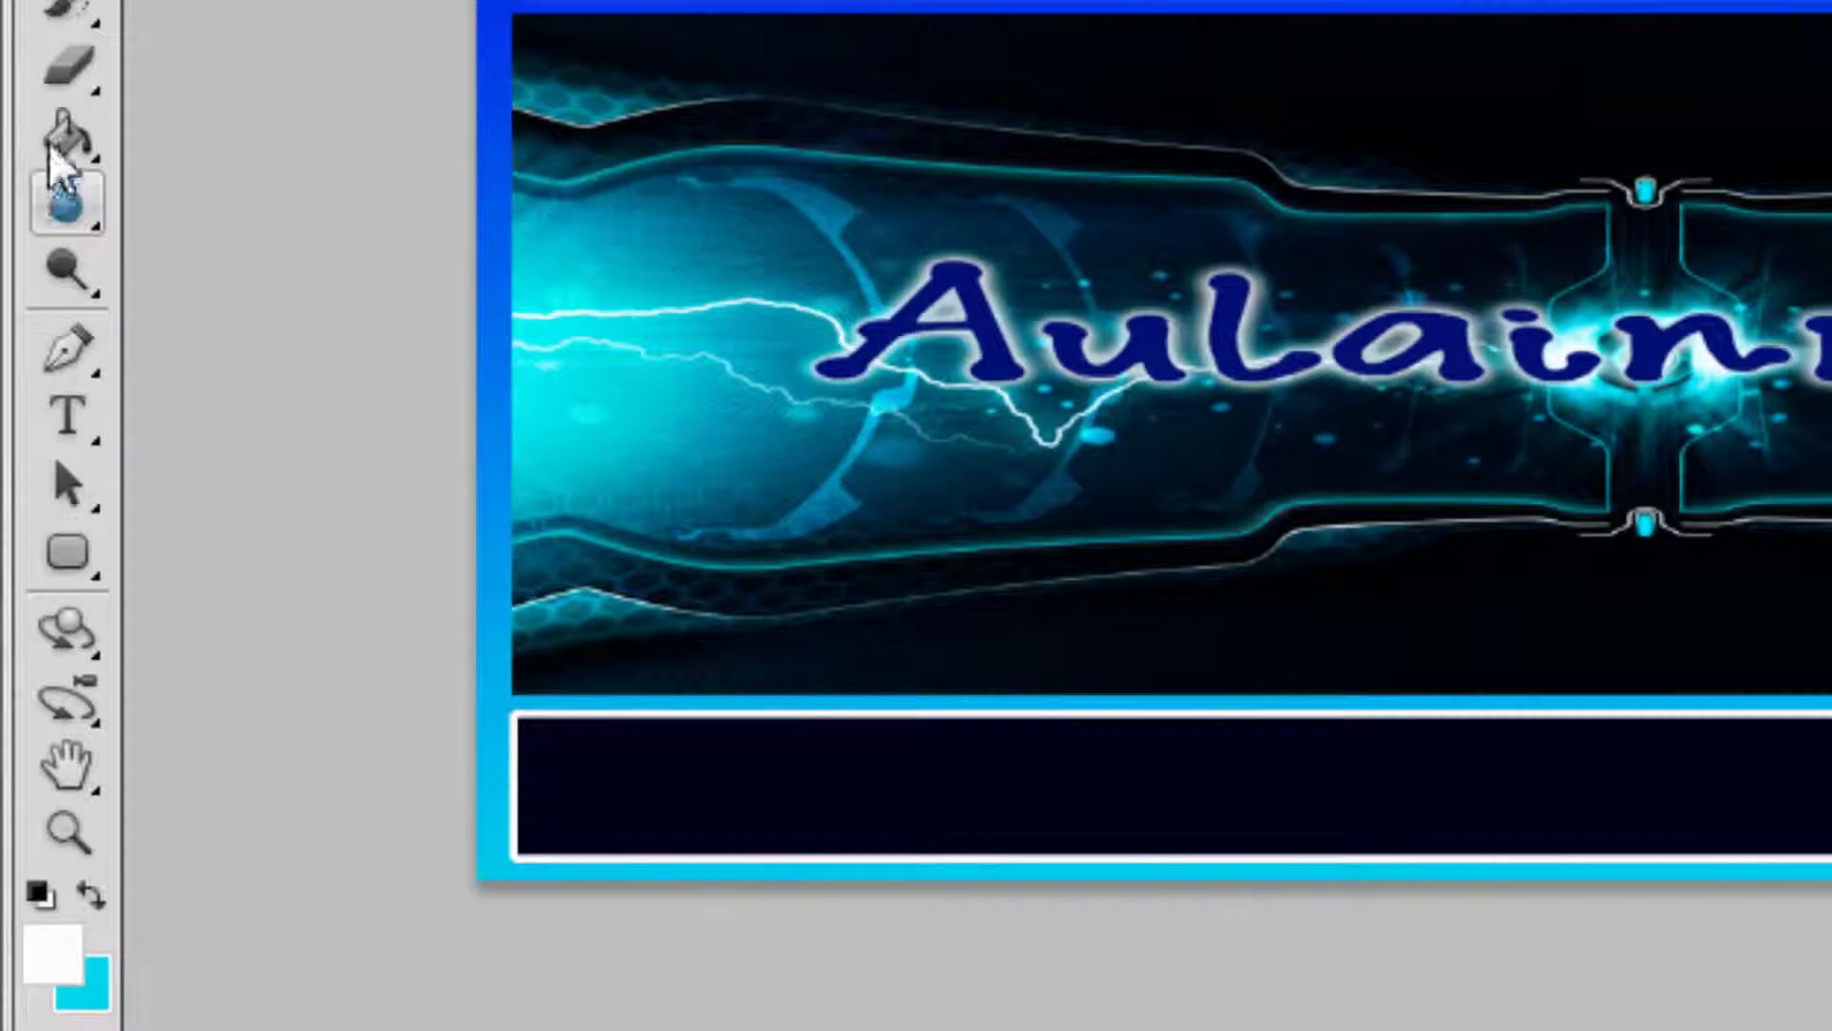
click(53, 141)
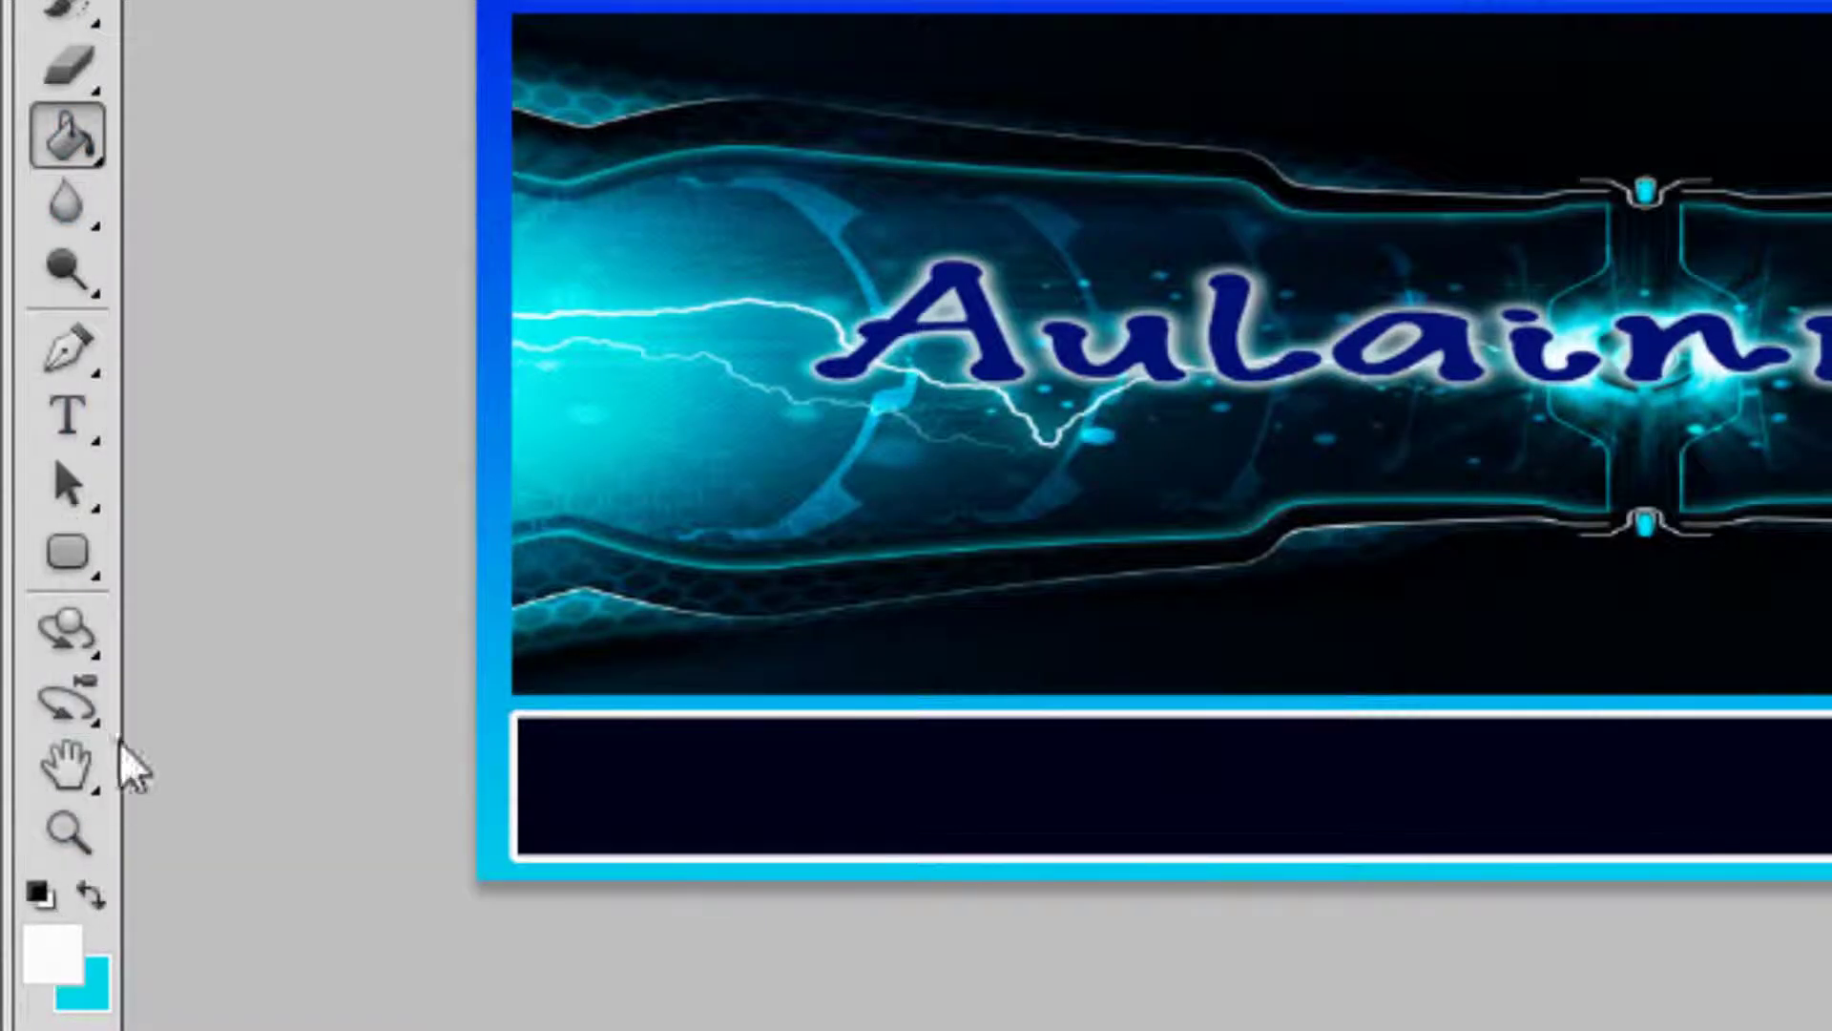
click(965, 111)
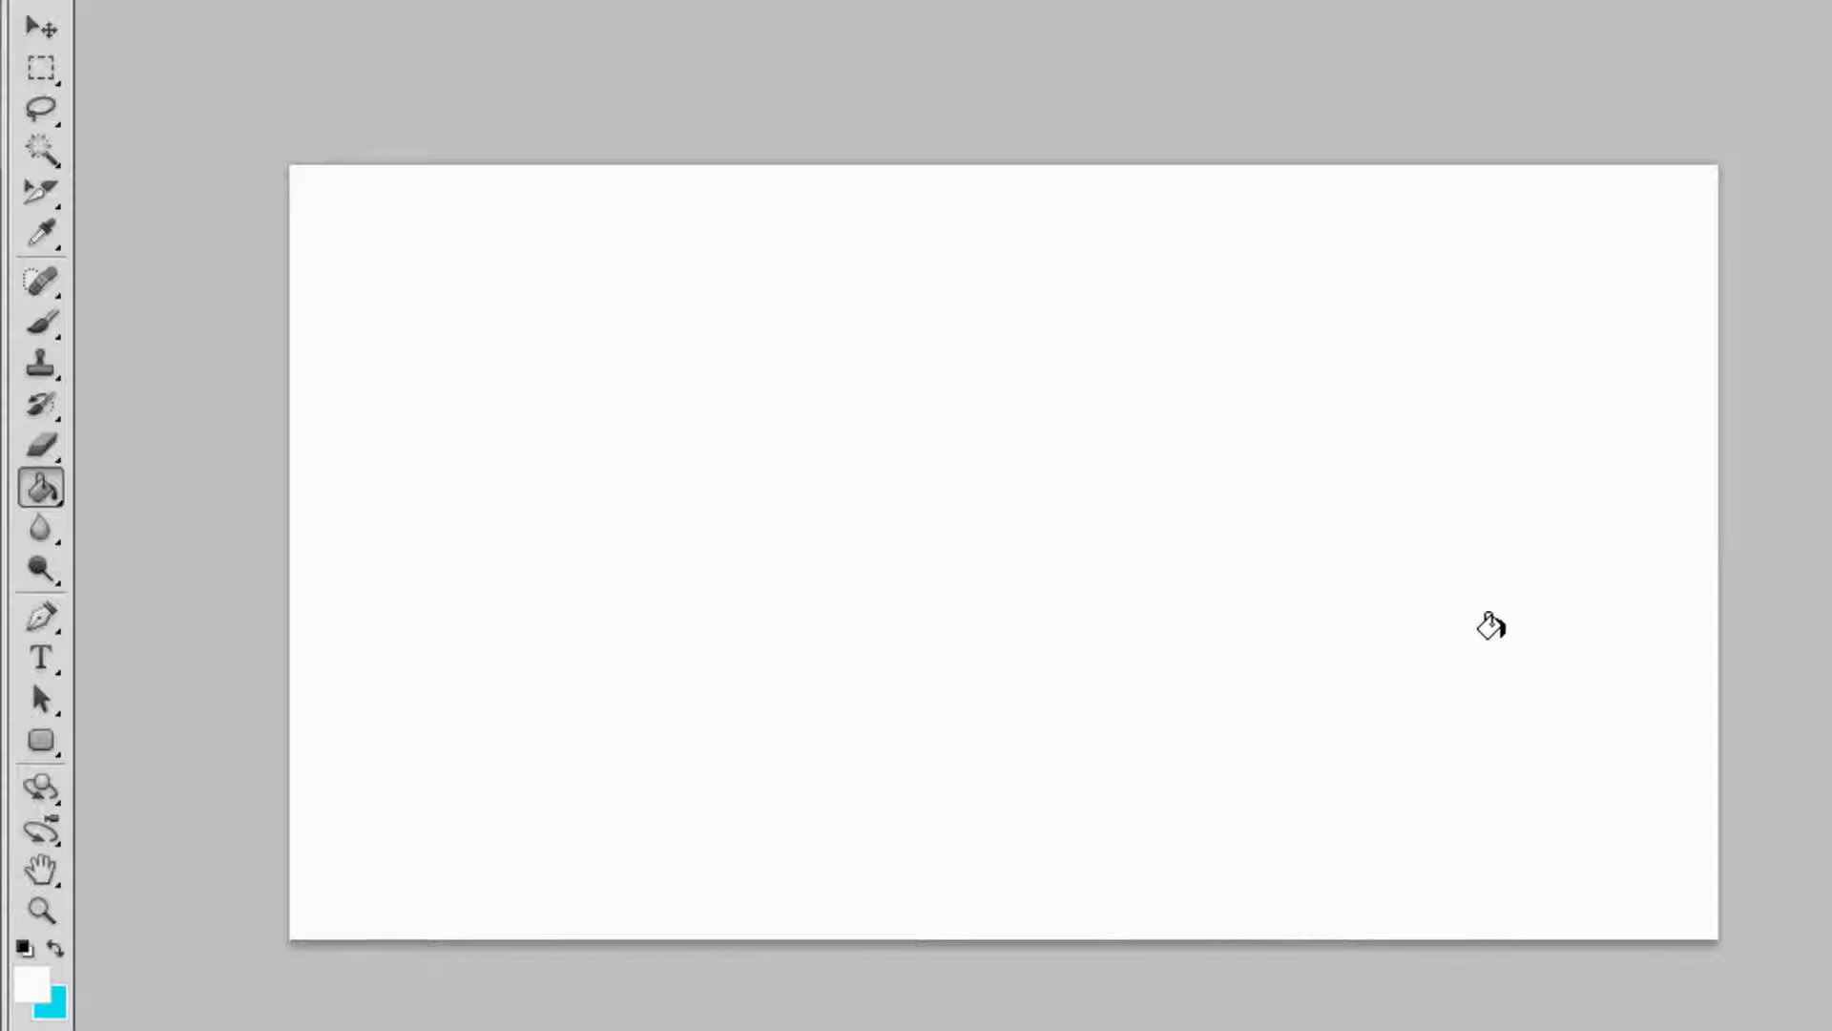
Step: Squash the white layer Capa 4 vertically to fit between the banner and footer bar, and set its fill to 36%
key(ctrl+t)
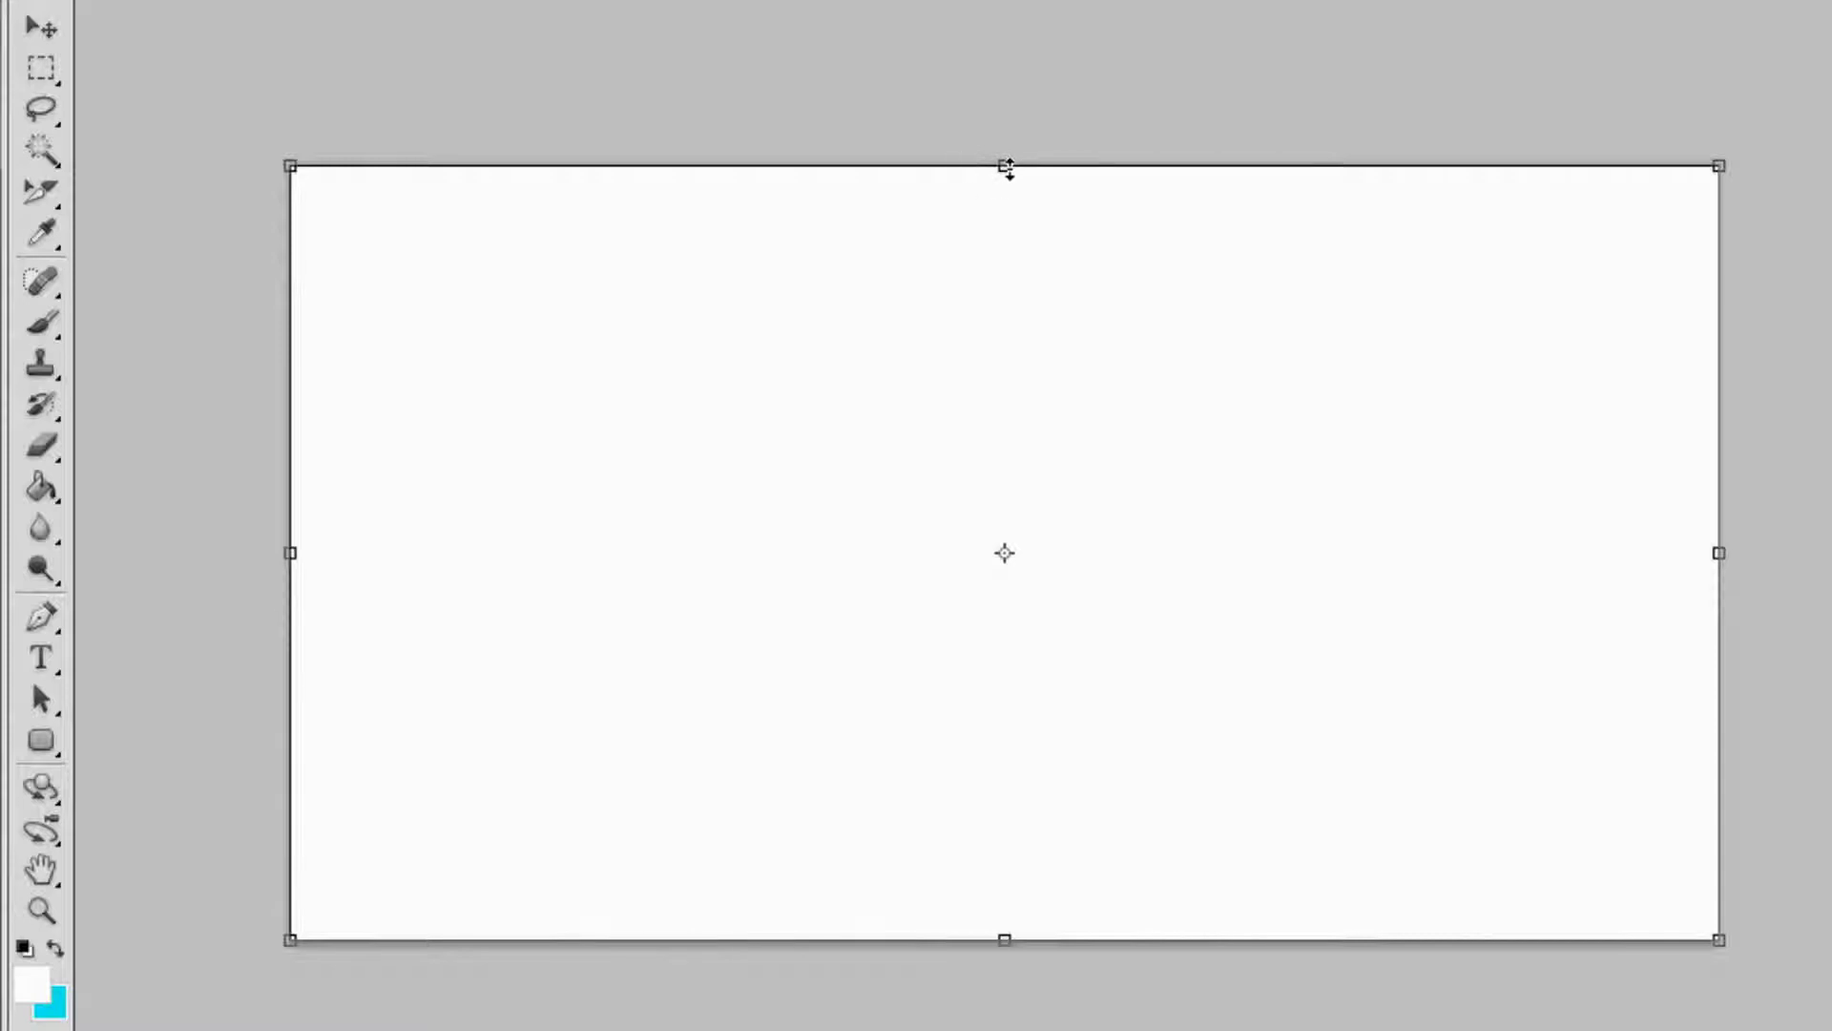
drag(1009, 169, 1025, 410)
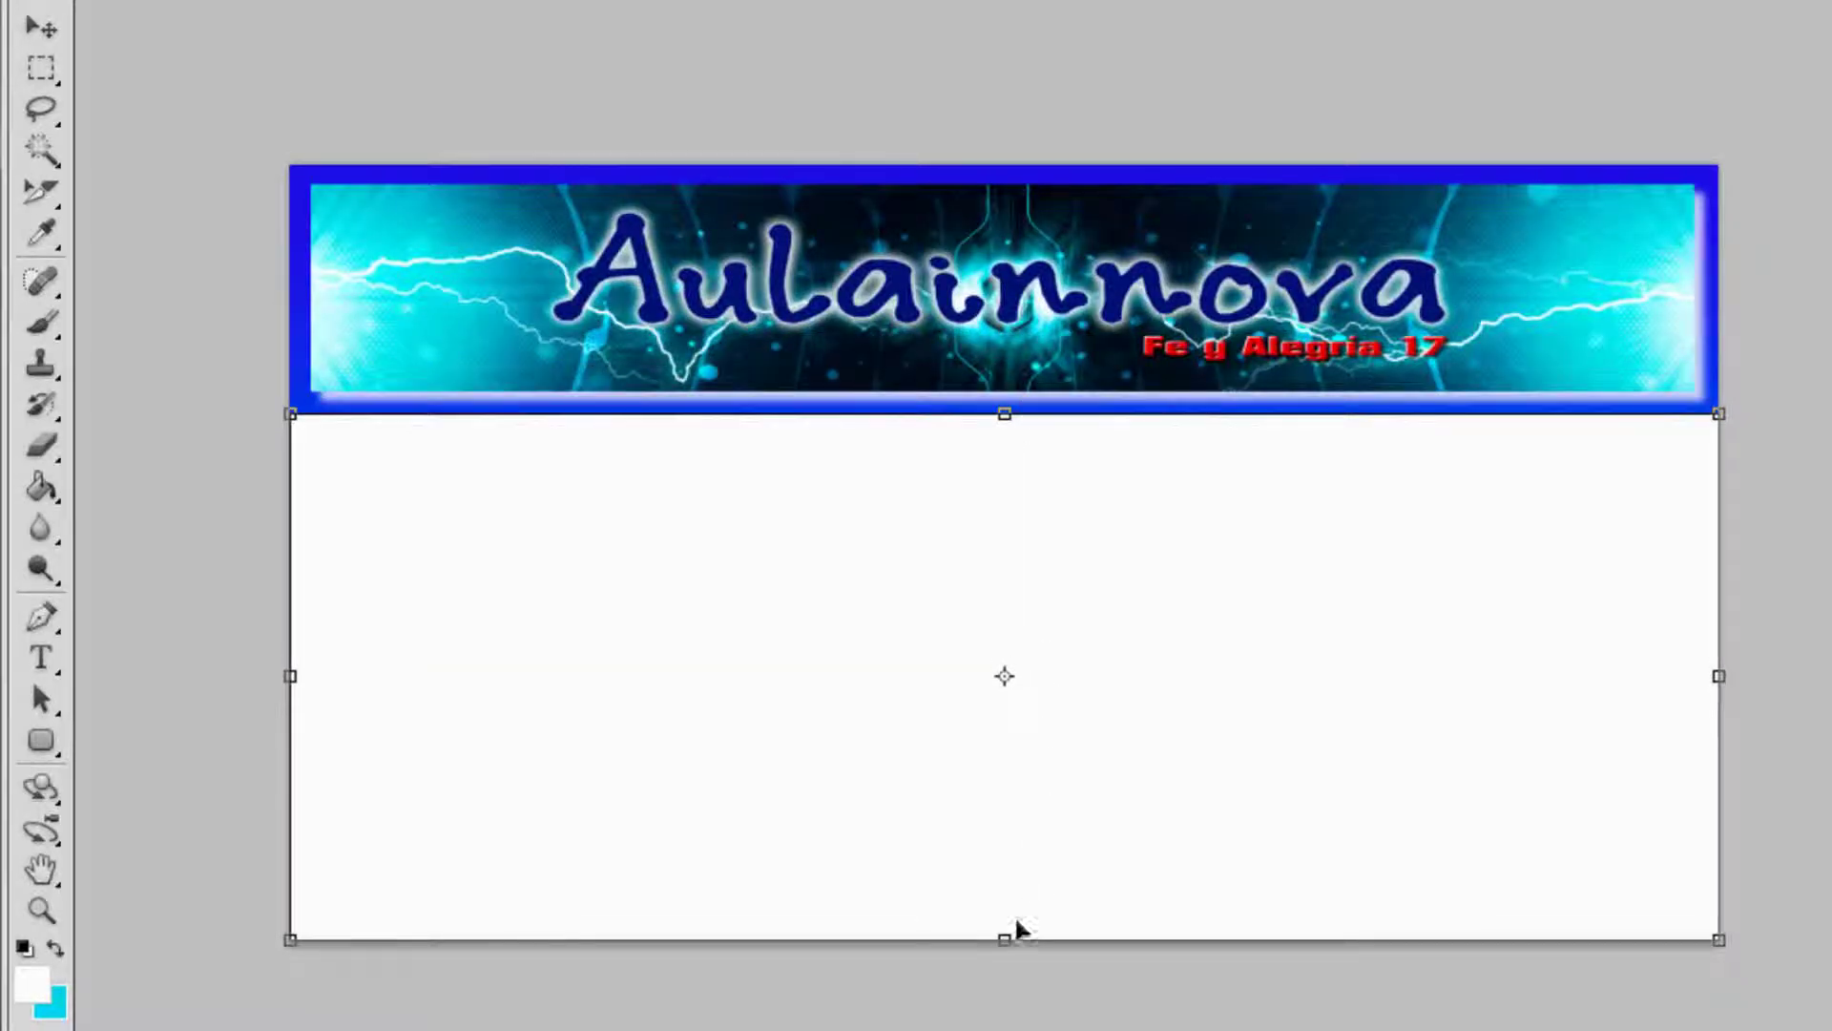
drag(1004, 935, 1001, 814)
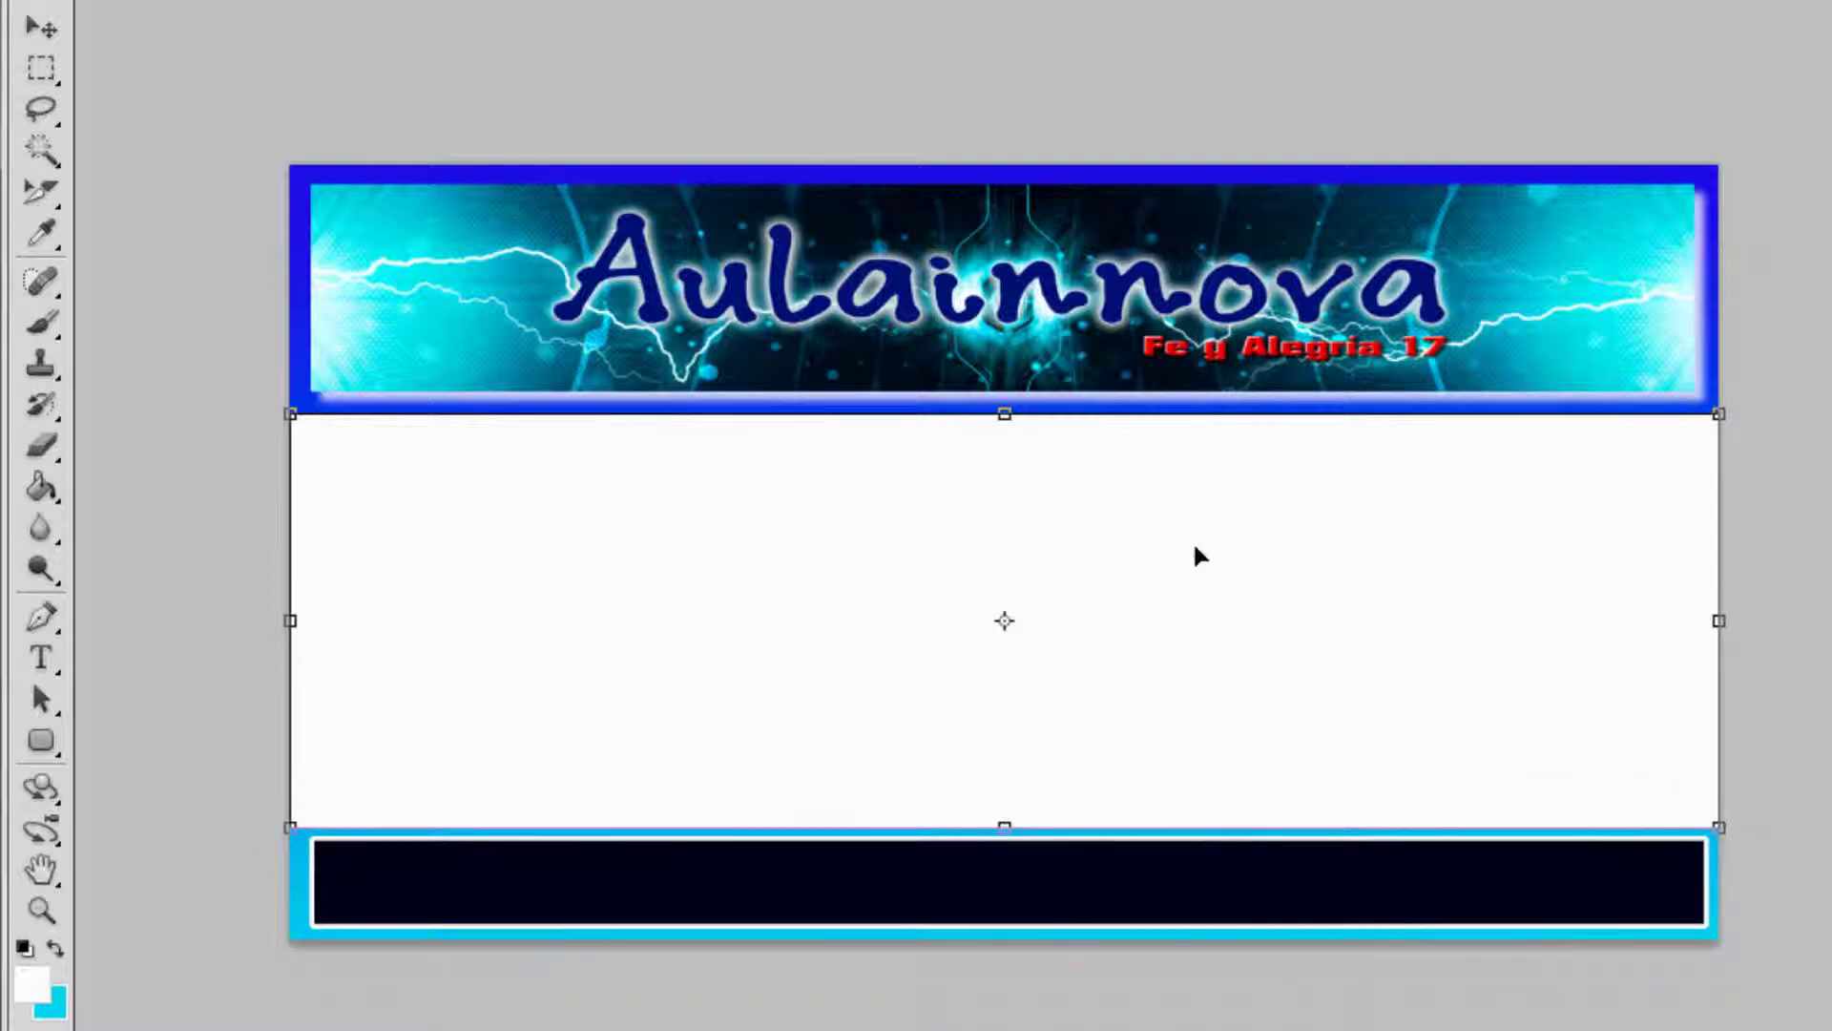
key(Return)
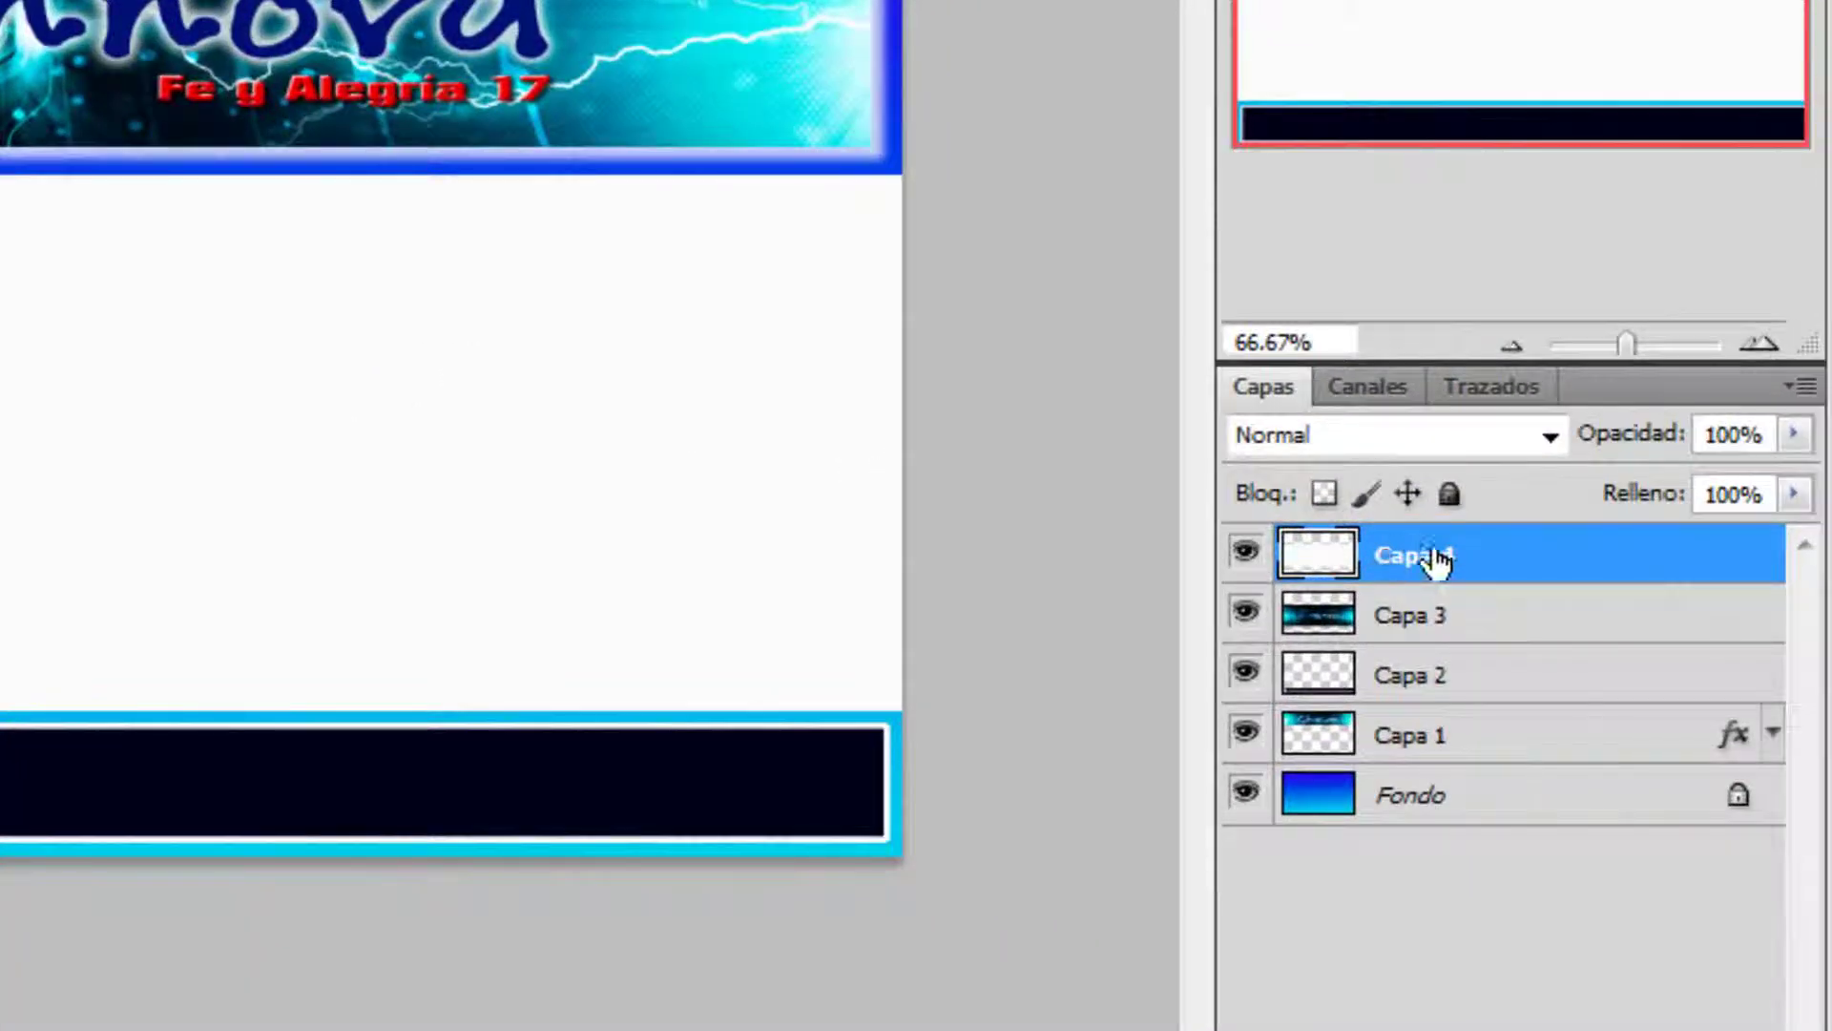
click(1795, 495)
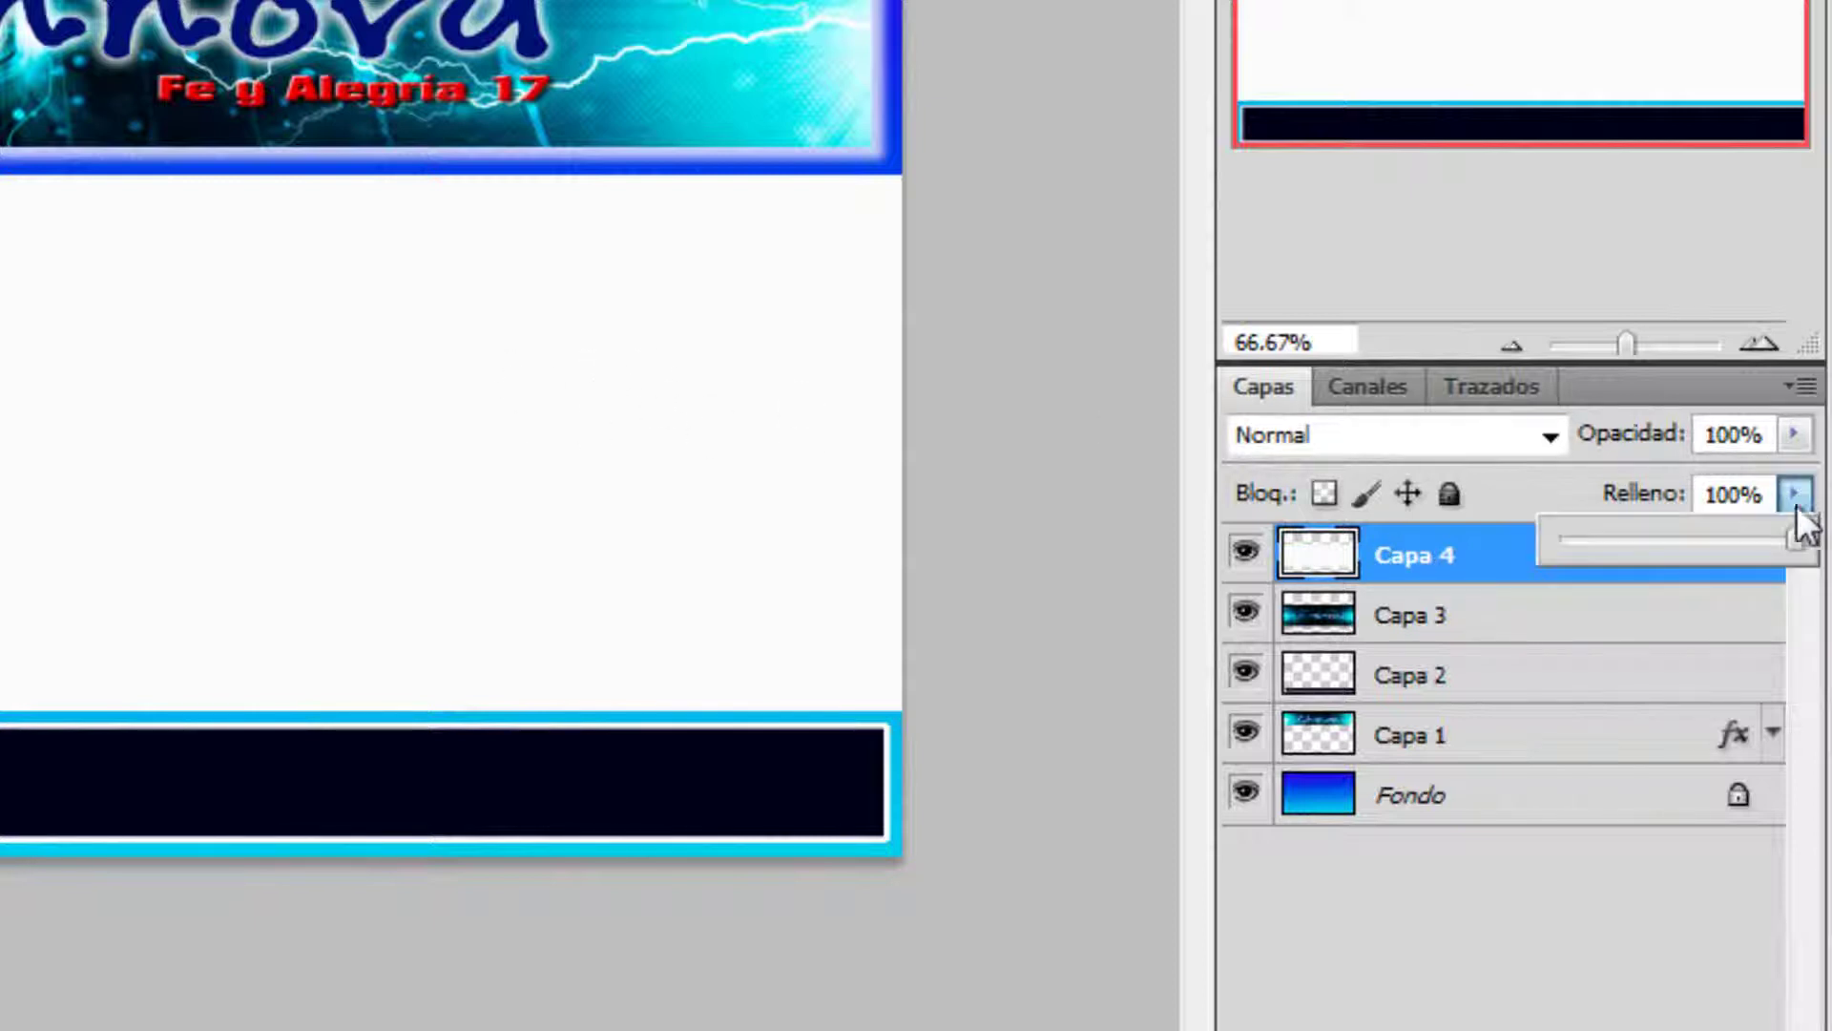
drag(1786, 539, 1646, 552)
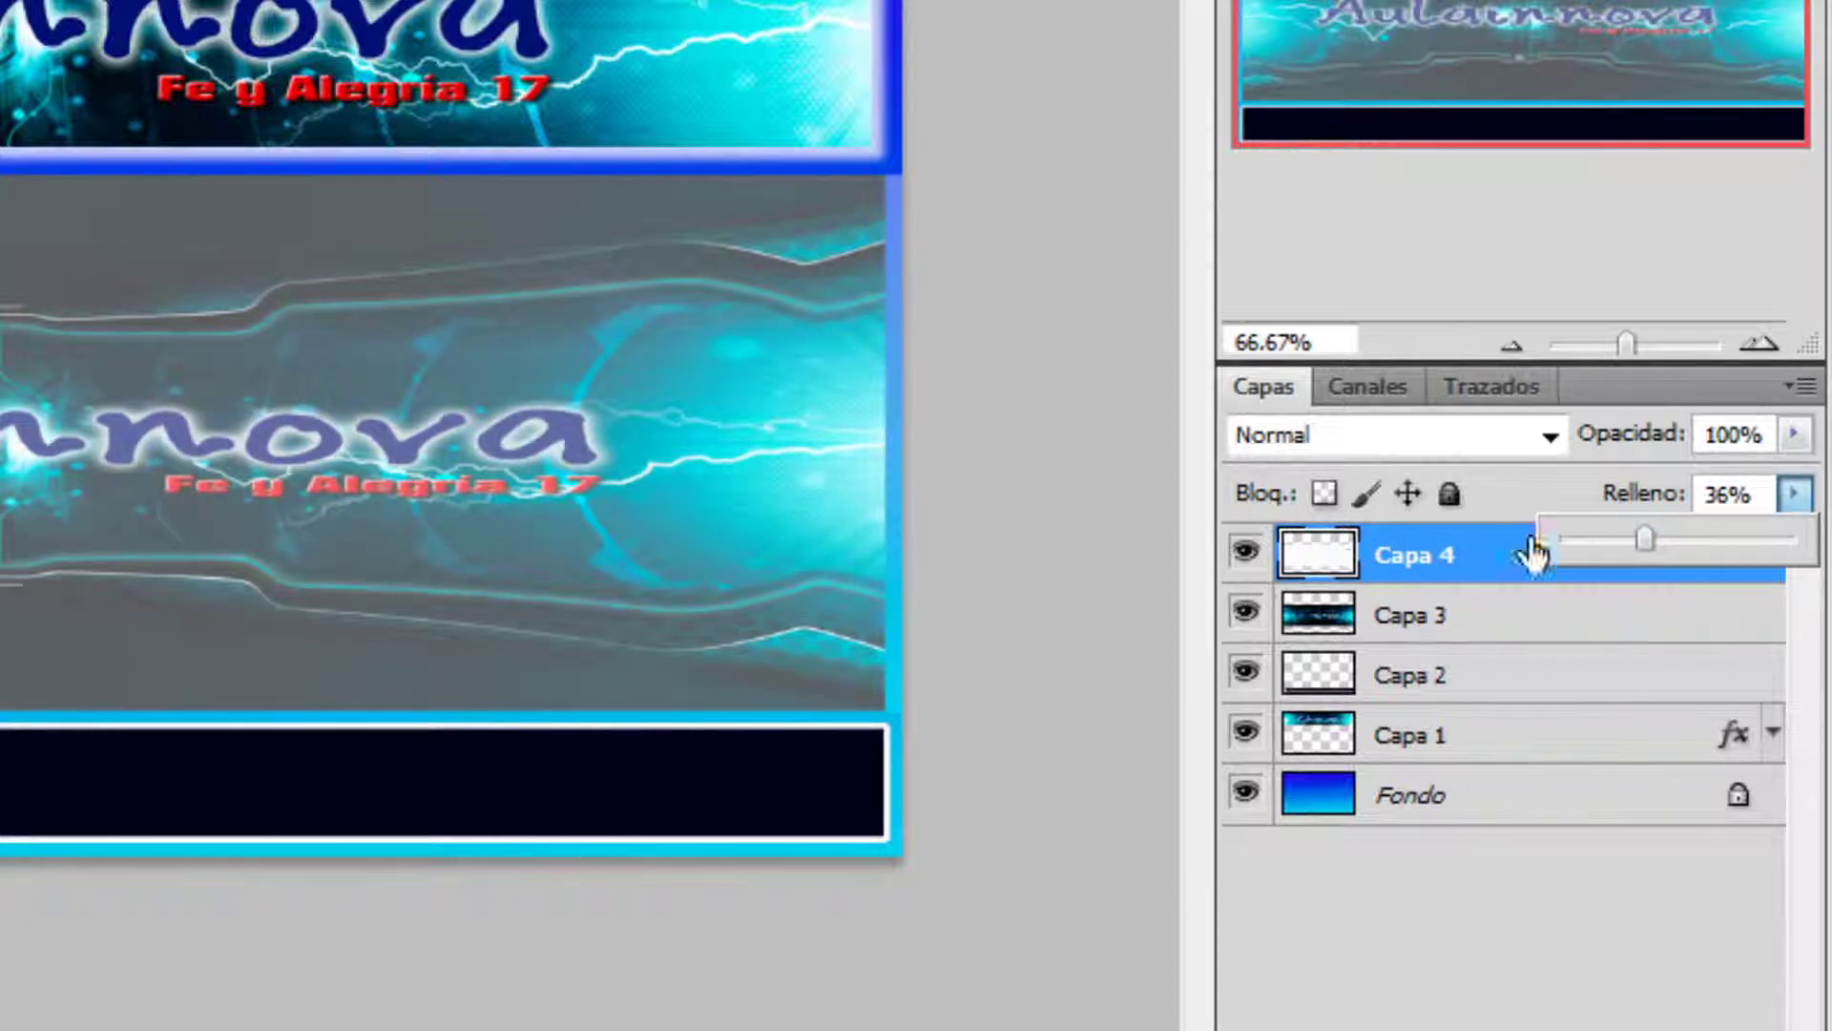
Step: Set the fill of the white layer Capa 4 to 49%
drag(1643, 542, 1689, 554)
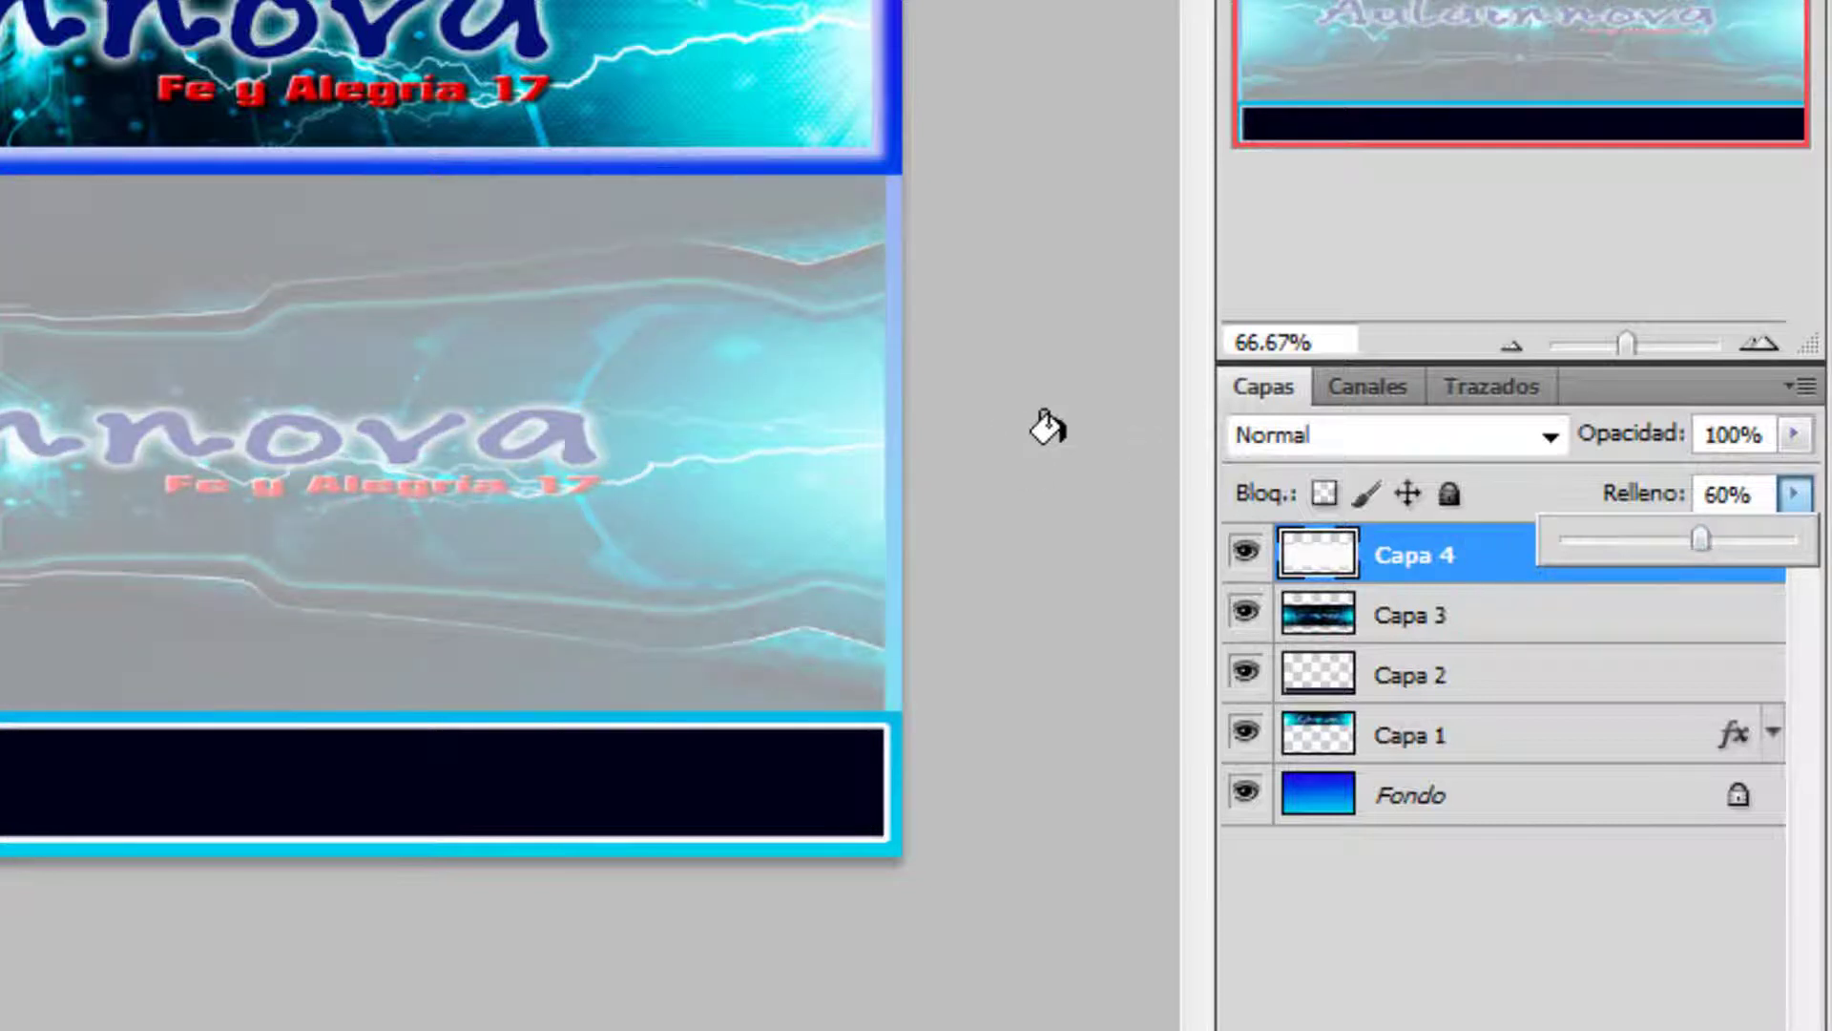
drag(1697, 540, 1676, 540)
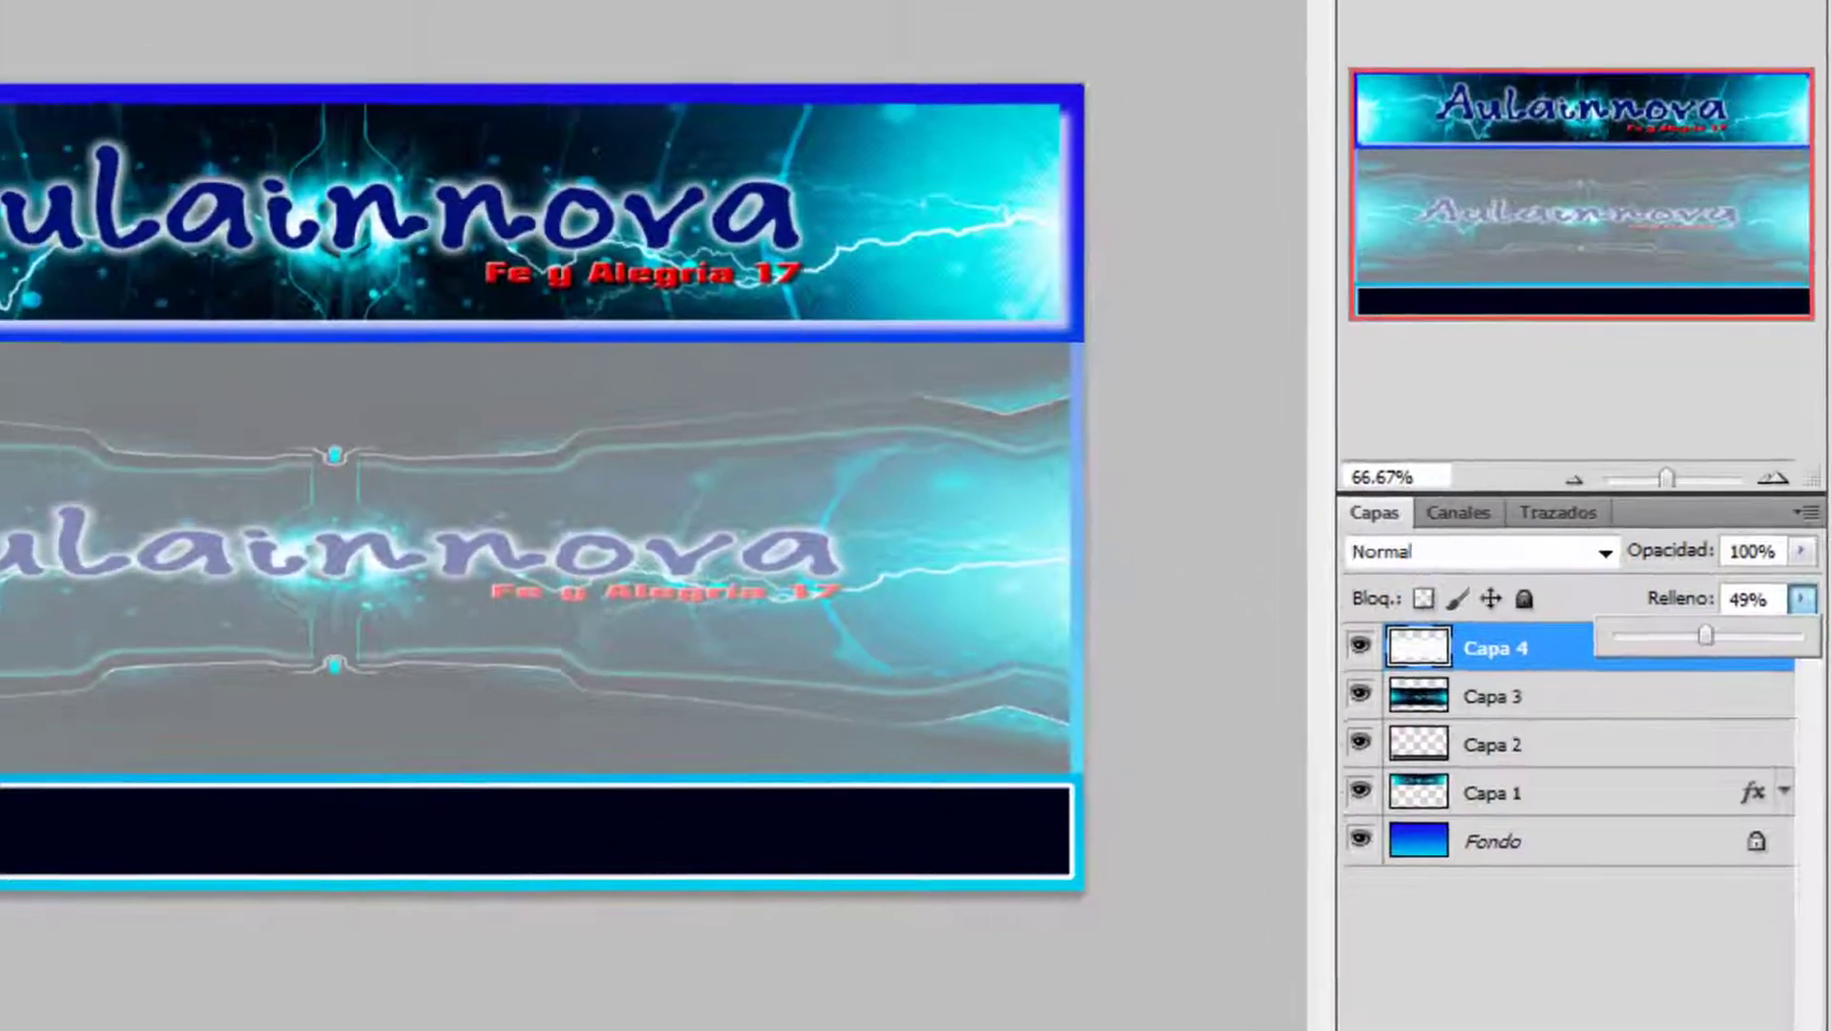
click(0, 377)
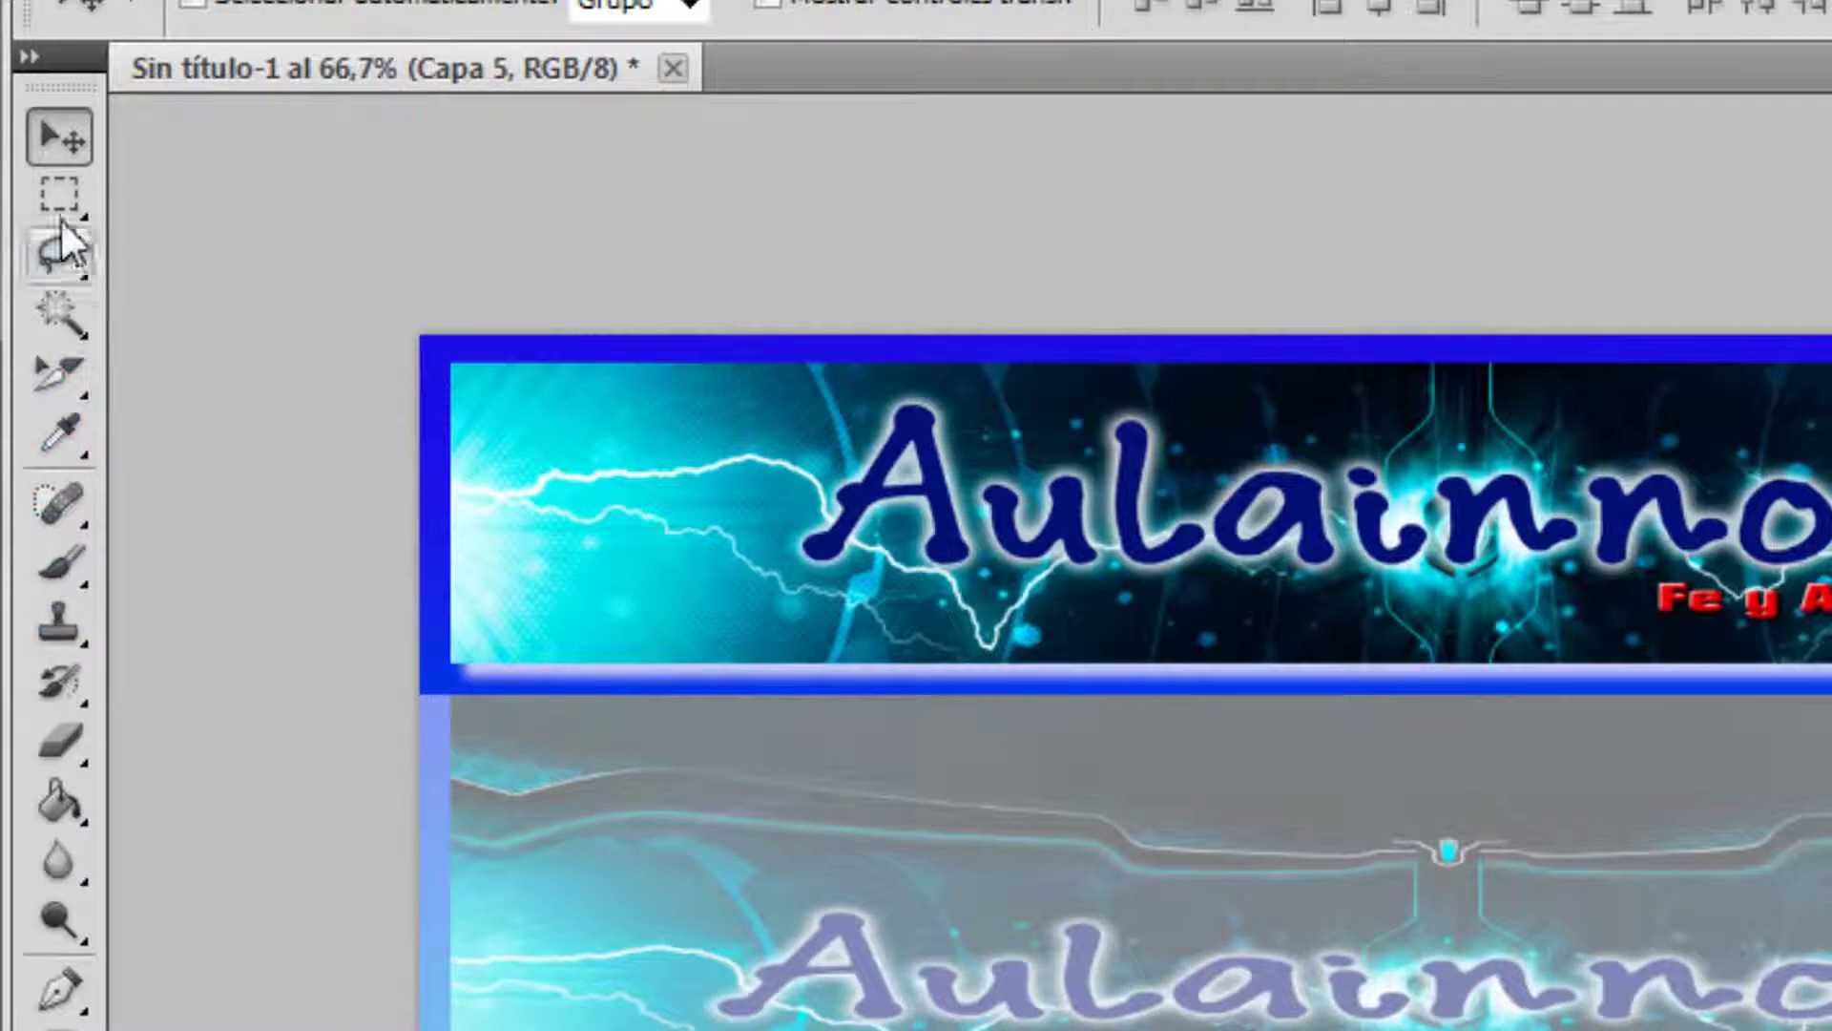
Step: Select a small button-sized rectangle straddling the banner's lower edge near its left end and fill it with a vertical cyan-to-white gradient on Capa 5
click(60, 198)
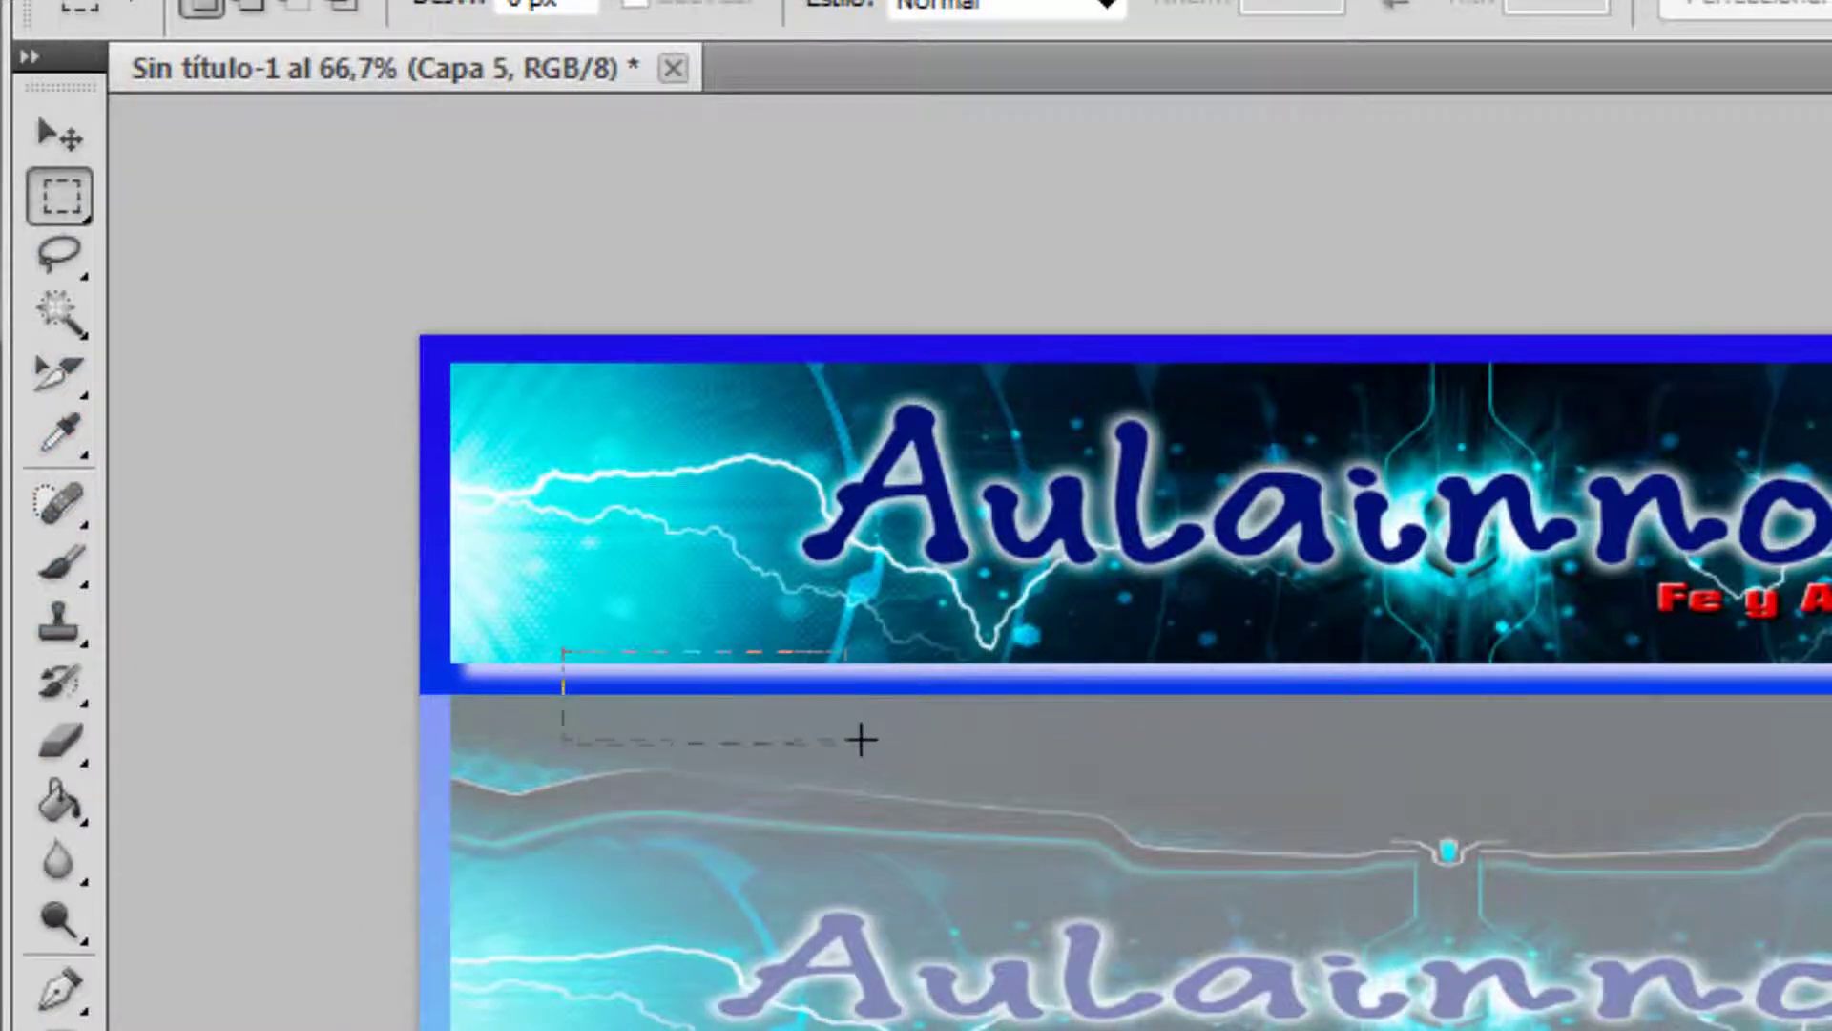
drag(868, 740, 868, 742)
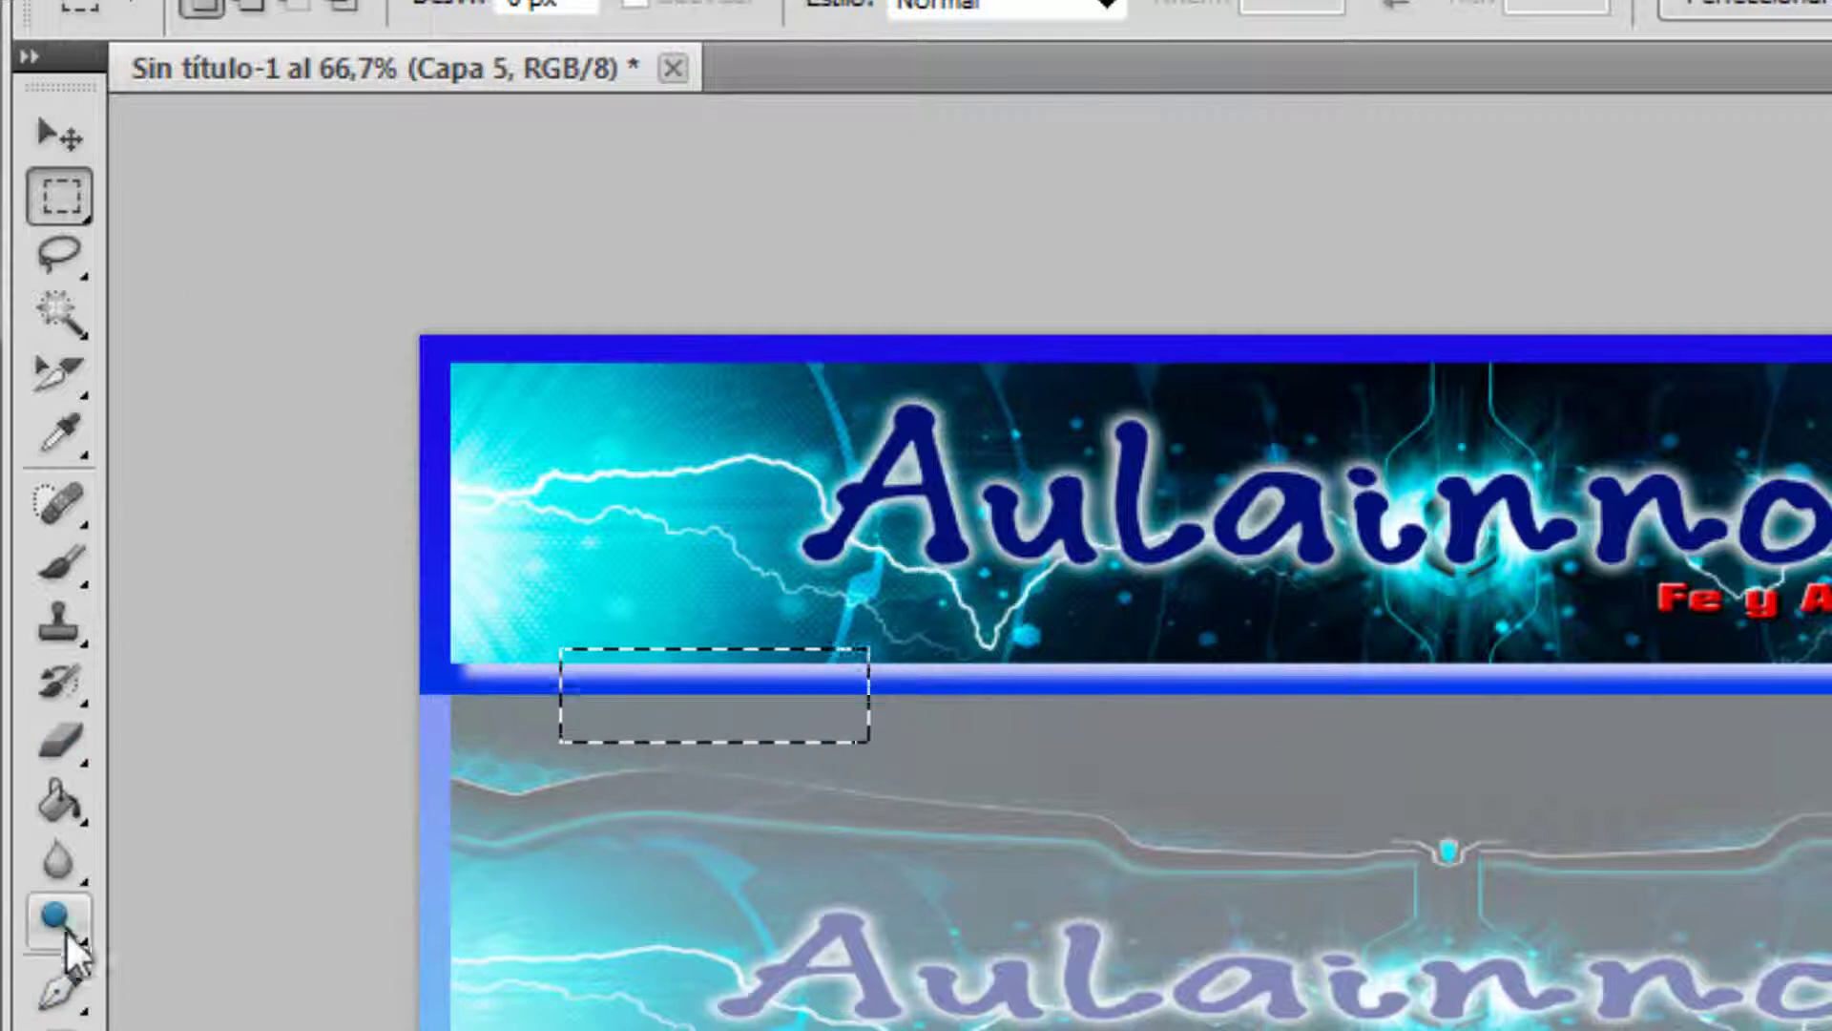
click(61, 802)
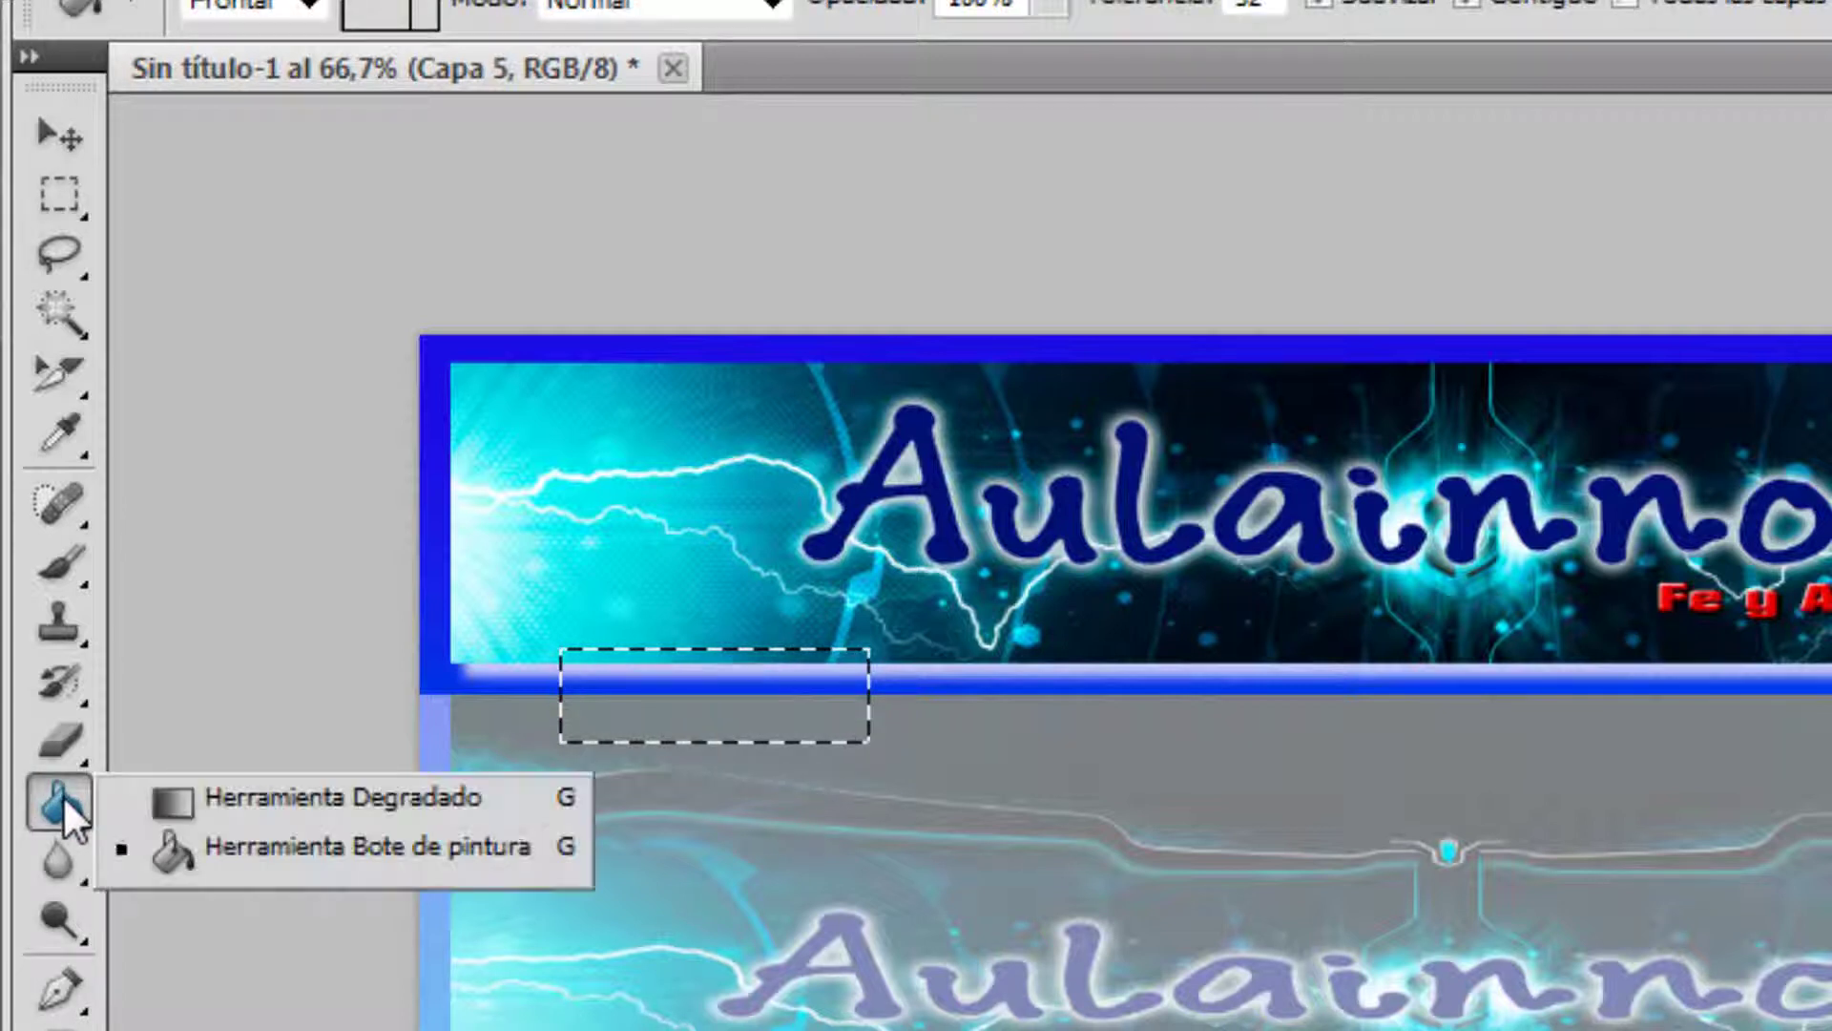
click(214, 813)
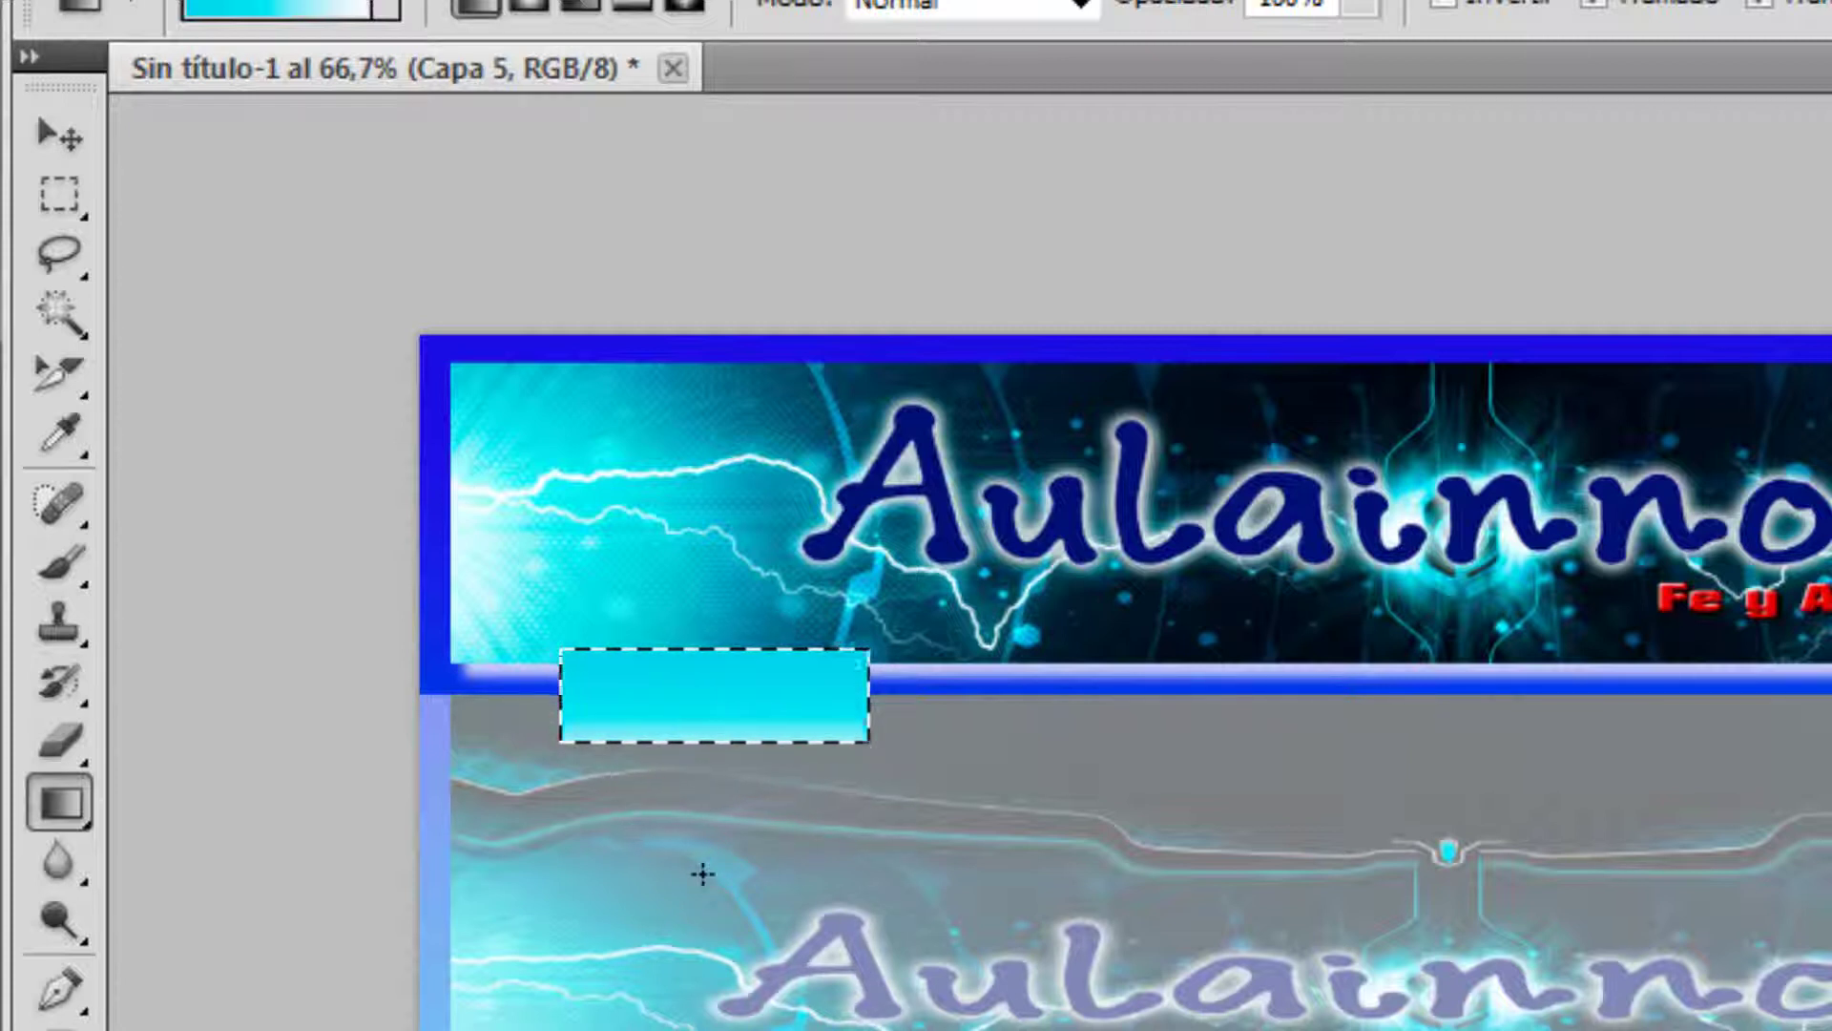
key(ctrl+z)
drag(728, 648, 716, 739)
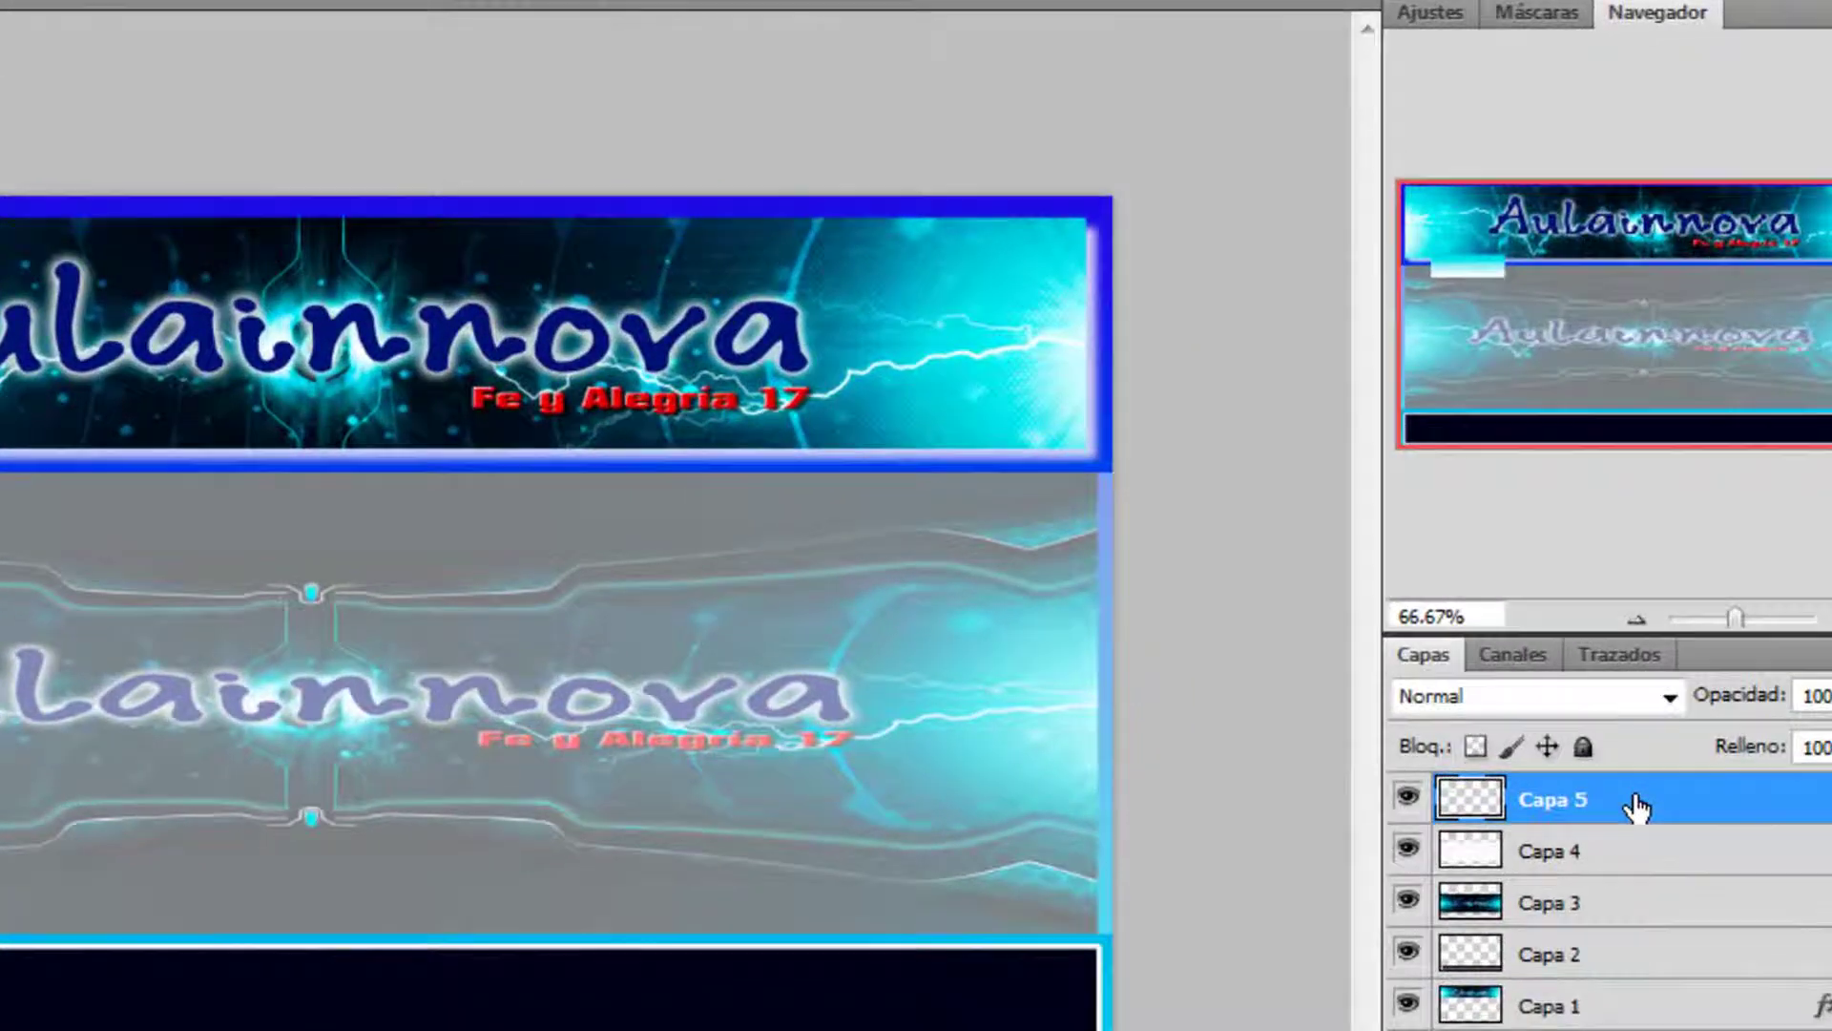
Step: Enable the Bisel y relieve layer effect for the gradient rectangle on Capa 5
right_click(1641, 782)
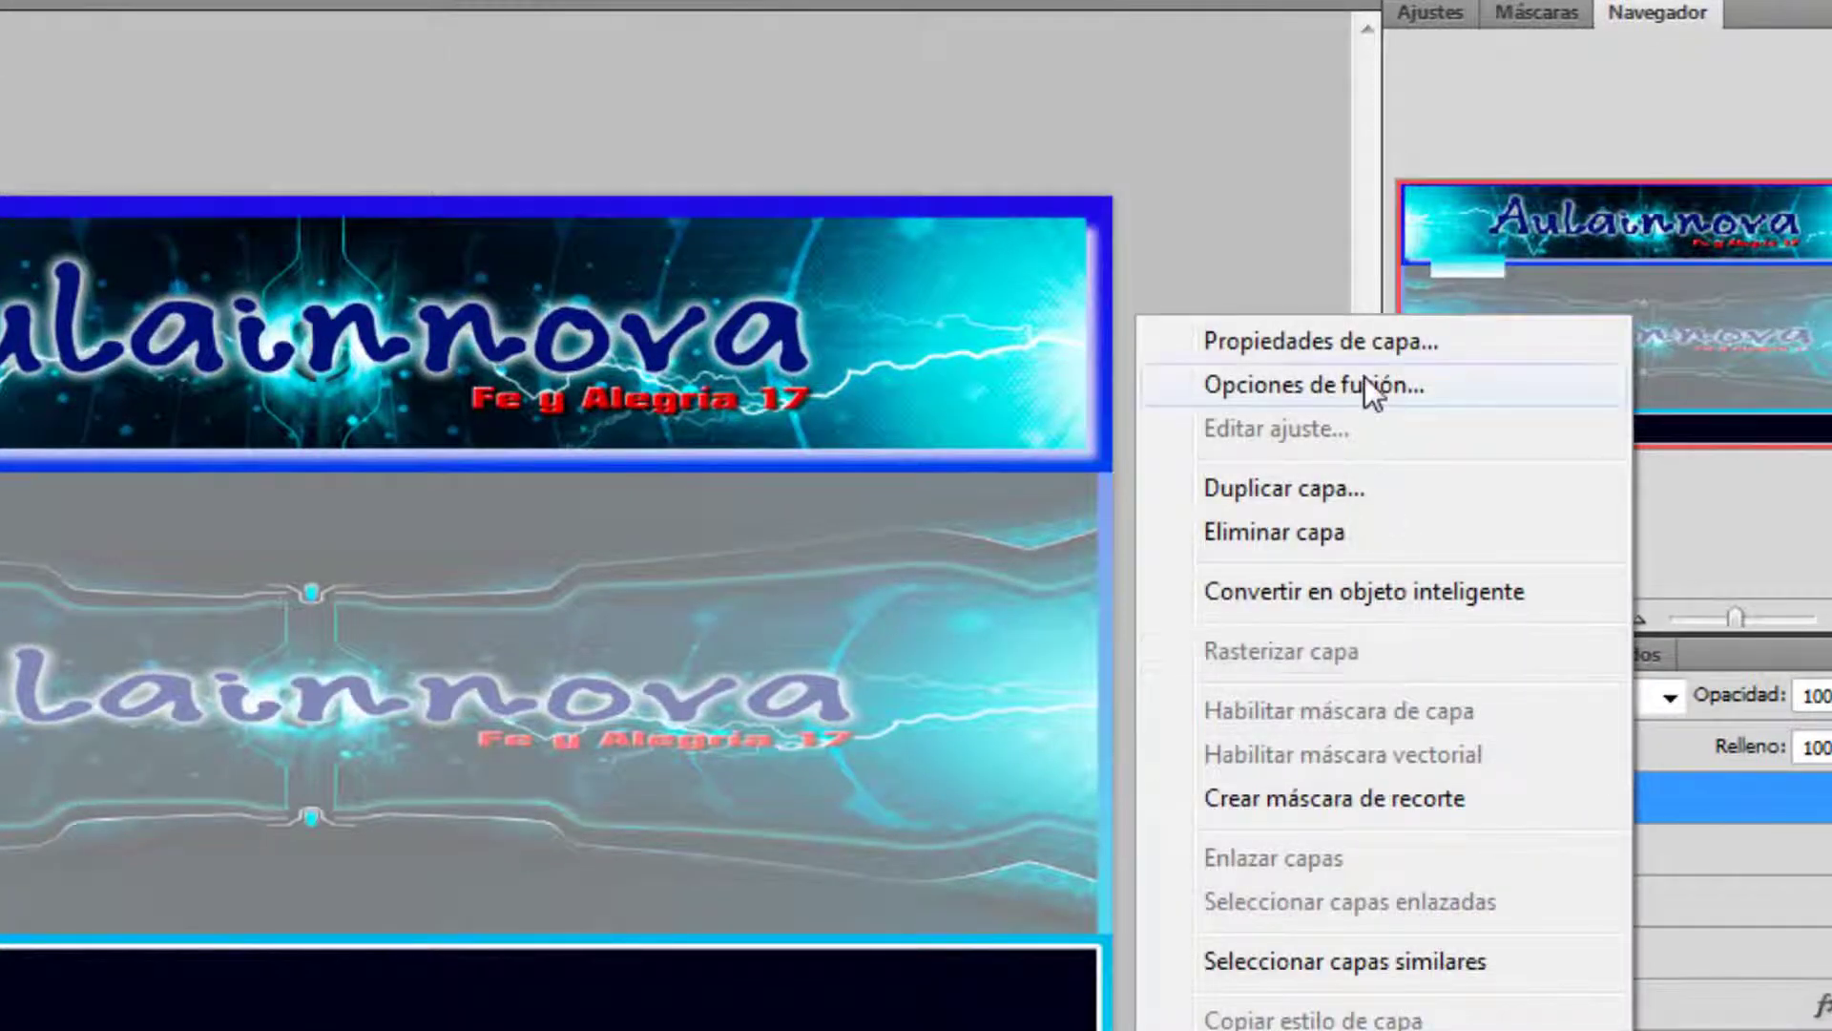
click(1342, 385)
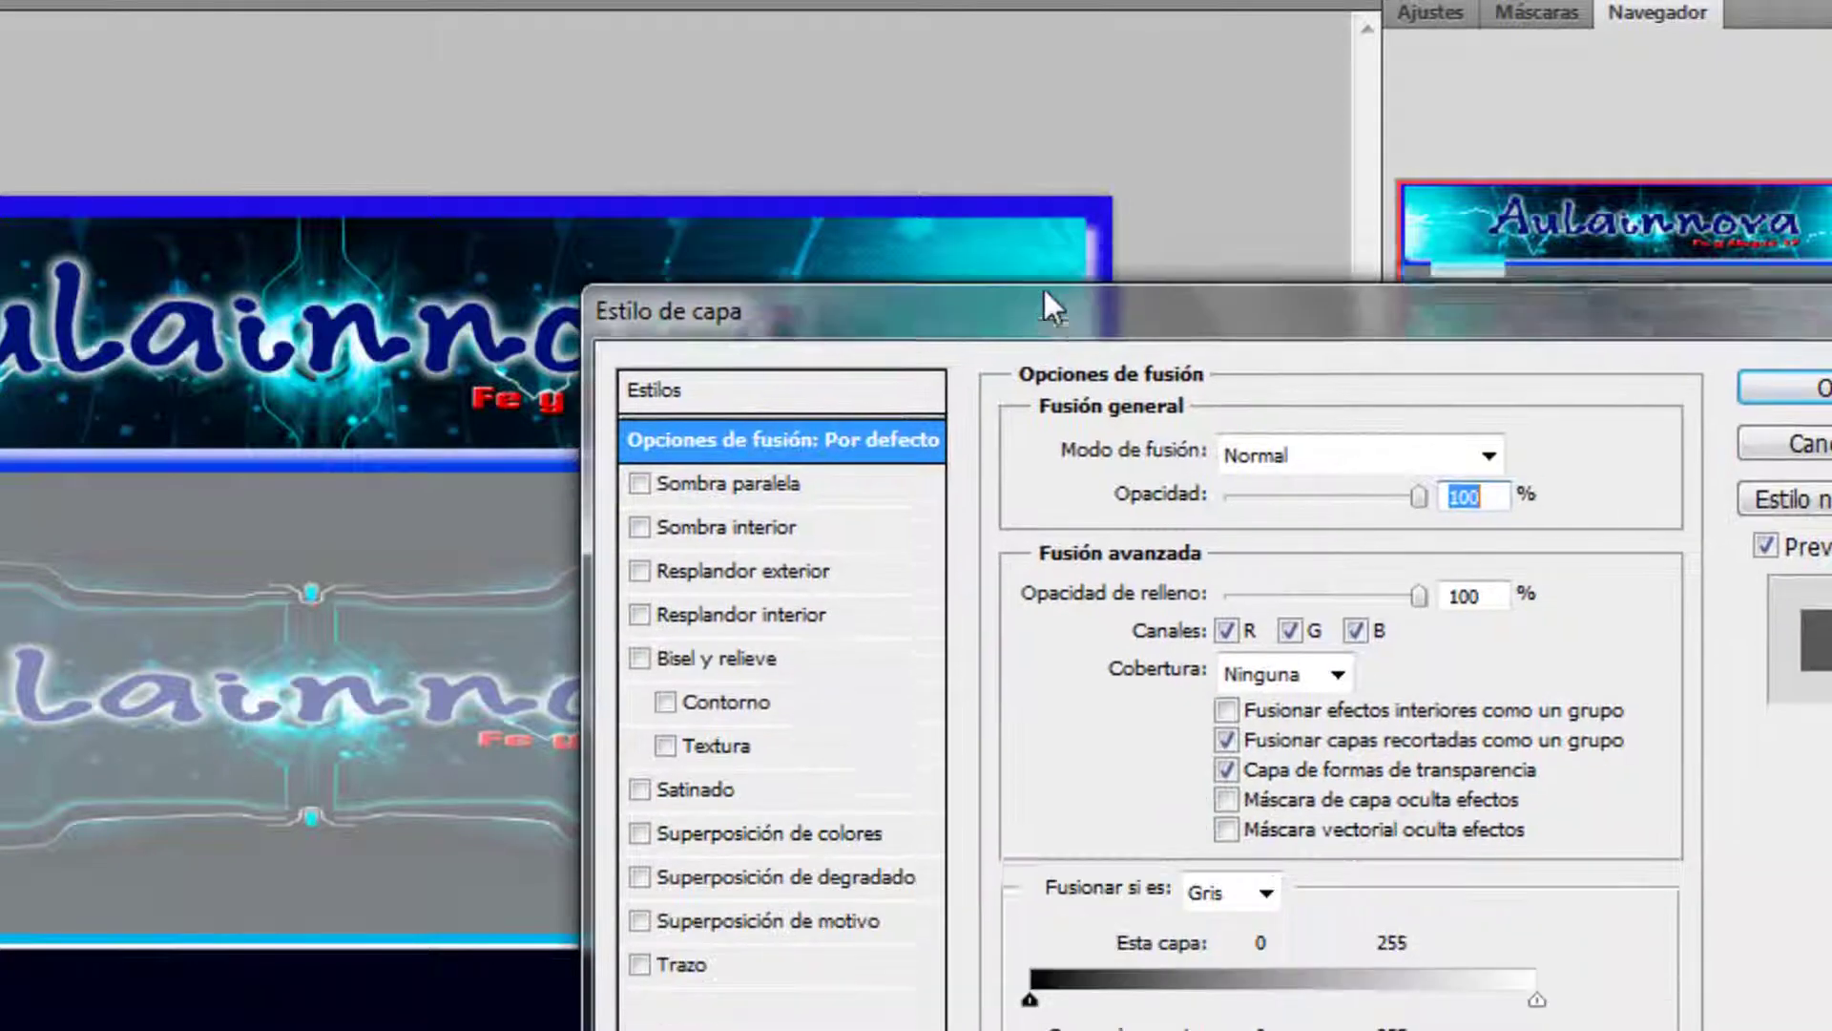
drag(1044, 291, 1044, 271)
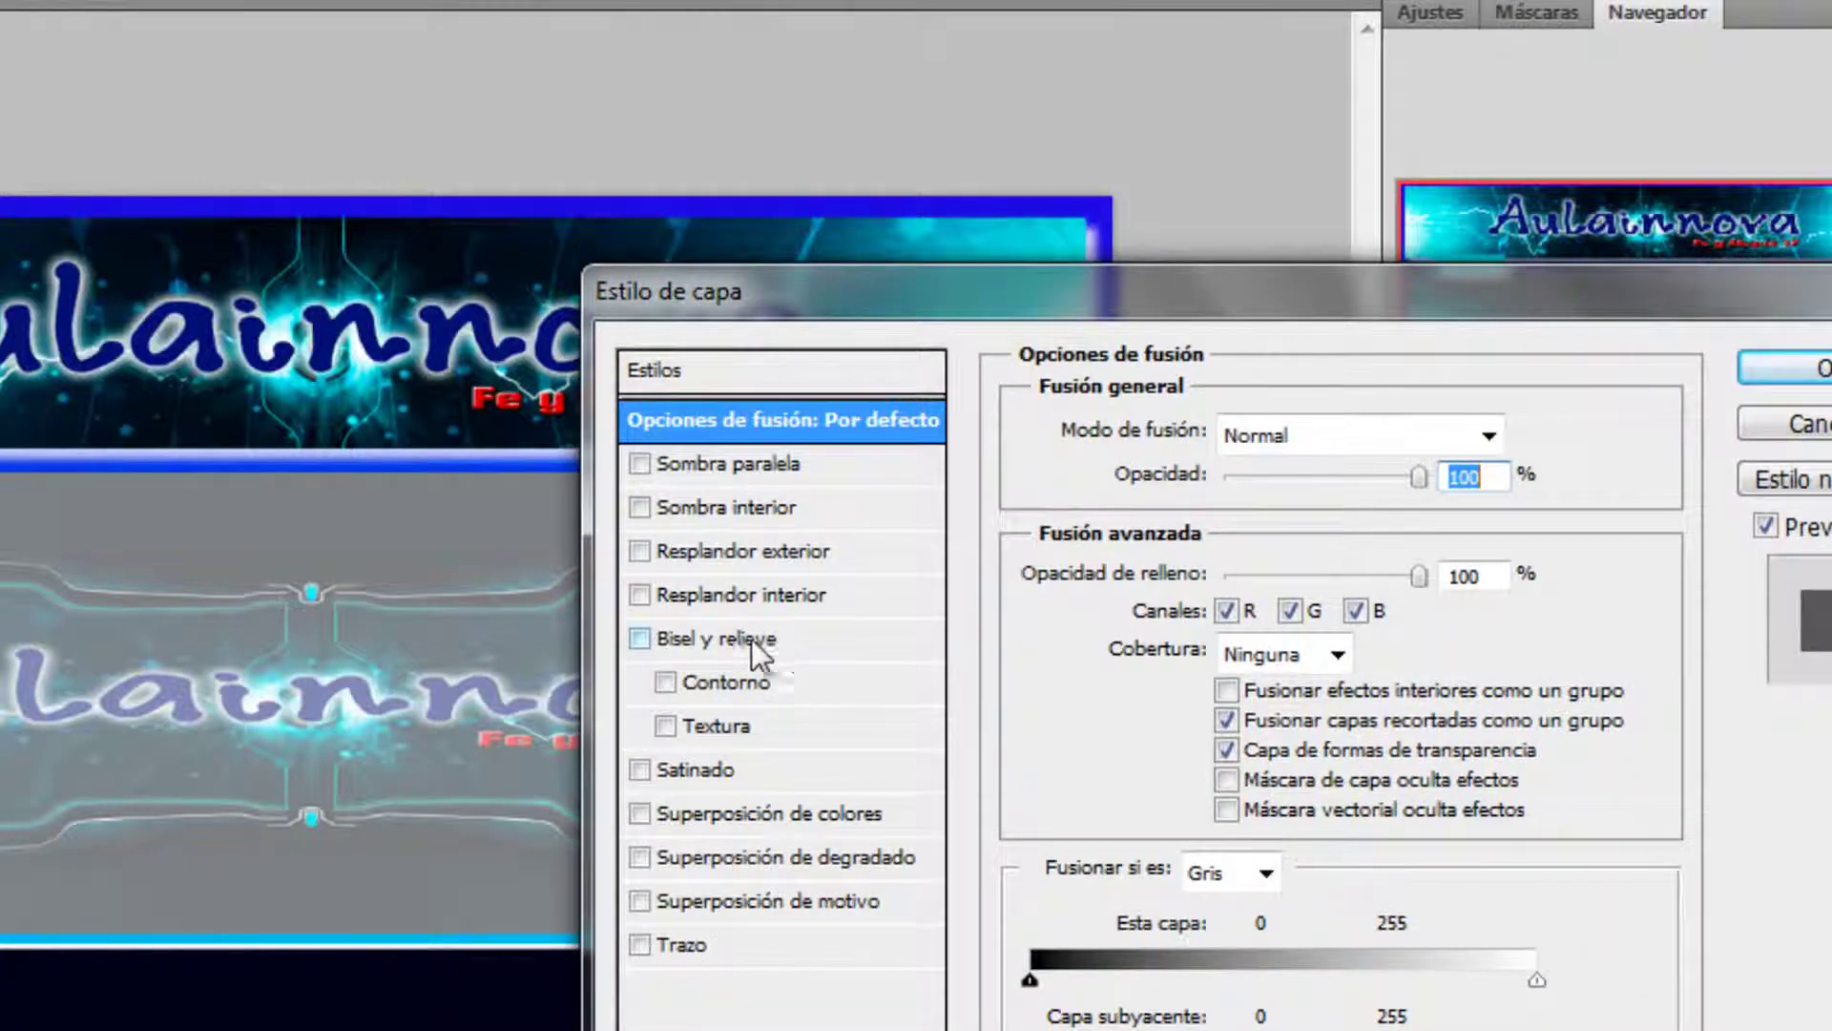
click(724, 639)
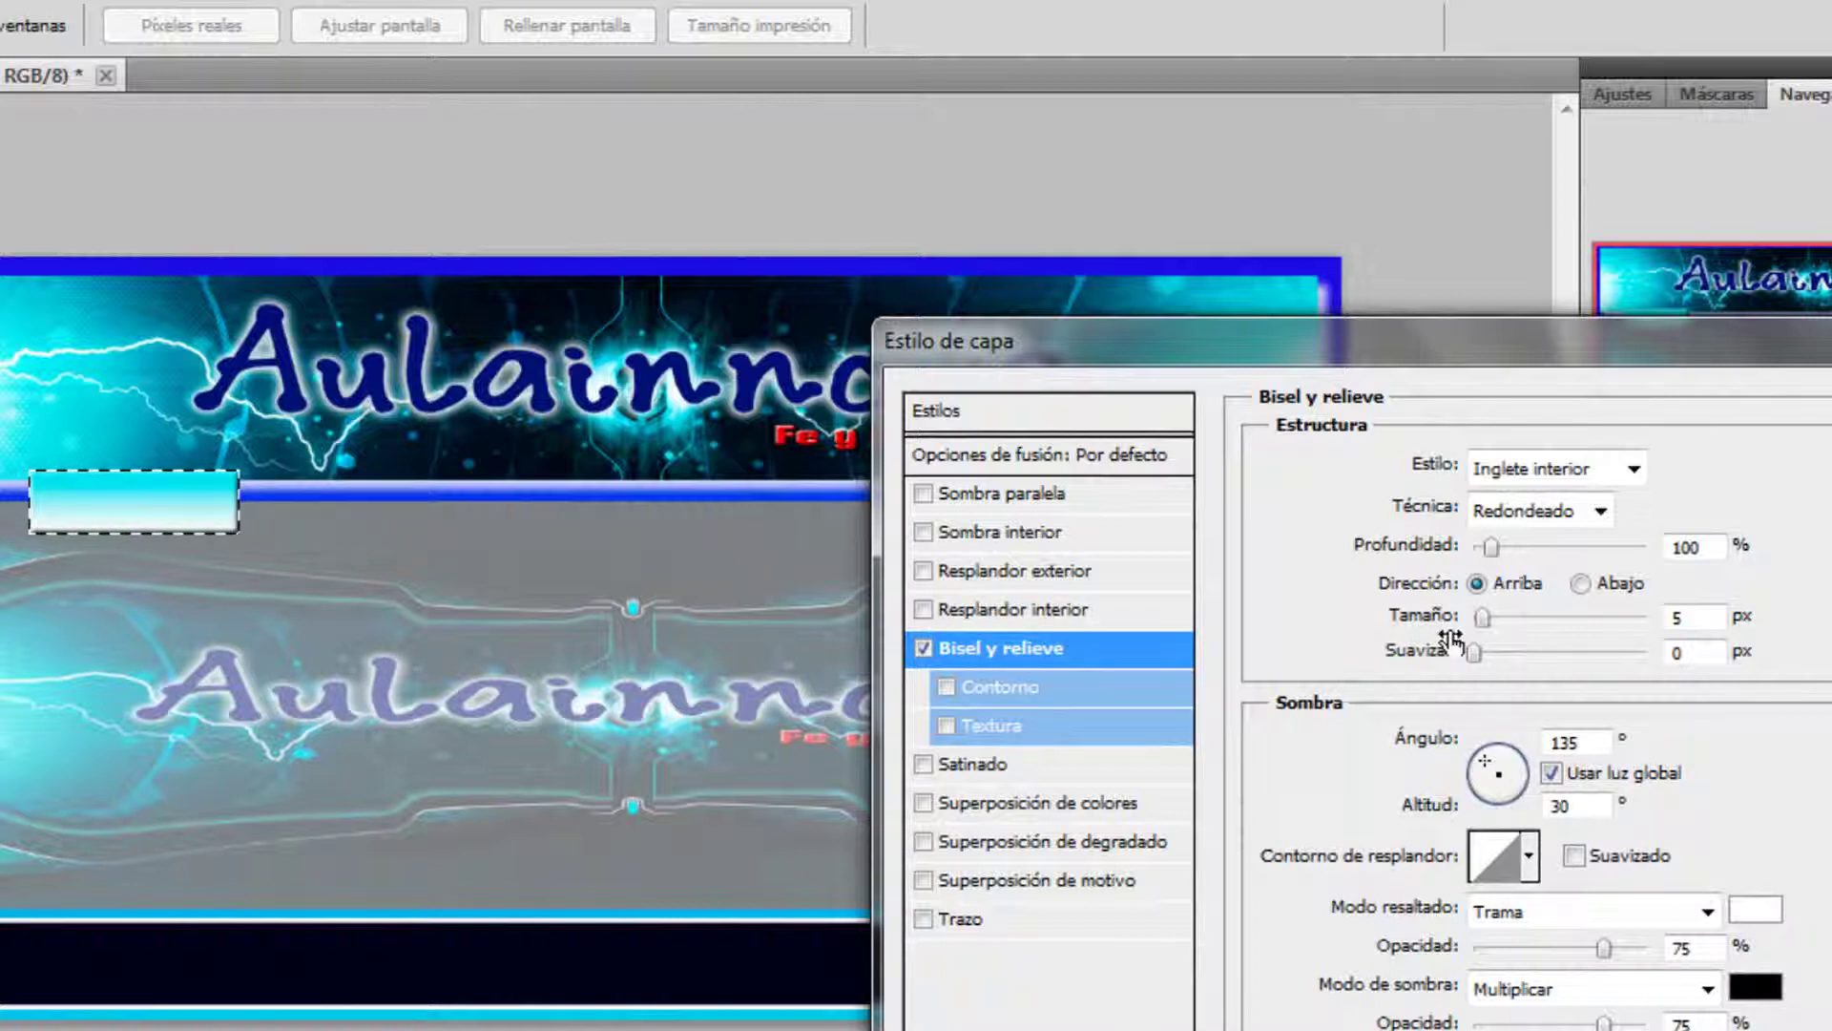
Step: Try the bevel styles Inglete exterior, Relieve and Relieve acolchado, and apply the effect with Inglete interior
click(1635, 469)
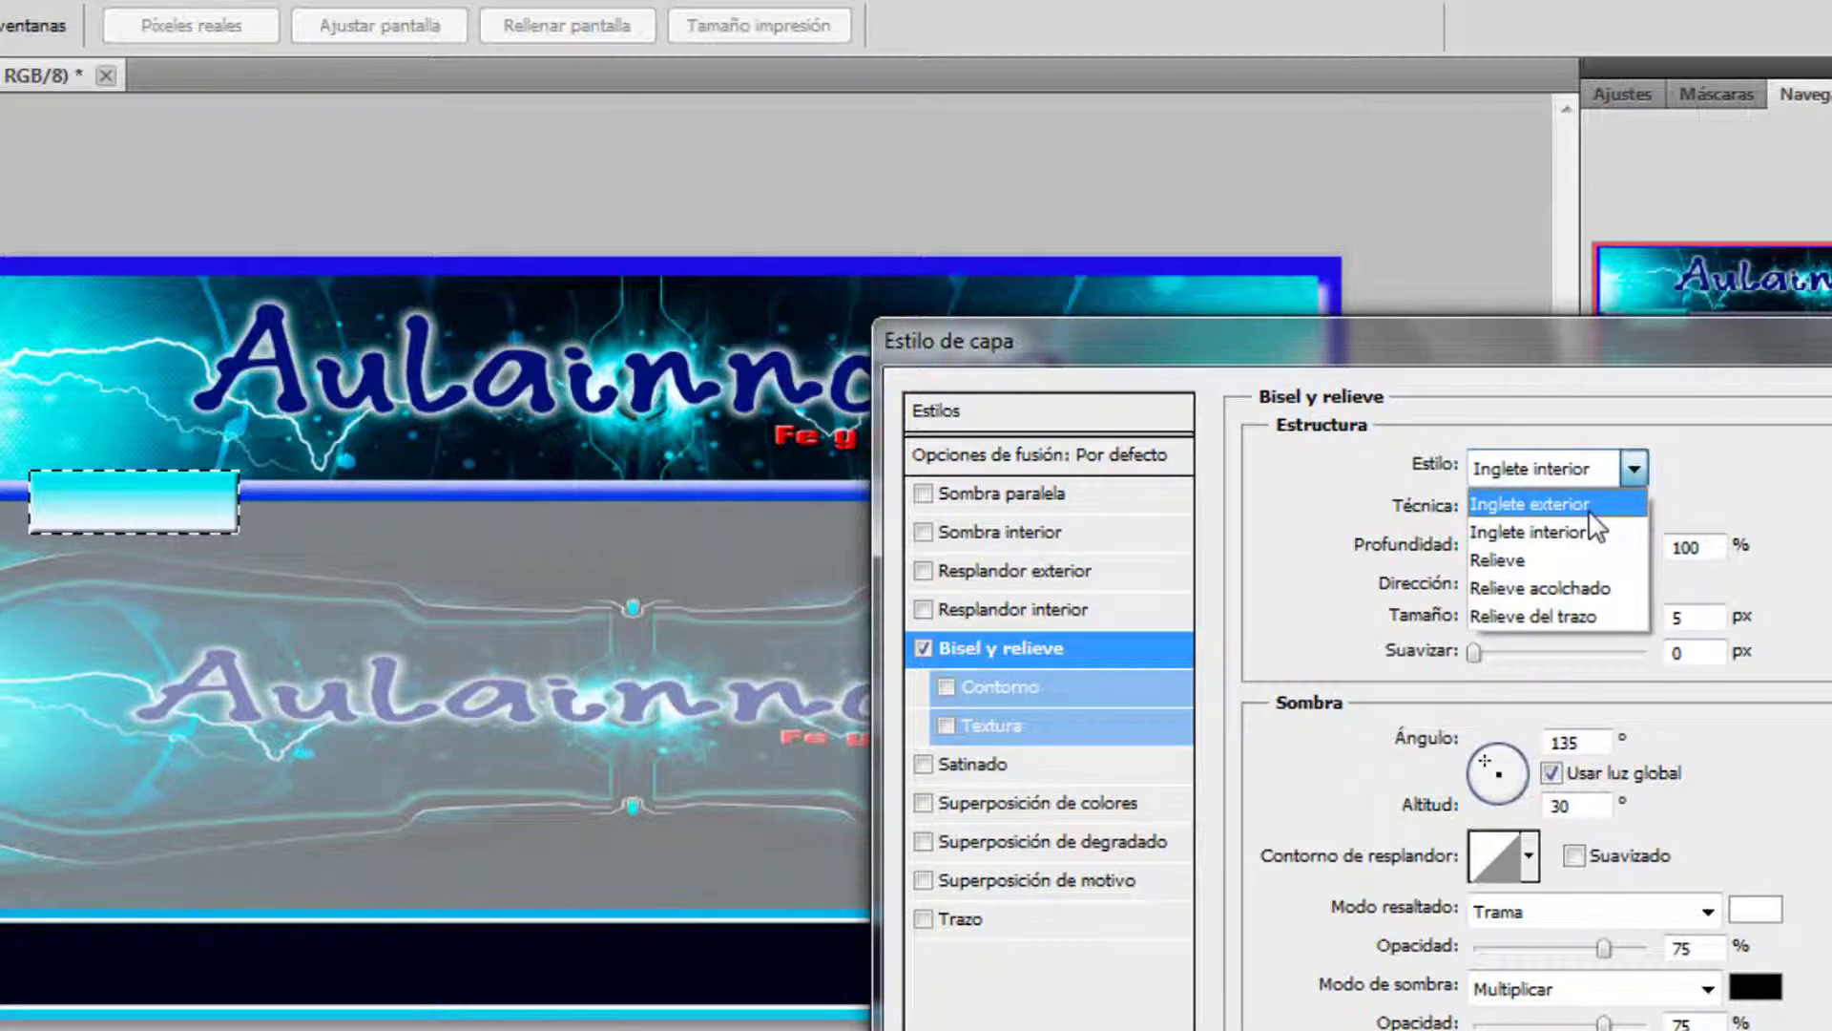
click(1575, 503)
click(1633, 468)
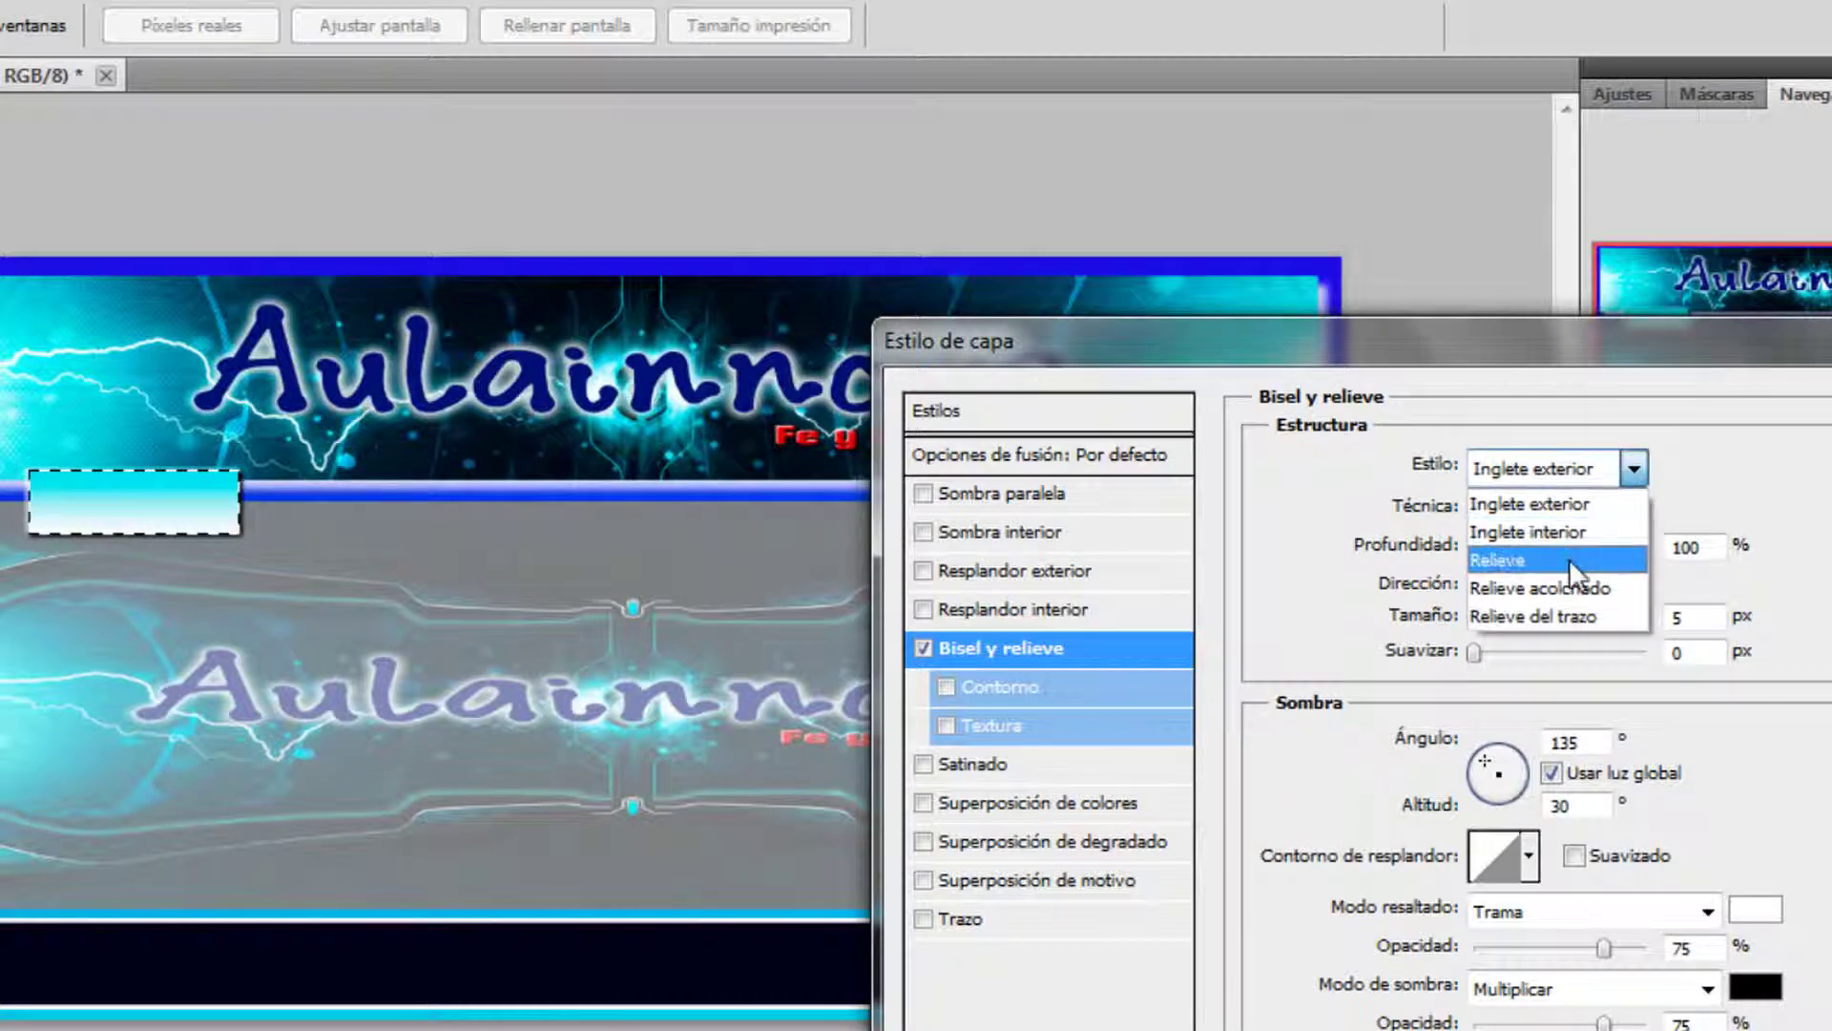
click(1569, 560)
click(1634, 468)
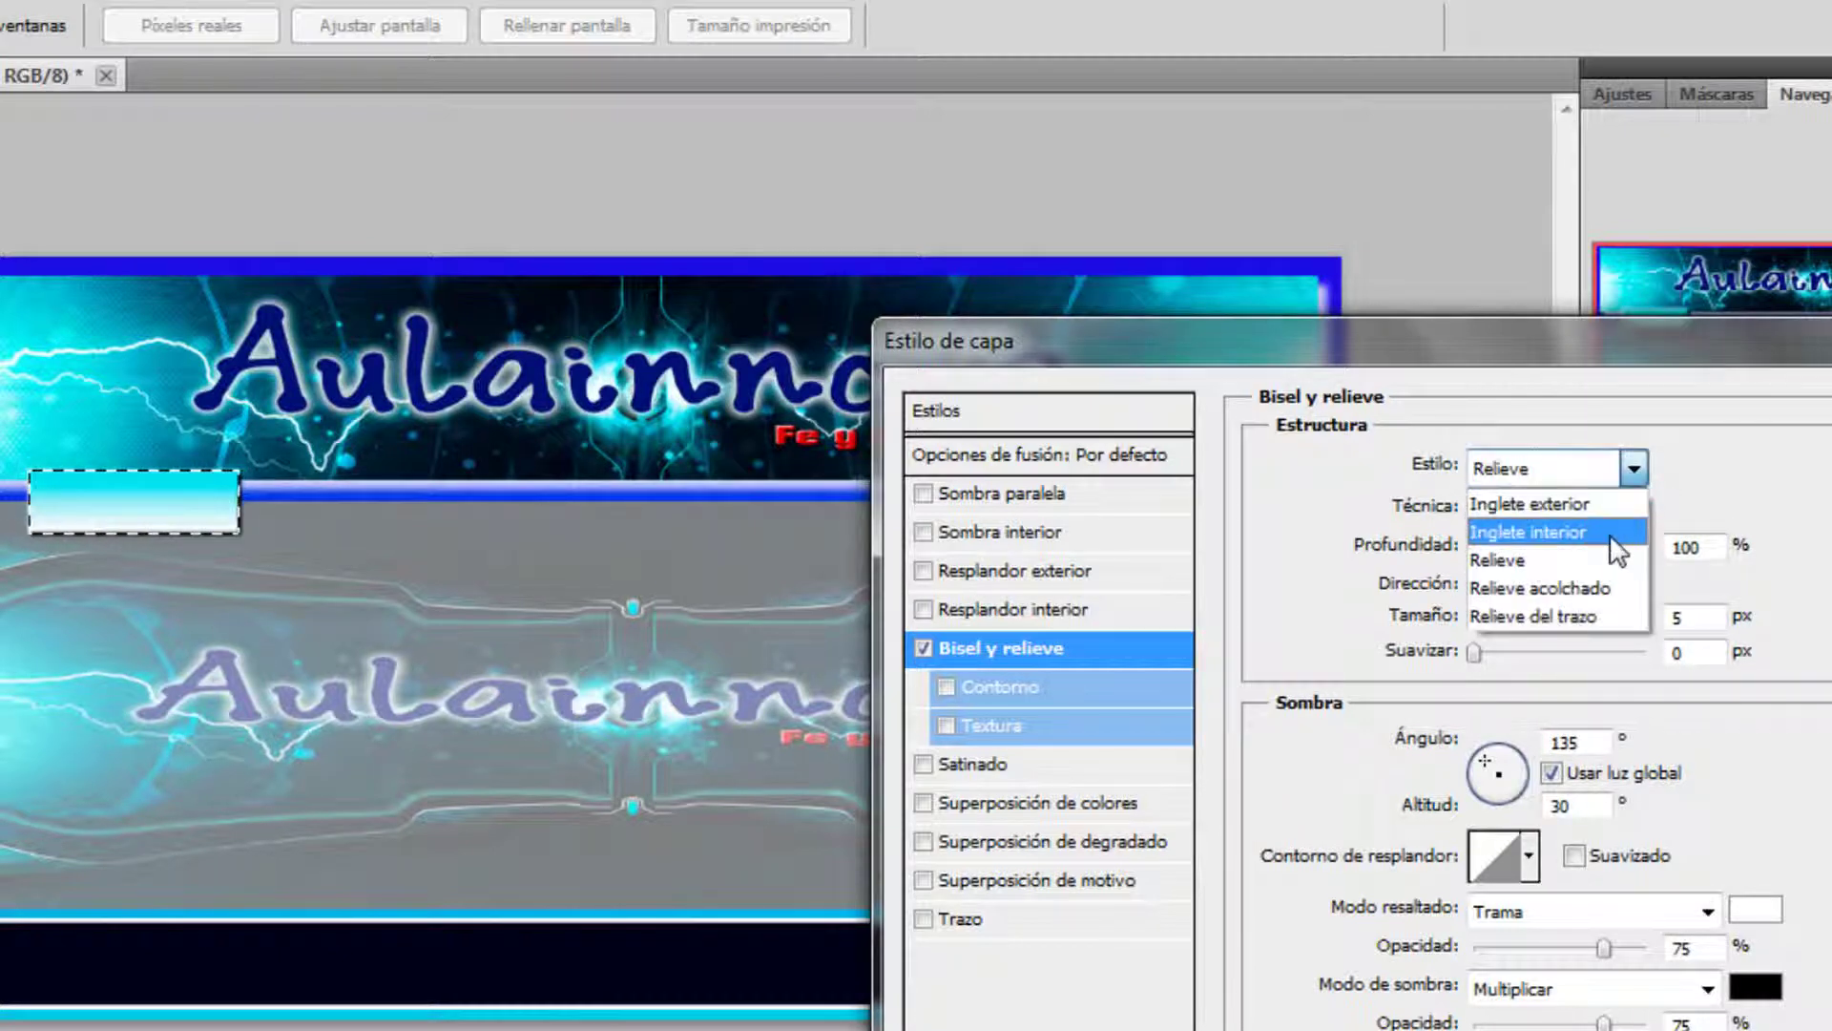
click(1592, 587)
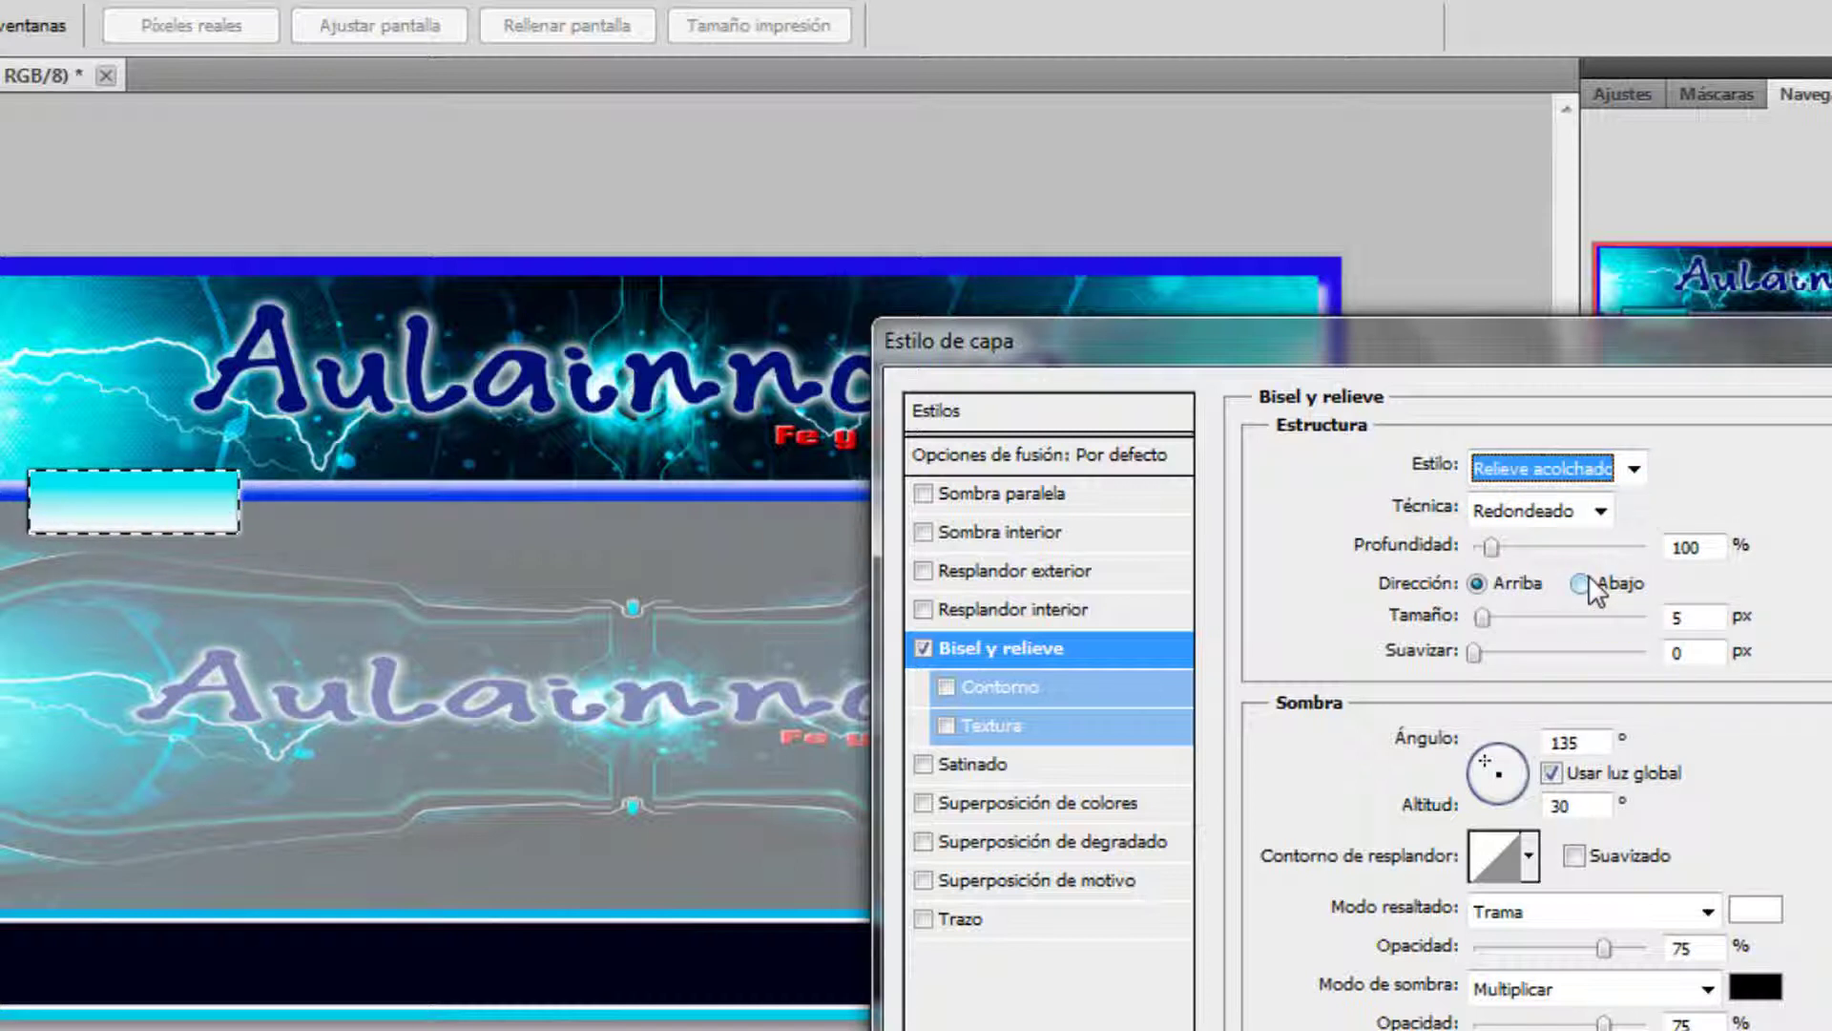
click(1634, 468)
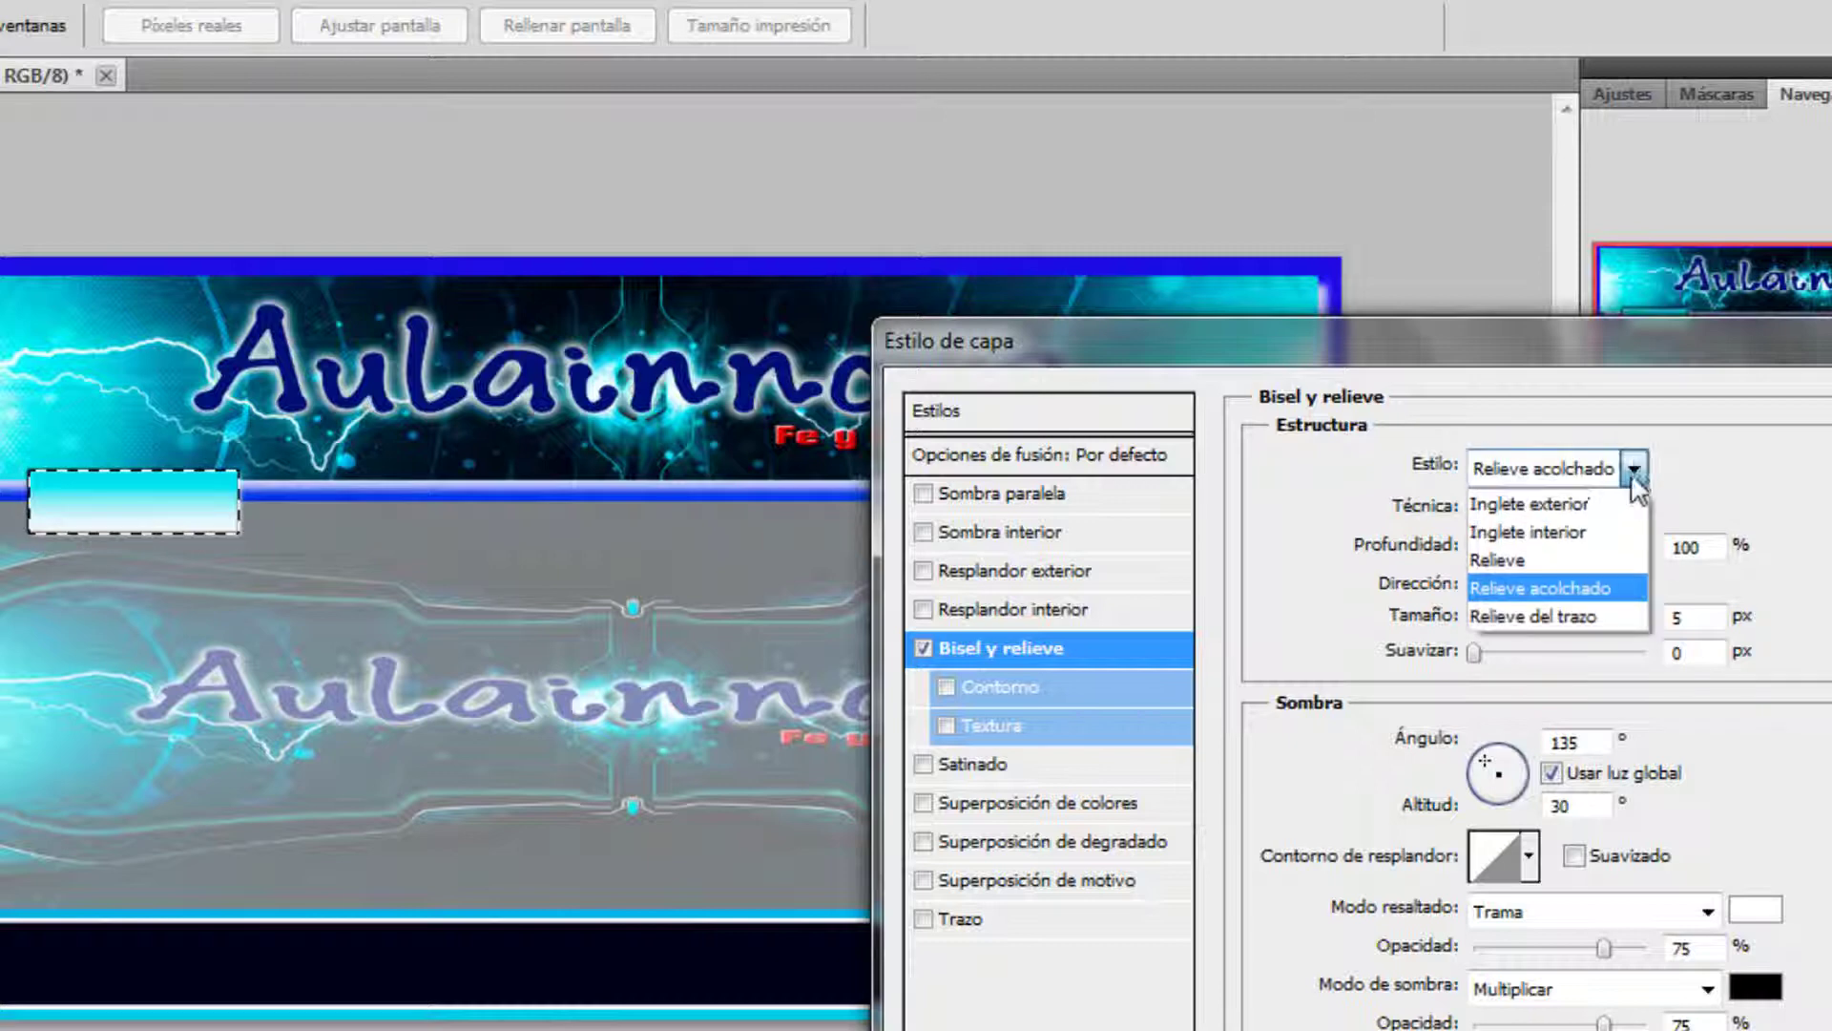
click(1603, 527)
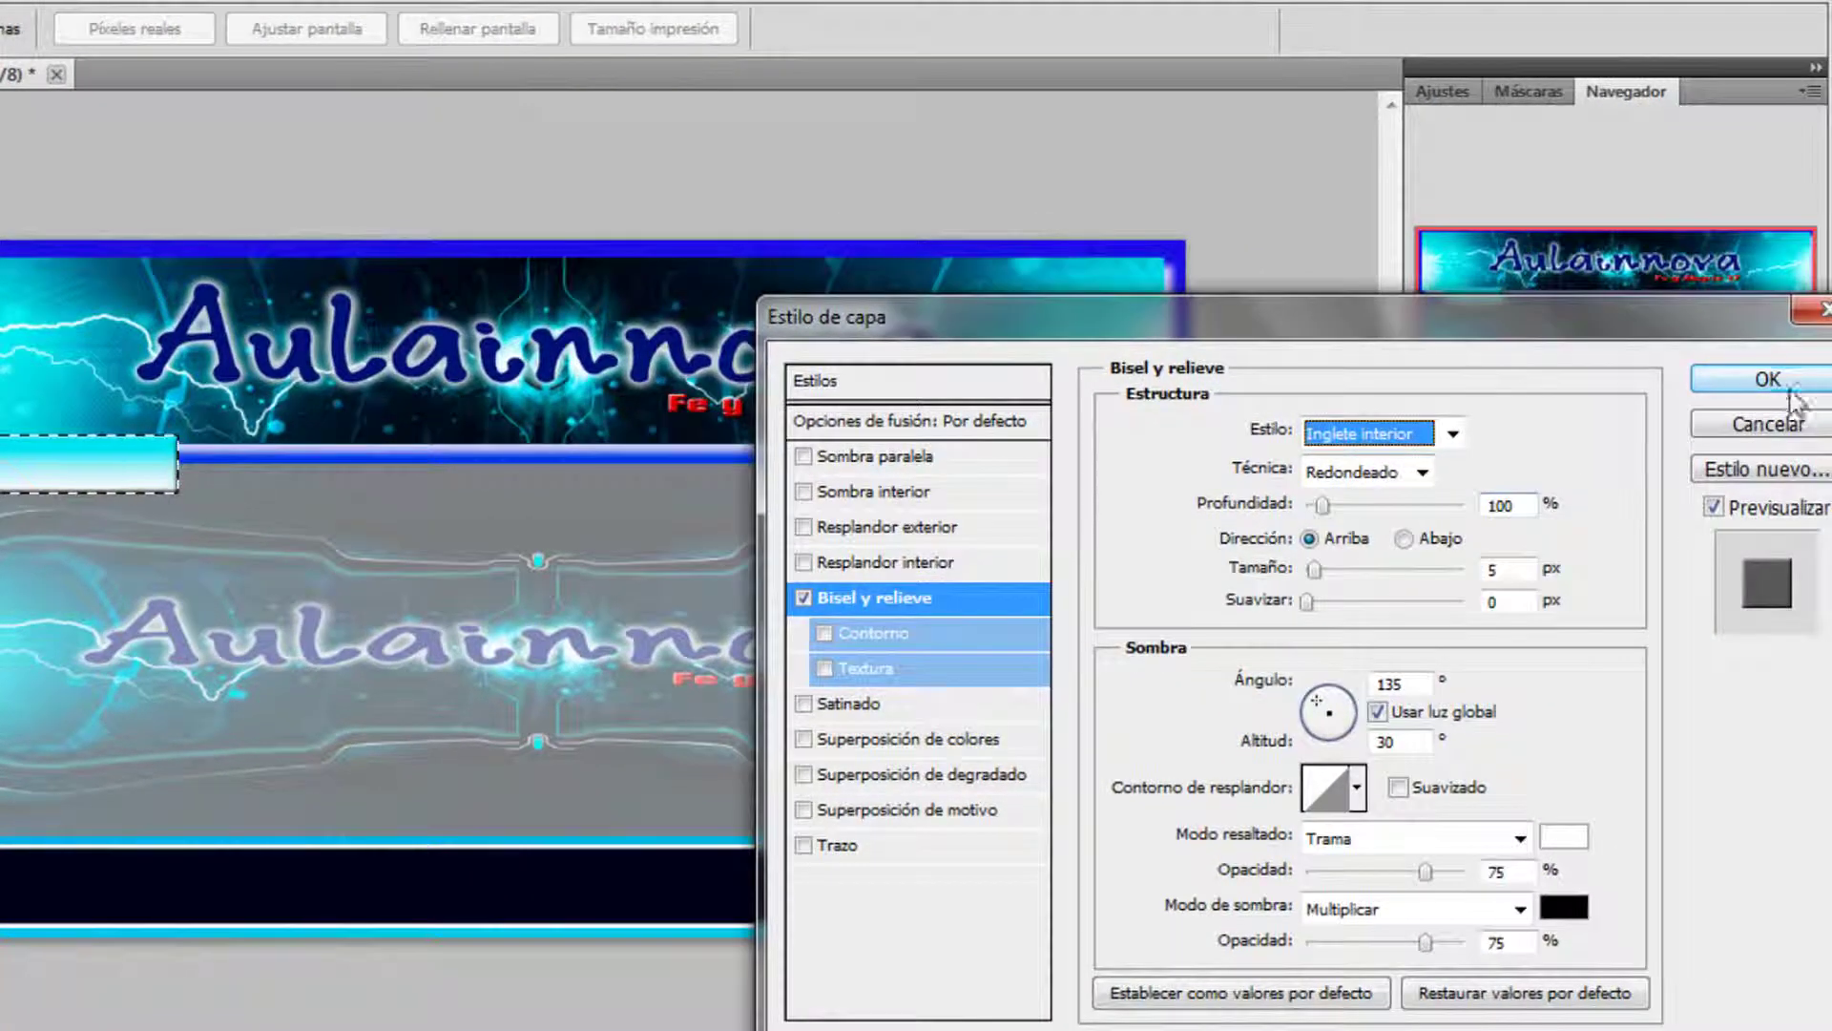
click(1784, 385)
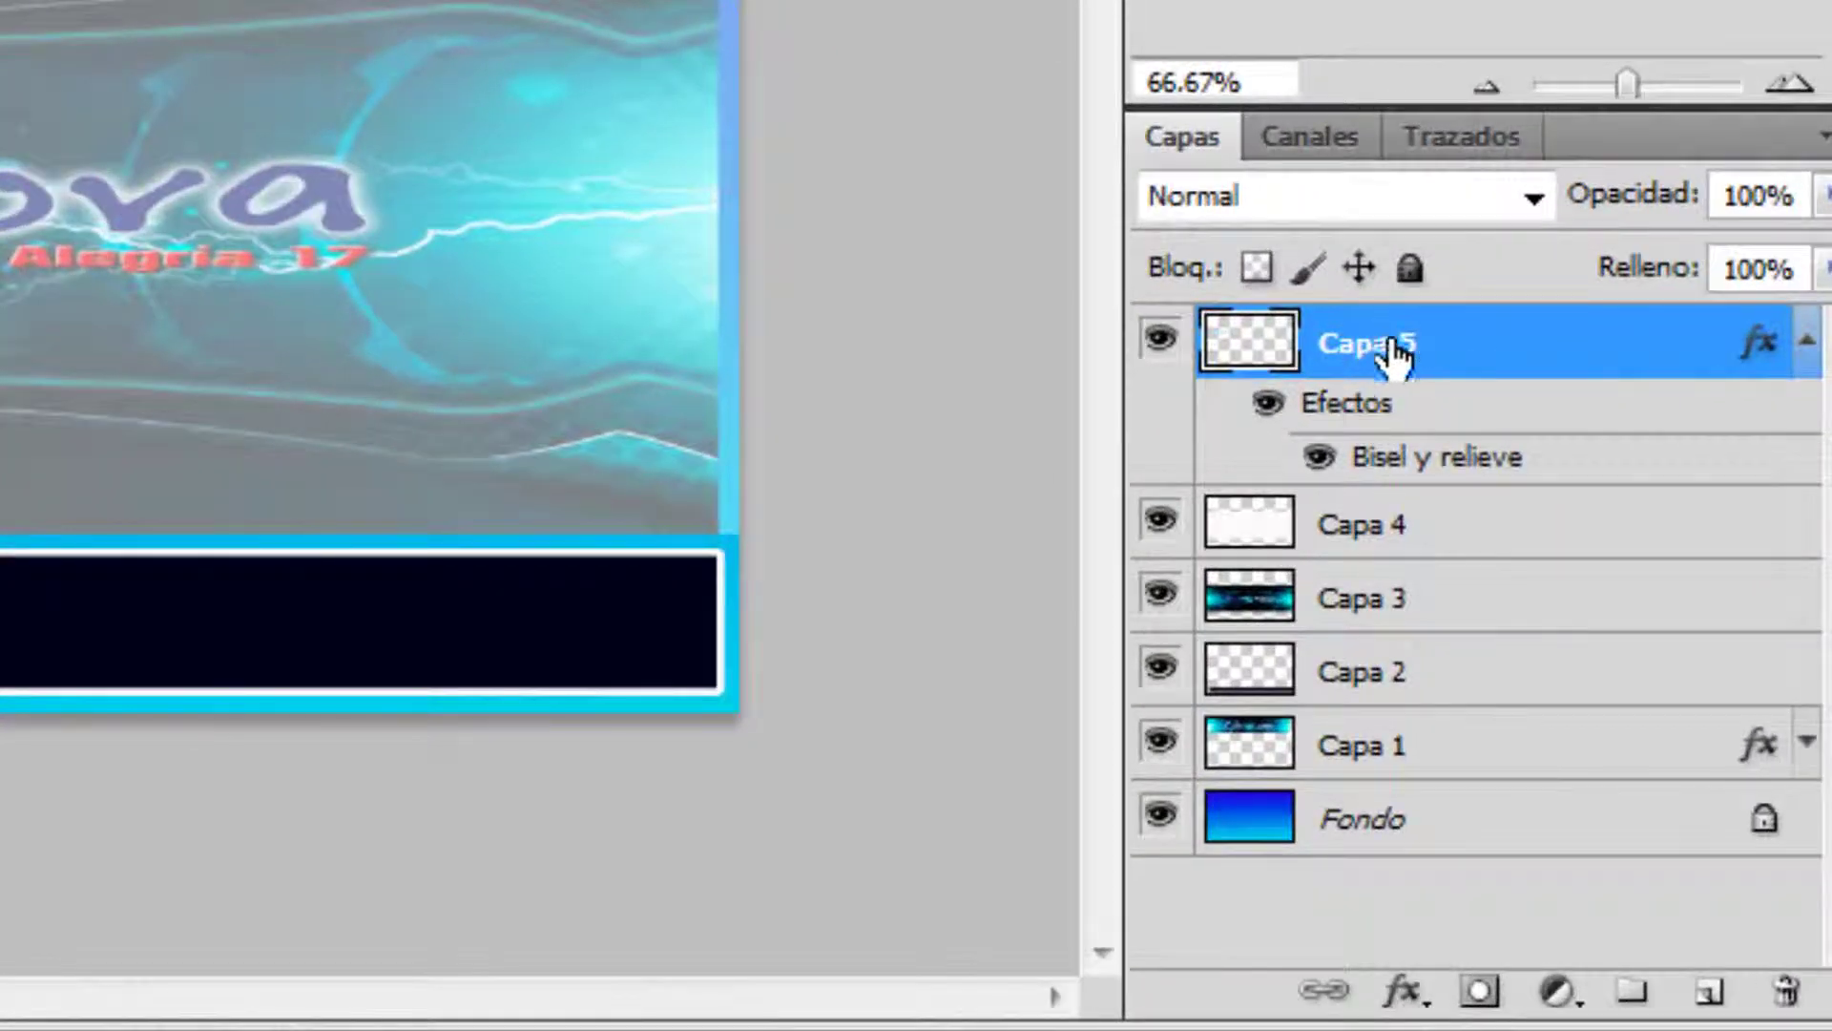
Step: Duplicate the button layer Capa 5 and place the copy to the right of the original with a narrow gap
click(1807, 340)
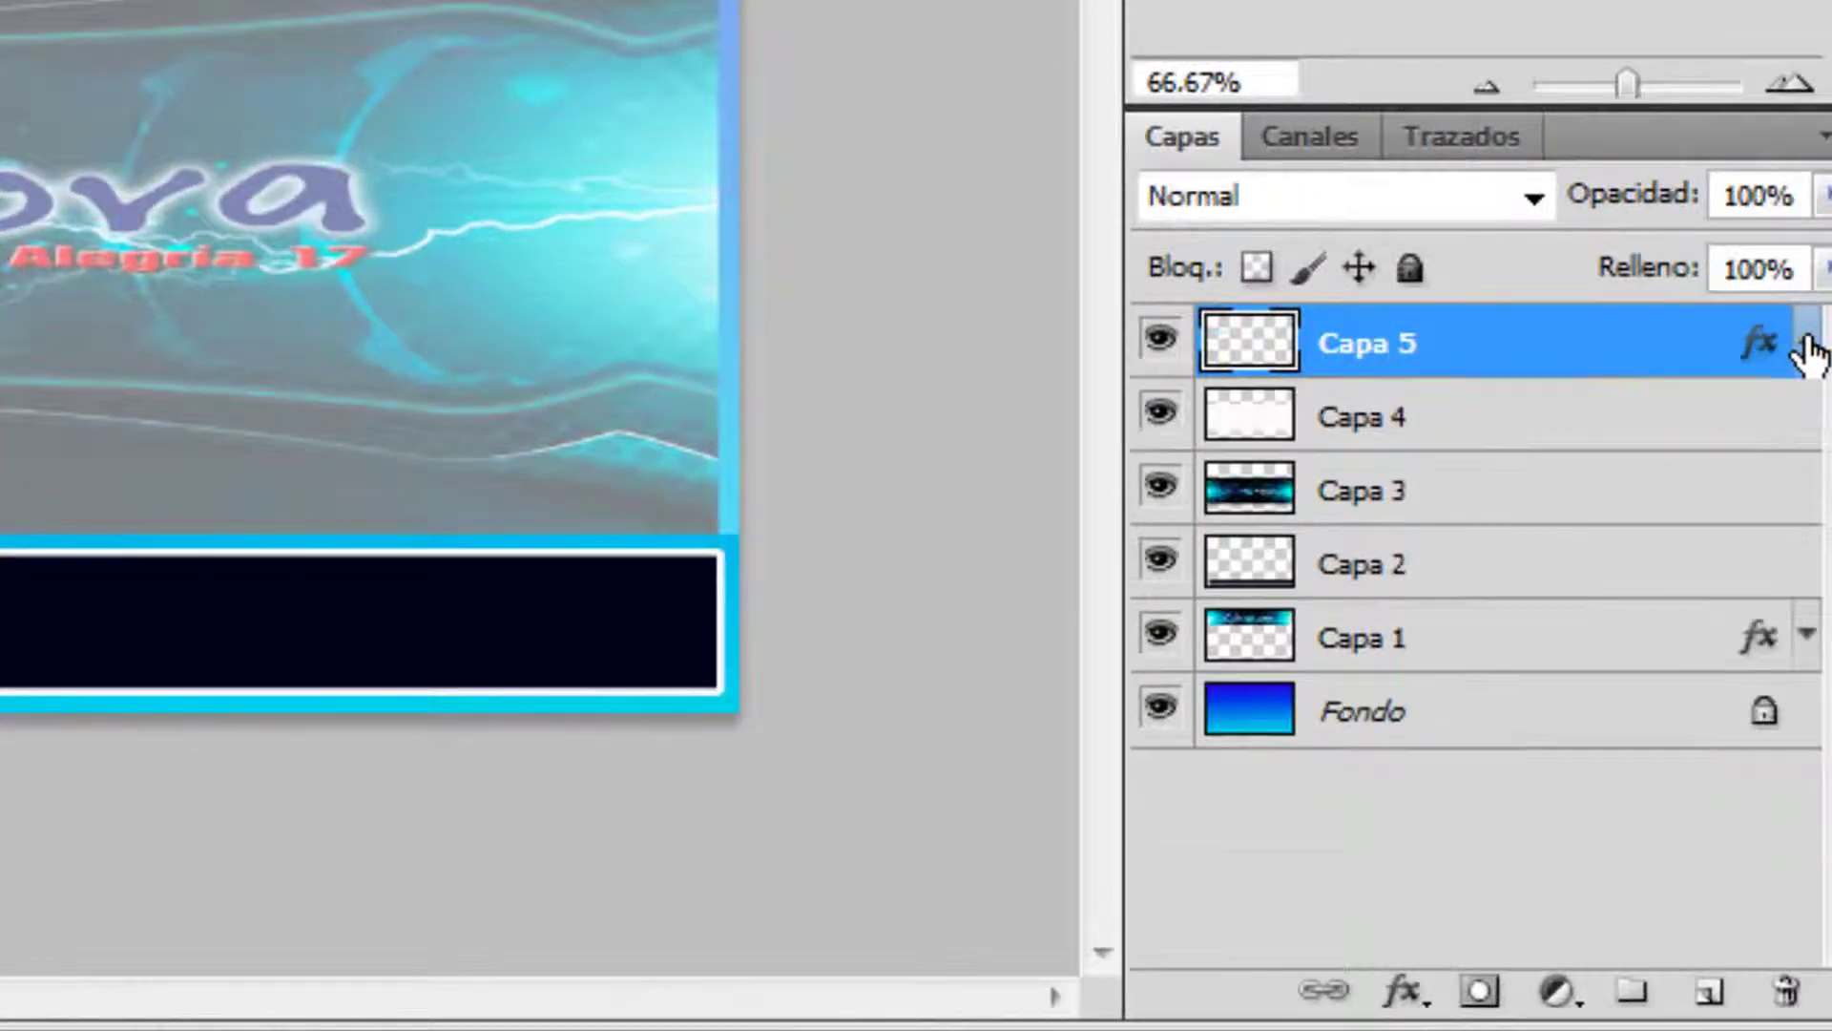
right_click(1411, 357)
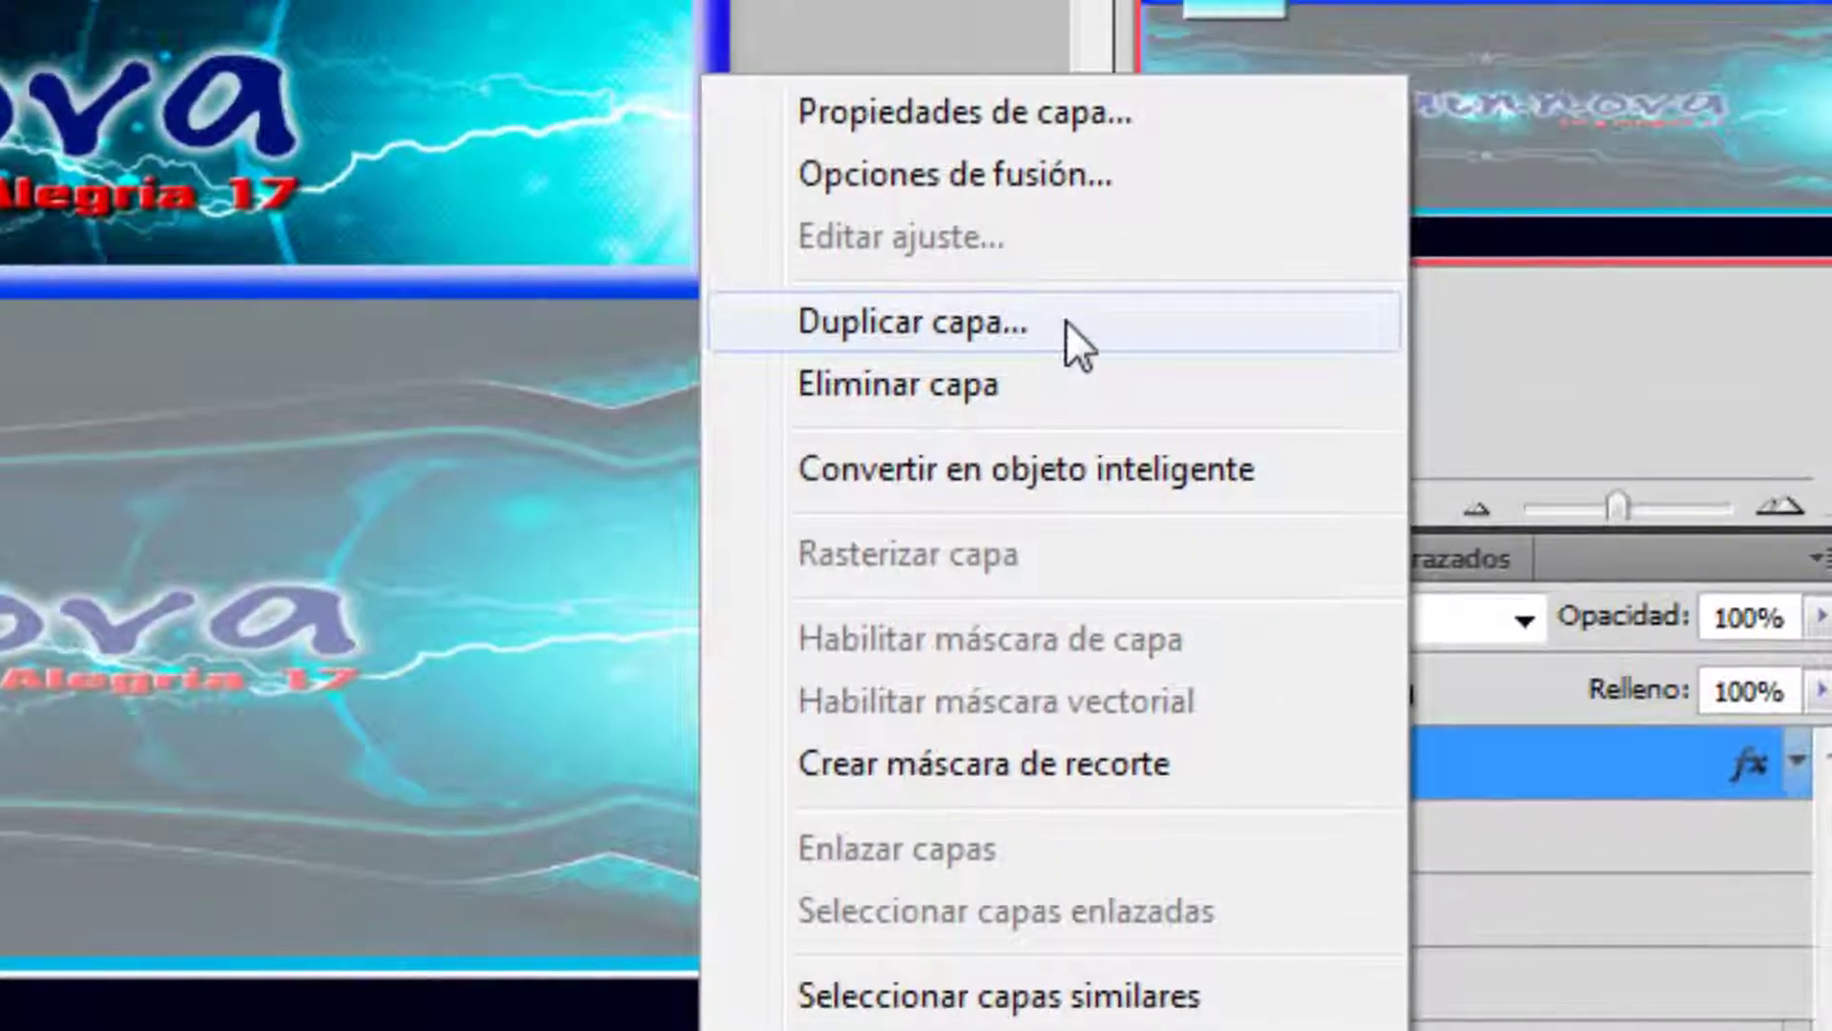
click(1078, 40)
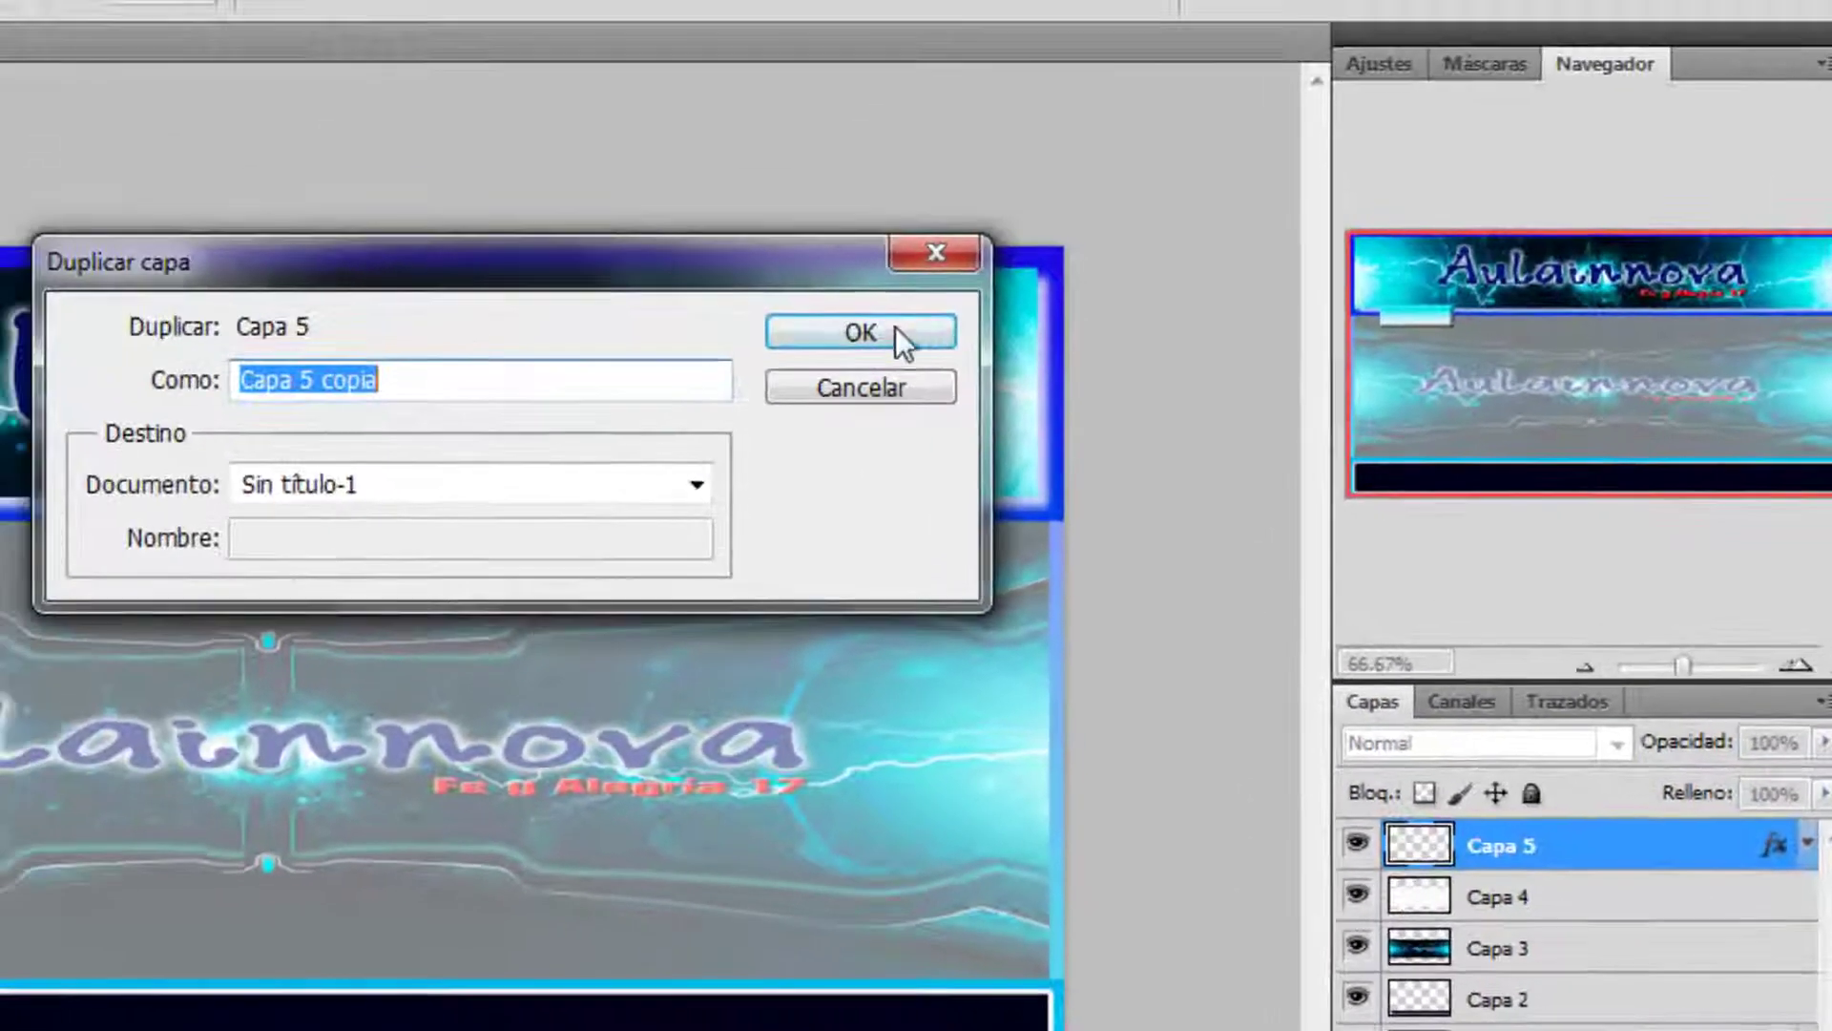
click(710, 191)
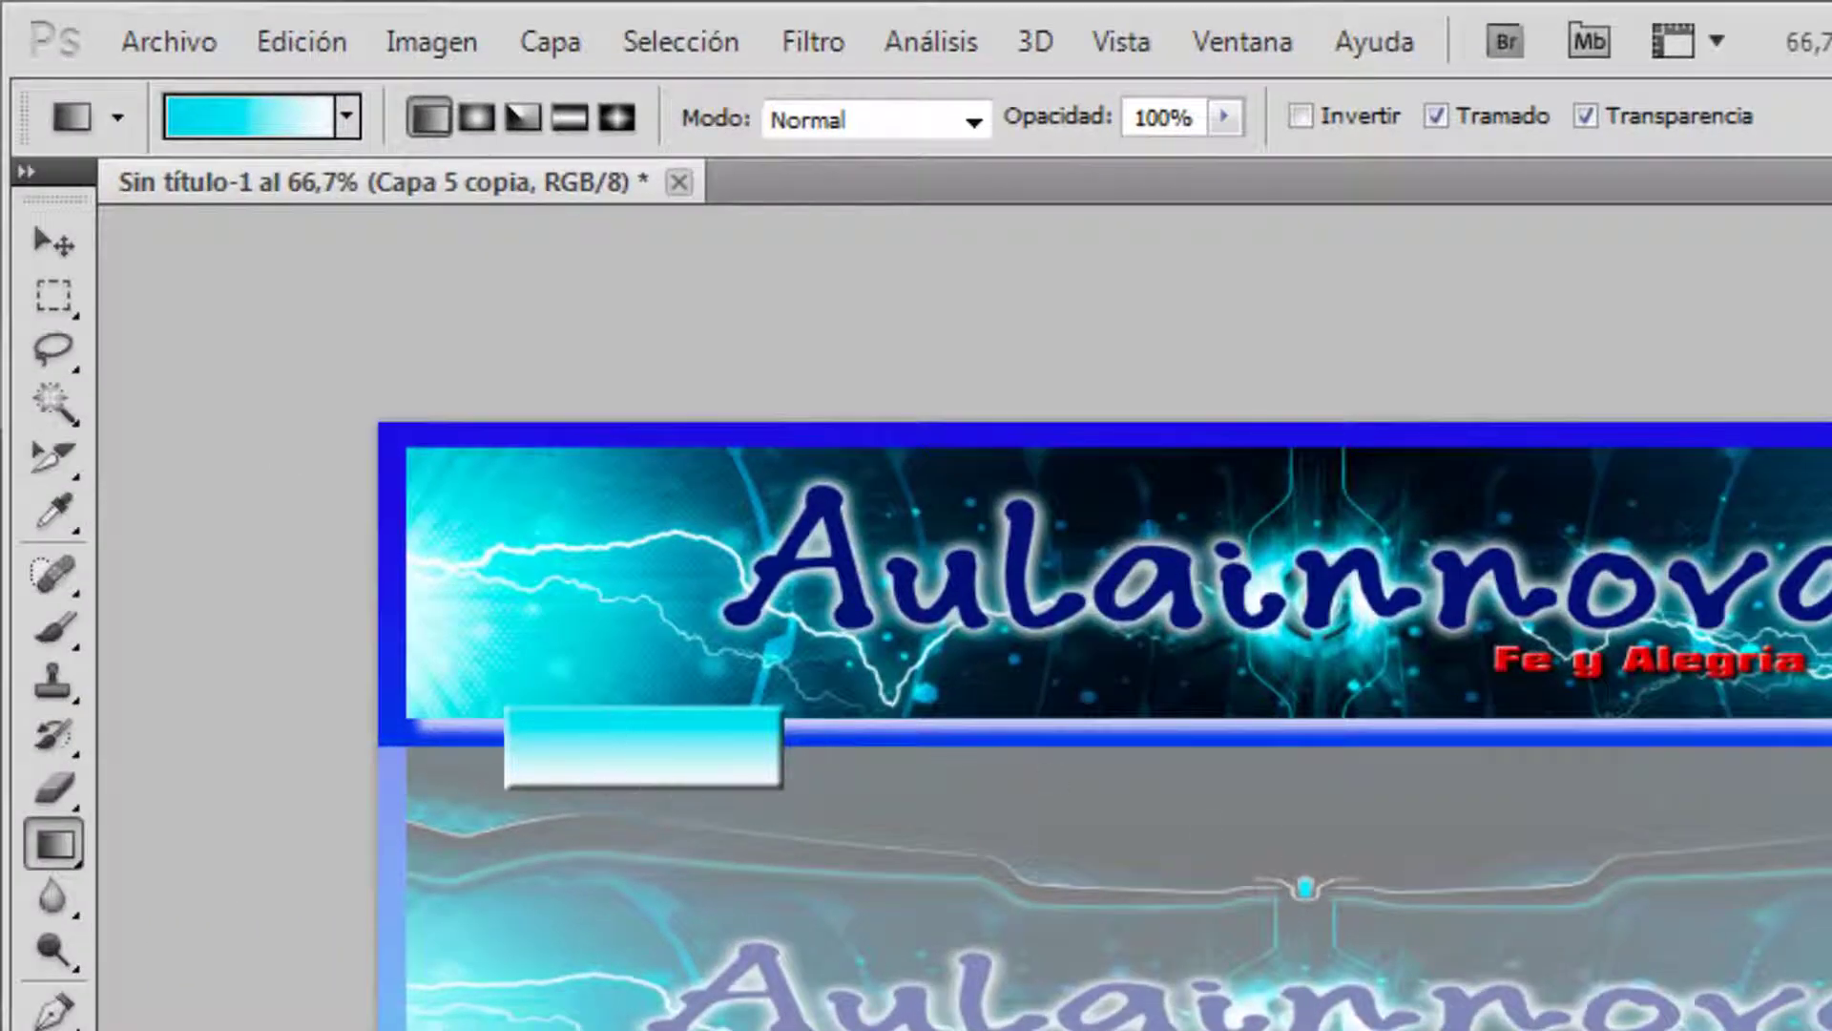
click(57, 244)
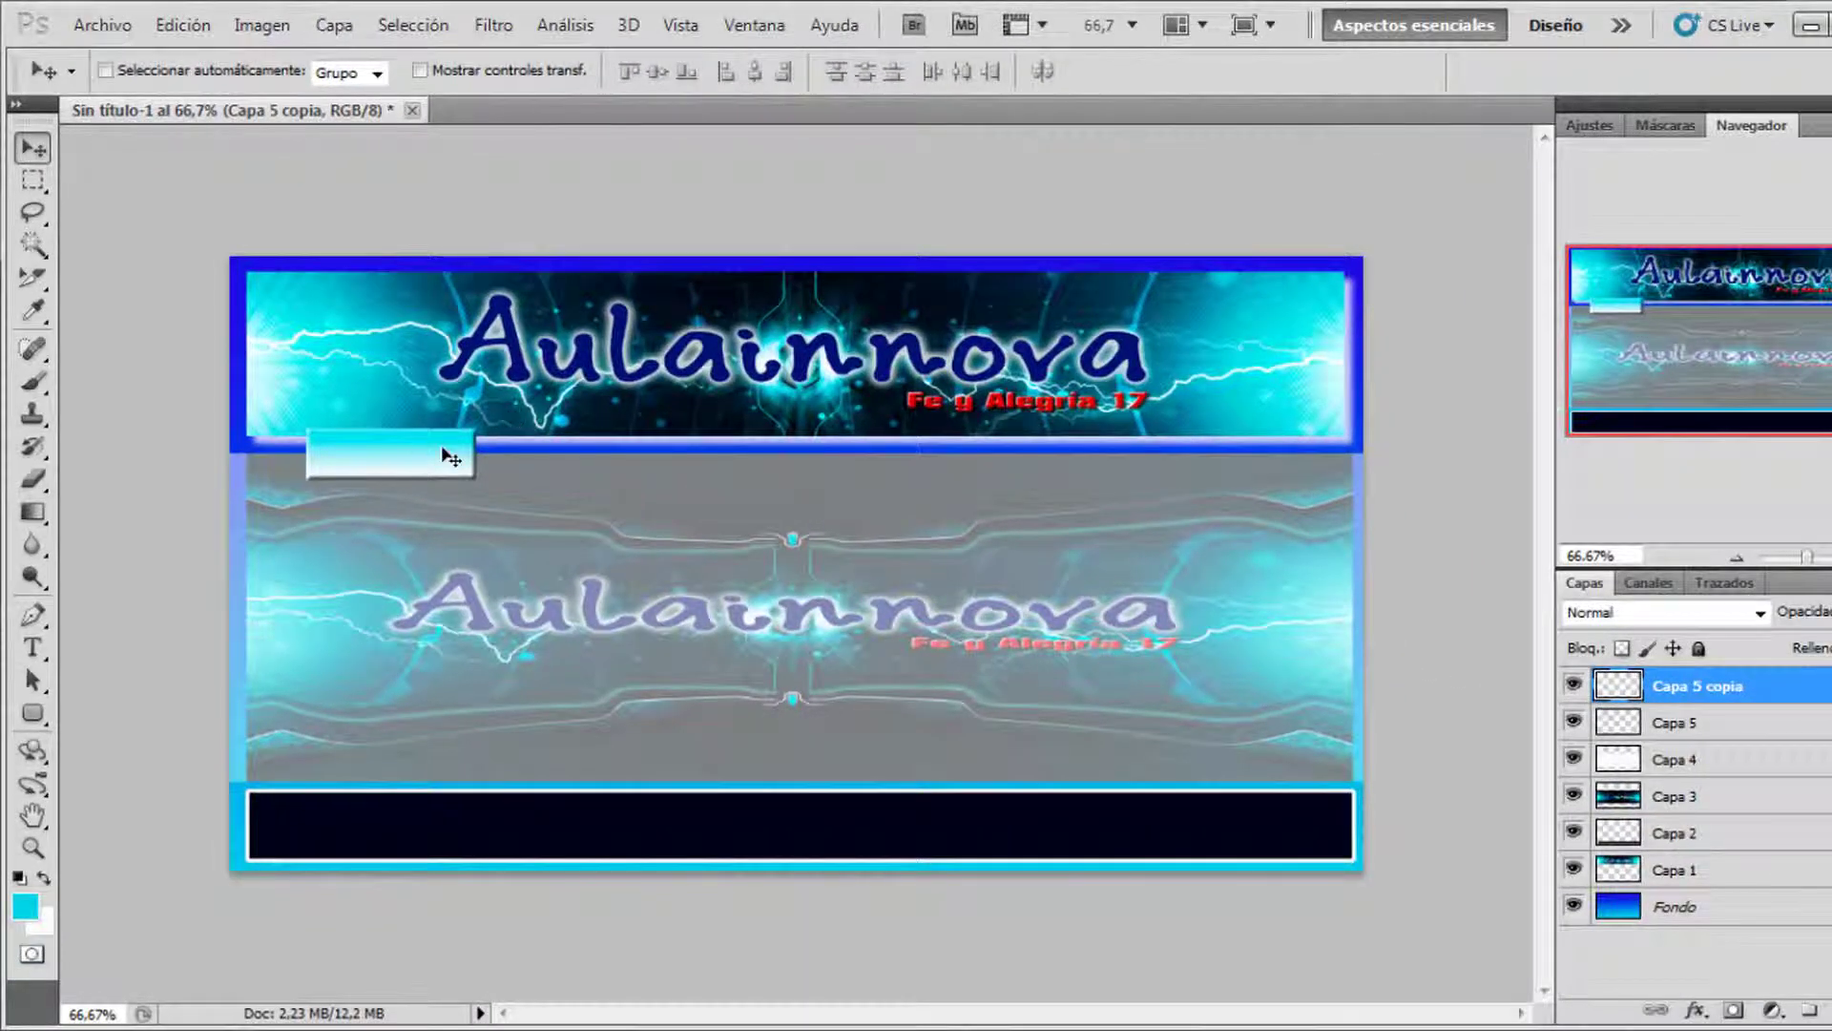
drag(448, 456, 585, 456)
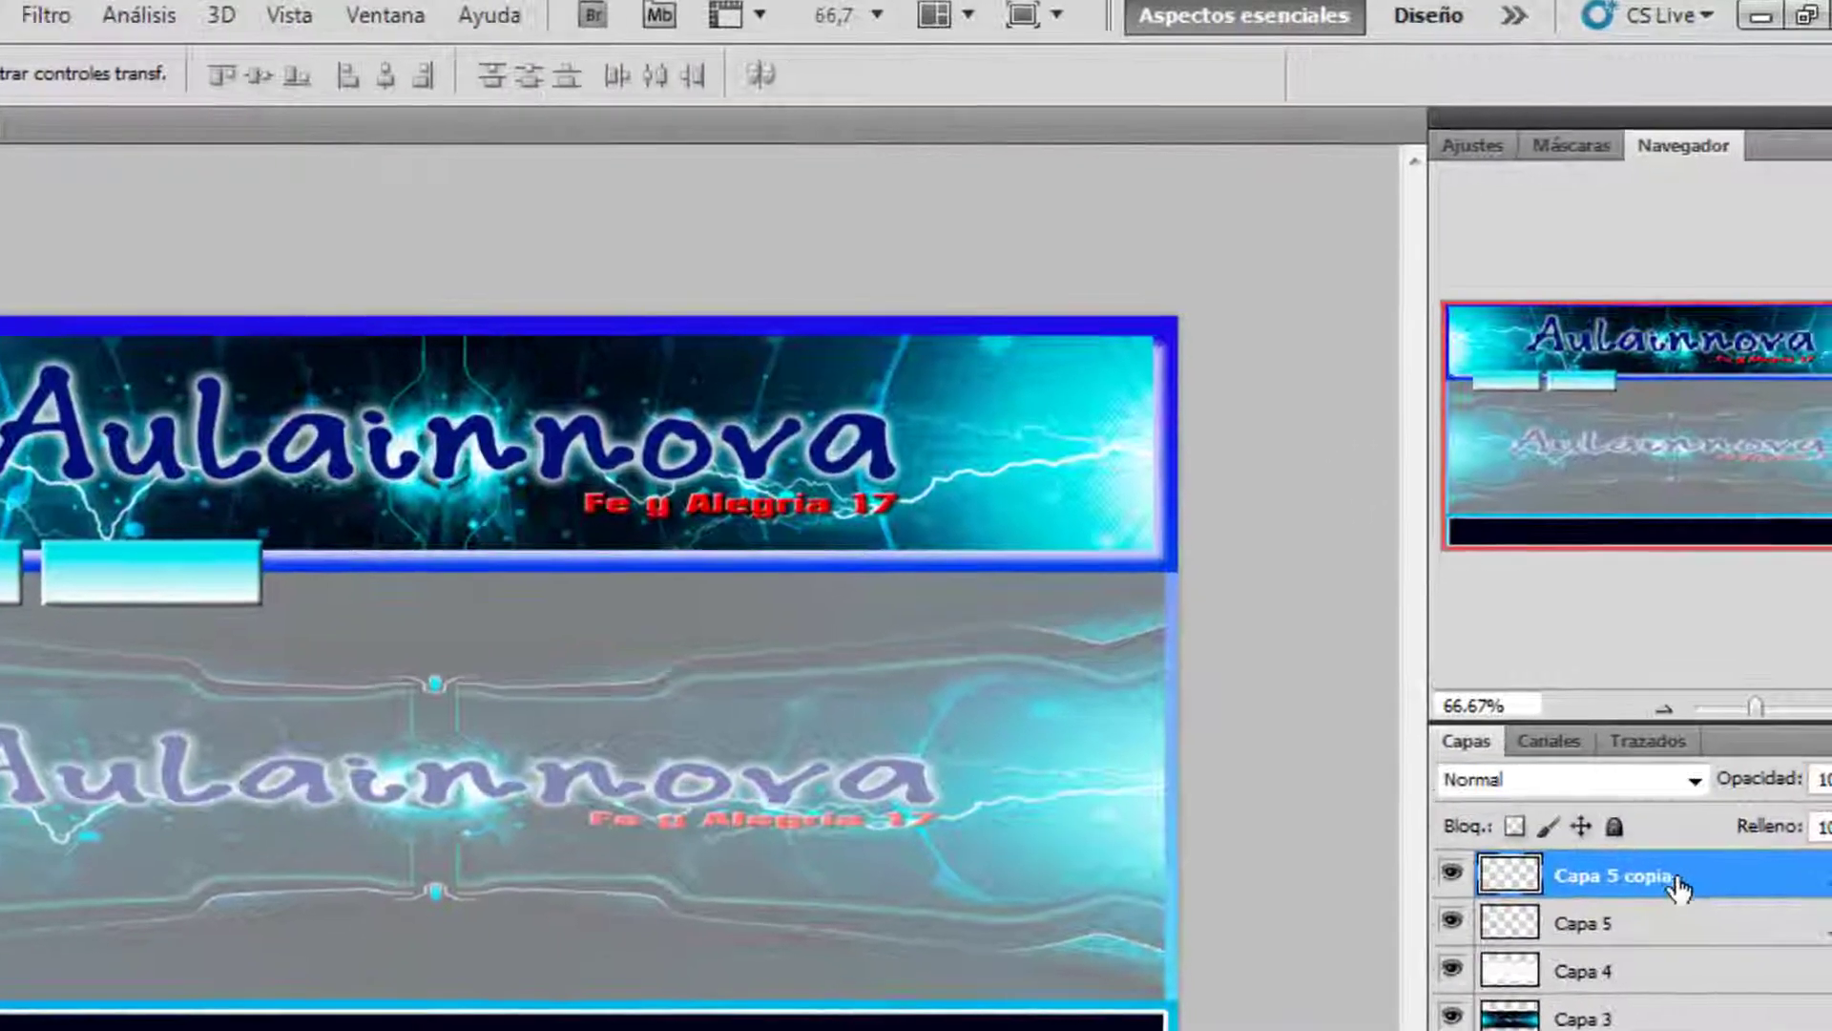
Step: Duplicate the layer Capa 5 copia and place the new button third in the row, keeping the same gap
right_click(1744, 695)
click(1455, 584)
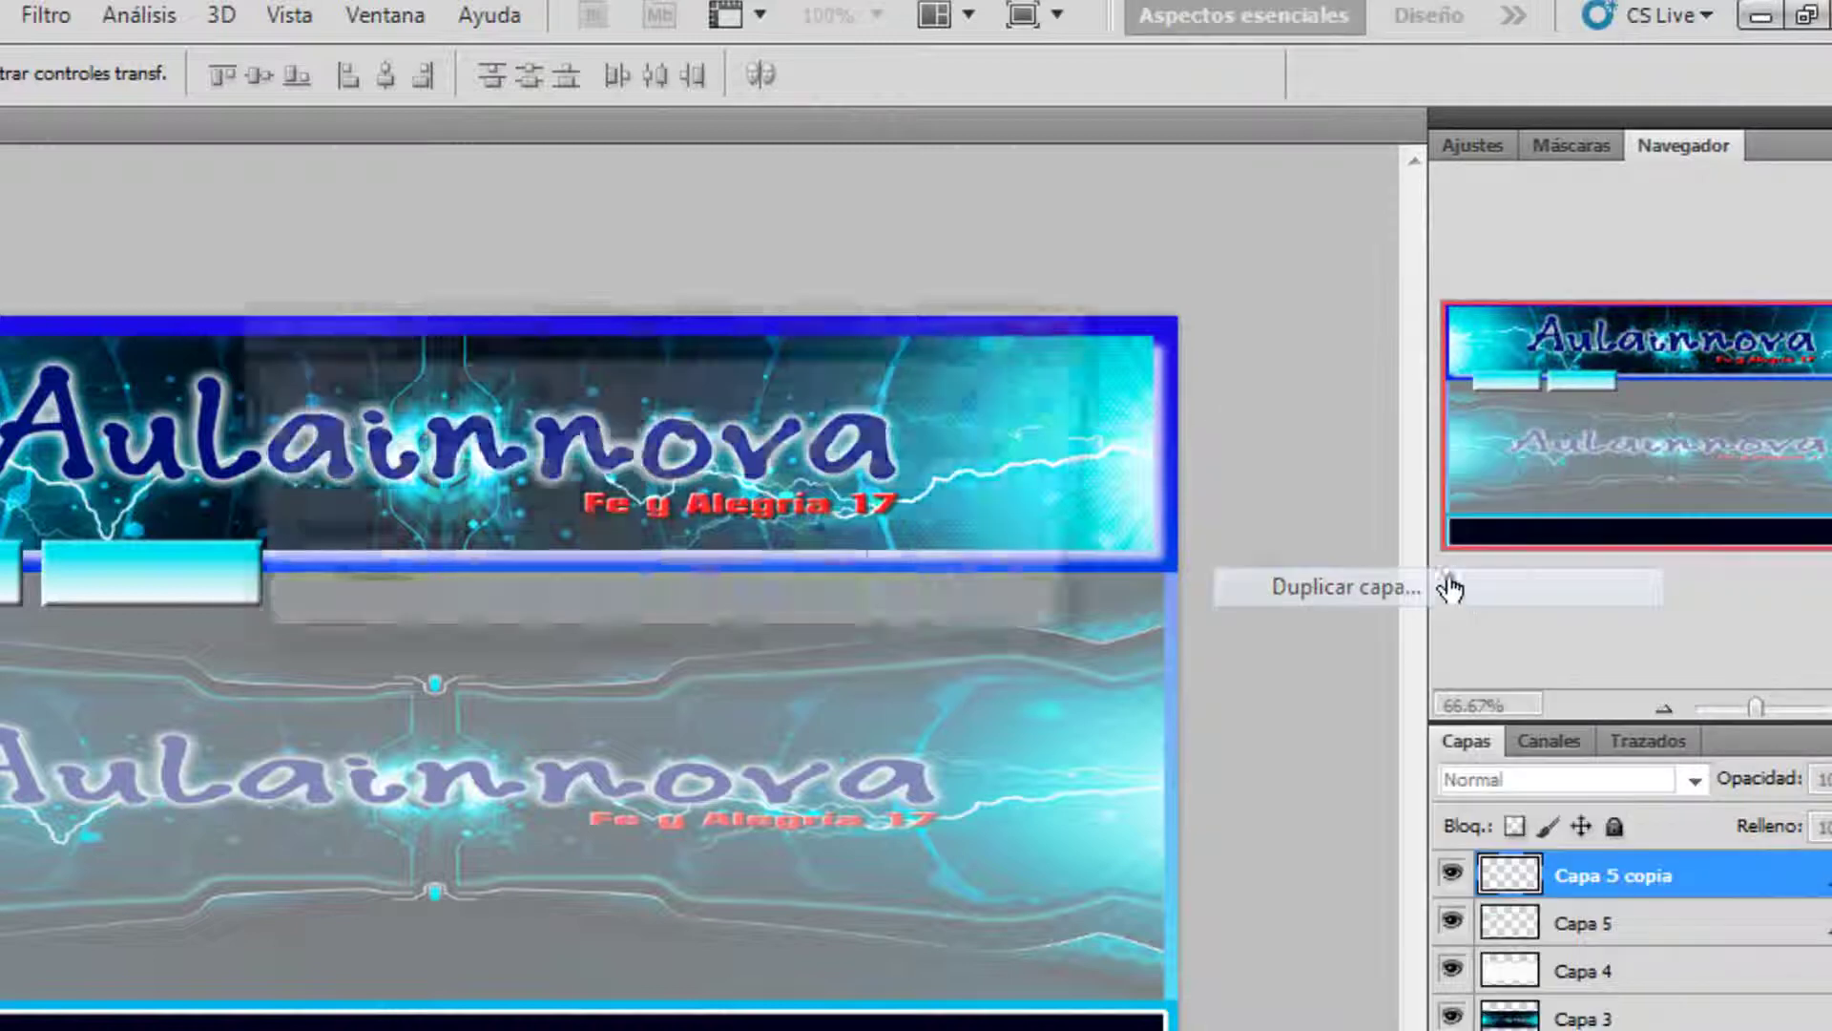
click(962, 397)
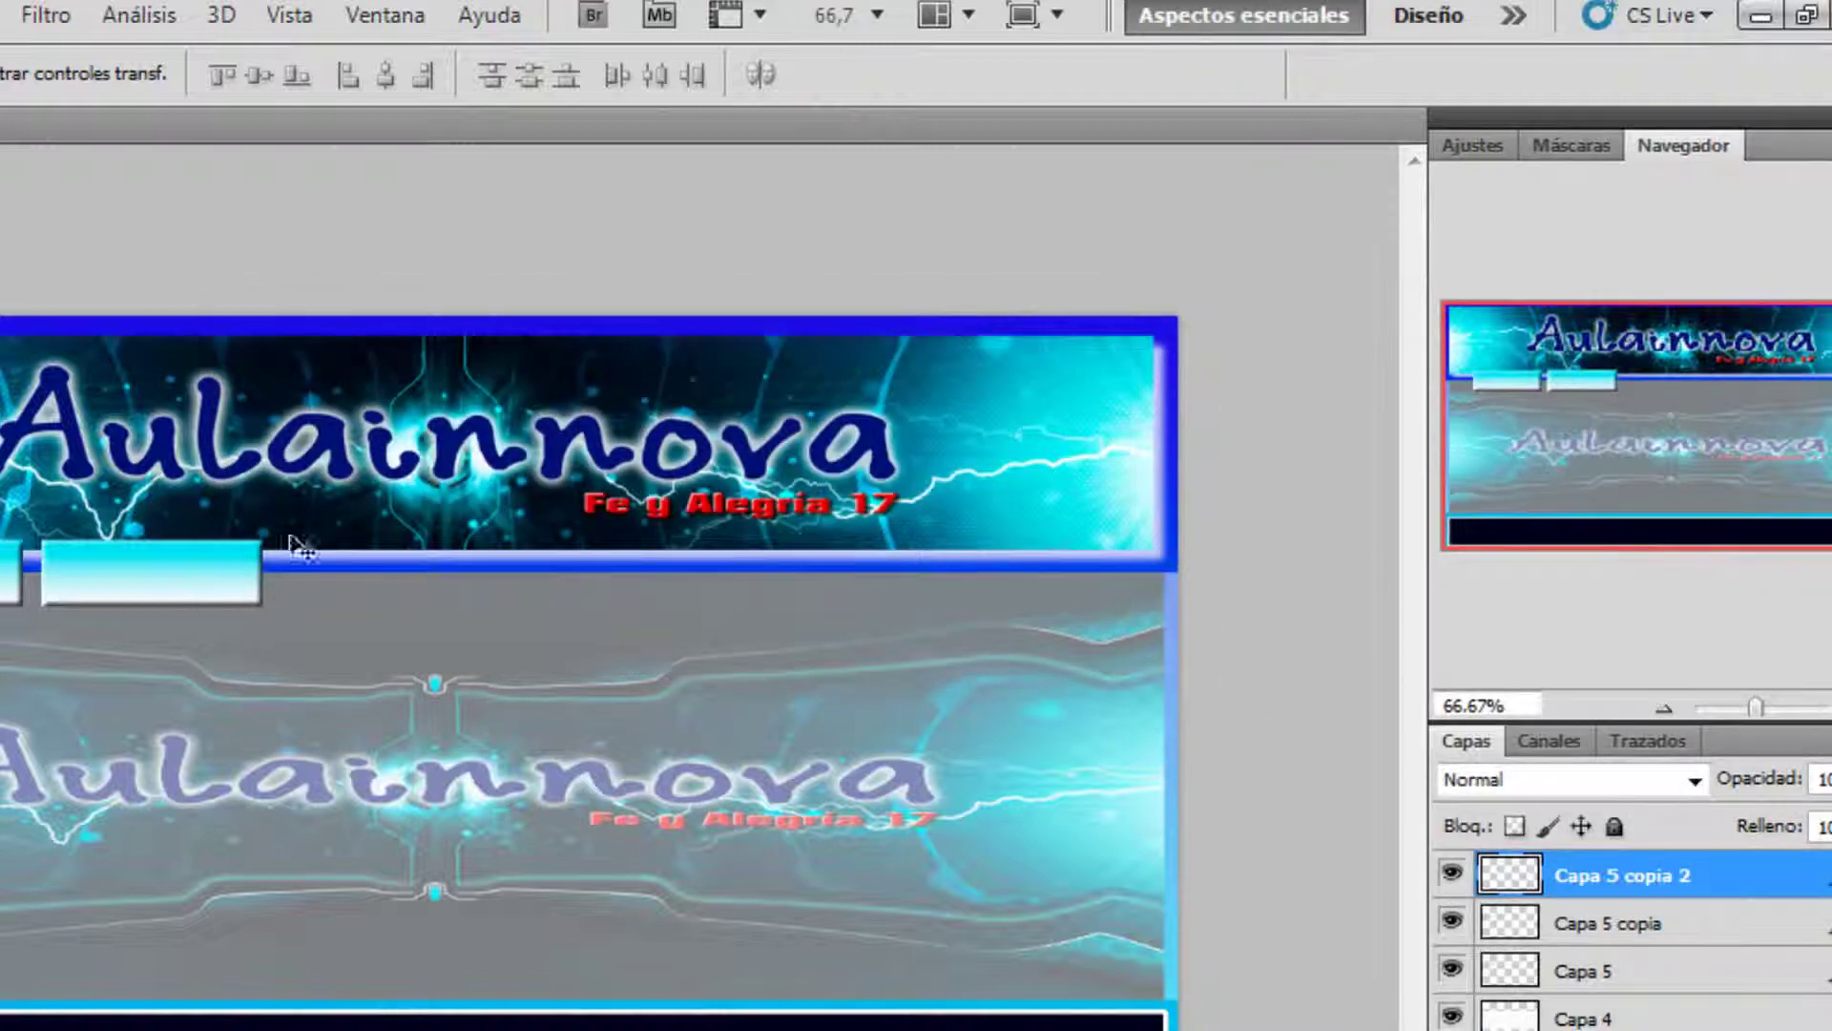
drag(176, 578, 408, 573)
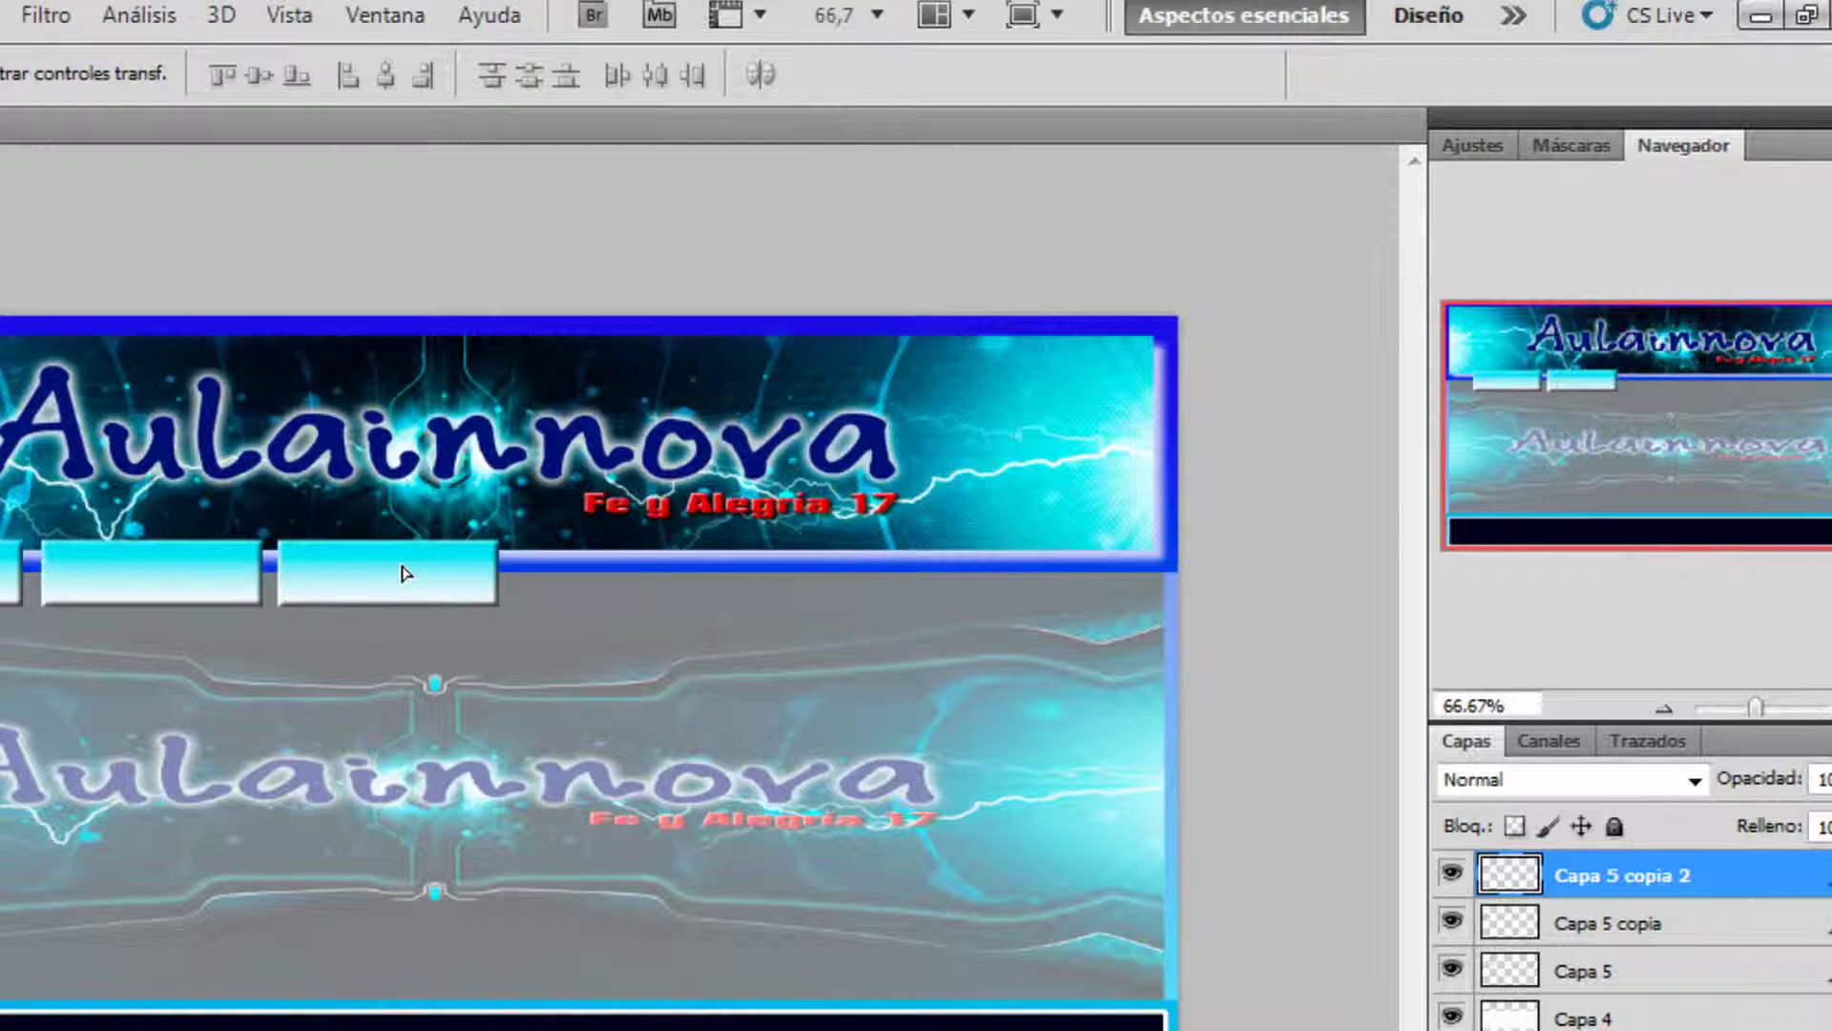
Step: Duplicate the layer Capa 5 copia 2 and place the new button fourth in the row with equal spacing
right_click(1711, 883)
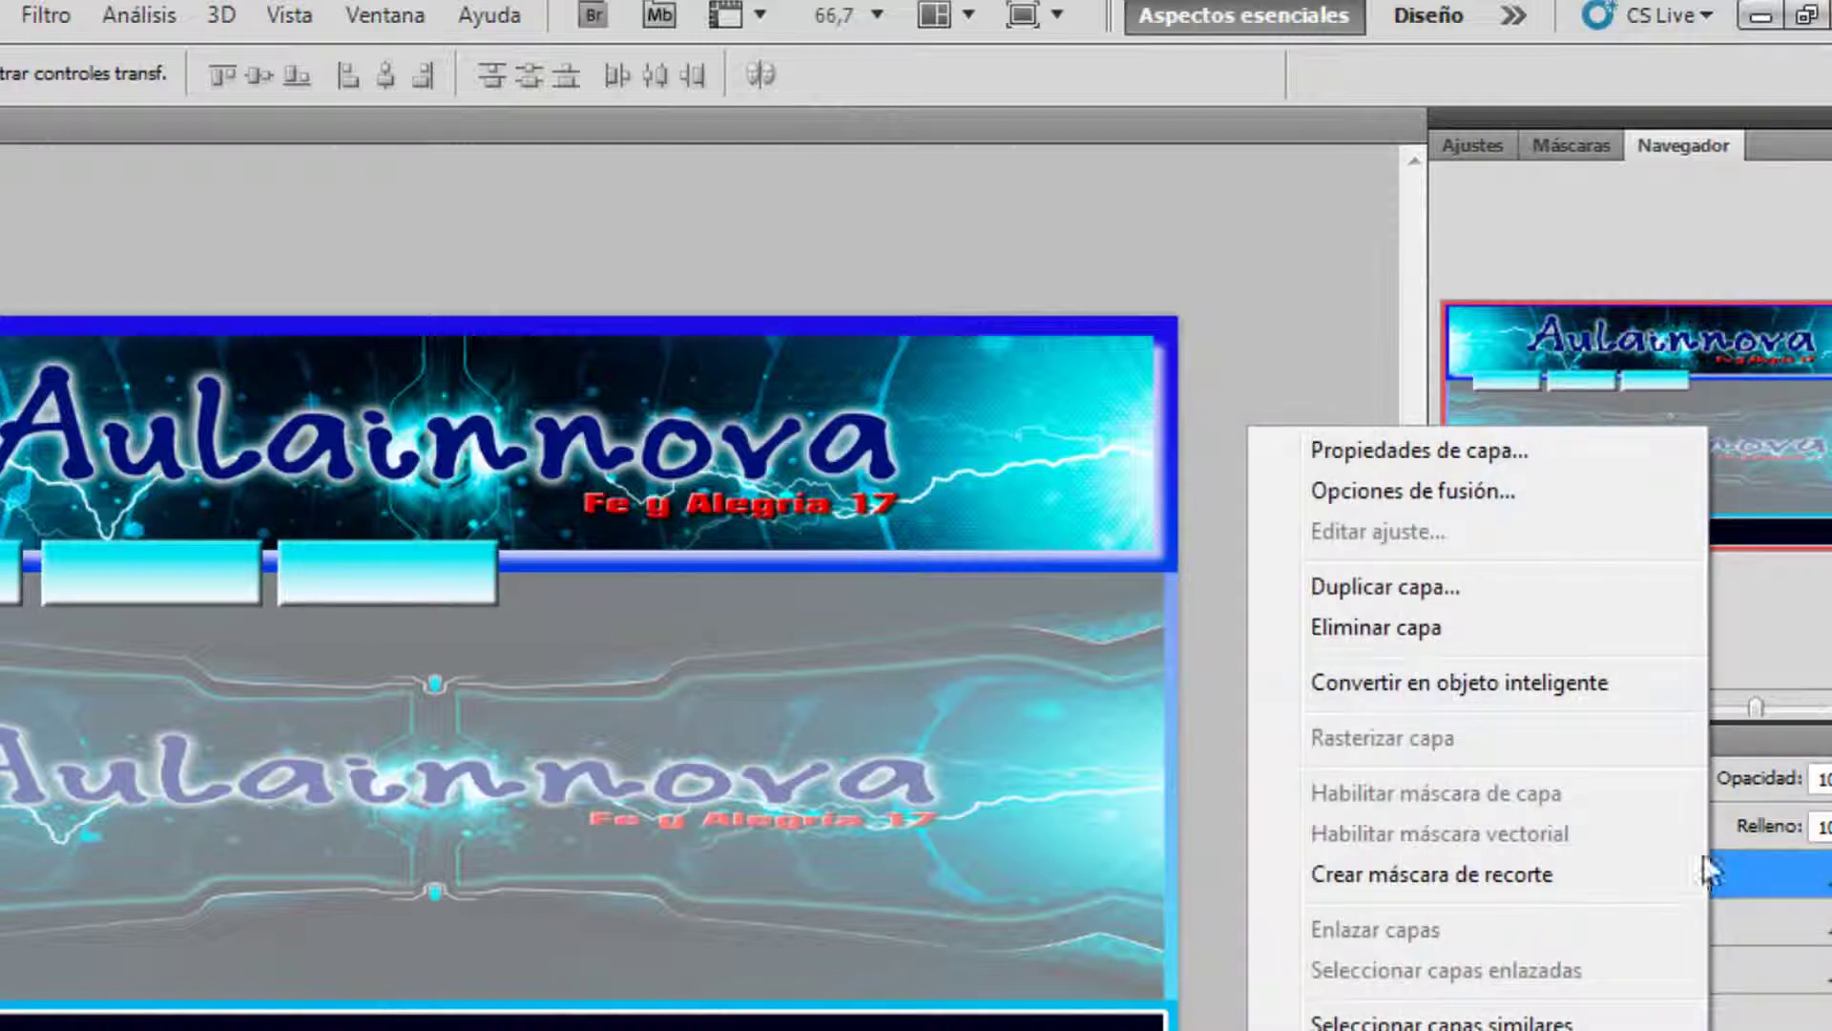
click(1485, 585)
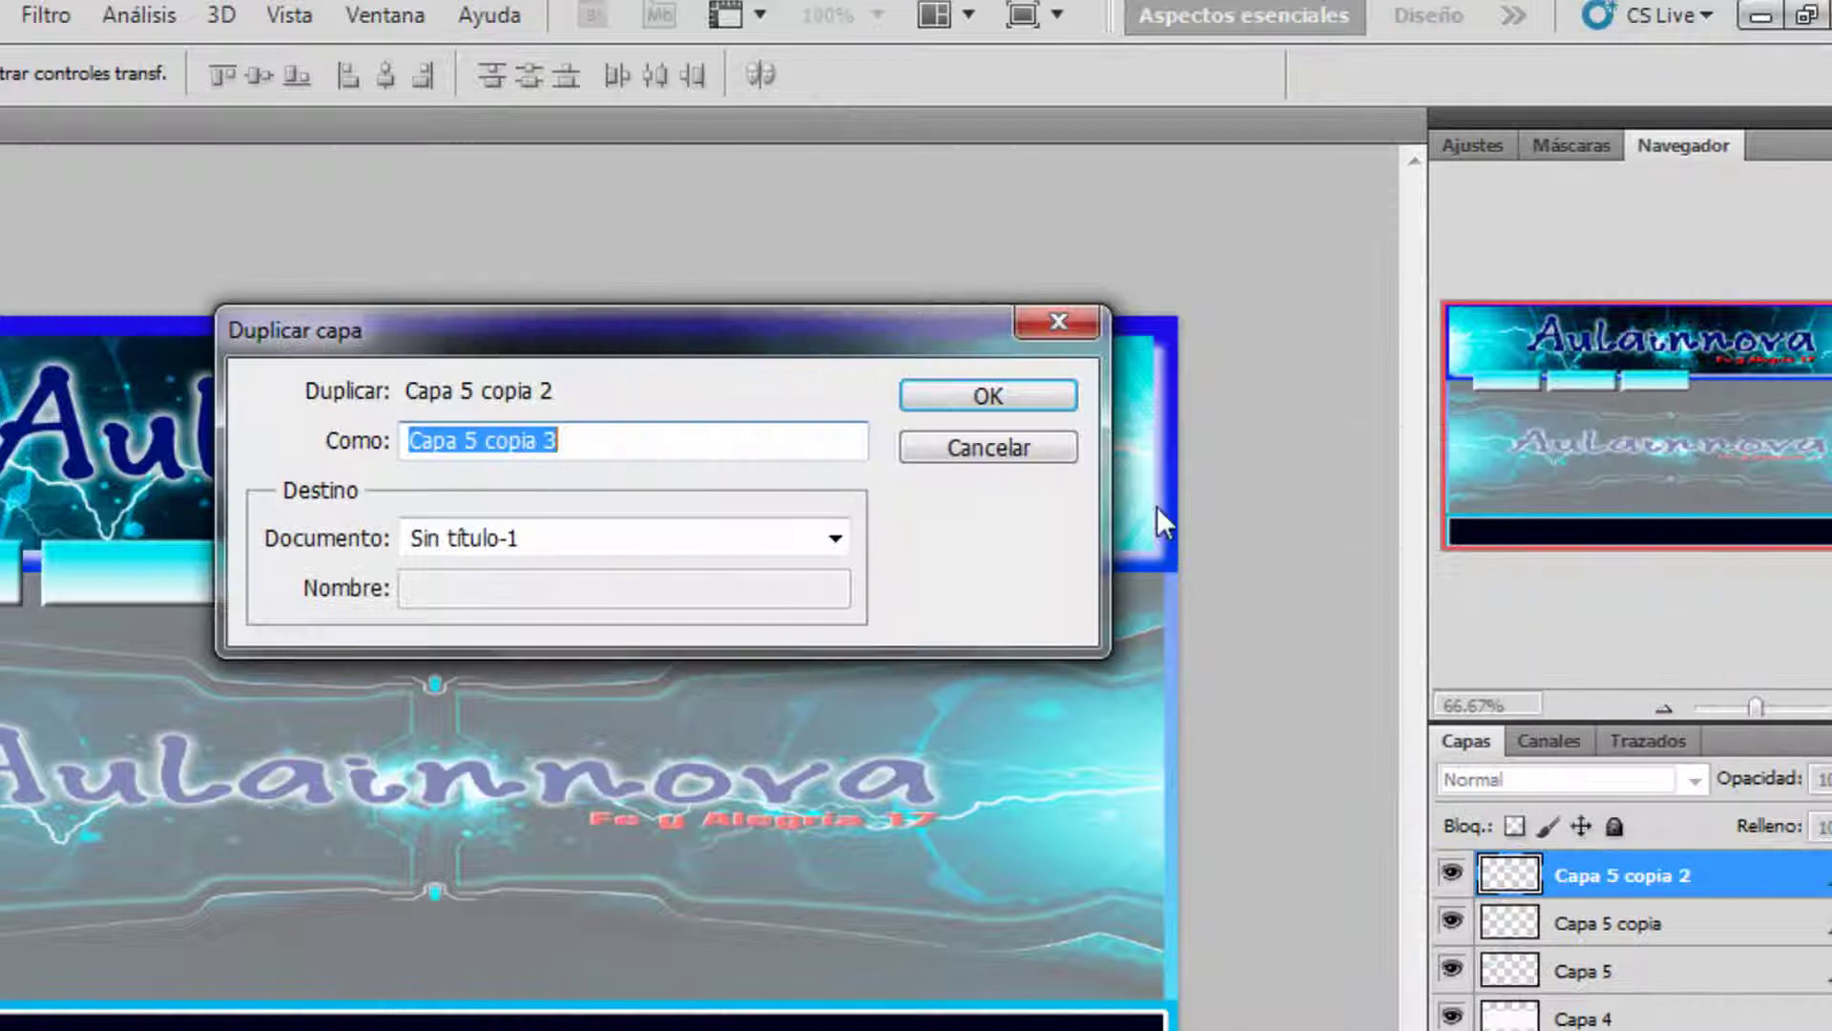
click(957, 395)
drag(429, 577, 667, 572)
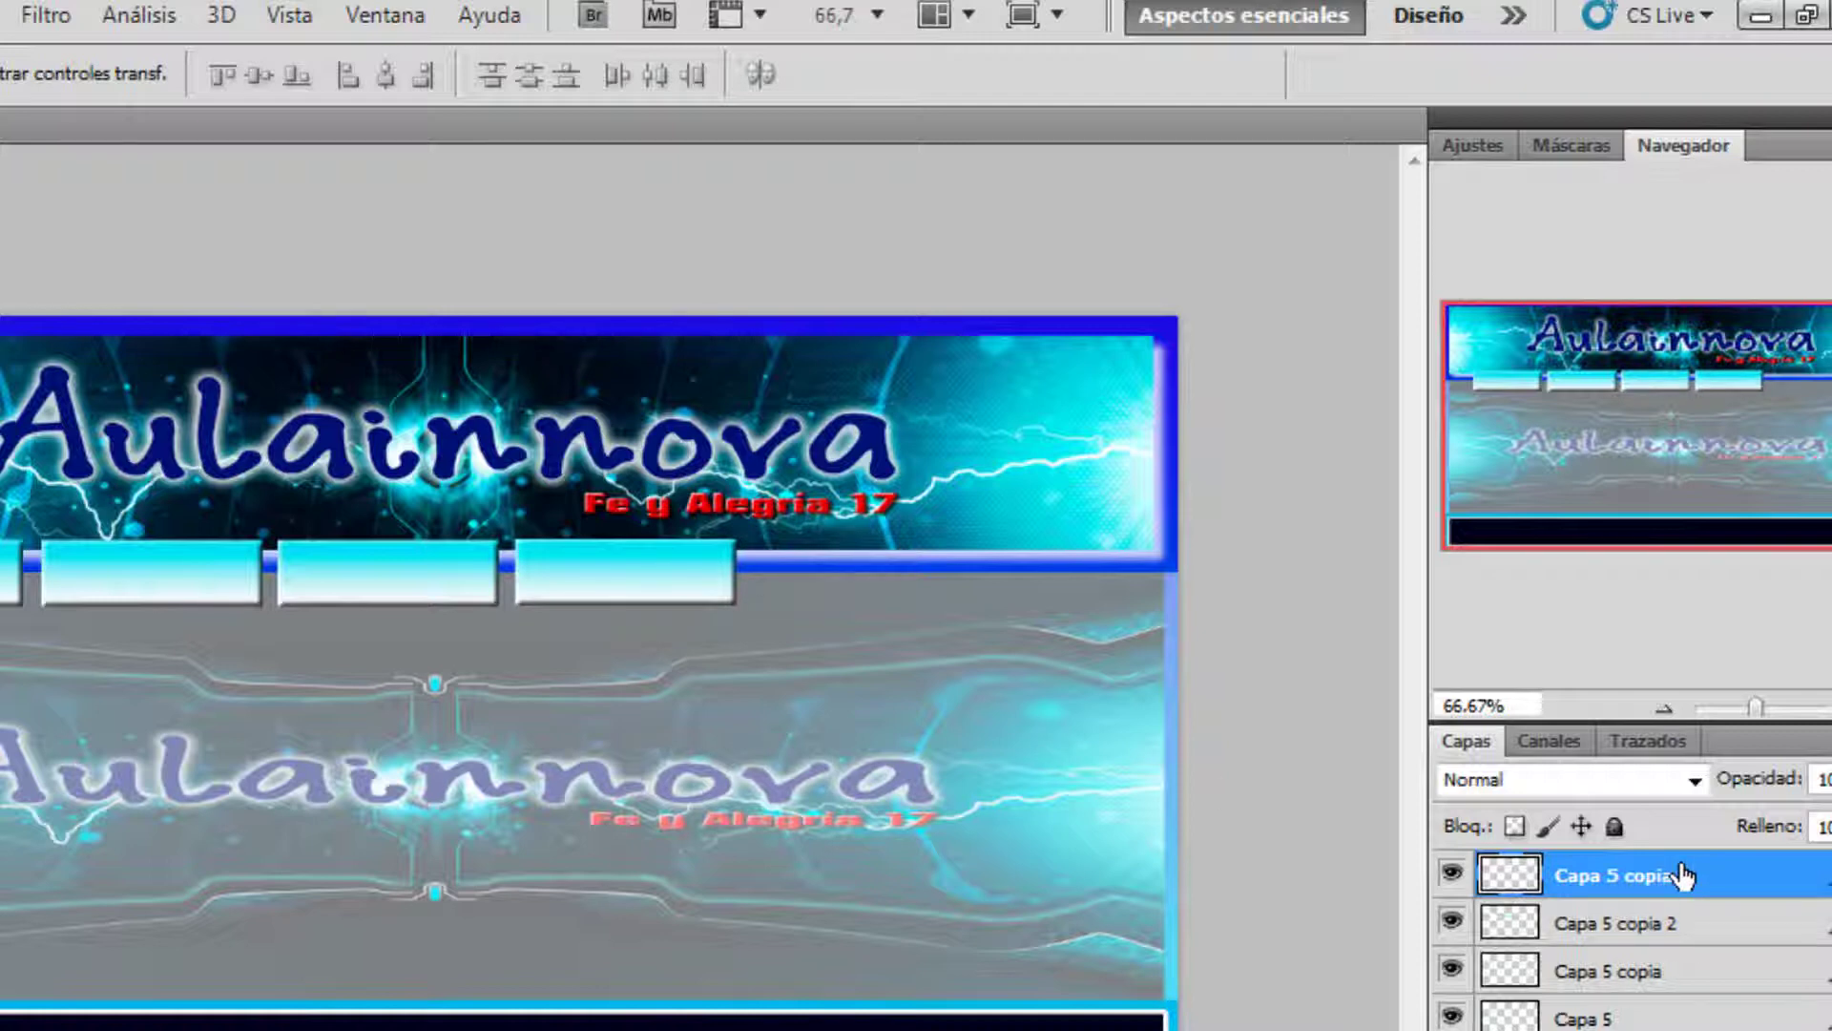
Step: Duplicate the layer Capa 5 copia 3 and place the new button fifth in the row with equal spacing
right_click(1681, 873)
click(1355, 587)
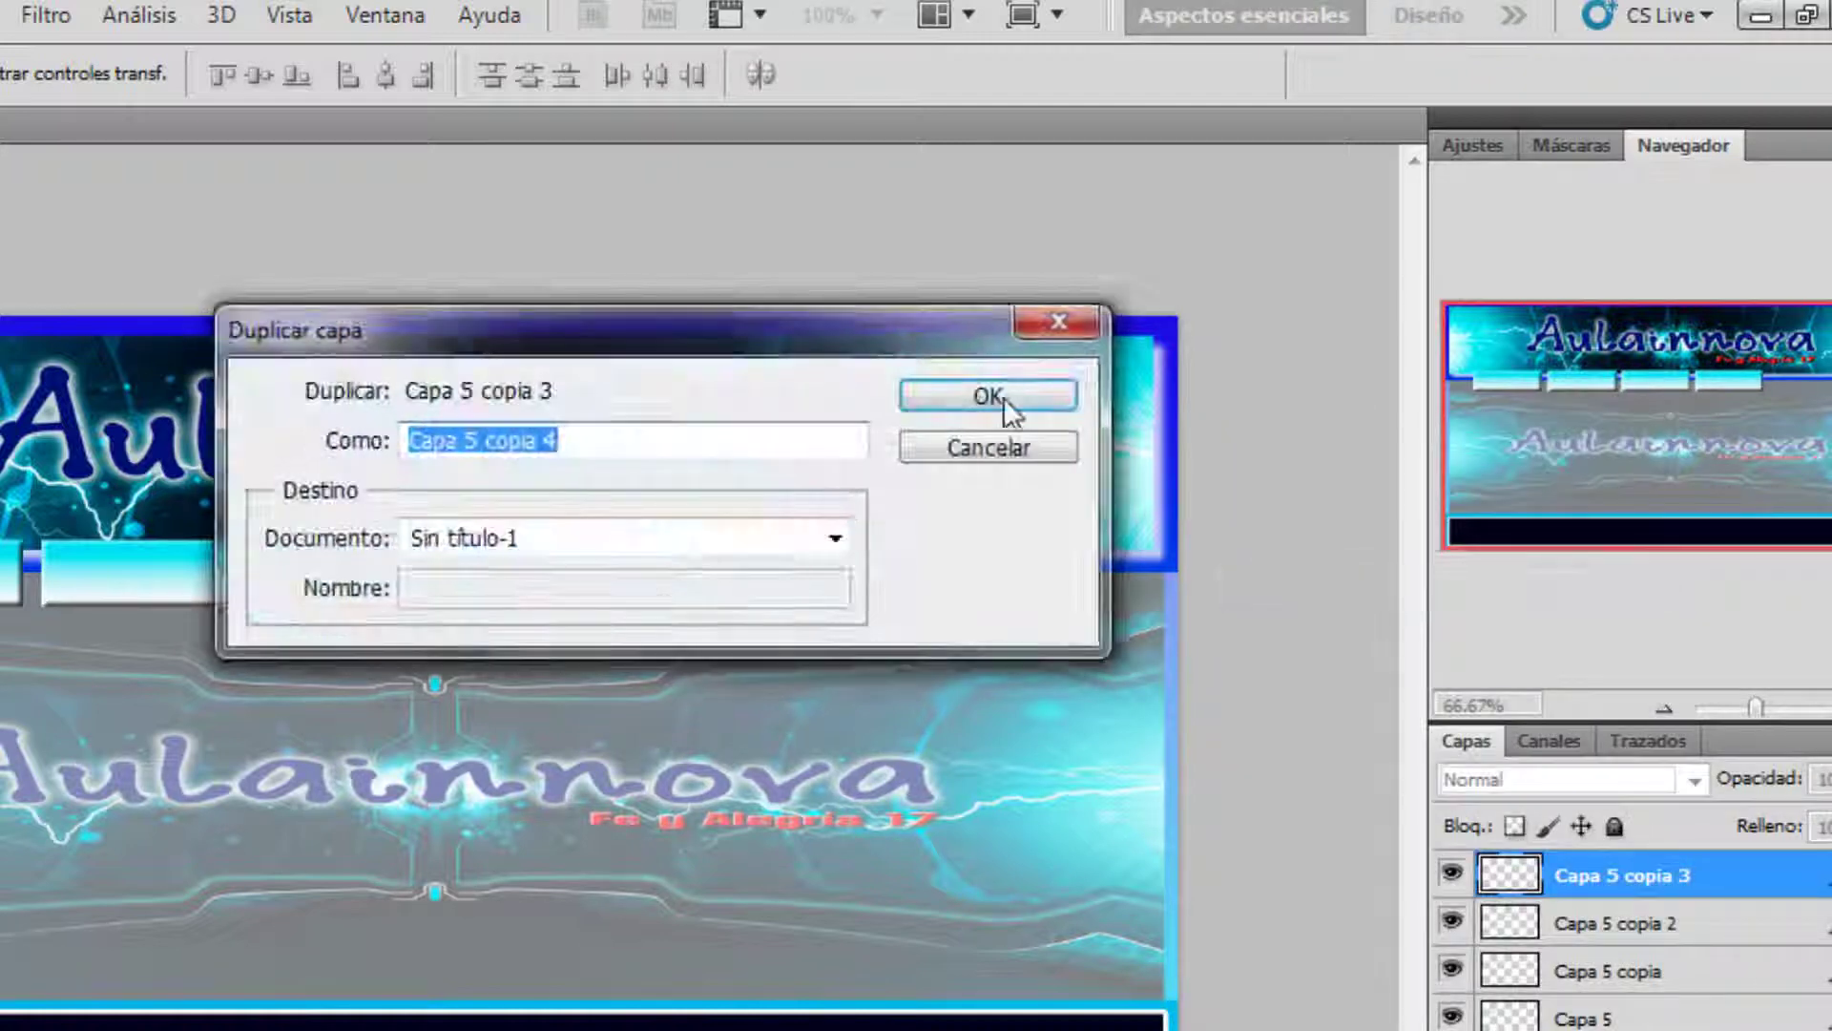
click(1010, 398)
drag(656, 576, 894, 576)
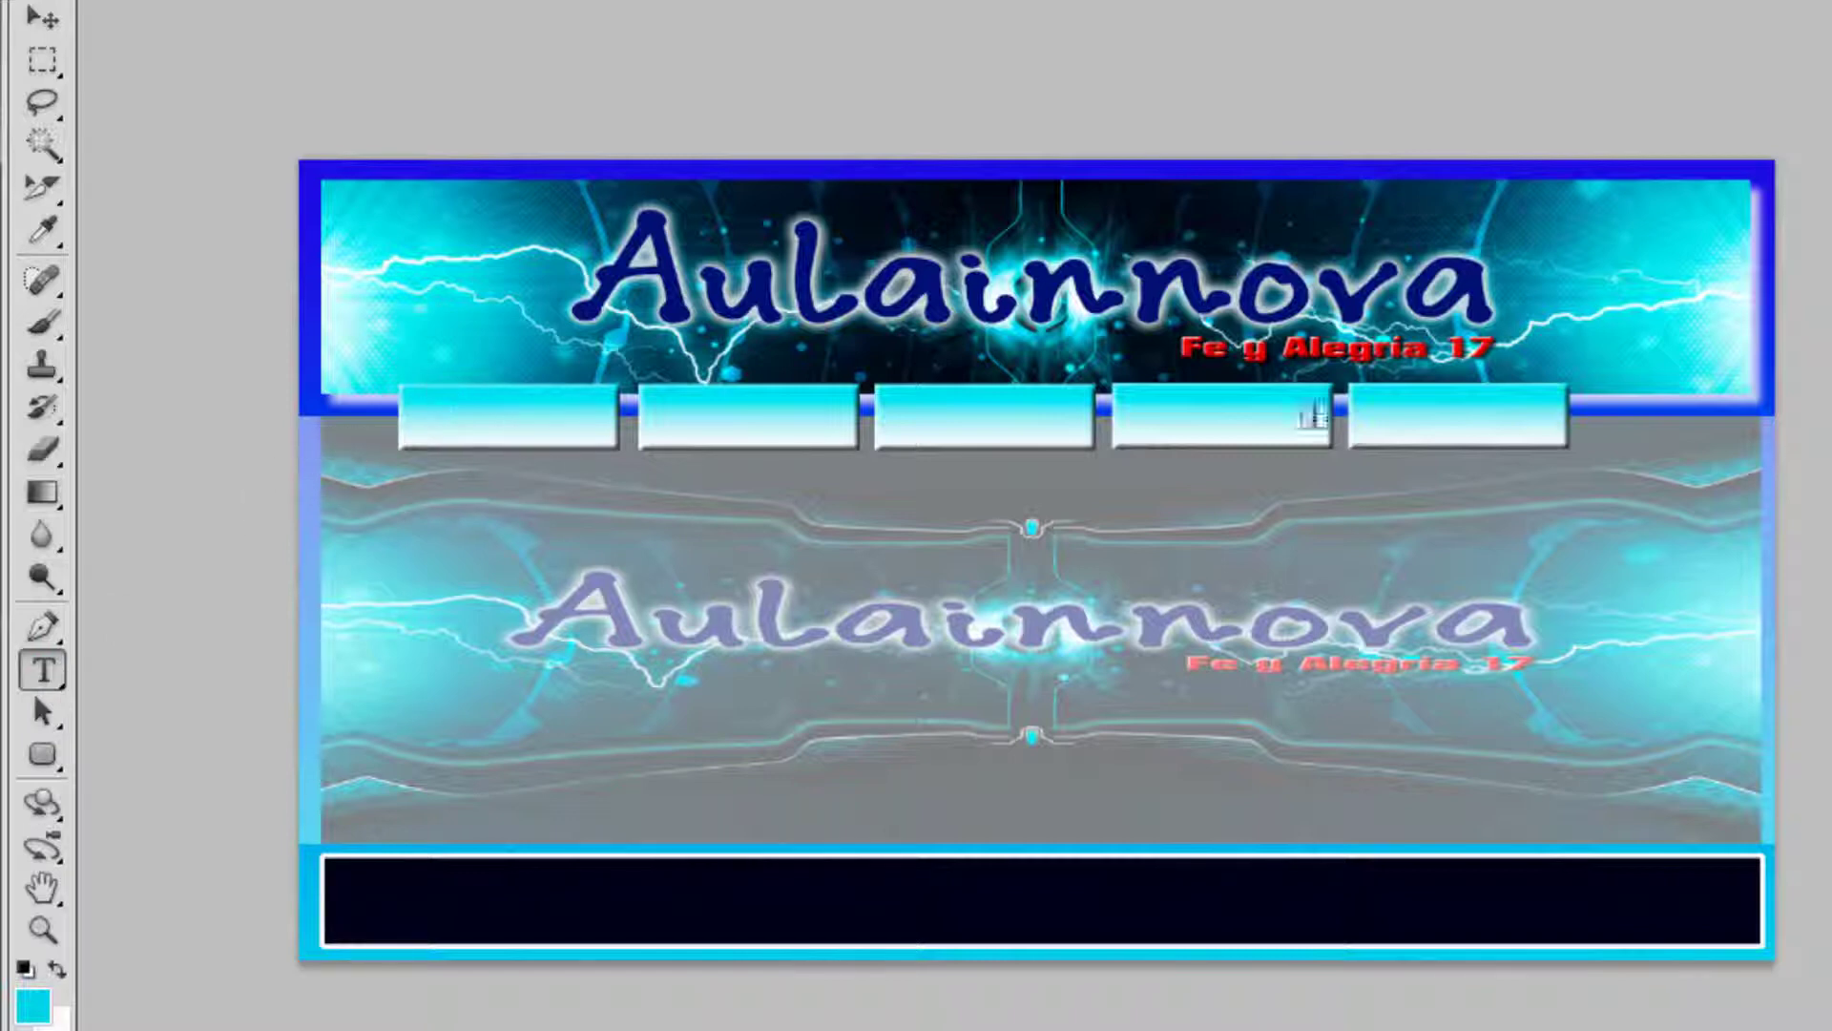
Step: Add the text "Inicio" over the first menu button in the Autumn font
key(ctrl+plus)
key(ctrl+plus)
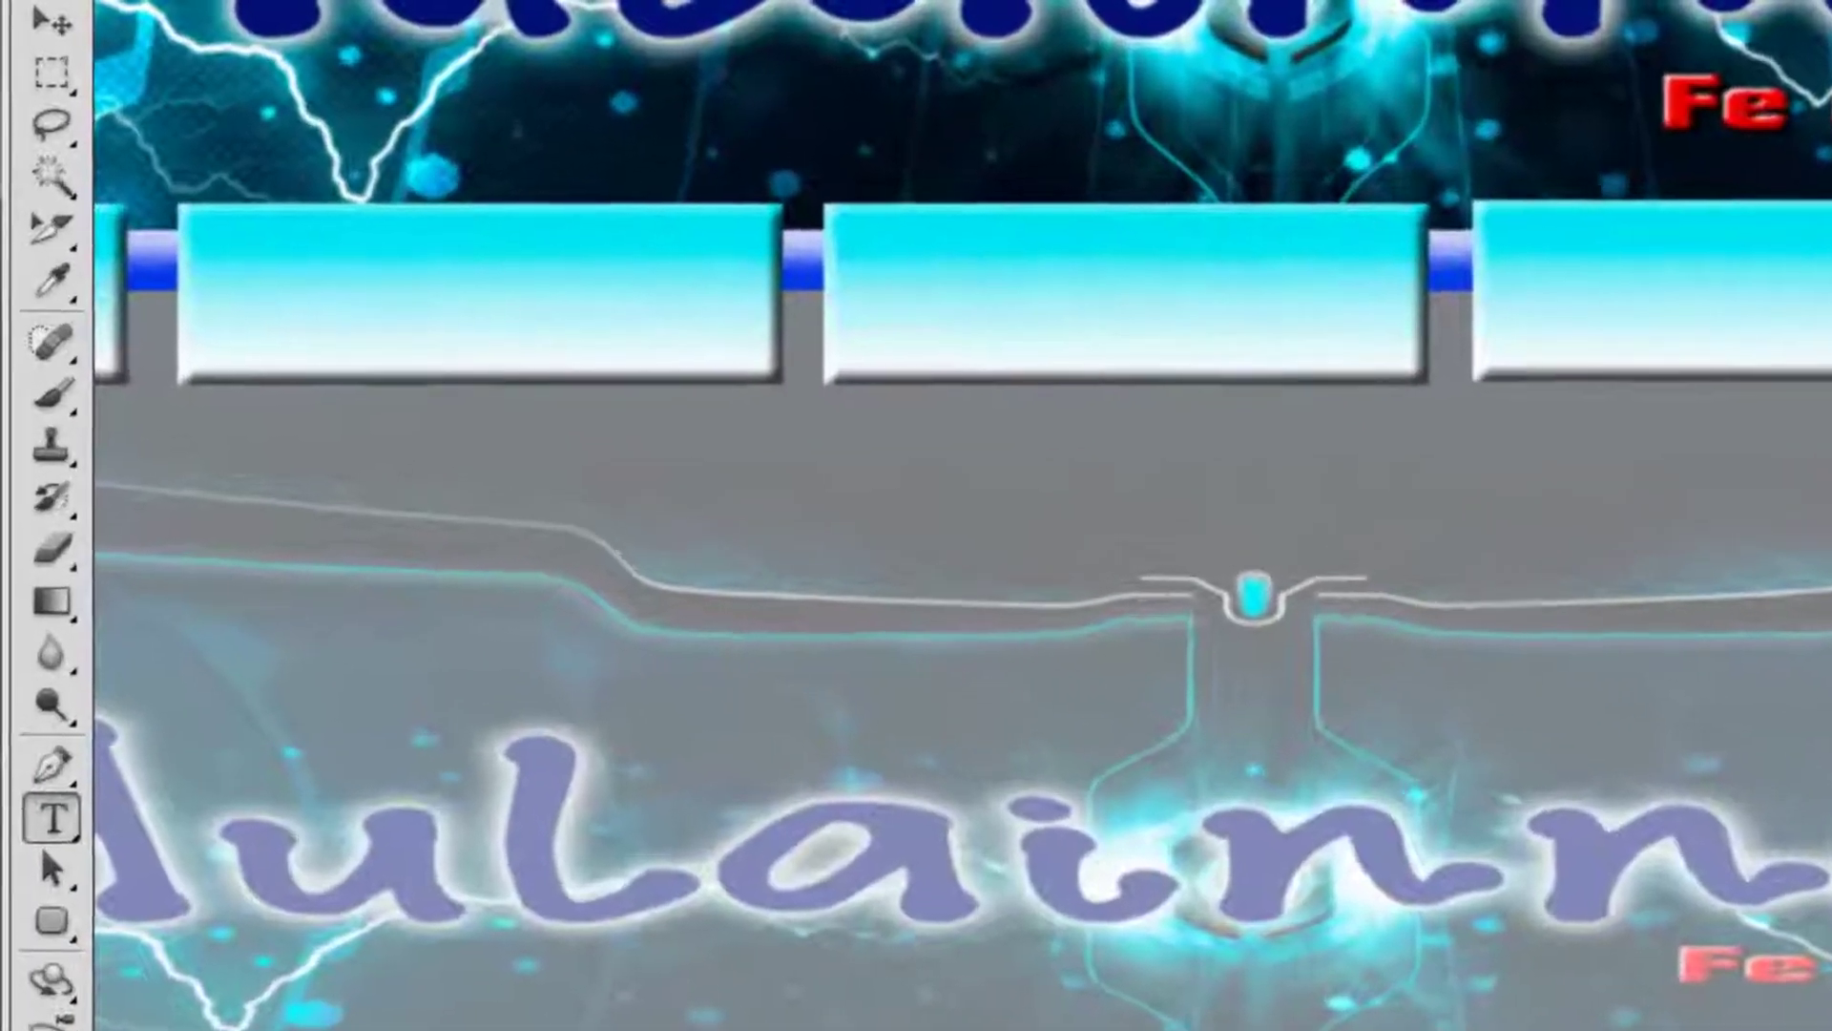
drag(212, 325, 945, 452)
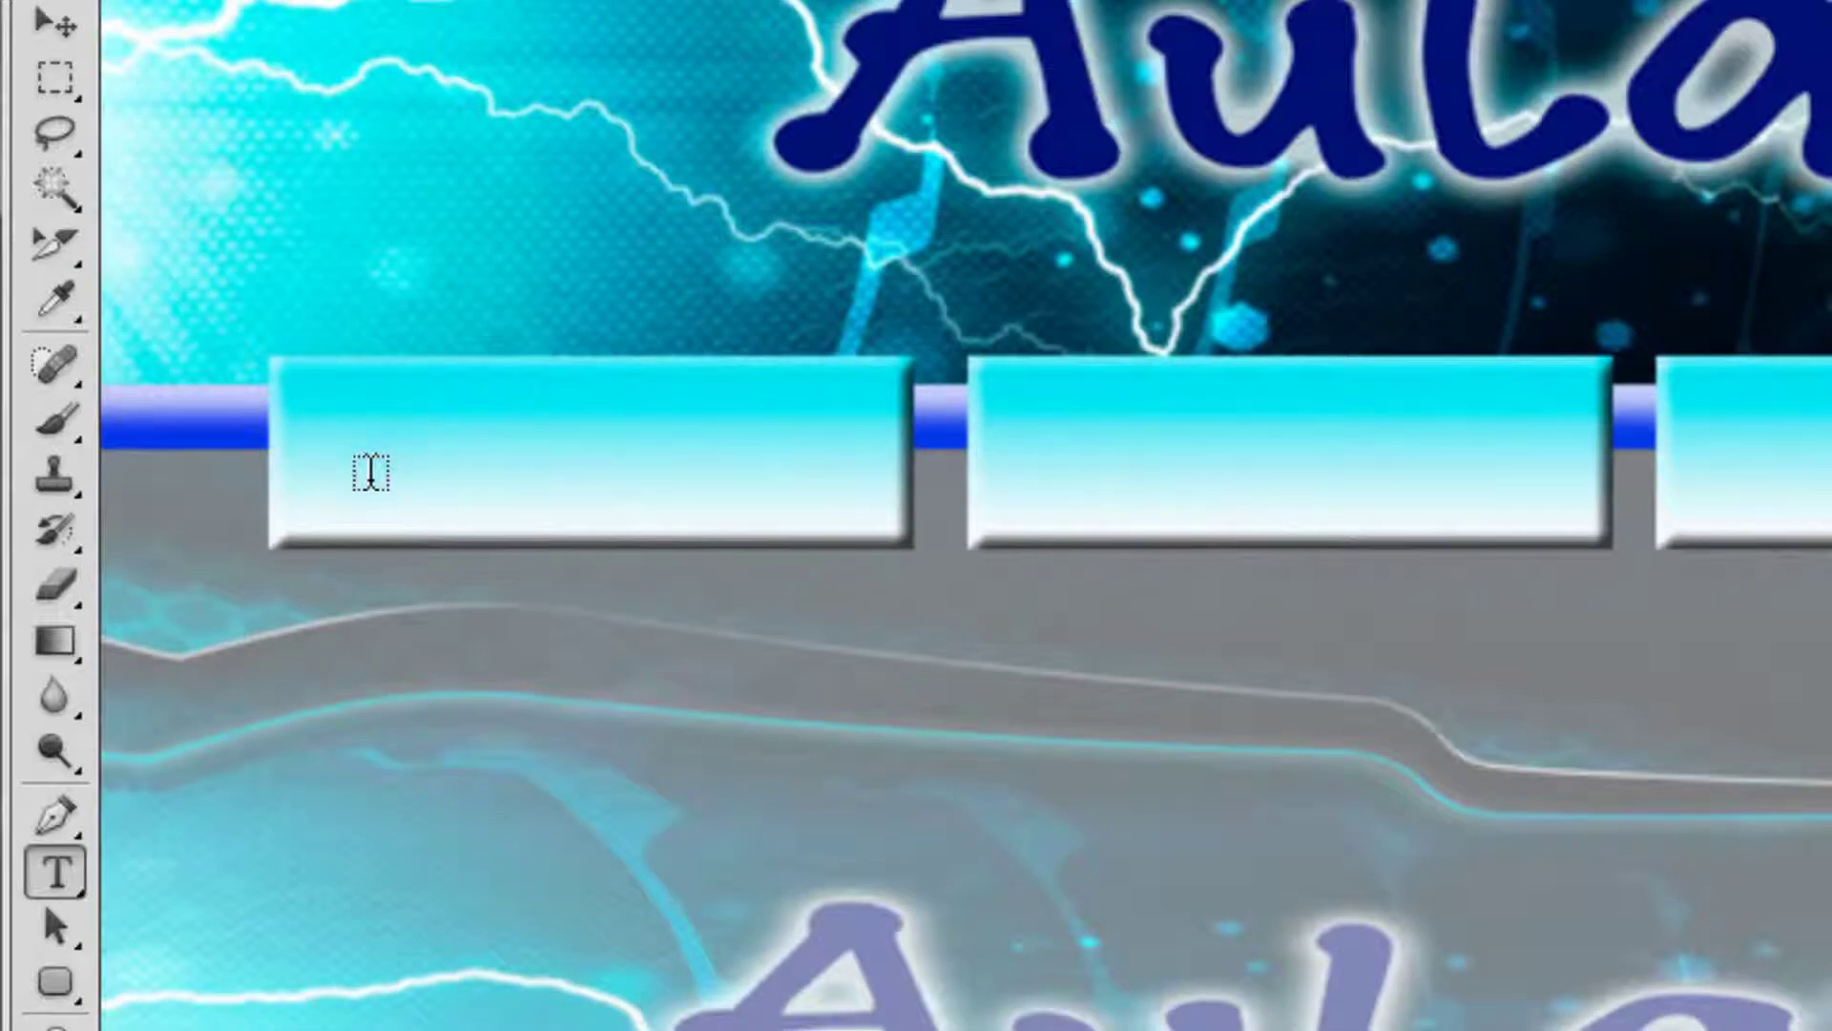
click(370, 474)
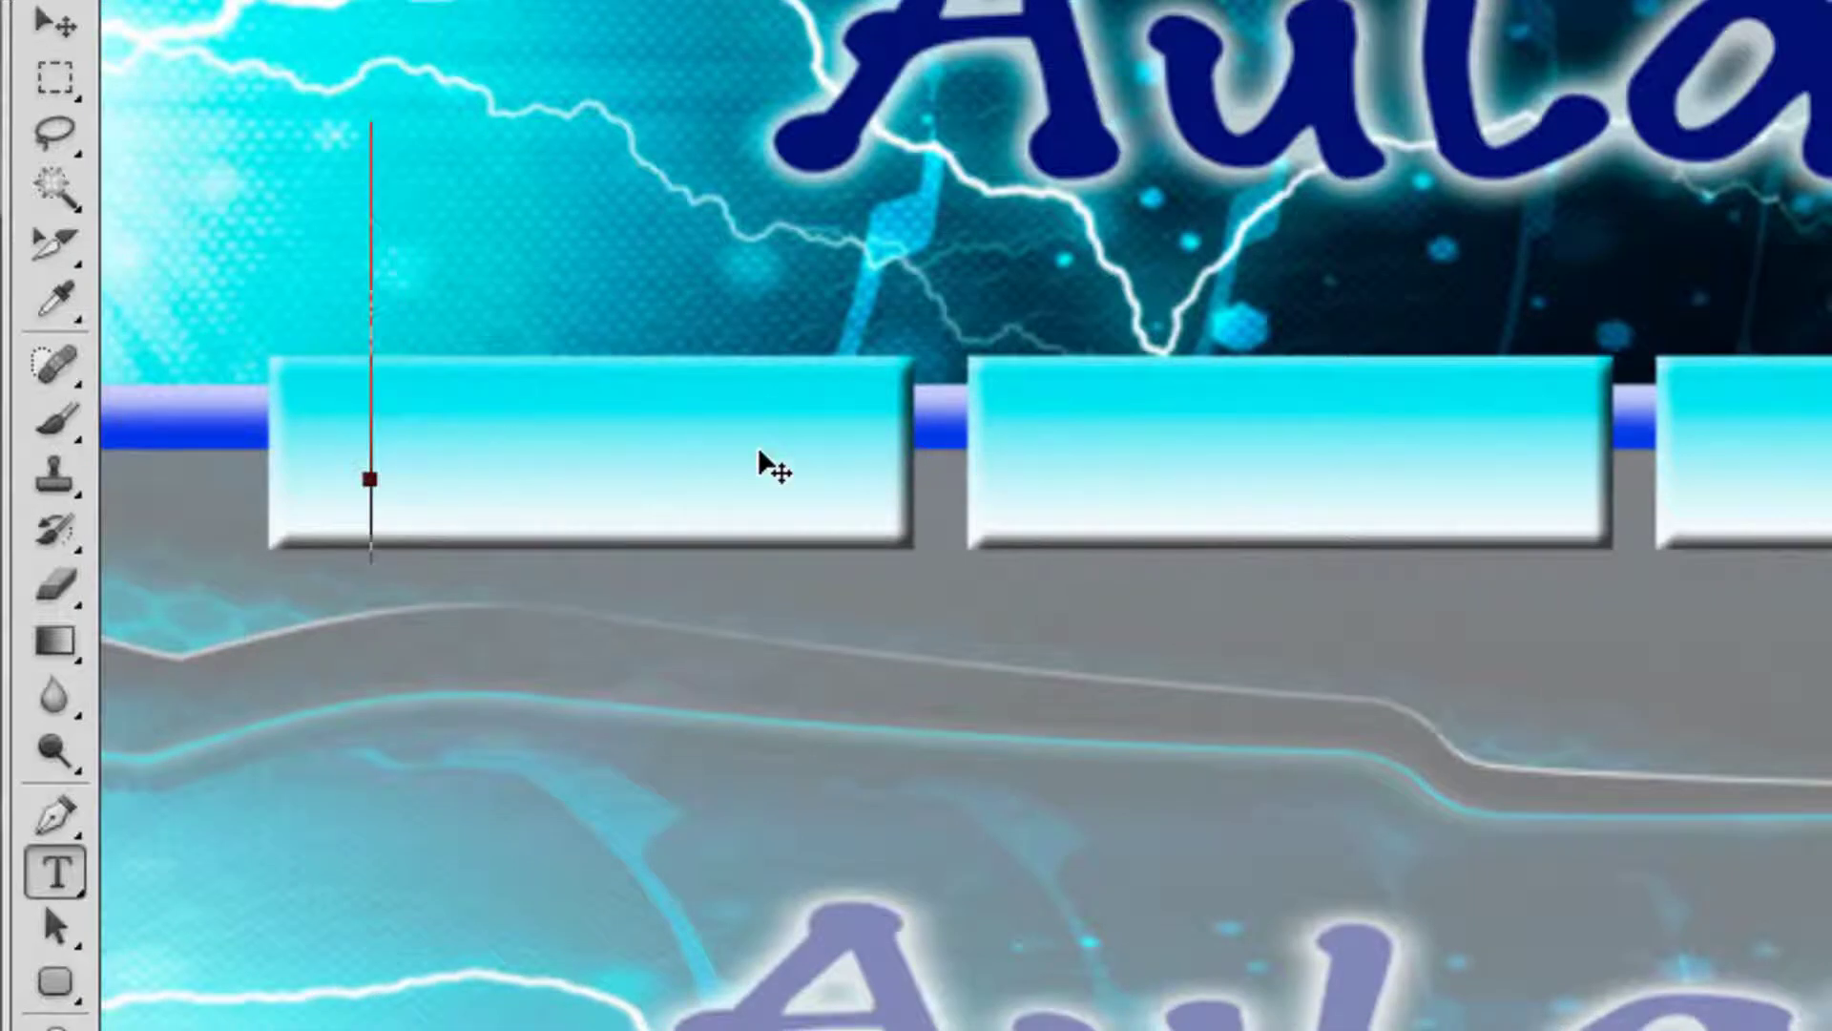
text(Inic)
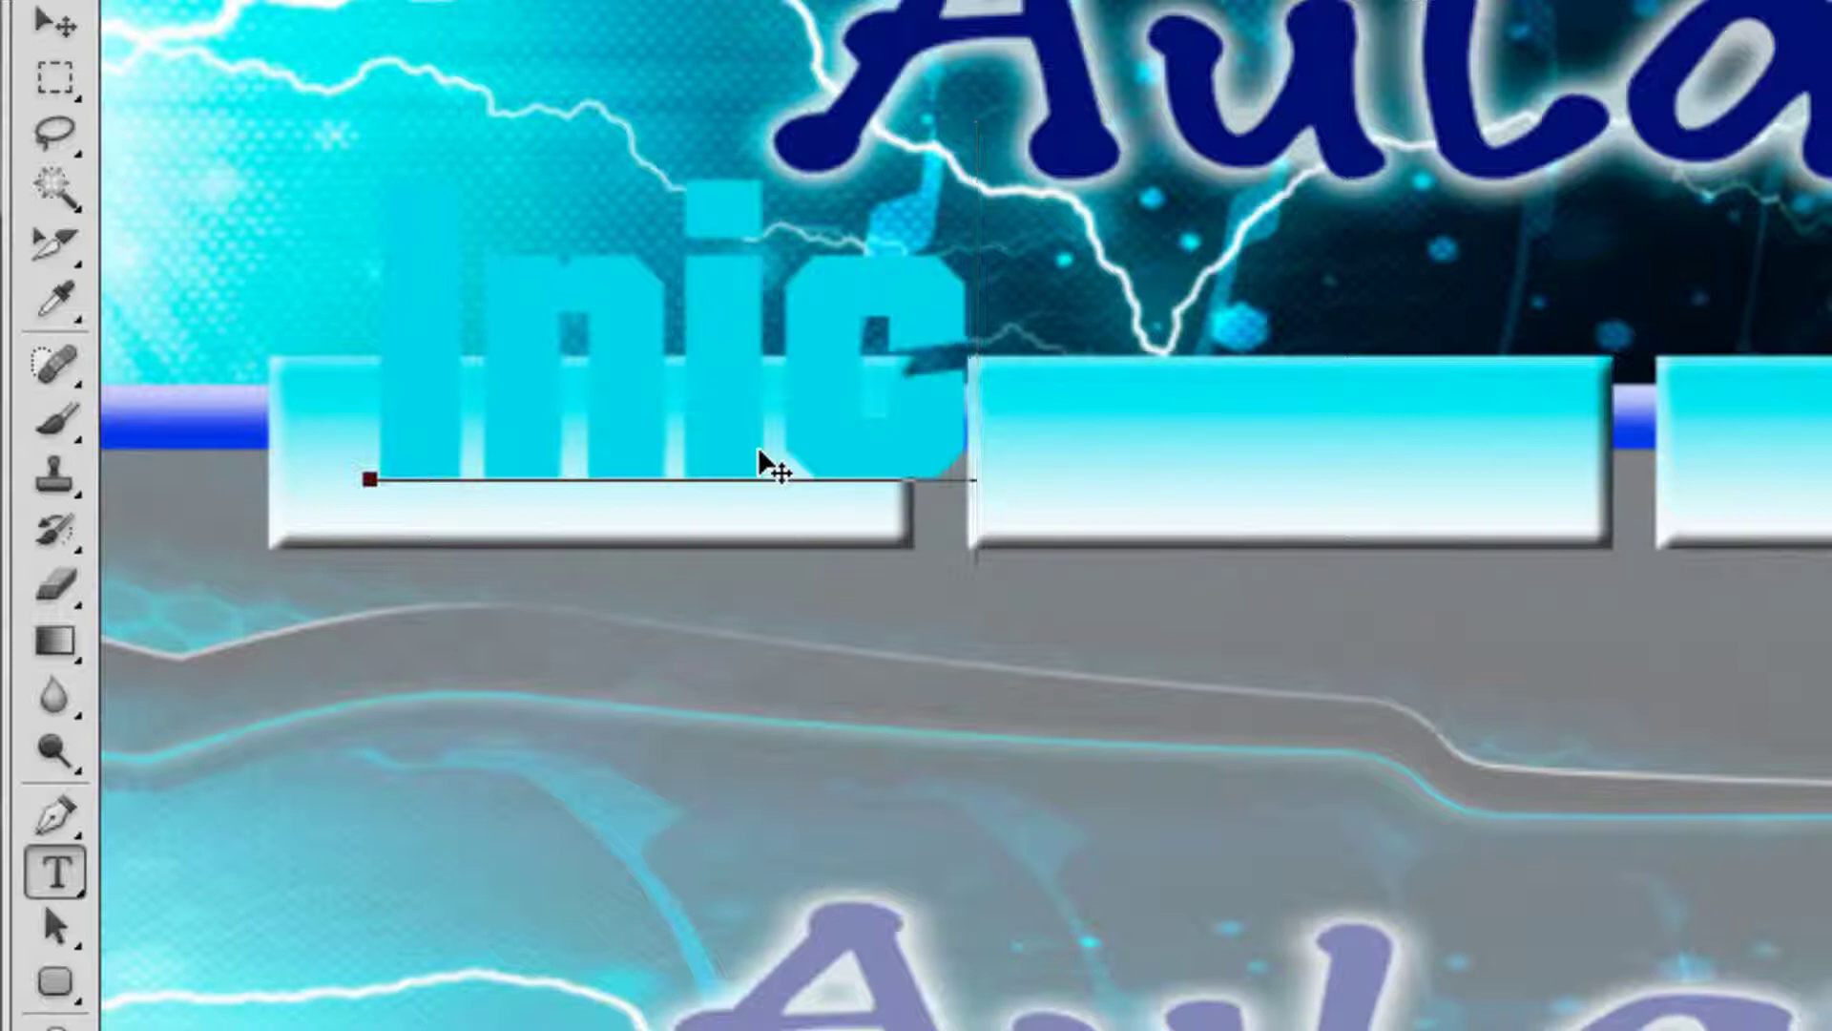
text(io)
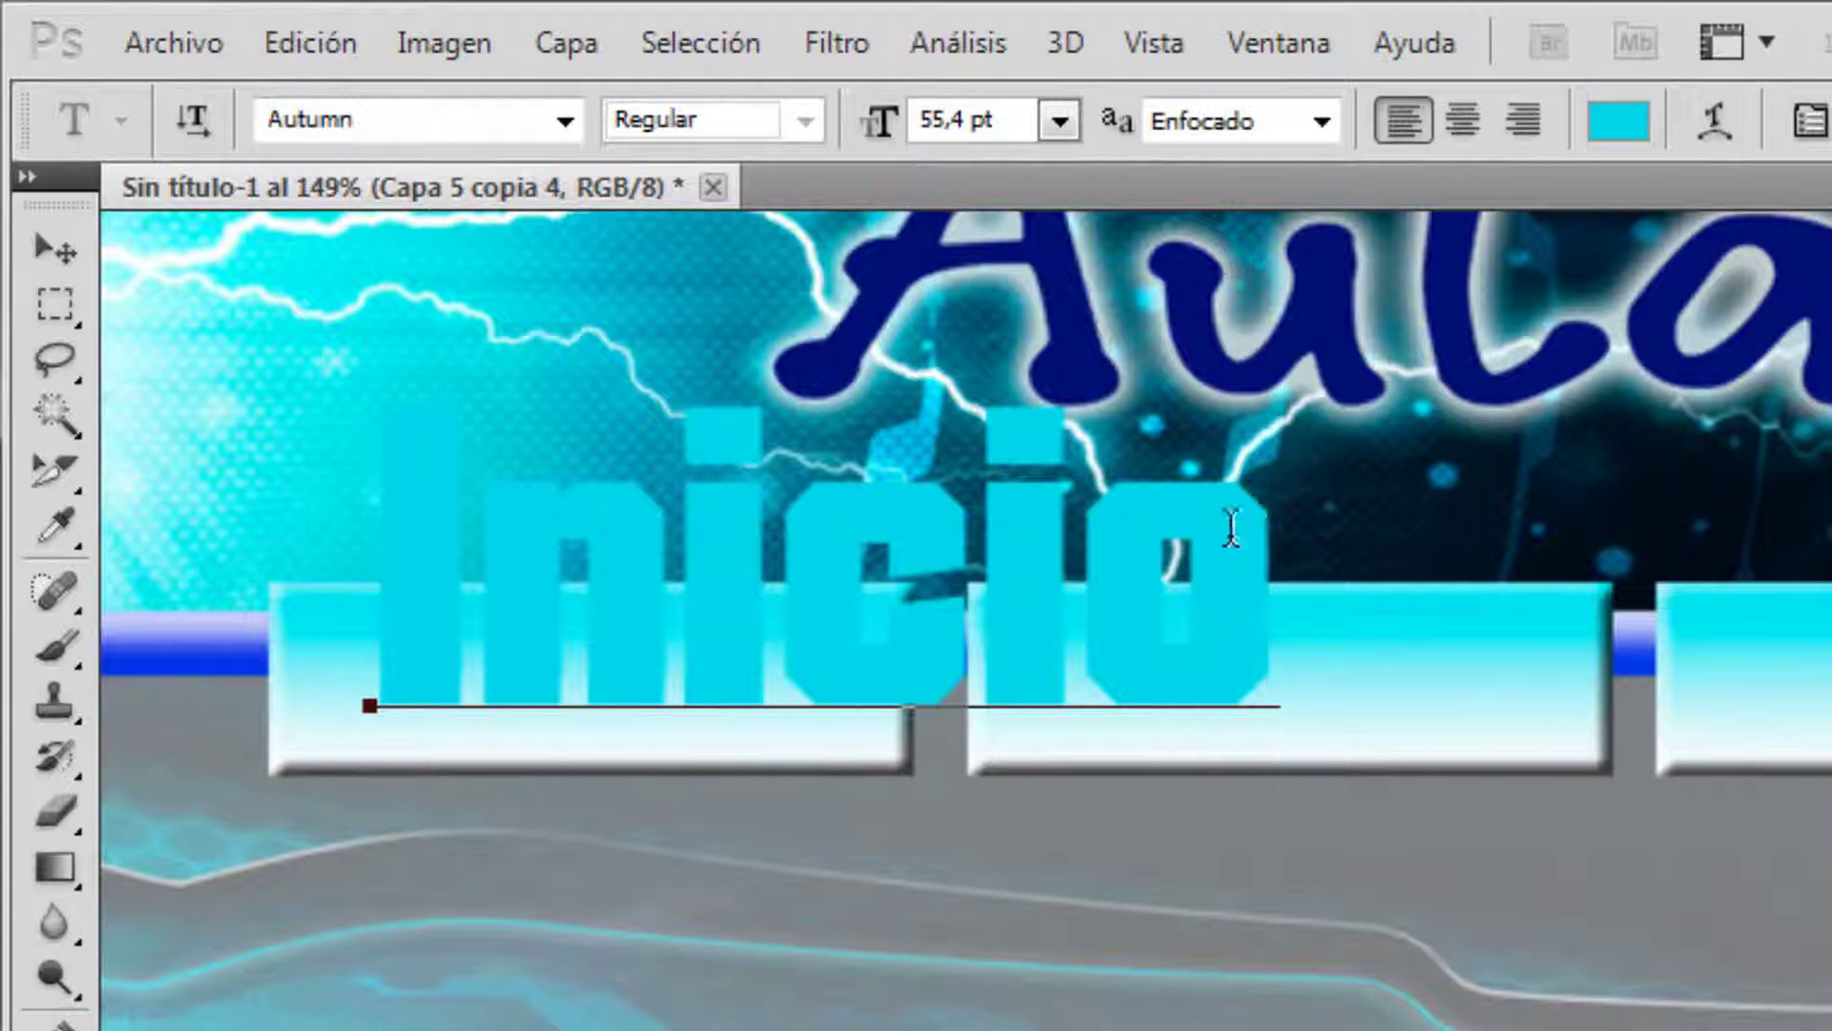
Step: Recolour the whole "Inicio" text to a dark navy blue
drag(1142, 584, 344, 589)
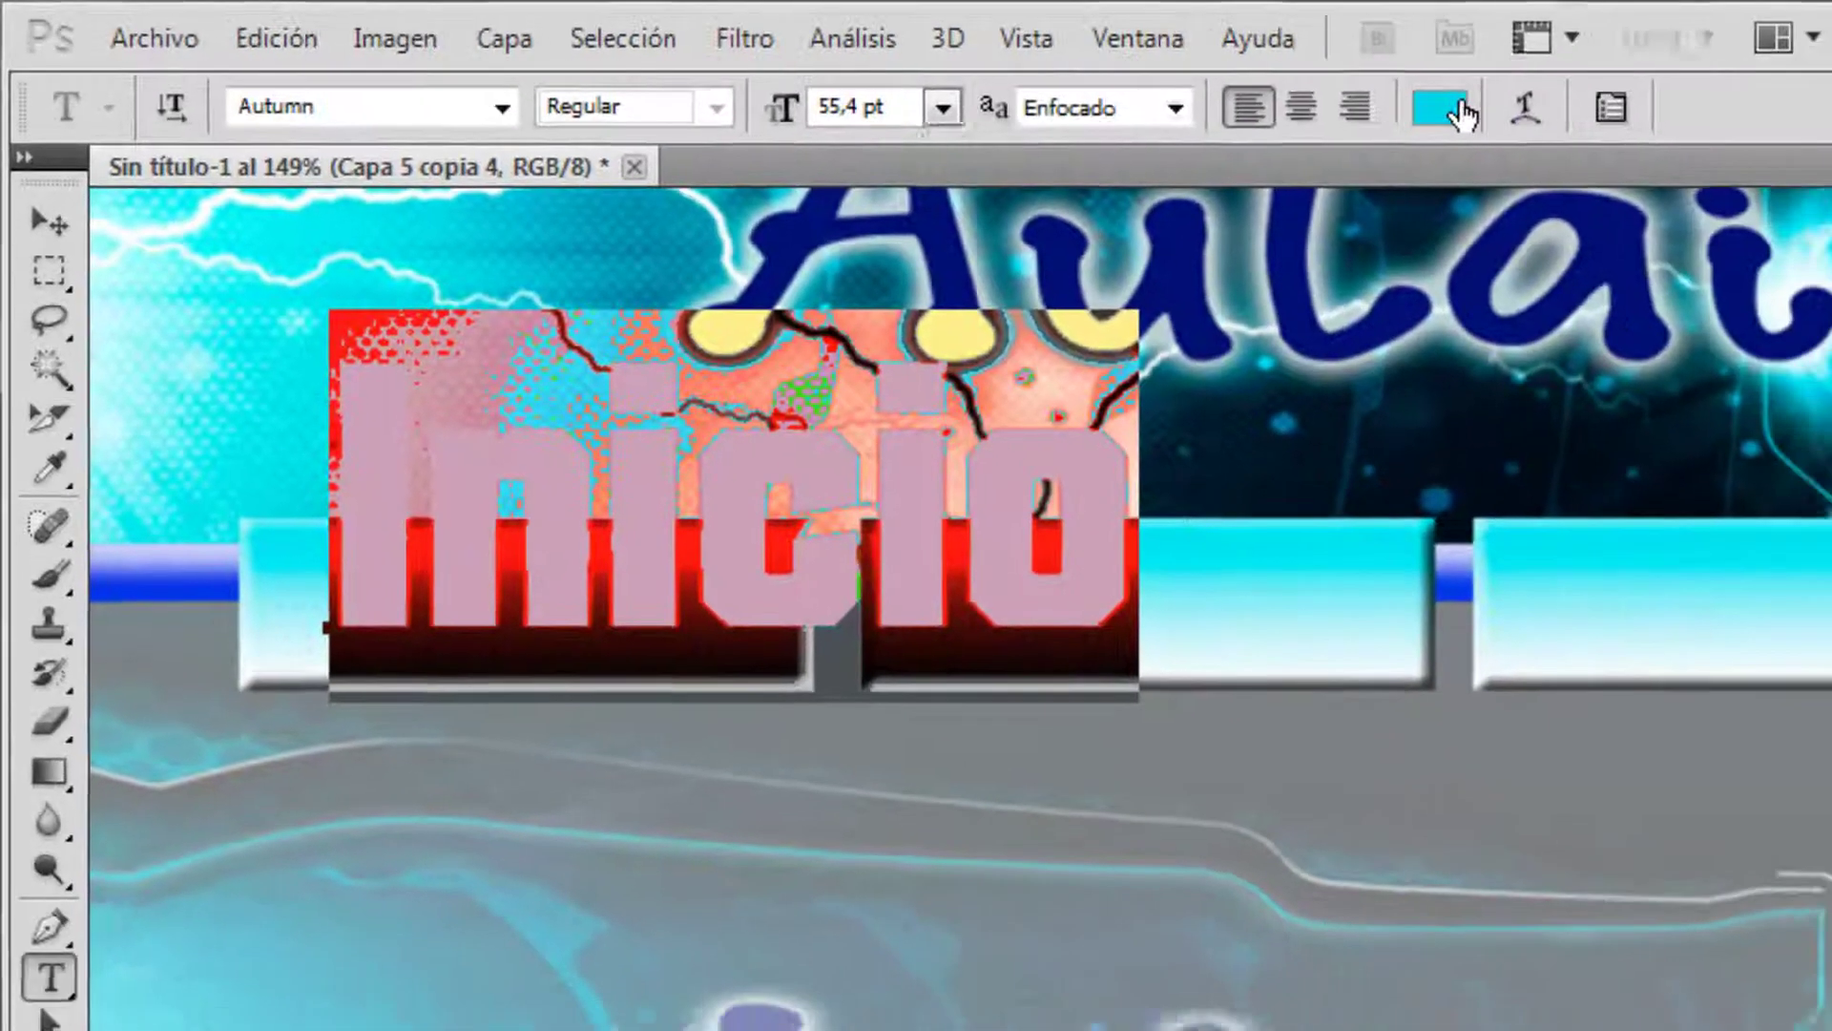
click(1441, 108)
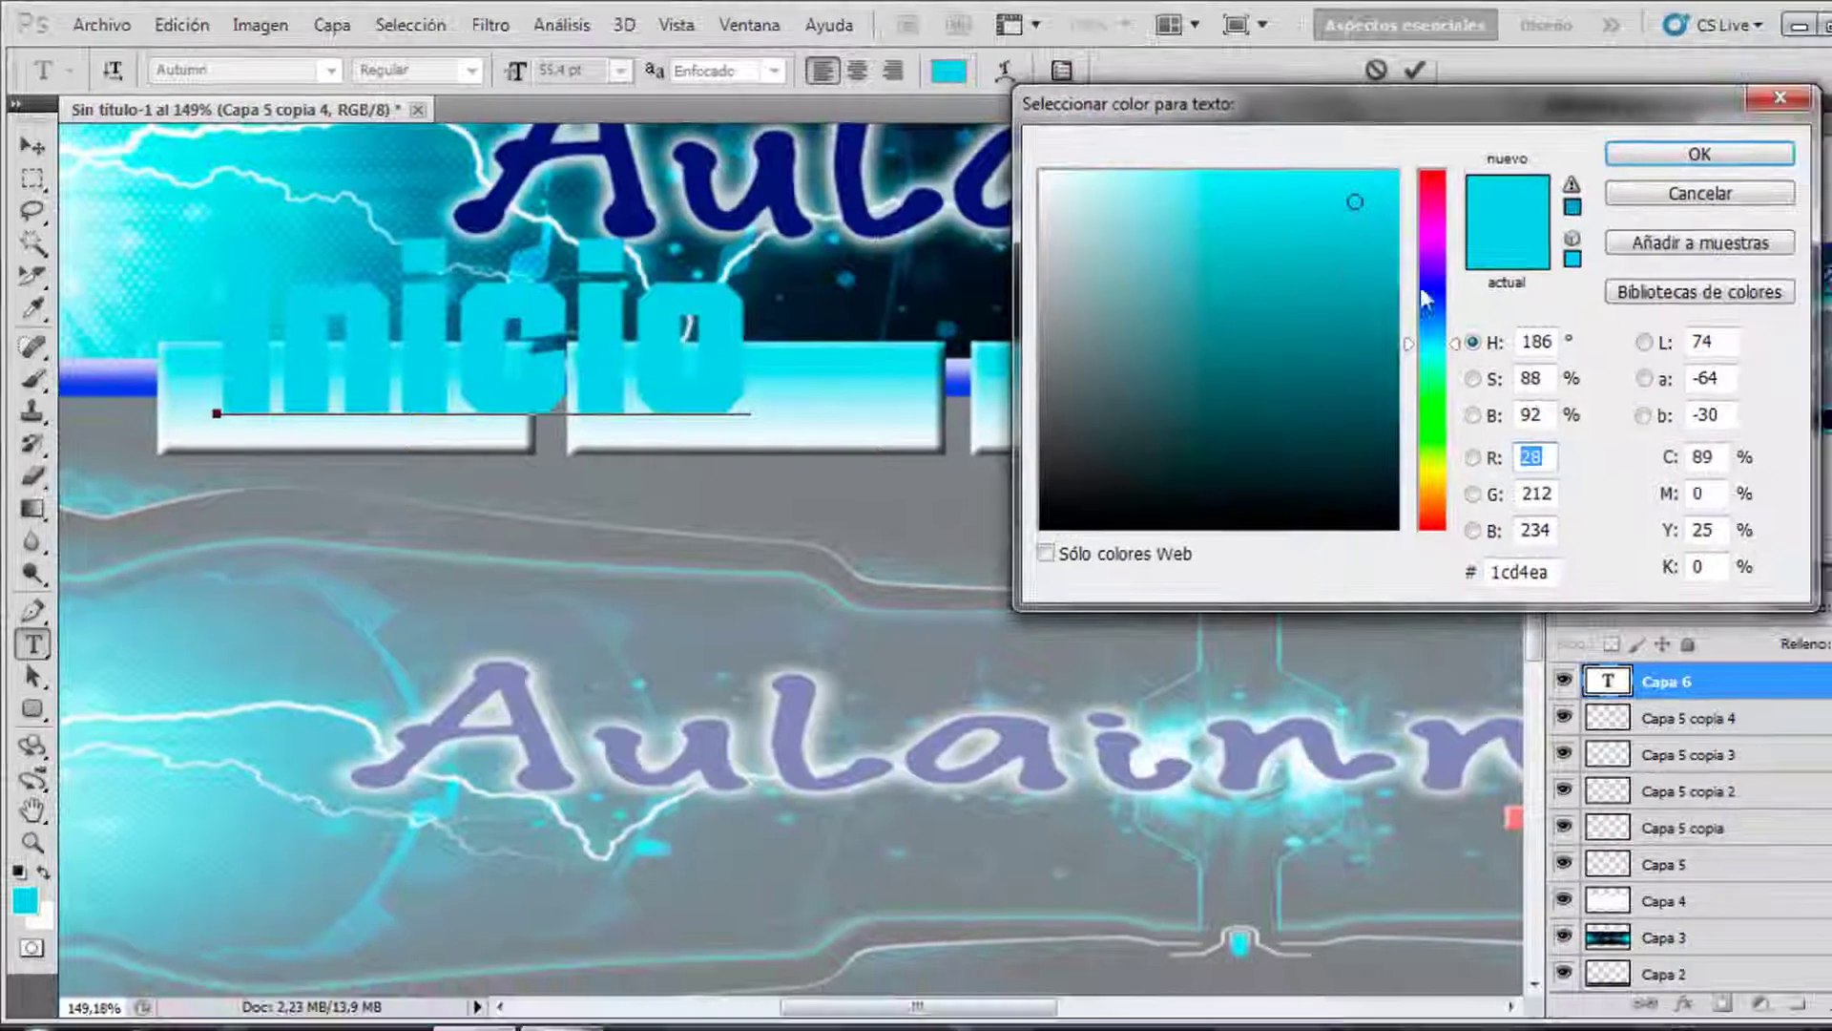
click(1432, 293)
drag(1378, 287, 1373, 370)
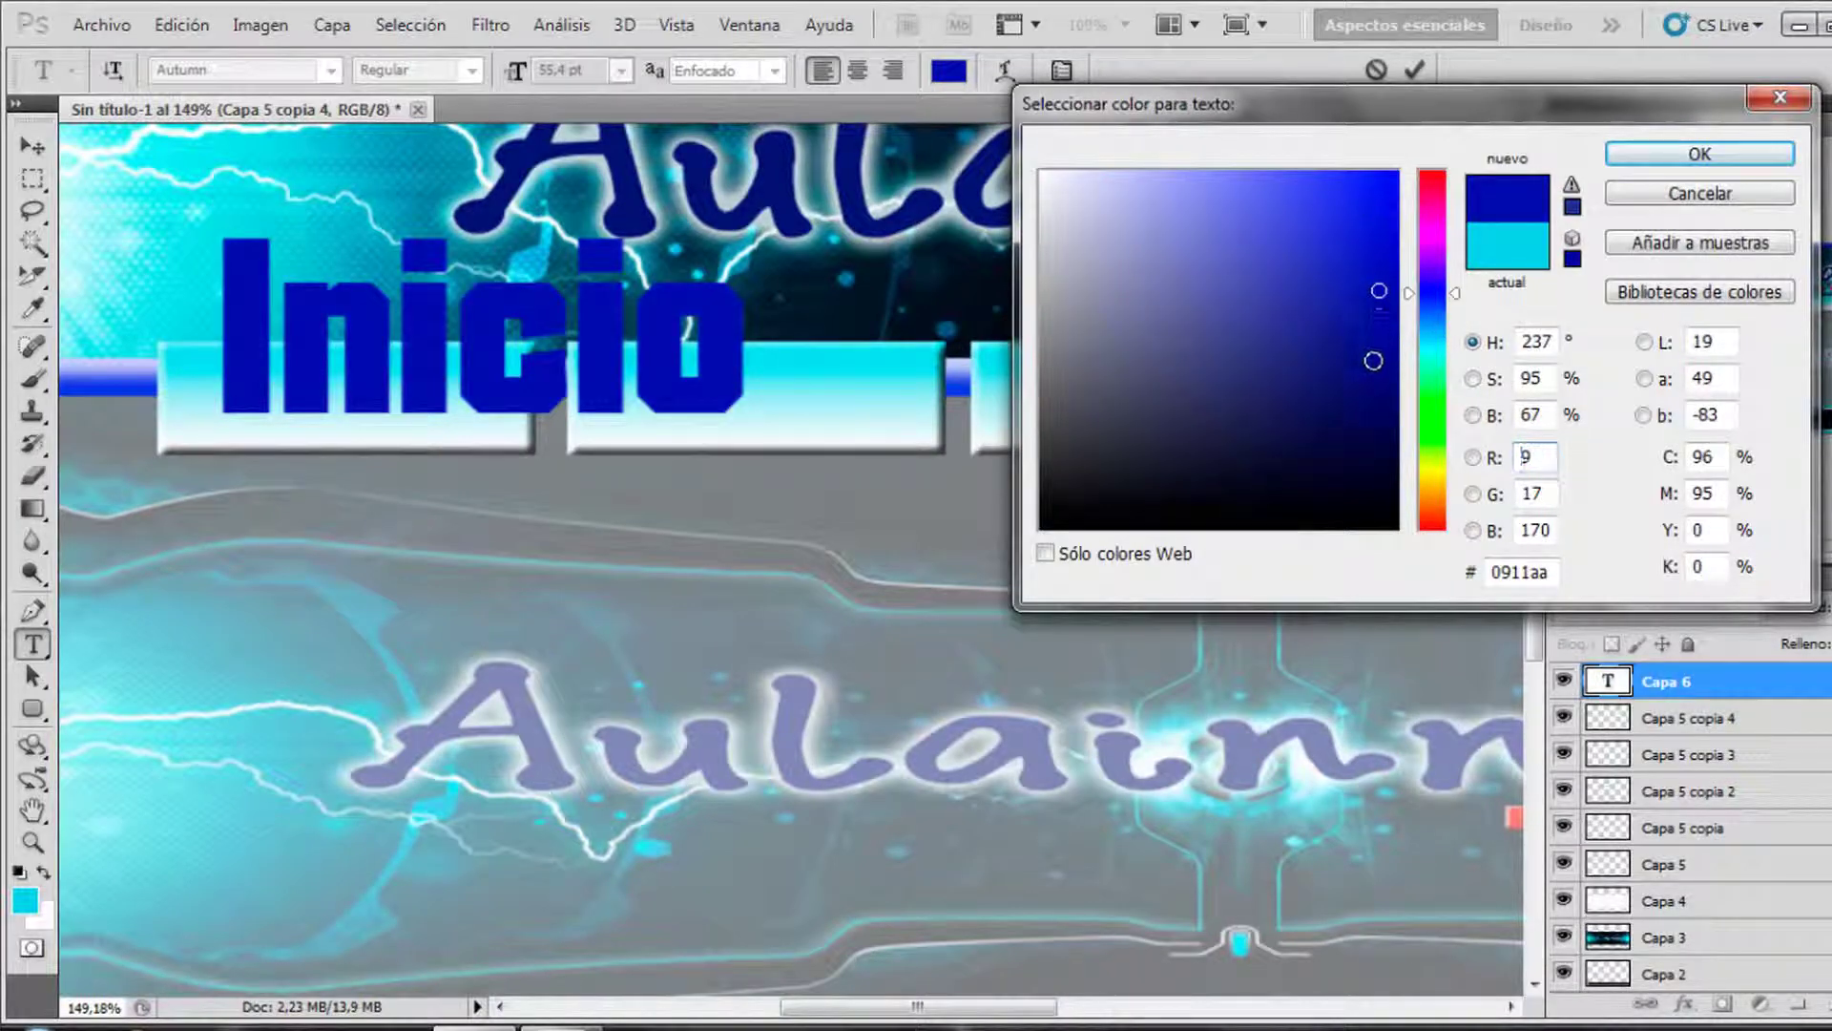
click(1649, 154)
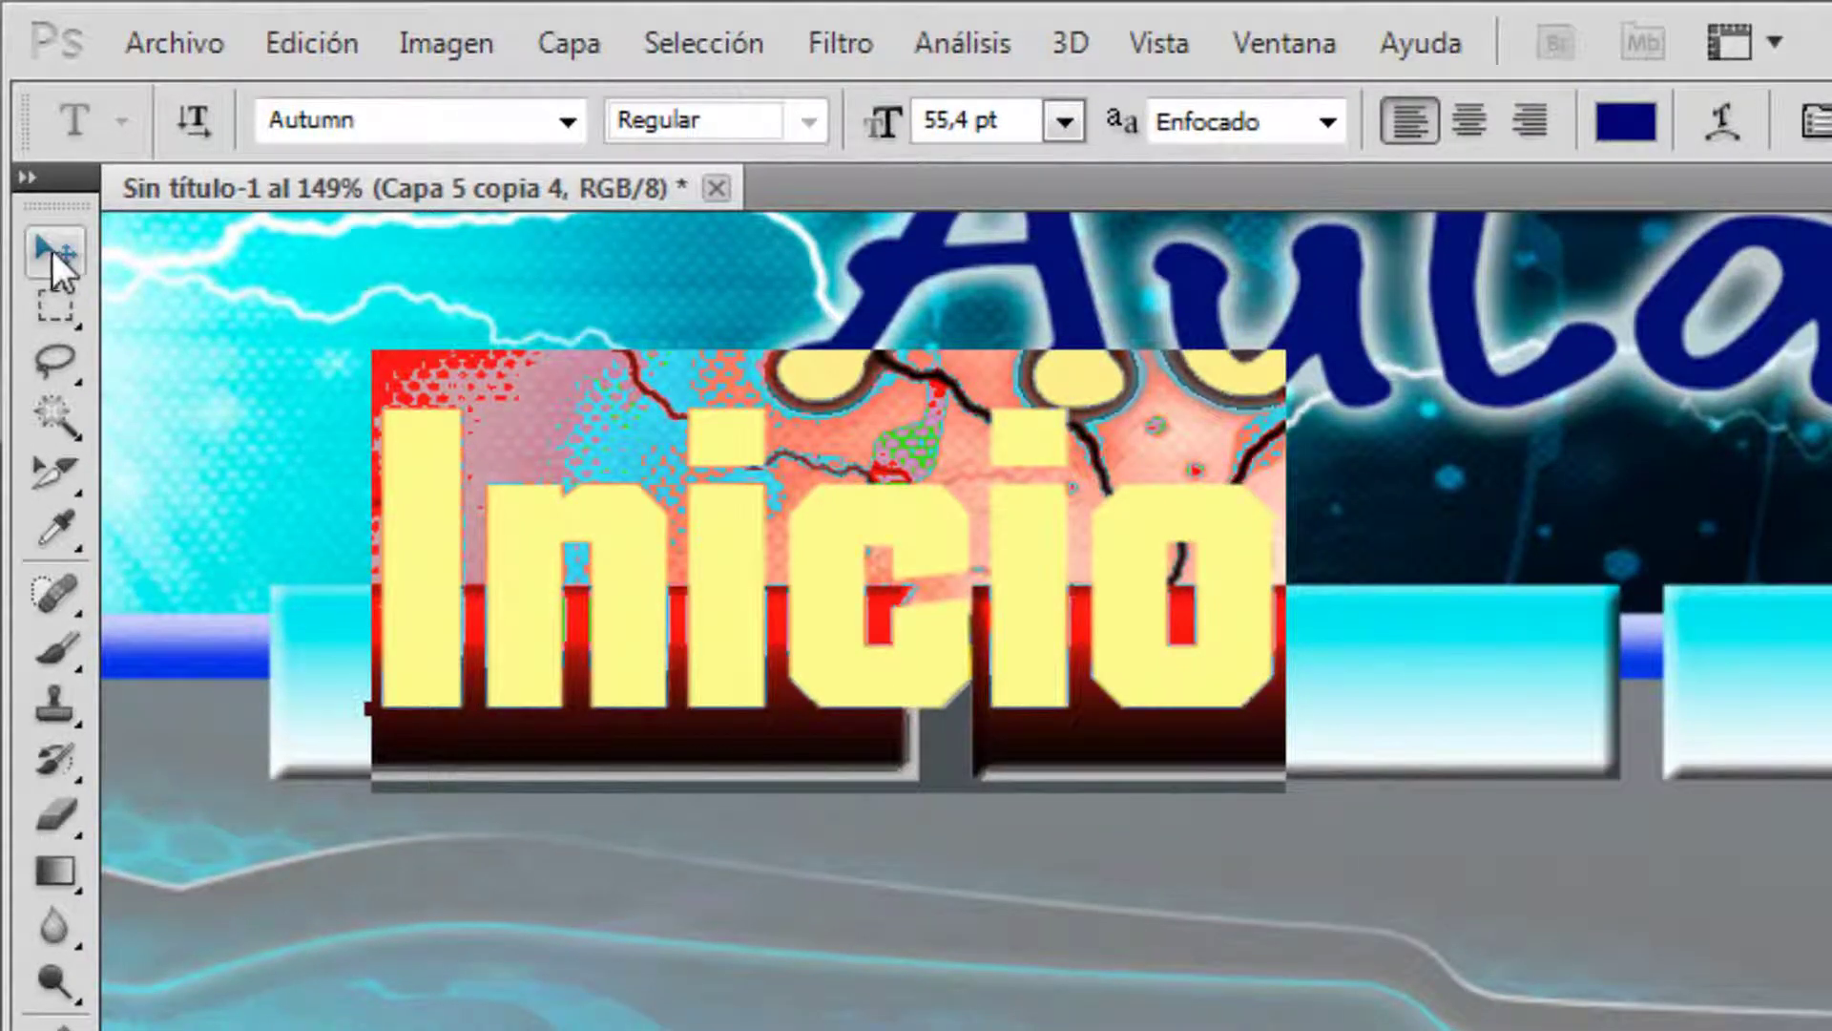
Step: Scale the "Inicio" text to about 46% width and 31% height and centre it on the first button
click(52, 249)
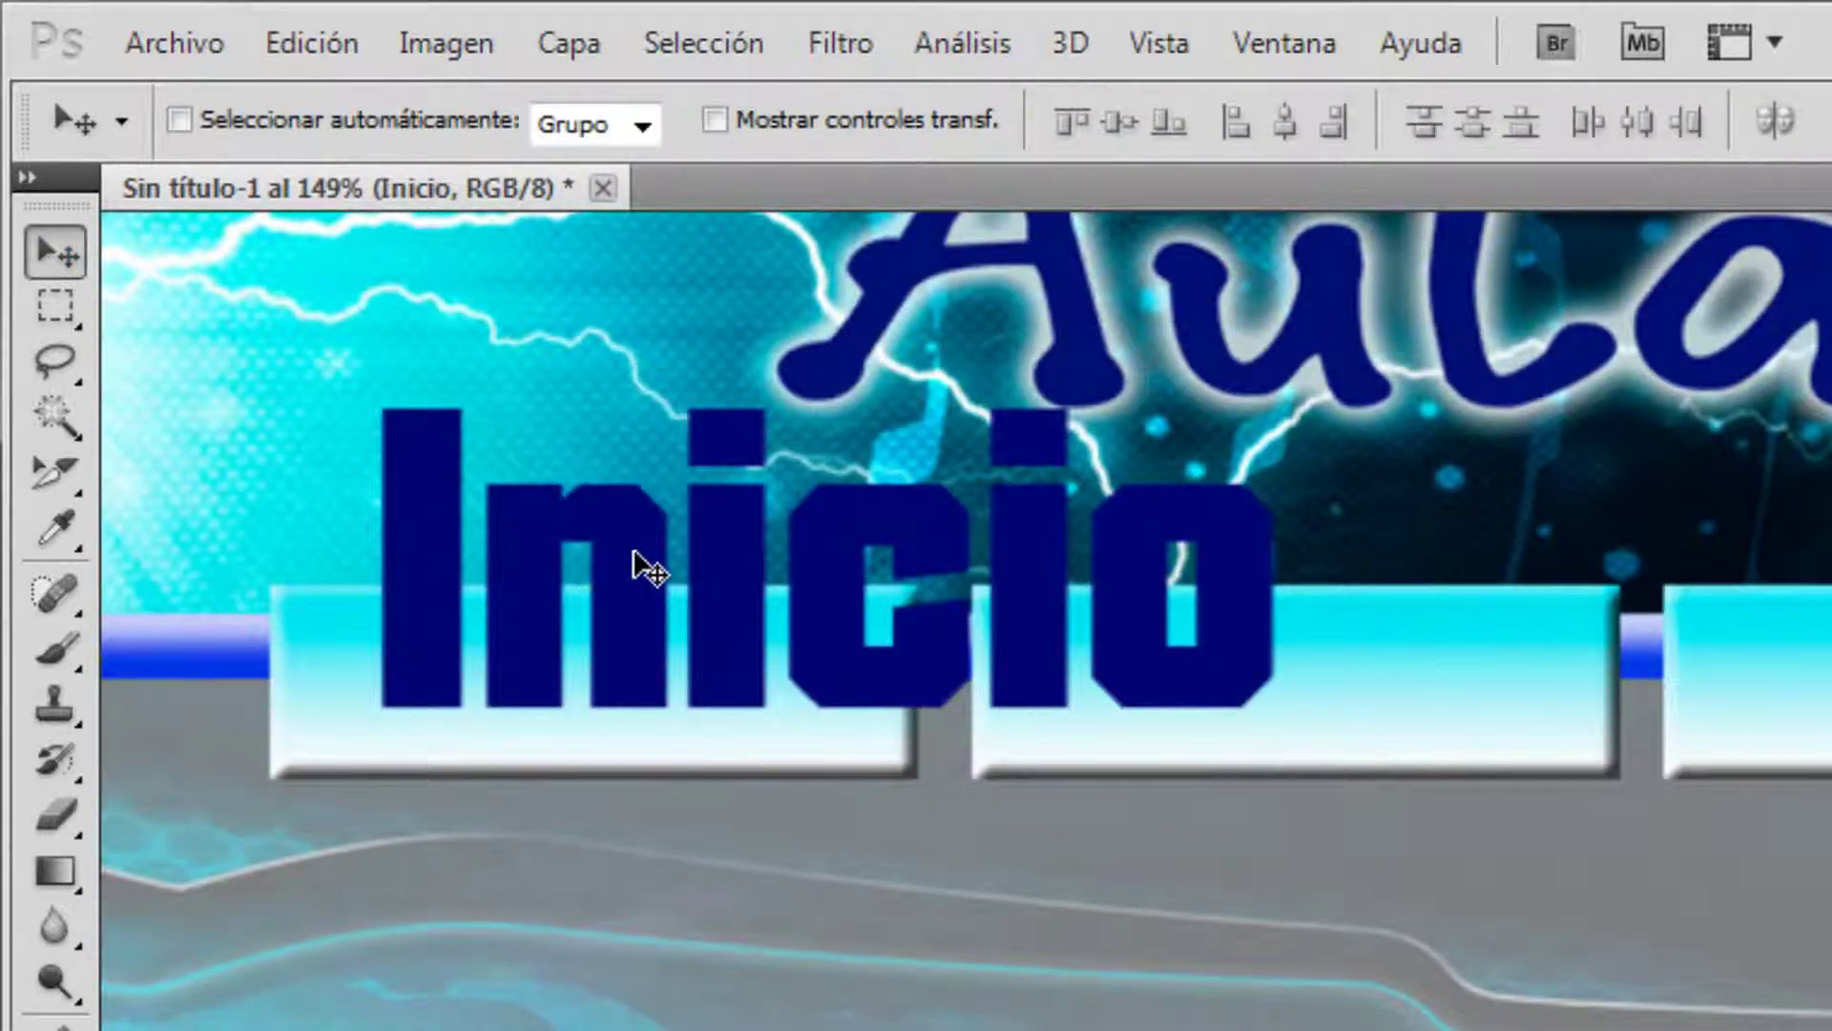
key(ctrl+t)
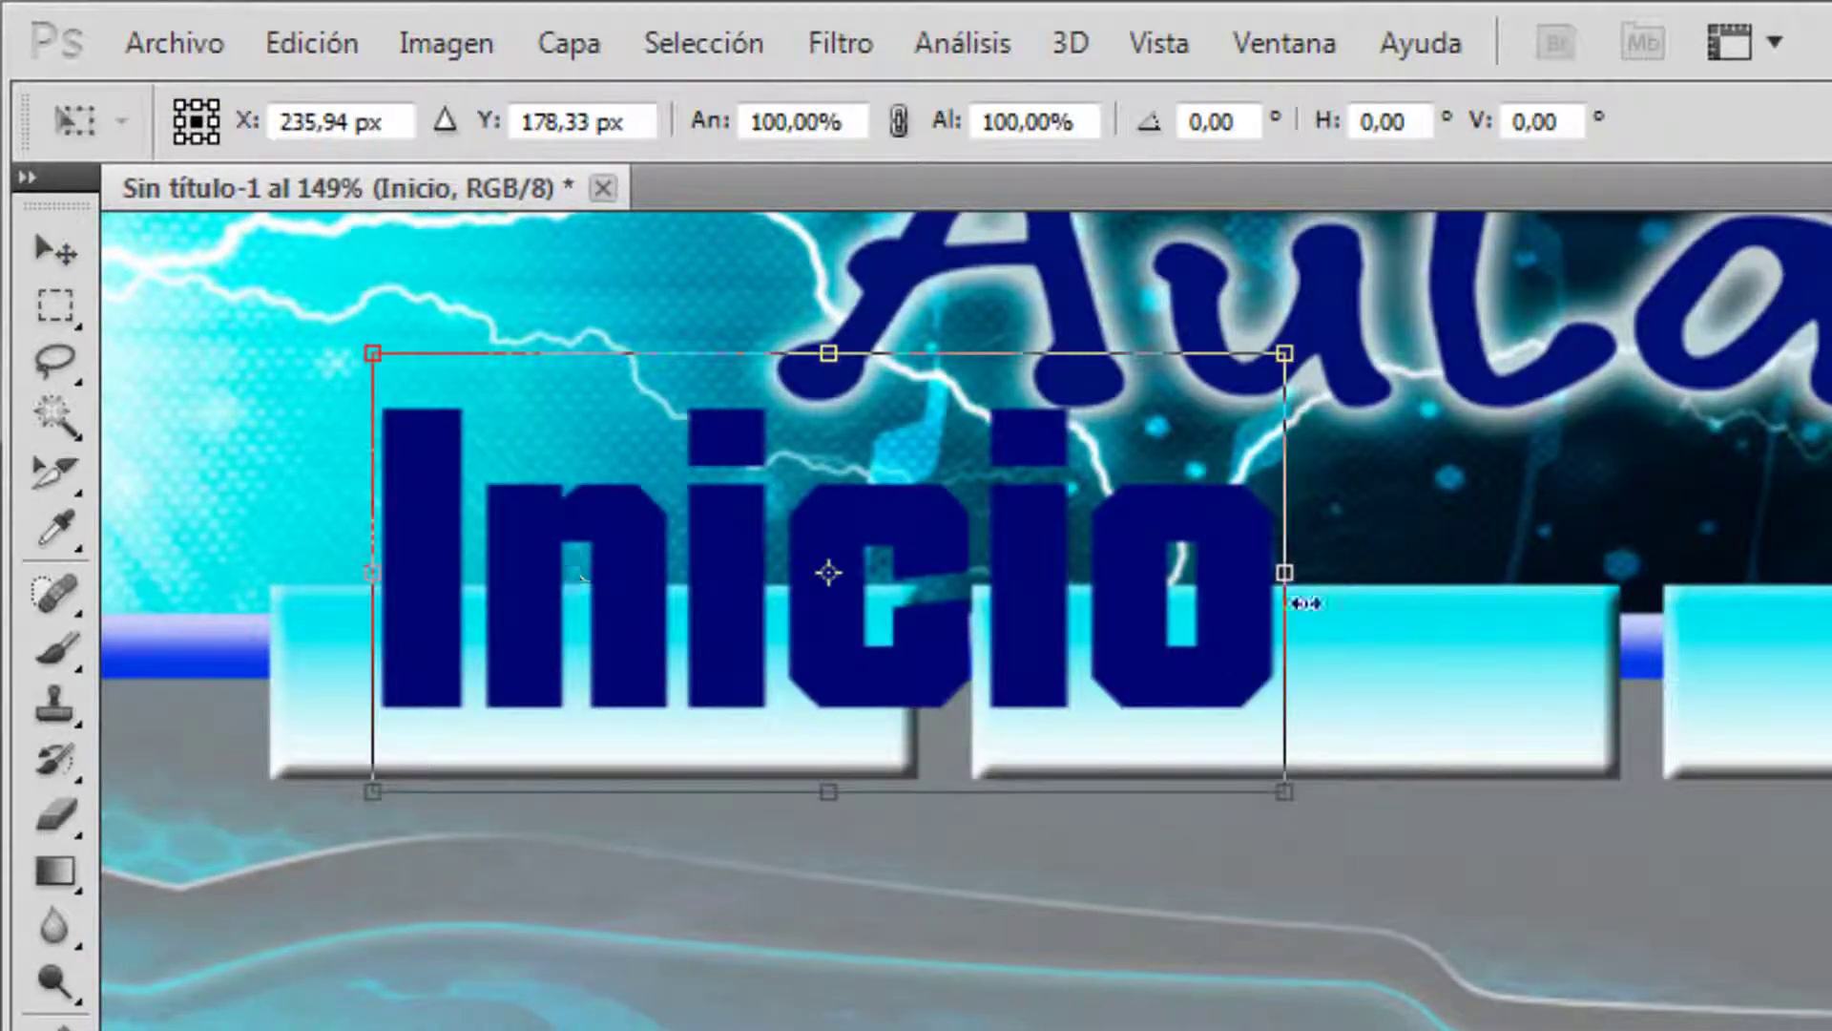
drag(1284, 354, 799, 650)
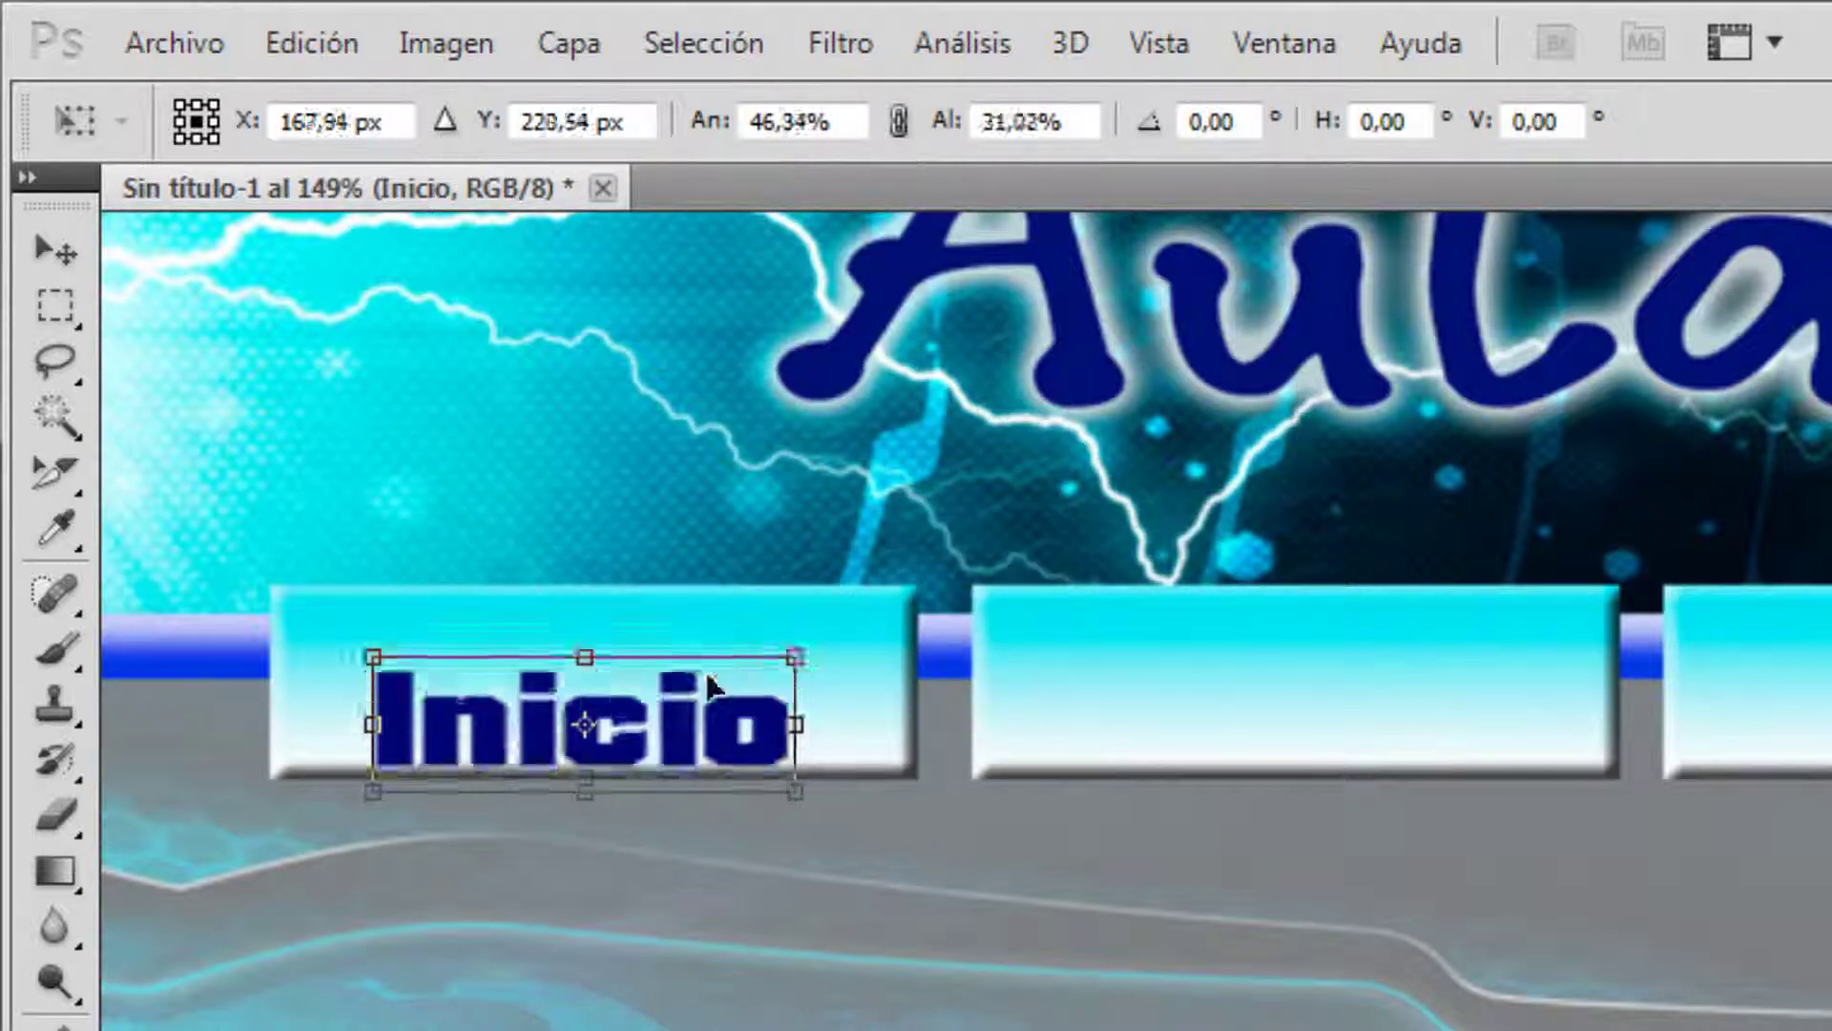
drag(677, 724, 663, 684)
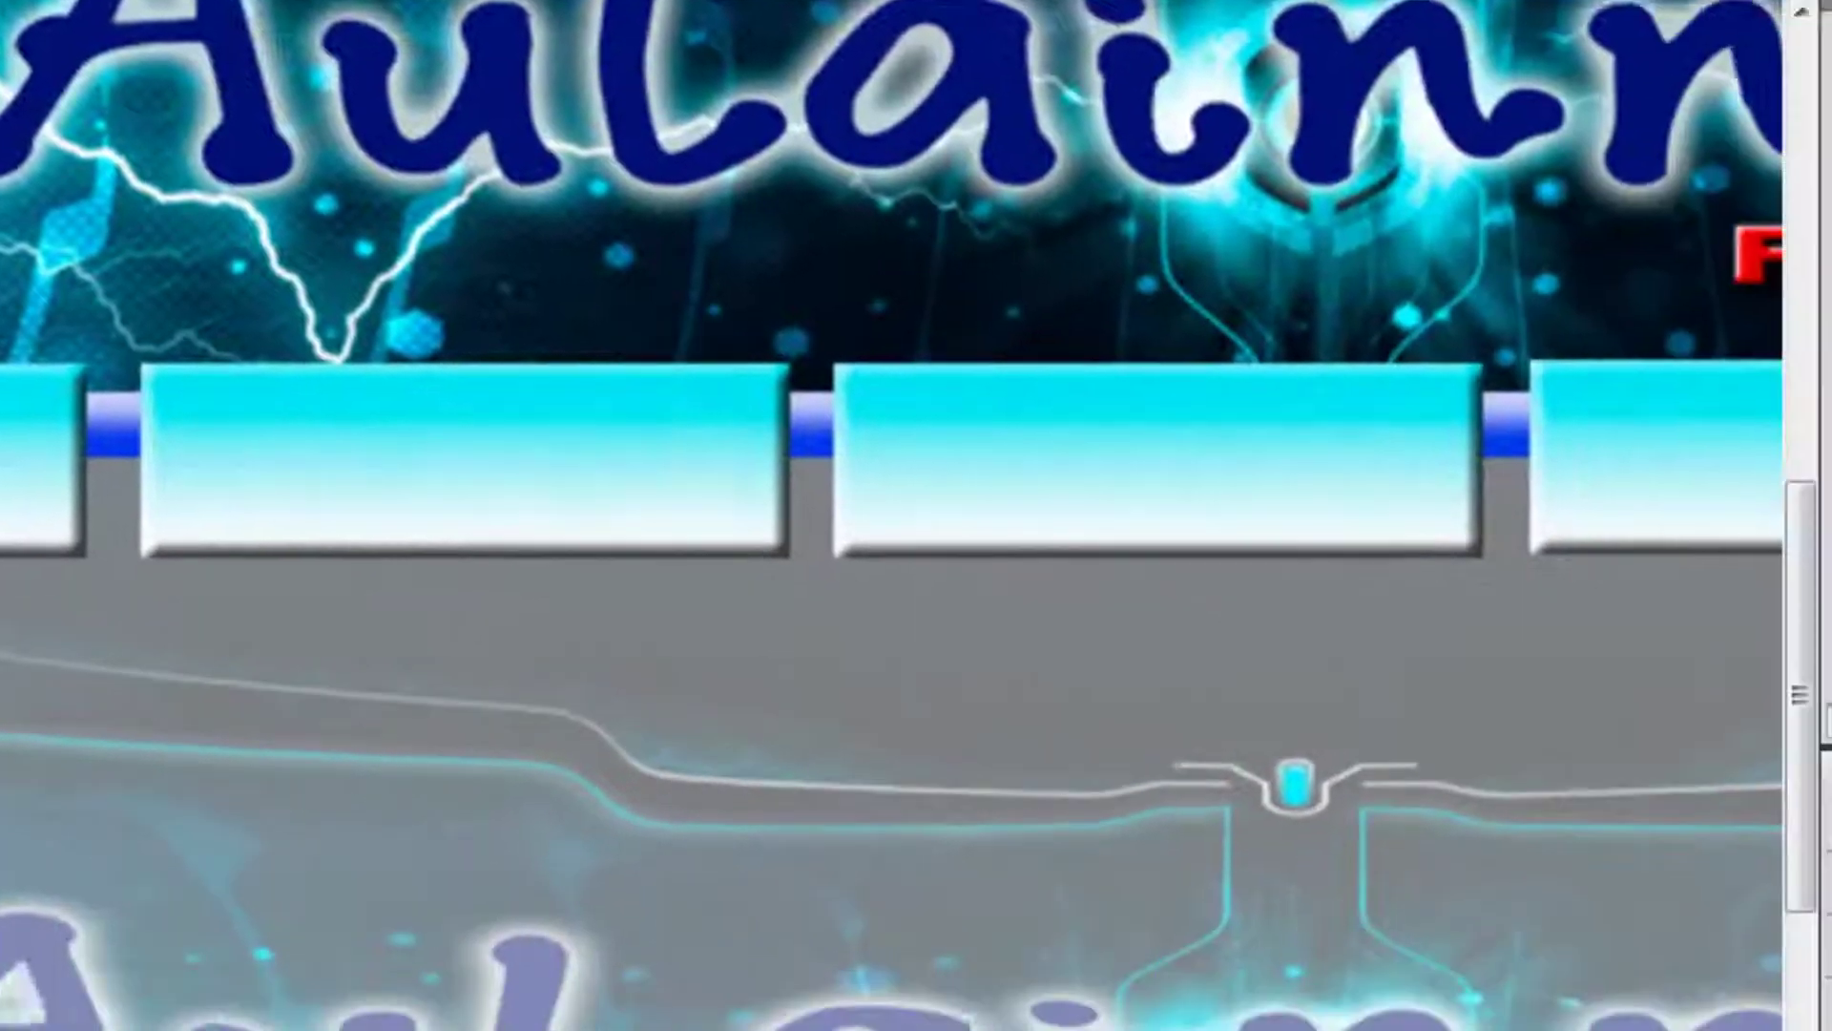
key(Return)
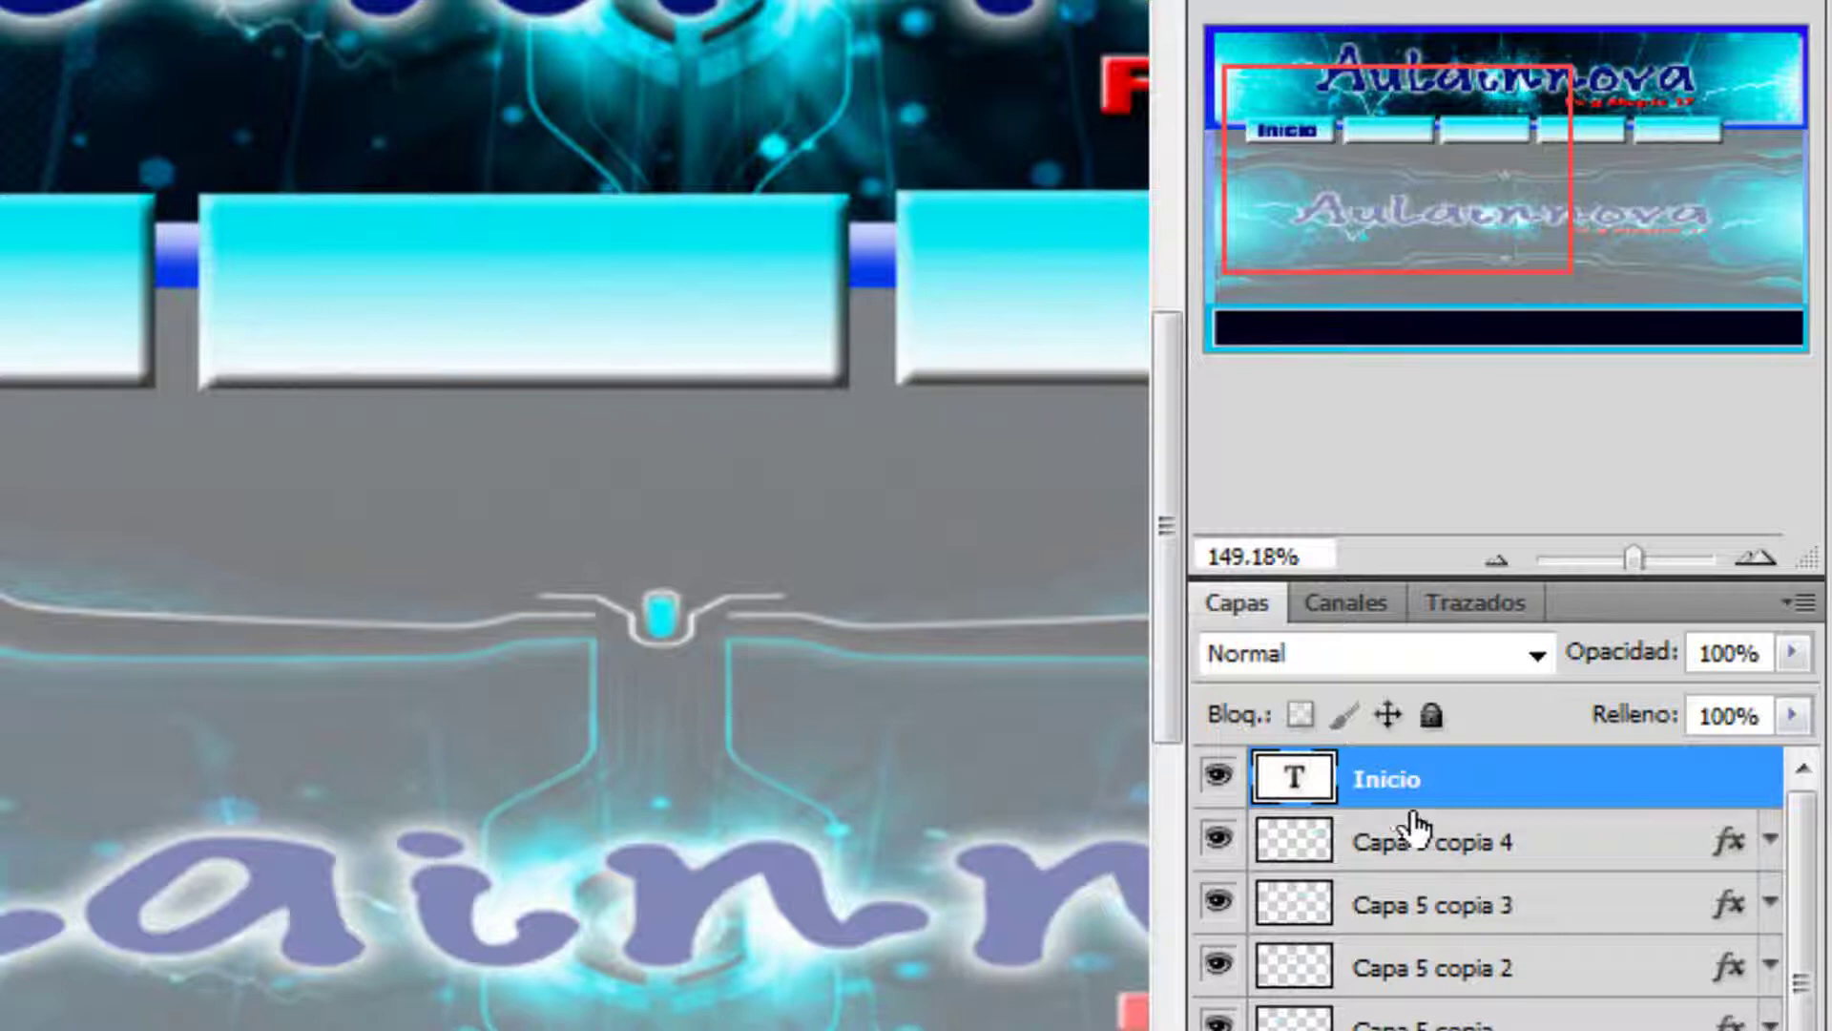
Step: Add an outer glow to the Inicio layer in bright yellow f8f805 with the Normal blend mode
right_click(1418, 771)
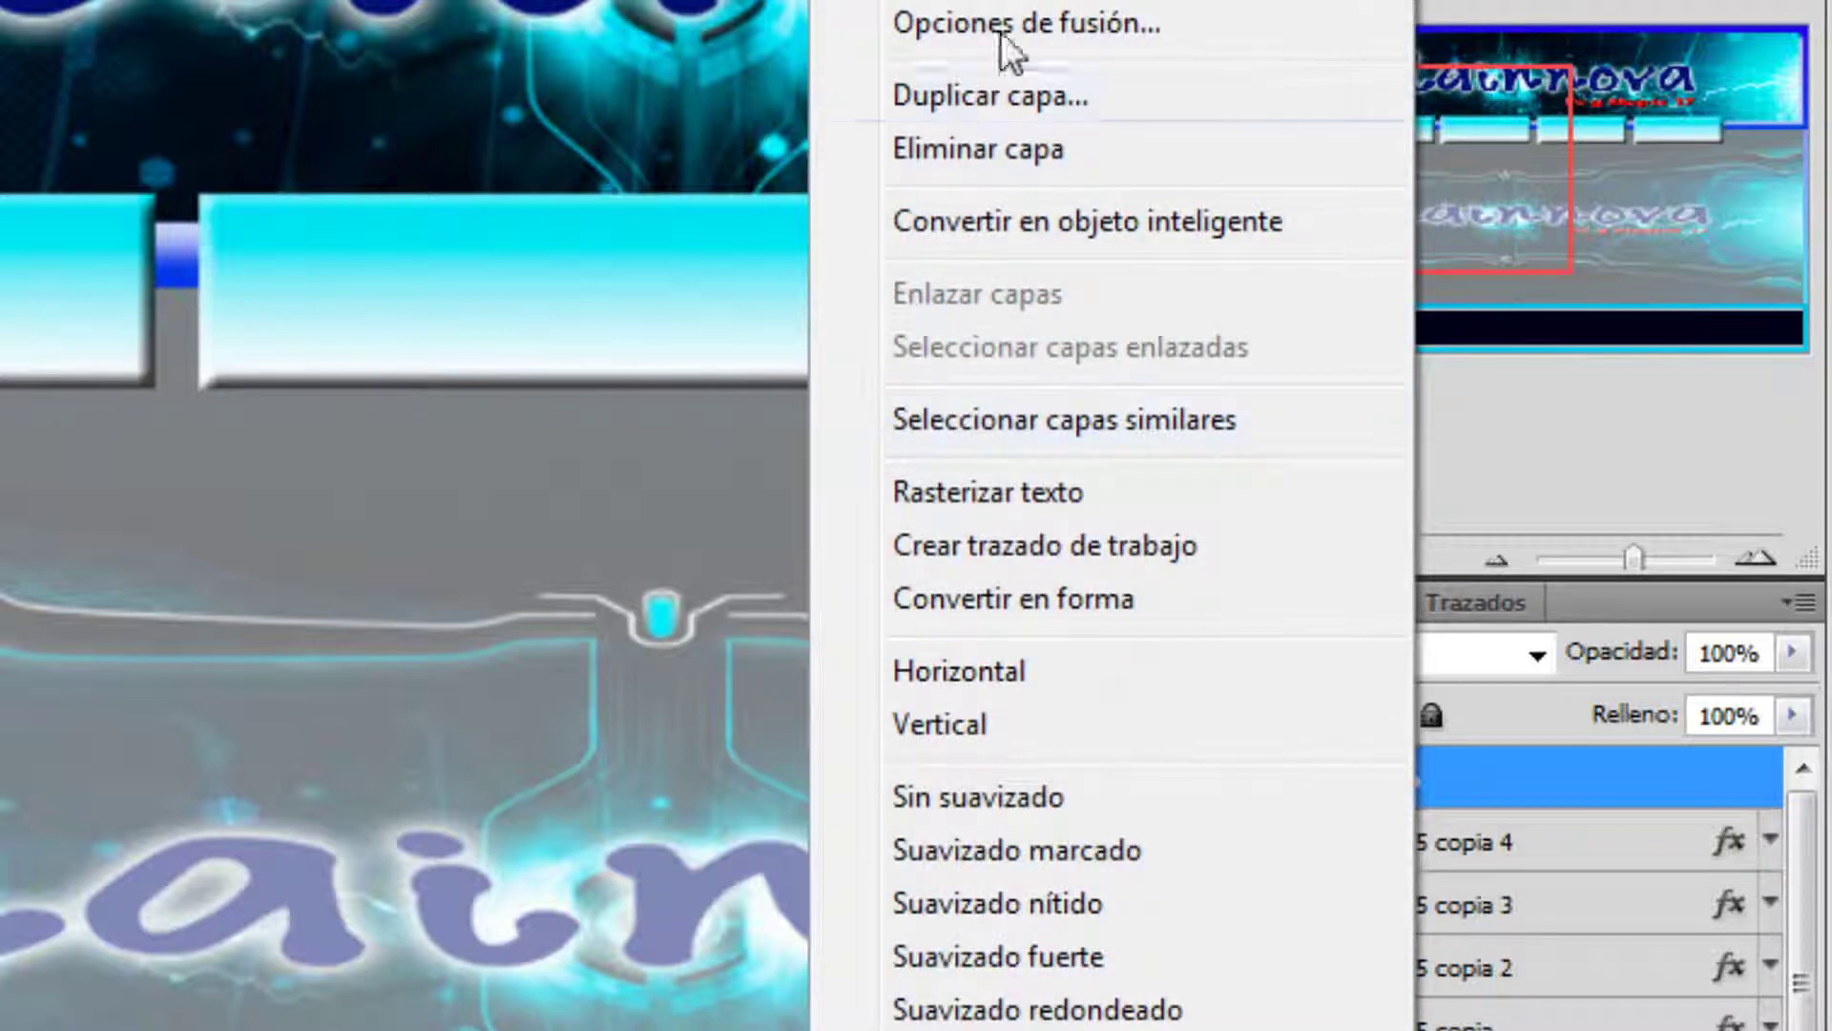
click(1002, 49)
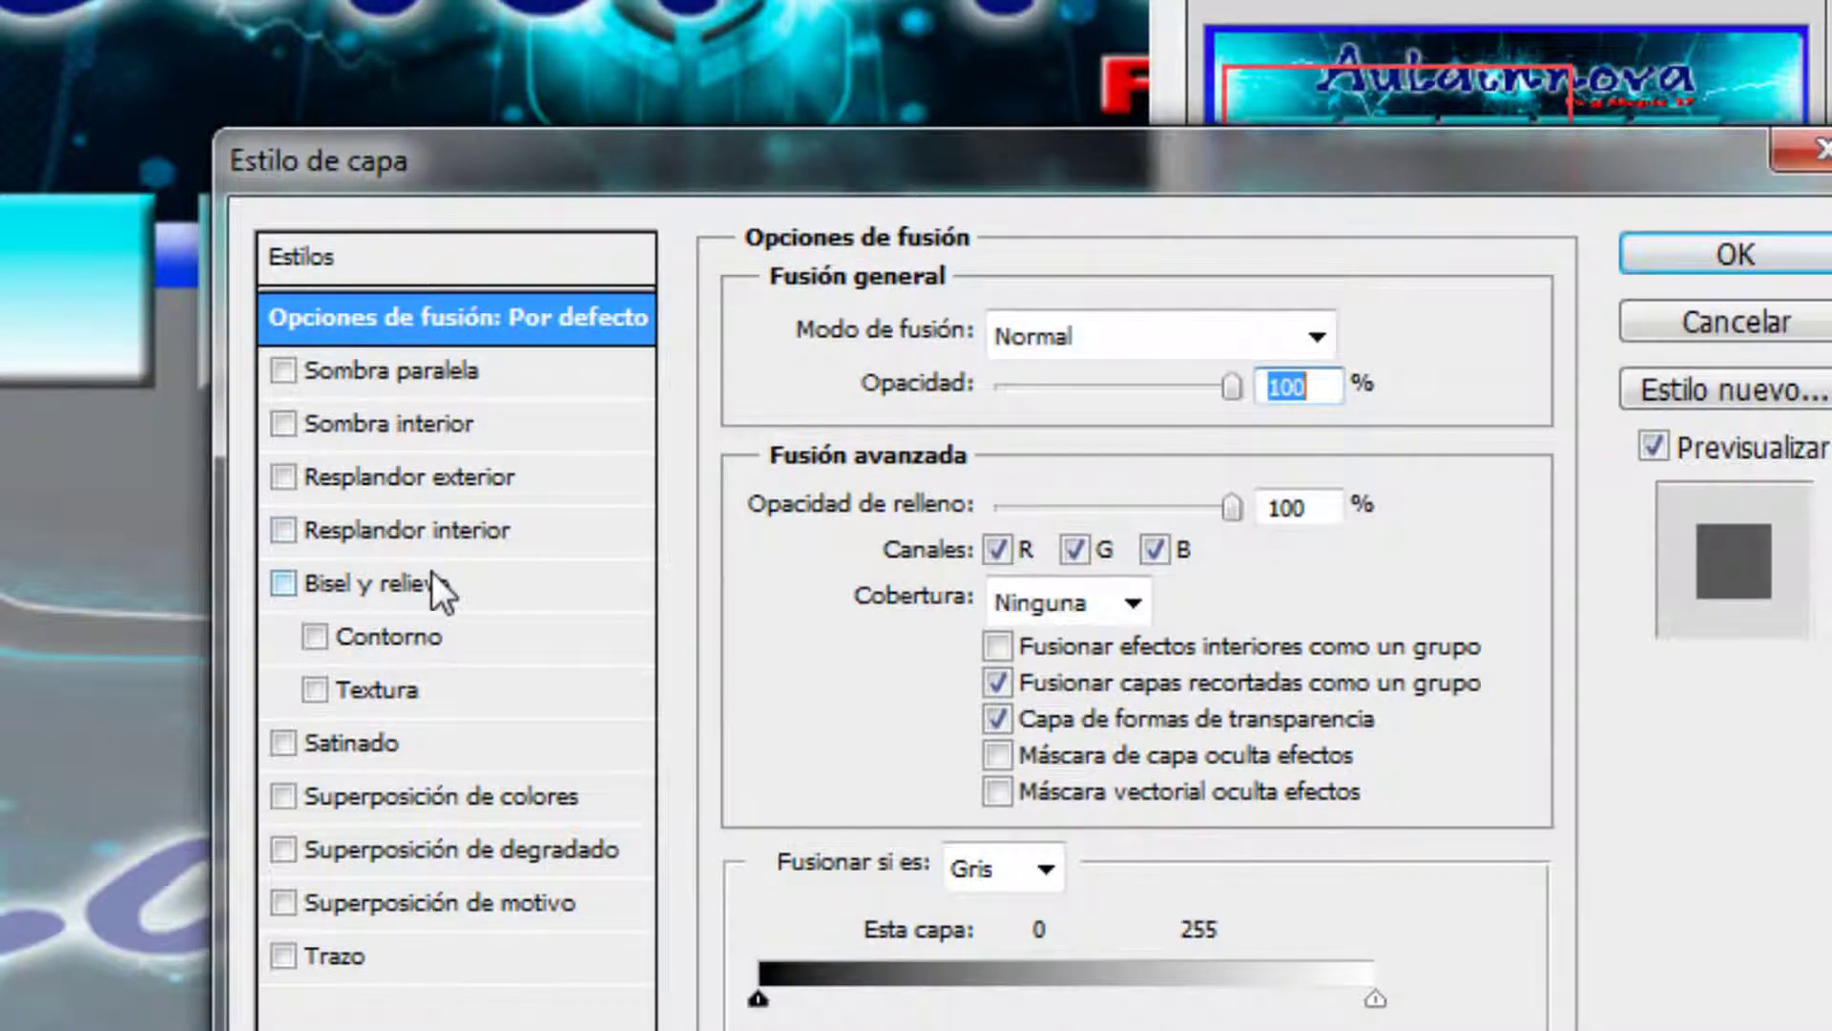
click(441, 474)
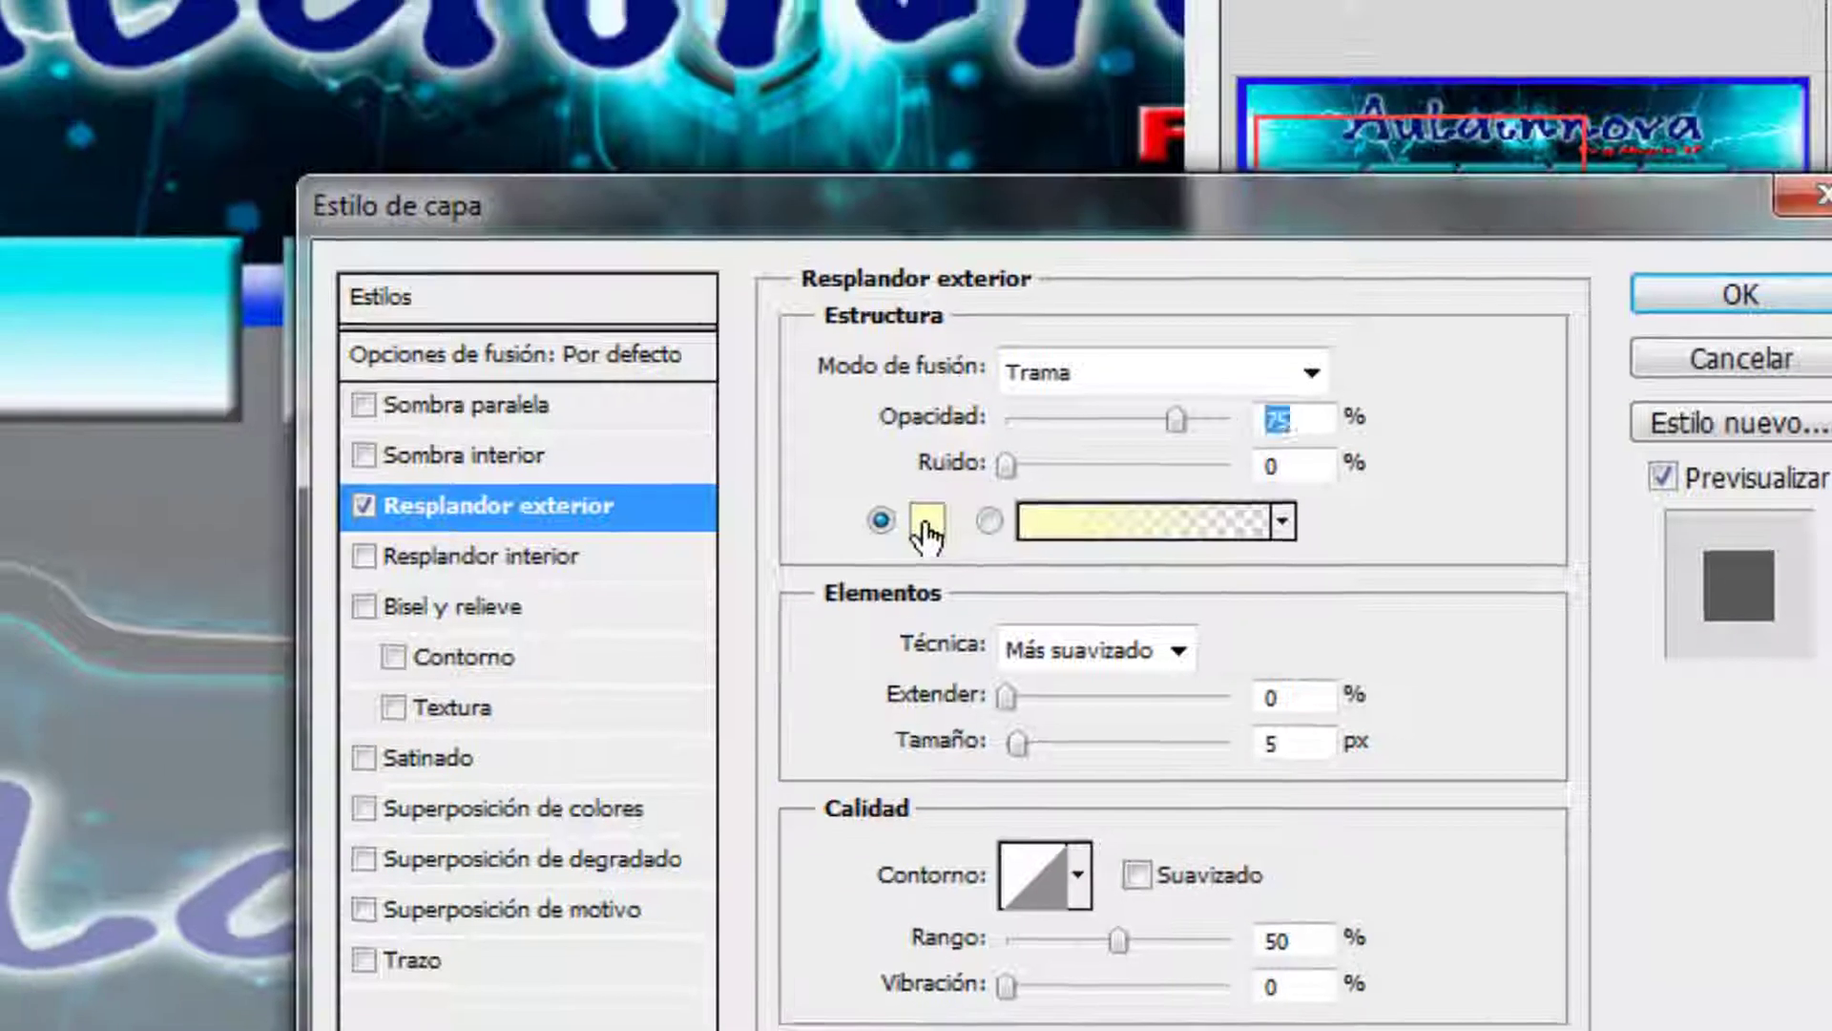
click(877, 491)
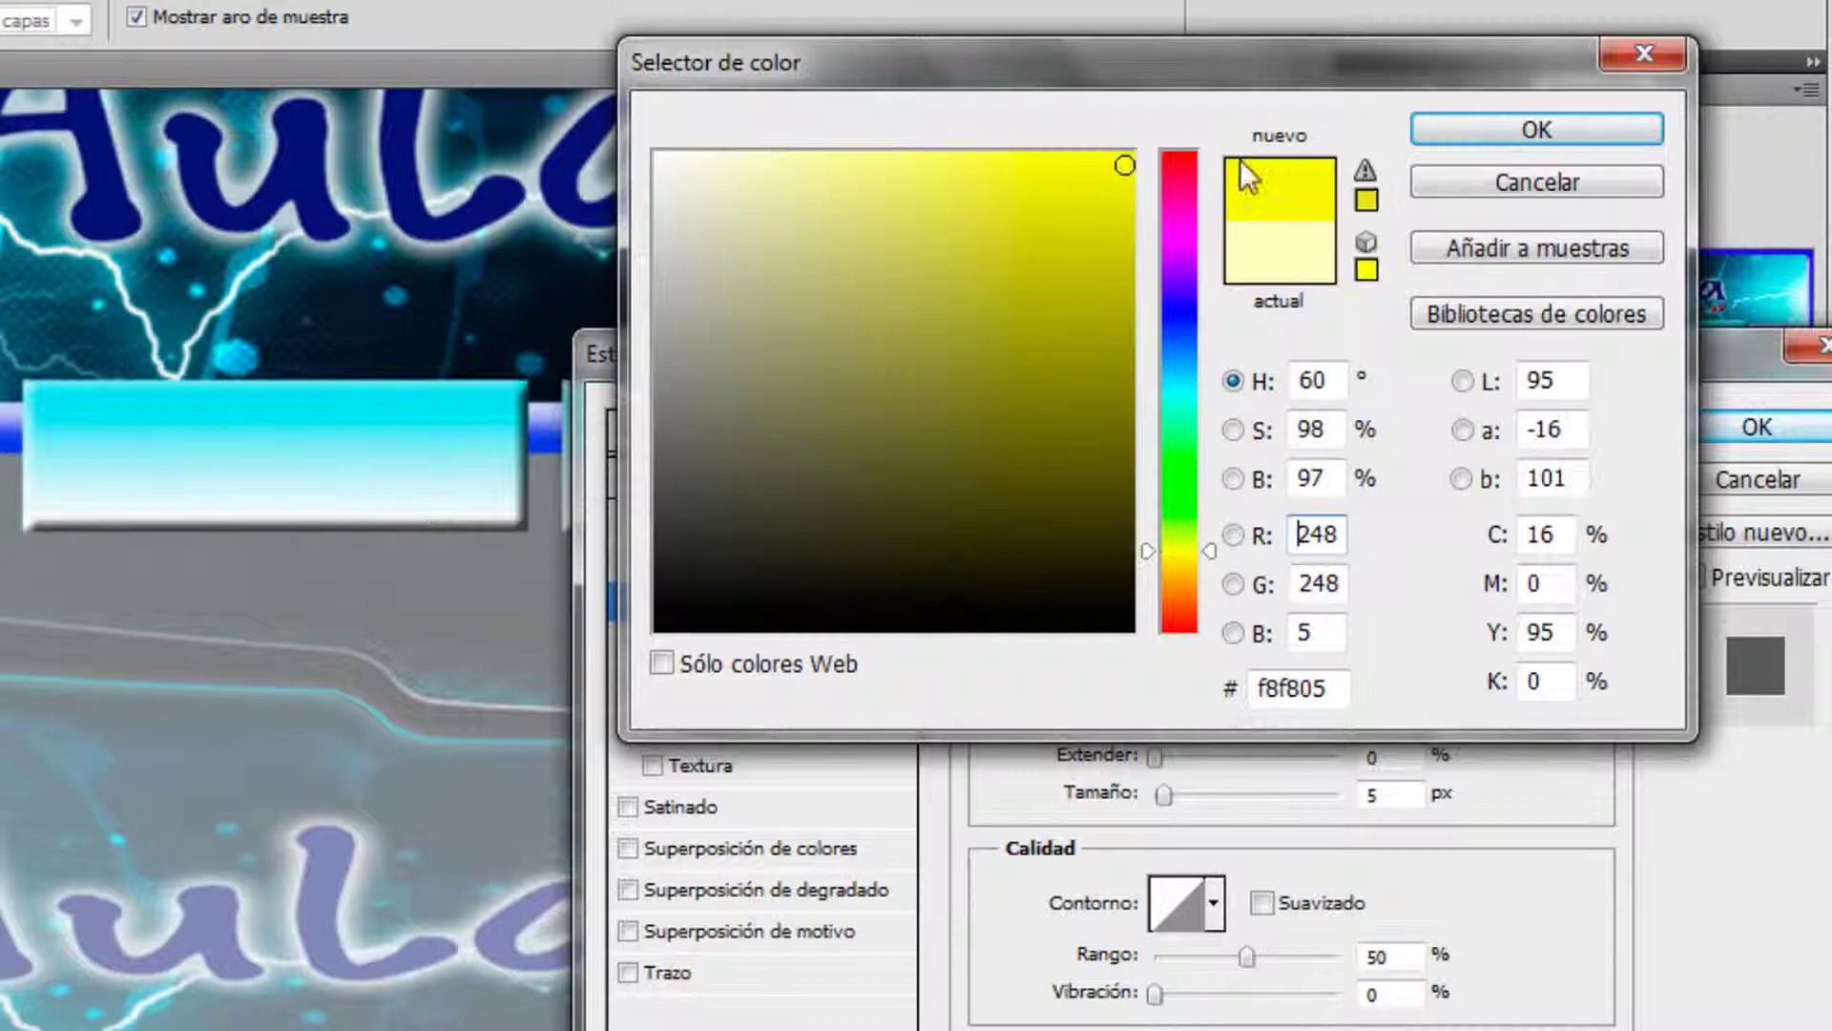
click(1505, 136)
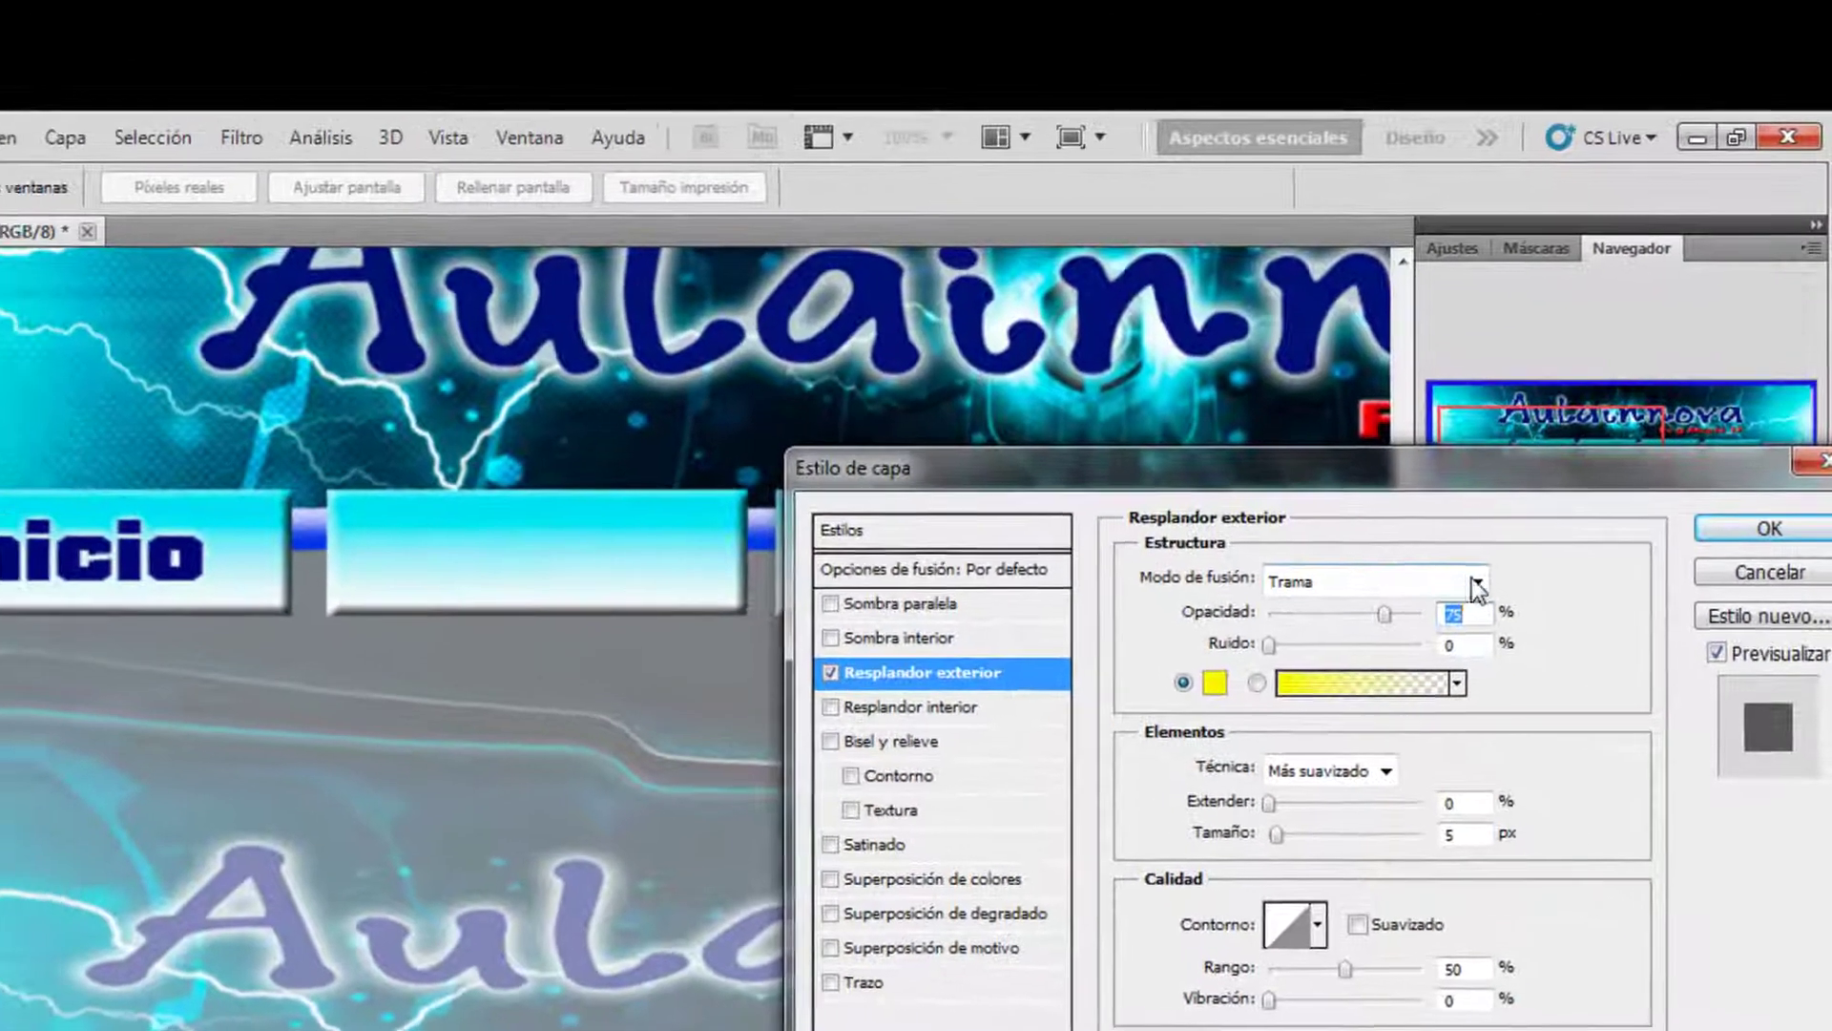
click(1476, 584)
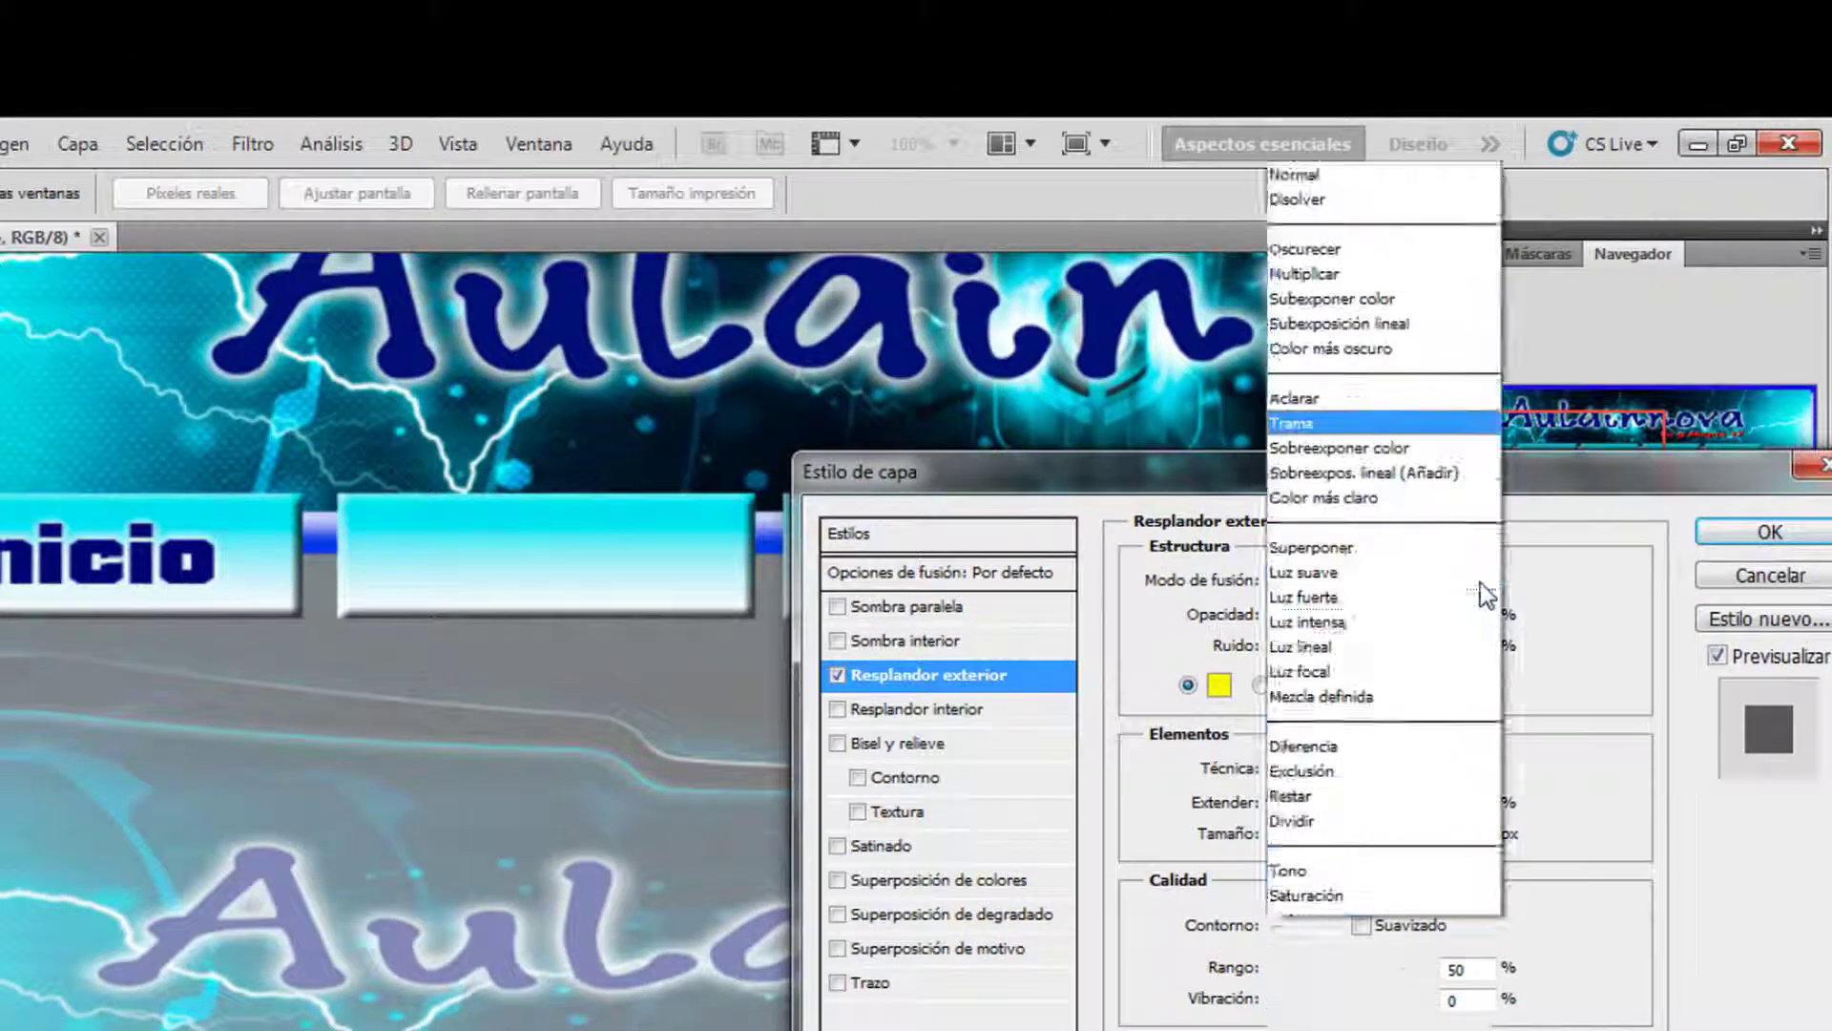
click(1334, 138)
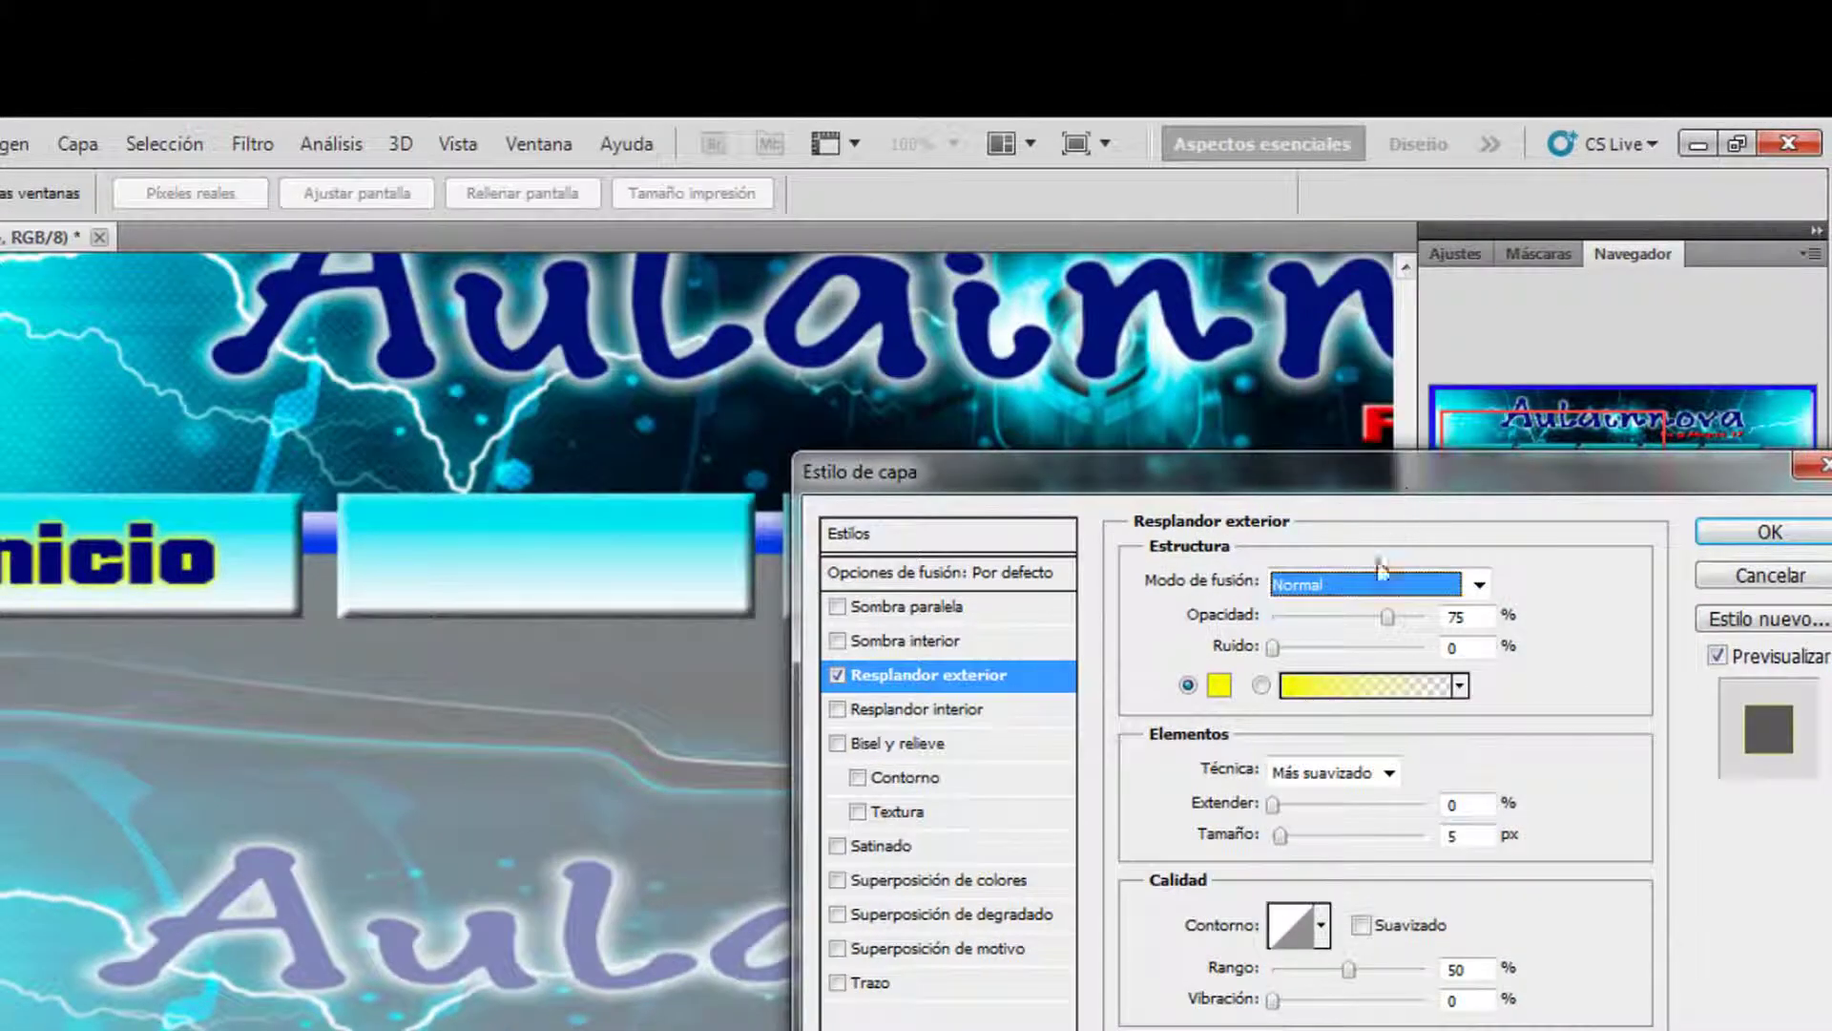
Step: Set the Inicio outer glow's spread to 6% and size to 10 px, apply it and collapse the layer's effects list
drag(1284, 838, 1284, 805)
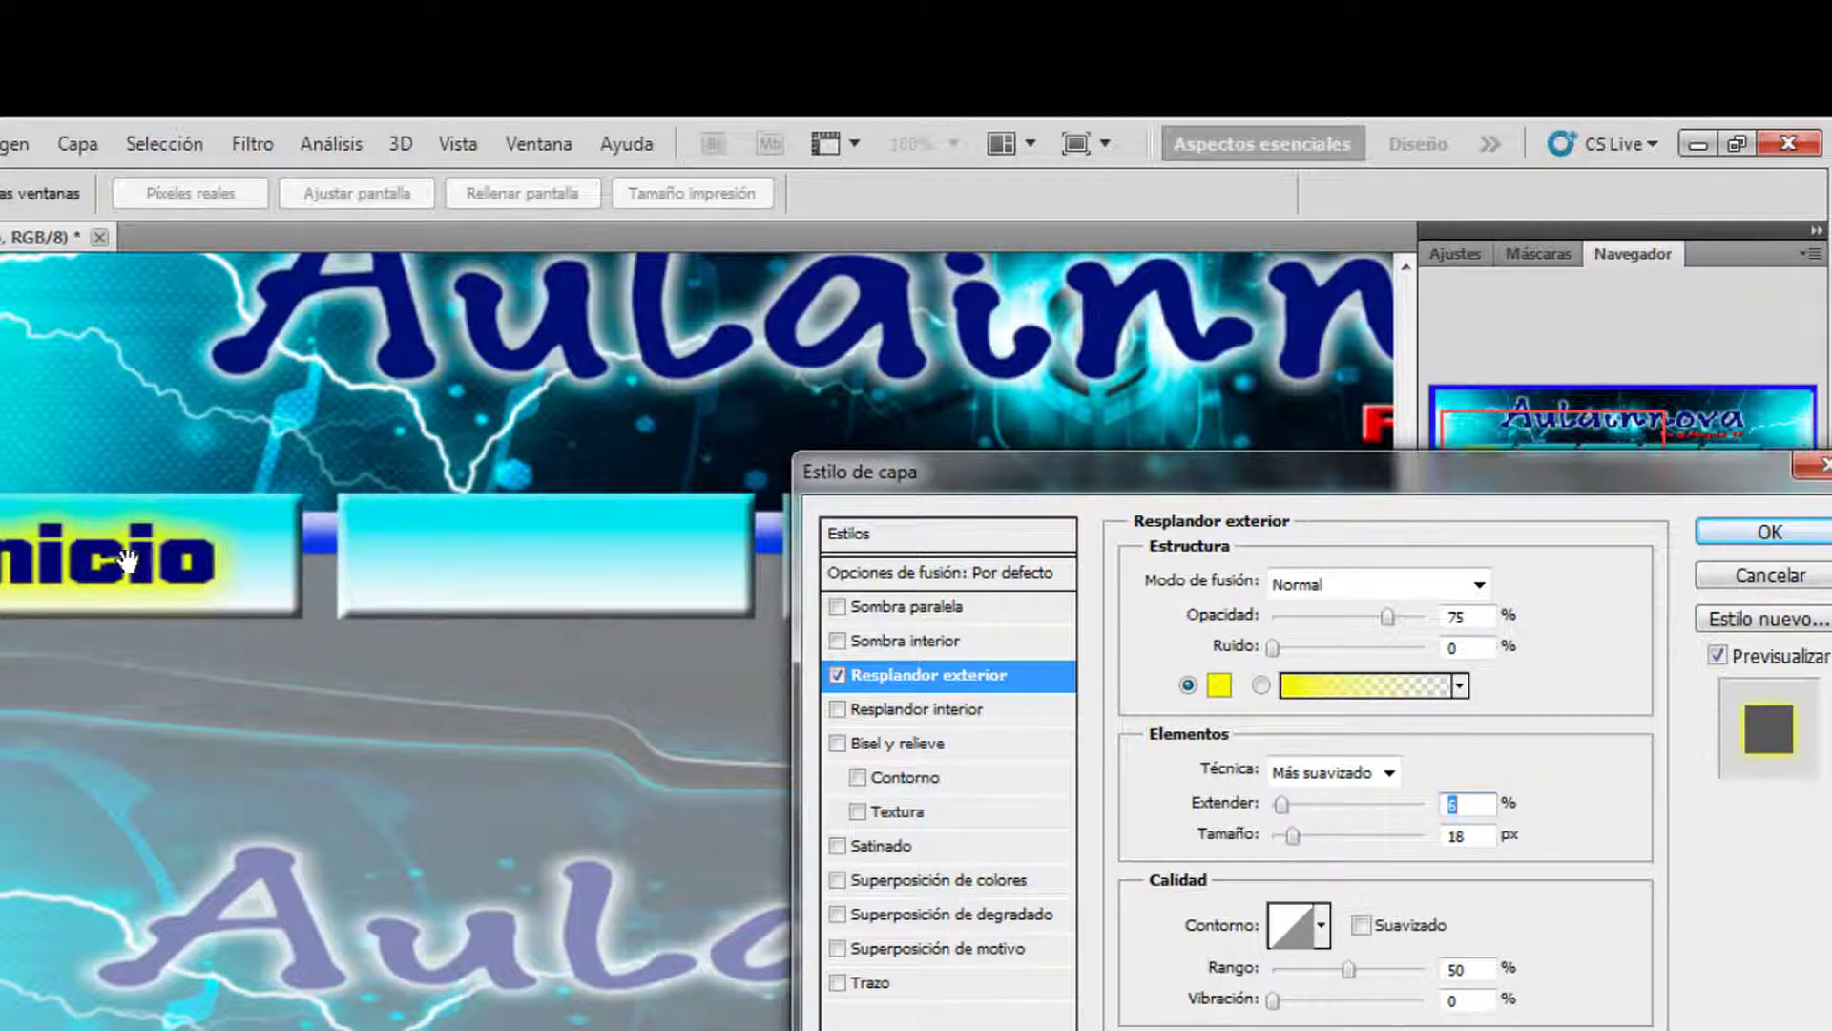
drag(1299, 838, 1292, 845)
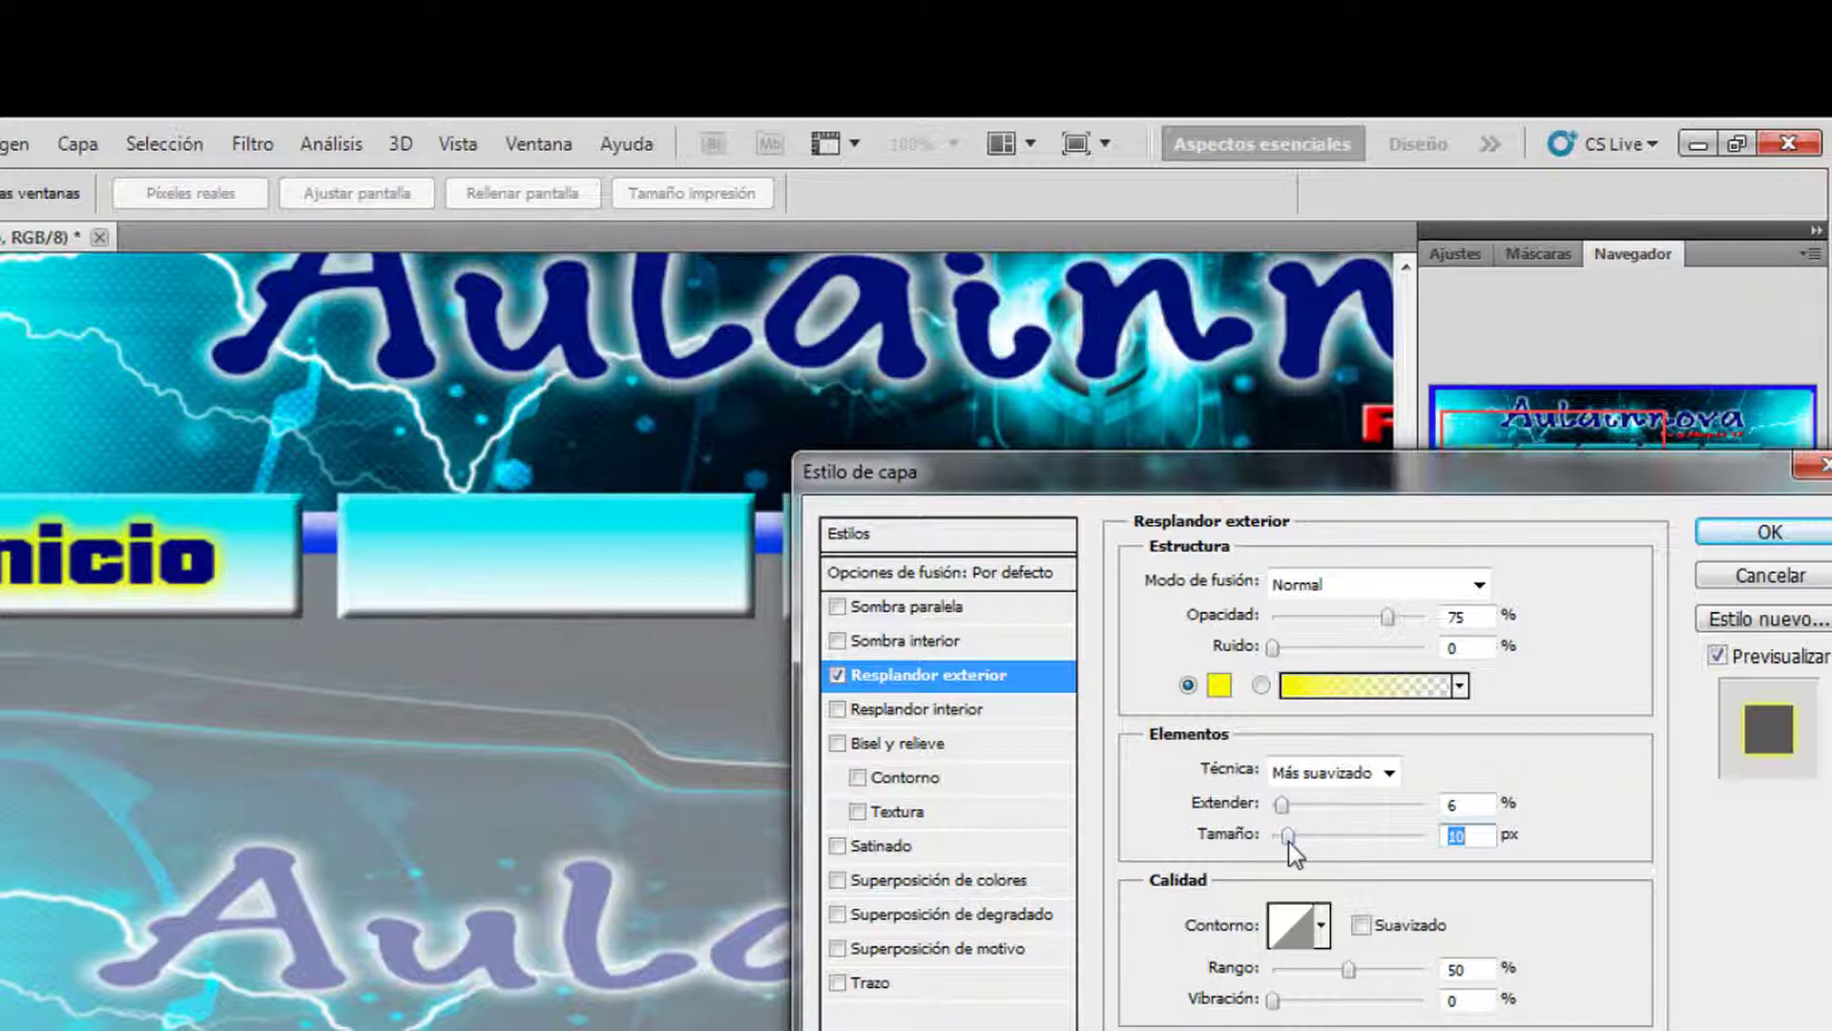
click(1775, 534)
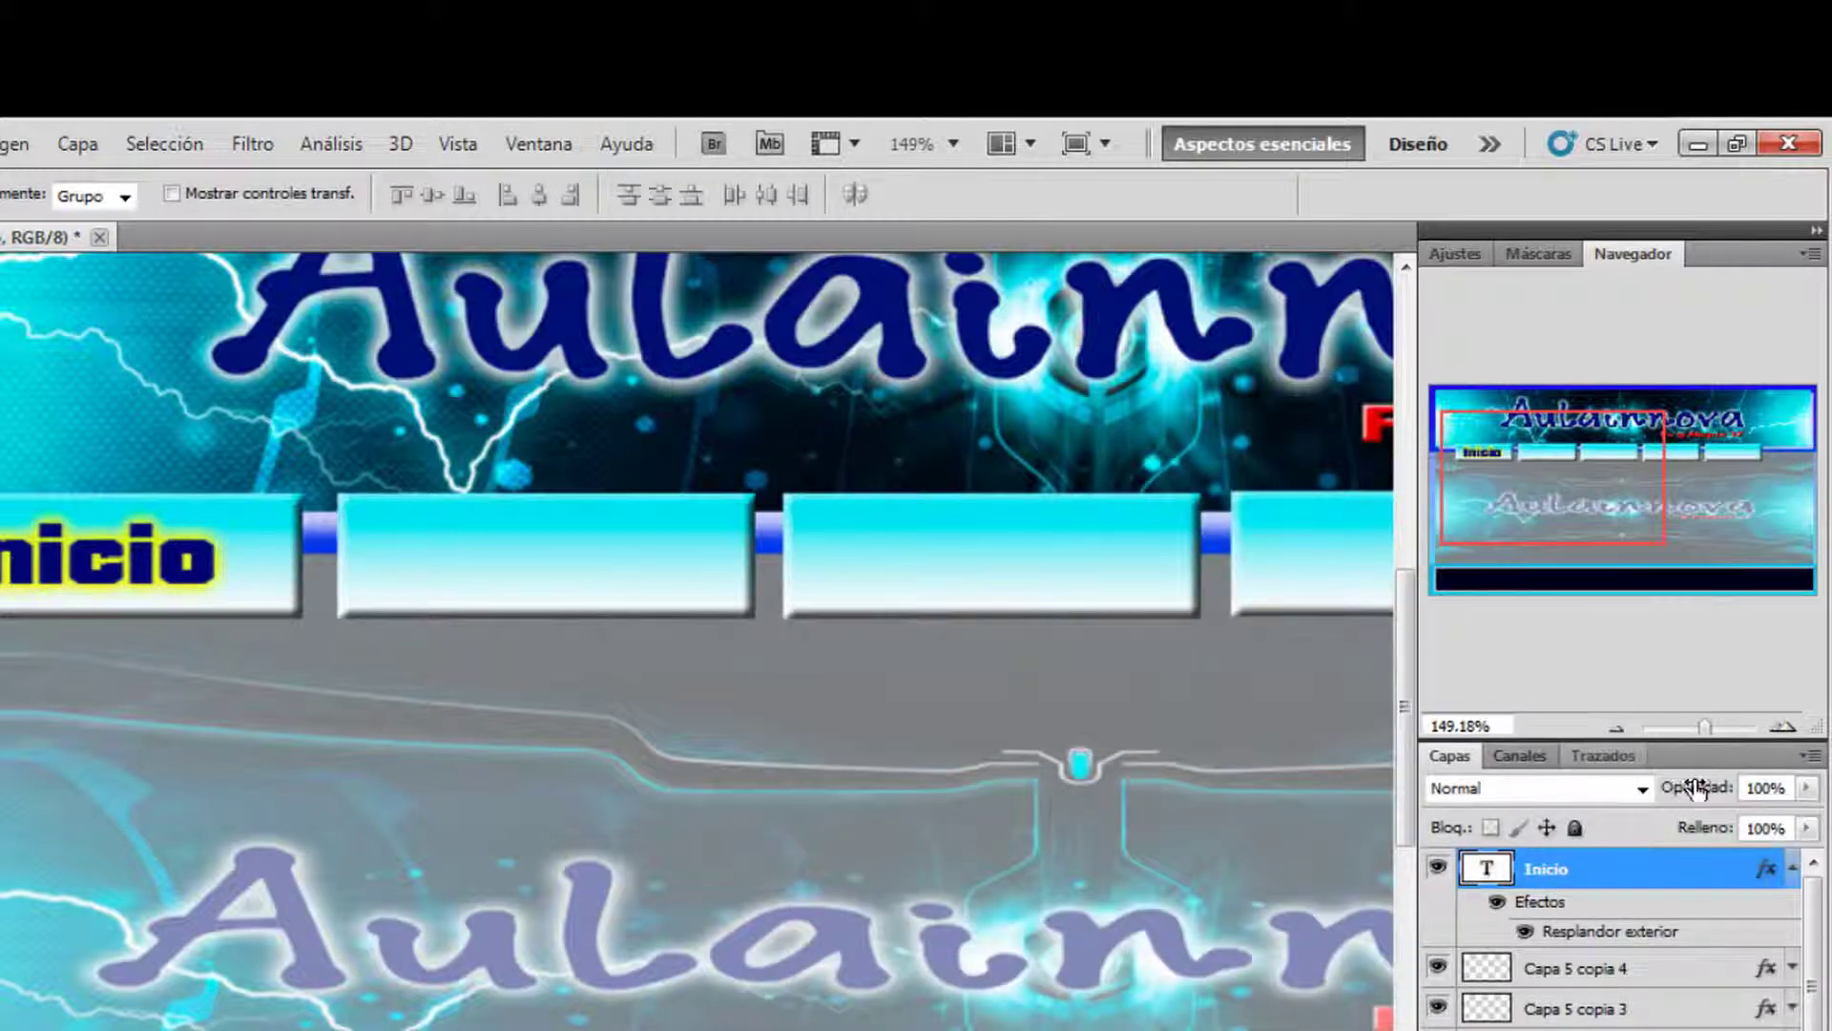
click(1793, 870)
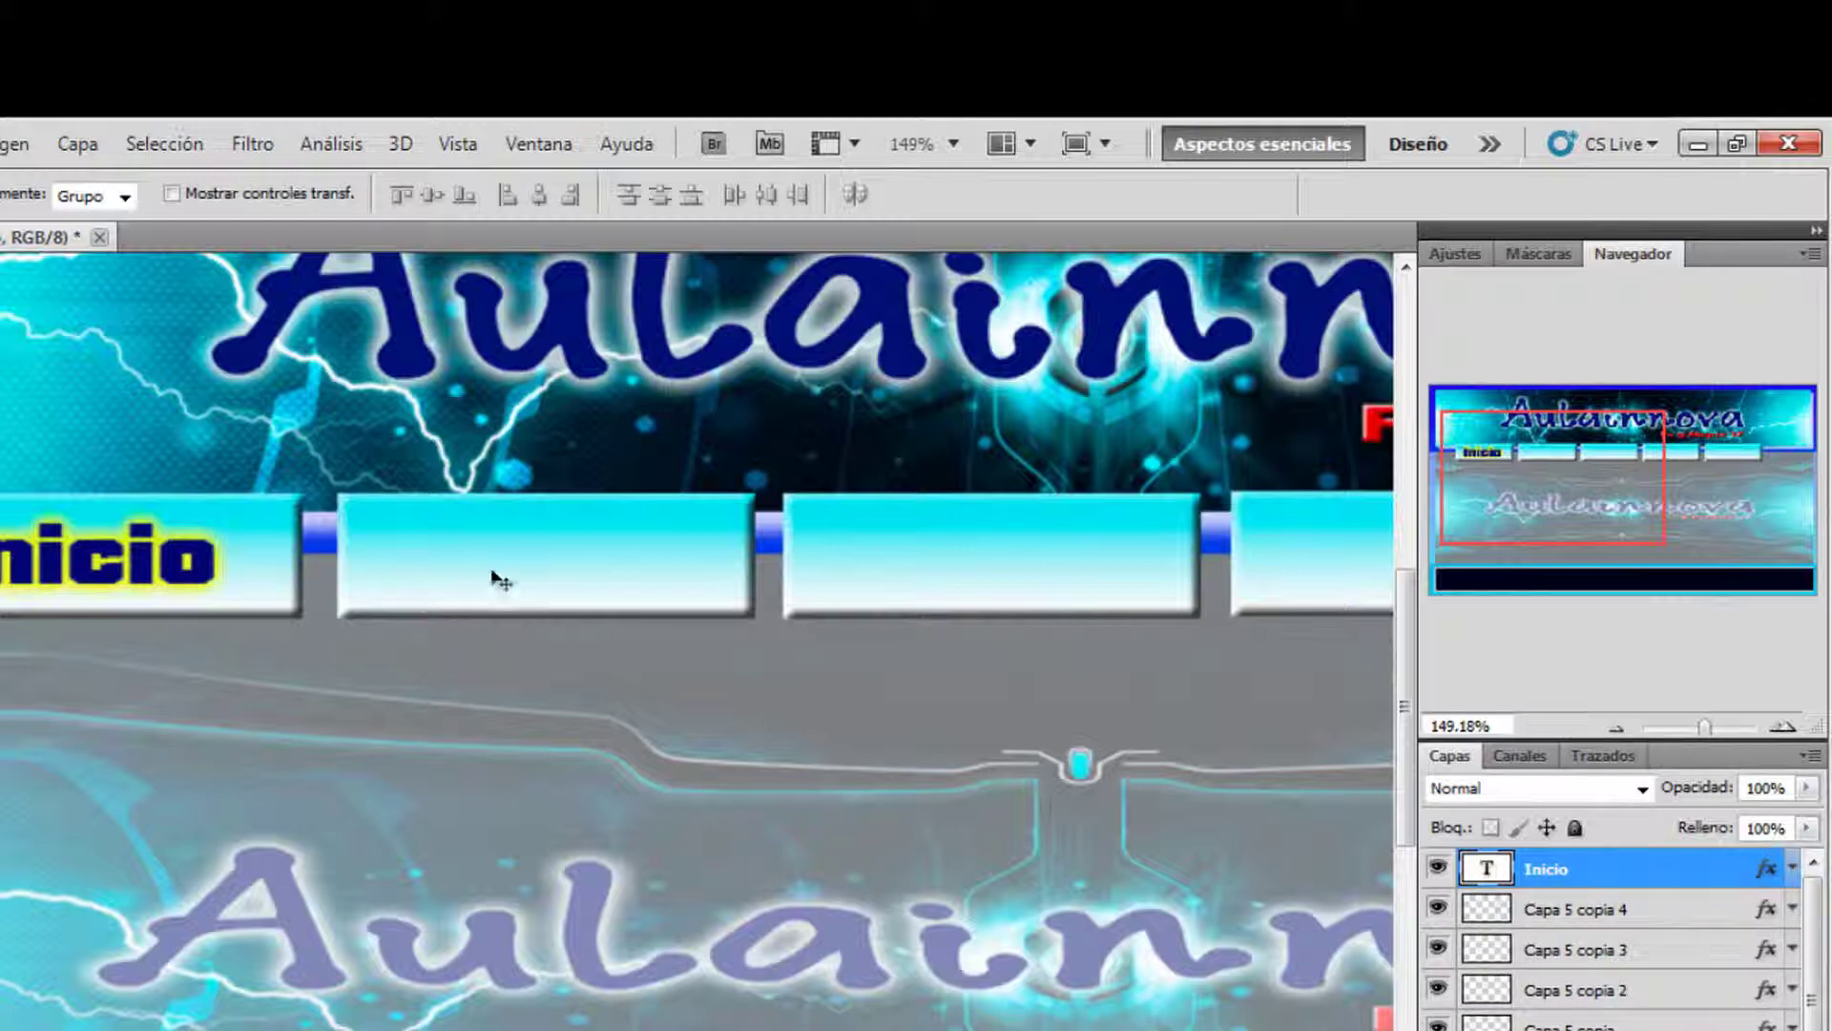
Step: Duplicate the Inicio text layer and place the copy on the second menu button
right_click(1566, 871)
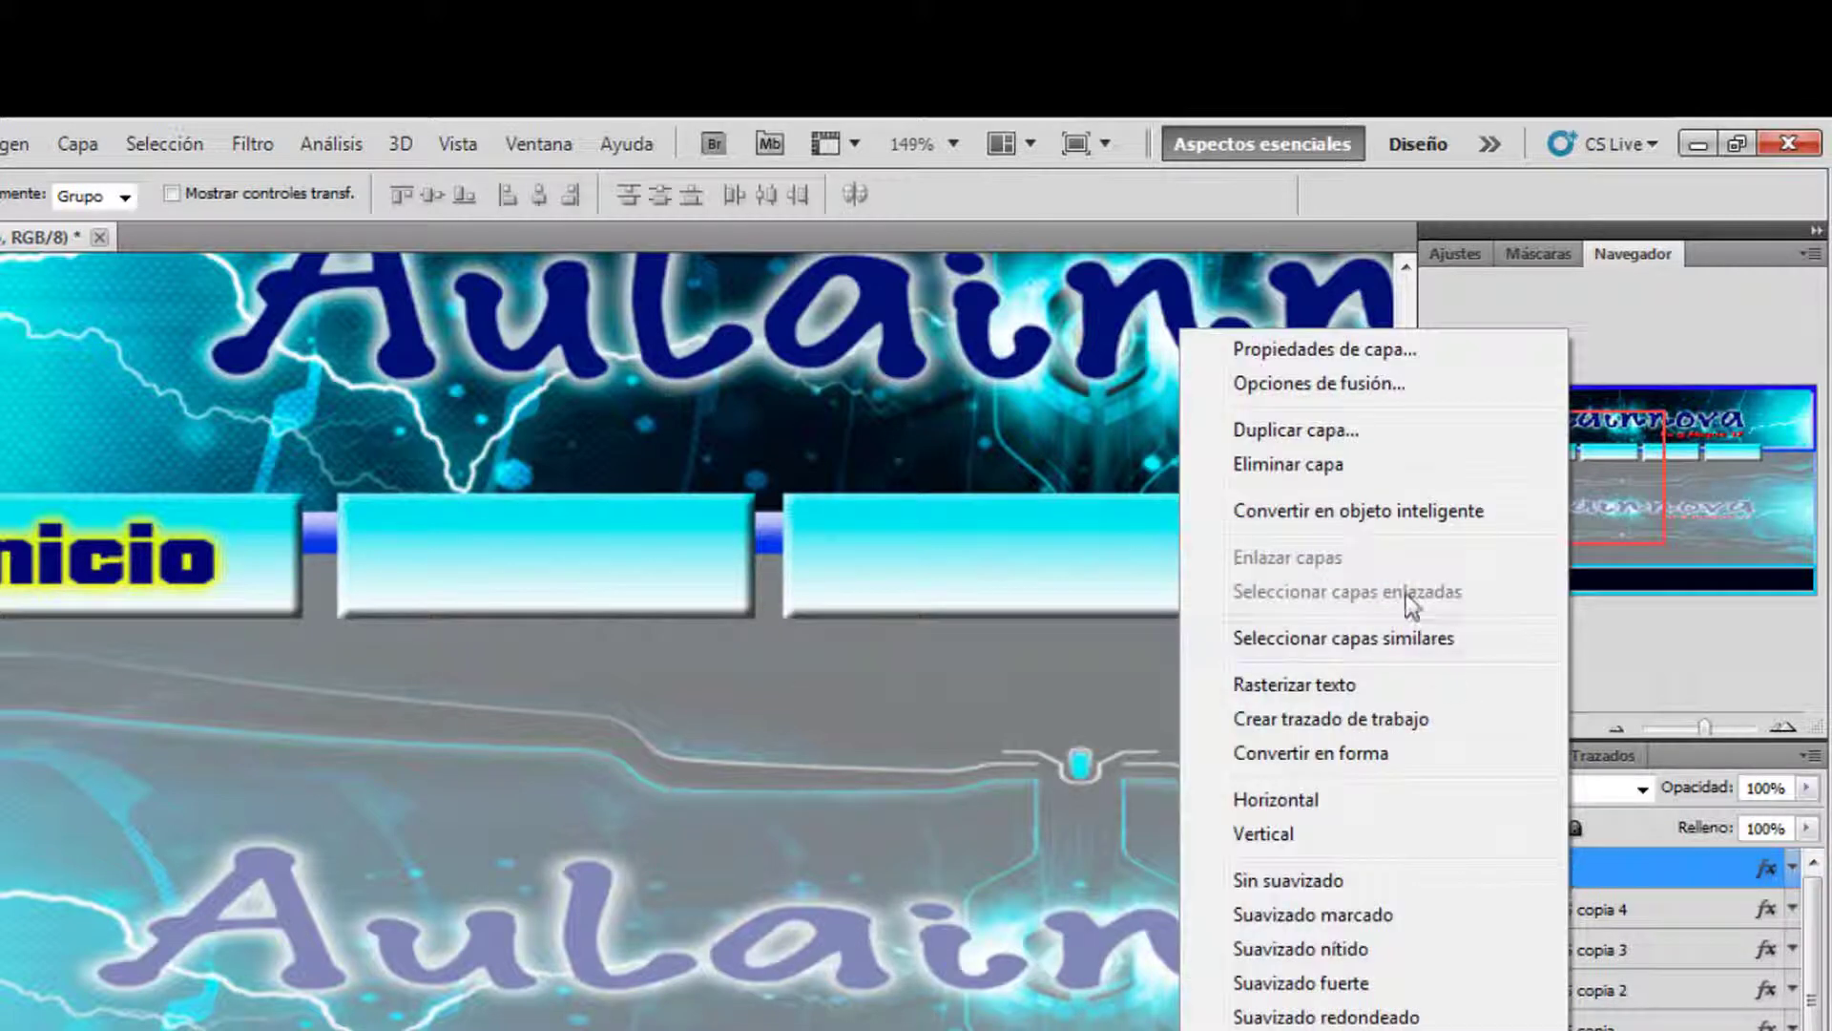
click(1346, 430)
click(1023, 468)
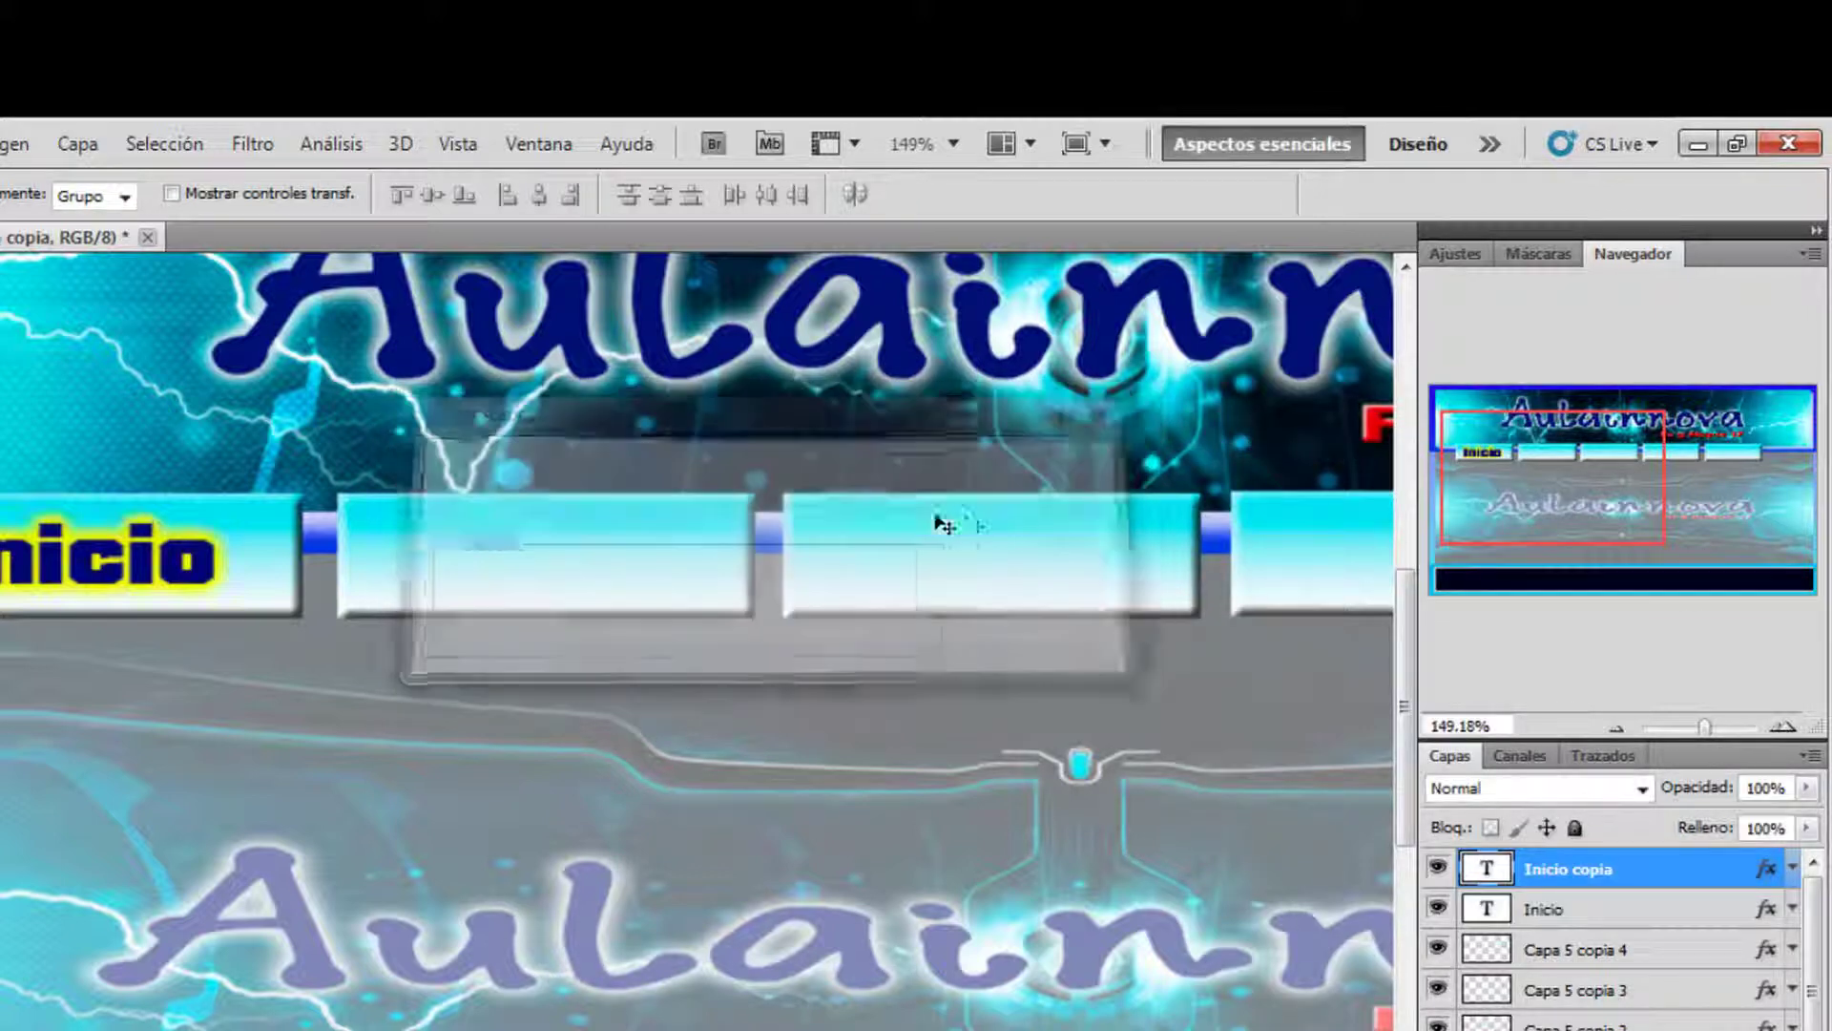
drag(177, 583, 638, 582)
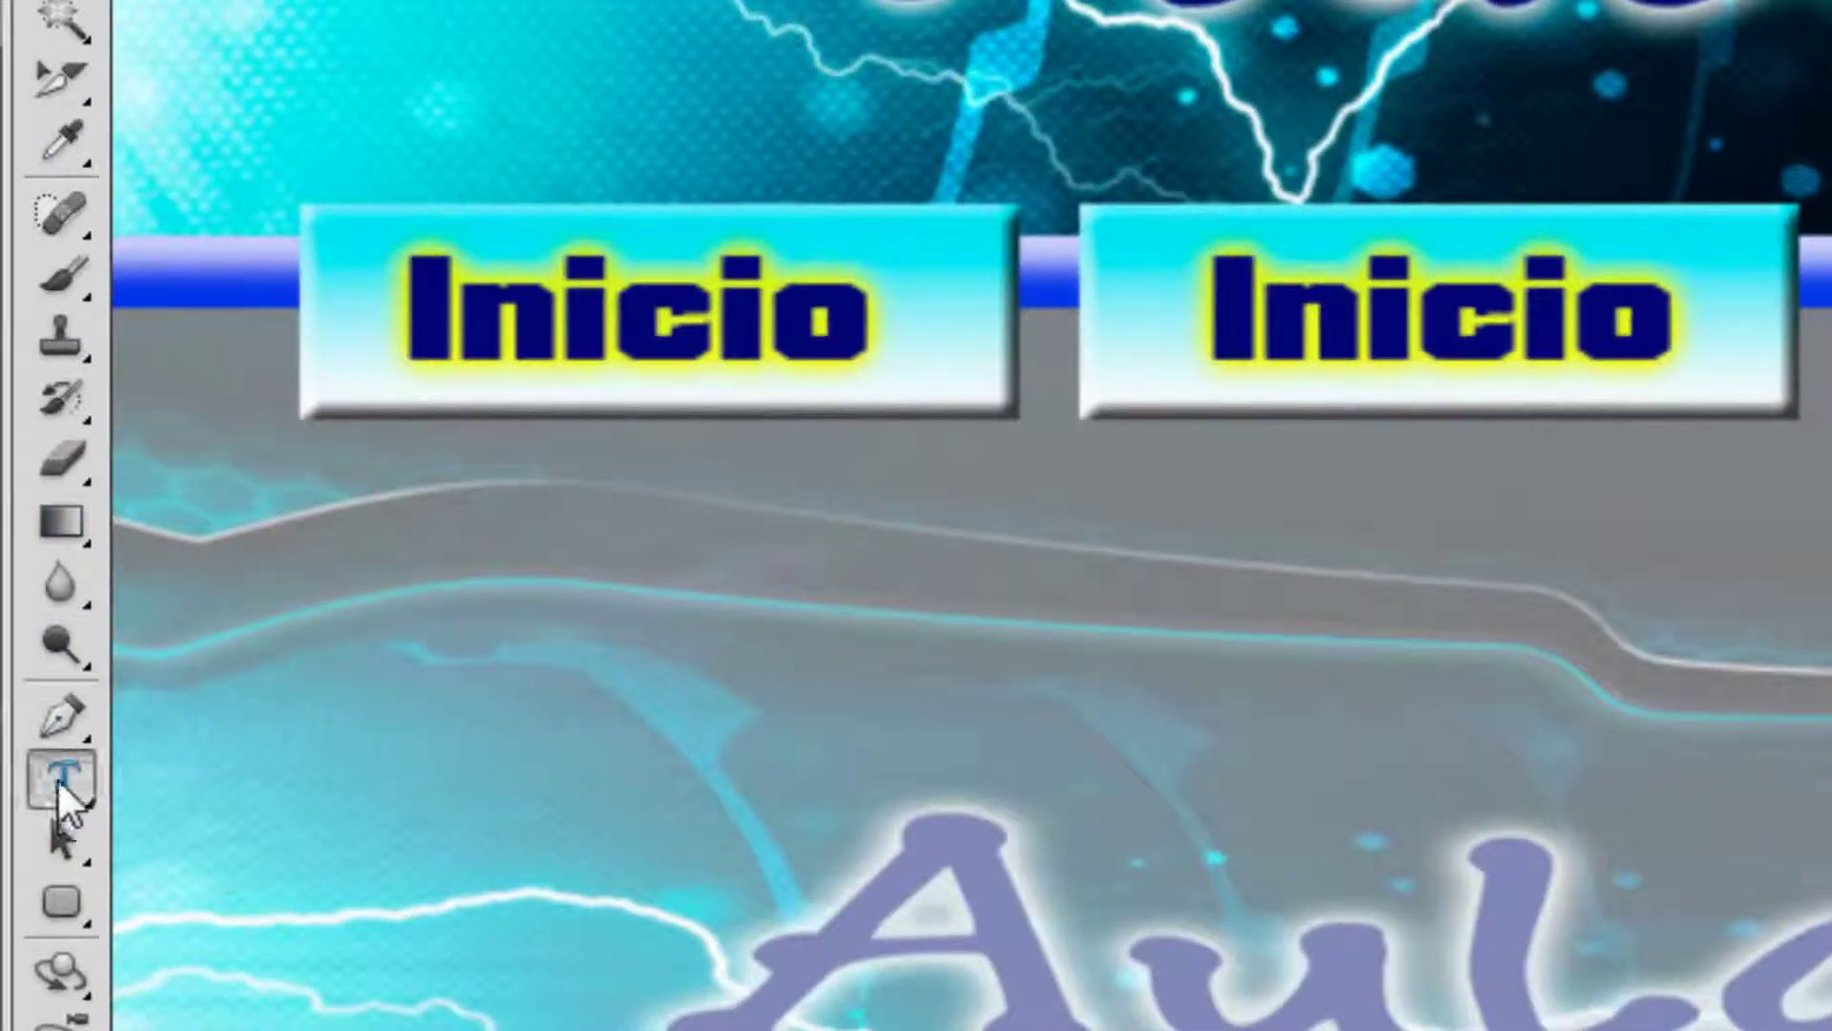
Step: Replace the text on the second menu button with "Presentación"
click(62, 783)
drag(1675, 324, 1105, 327)
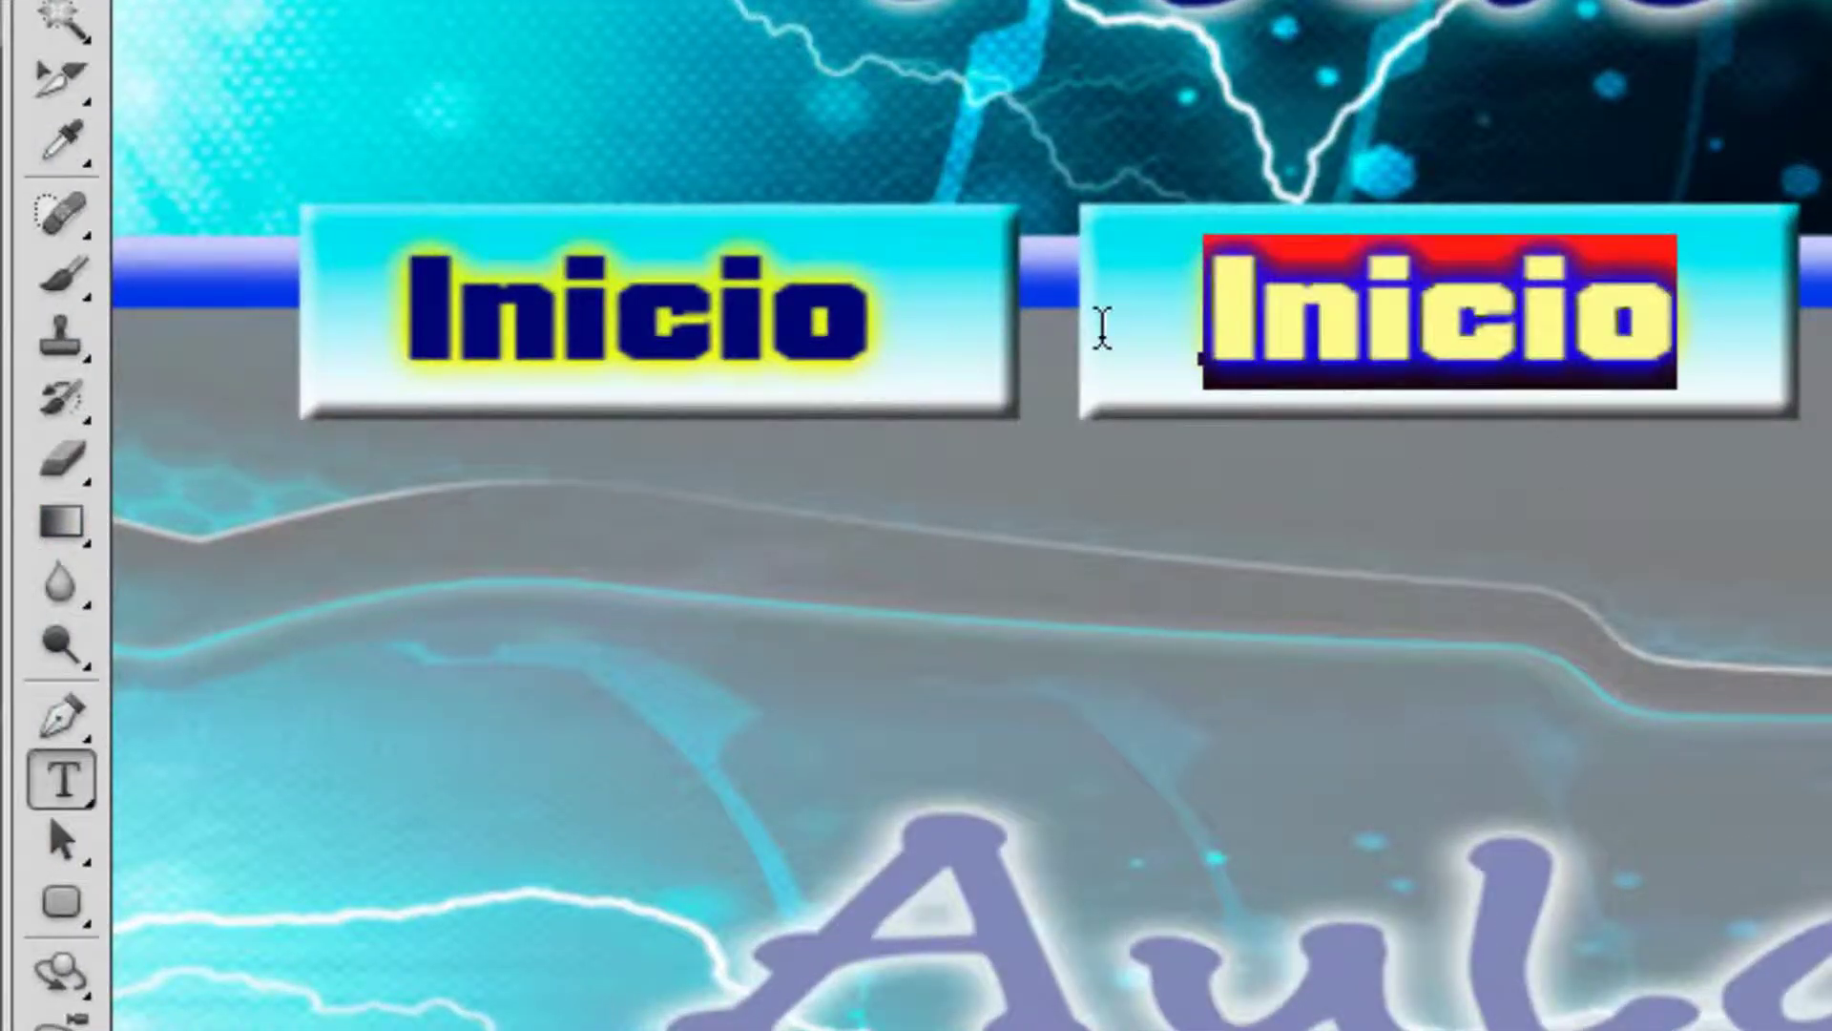
text(Prese)
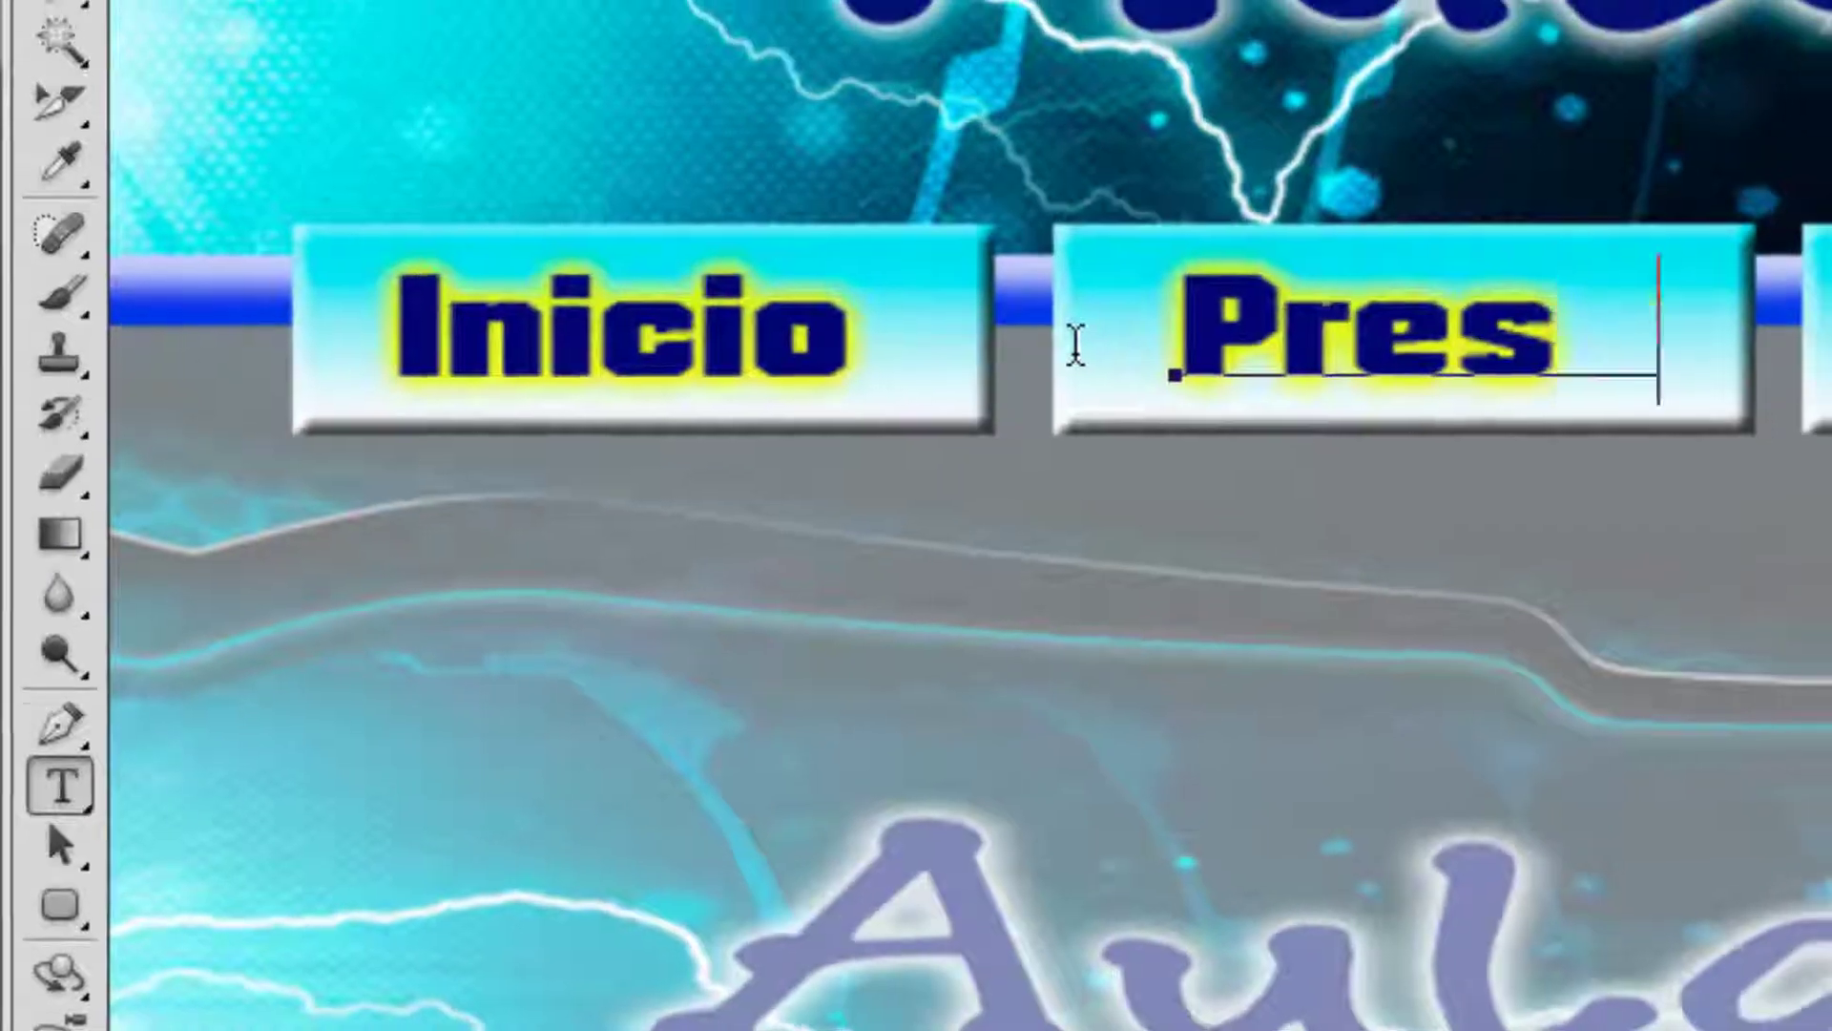
text(ntac)
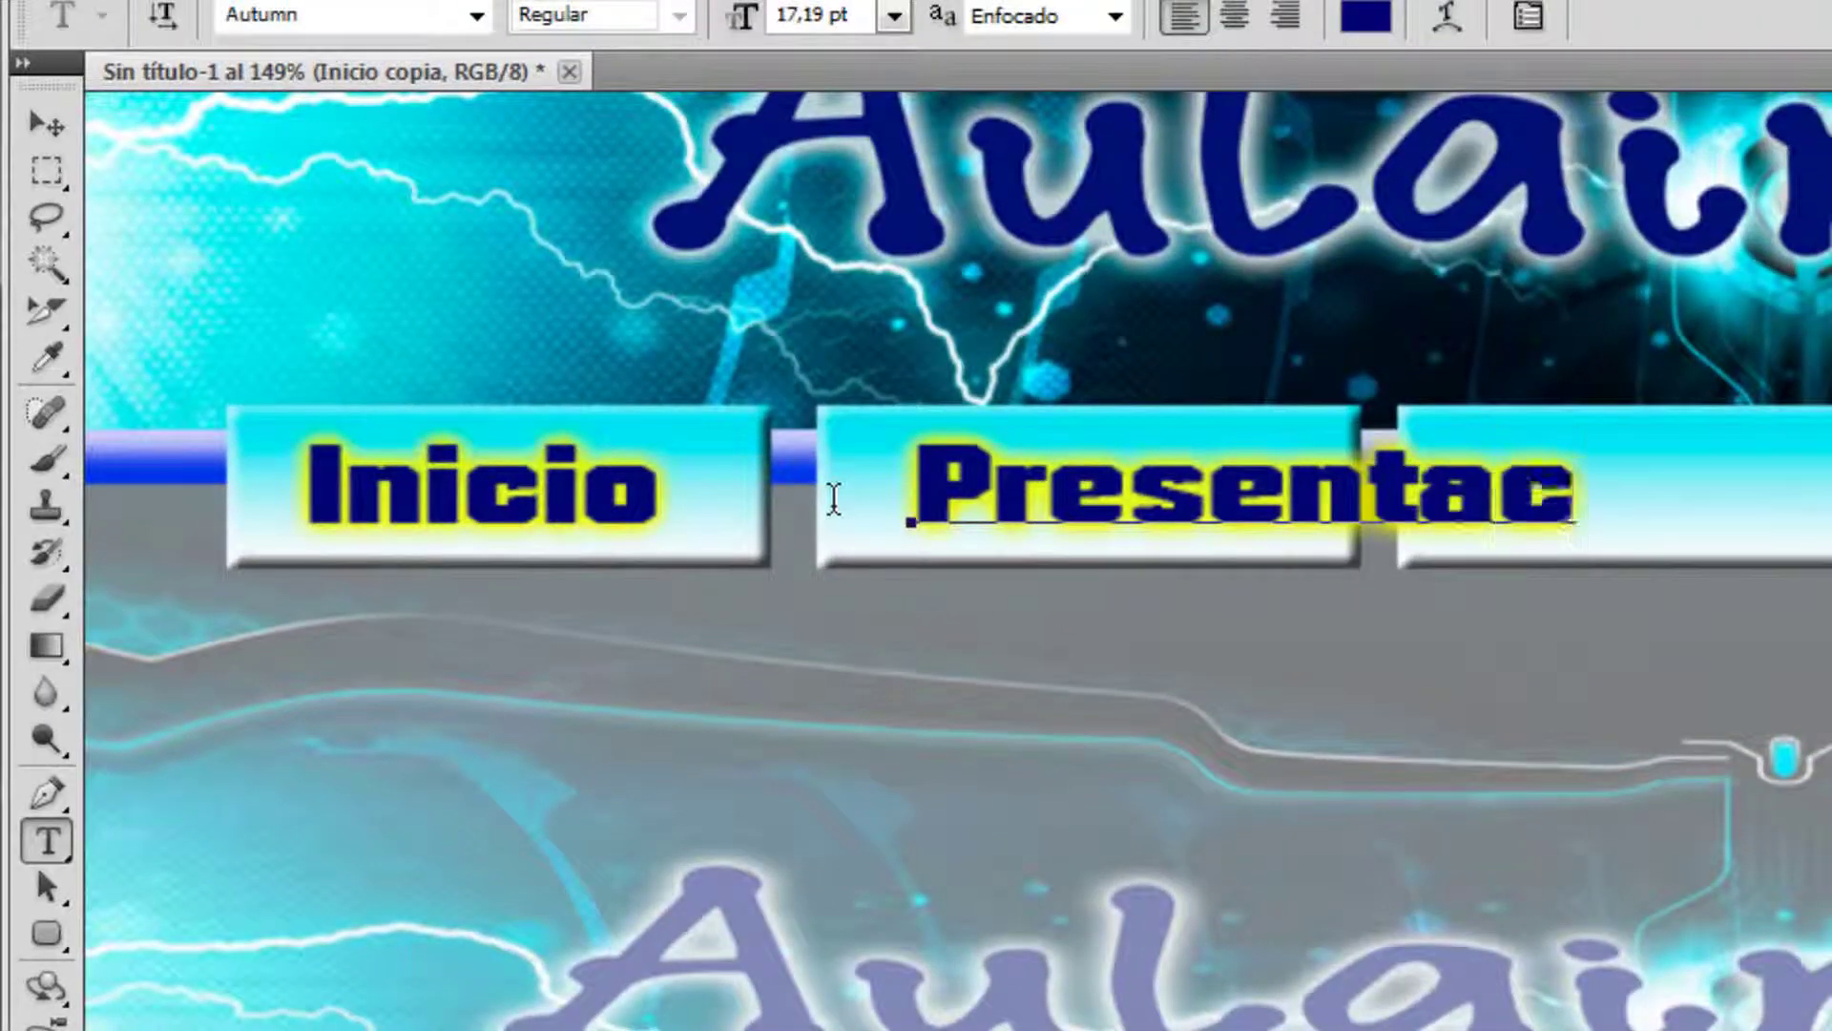
text(ión)
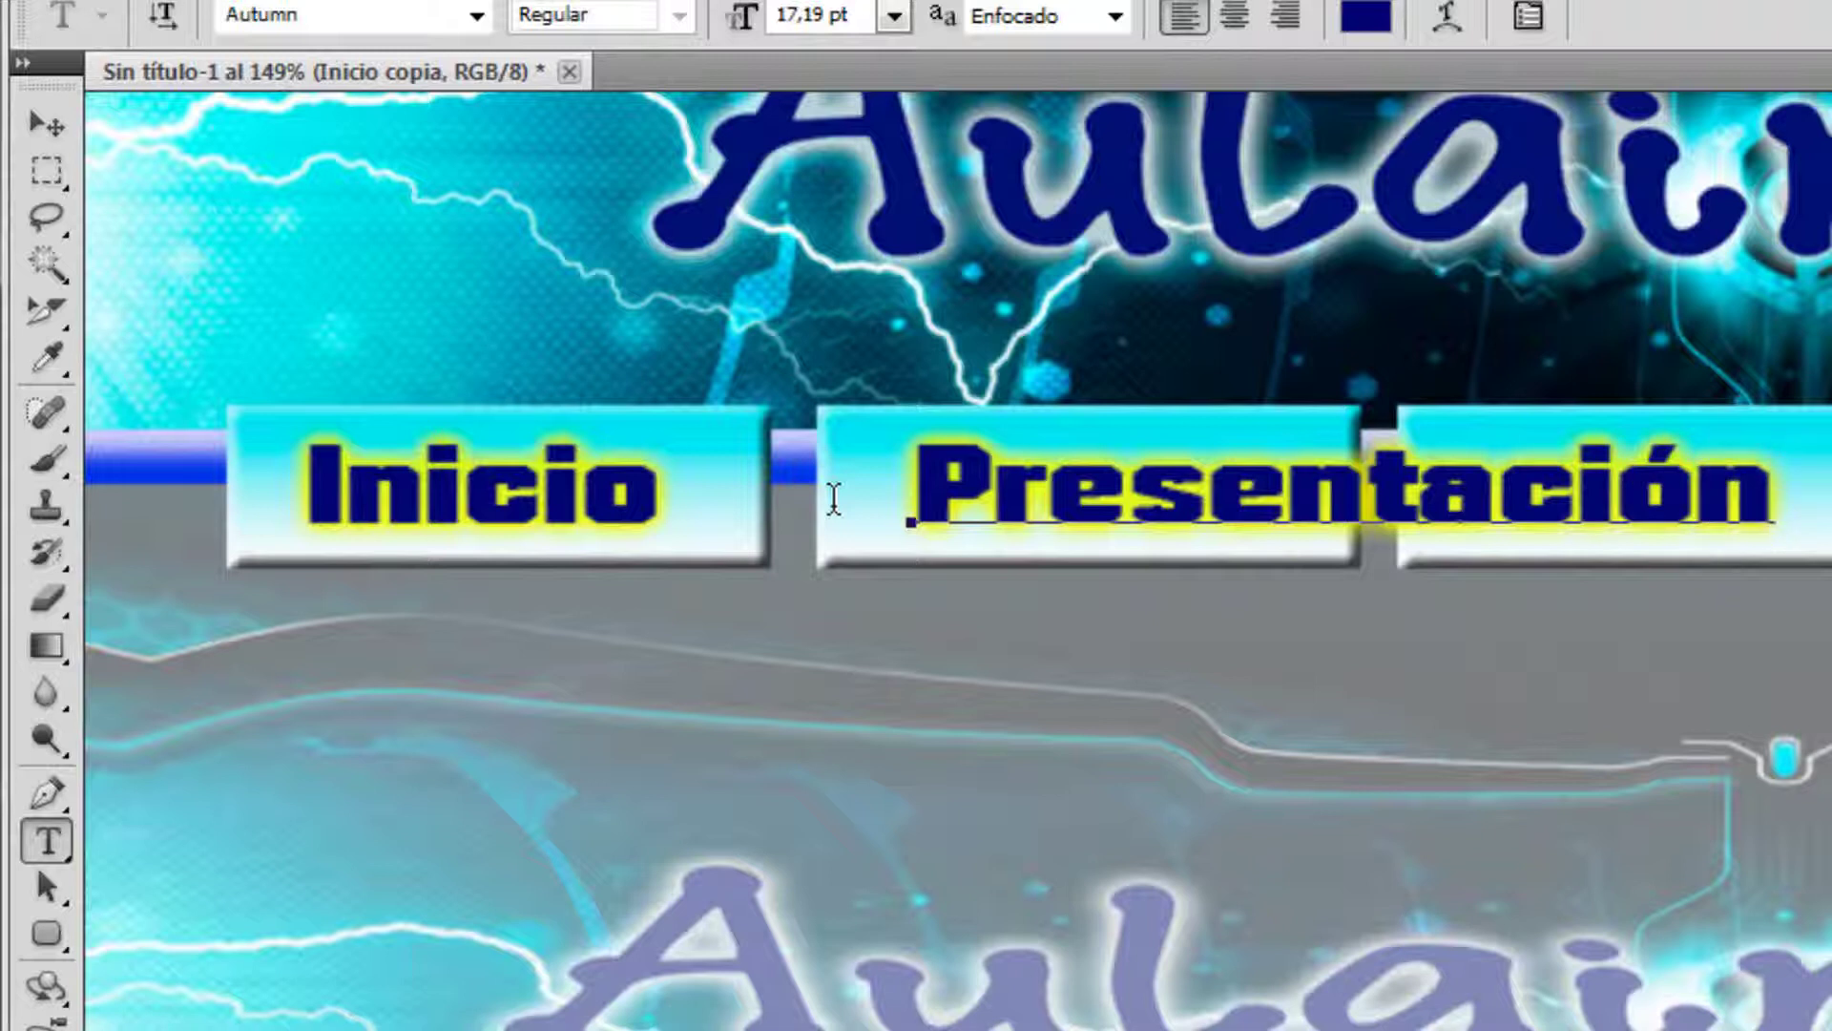
Step: Scale the Presentación label to about 52% width and 81% height and place it within the second menu button
click(59, 128)
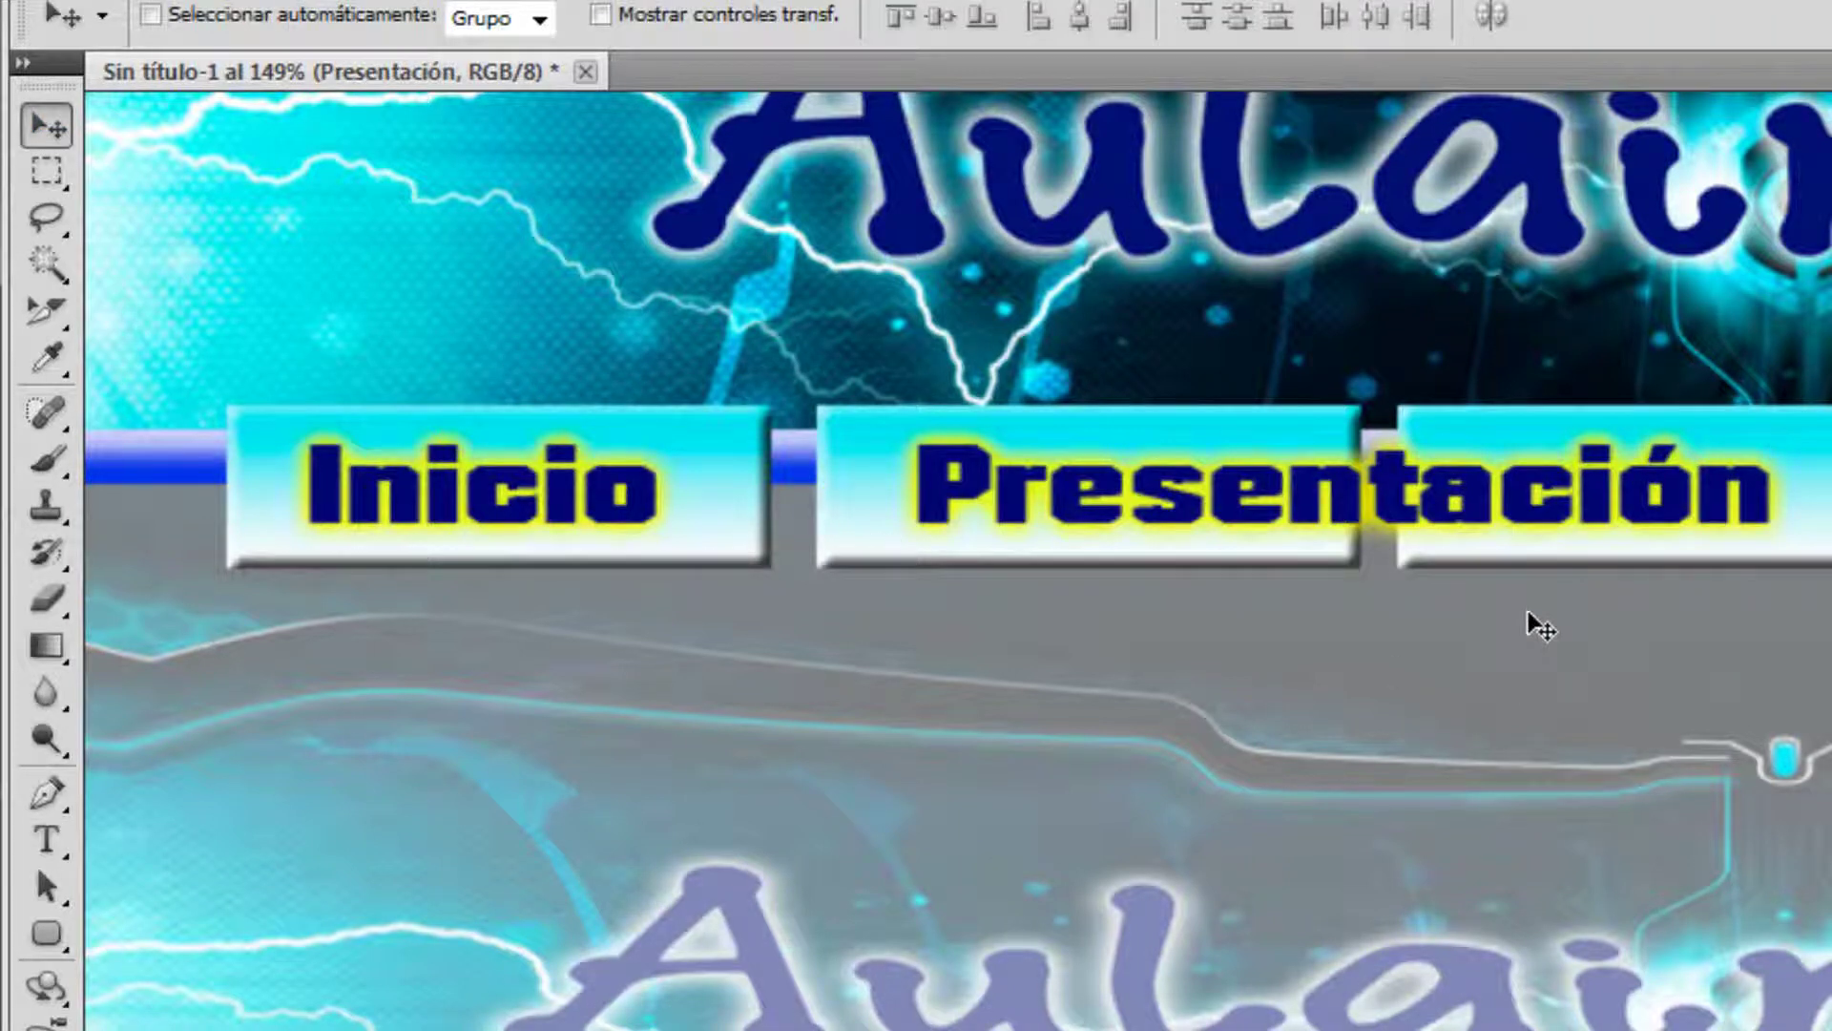
key(ctrl+t)
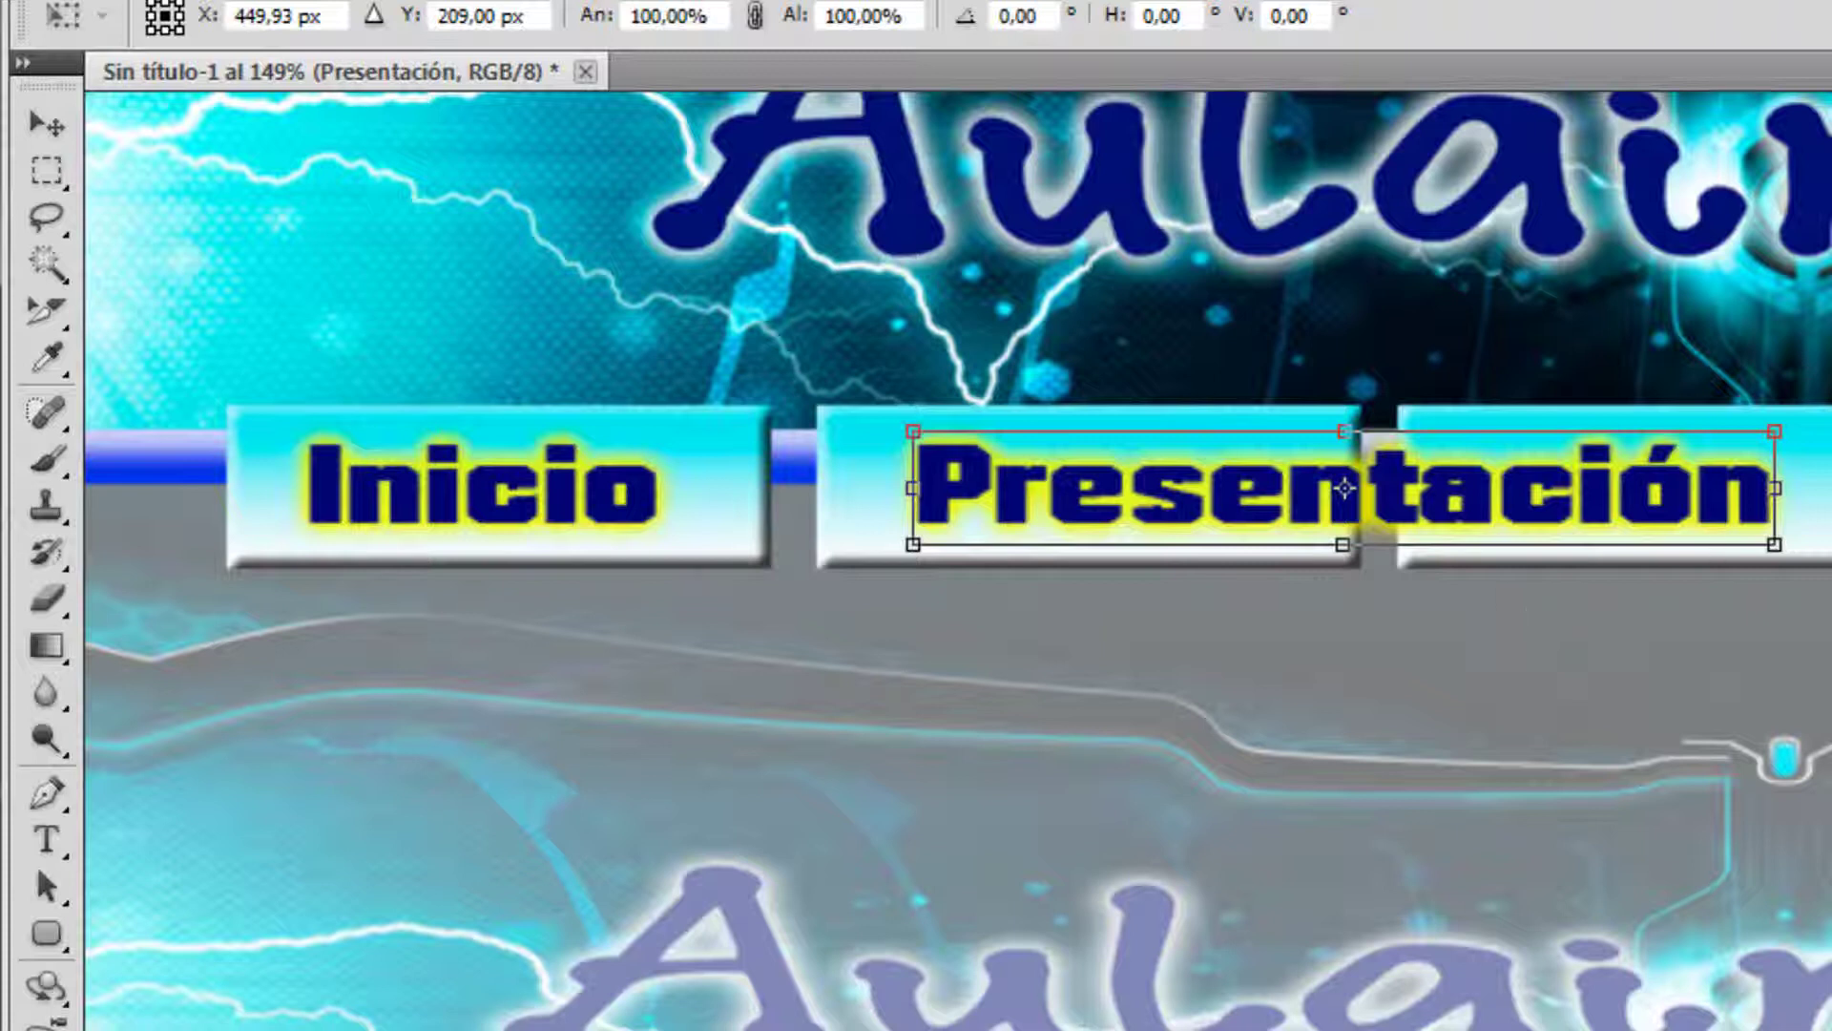
drag(1773, 433, 1307, 449)
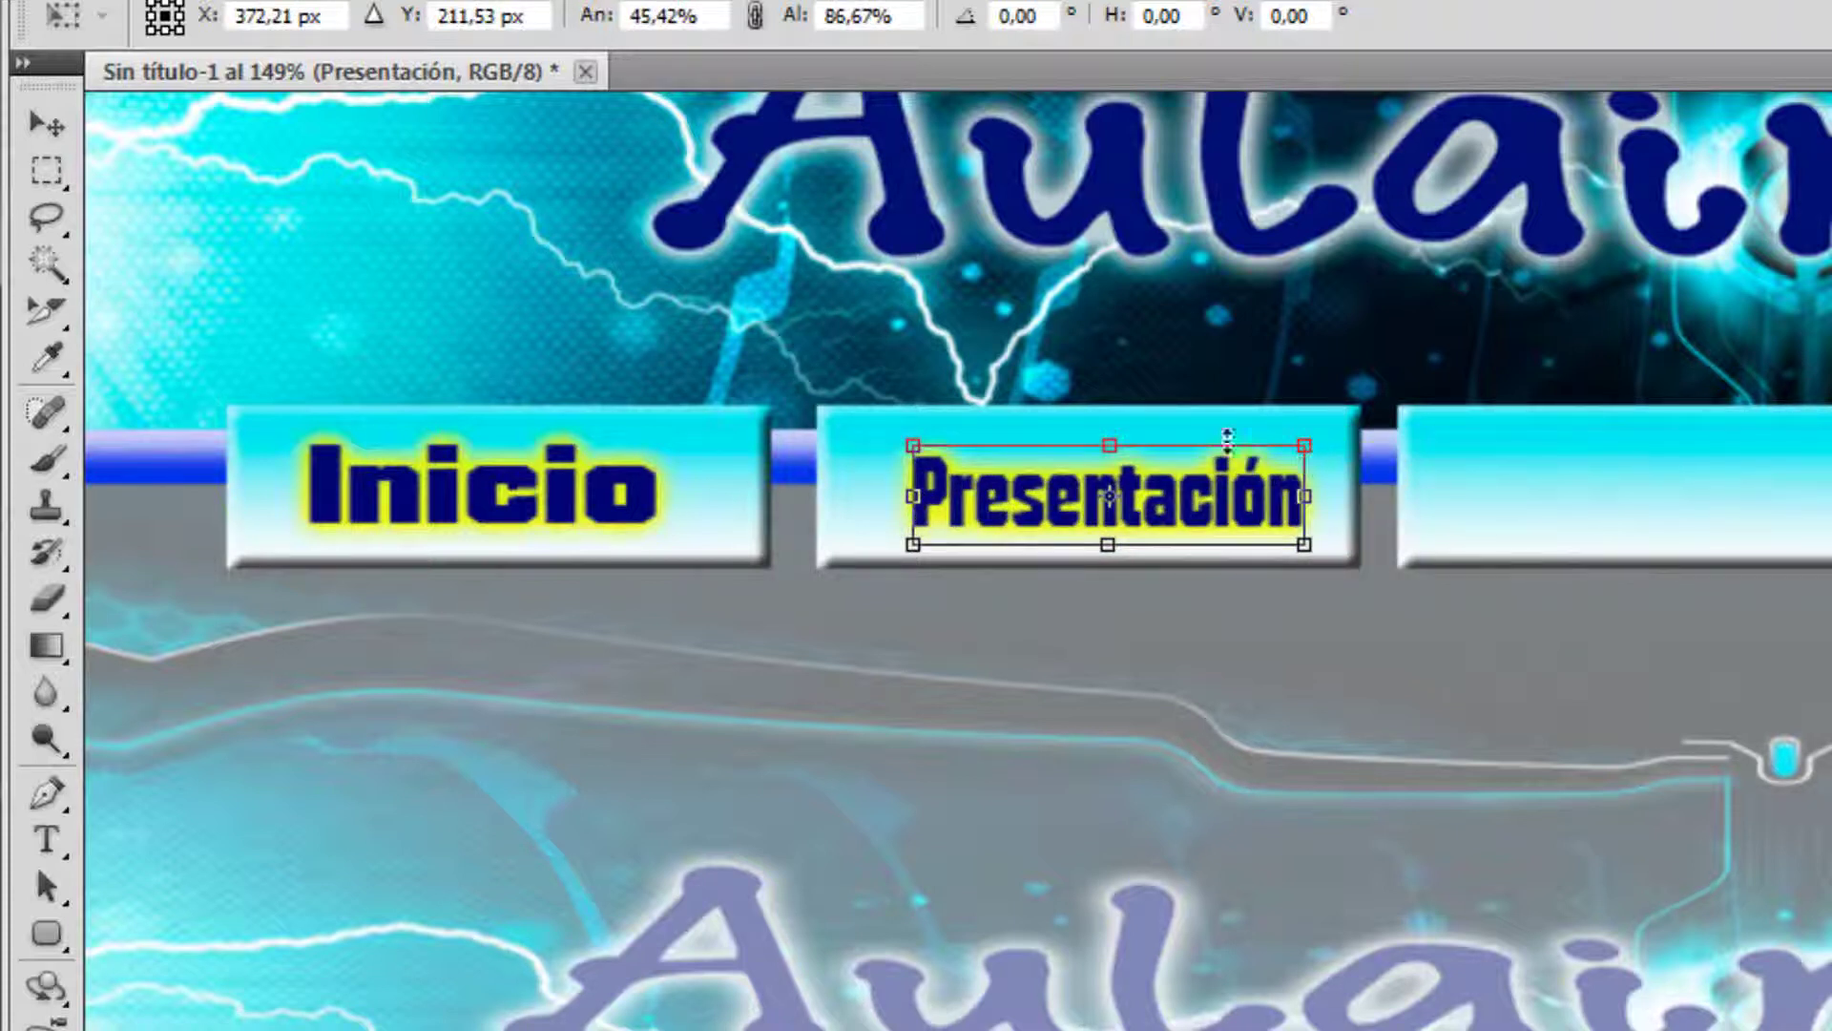
drag(901, 431, 832, 409)
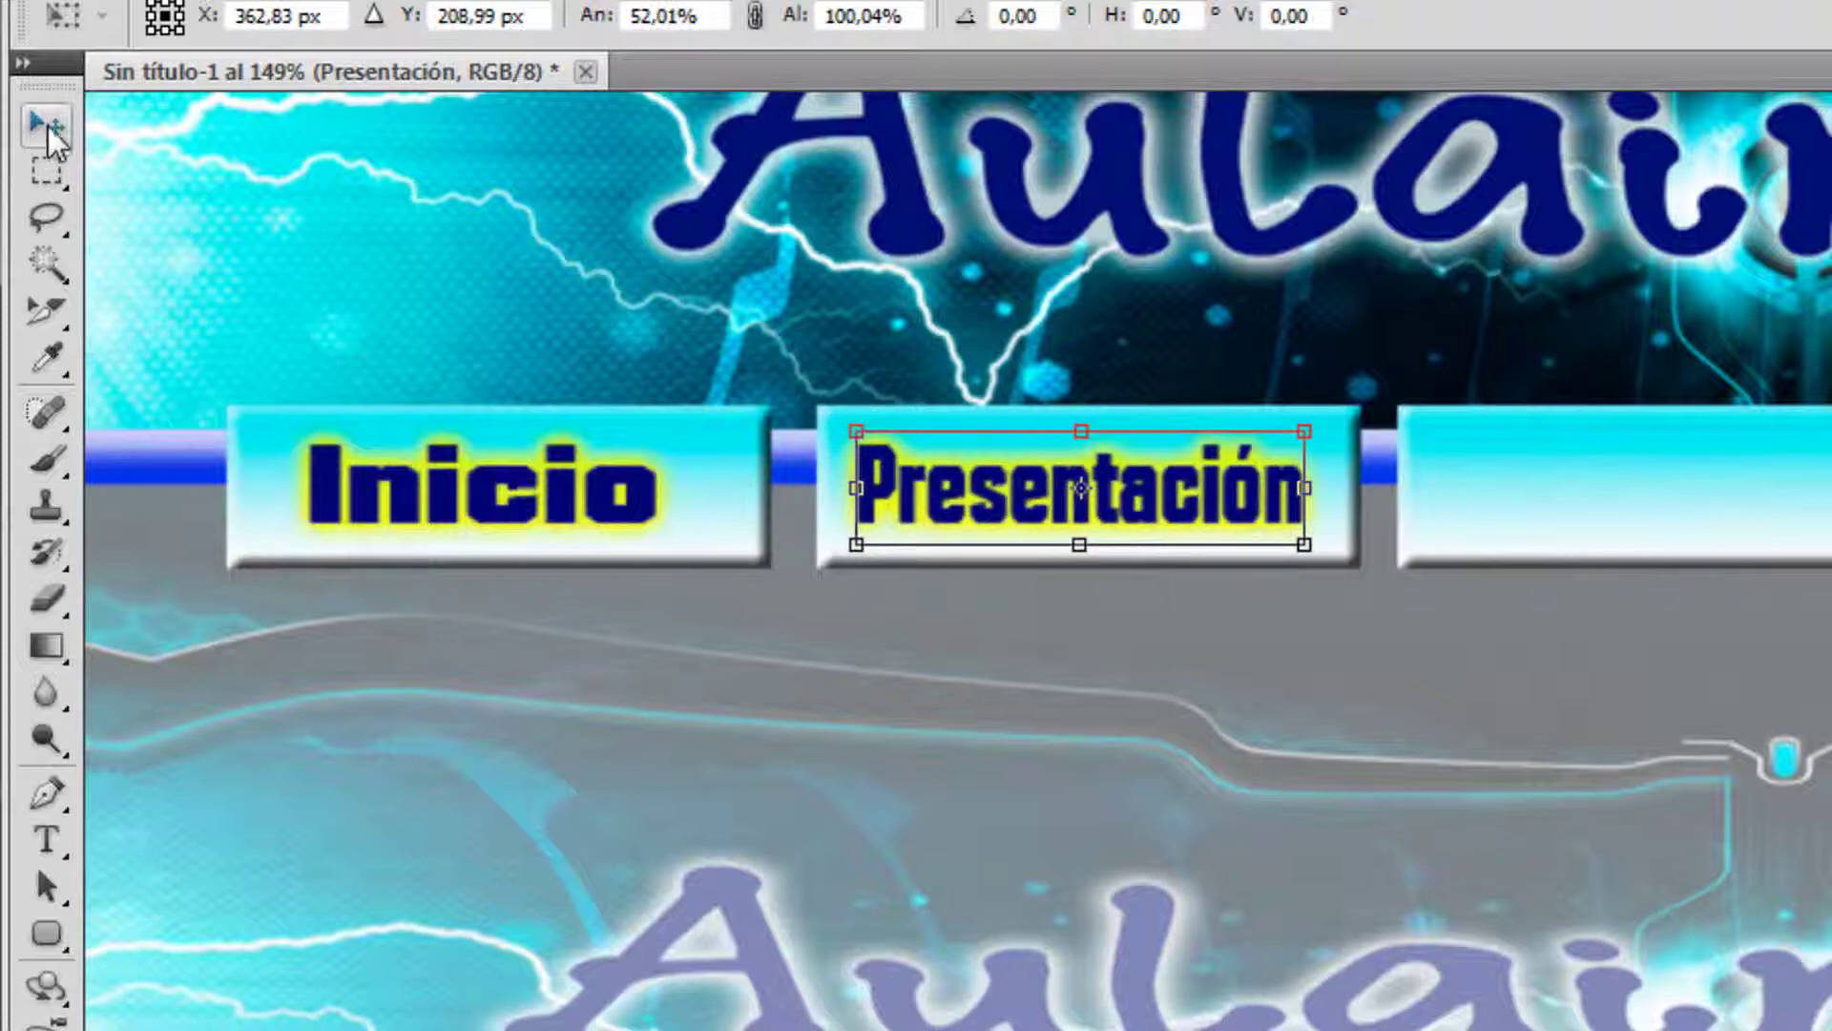
click(46, 840)
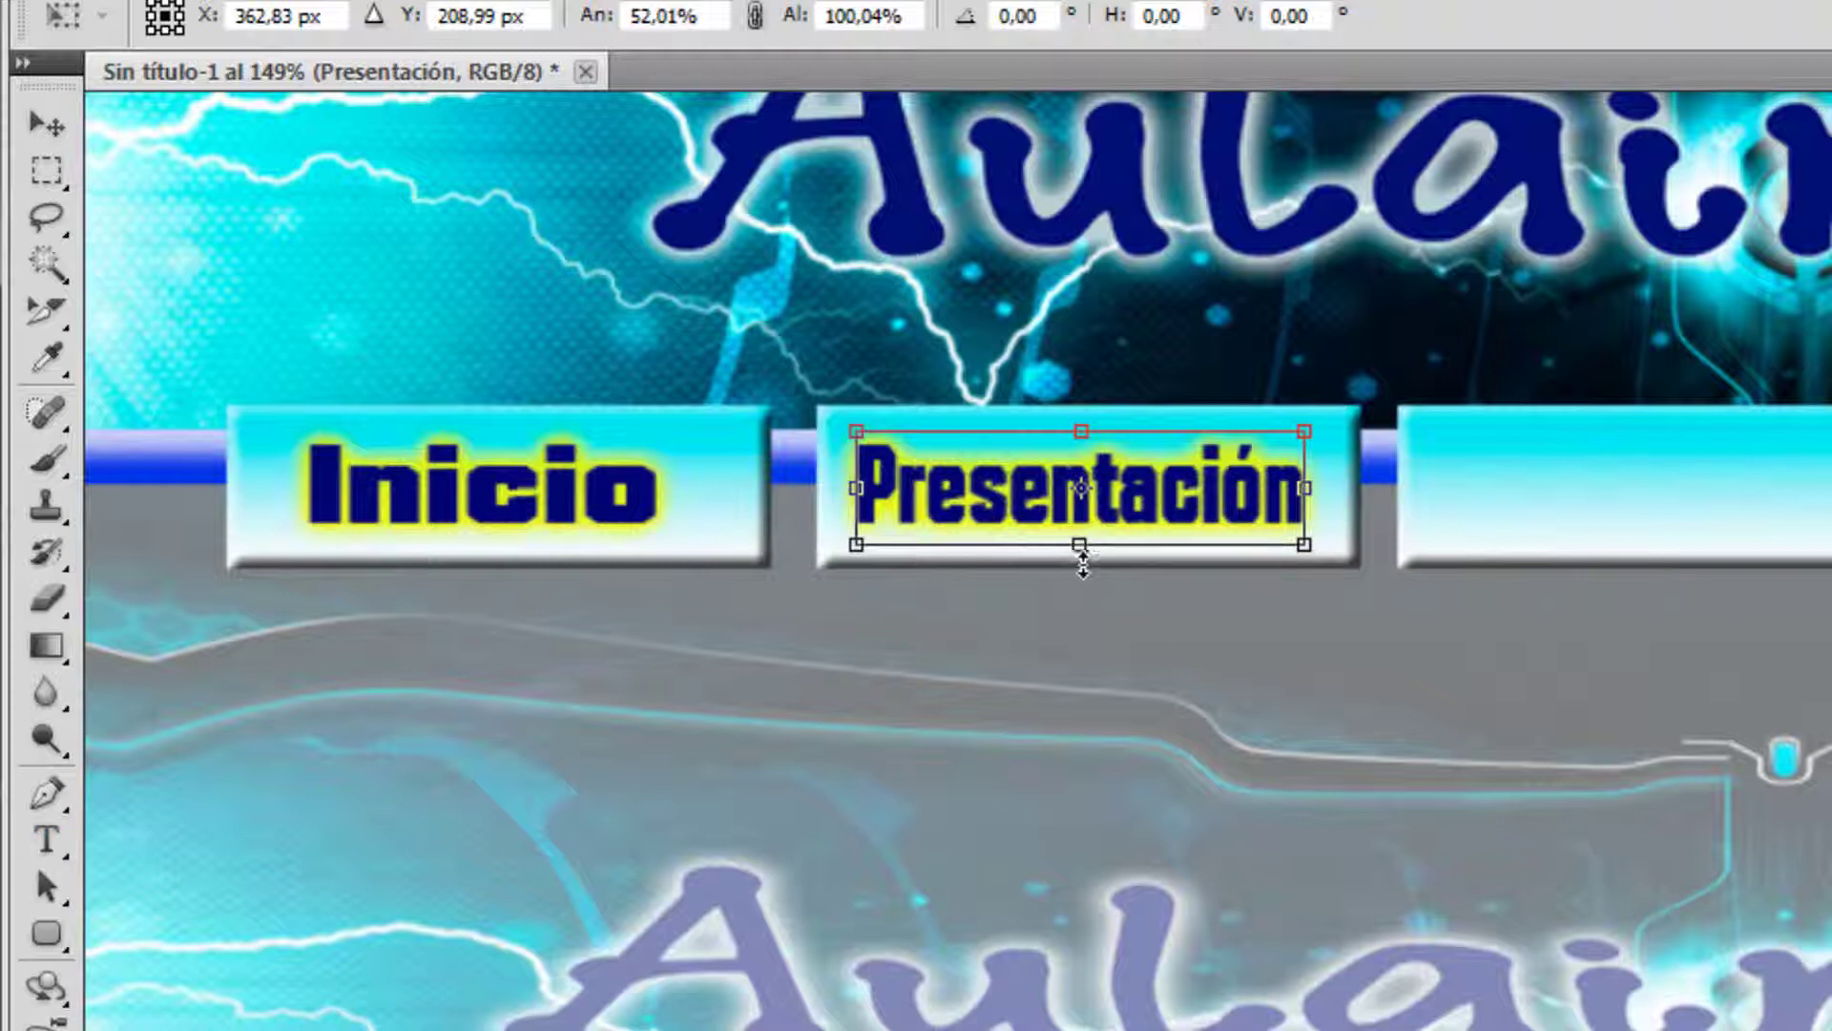
drag(1081, 545, 1151, 497)
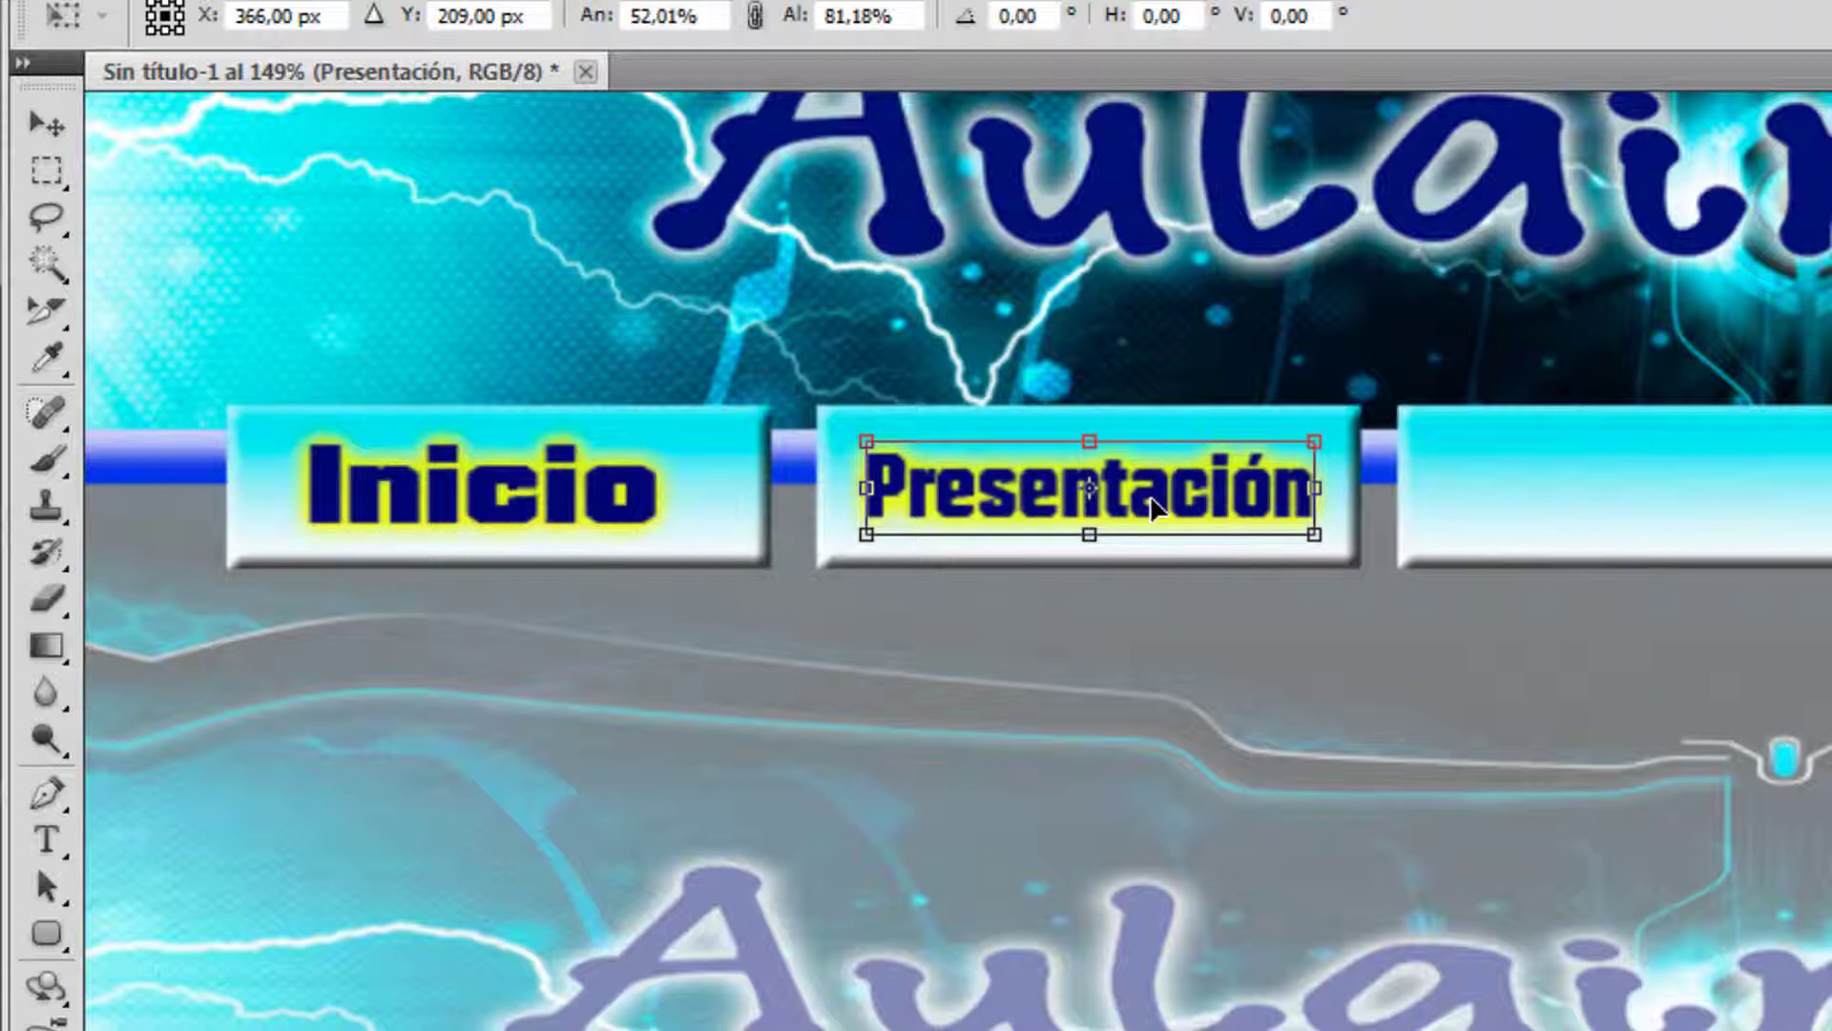
key(Return)
click(48, 840)
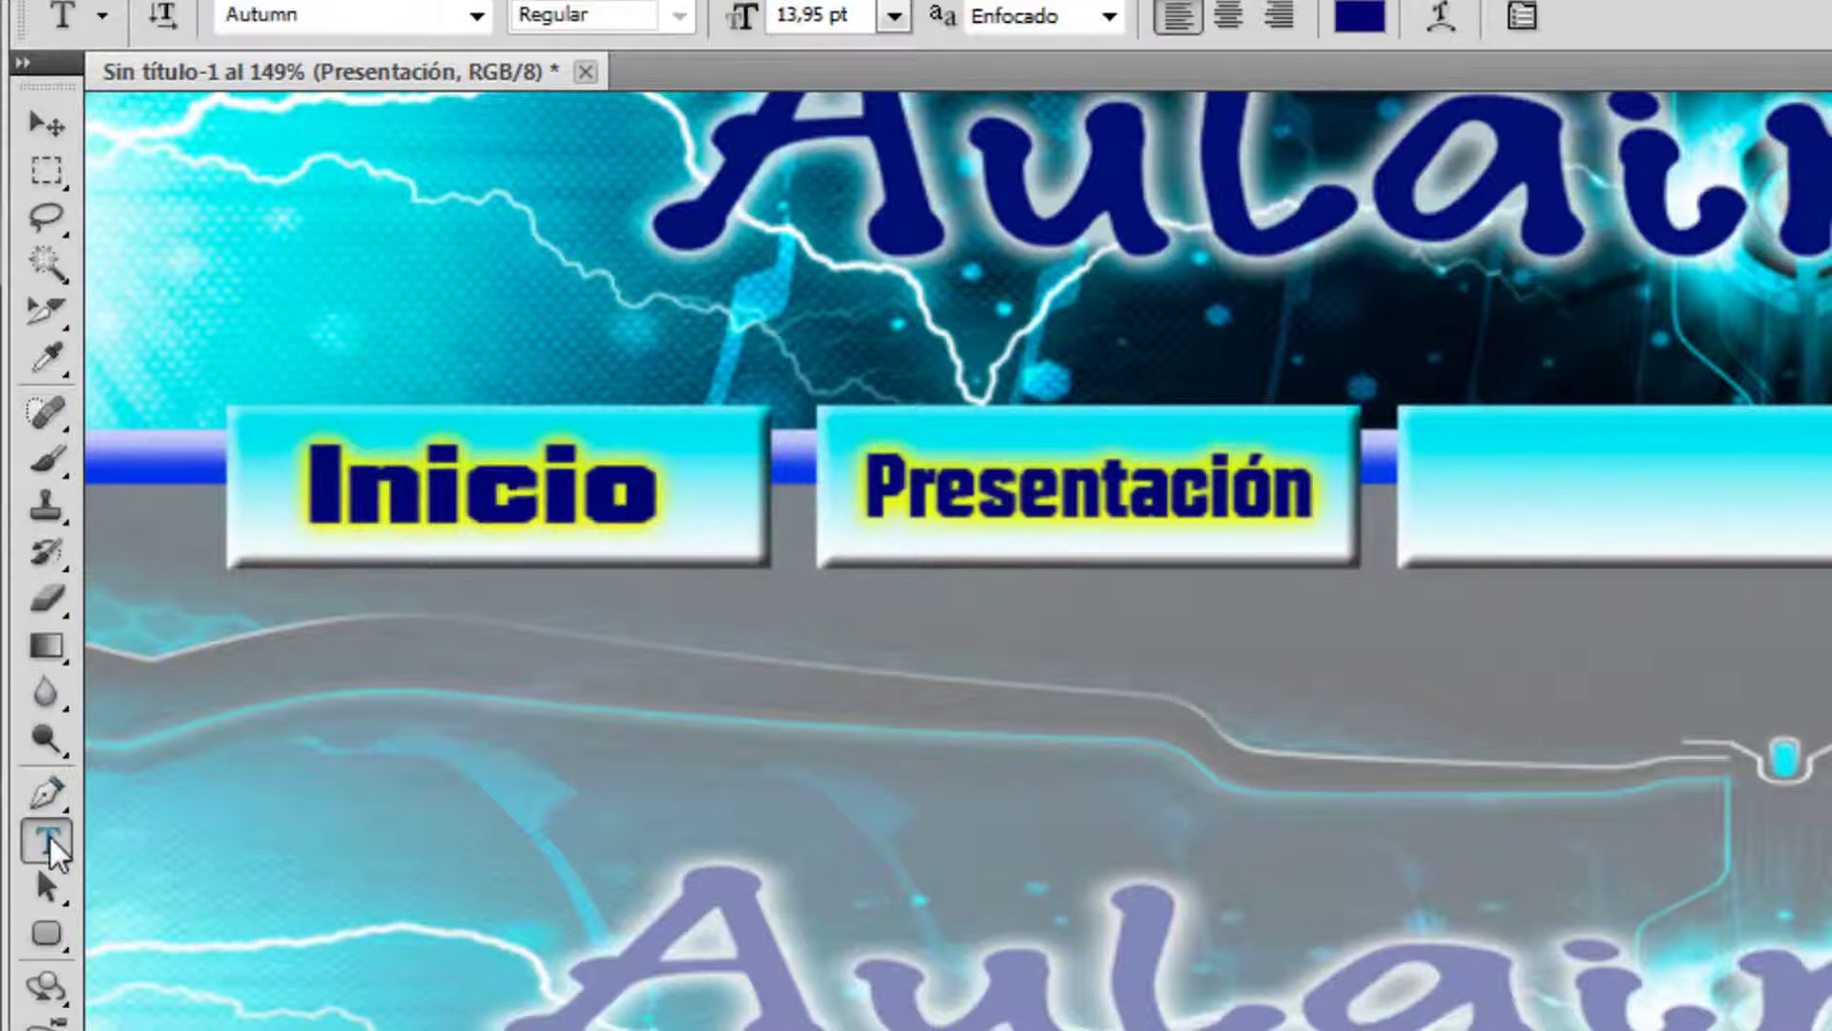
click(1317, 477)
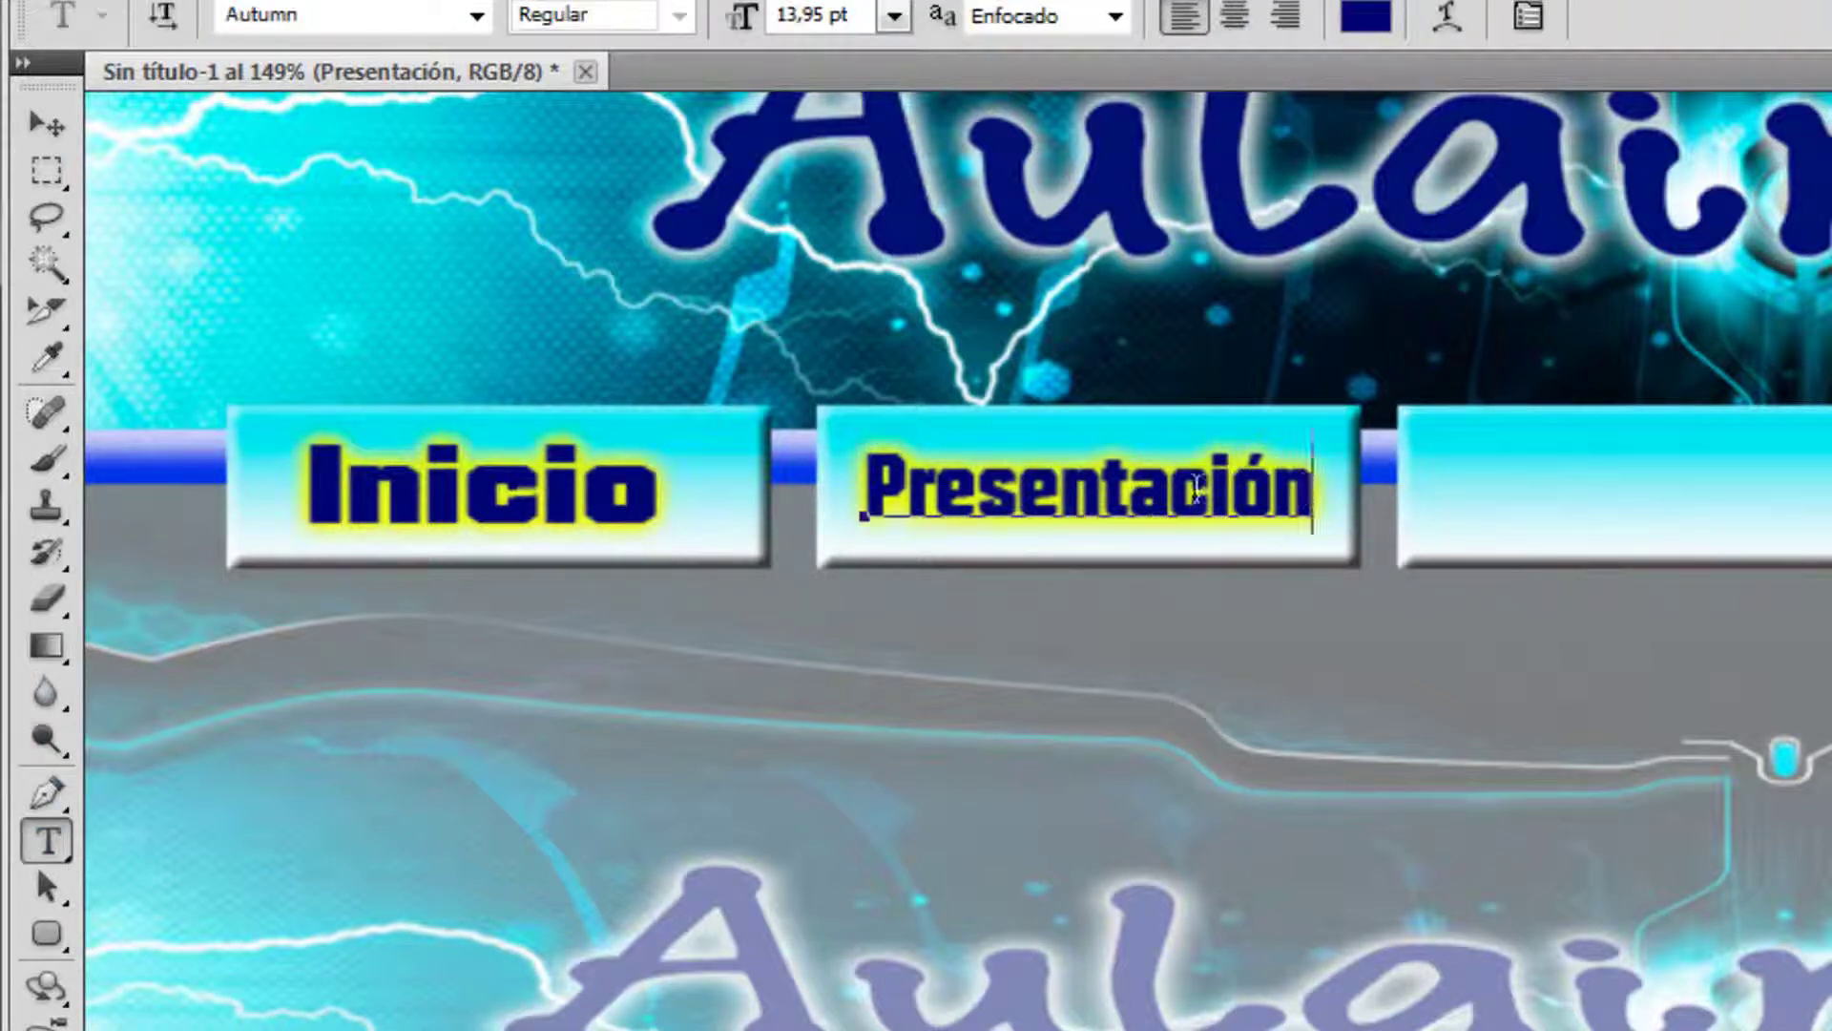
drag(1314, 486, 859, 487)
click(978, 497)
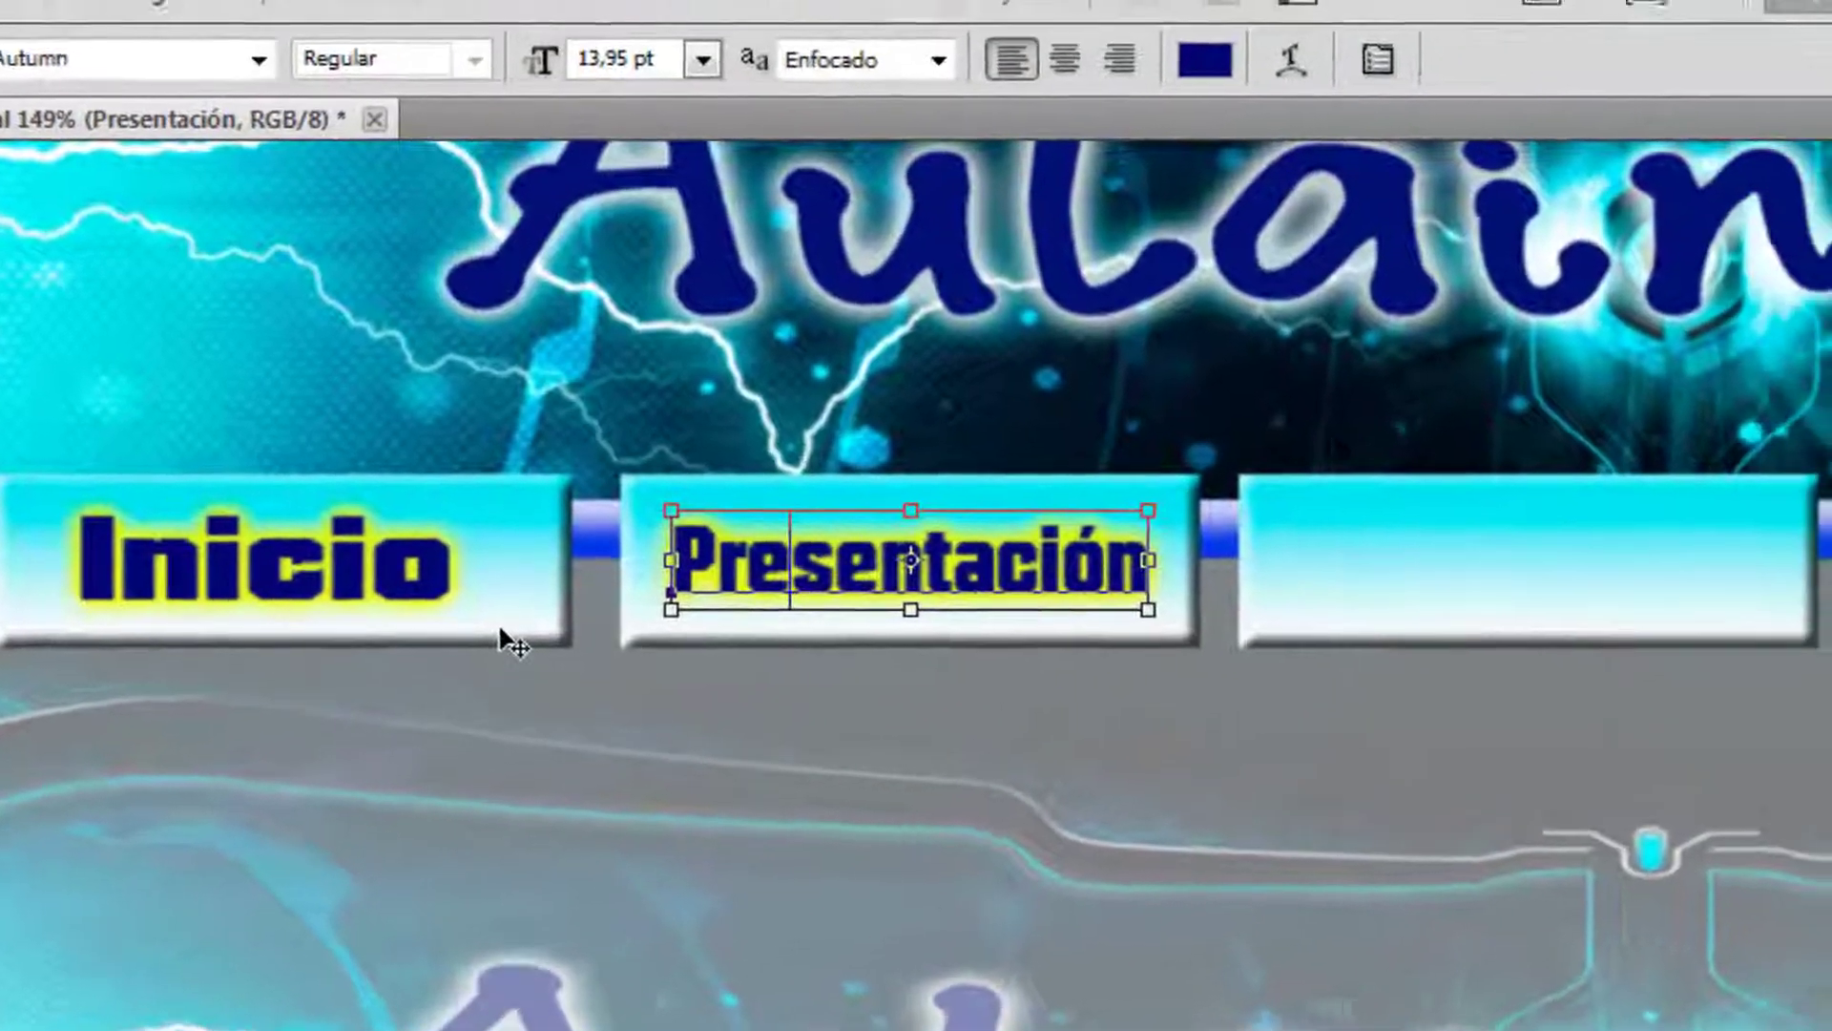
key(ctrl+t)
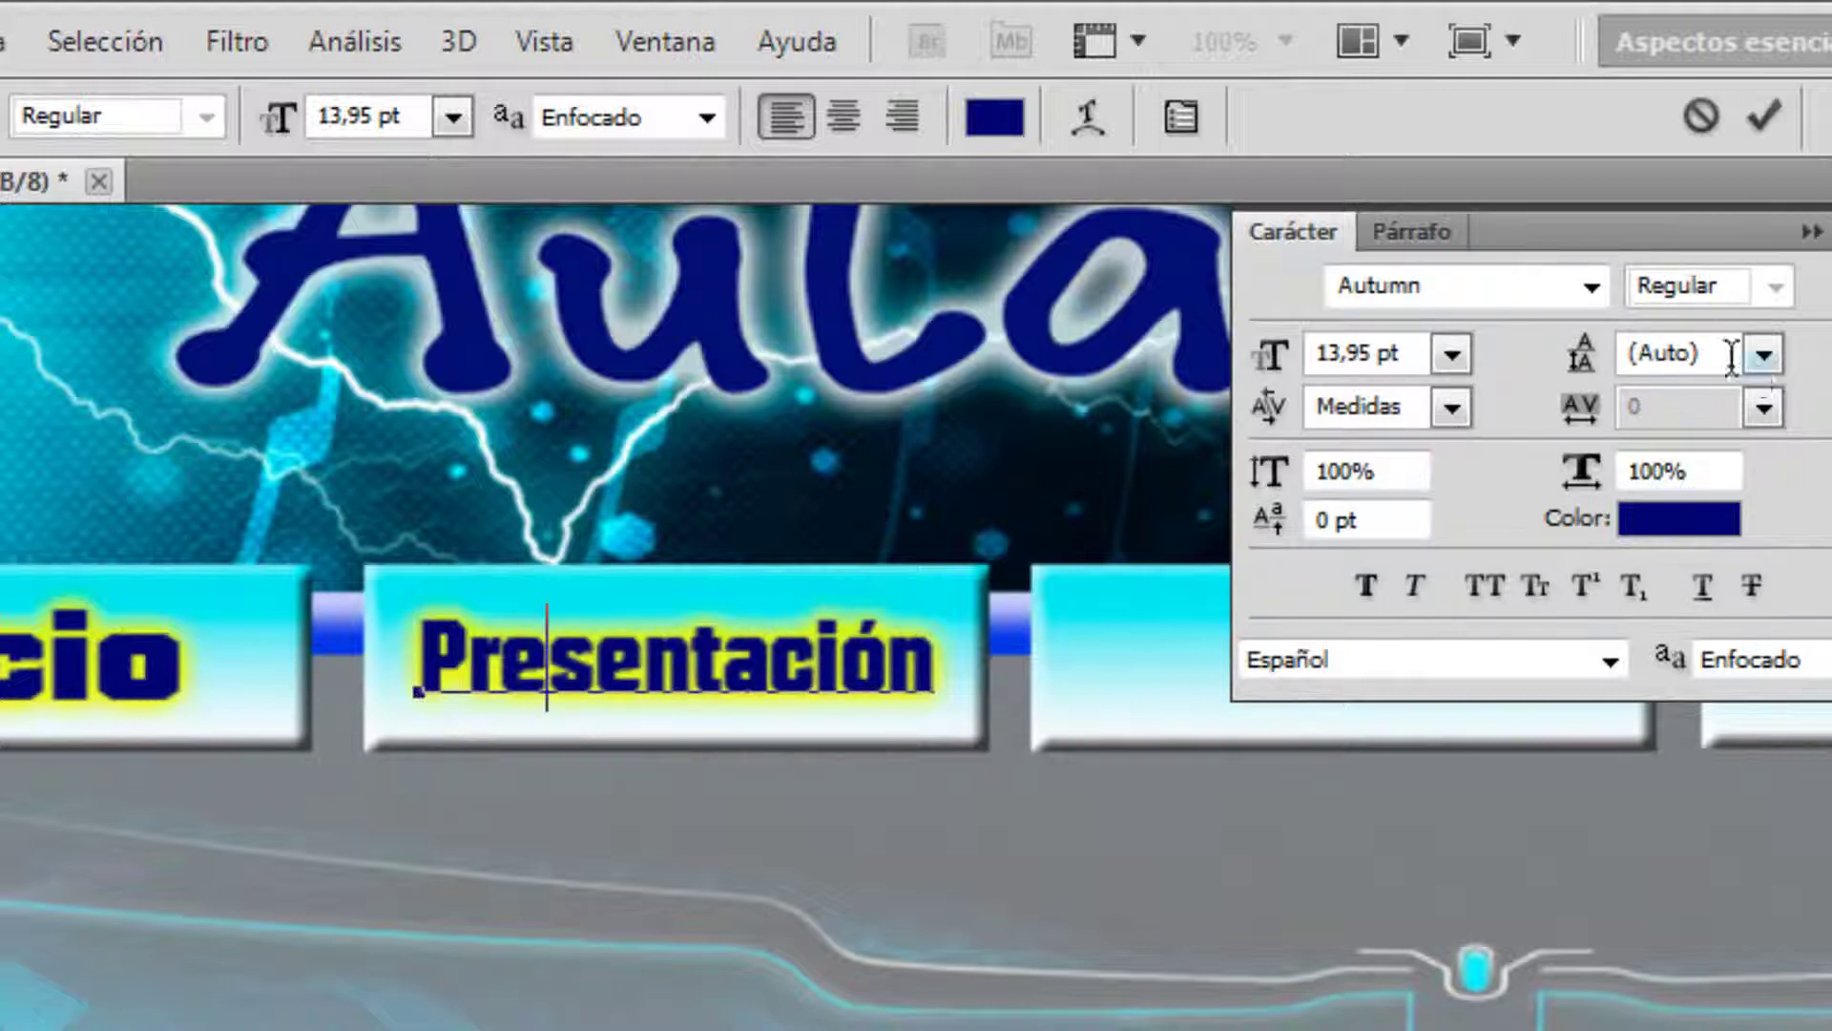
click(772, 680)
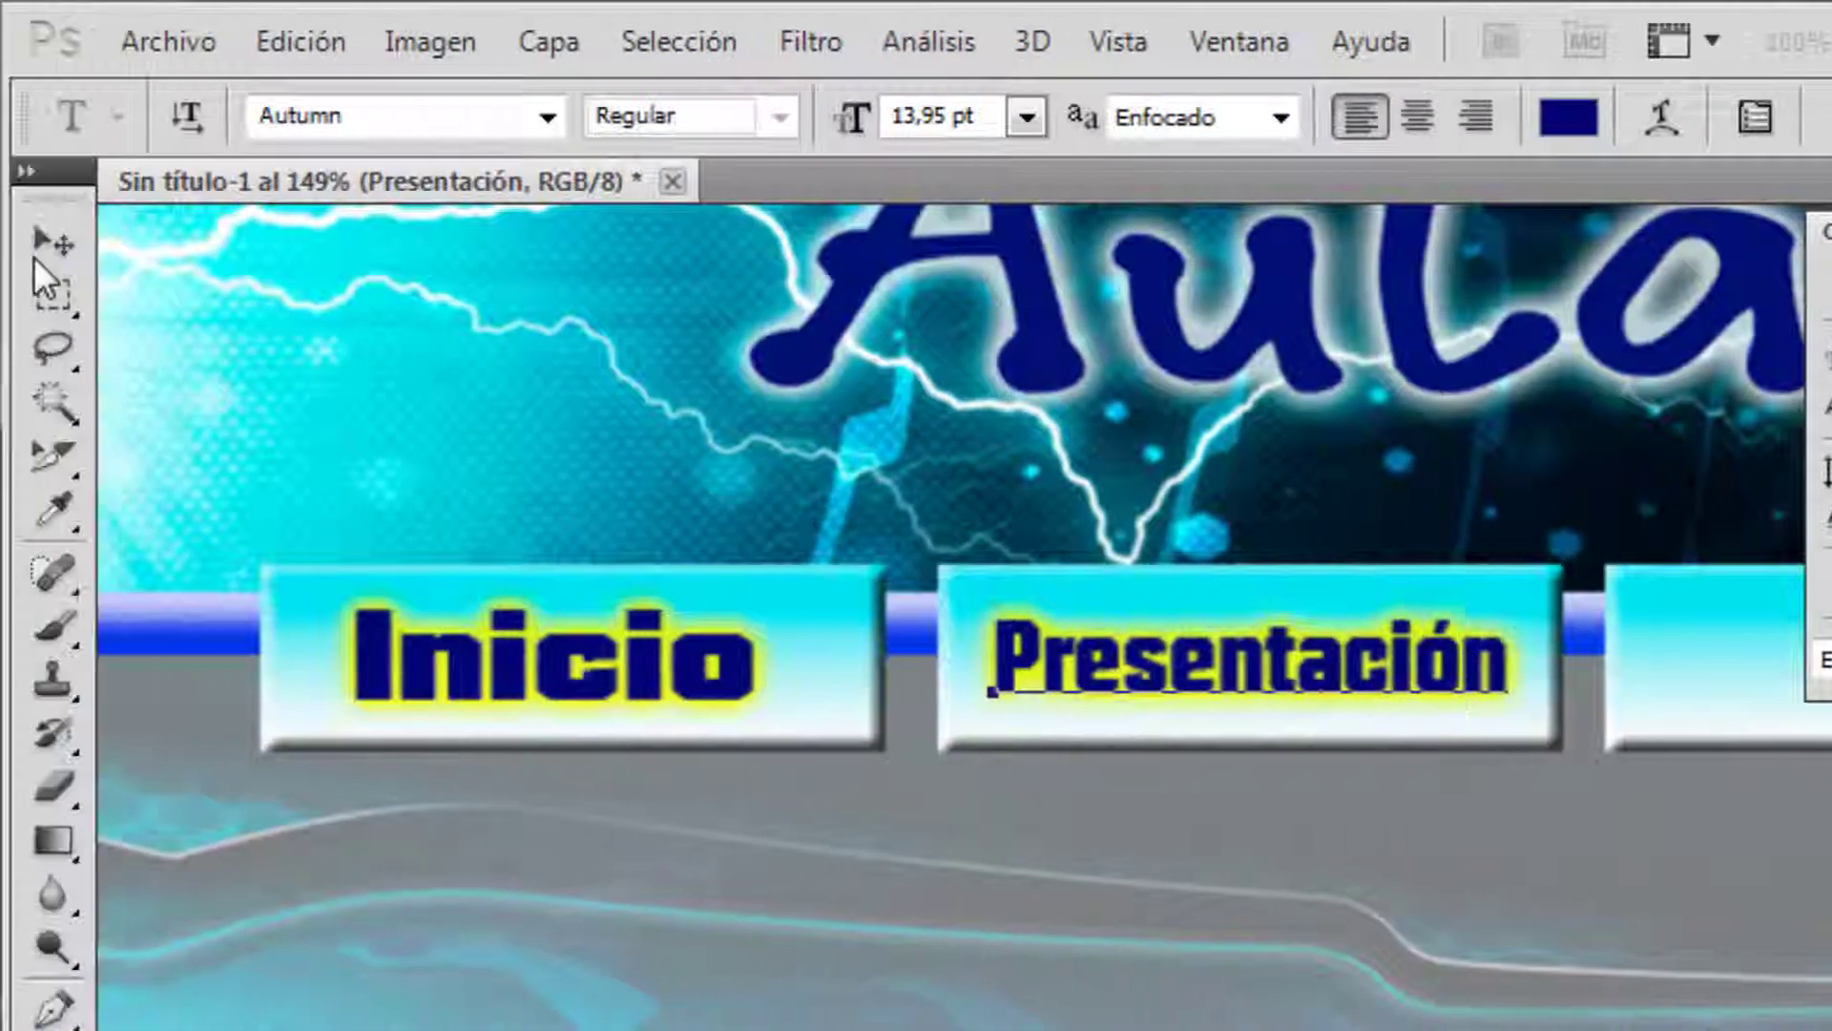
Step: Enlarge the Presentación label to about 104% width and 112% height on its button, apply it and collapse the character settings
click(44, 246)
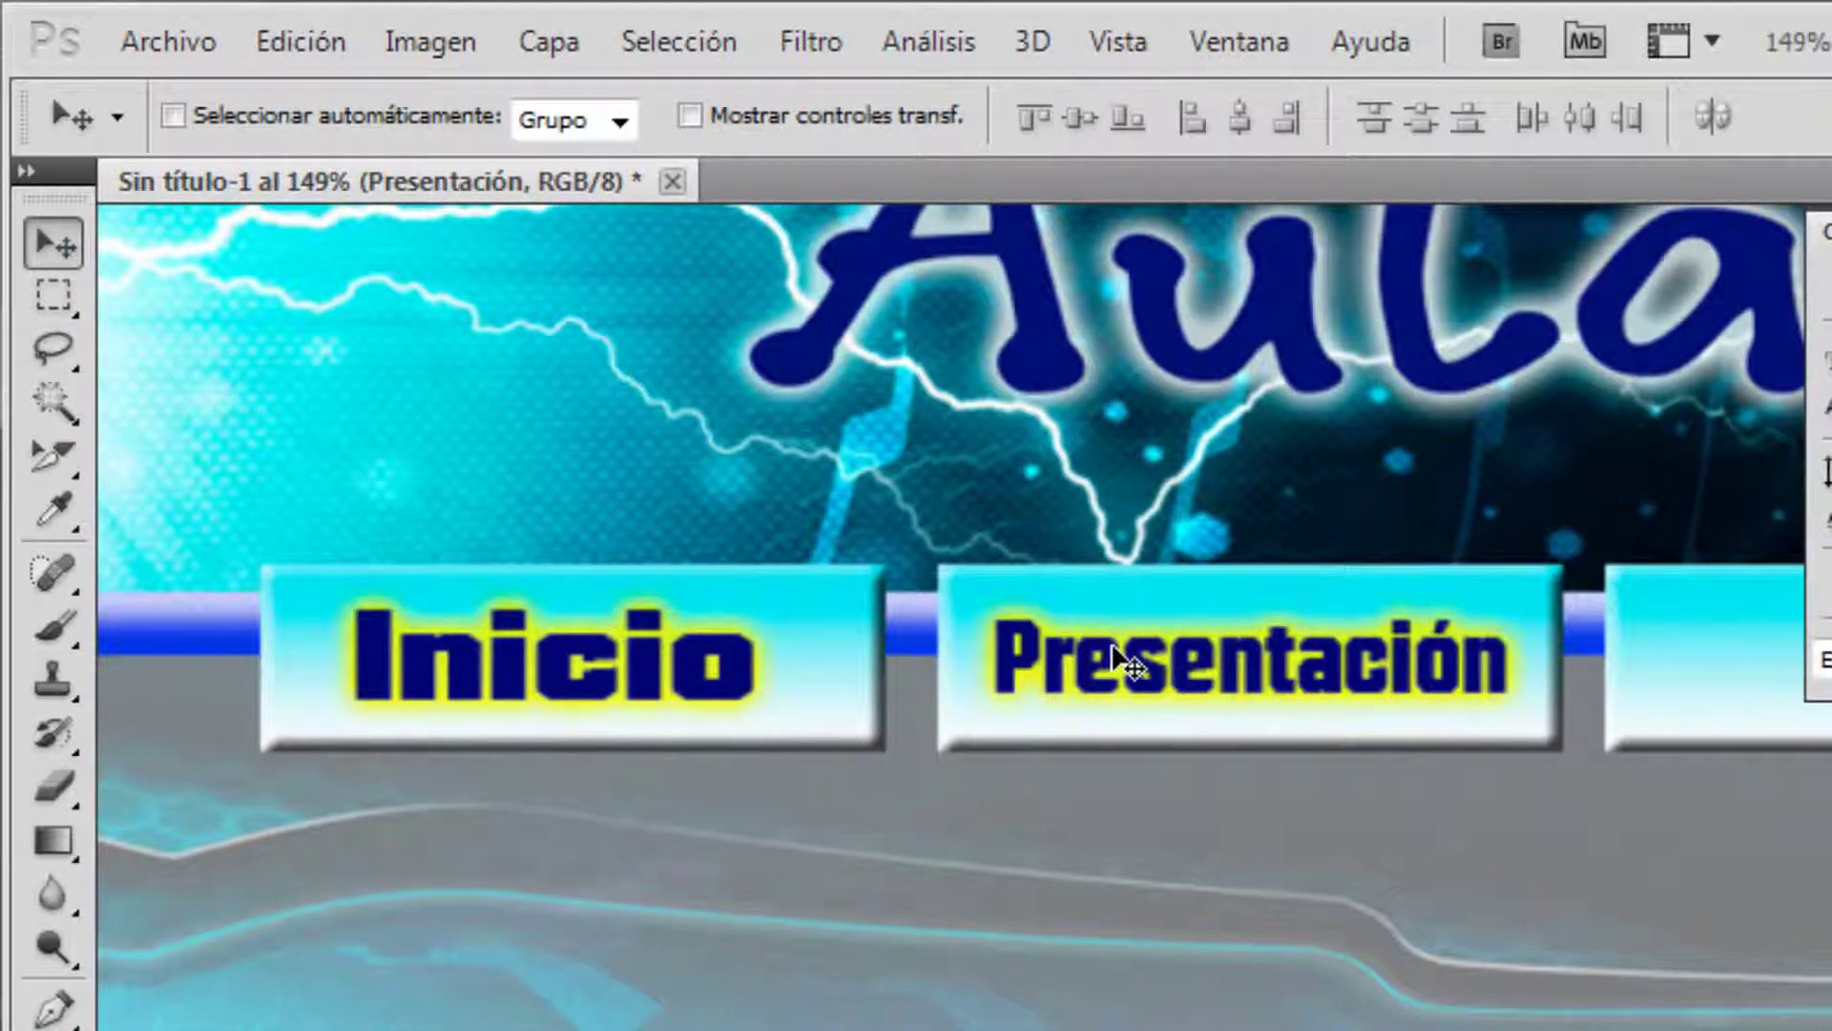
key(ctrl+t)
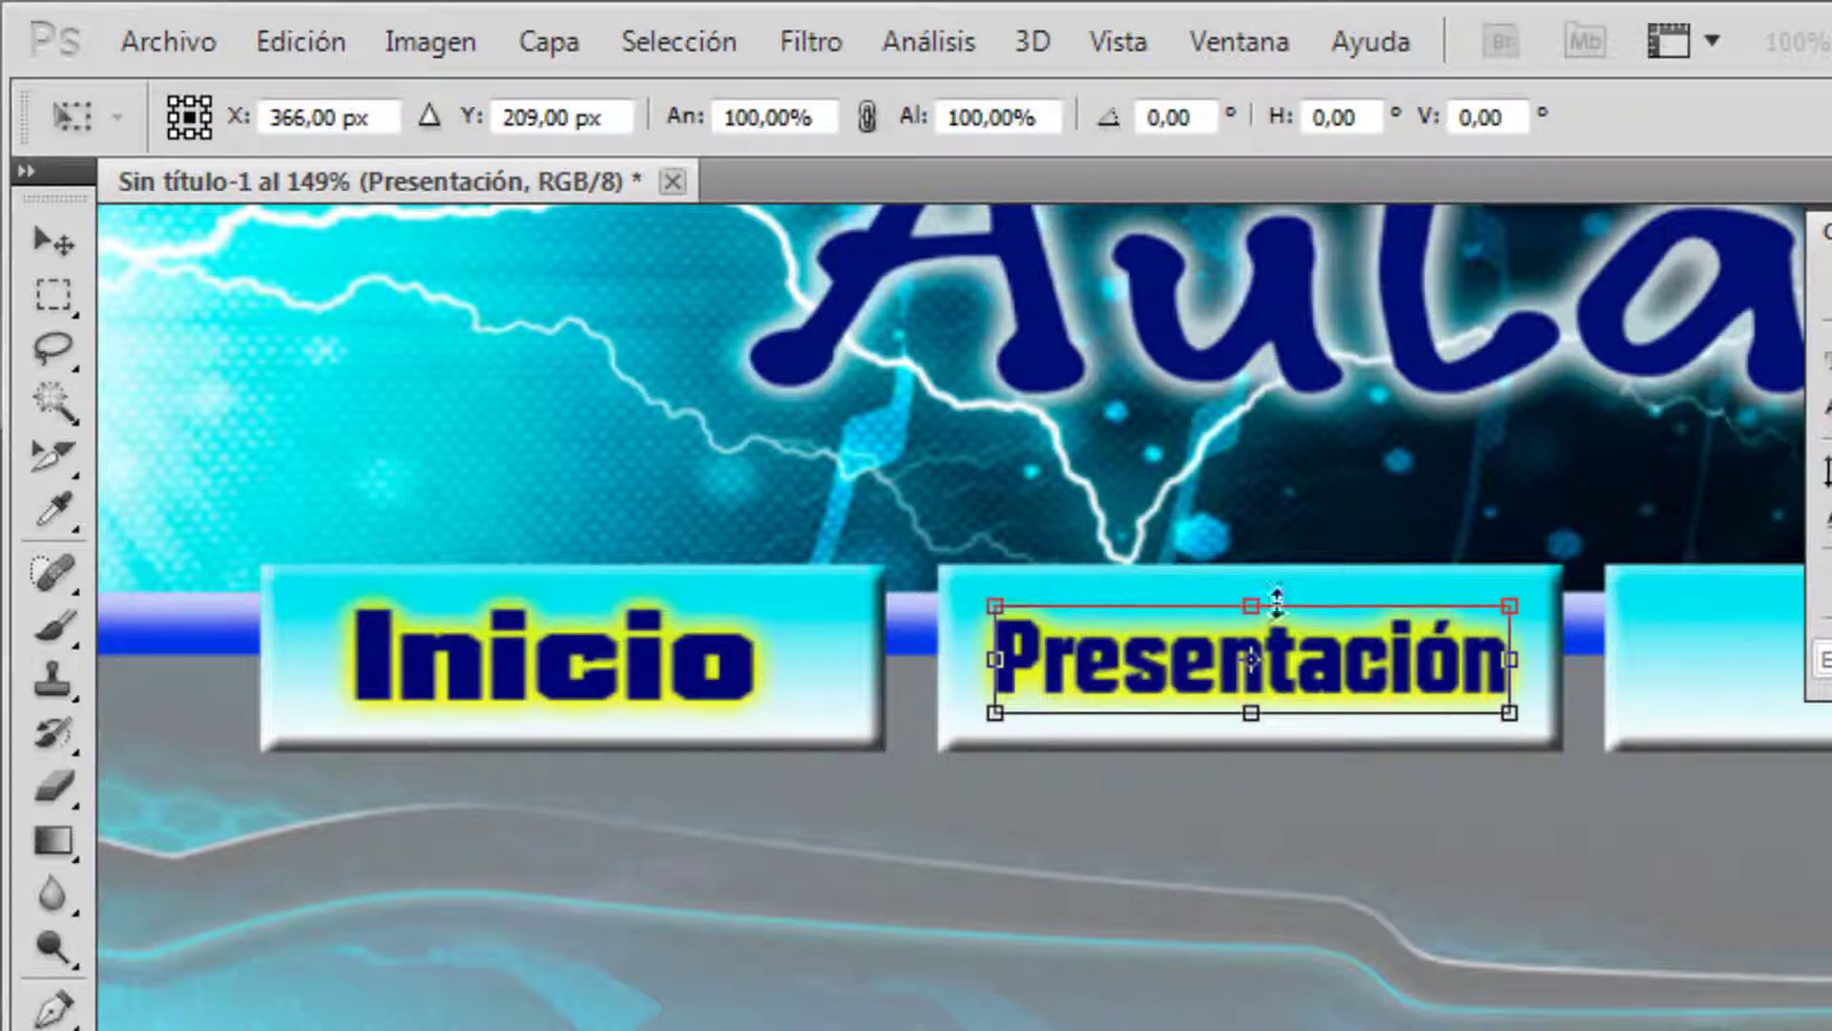
drag(1524, 608, 1522, 612)
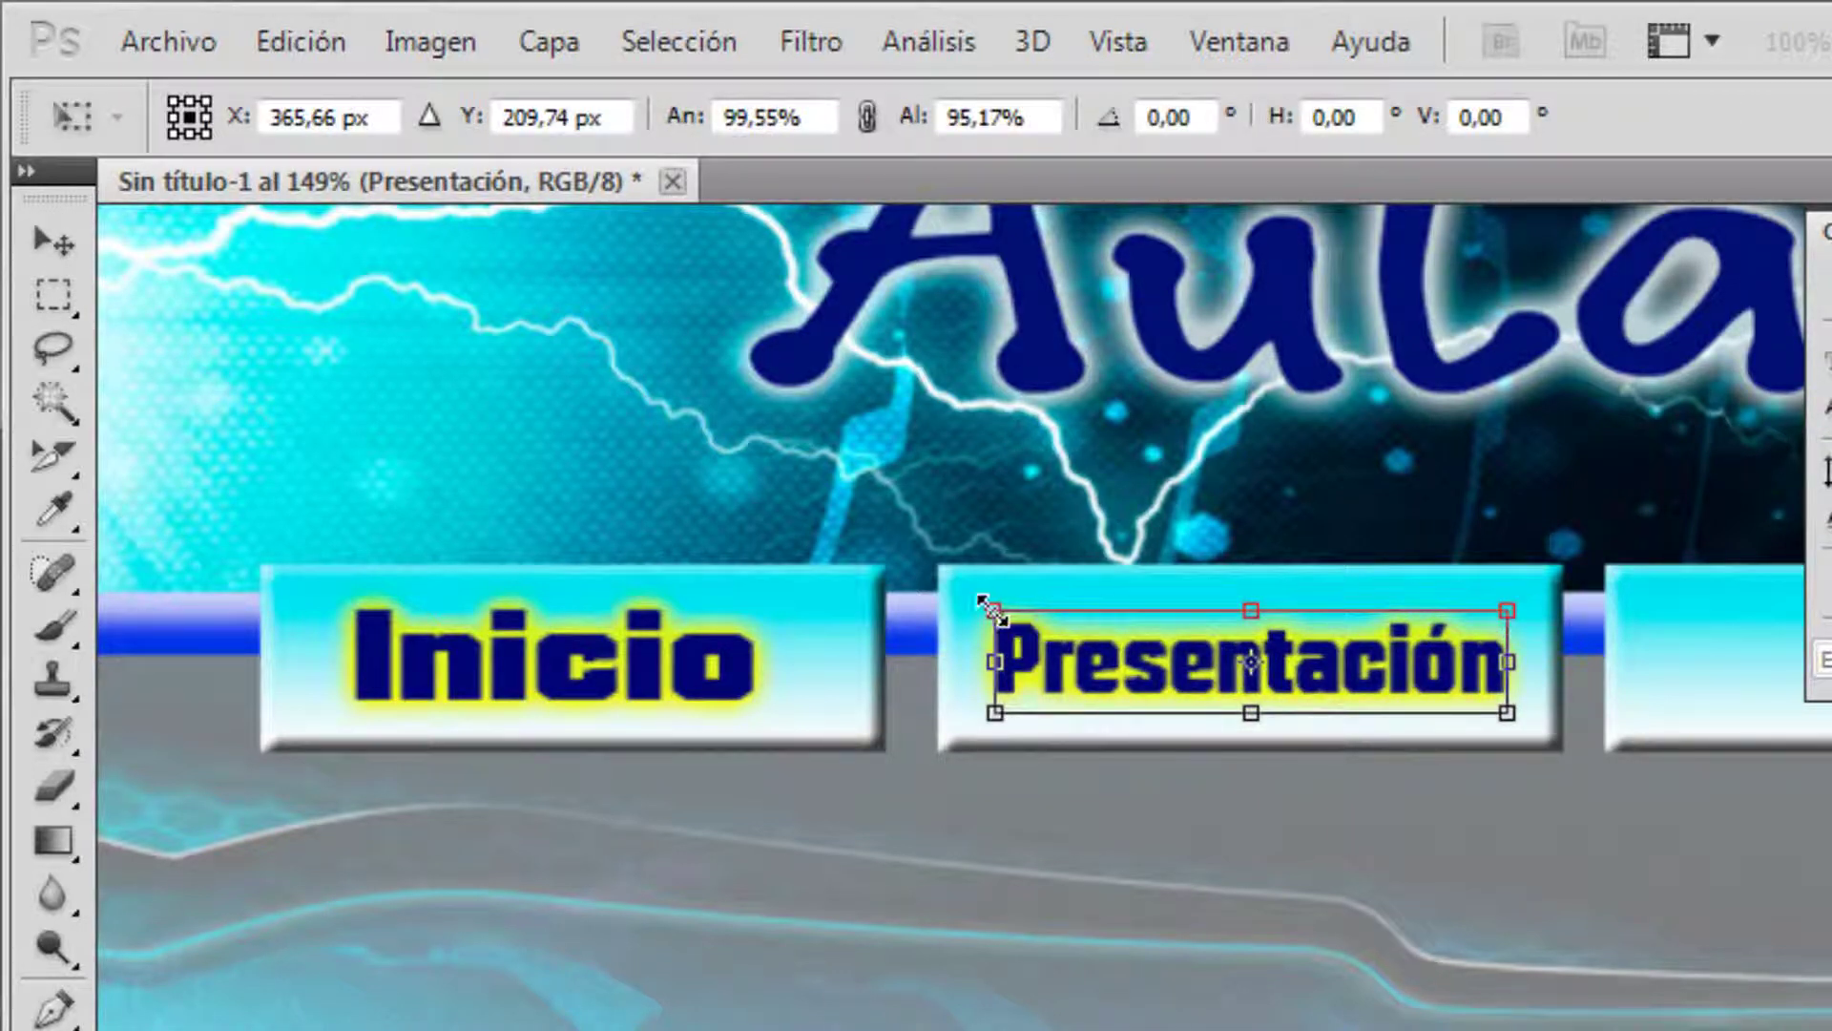
drag(992, 609, 984, 595)
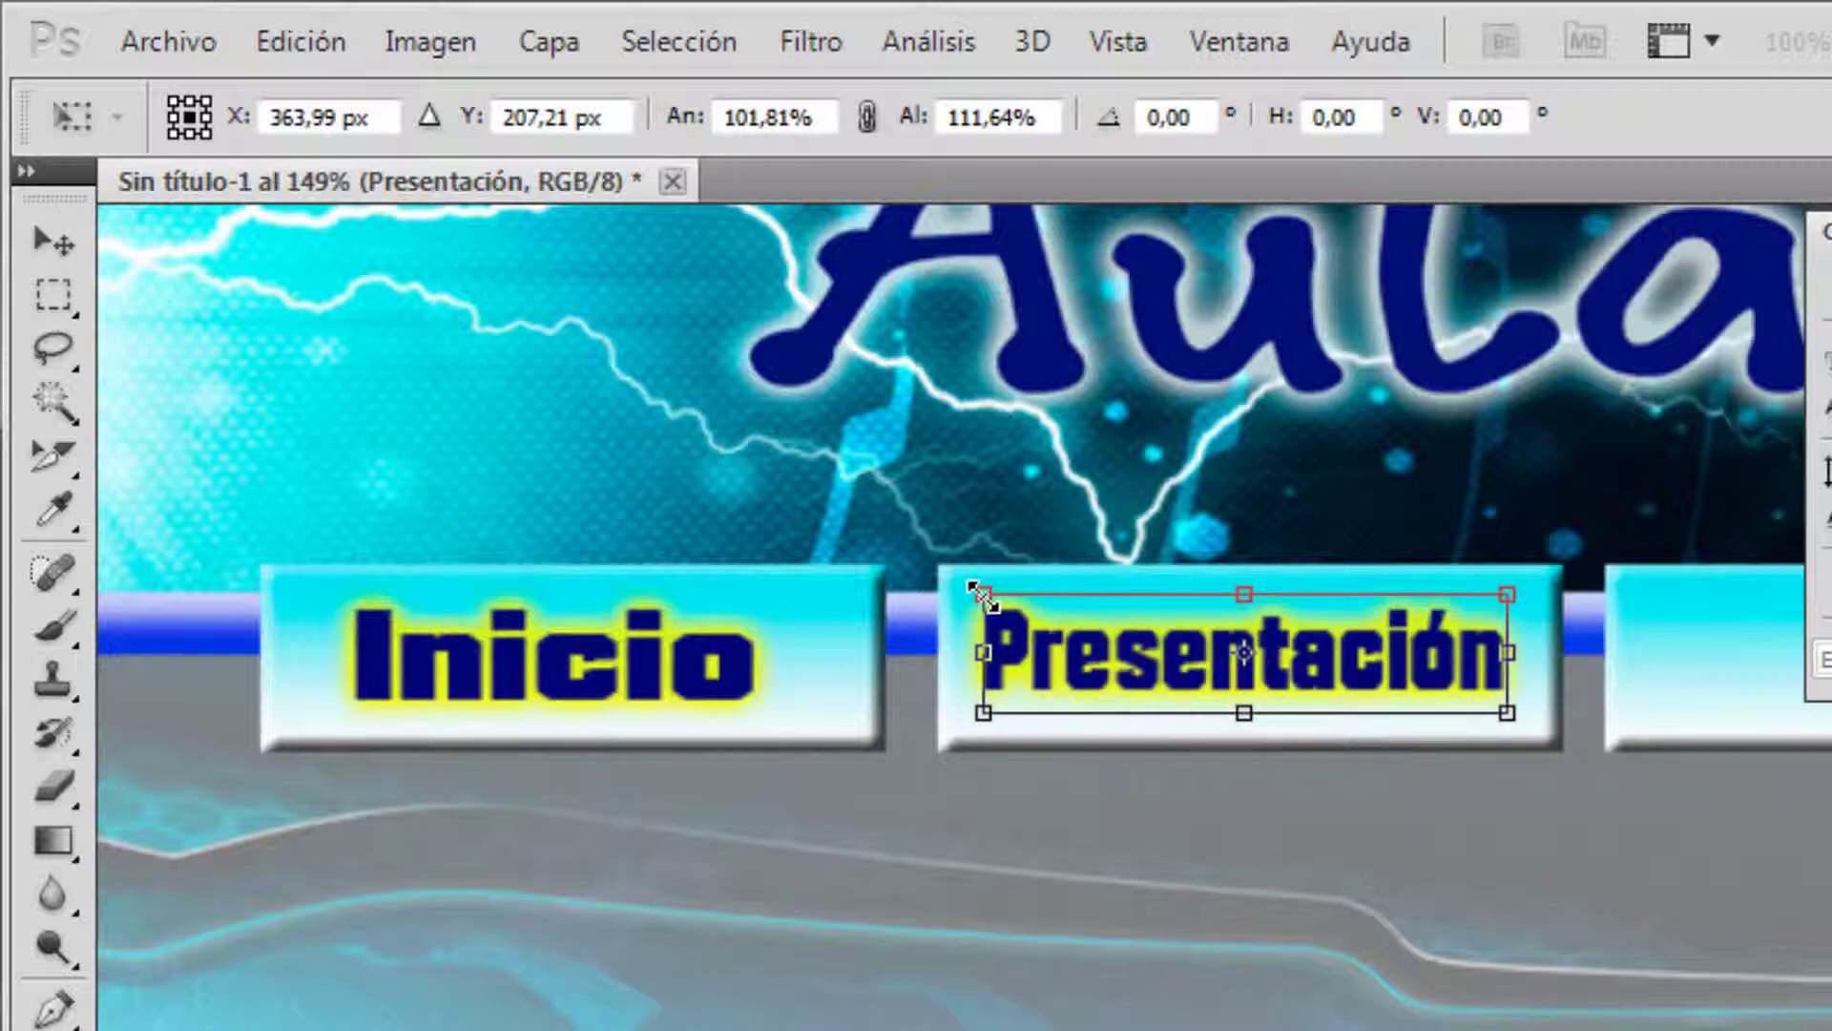
drag(1512, 654, 1520, 655)
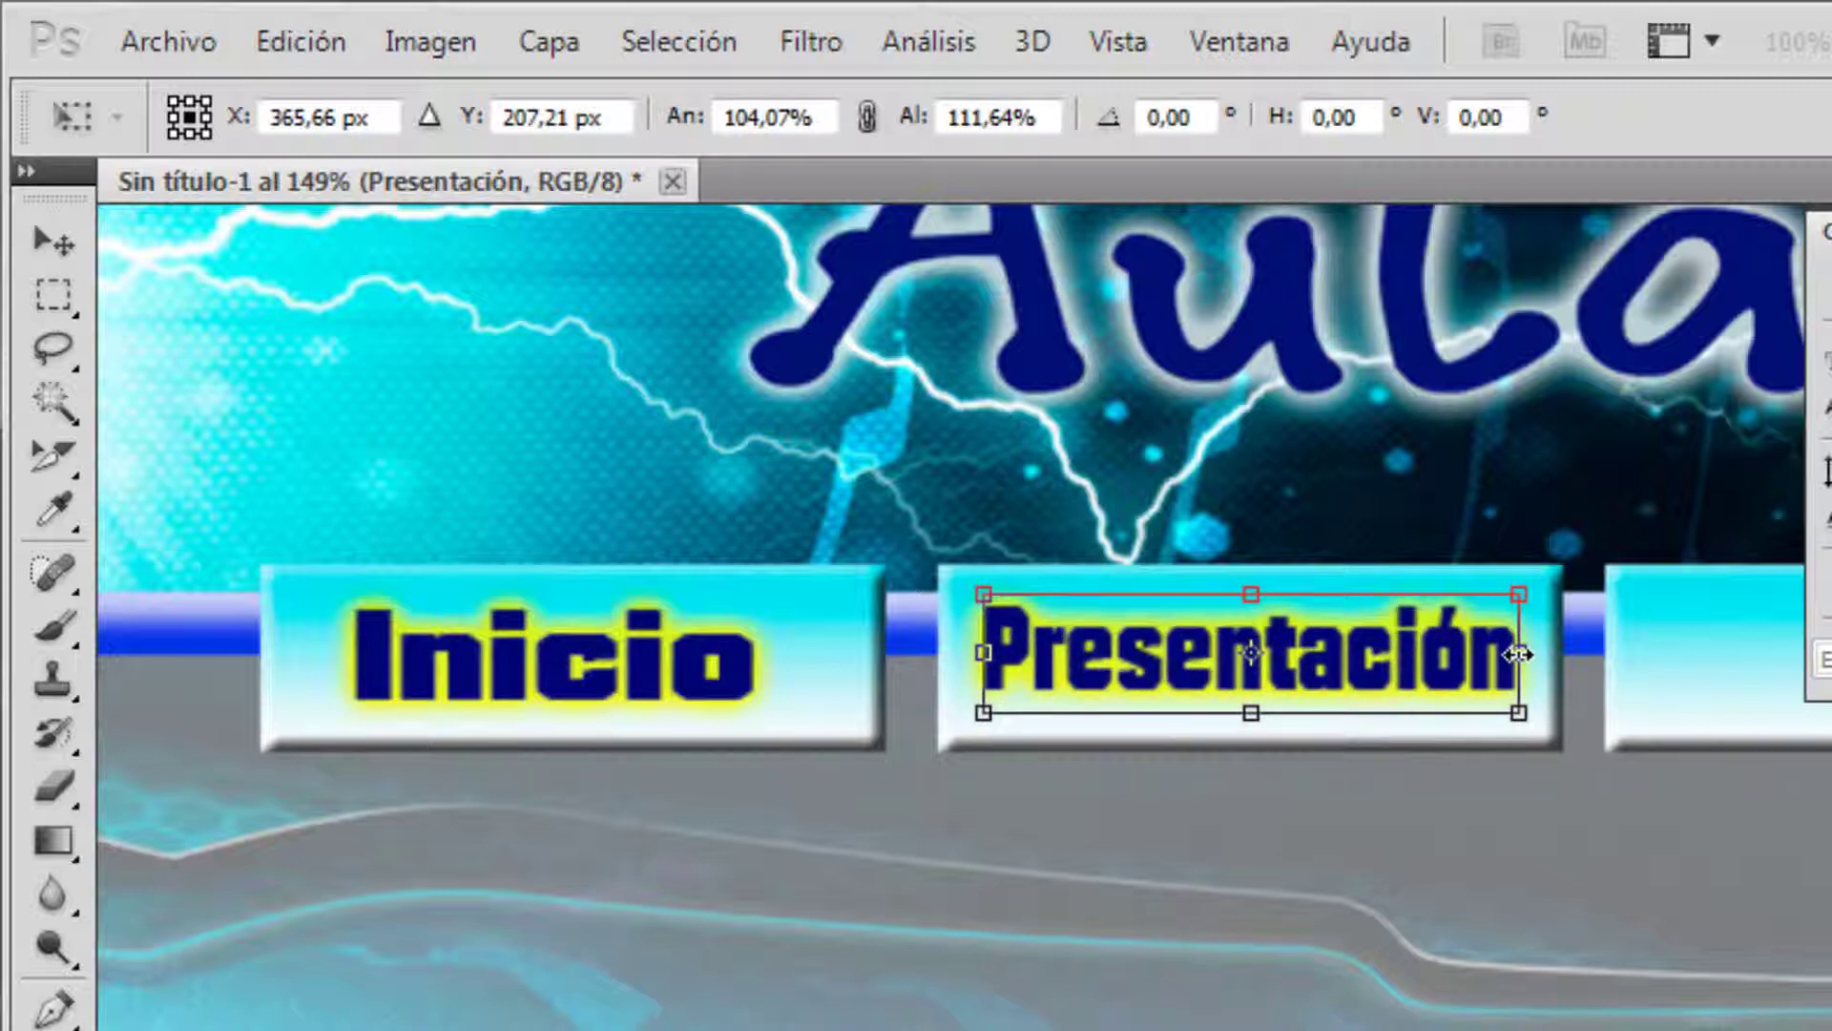
key(Return)
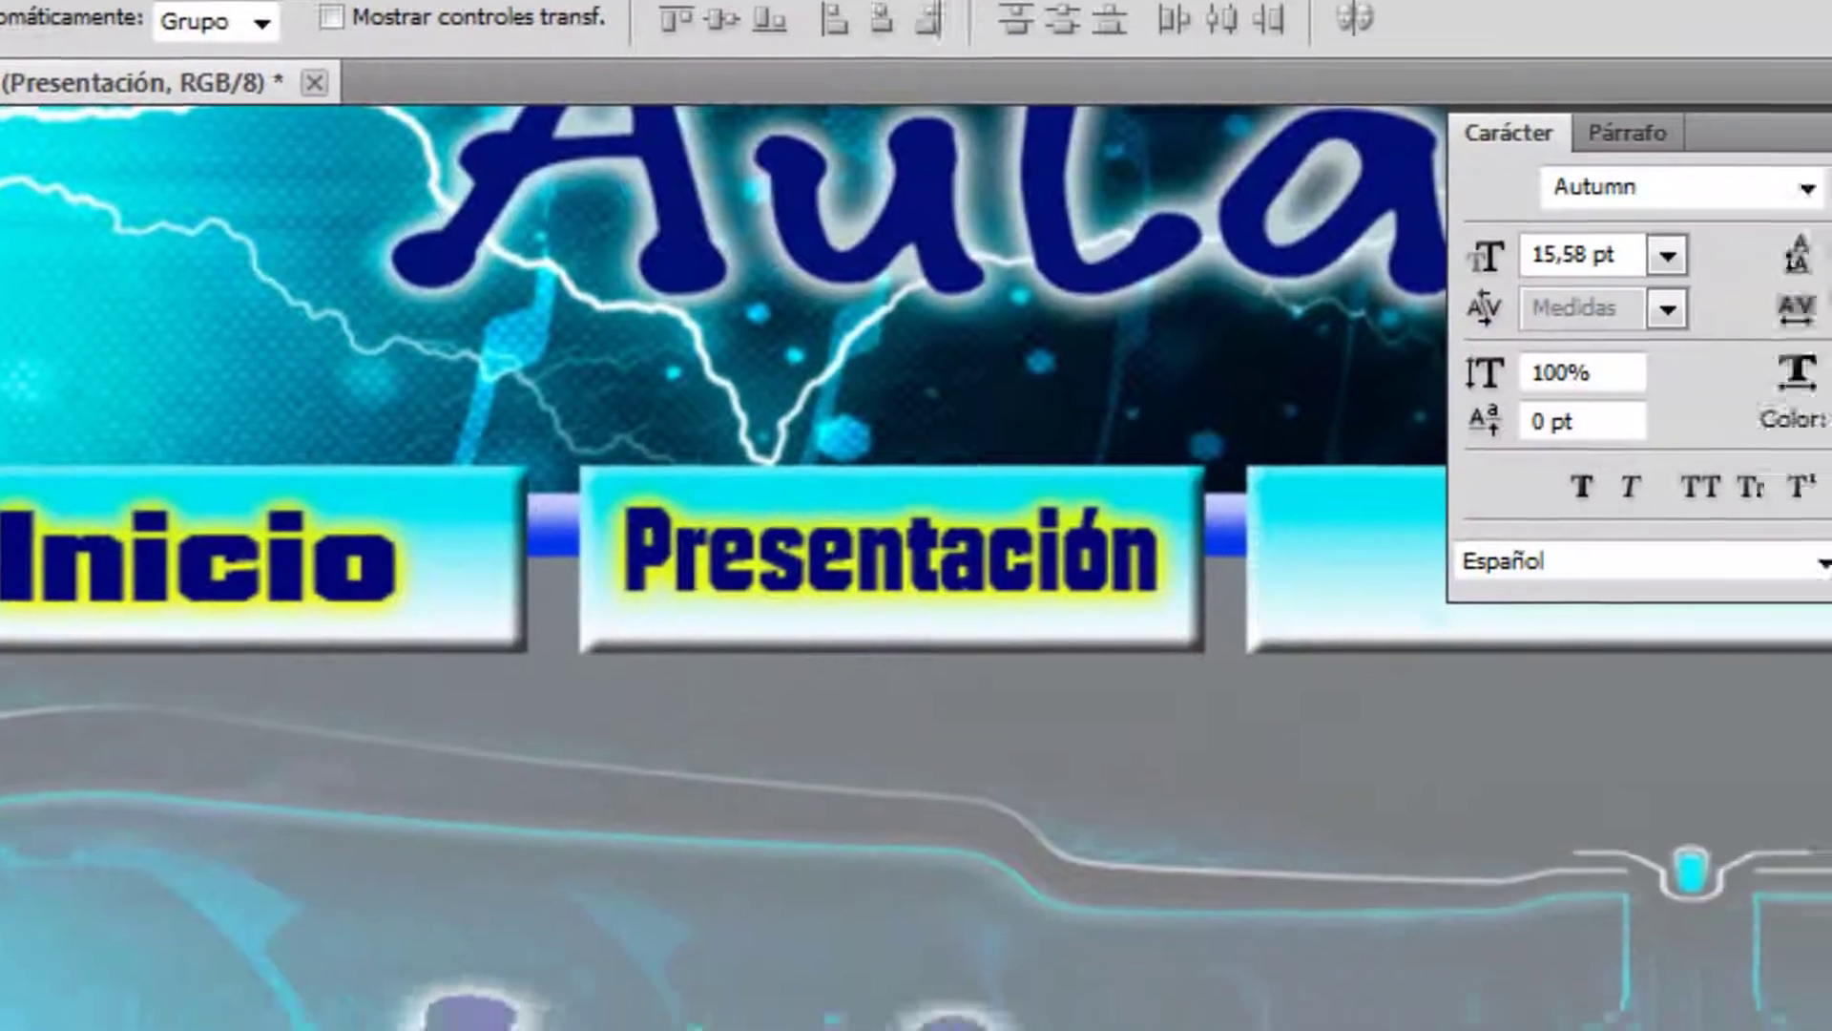
click(1480, 11)
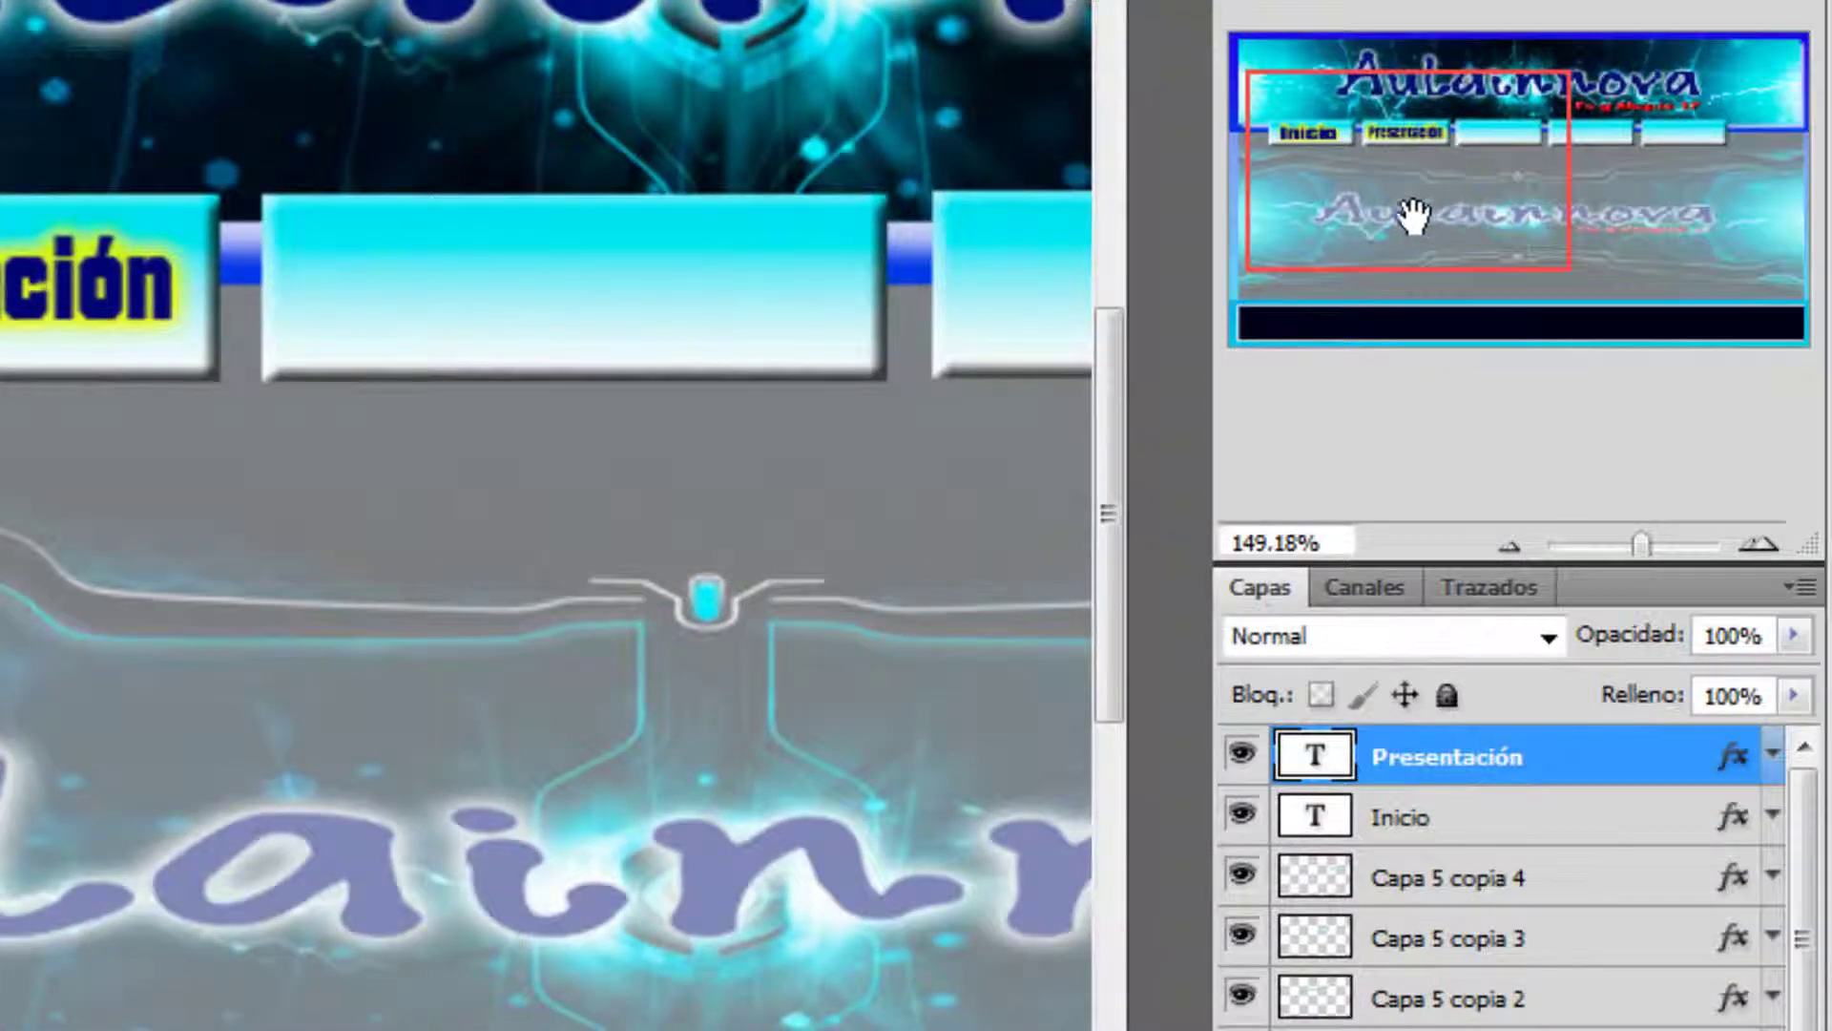
Step: Duplicate the Presentación text layer and place the copy on the third menu button
right_click(1440, 761)
click(1125, 101)
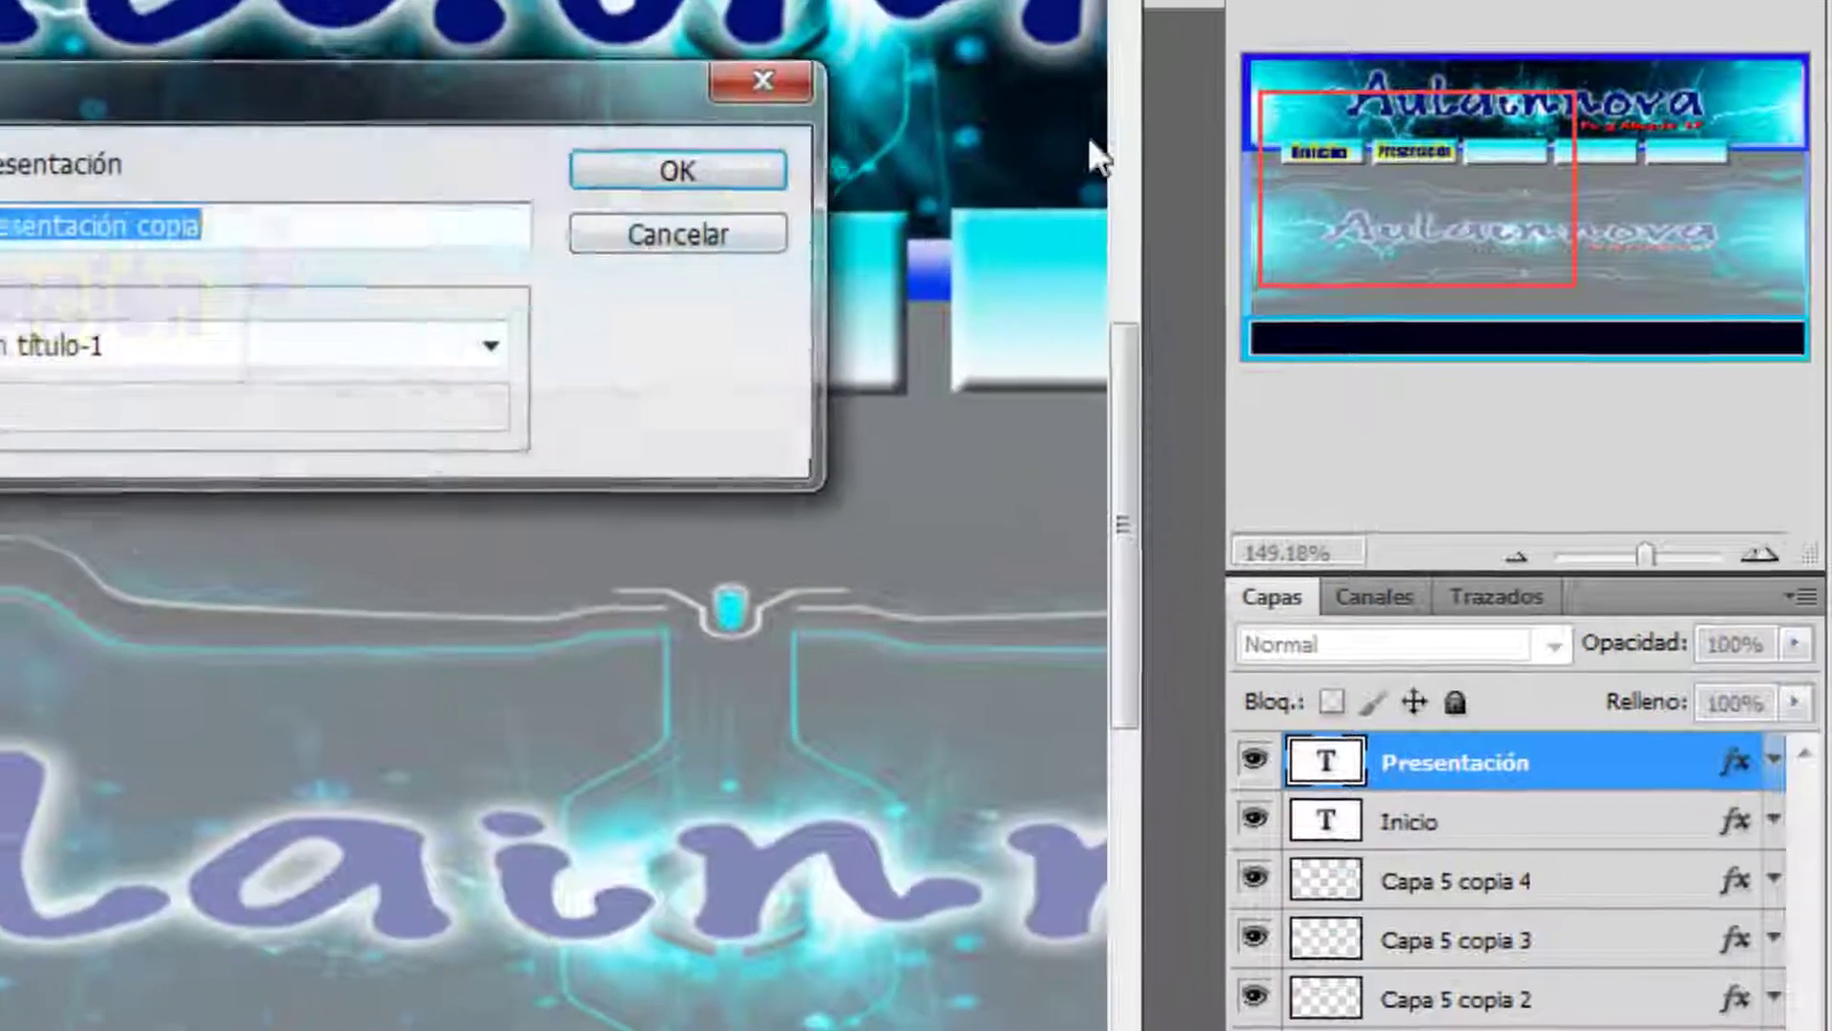
click(691, 143)
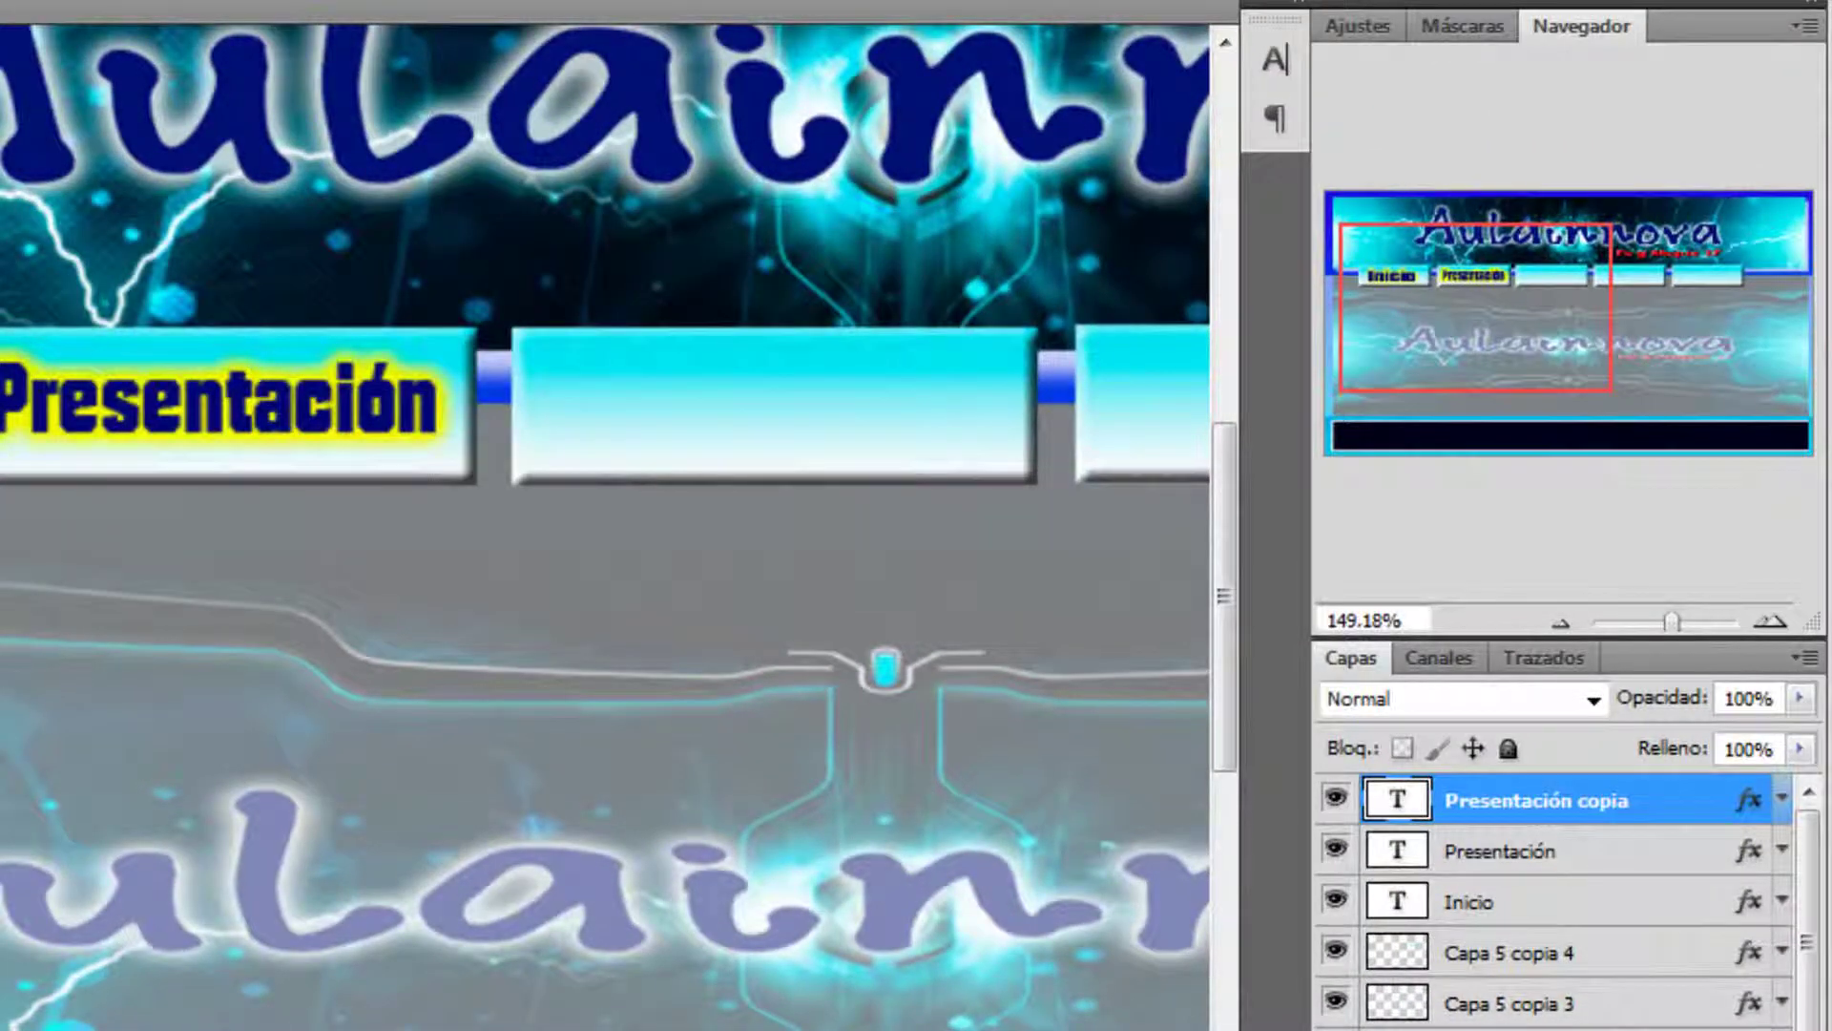
drag(105, 432, 640, 423)
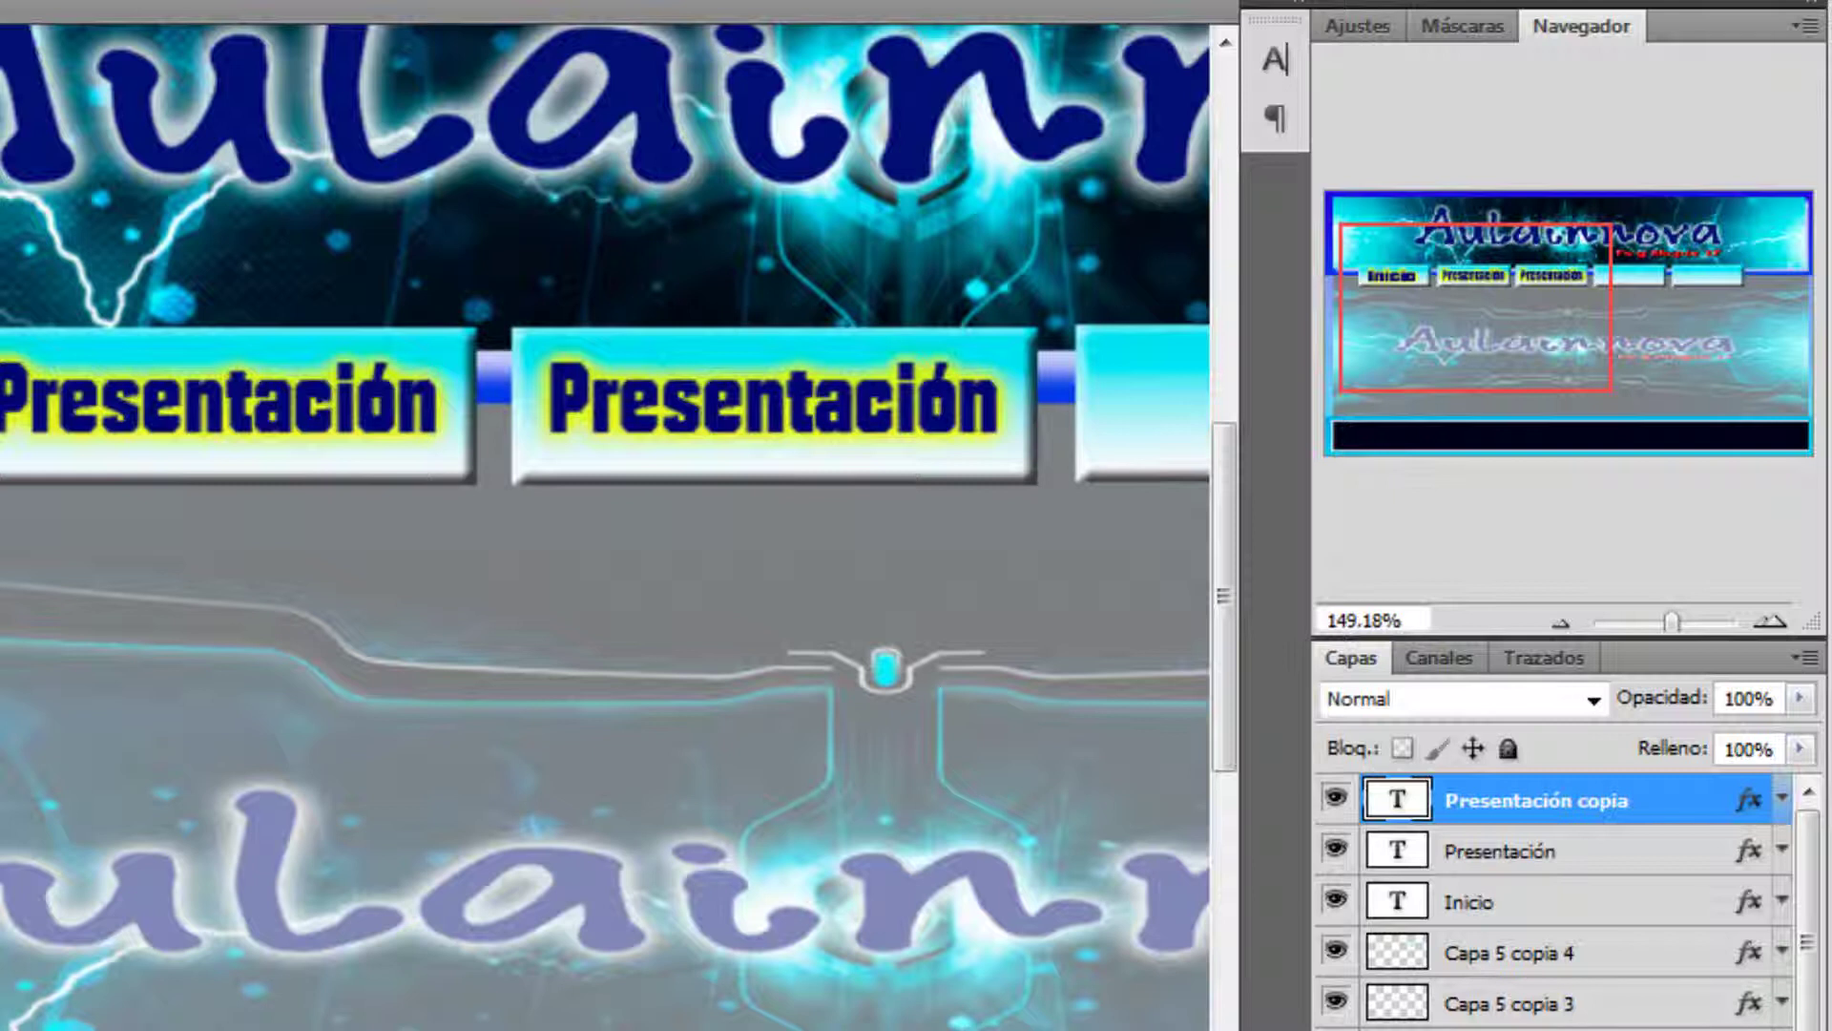
Step: Replace the text on the third menu button with "Galería"
drag(986, 399, 479, 400)
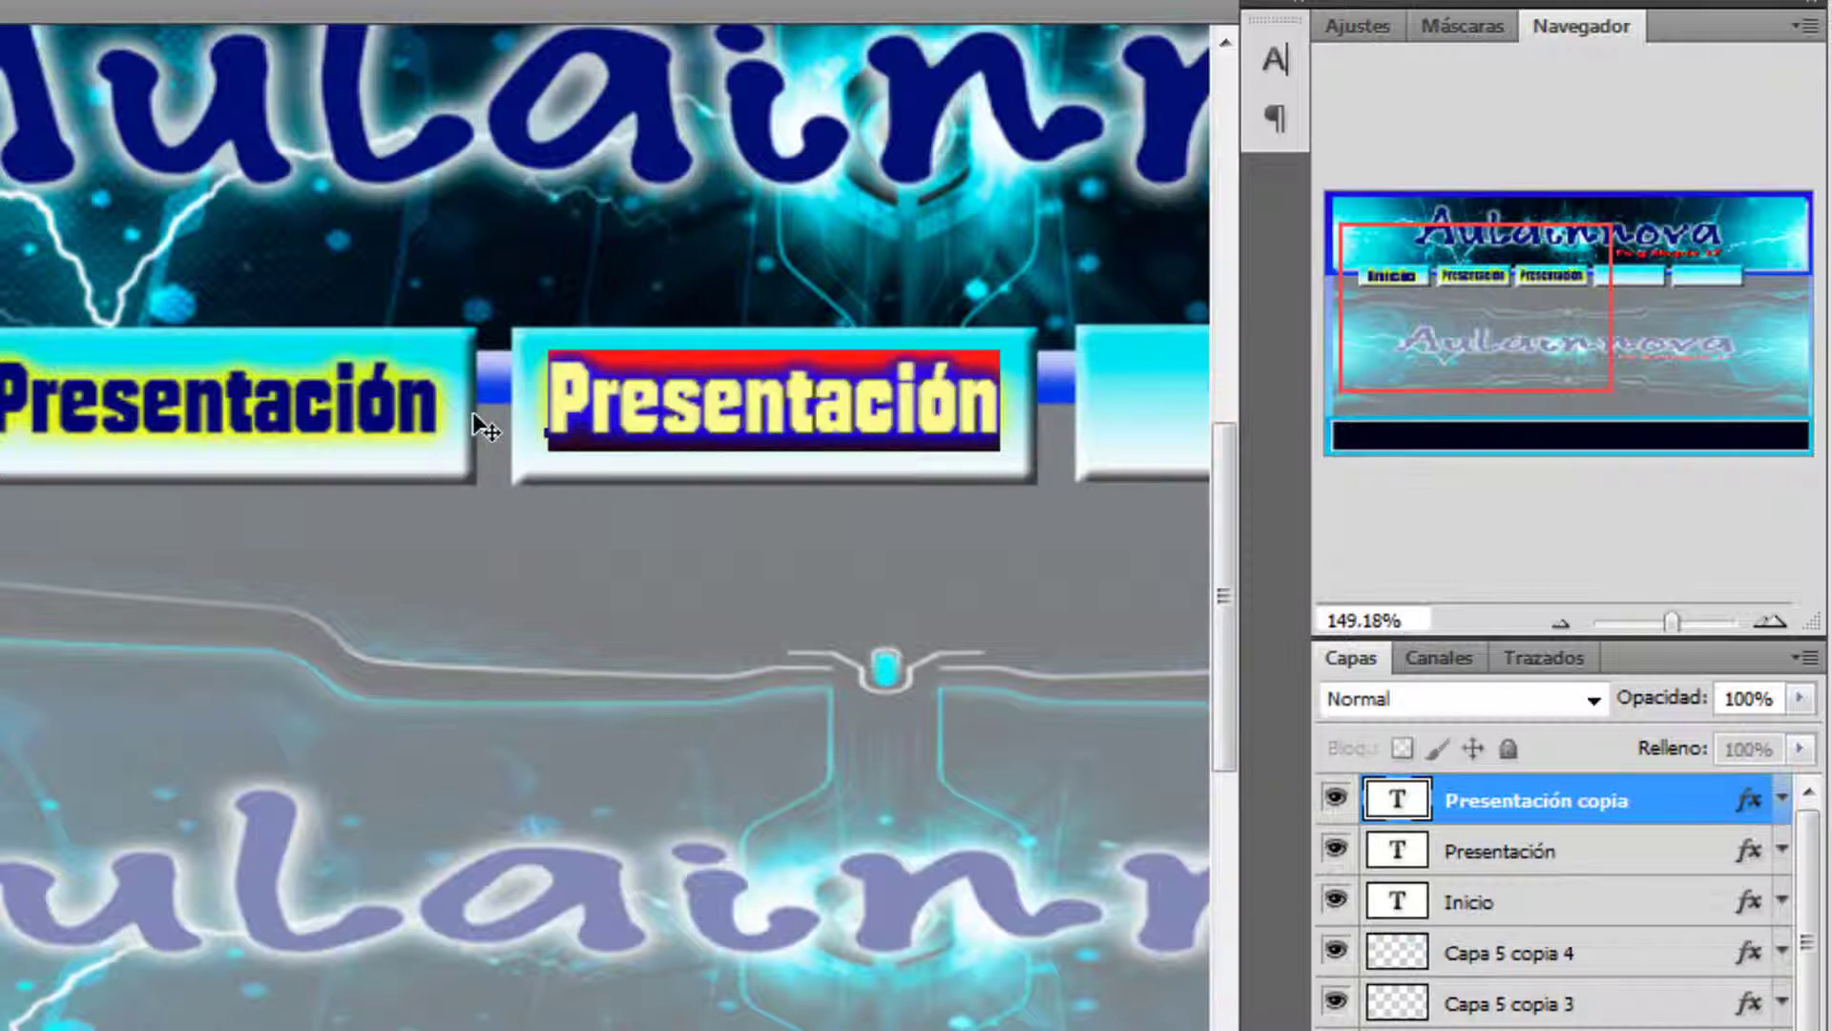
text(Gale)
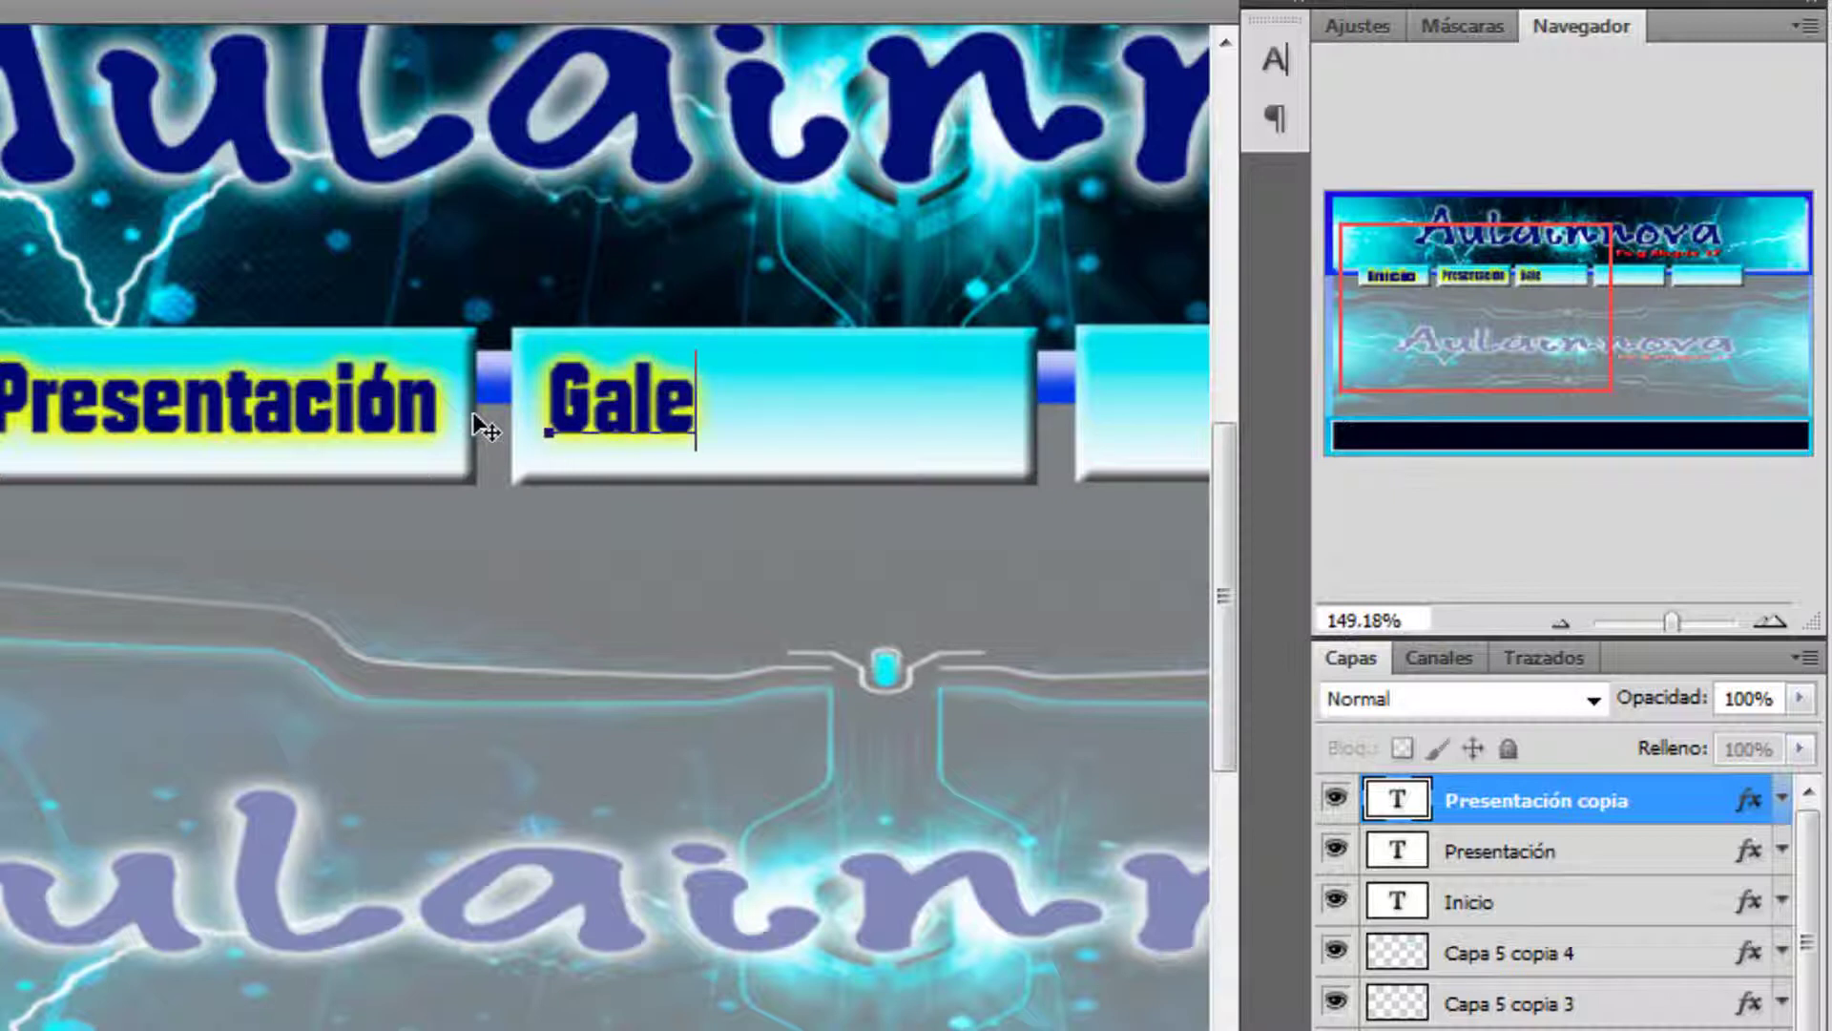
text(ría)
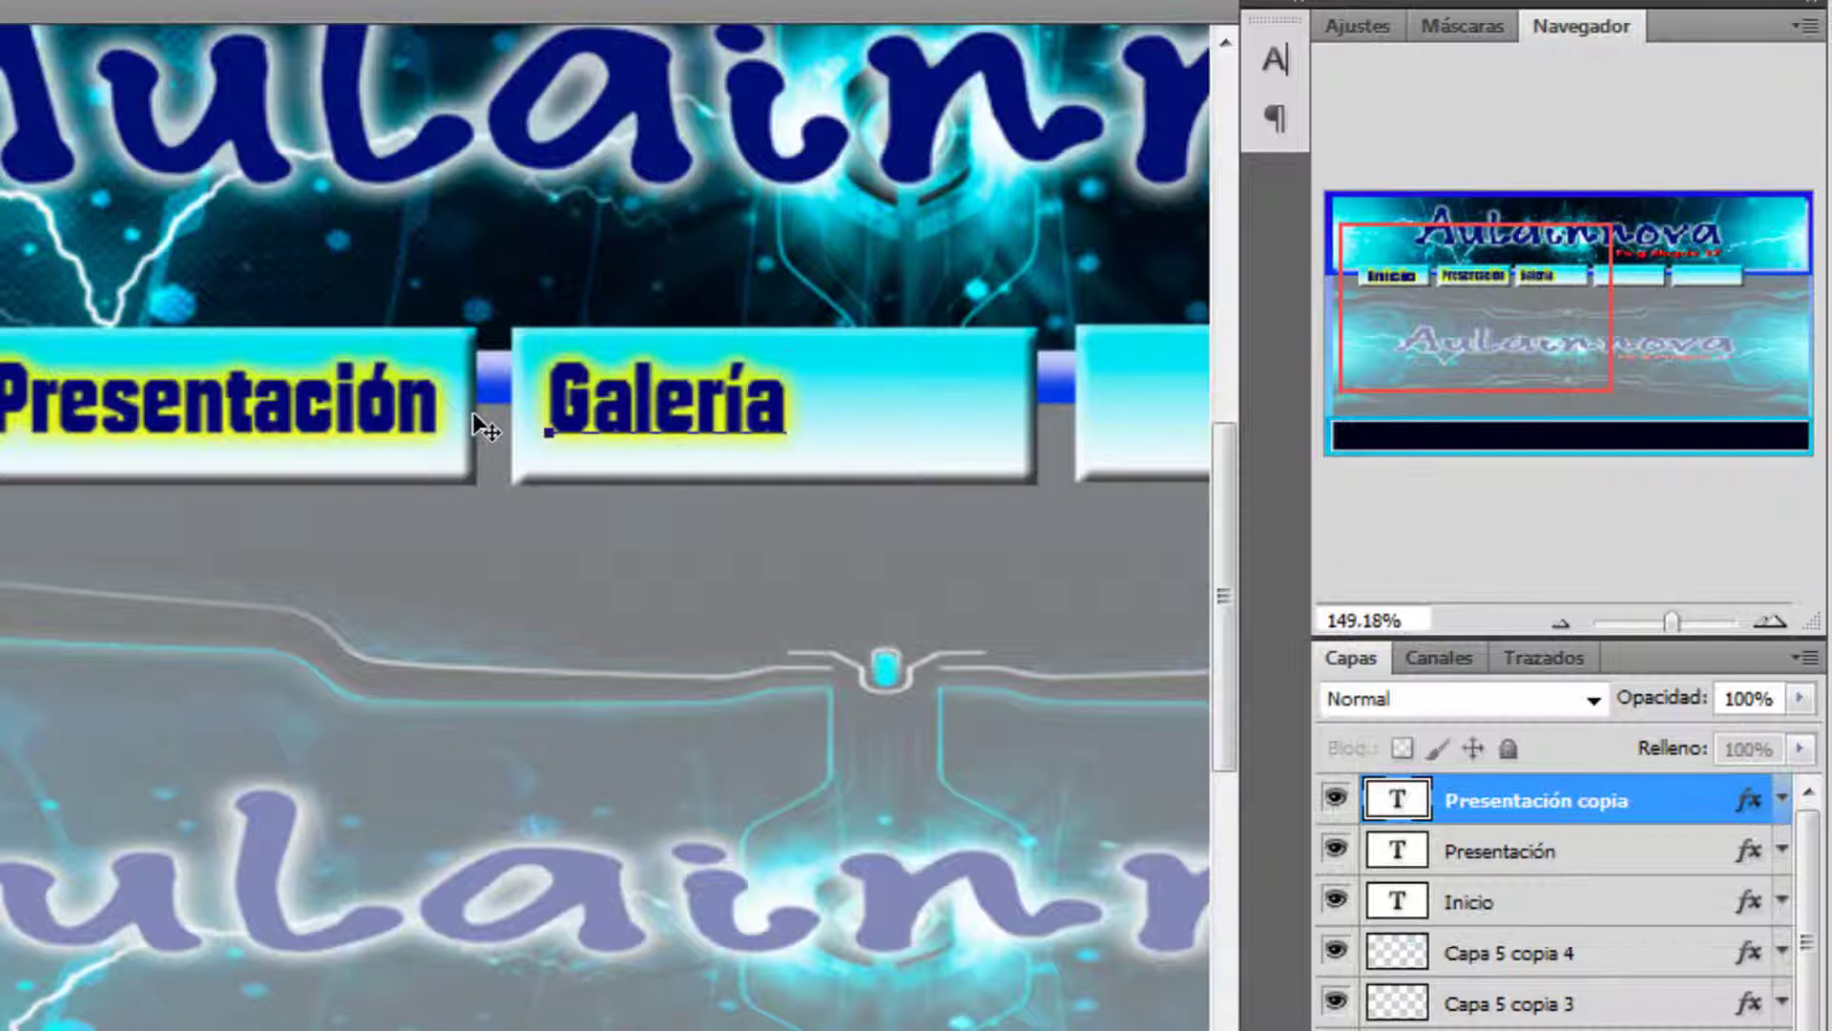
key(ctrl+Return)
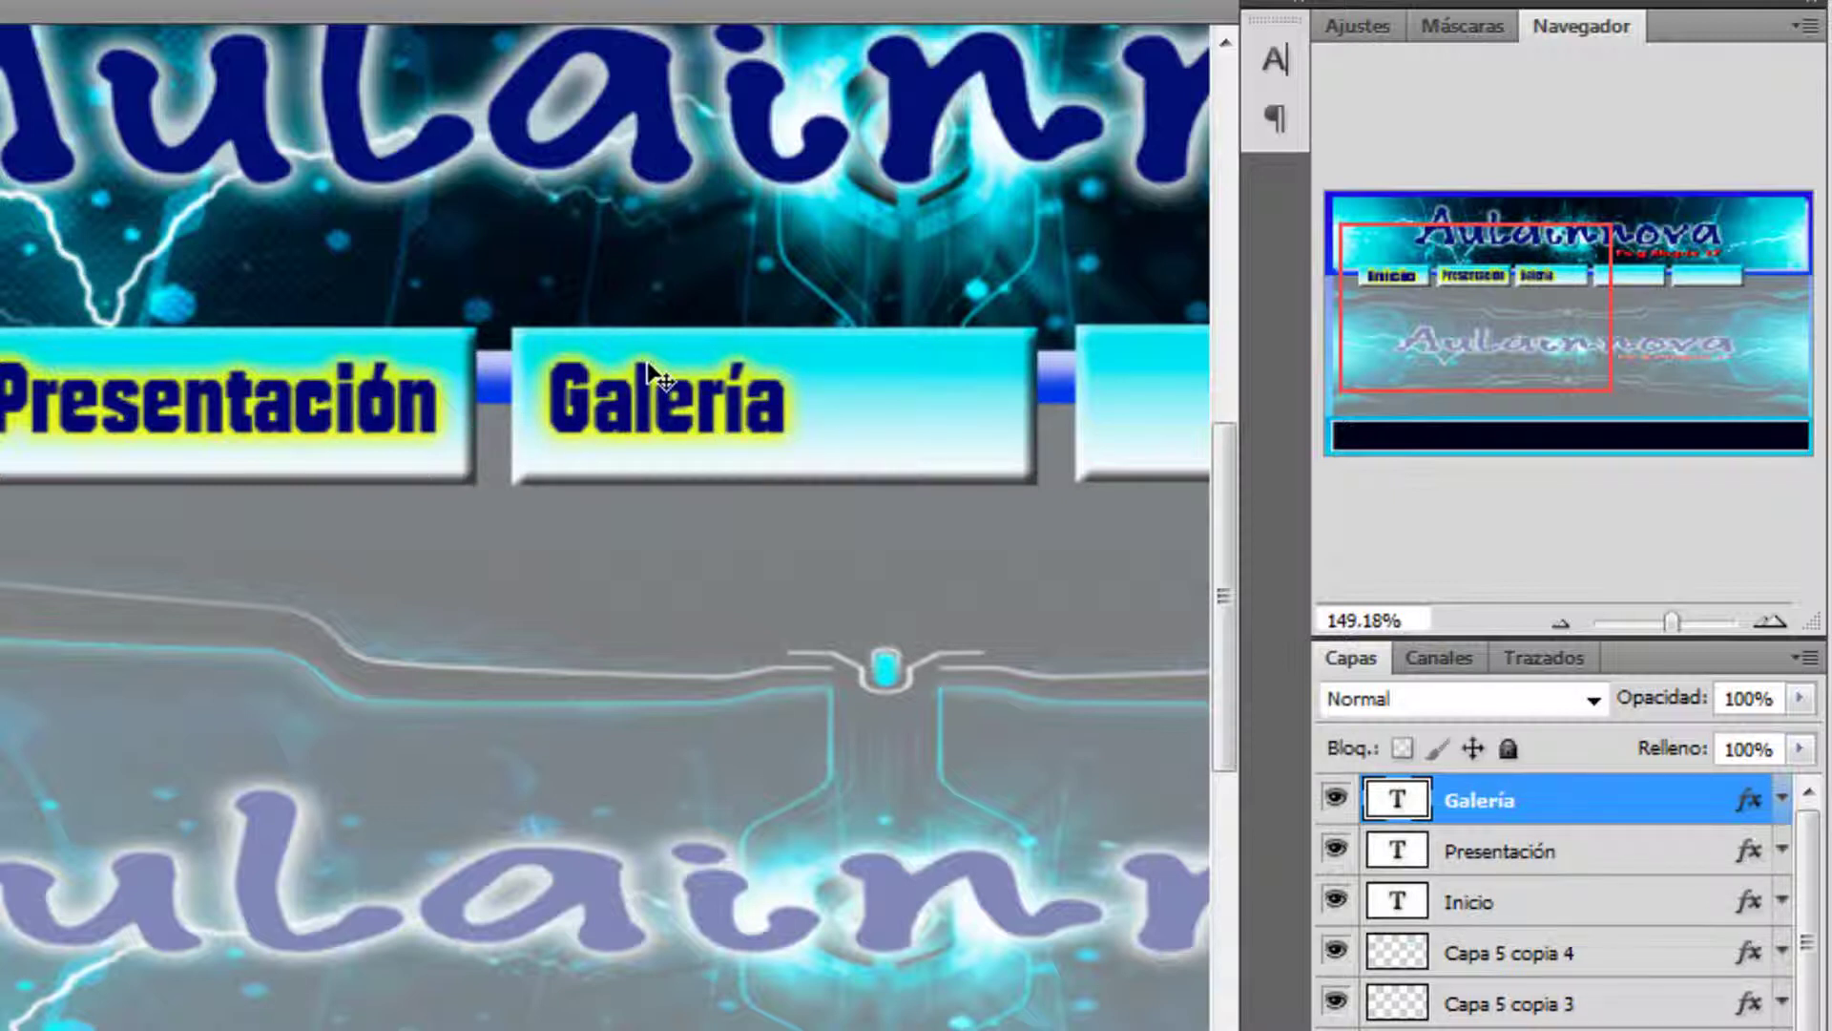
Step: Widen the Galería label, reduce its height slightly and center it on the third menu button
key(ctrl+t)
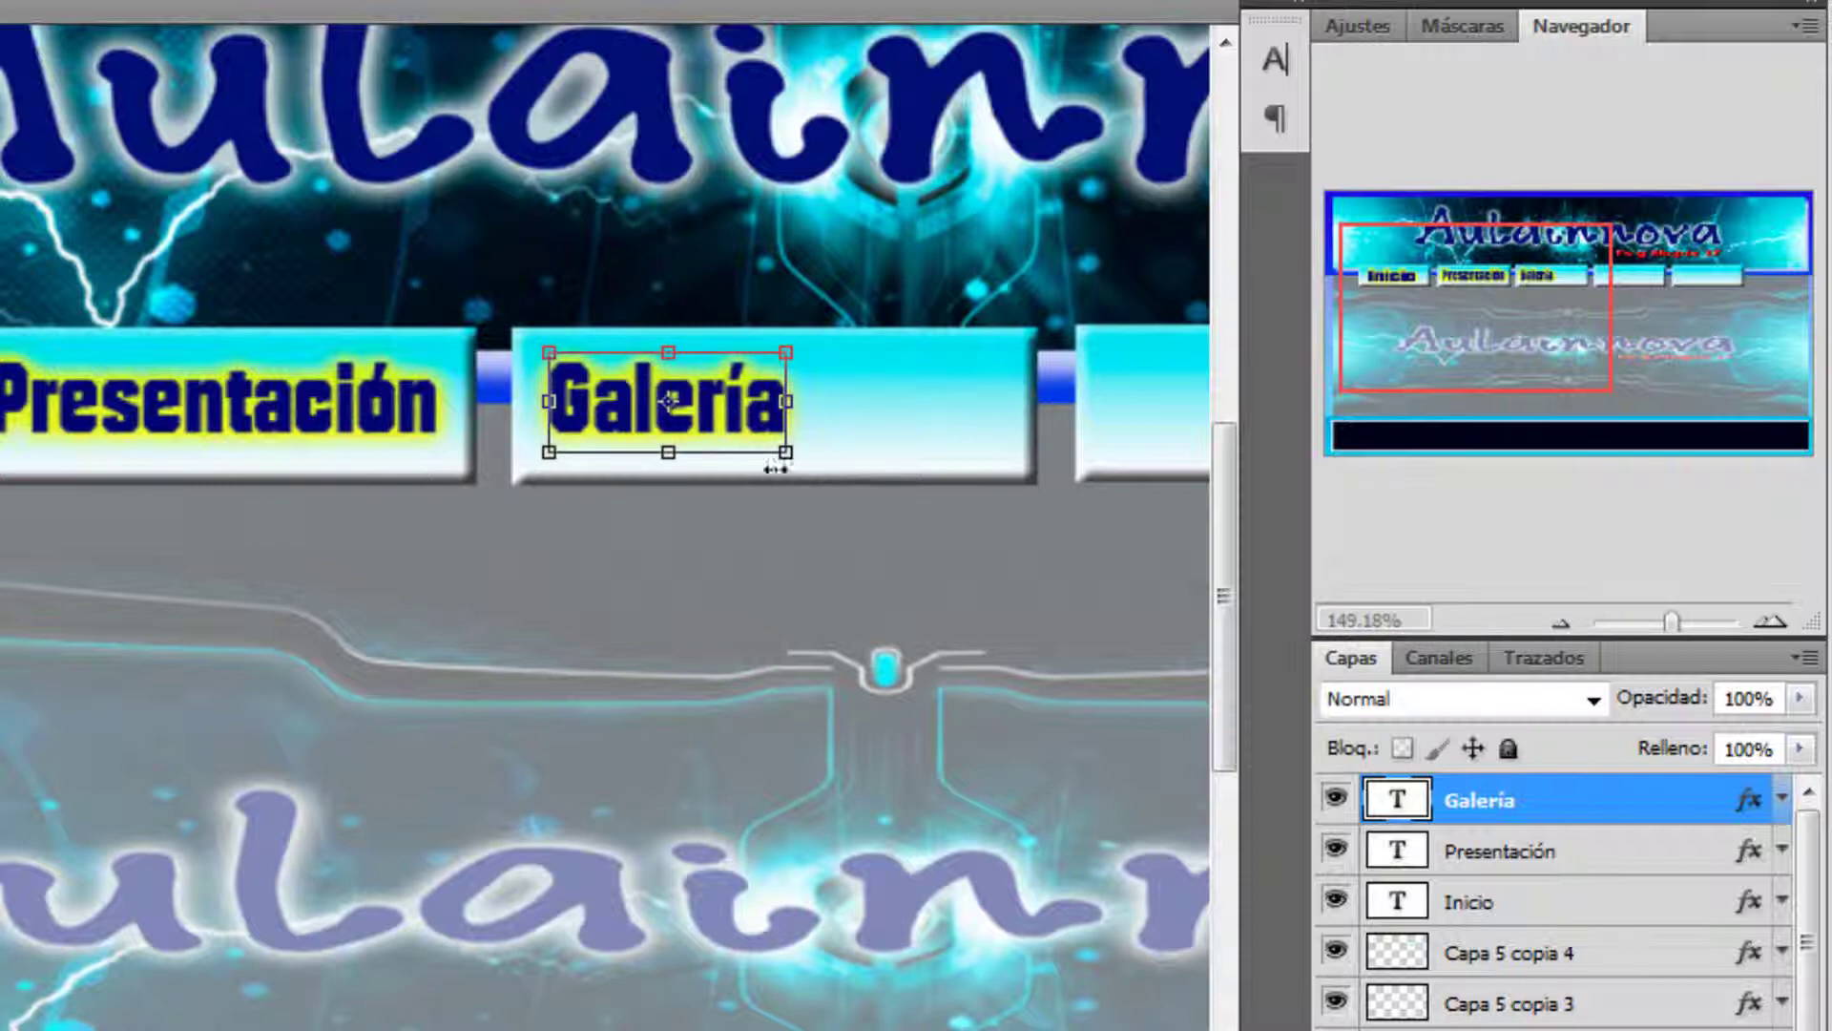
drag(801, 462, 974, 462)
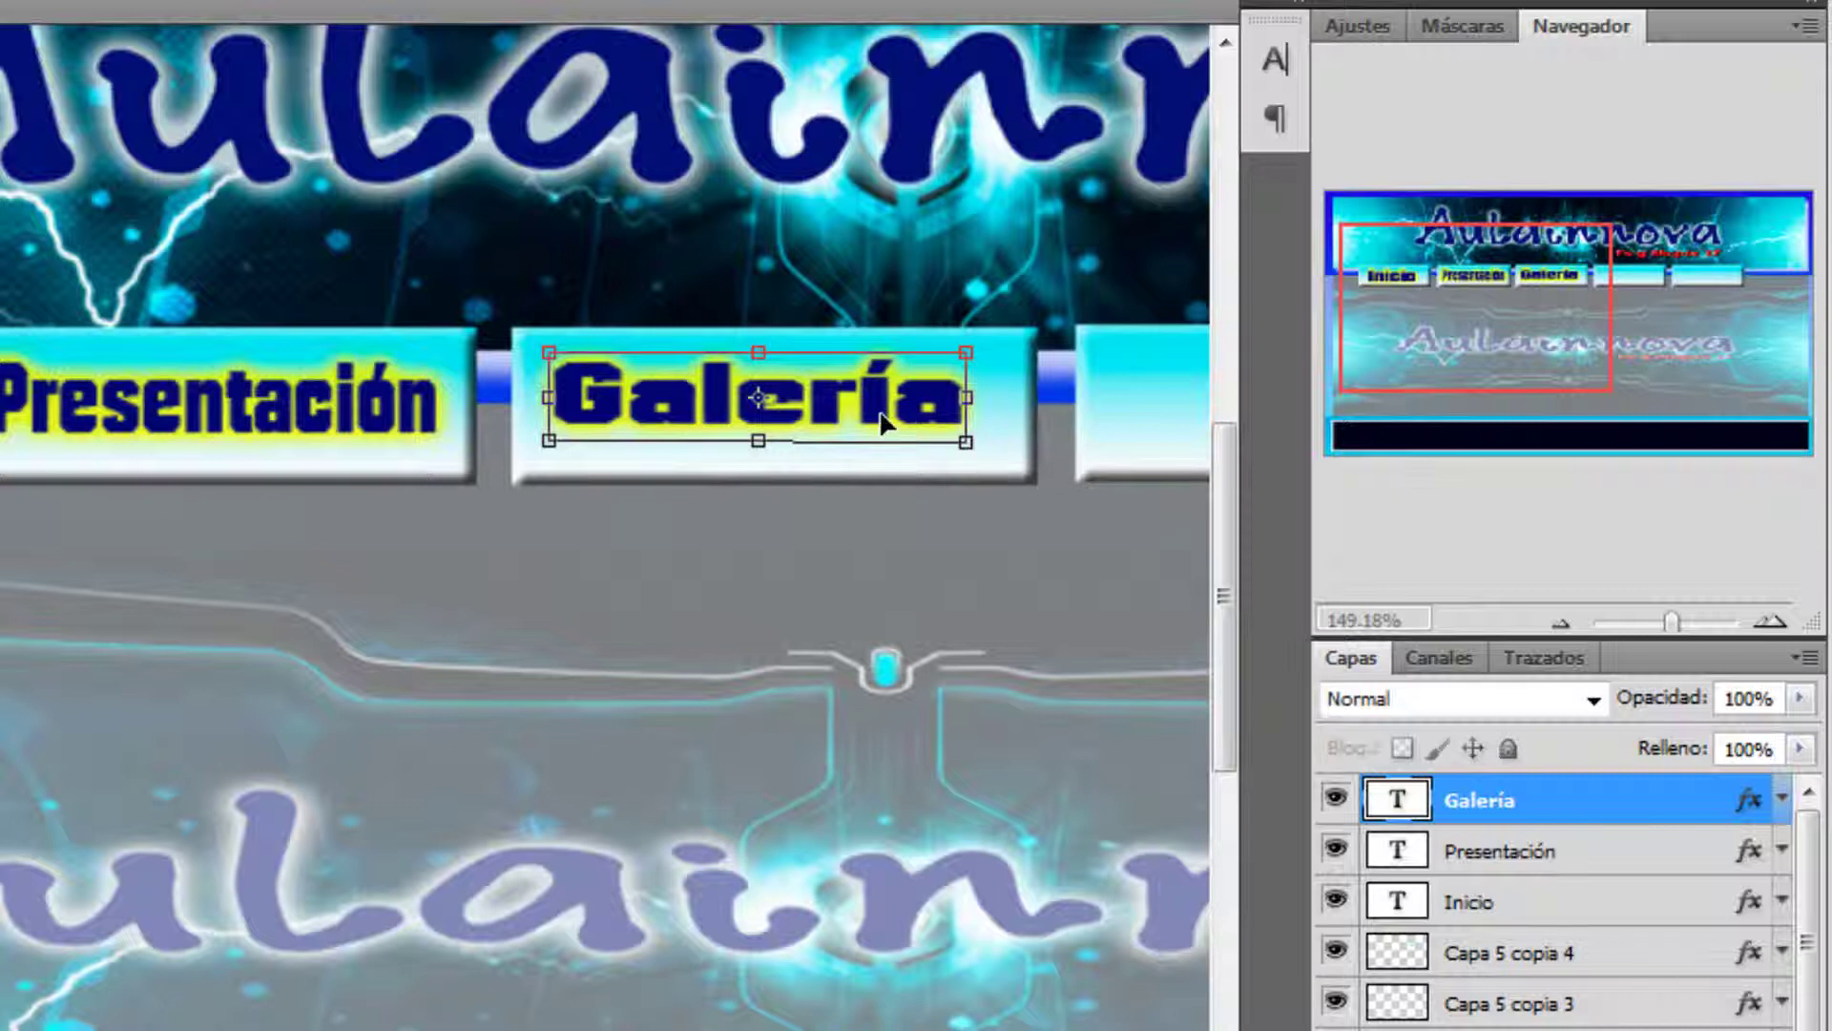
drag(878, 423, 894, 433)
key(Up)
key(Up)
key(Up)
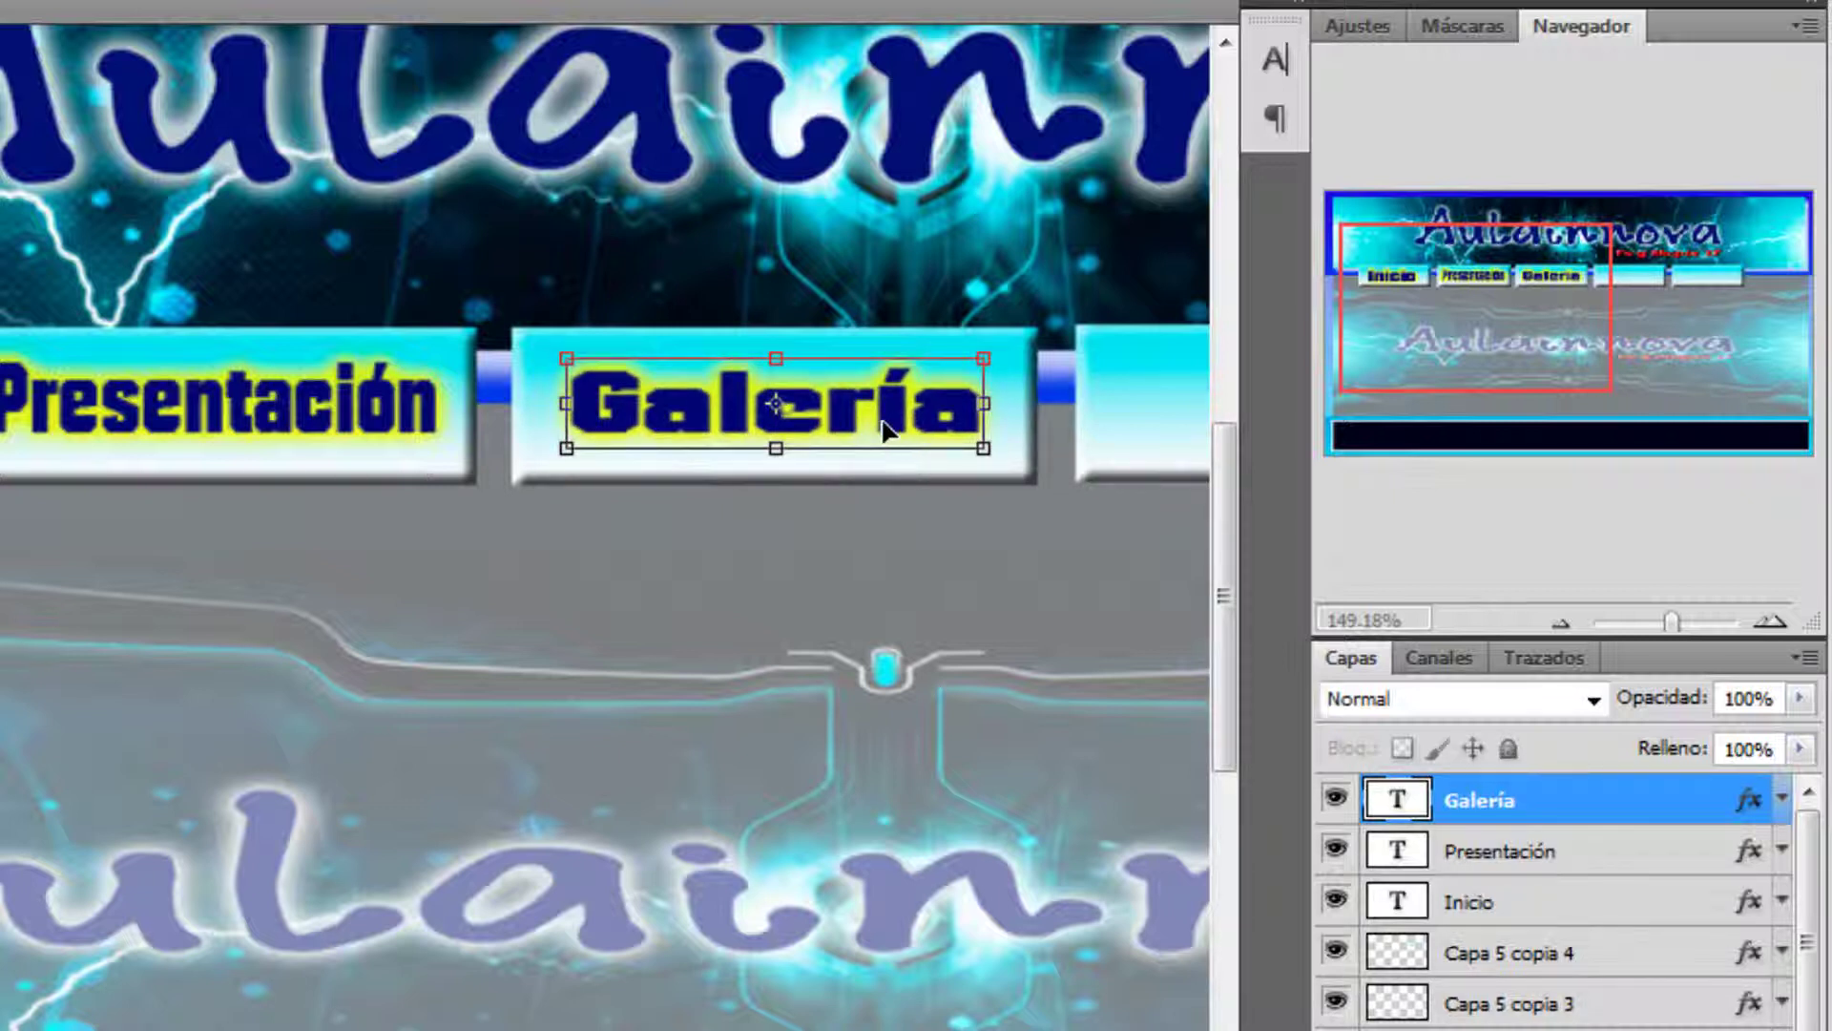
key(Return)
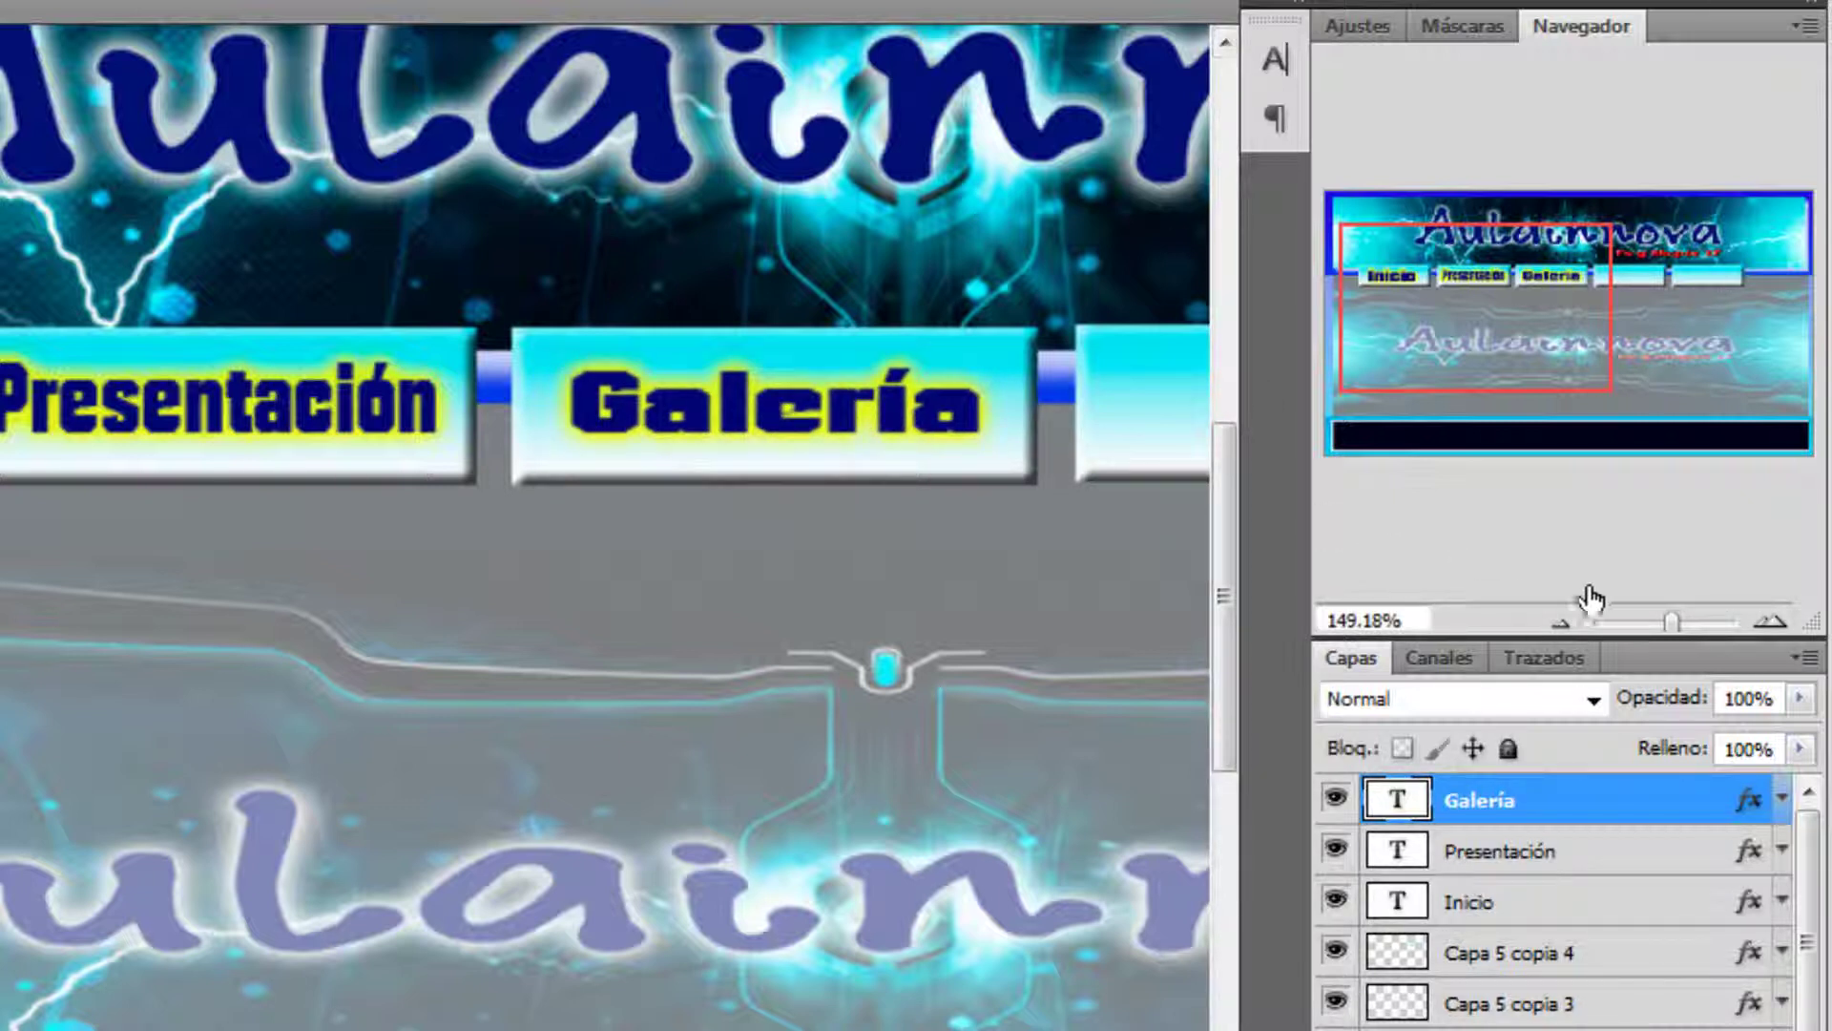
drag(1675, 622, 1656, 623)
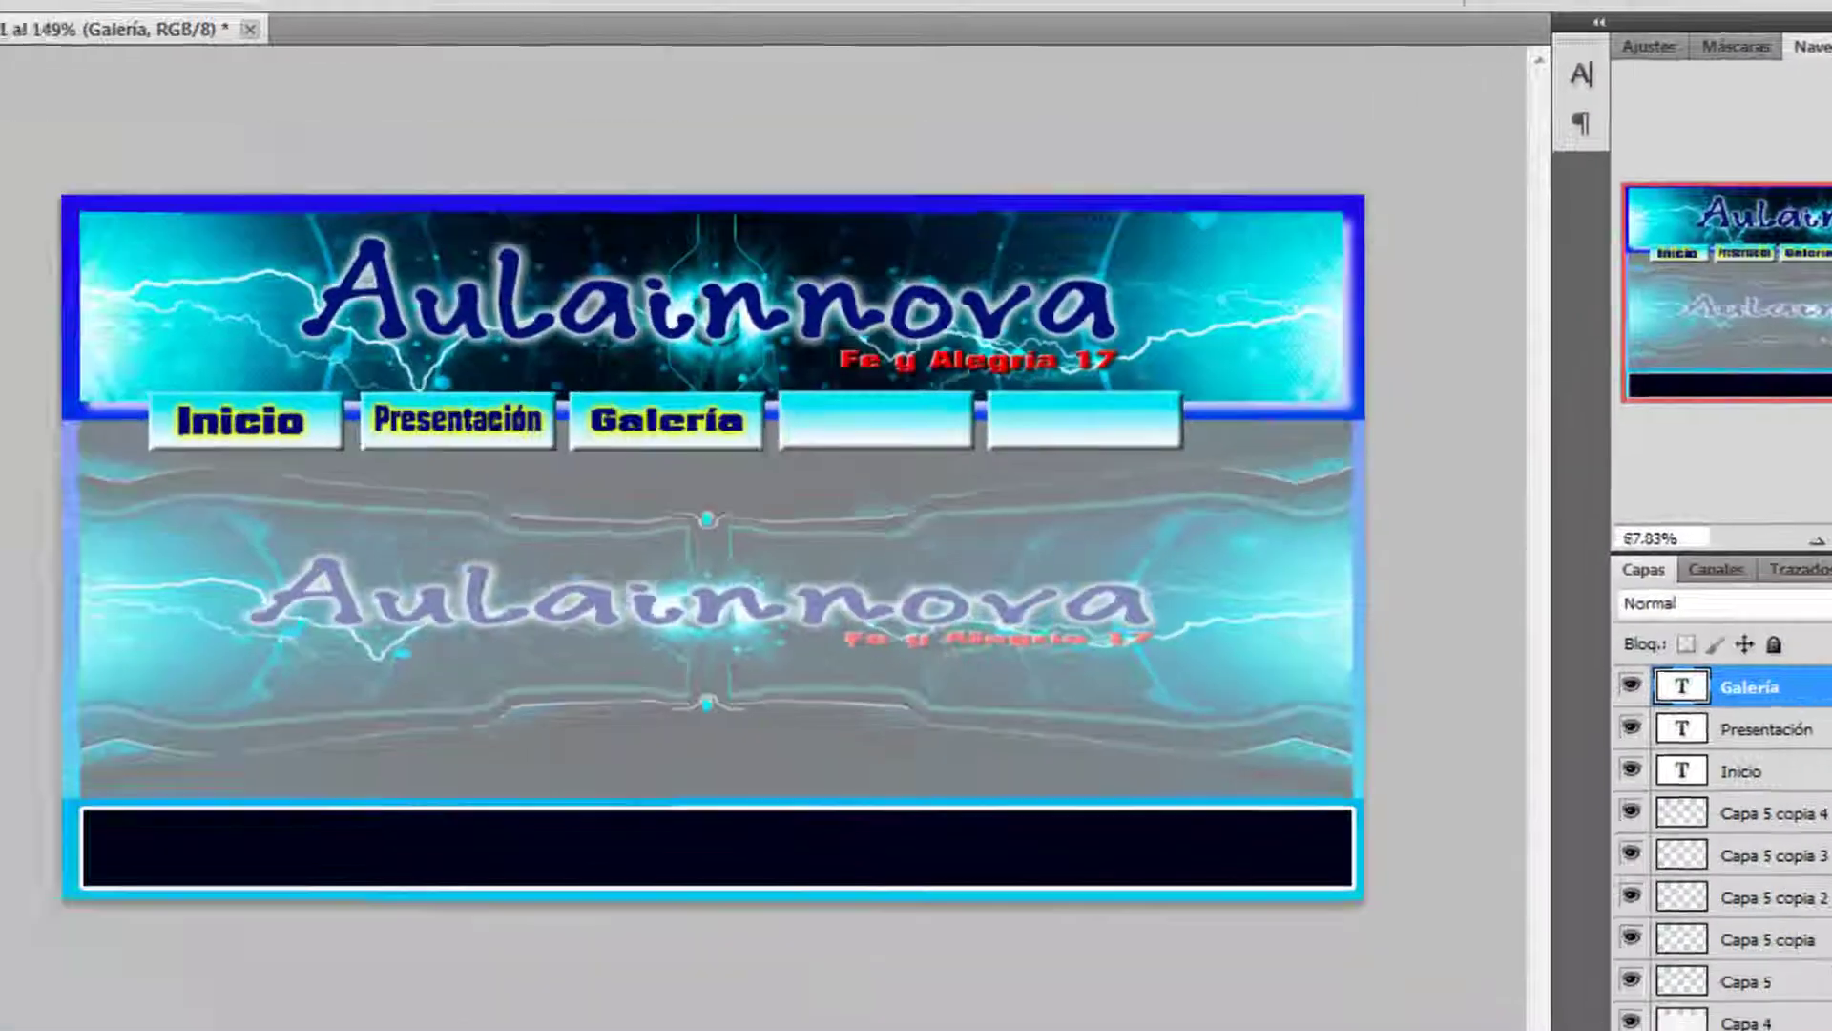